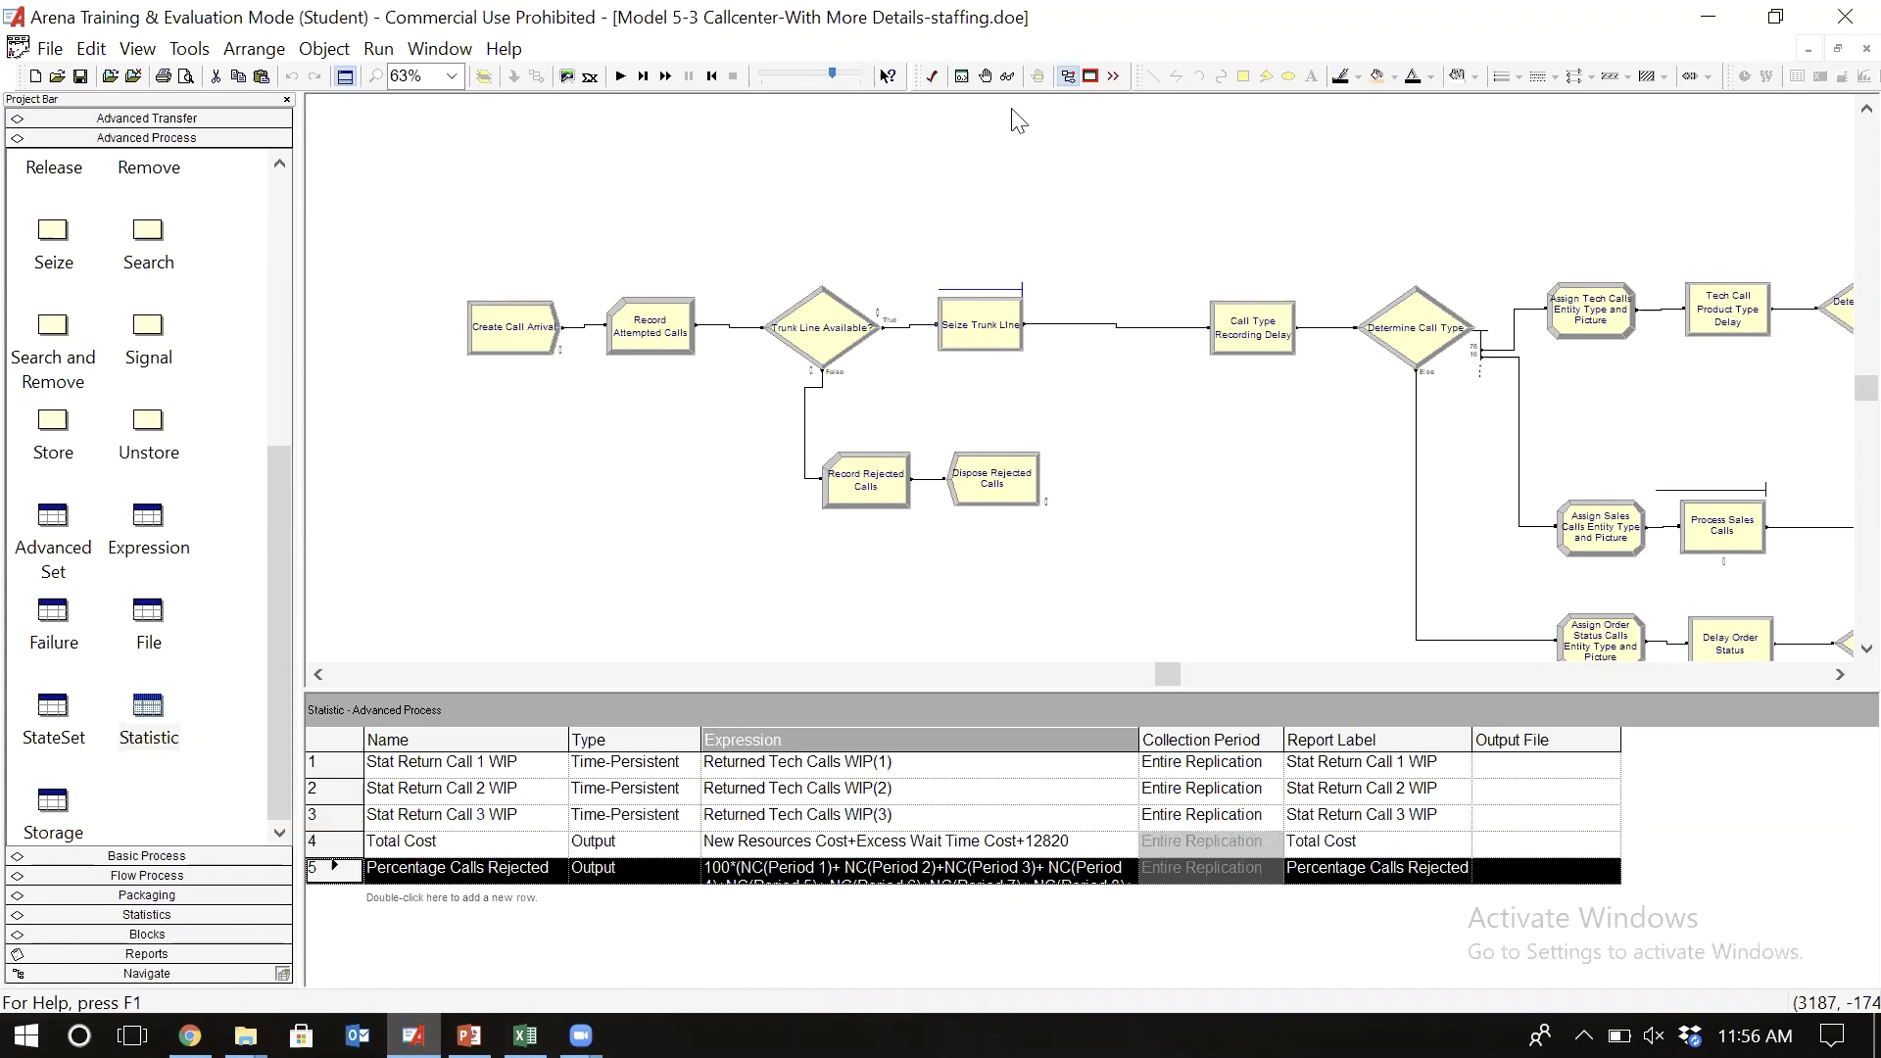
- Review the model's variable definitions in the Basic Process modules and bring the start of the call-arrival flow into view
left_click(1166, 527)
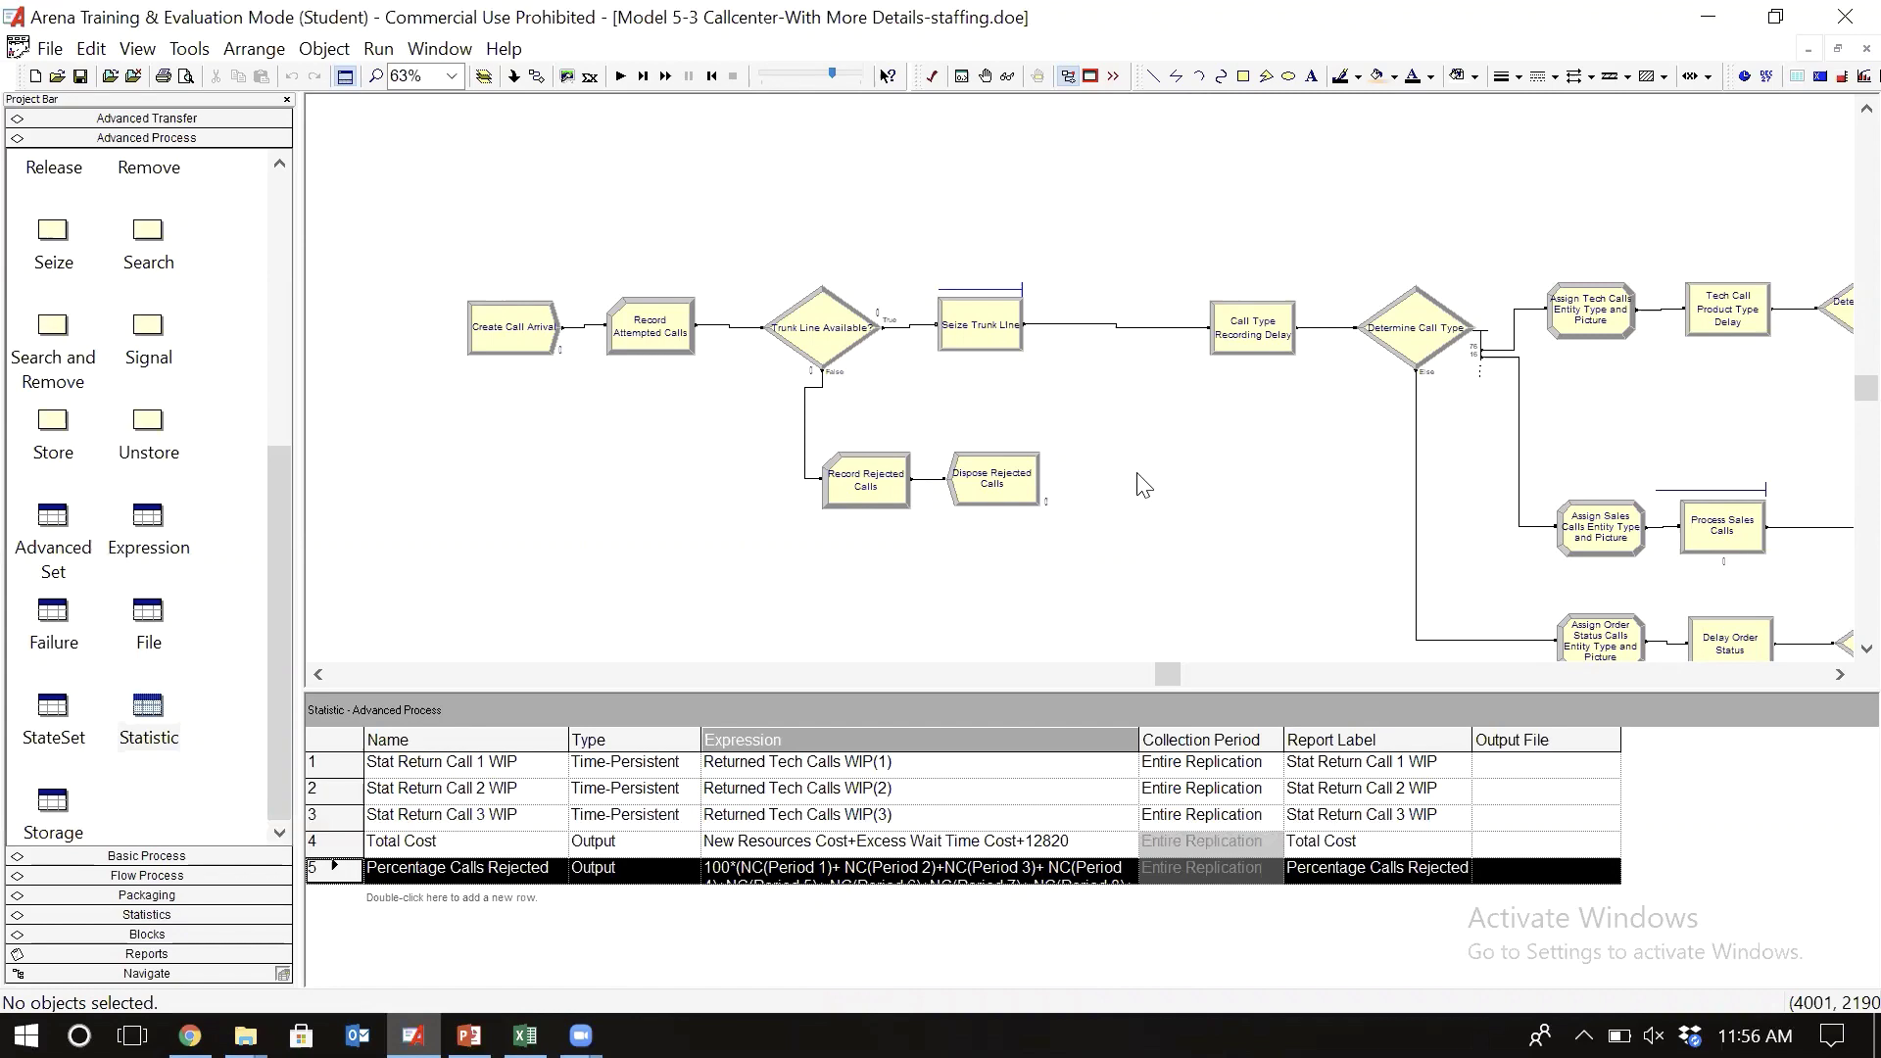
left_click(159, 857)
left_click(149, 681)
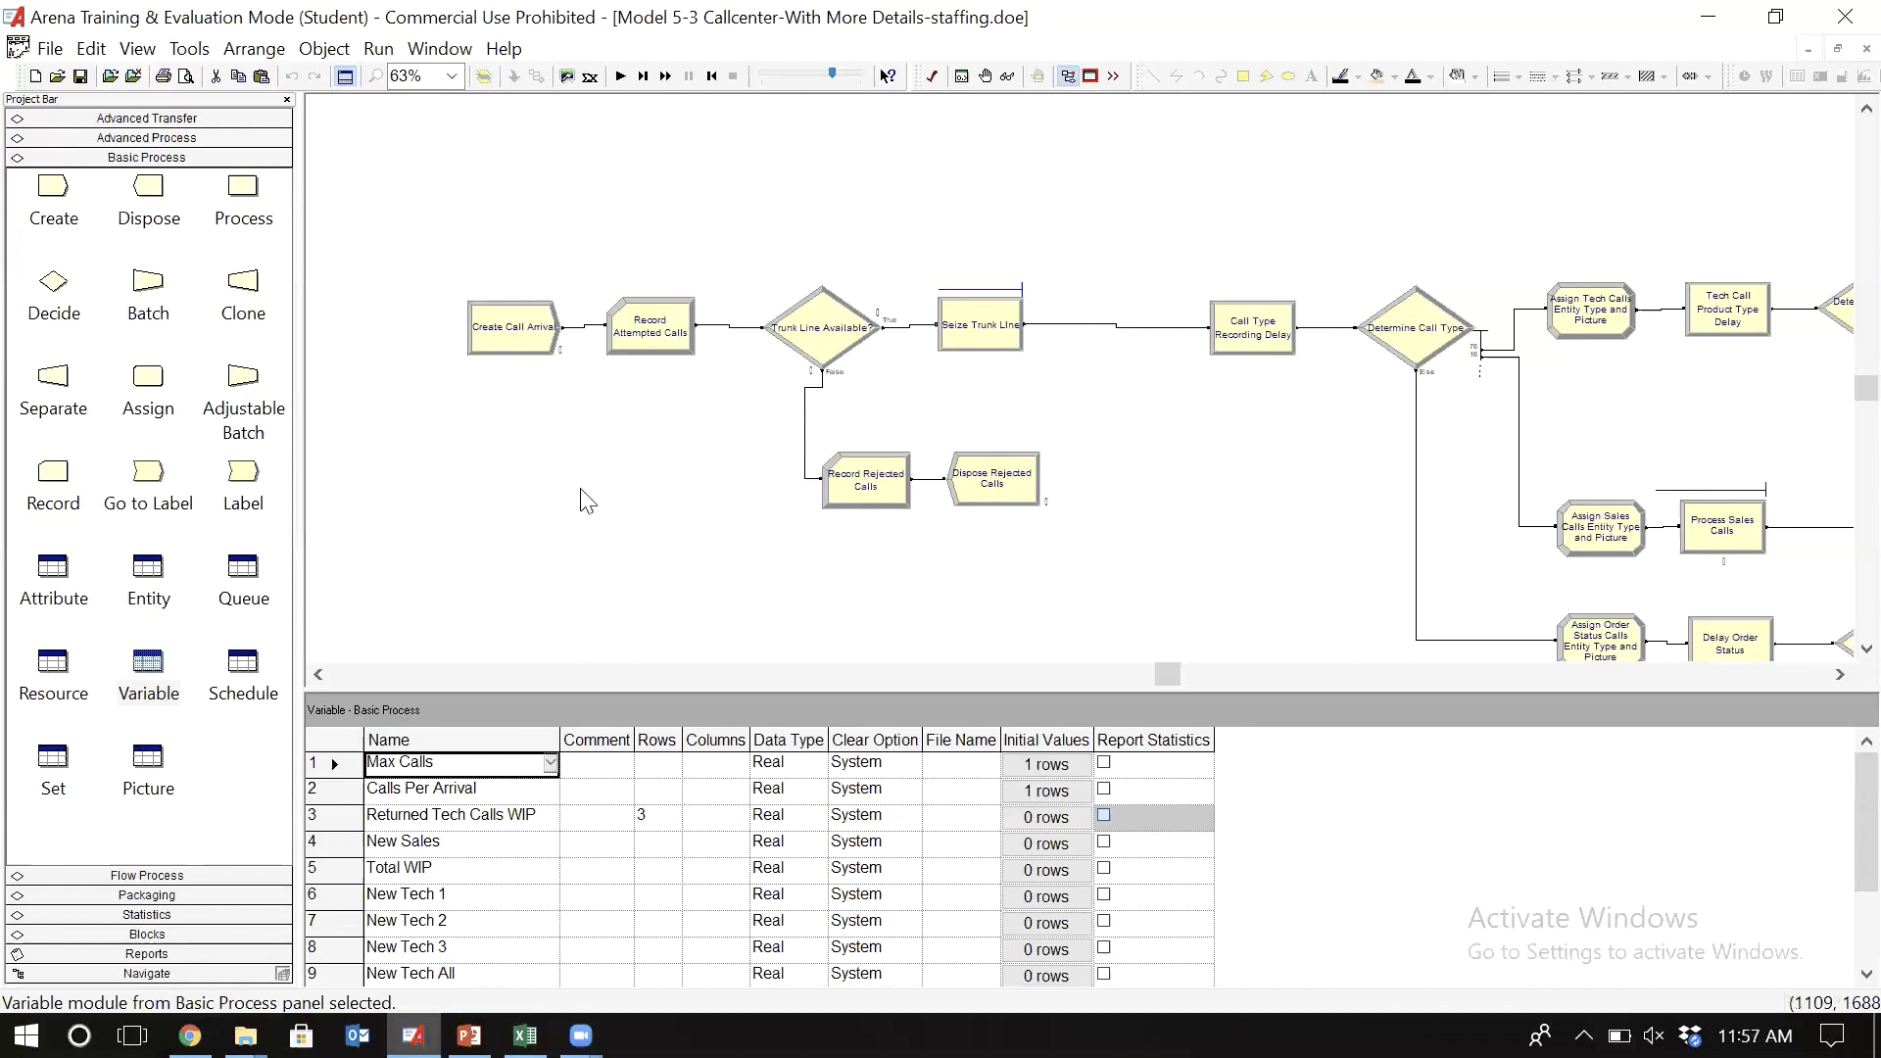
left_click(609, 529)
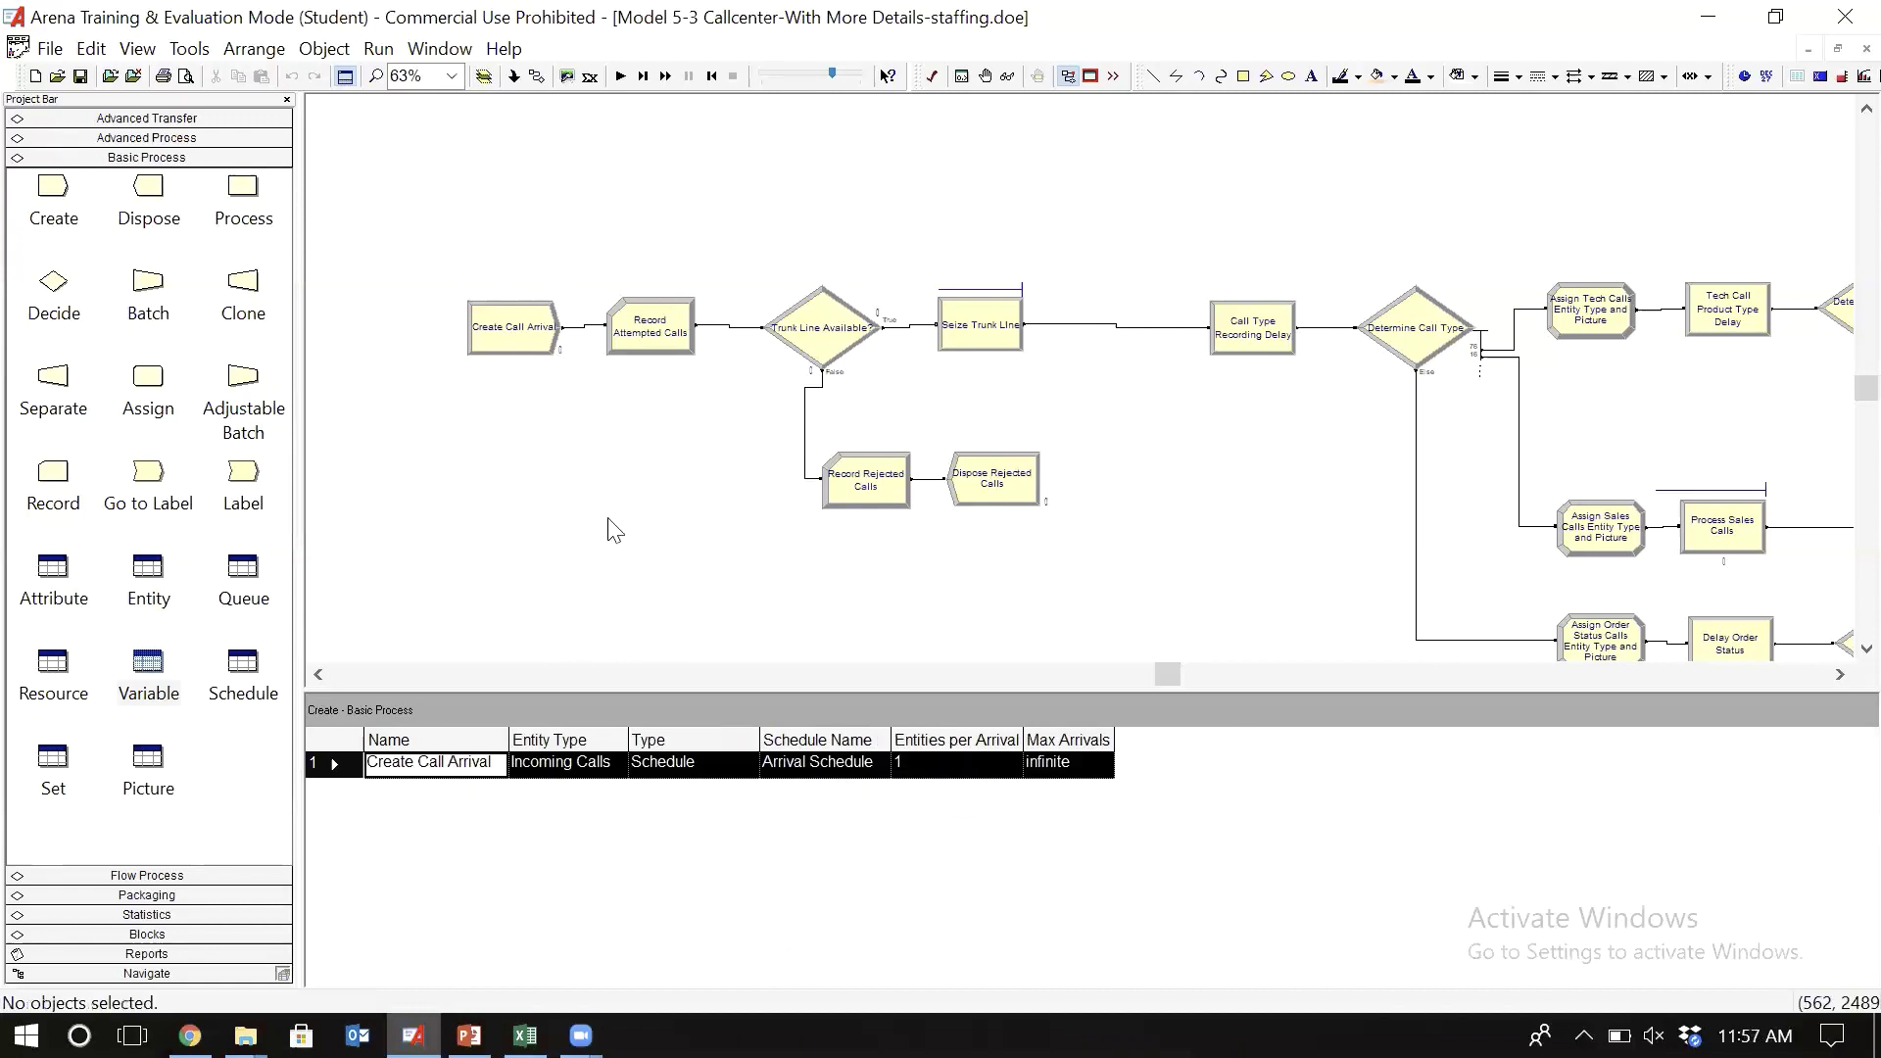
scroll(916, 405, "left", 3)
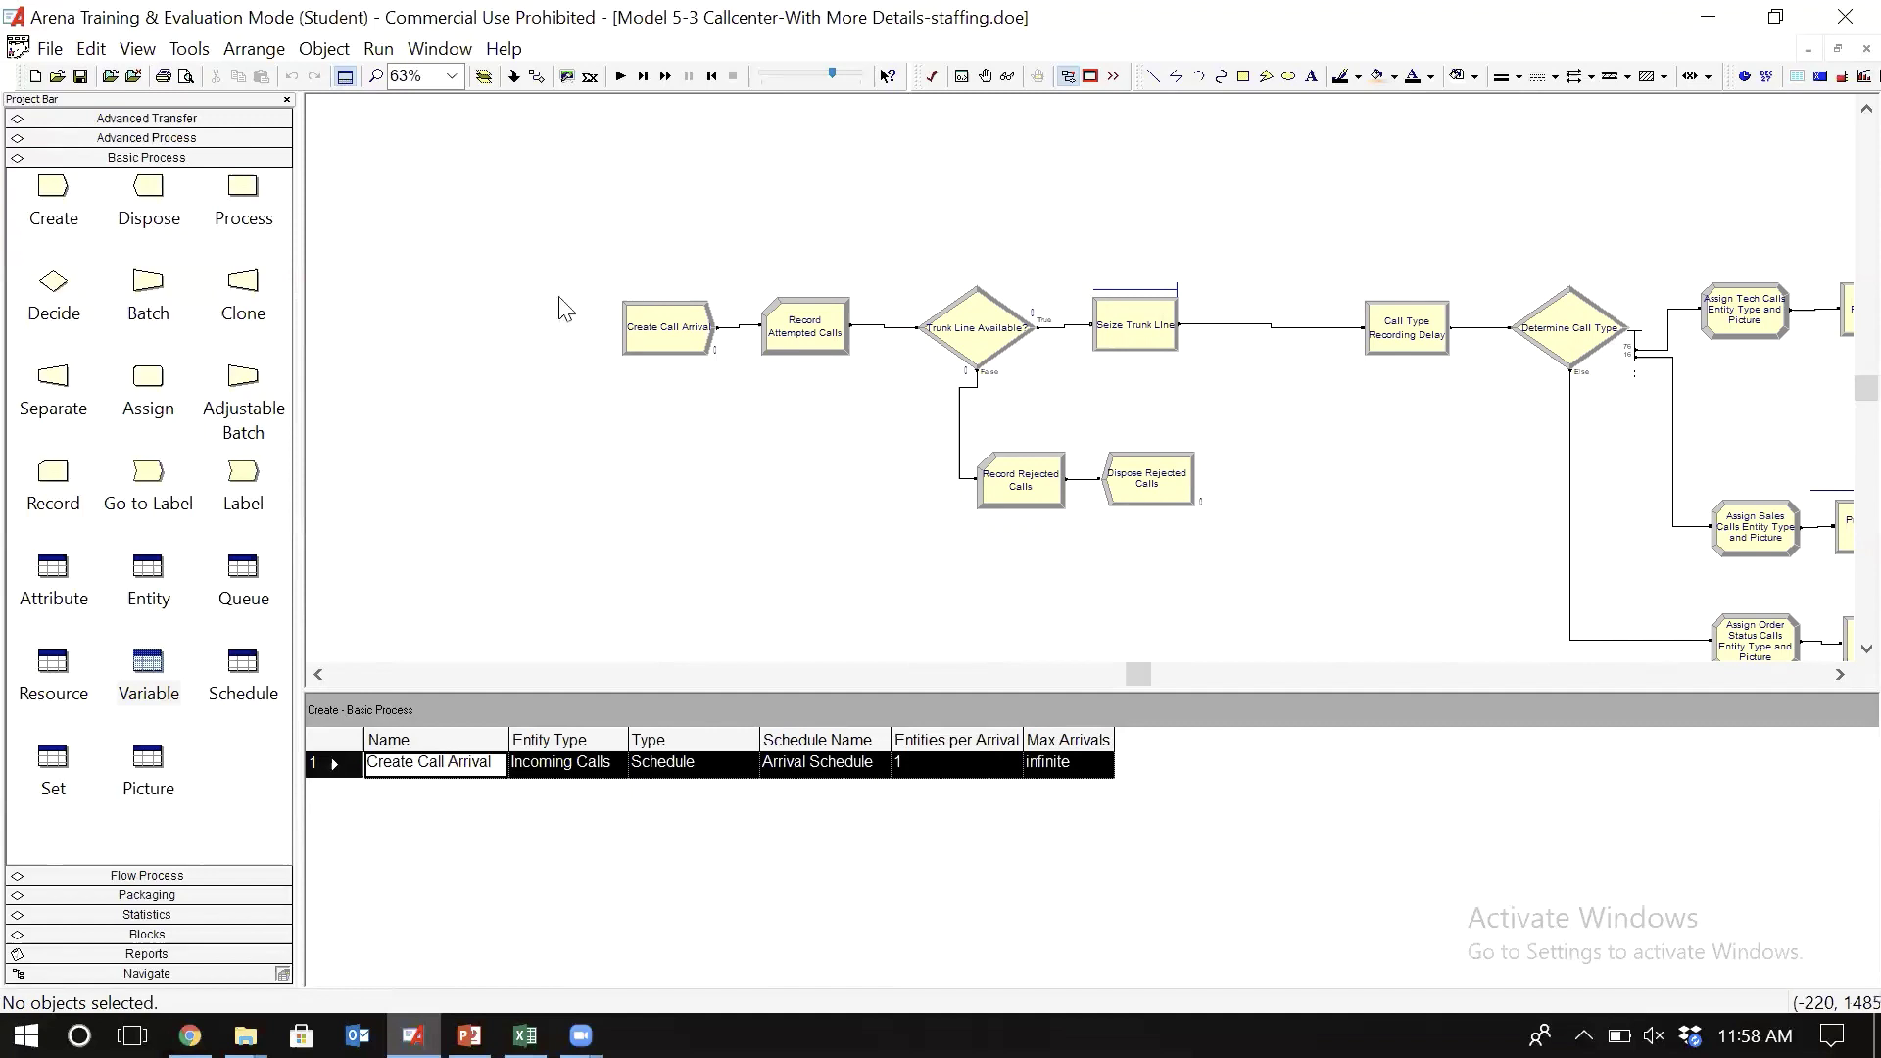
- Review the replication parameters and terminating condition in Run Setup, leaving them unedited
left_click(378, 50)
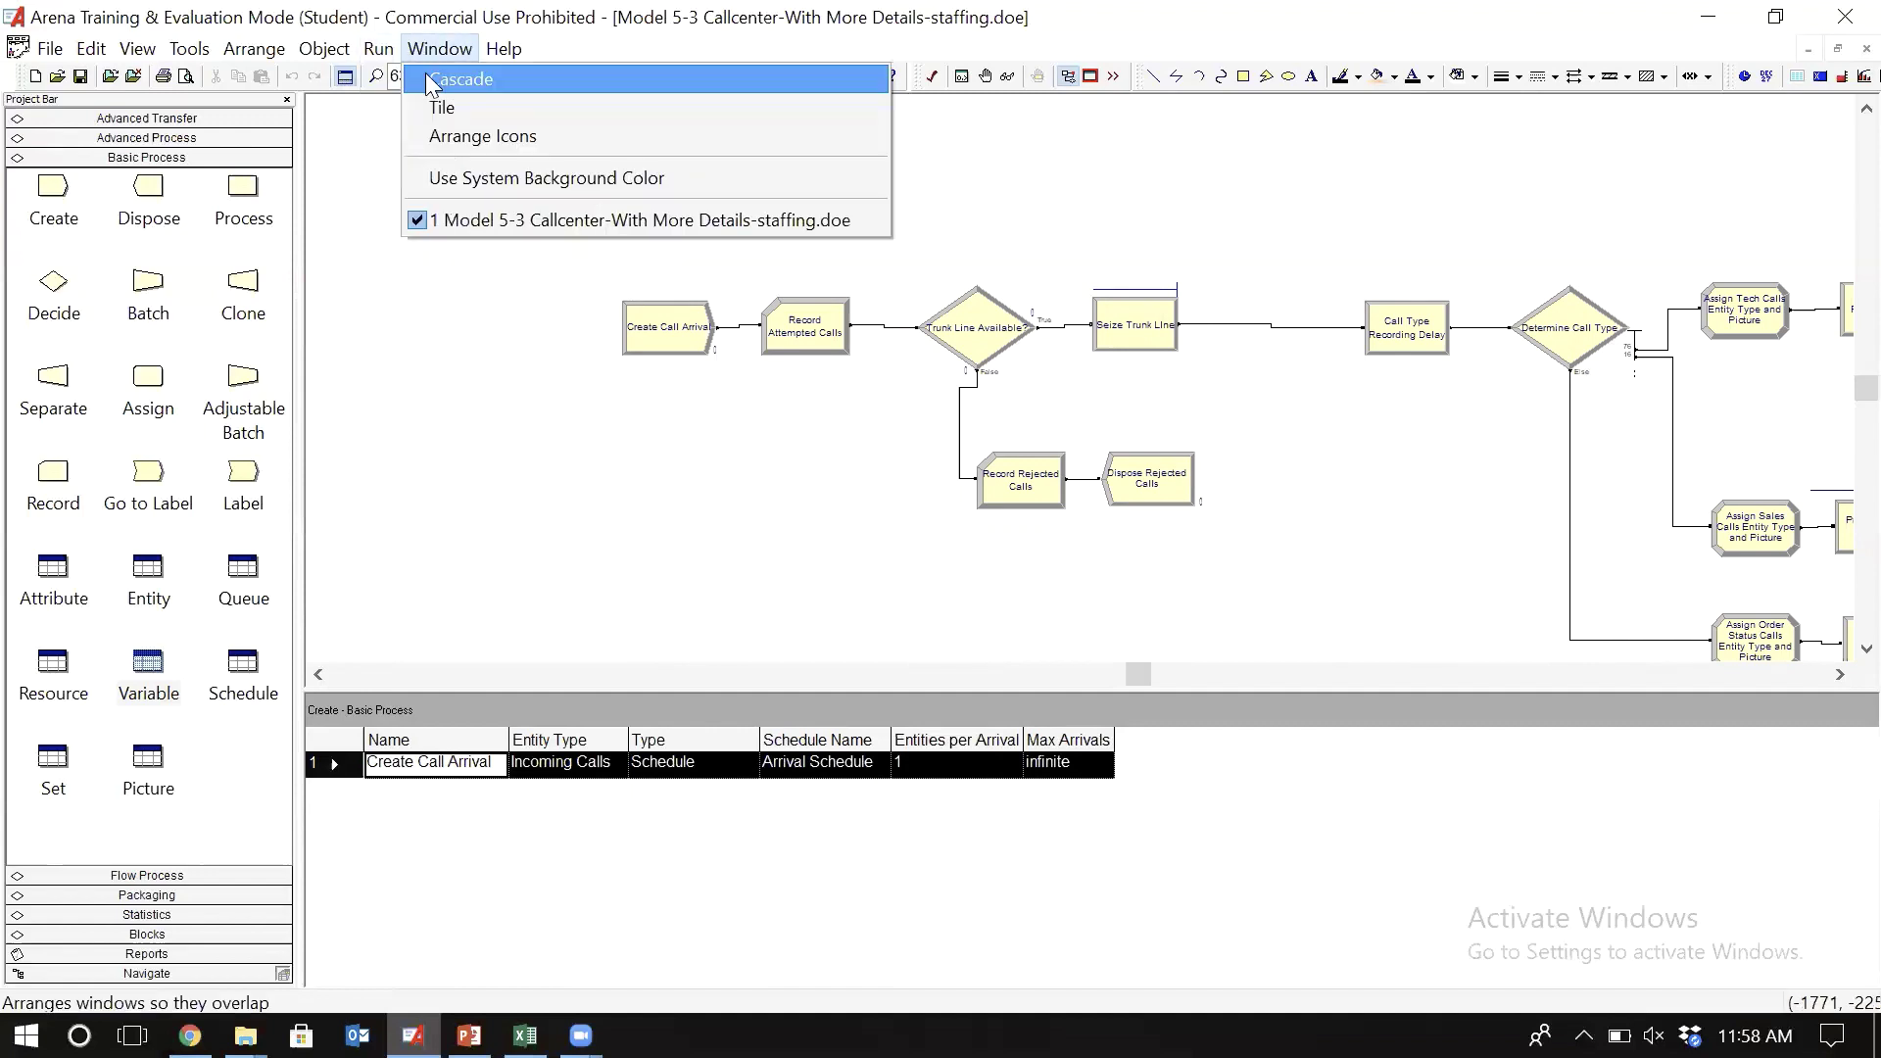
left_click(402, 82)
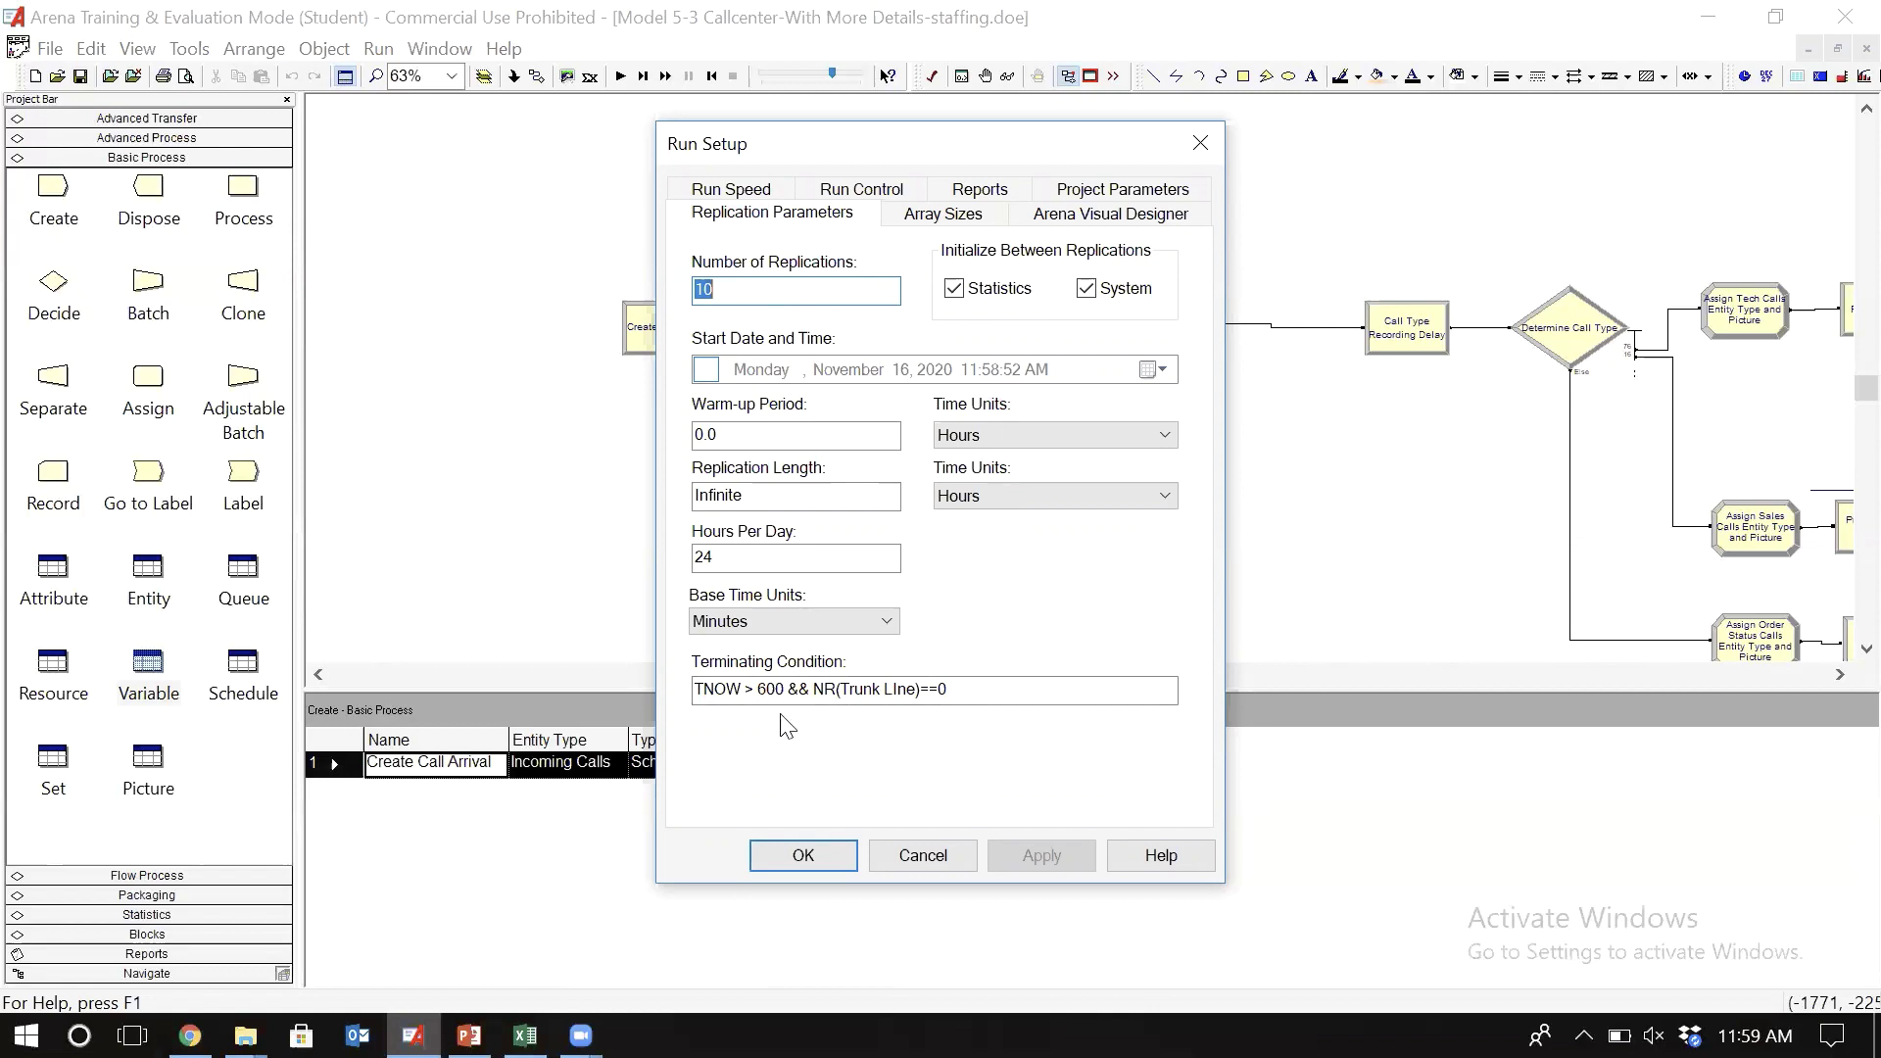
left_click(923, 856)
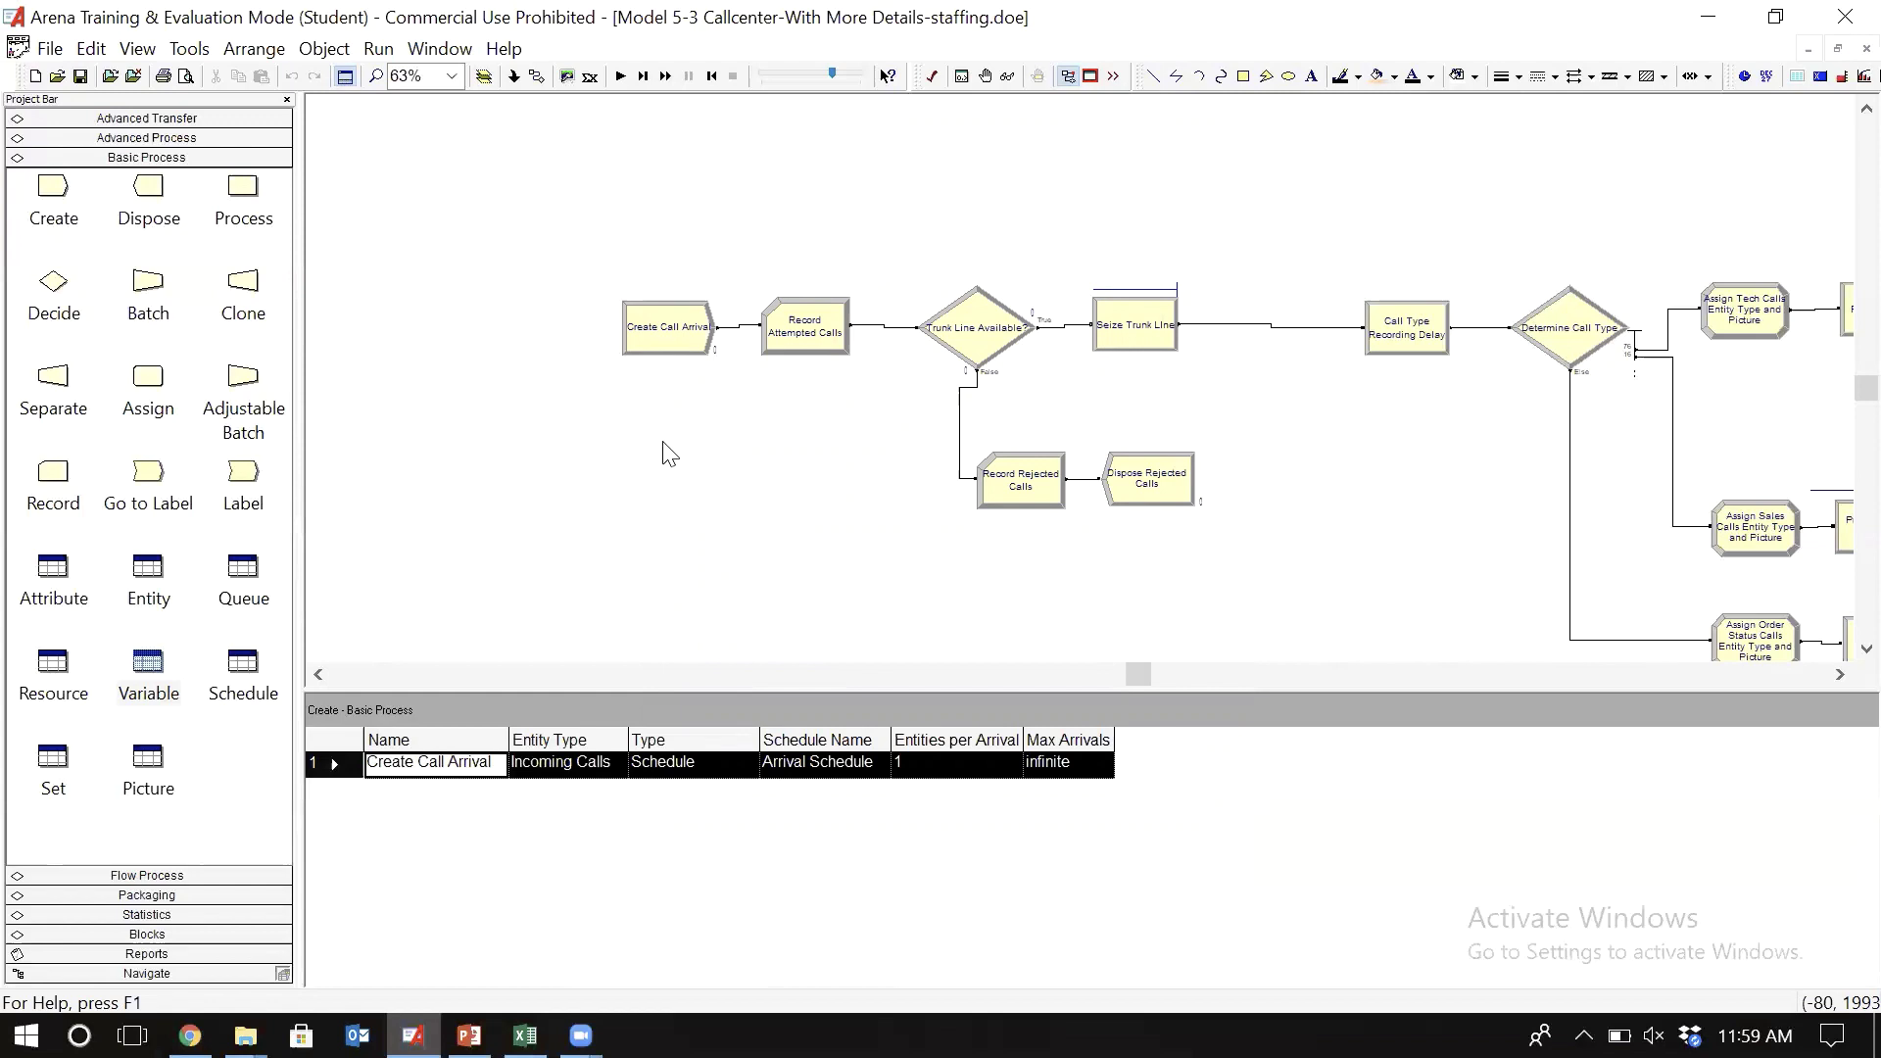
- Open the Arrival Schedule for editing and look through its durations to the end of the list
left_click(234, 697)
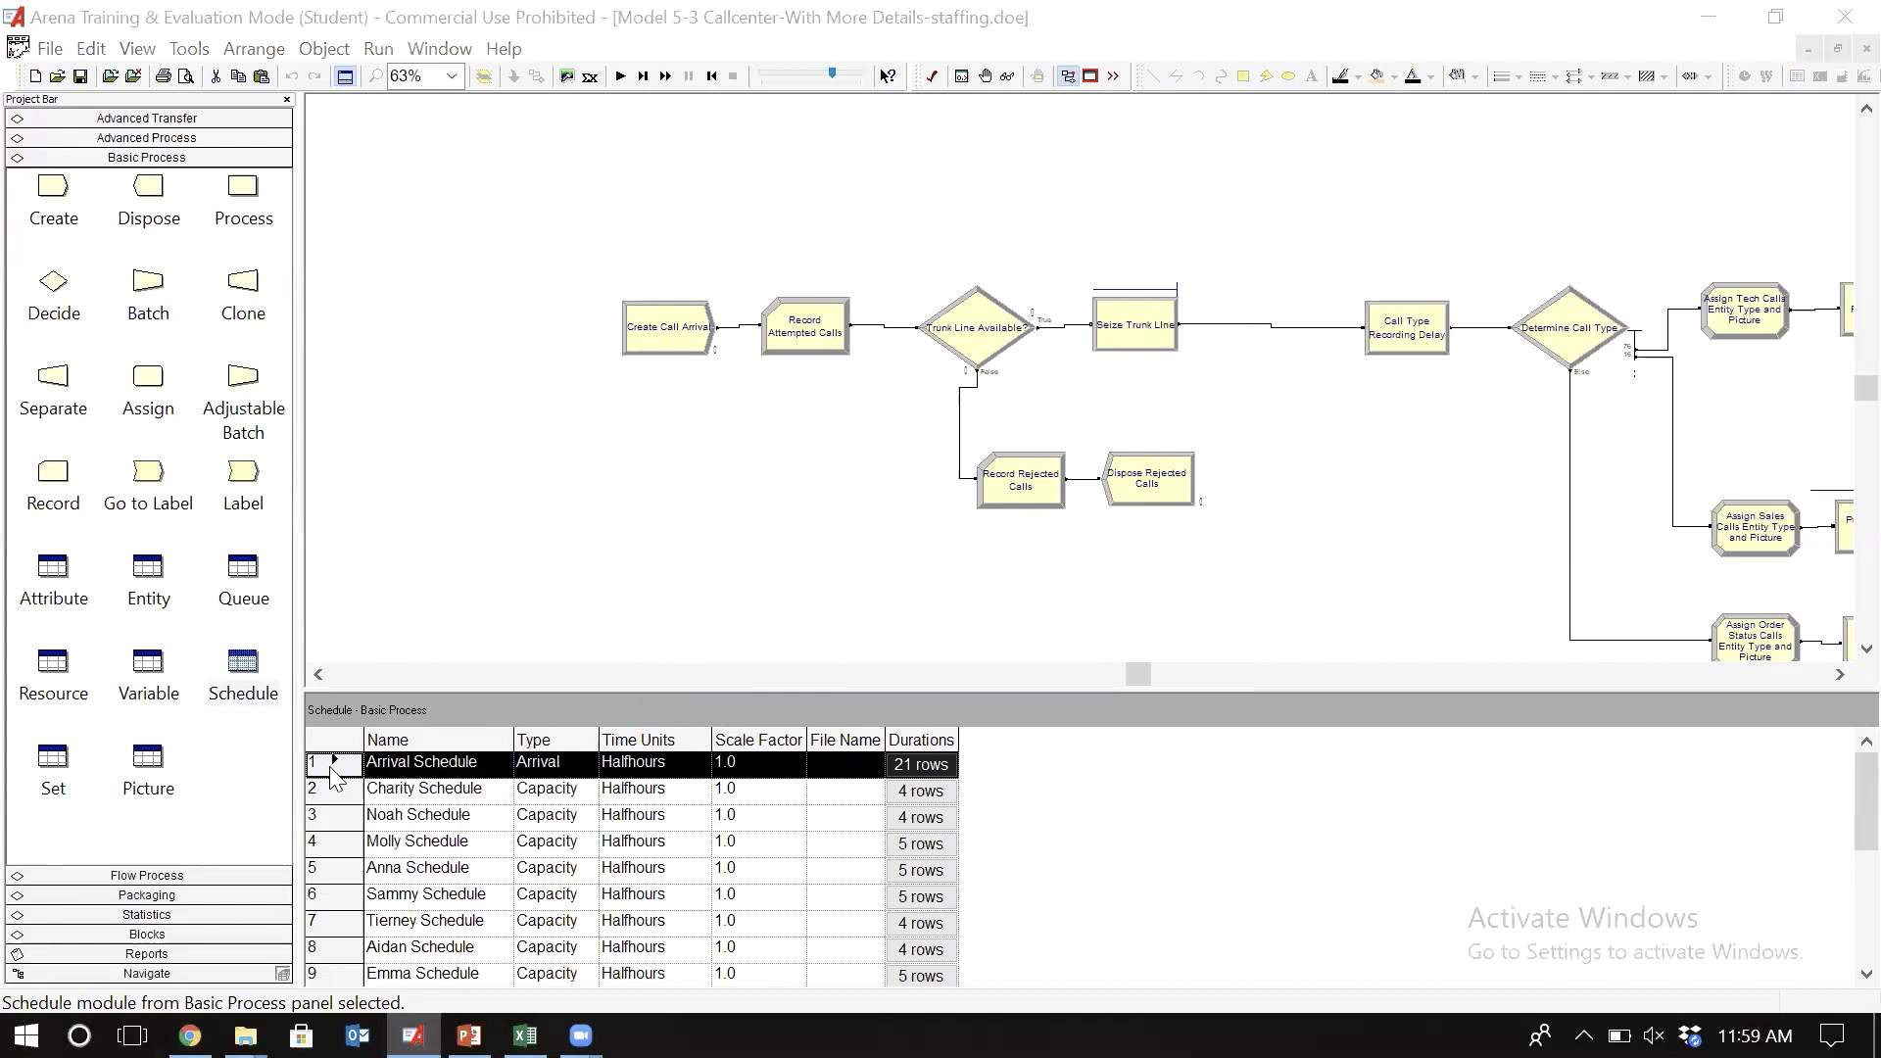
double_click(363, 762)
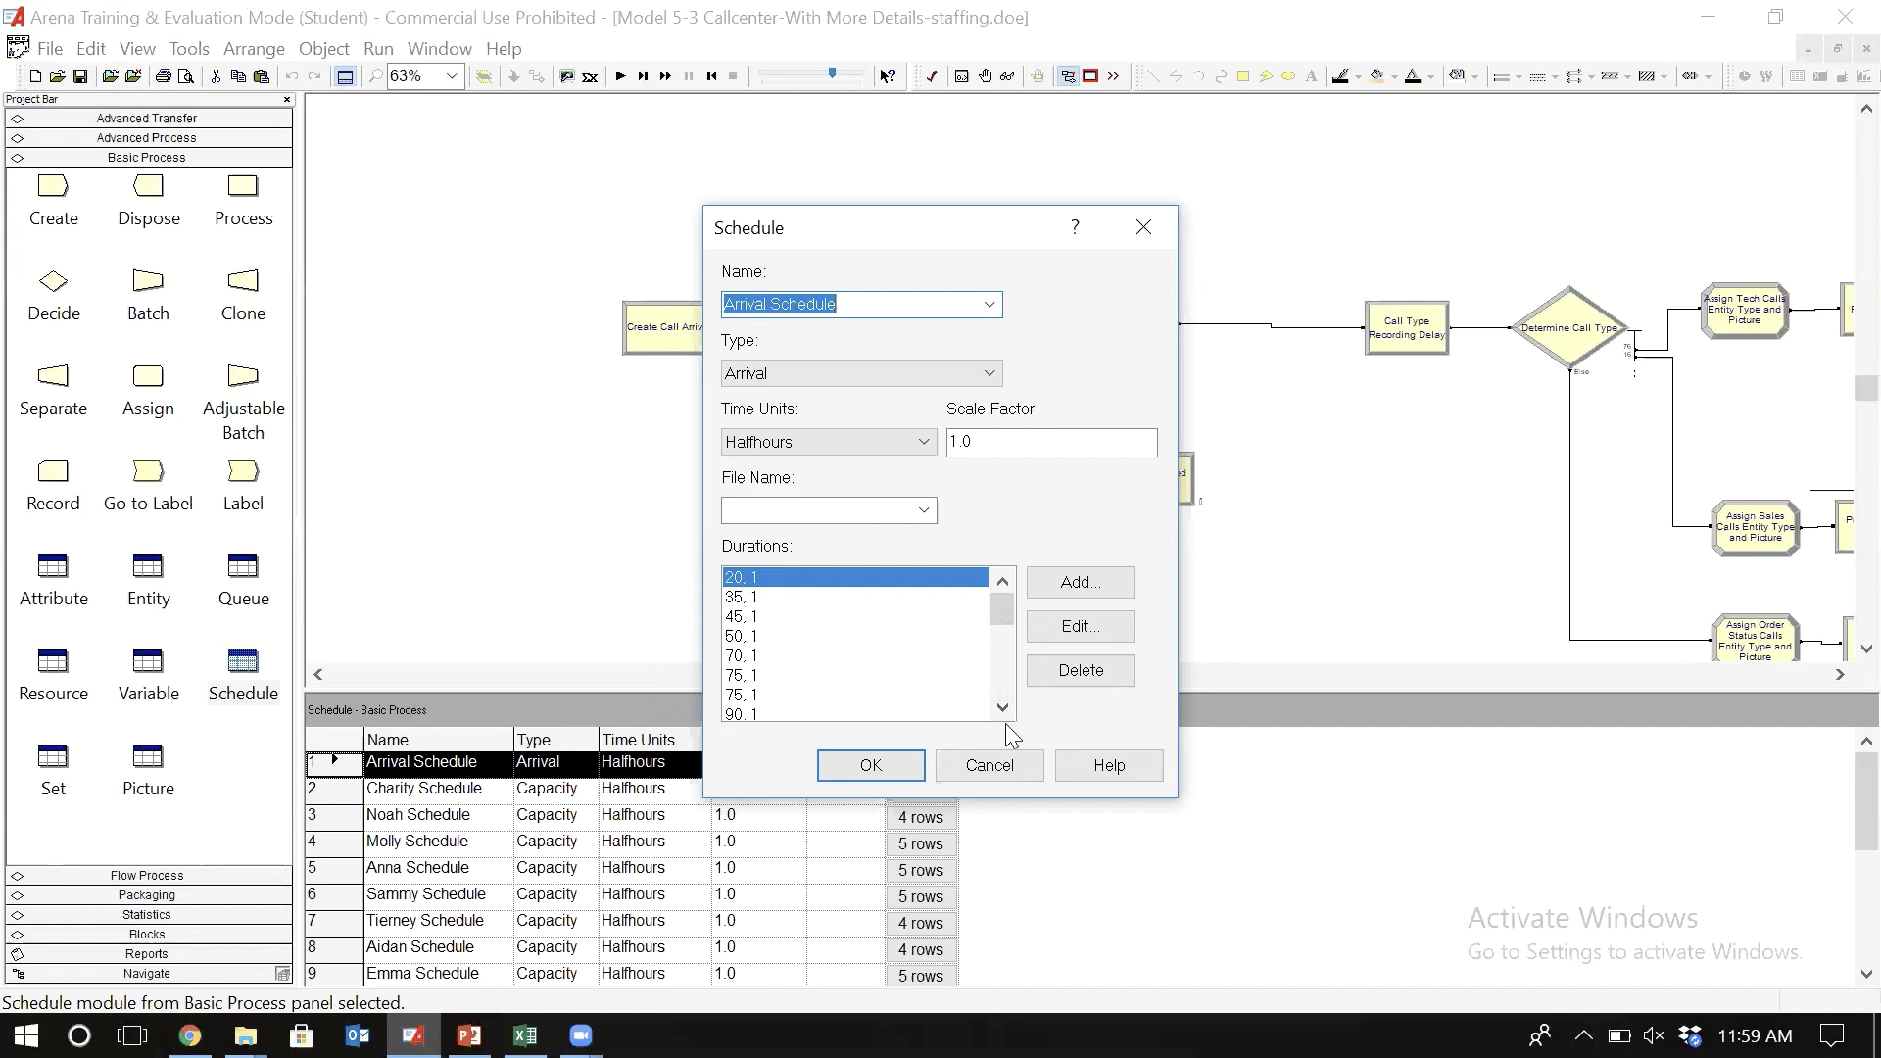
left_click_drag(1001, 708, 1002, 707)
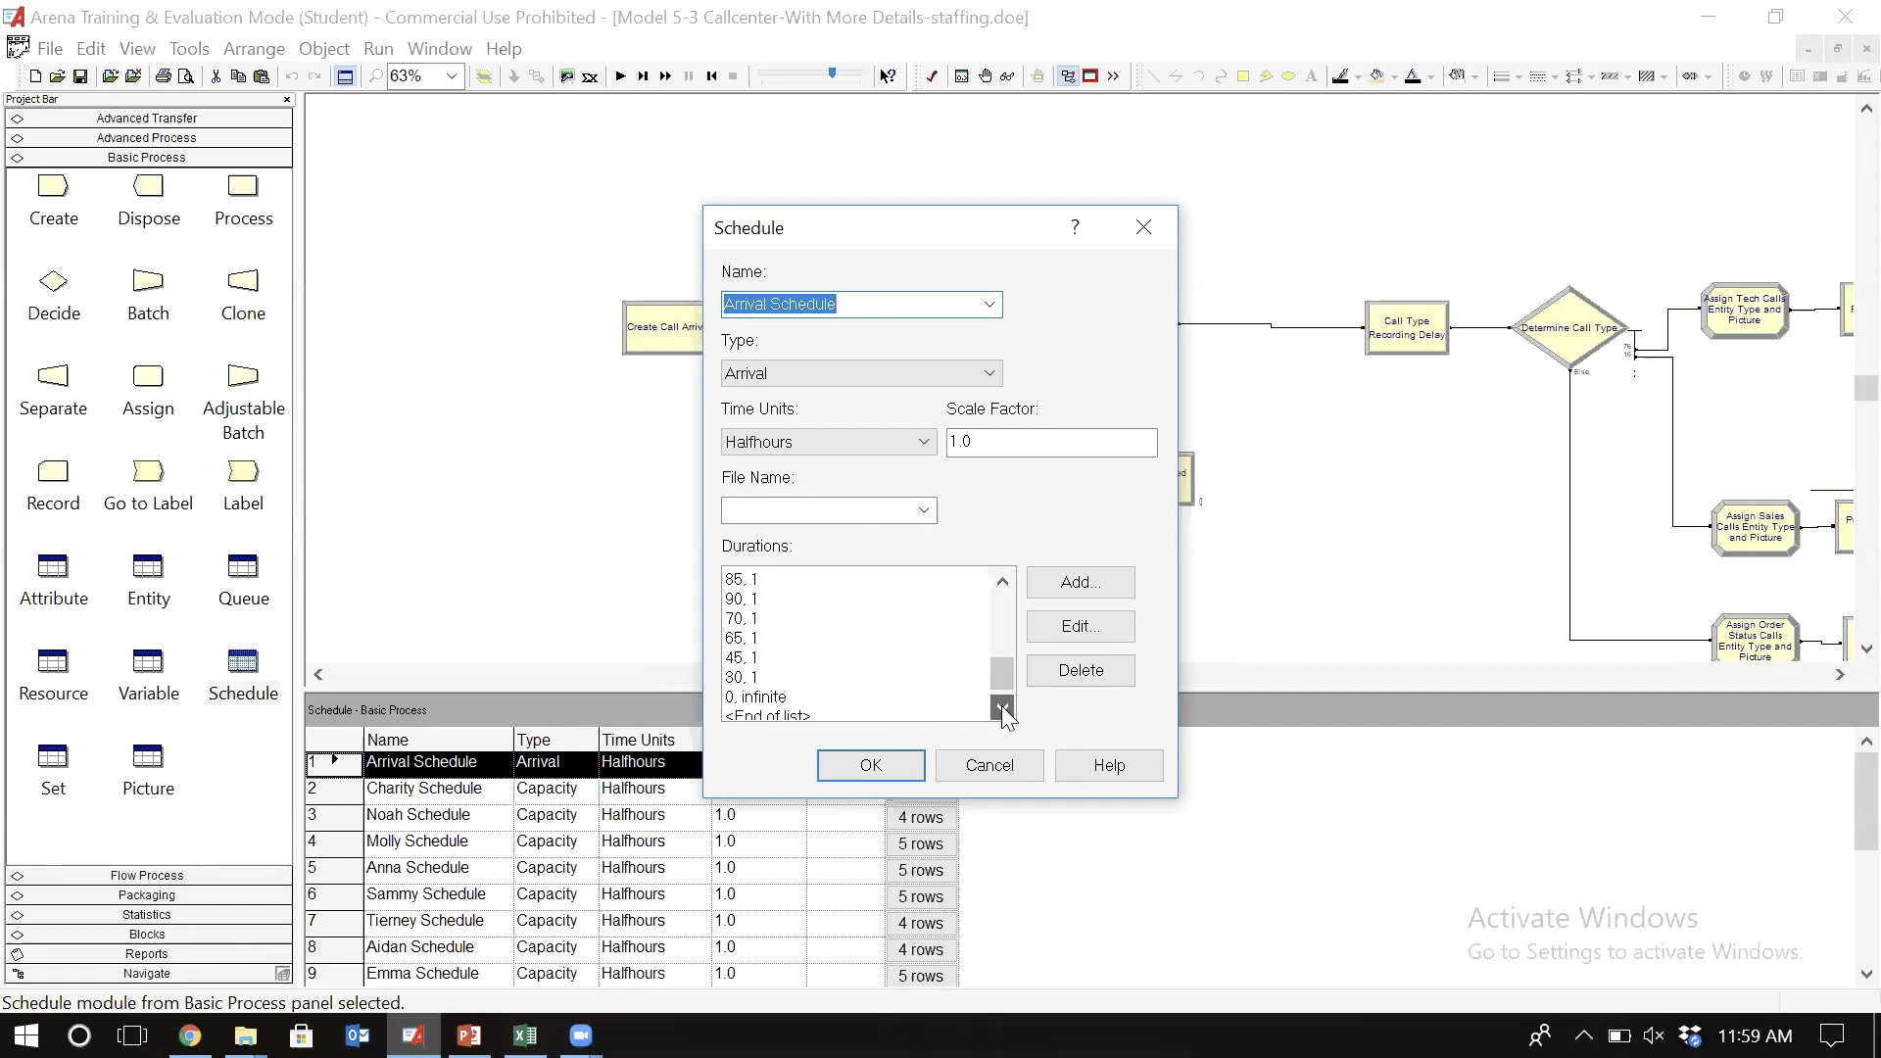
- Try a duration of 2 for the Arrival Schedule's last zero-rate entry, restore it to infinite and close the schedule
left_click(803, 683)
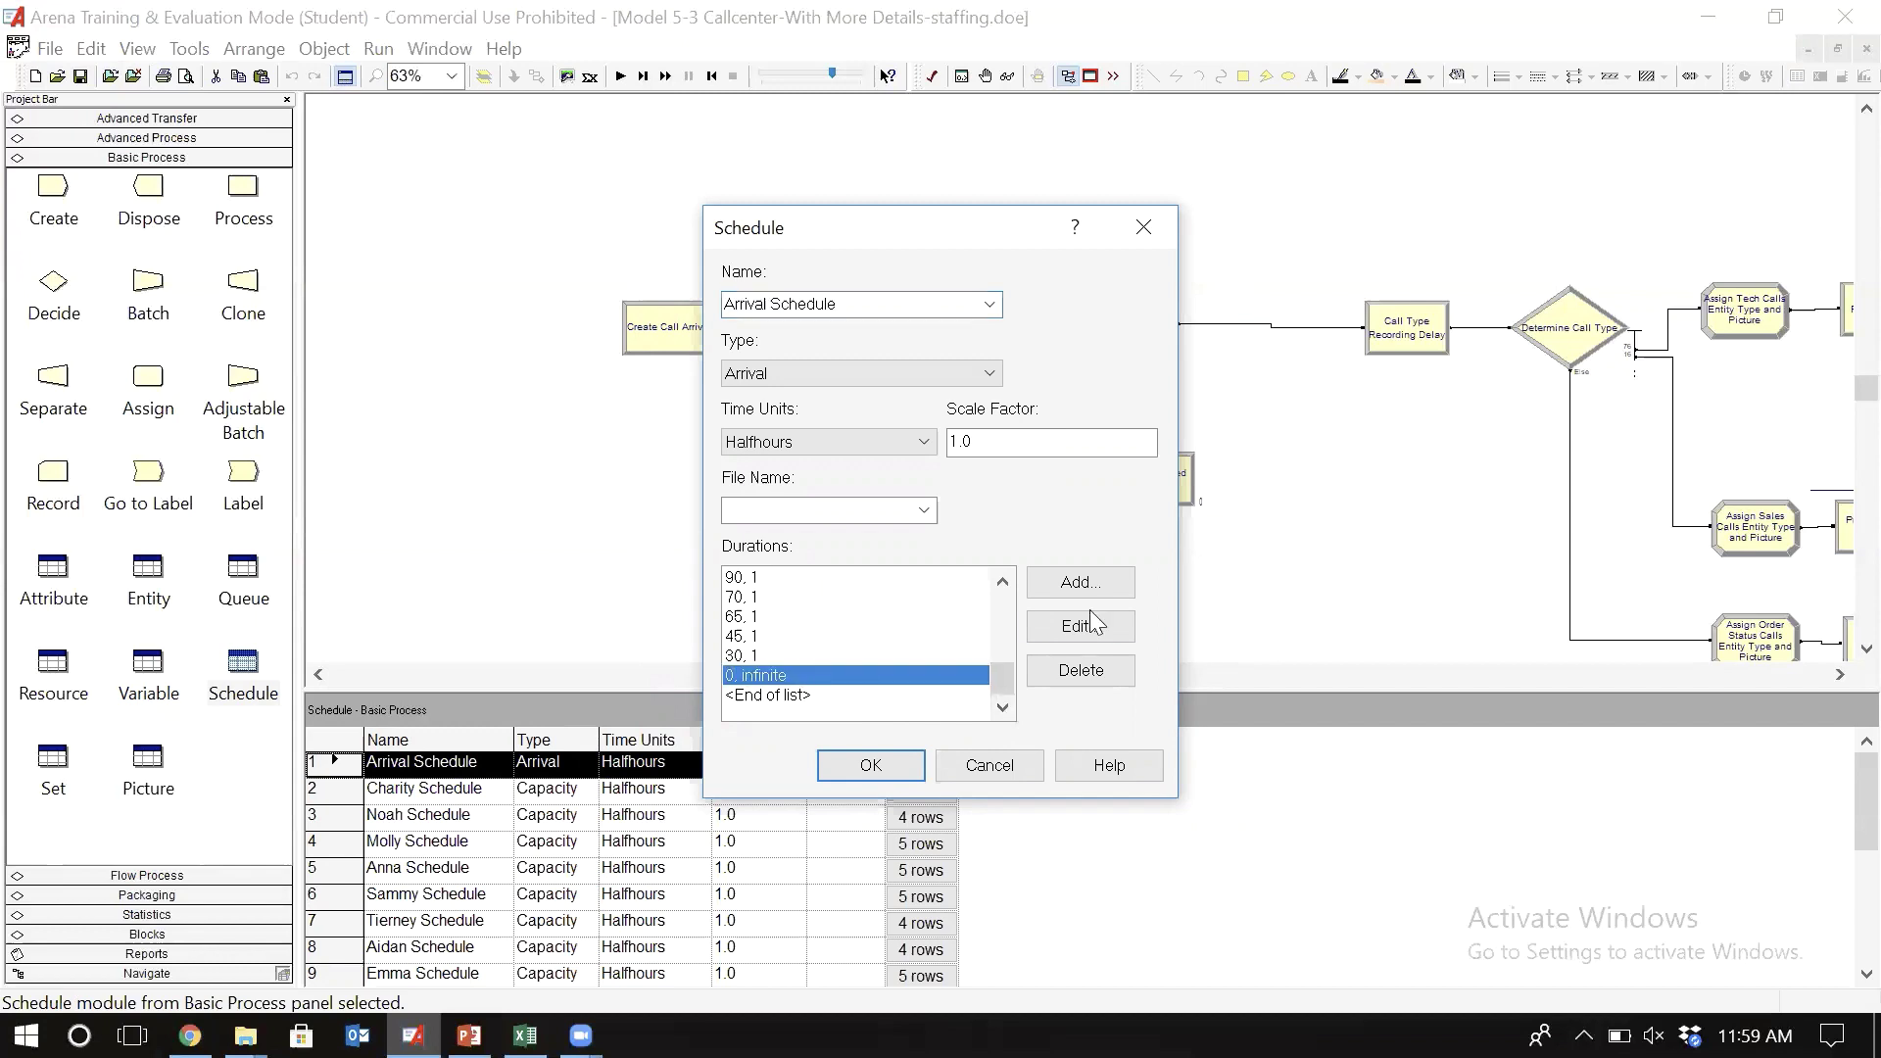
left_click(1081, 626)
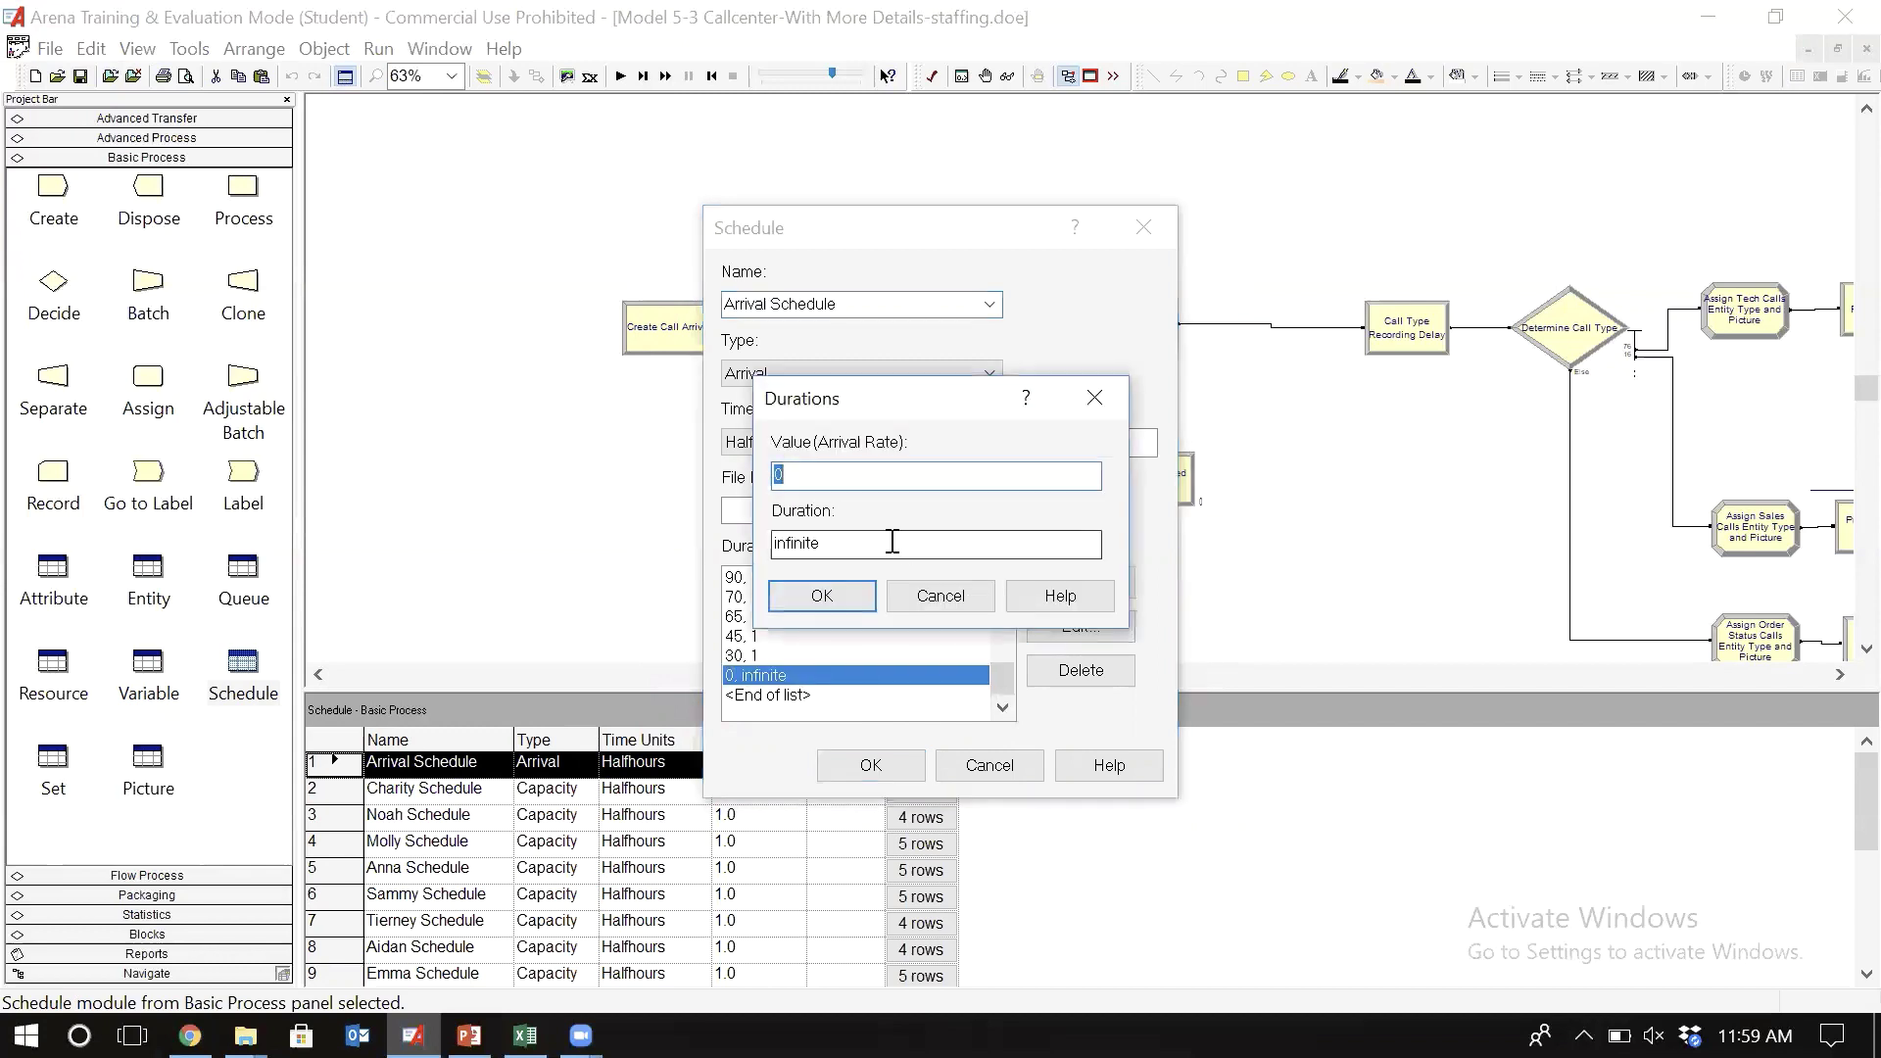
key("Tab")
key("BackSpace")
type("2")
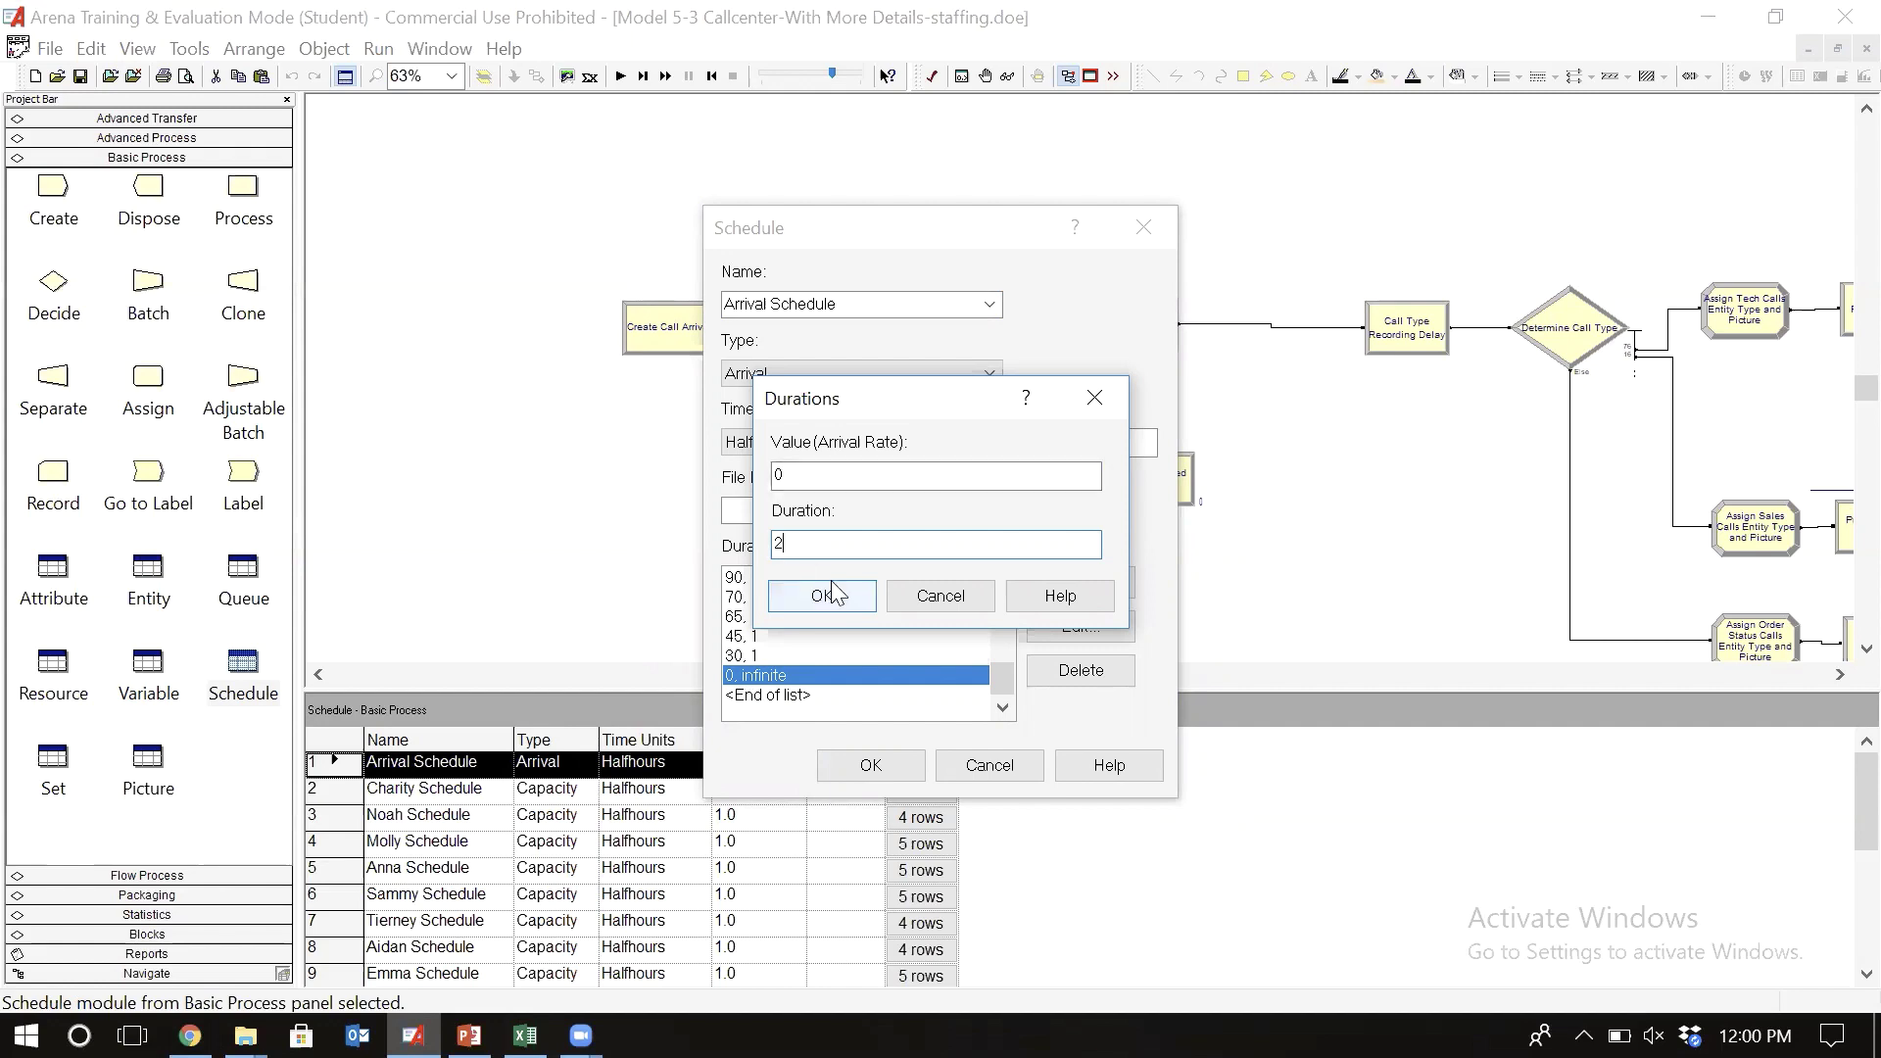
double_click(809, 541)
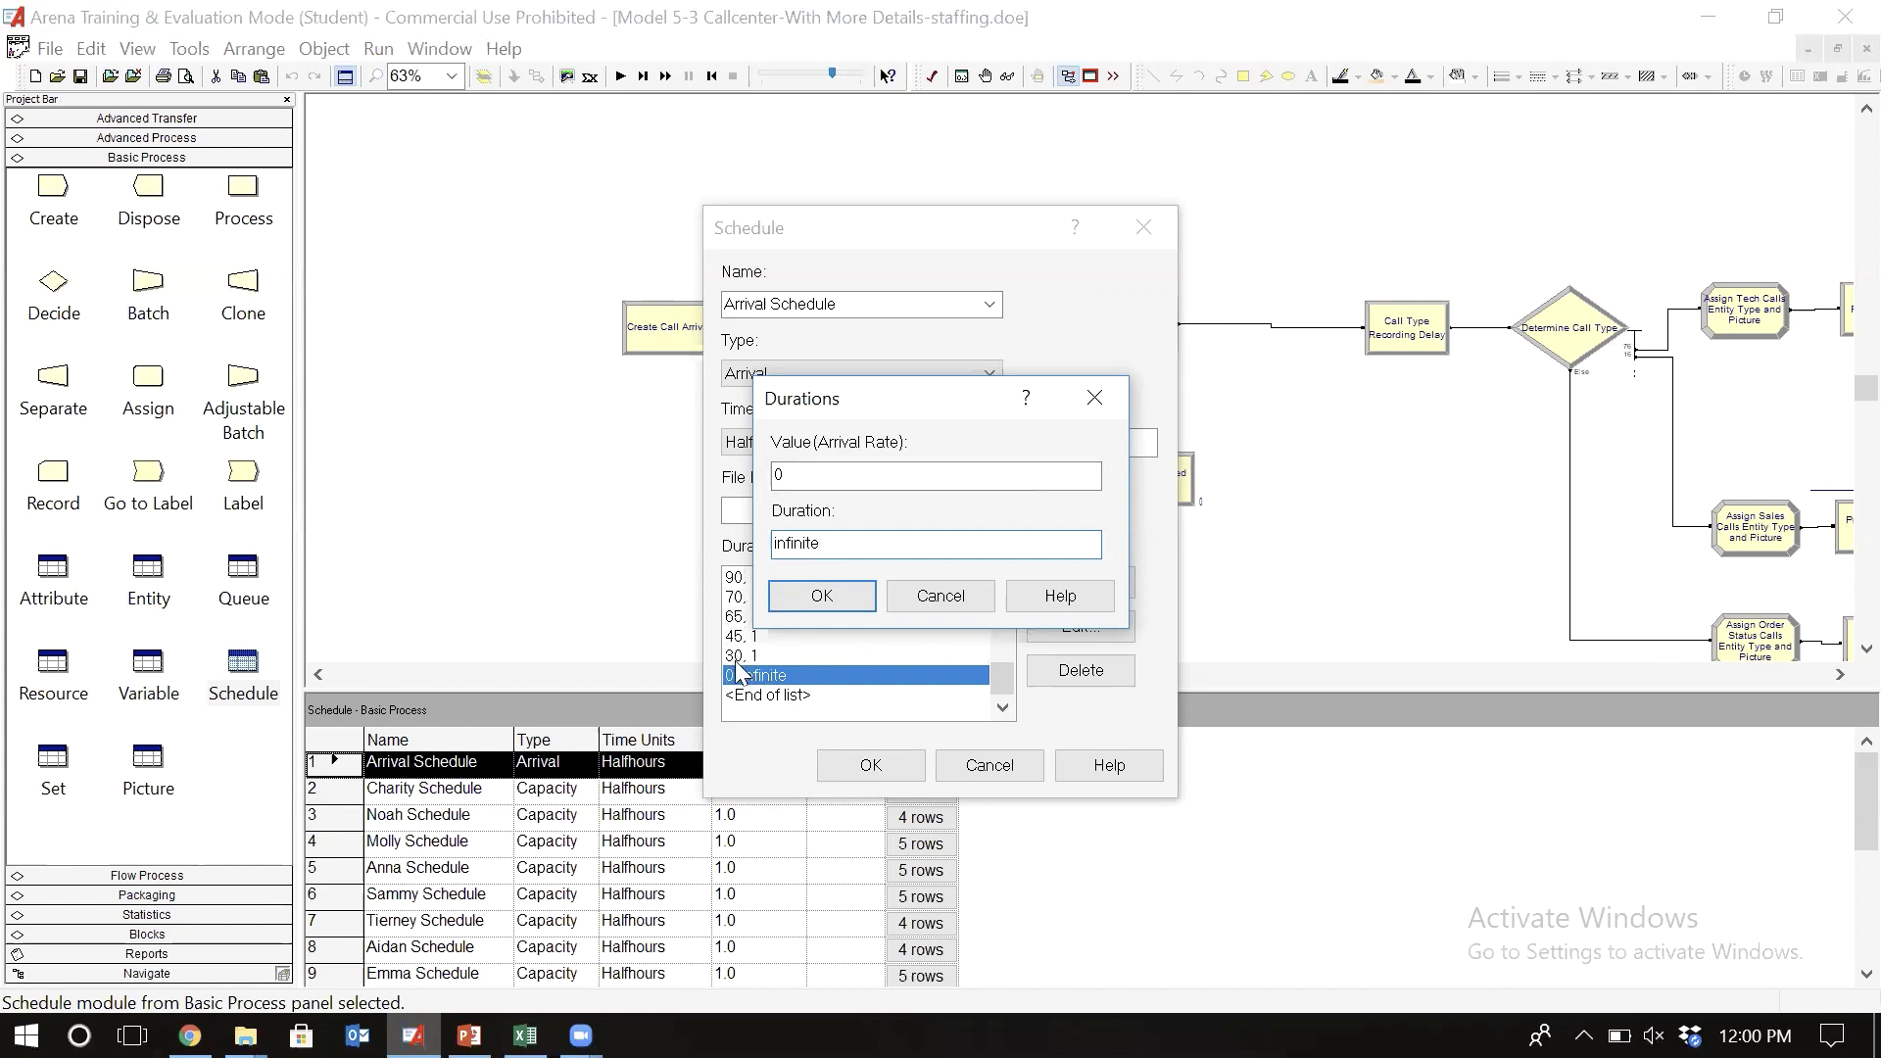
left_click(827, 594)
key("Return")
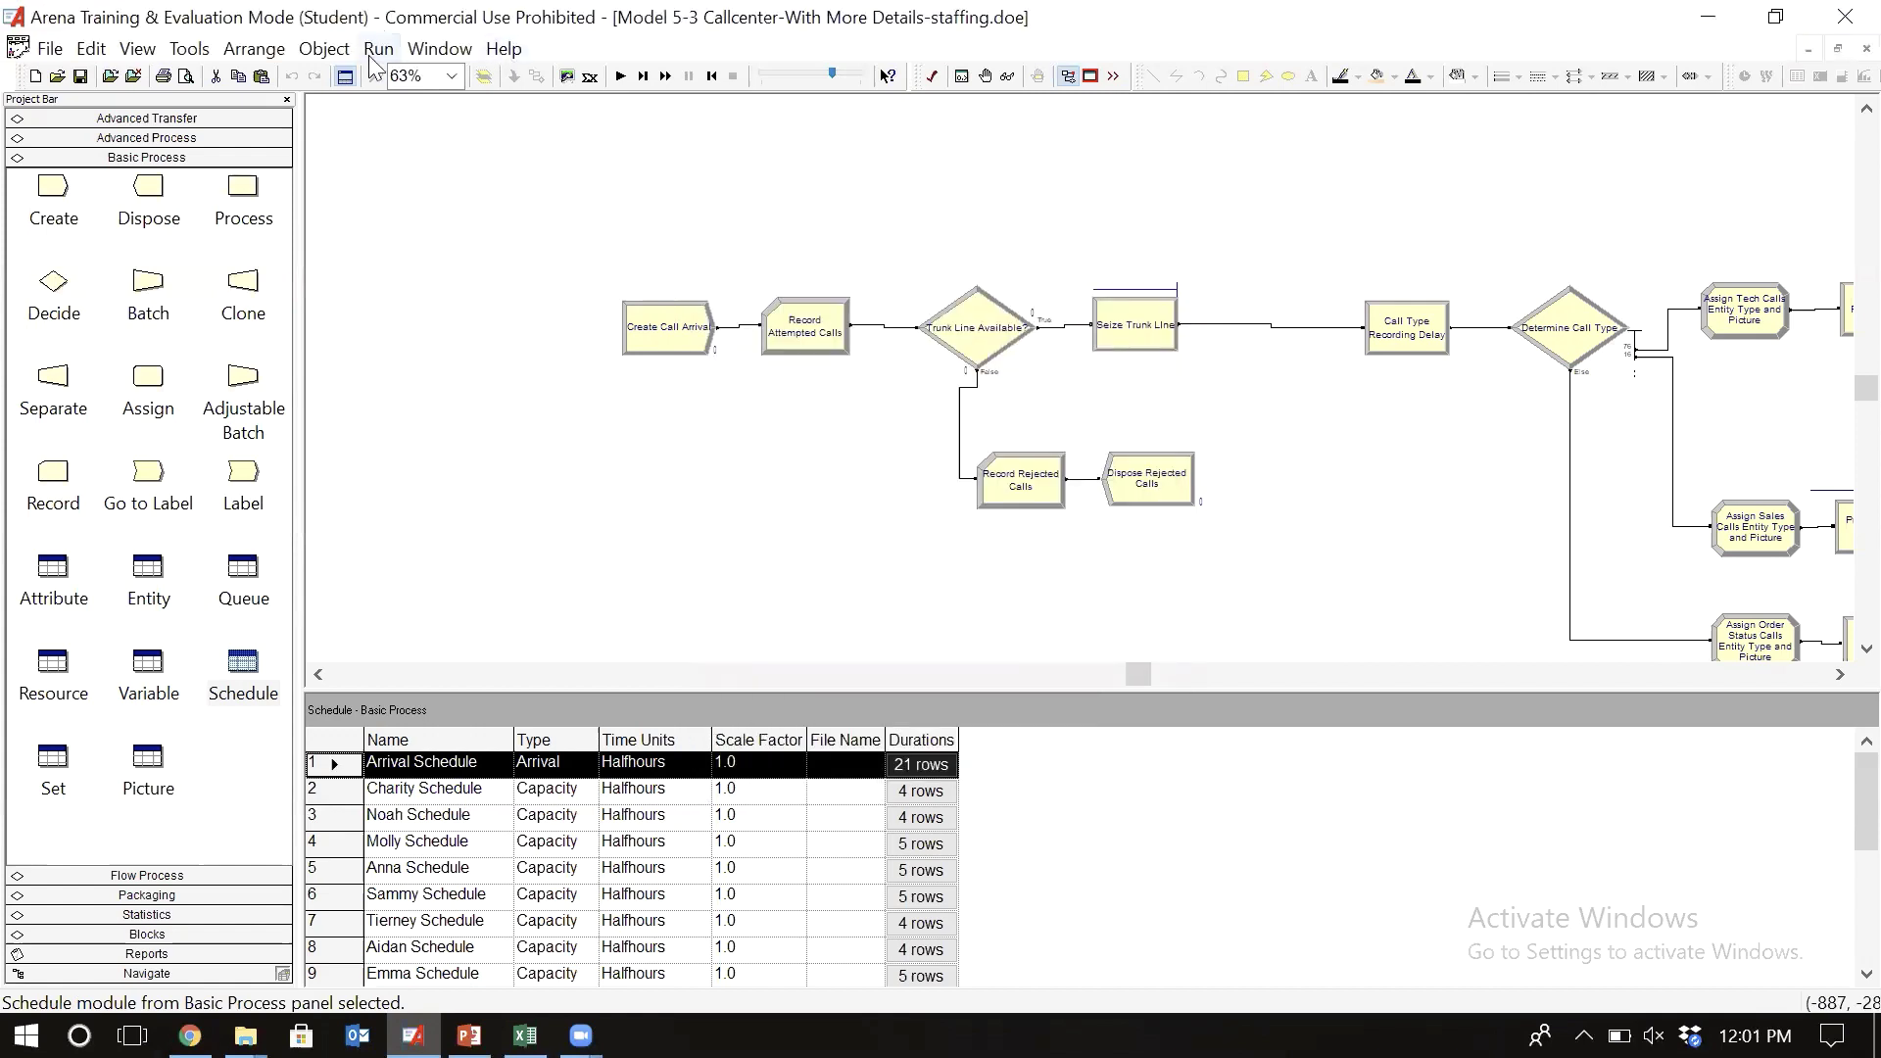
- Set the number of replications to 10 in Run Setup and accept the settings
left_click(376, 49)
left_click(404, 78)
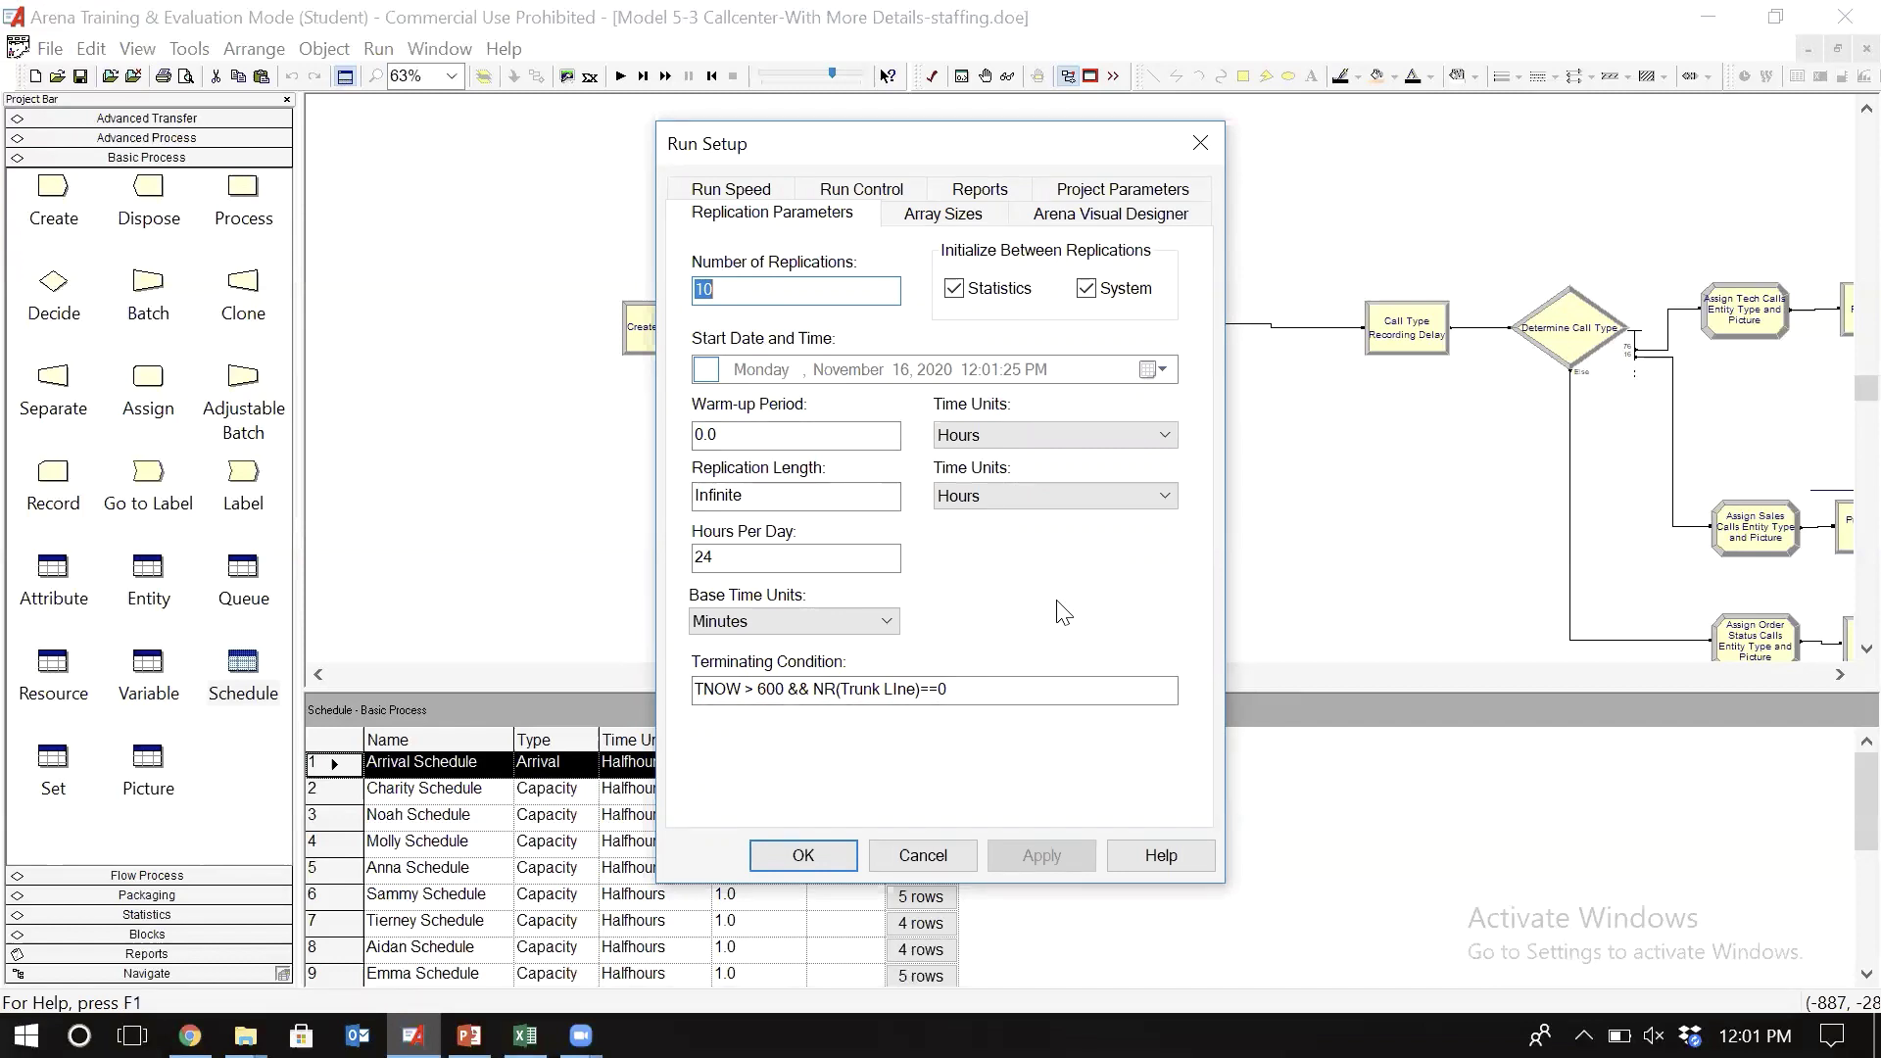
type("1")
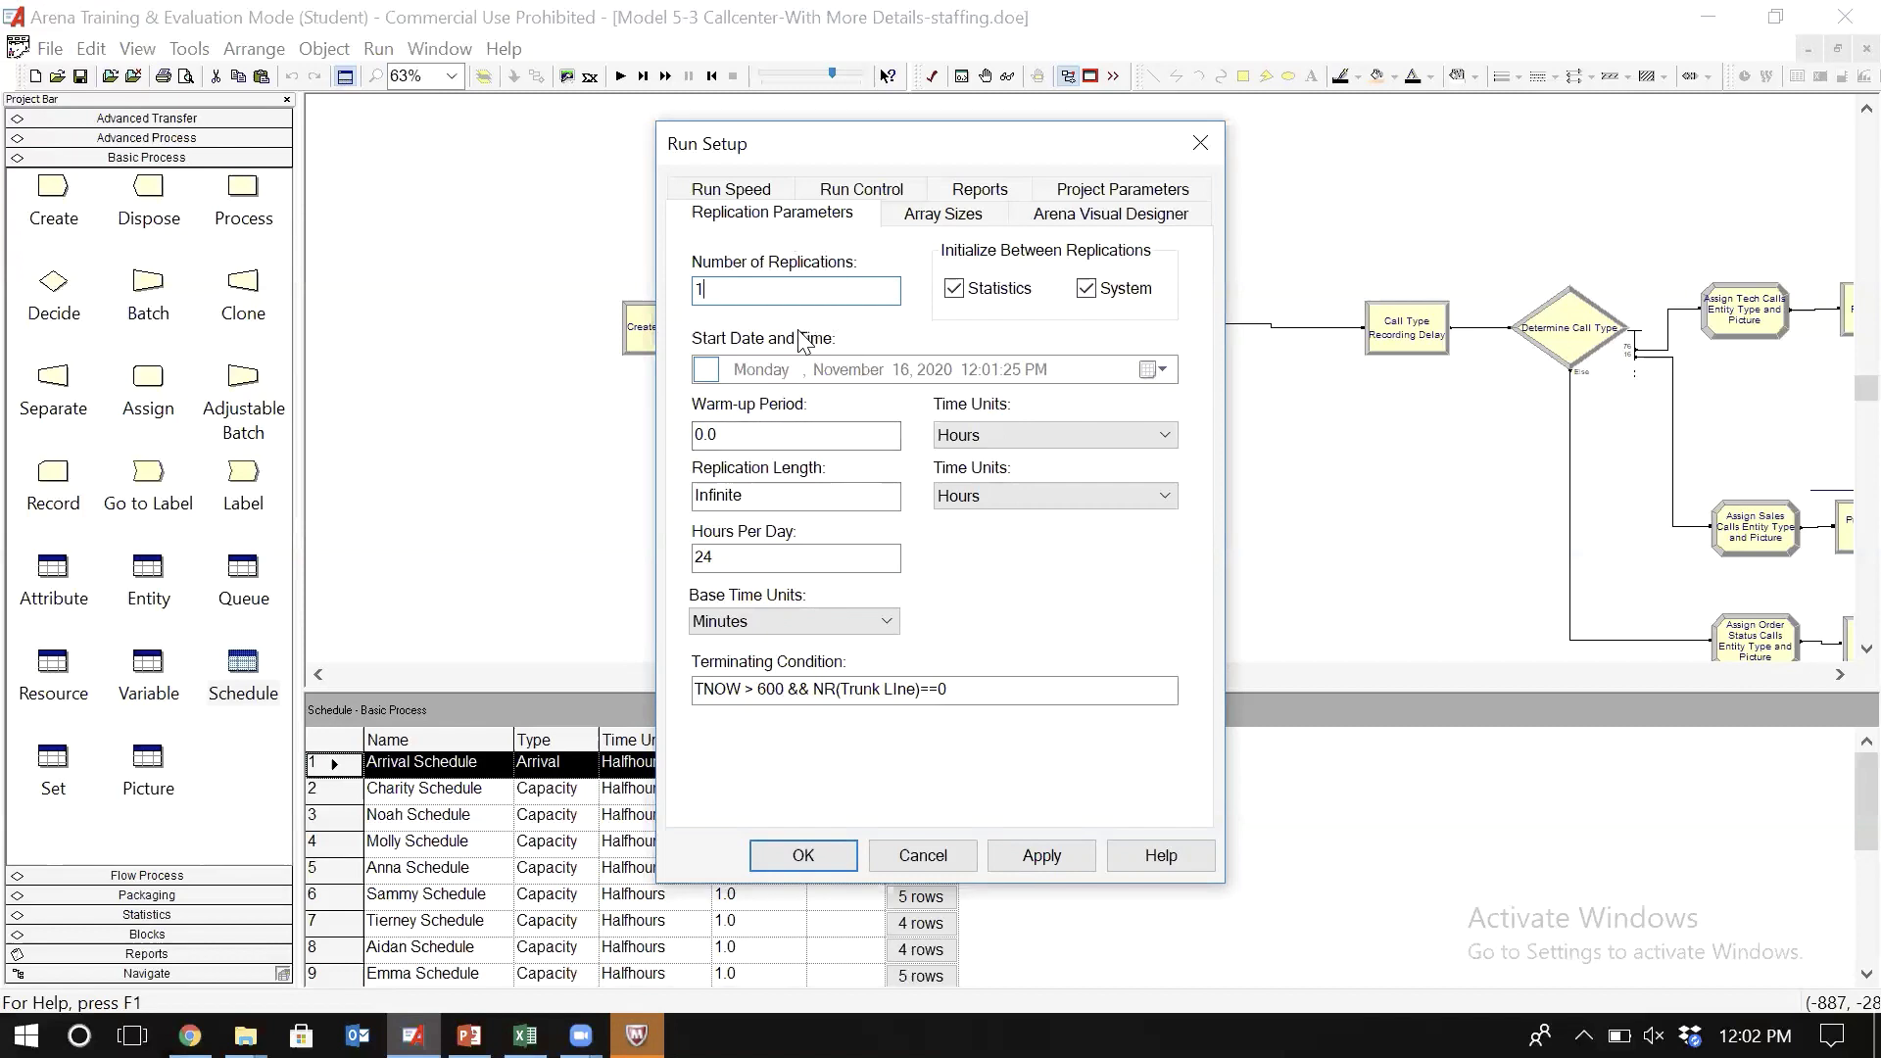
type("0")
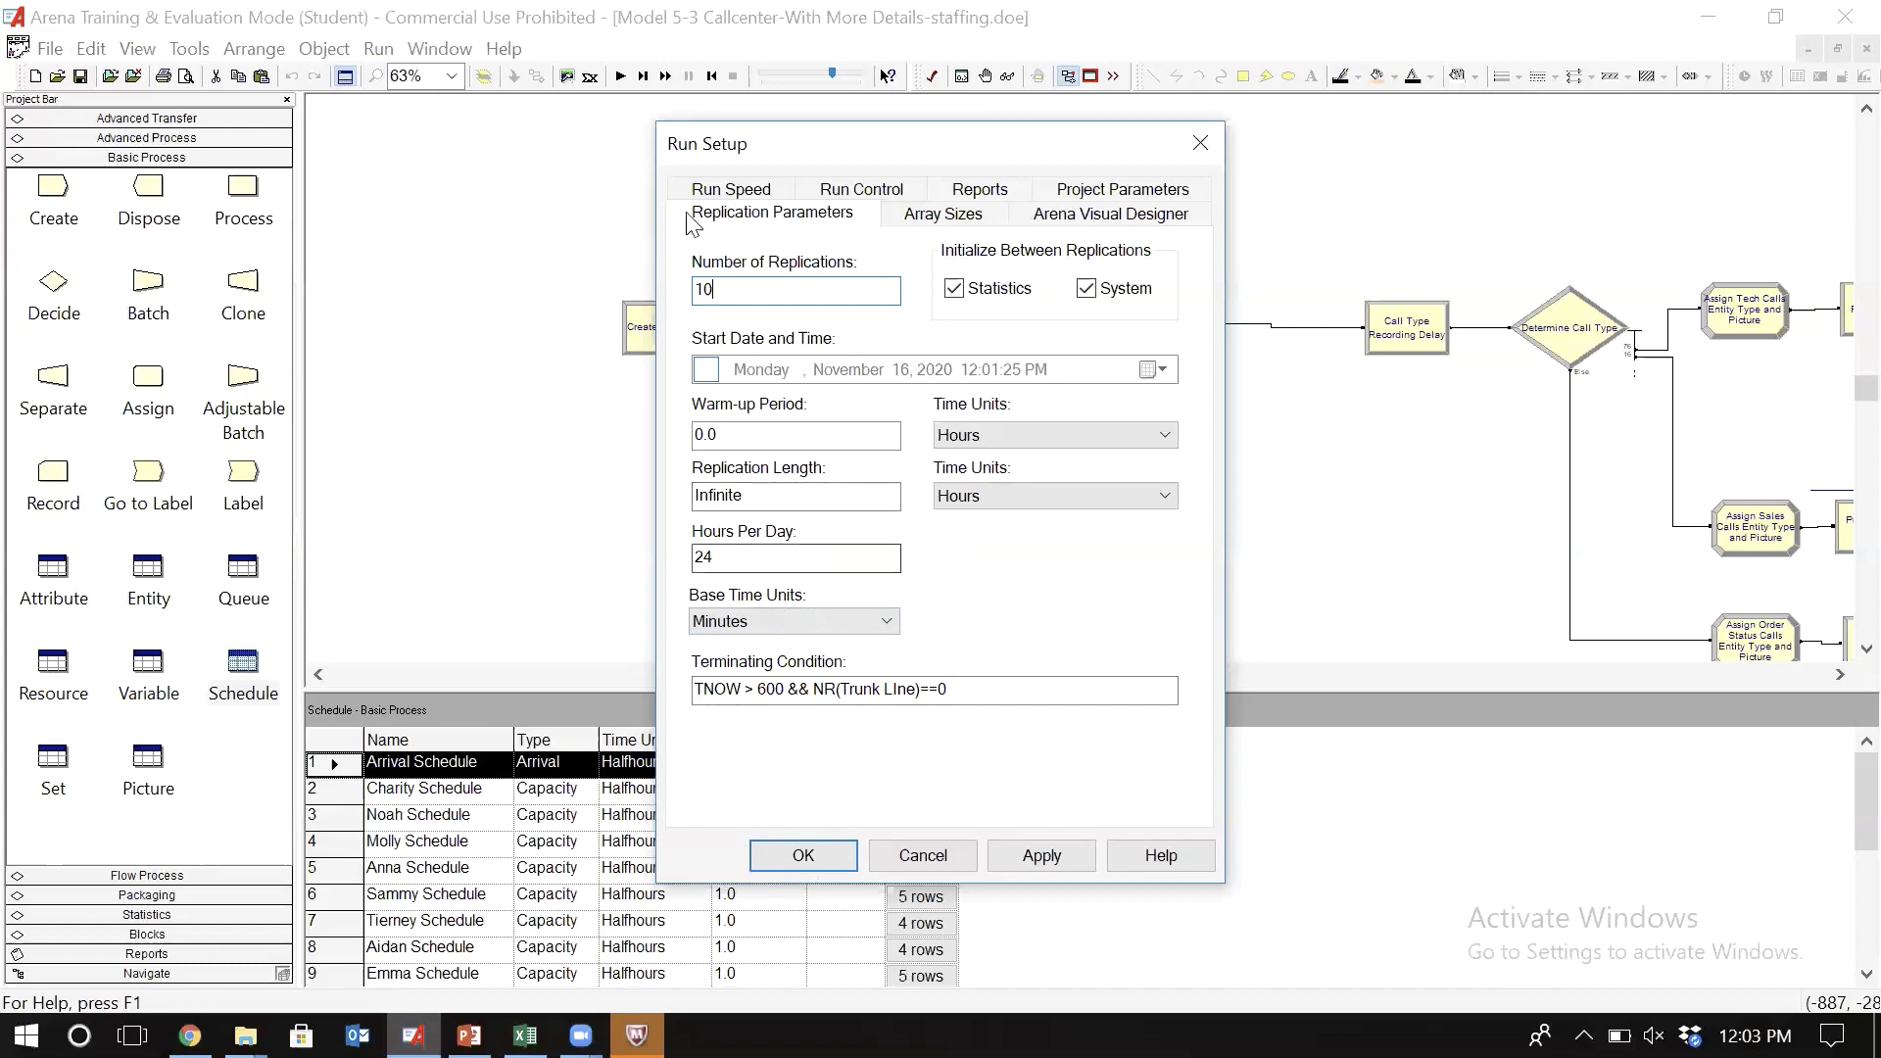
left_click(823, 861)
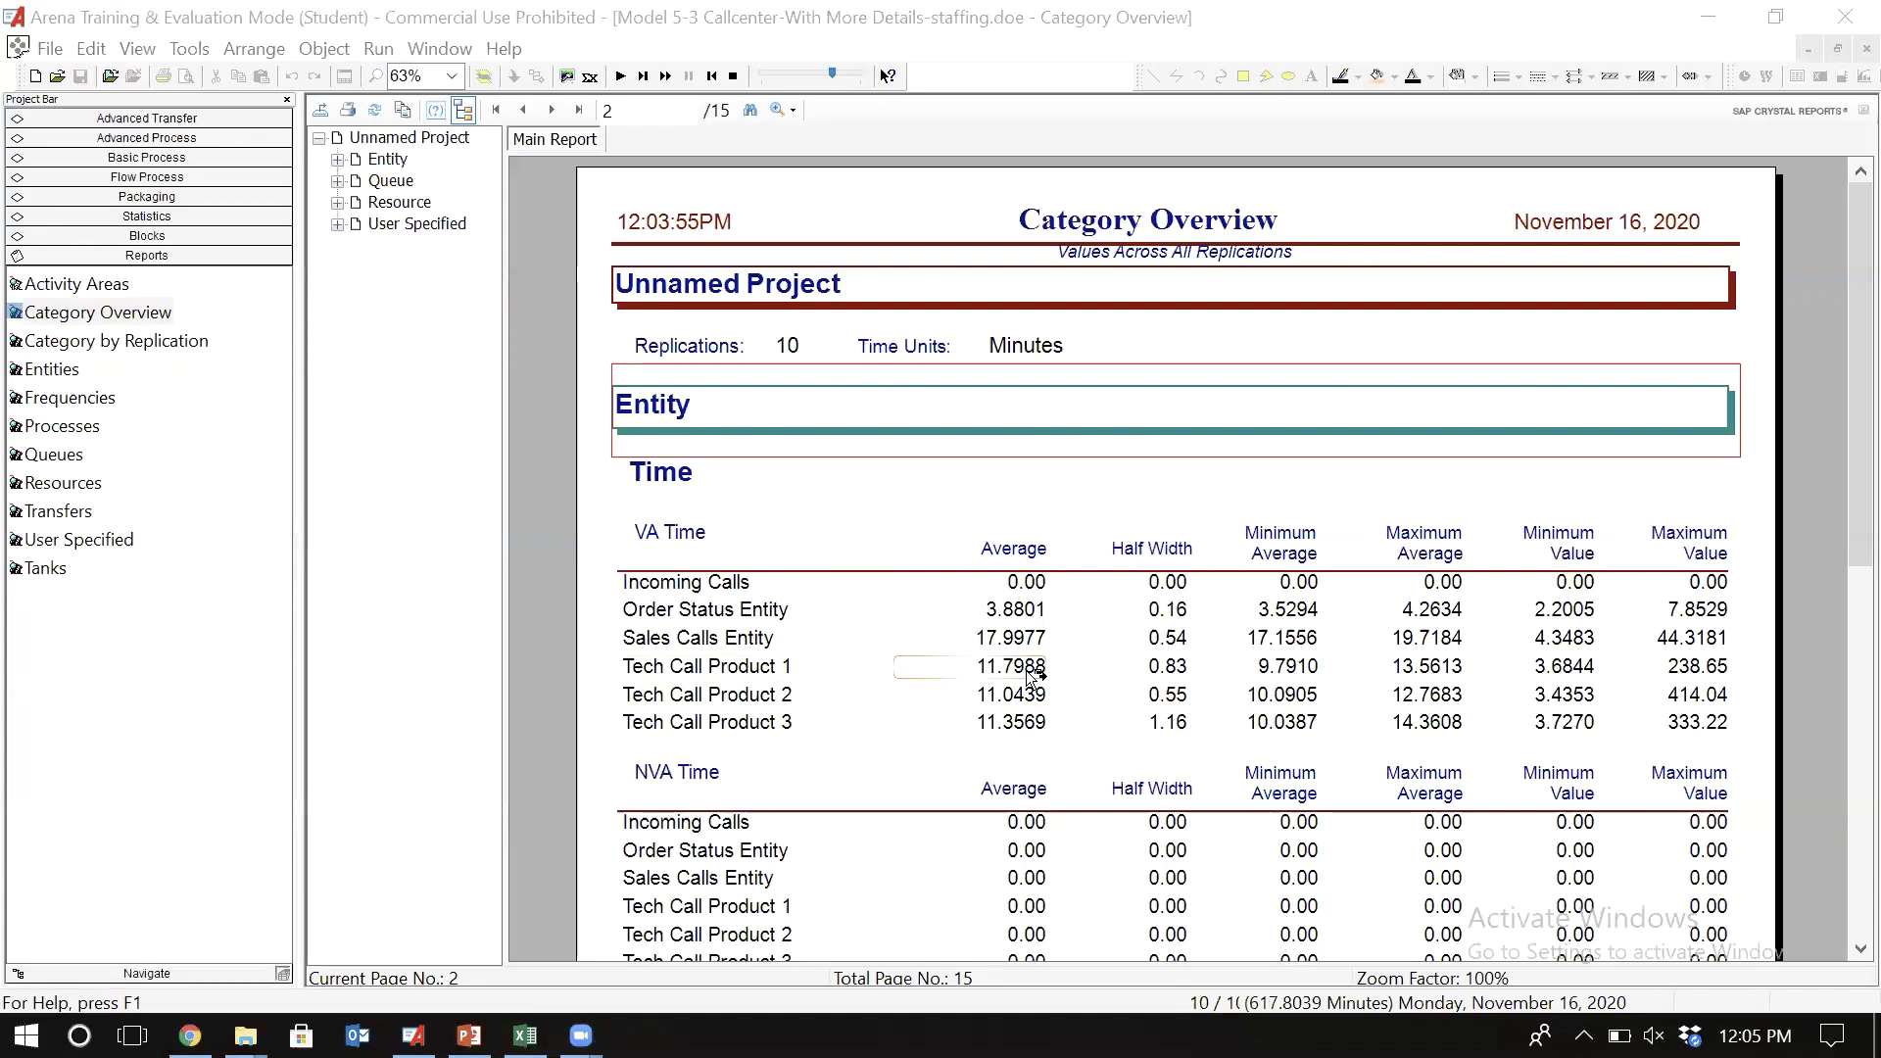
- Open the Category by Replication report and examine the entity time results for Replication 1
left_click(160, 340)
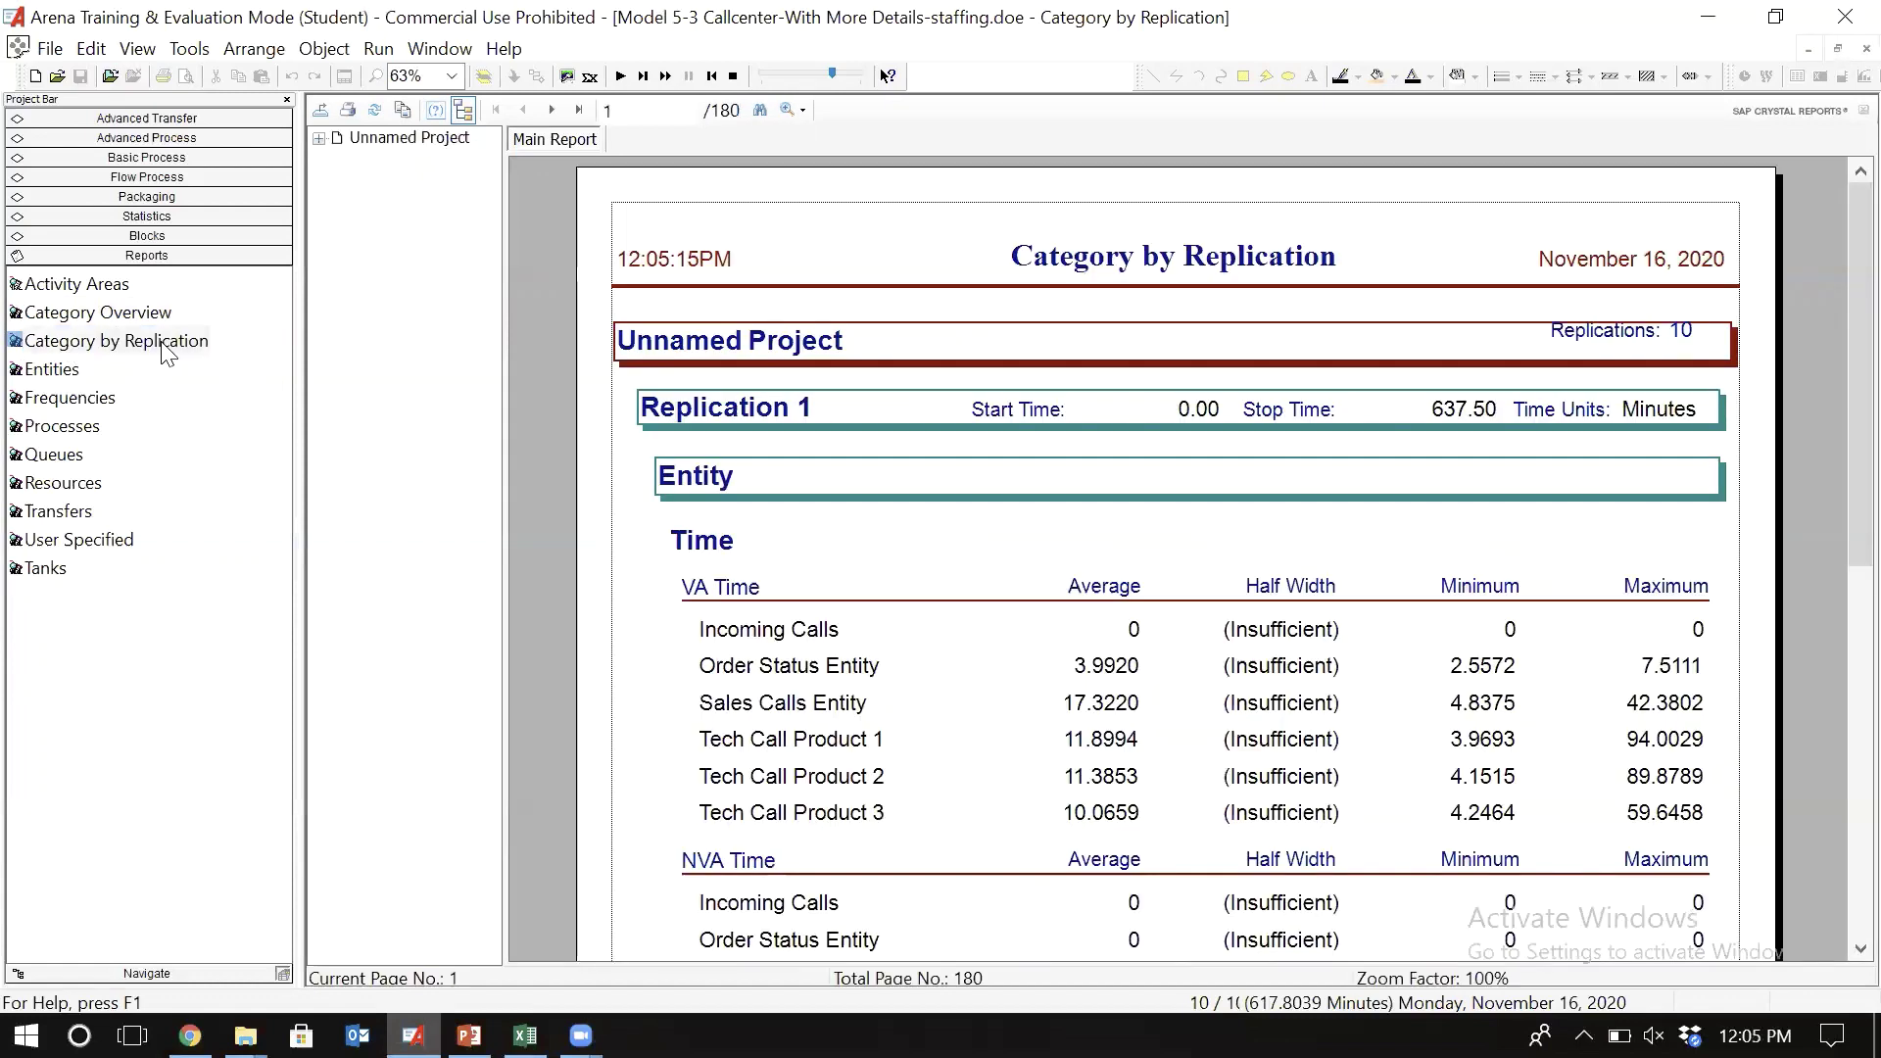
left_click(320, 139)
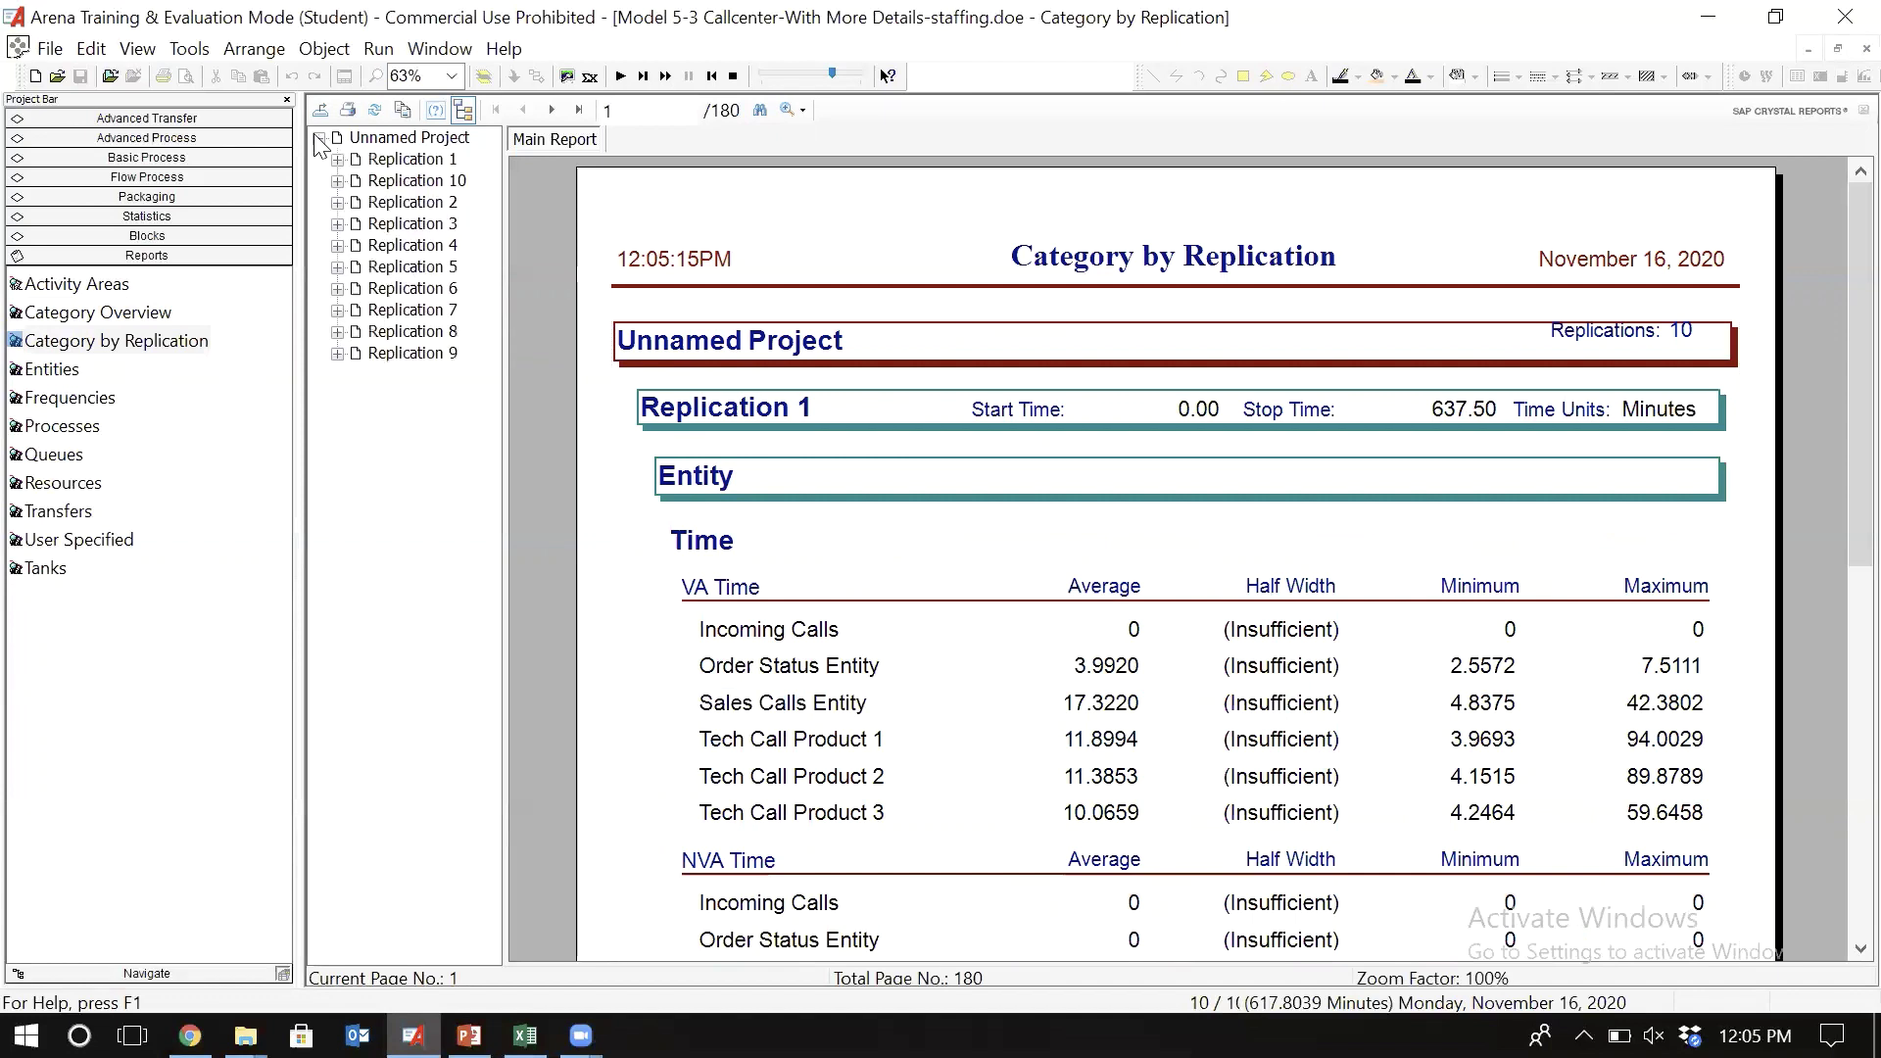
left_click(423, 159)
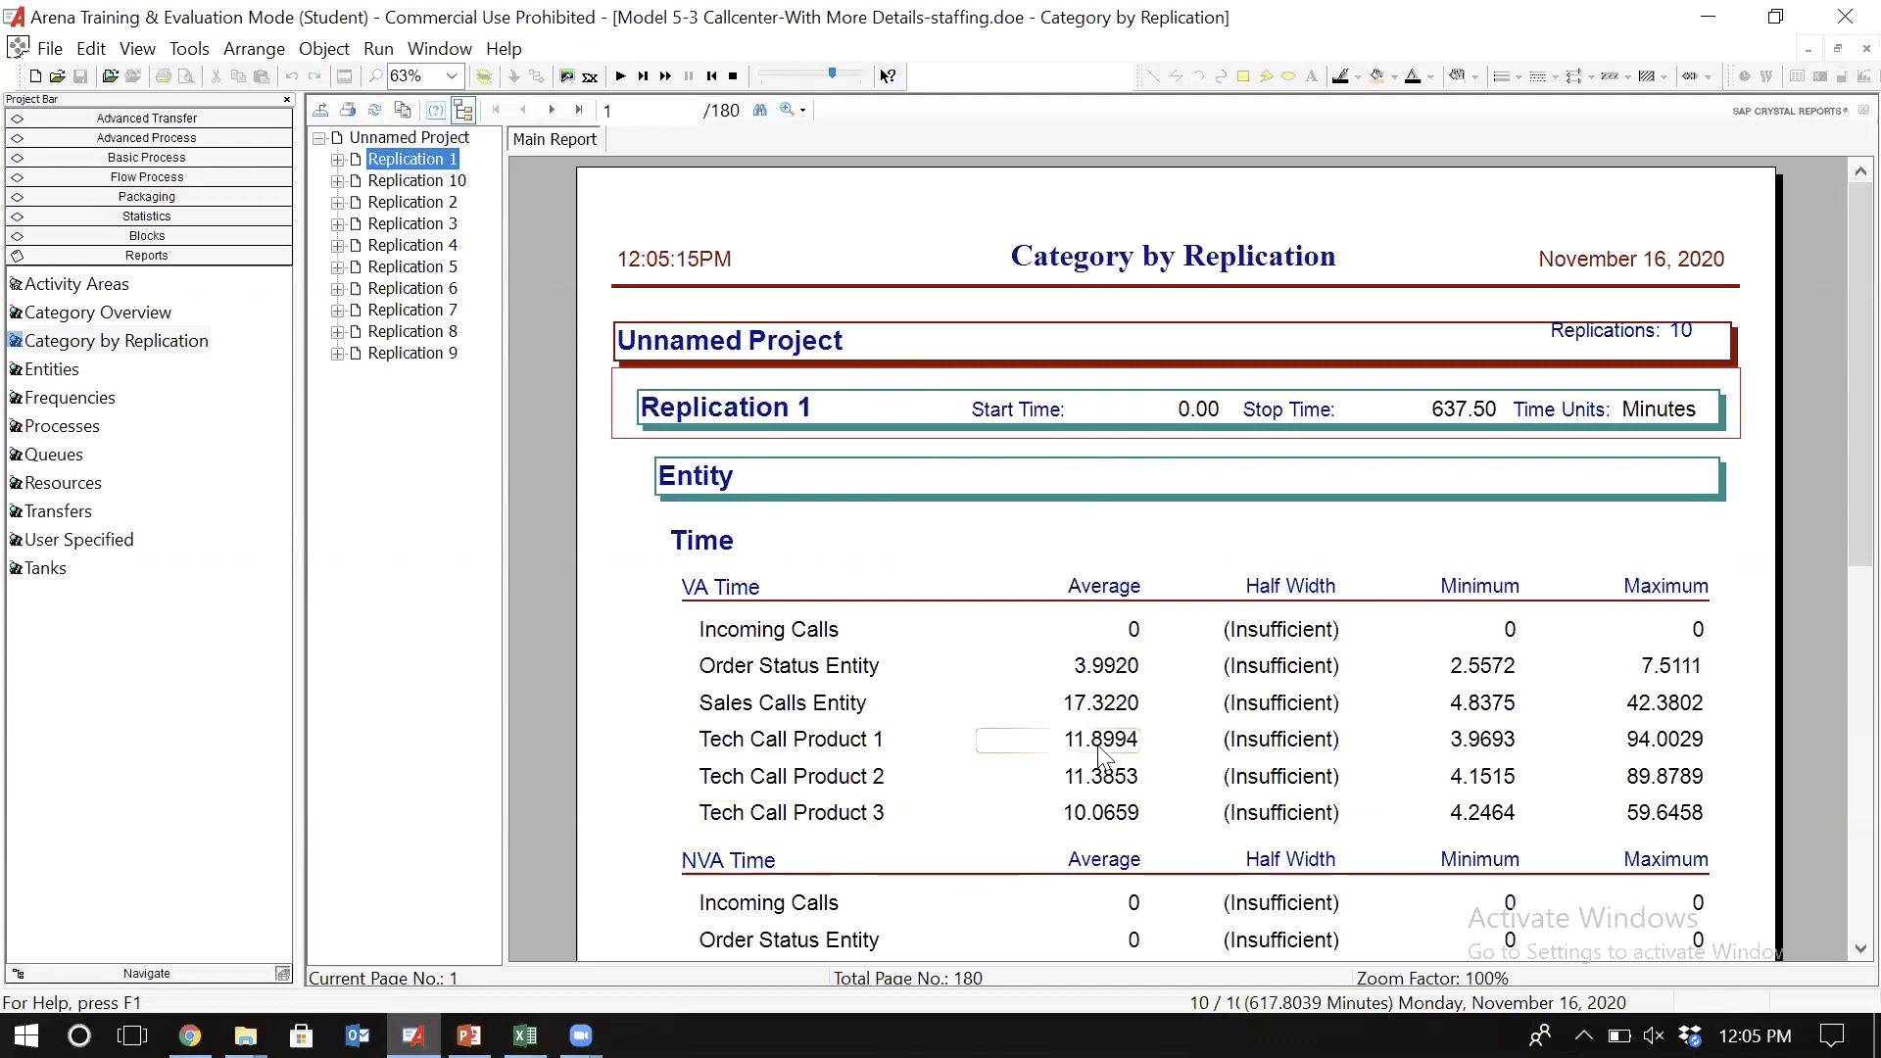
- Return to the Category Overview report and examine the entity WIP statistics across all replications
left_click(142, 319)
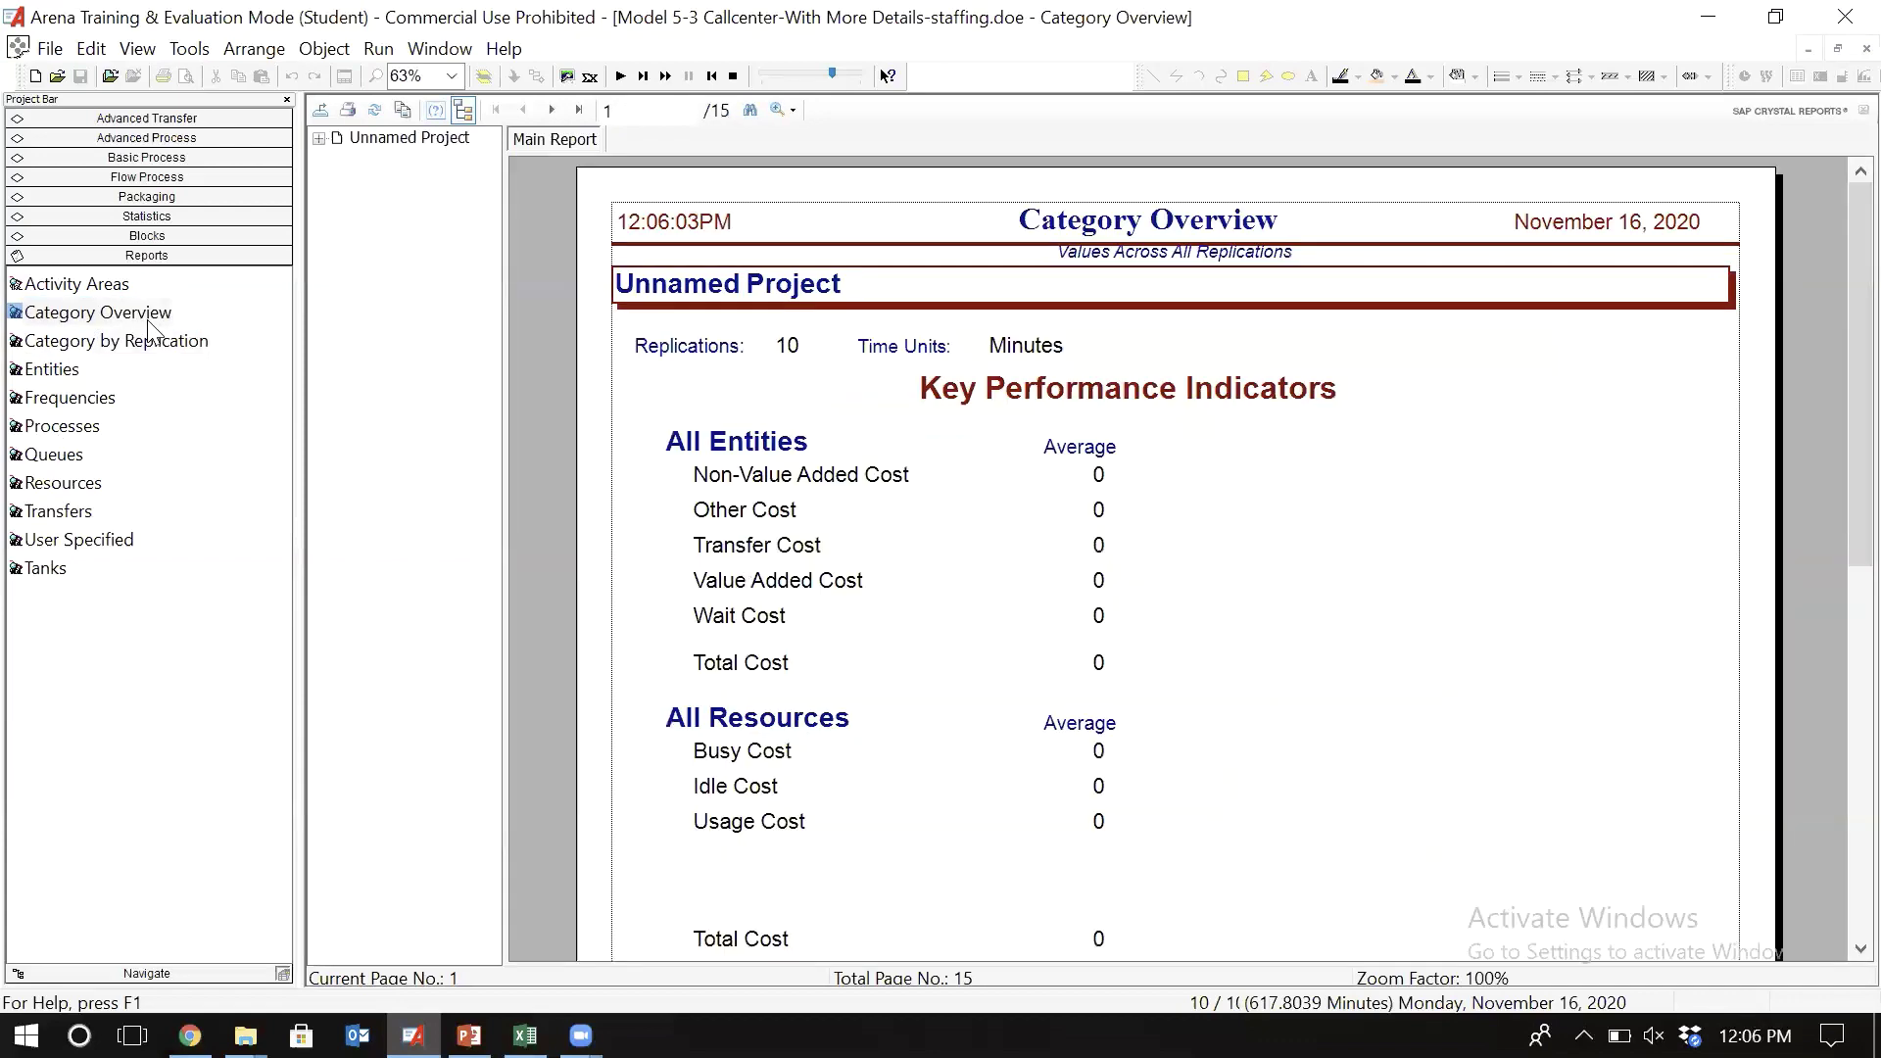
left_click(382, 137)
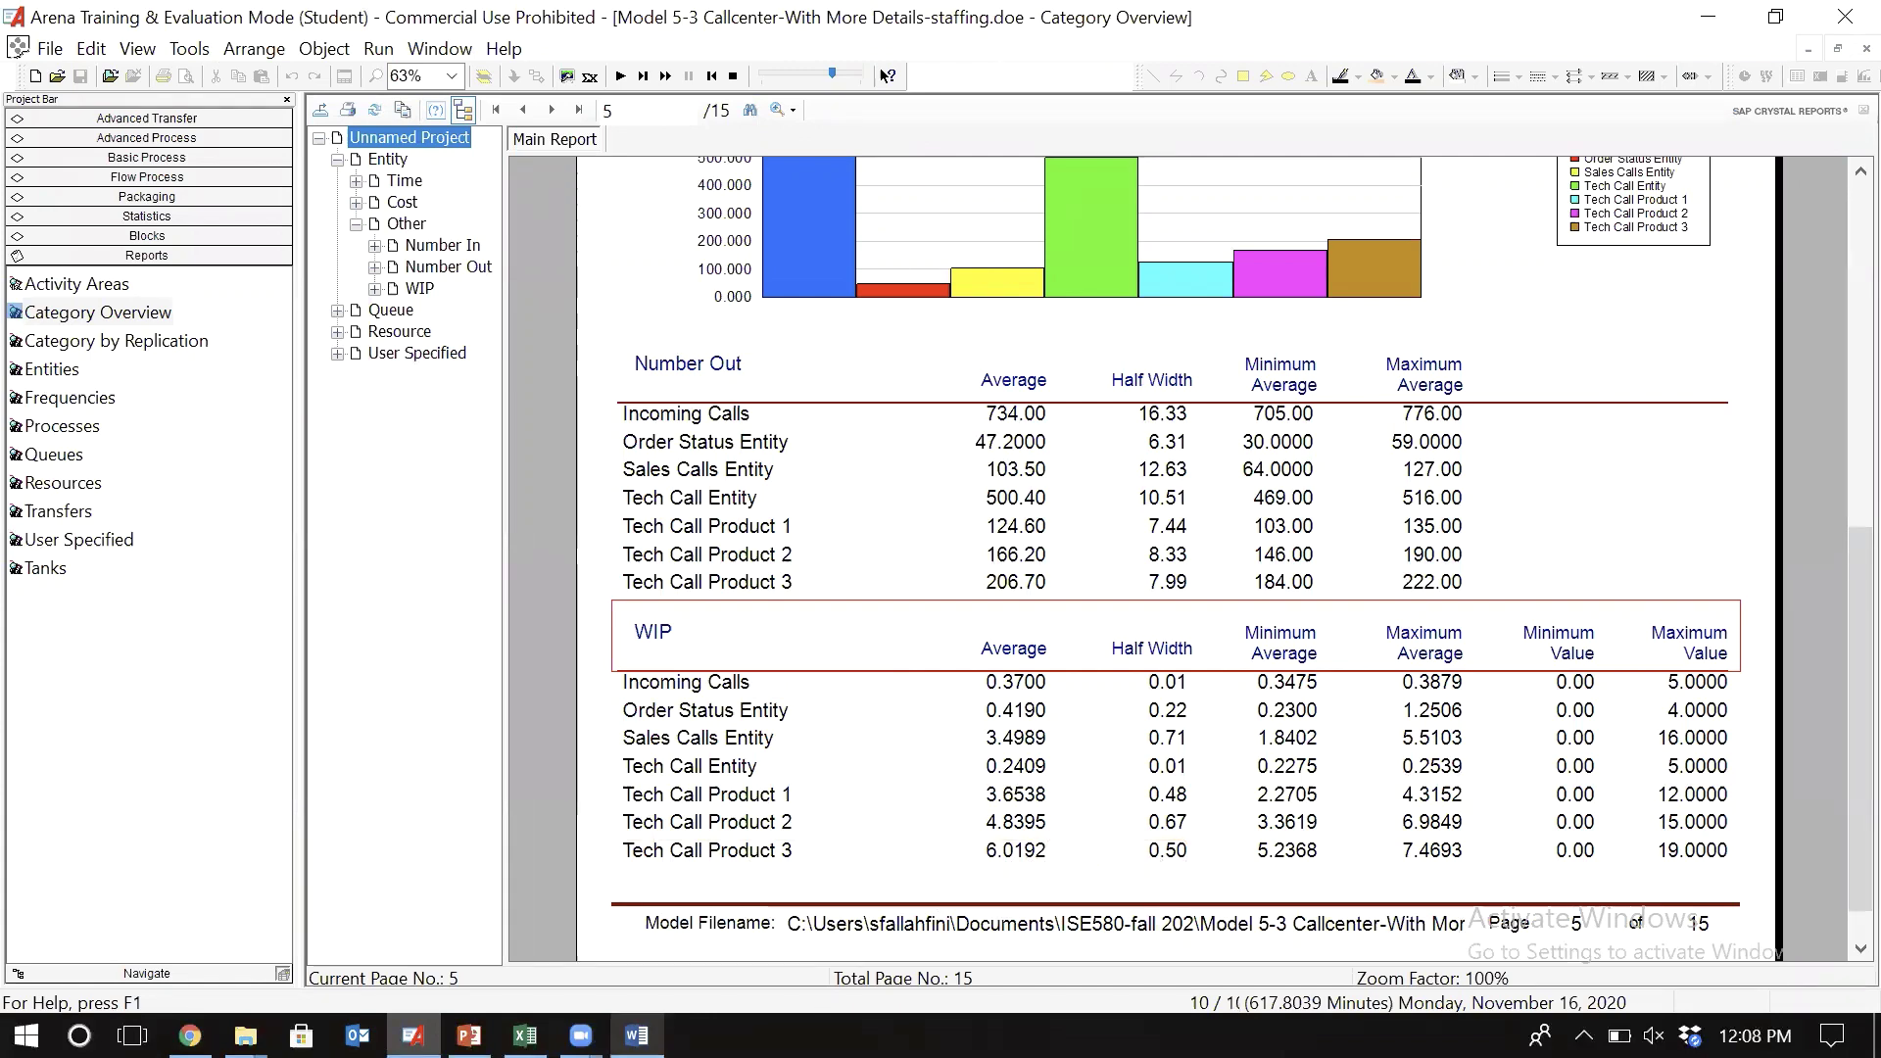
- Switch to Word and add lines labelled "95% CI Lower Bound:" and "95% CI Upper bound:" below the average and half width
left_click(636, 1035)
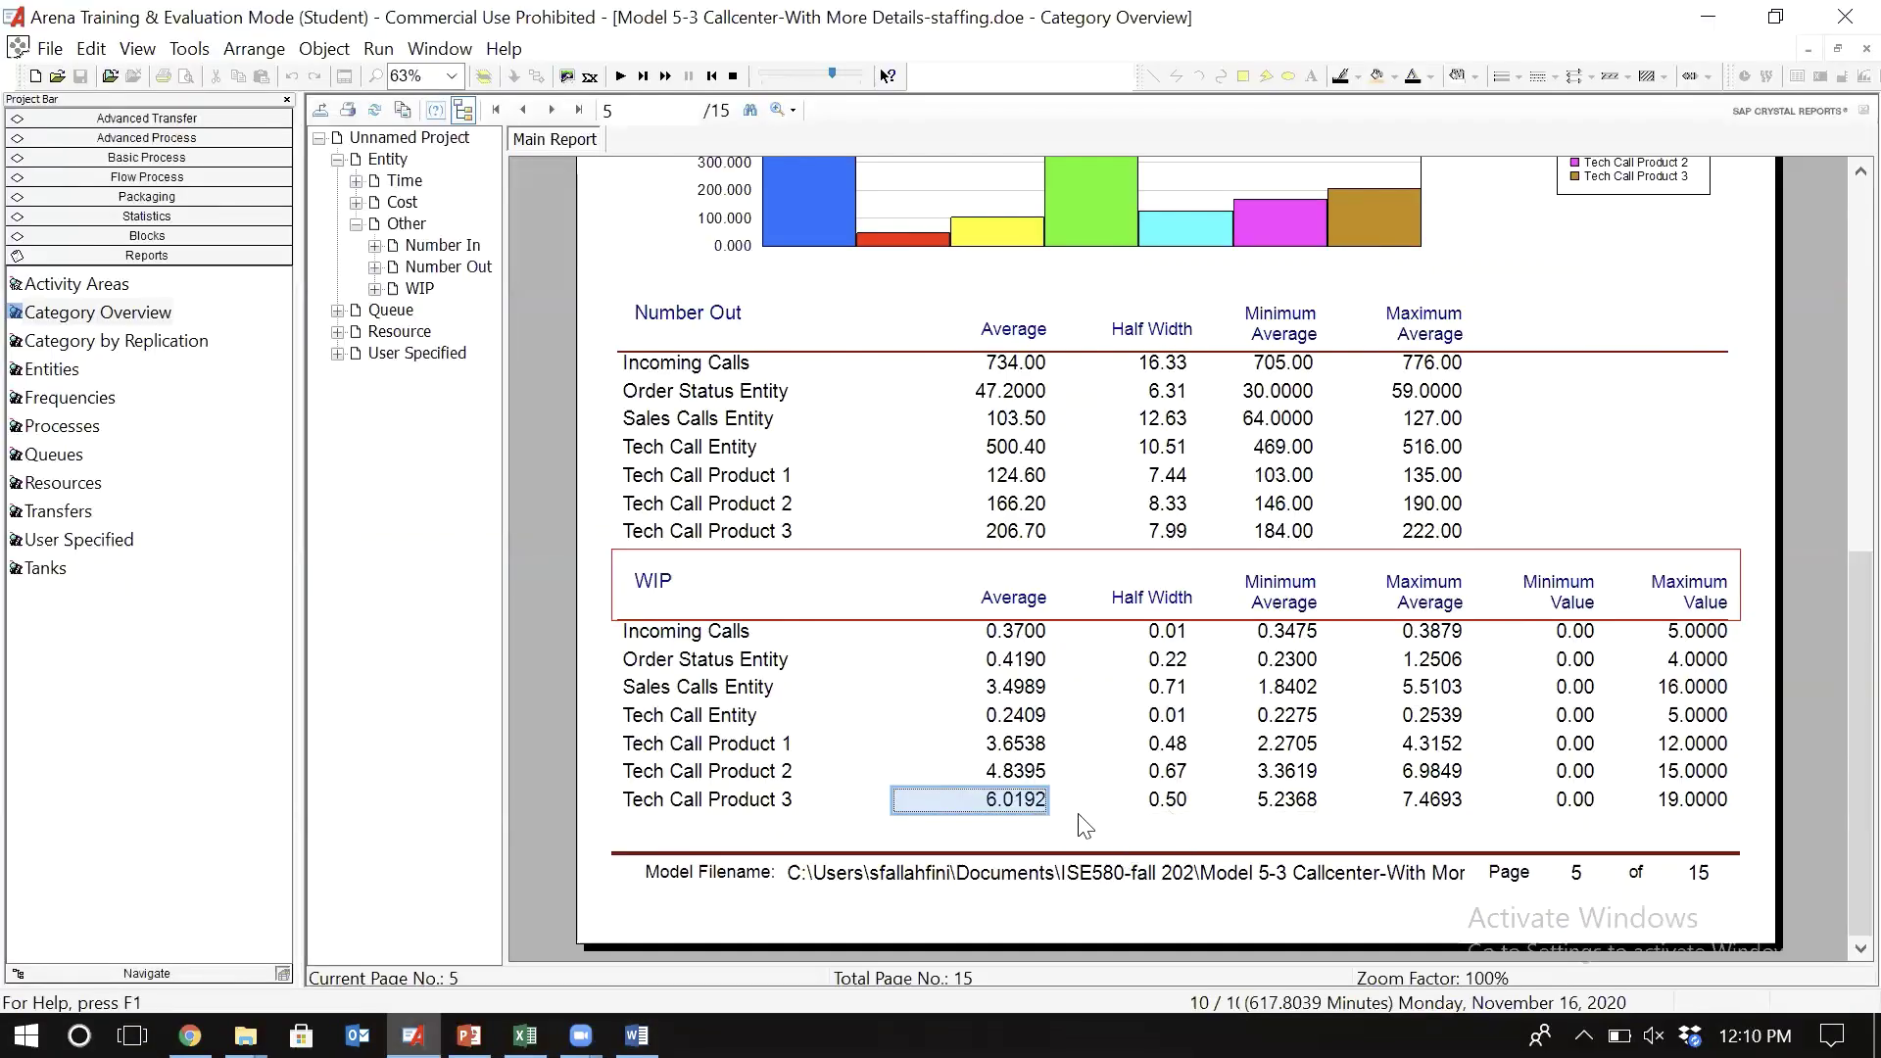
left_click(637, 1036)
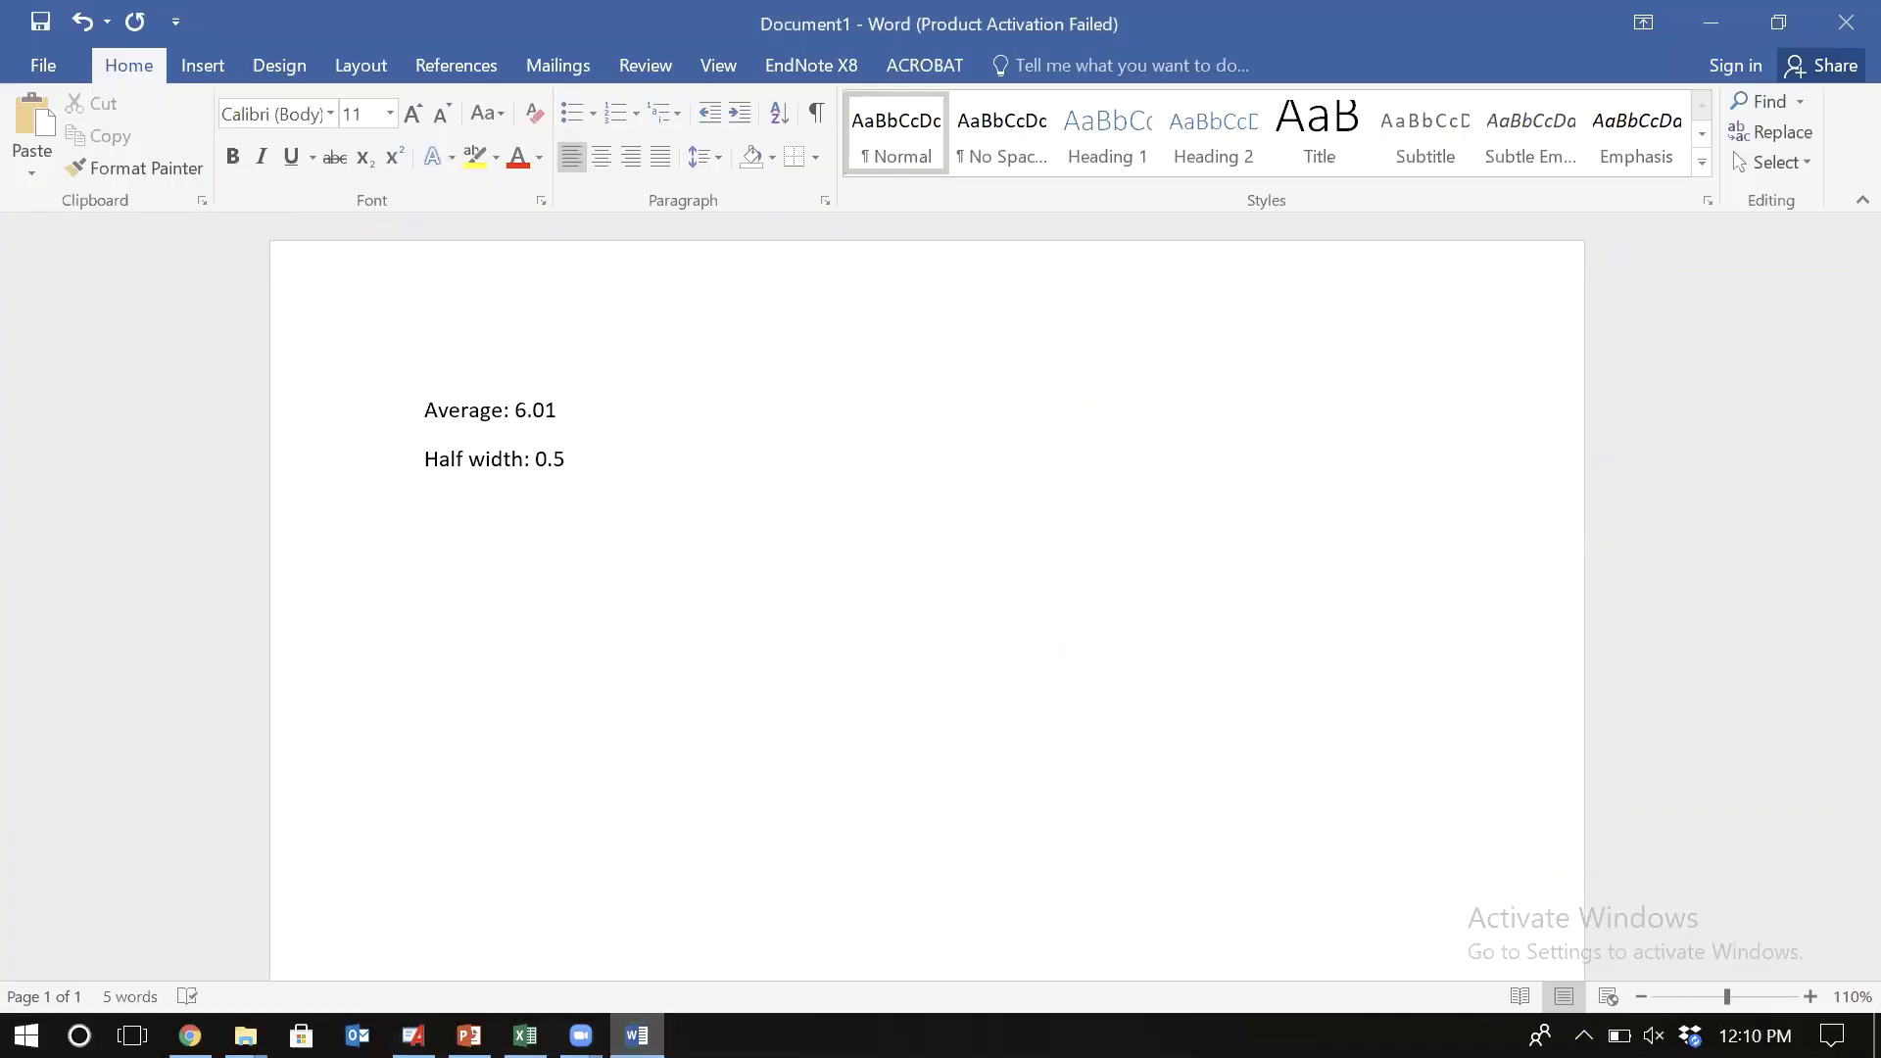
type("95% CI")
type("Lower Bound:")
key("Return")
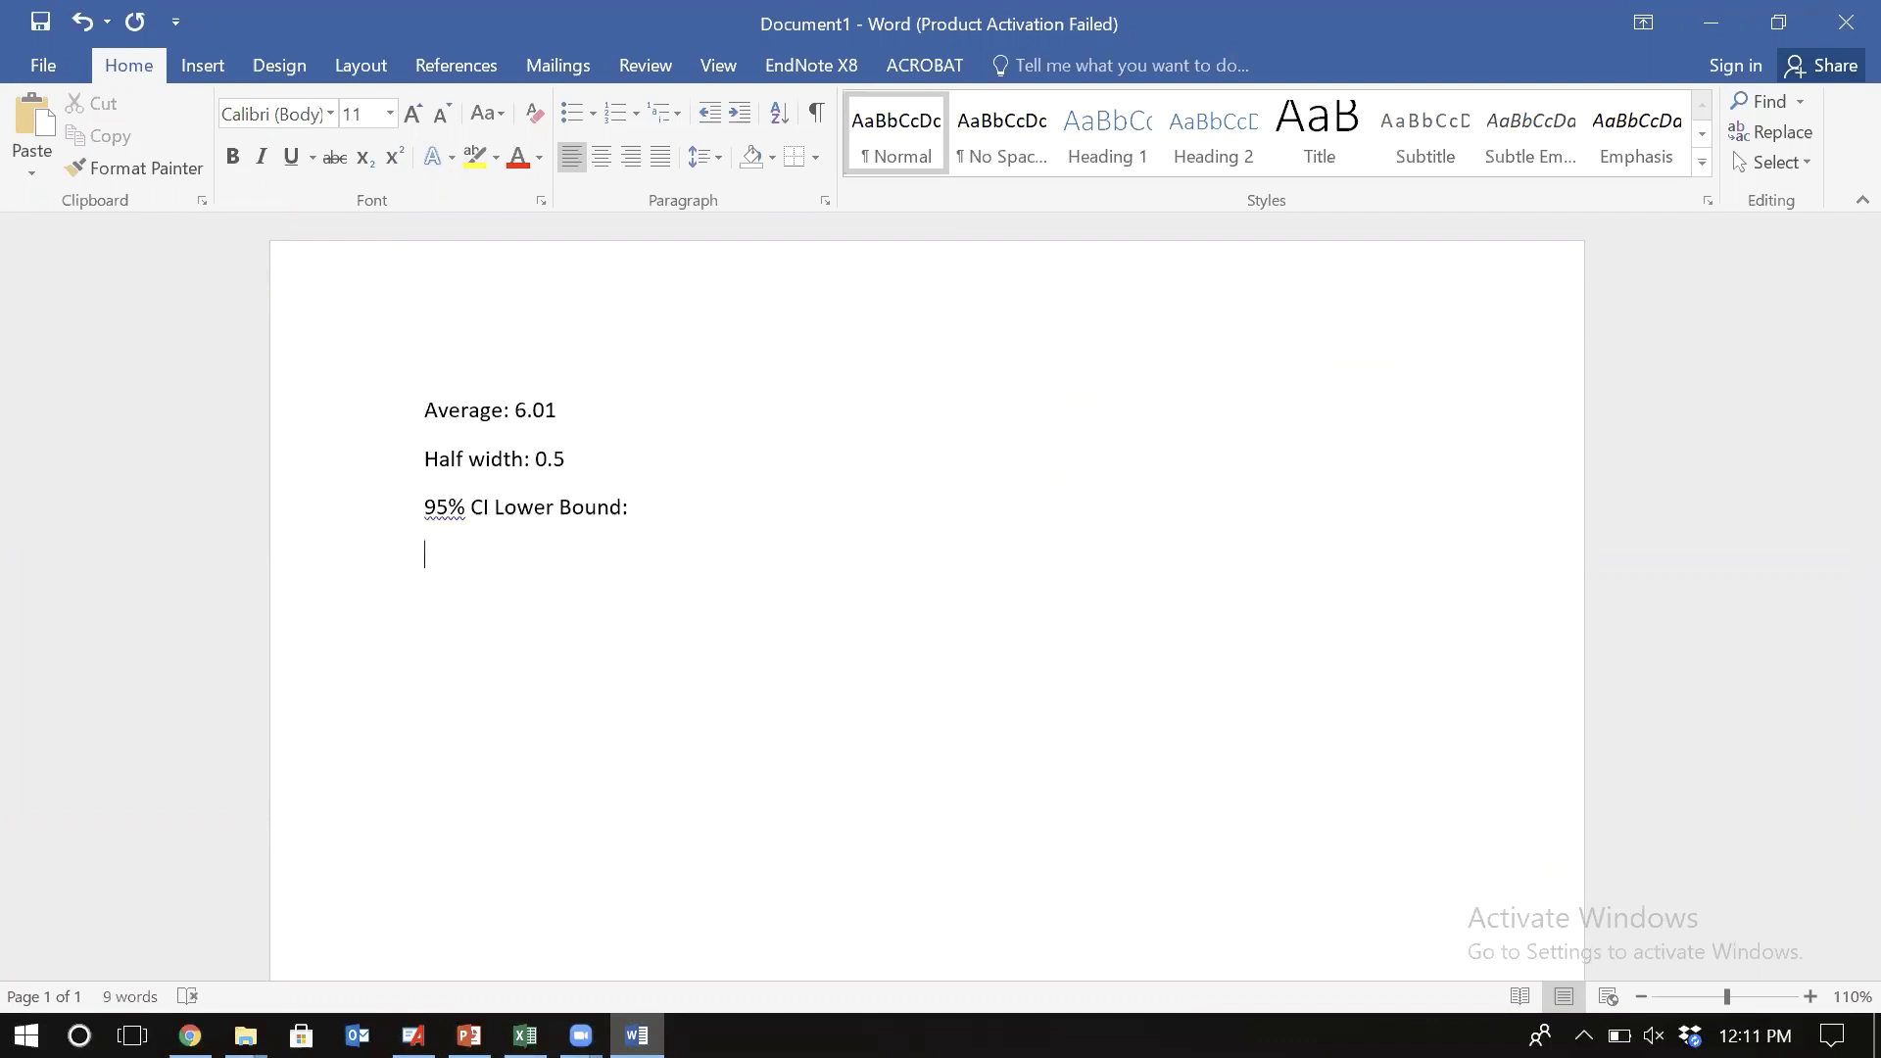
key("ctrl+y")
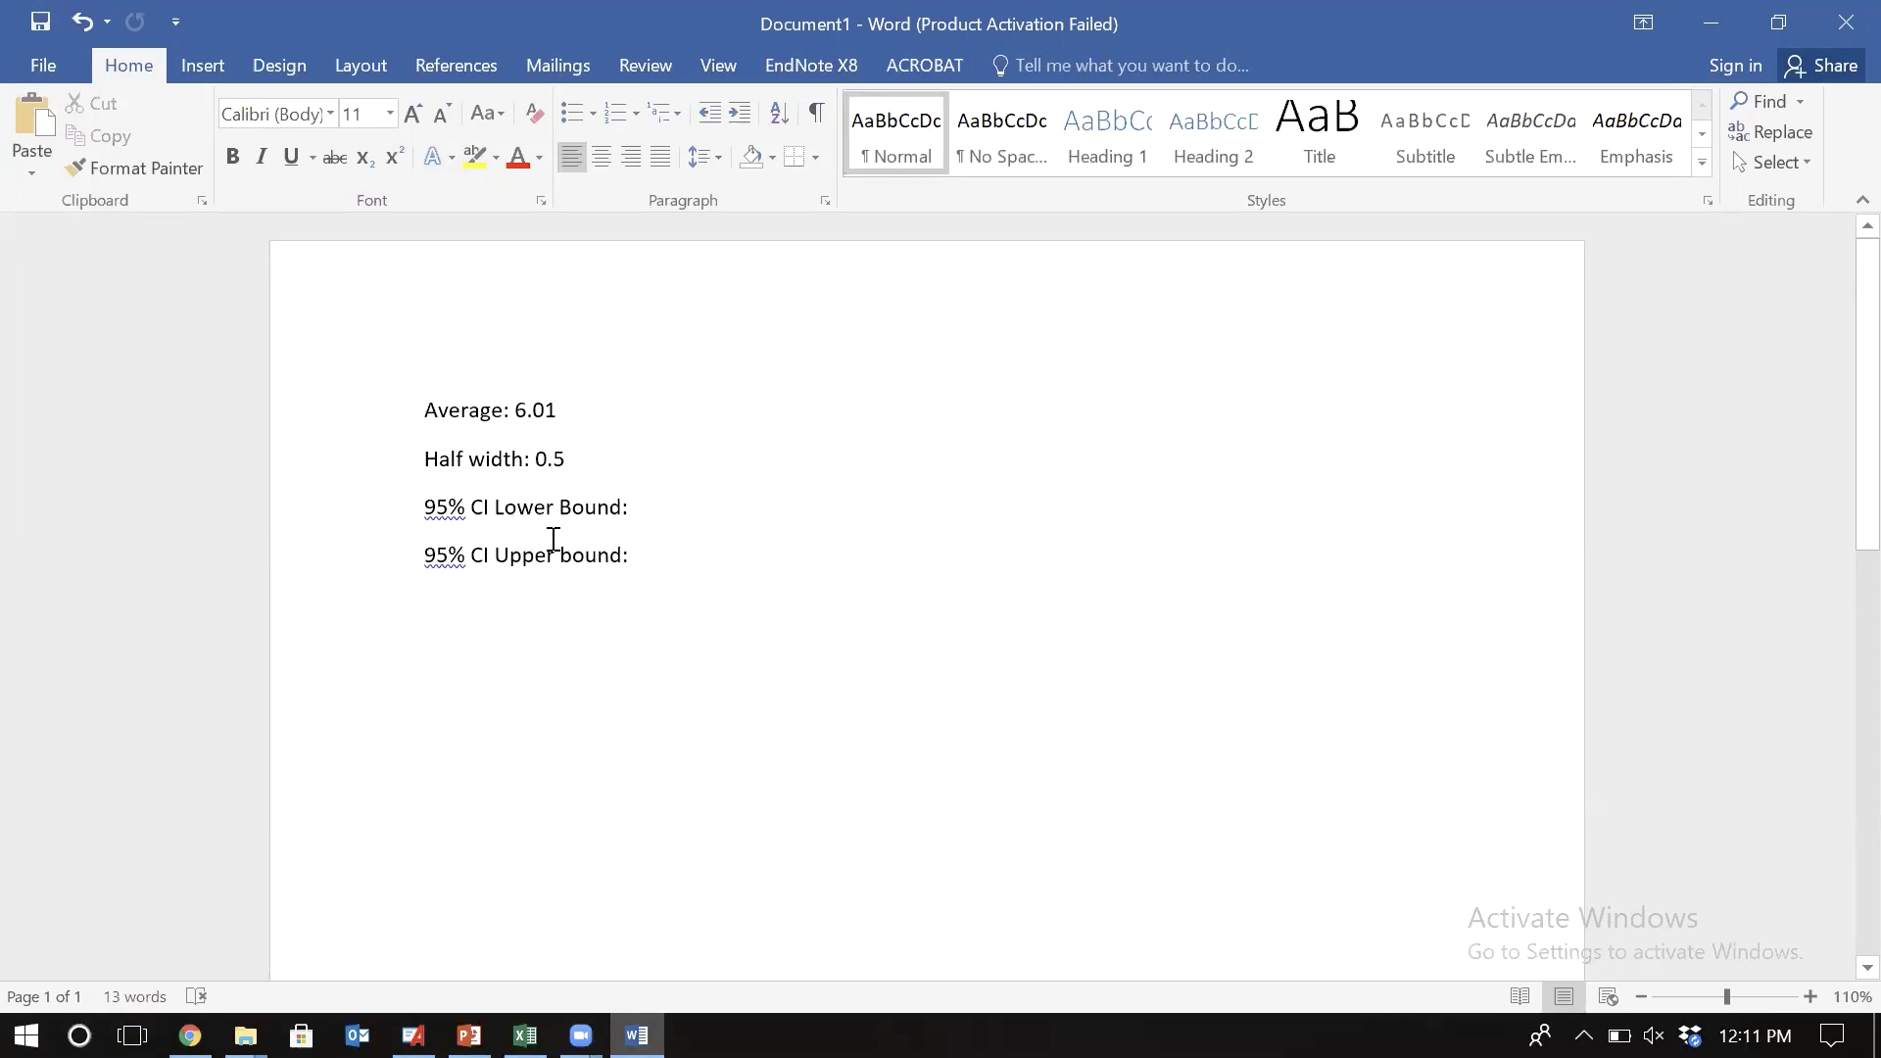
- Enter the lower bound calculation as "6.01 – 0.6 = 5.41" after its label
type("6.01")
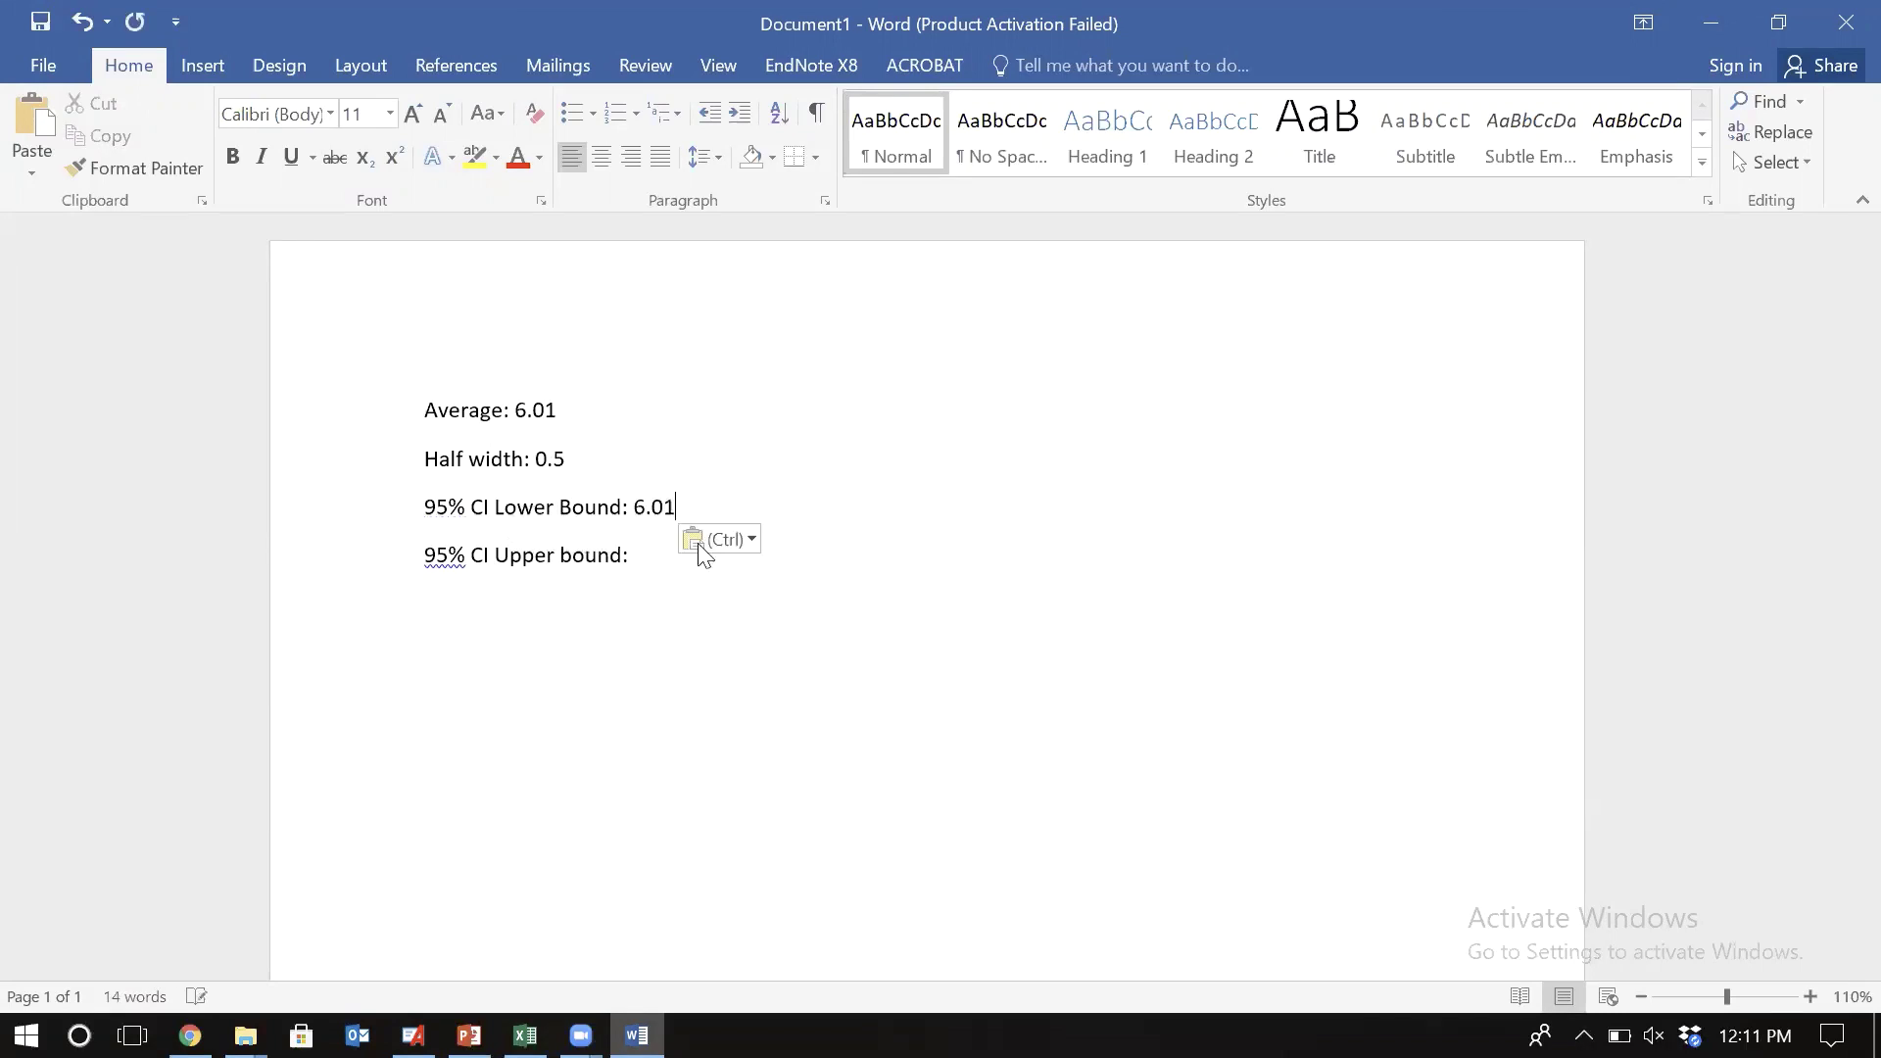
type("- ")
type("0.6 = 5.41")
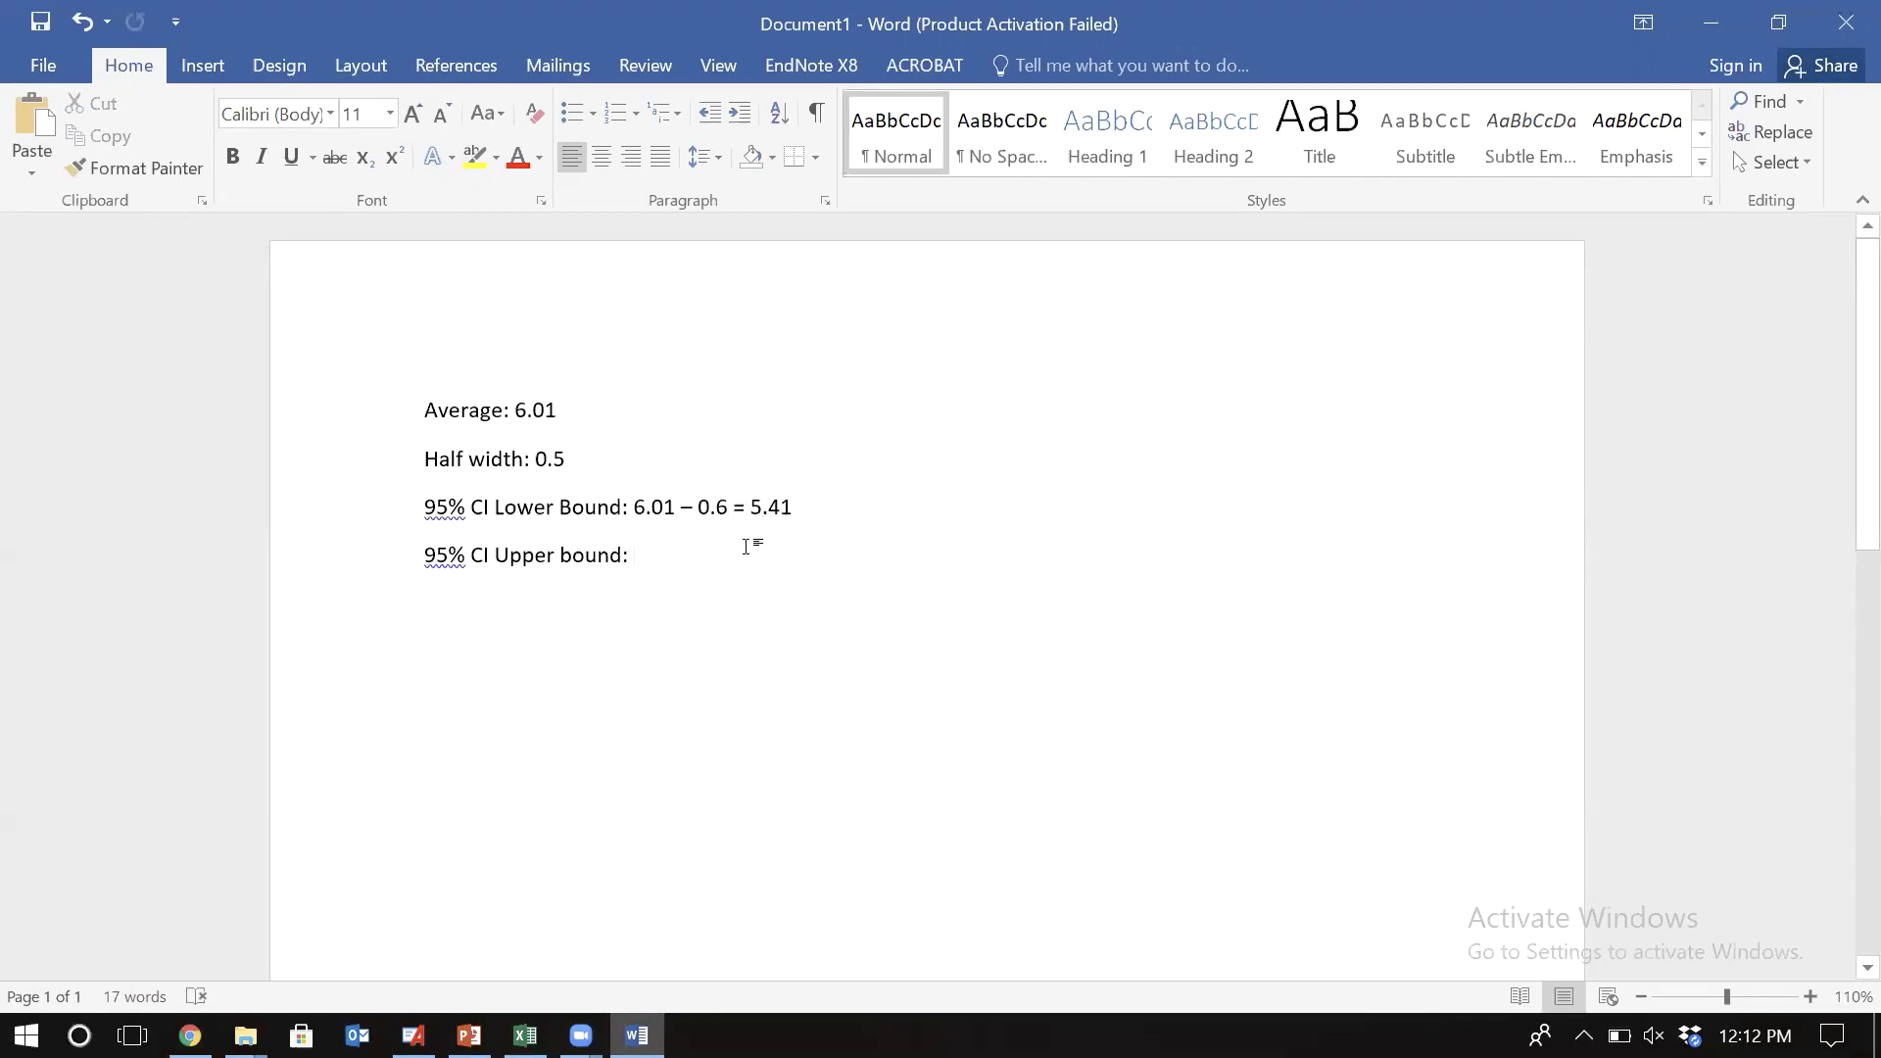
- Enter the upper bound calculation as "6.01 + 0.6 = 6.61" after its label
type("6.01 – 0.6")
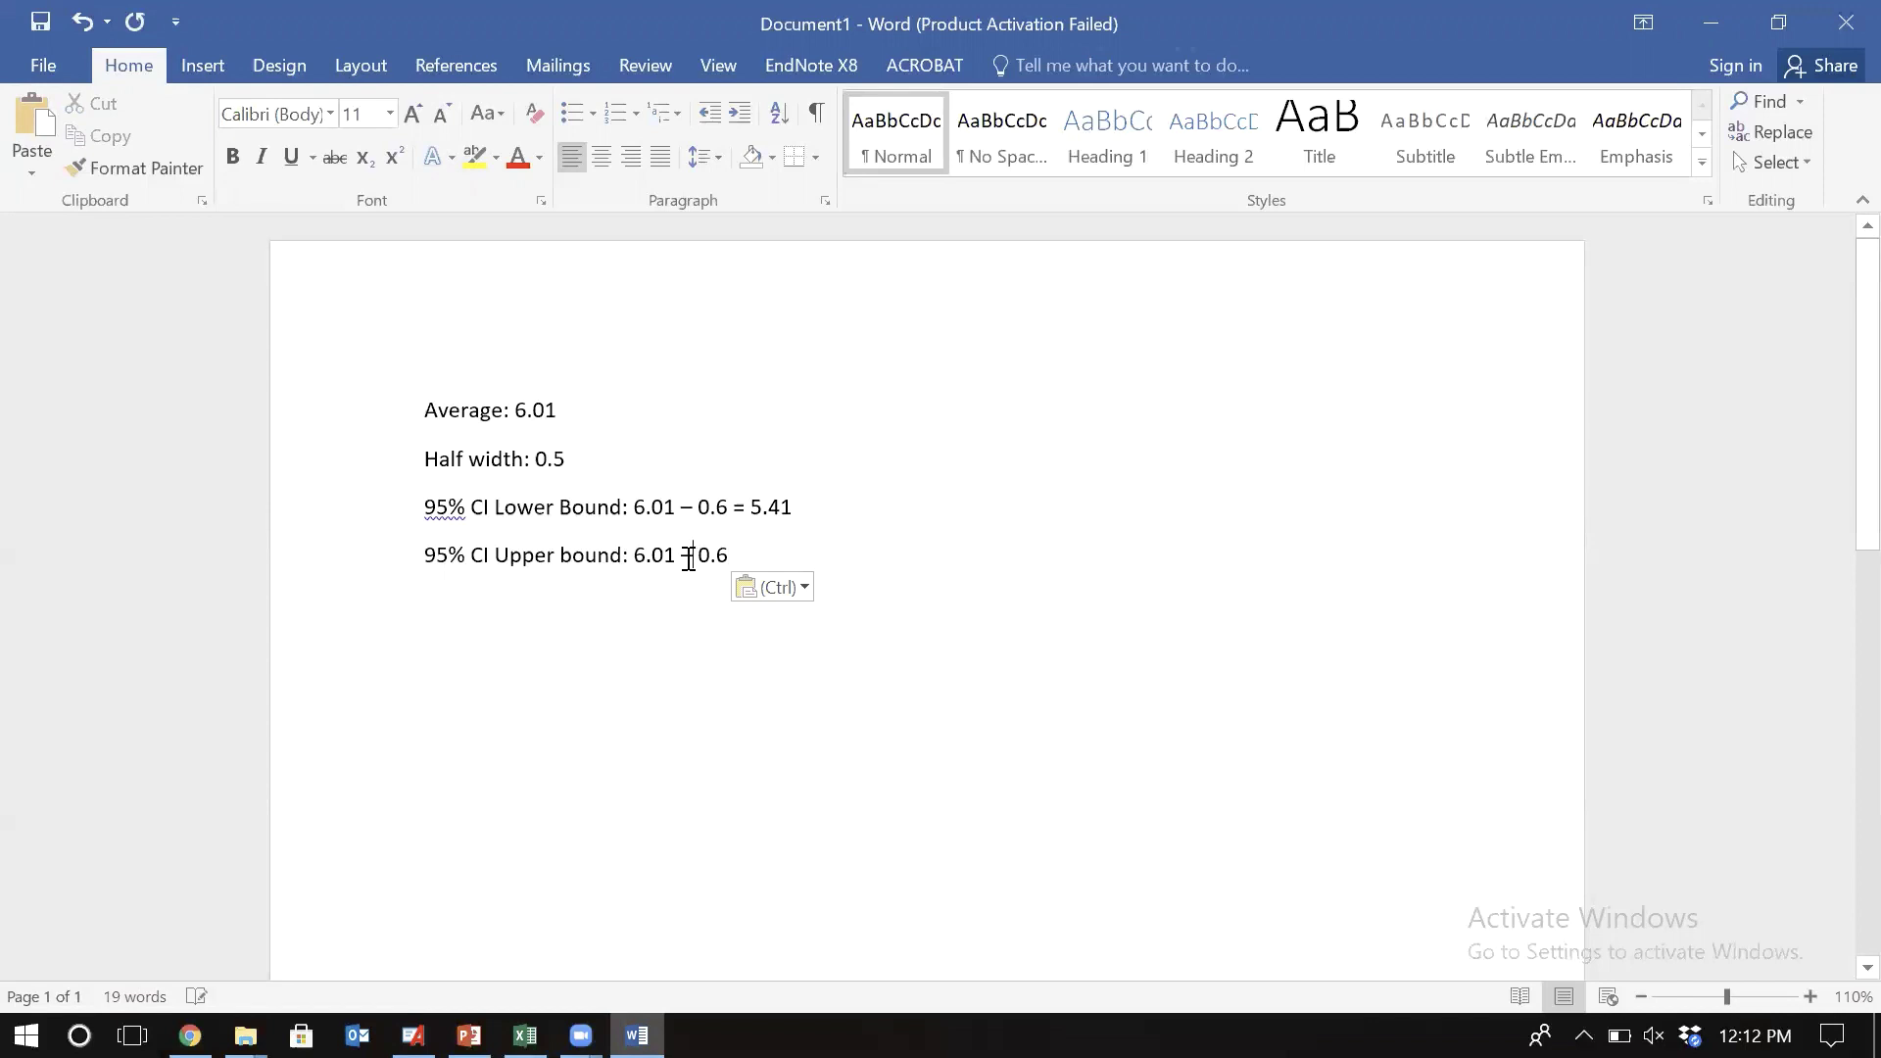
left_click(689, 558)
key("BackSpace")
type("+")
key("End")
type("= ")
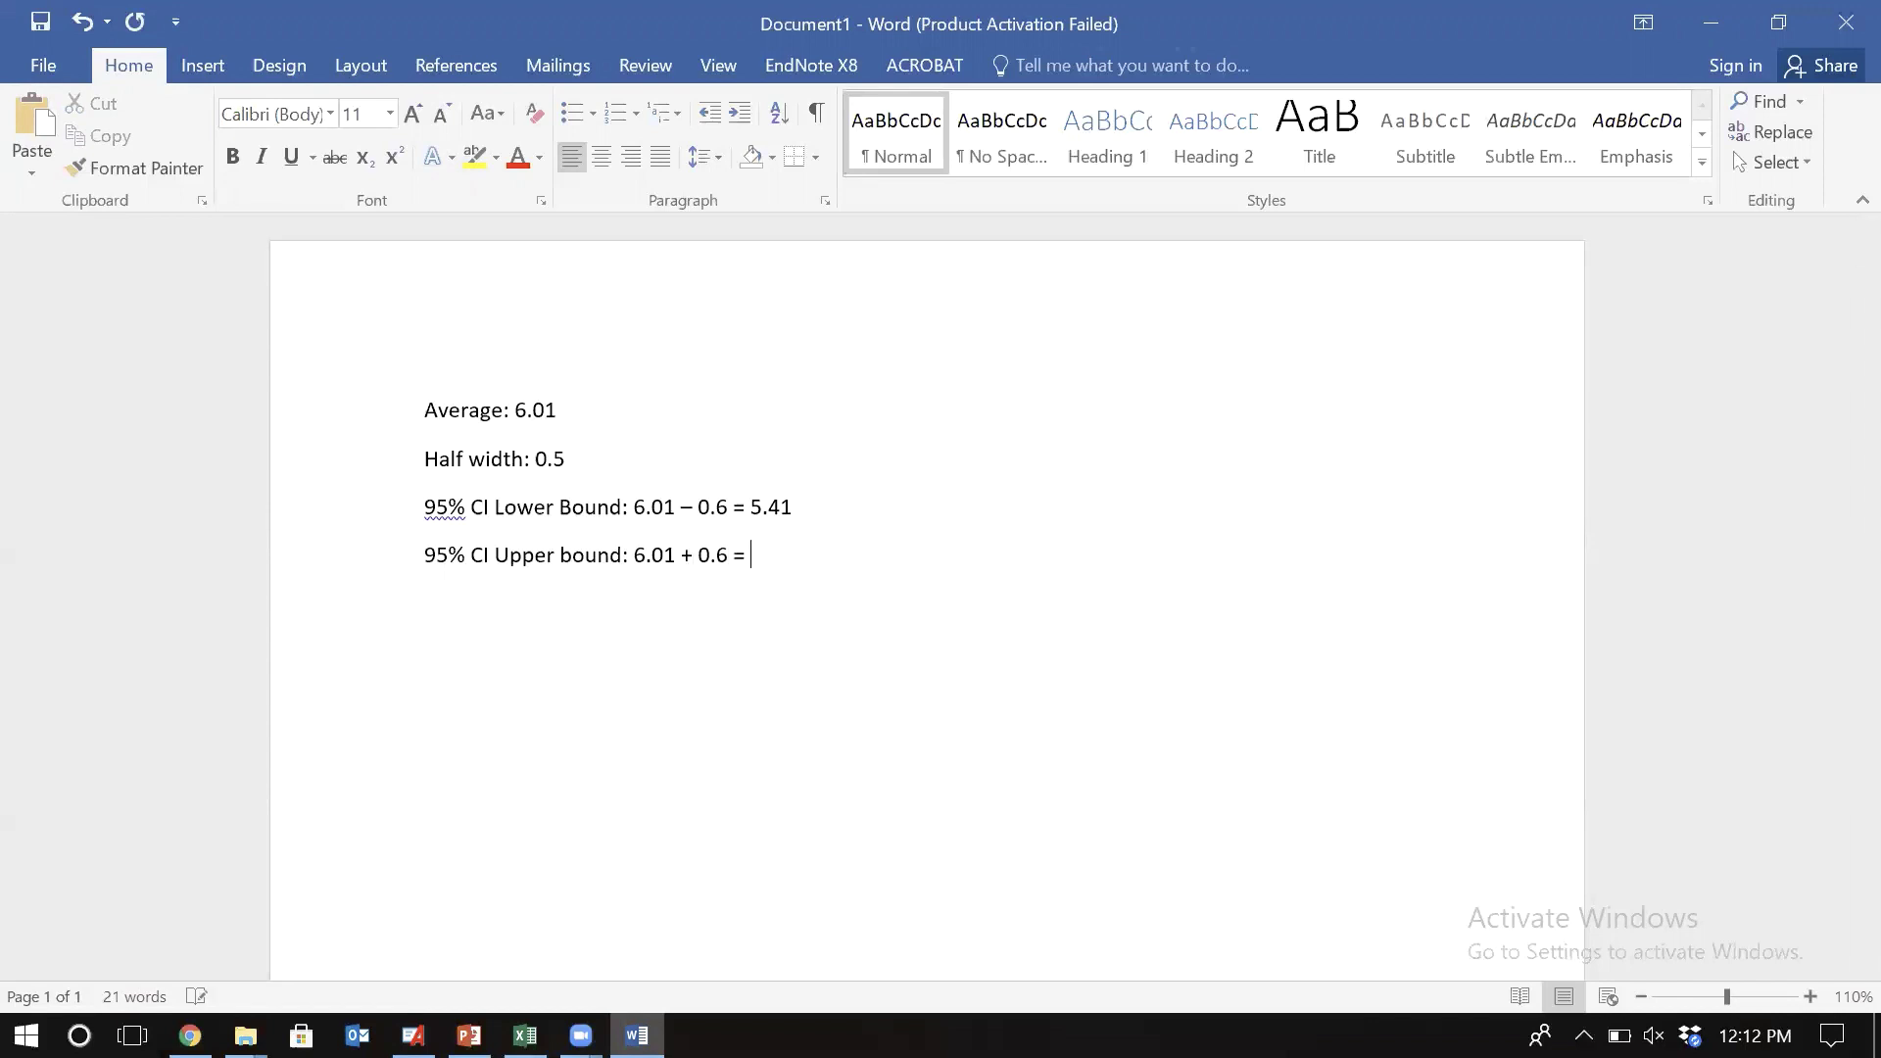
type("6.61")
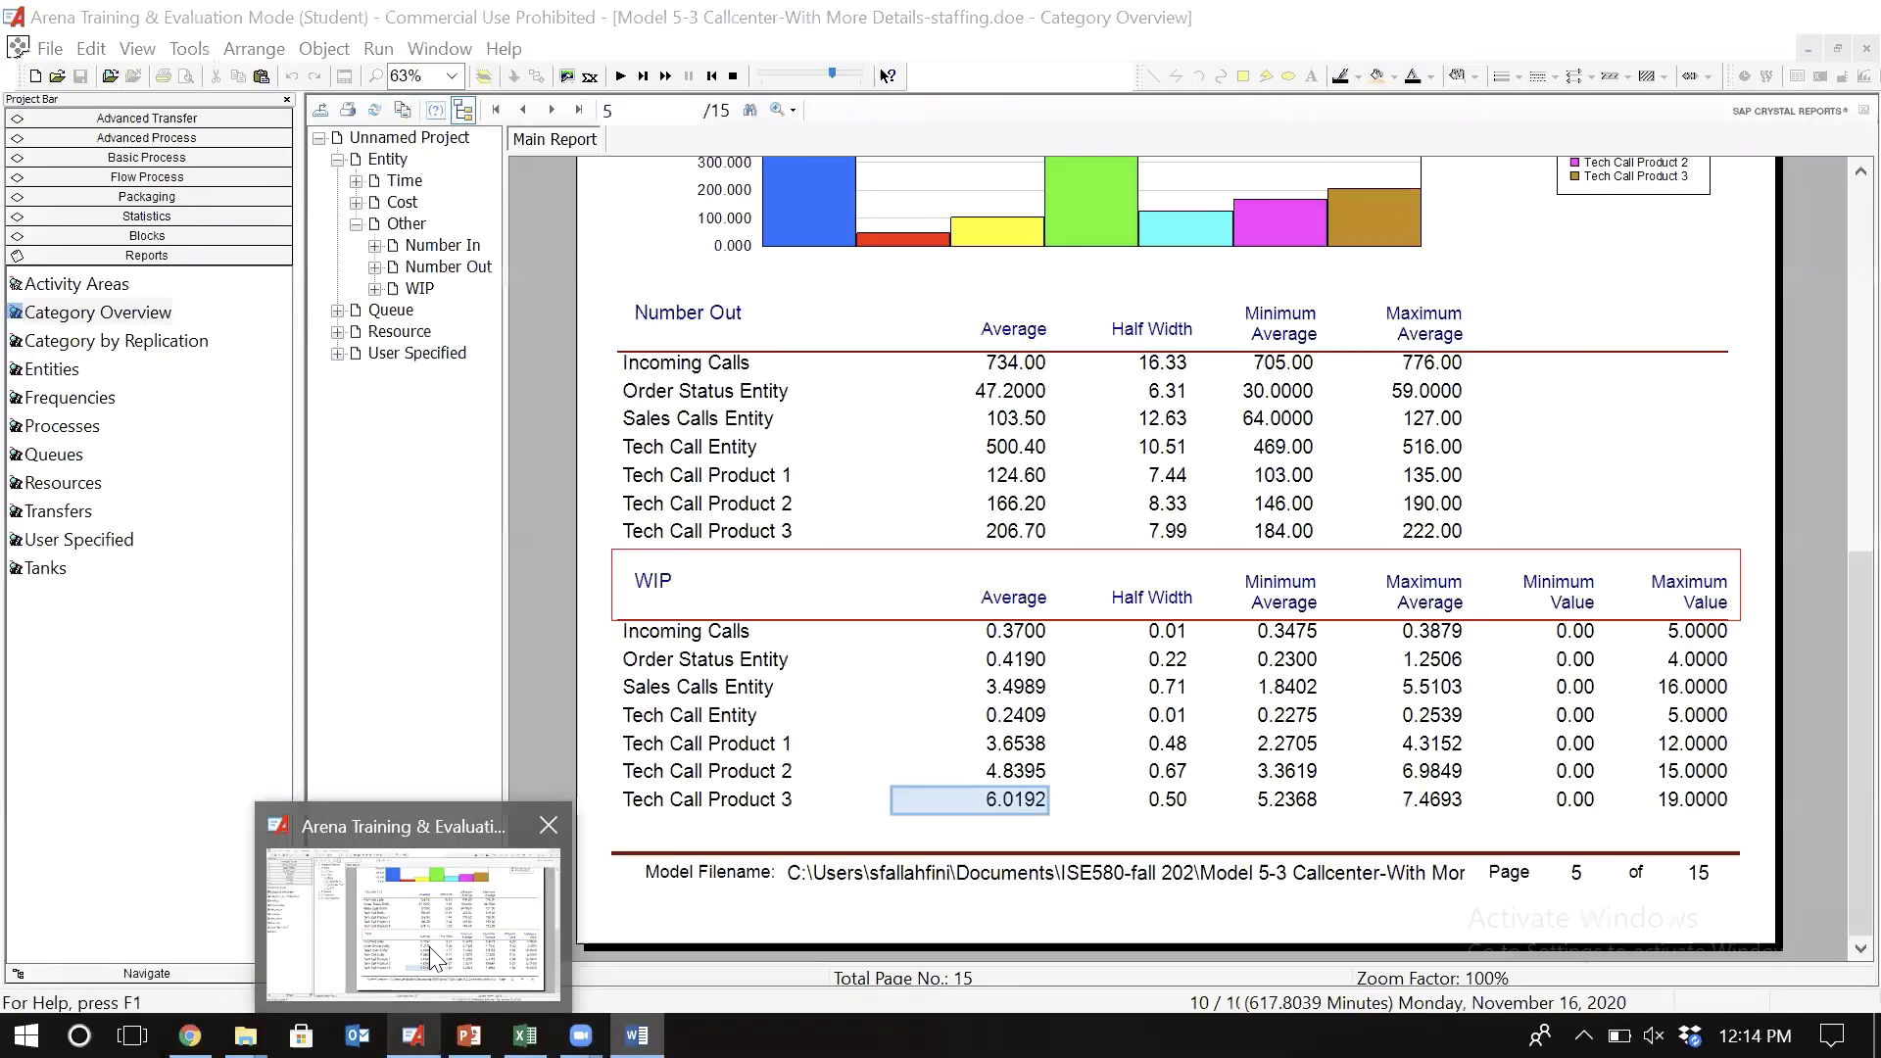
- Return to the Arena Category Overview report and examine the user-specified output statistic for the percentage of rejected calls
left_click(357, 862)
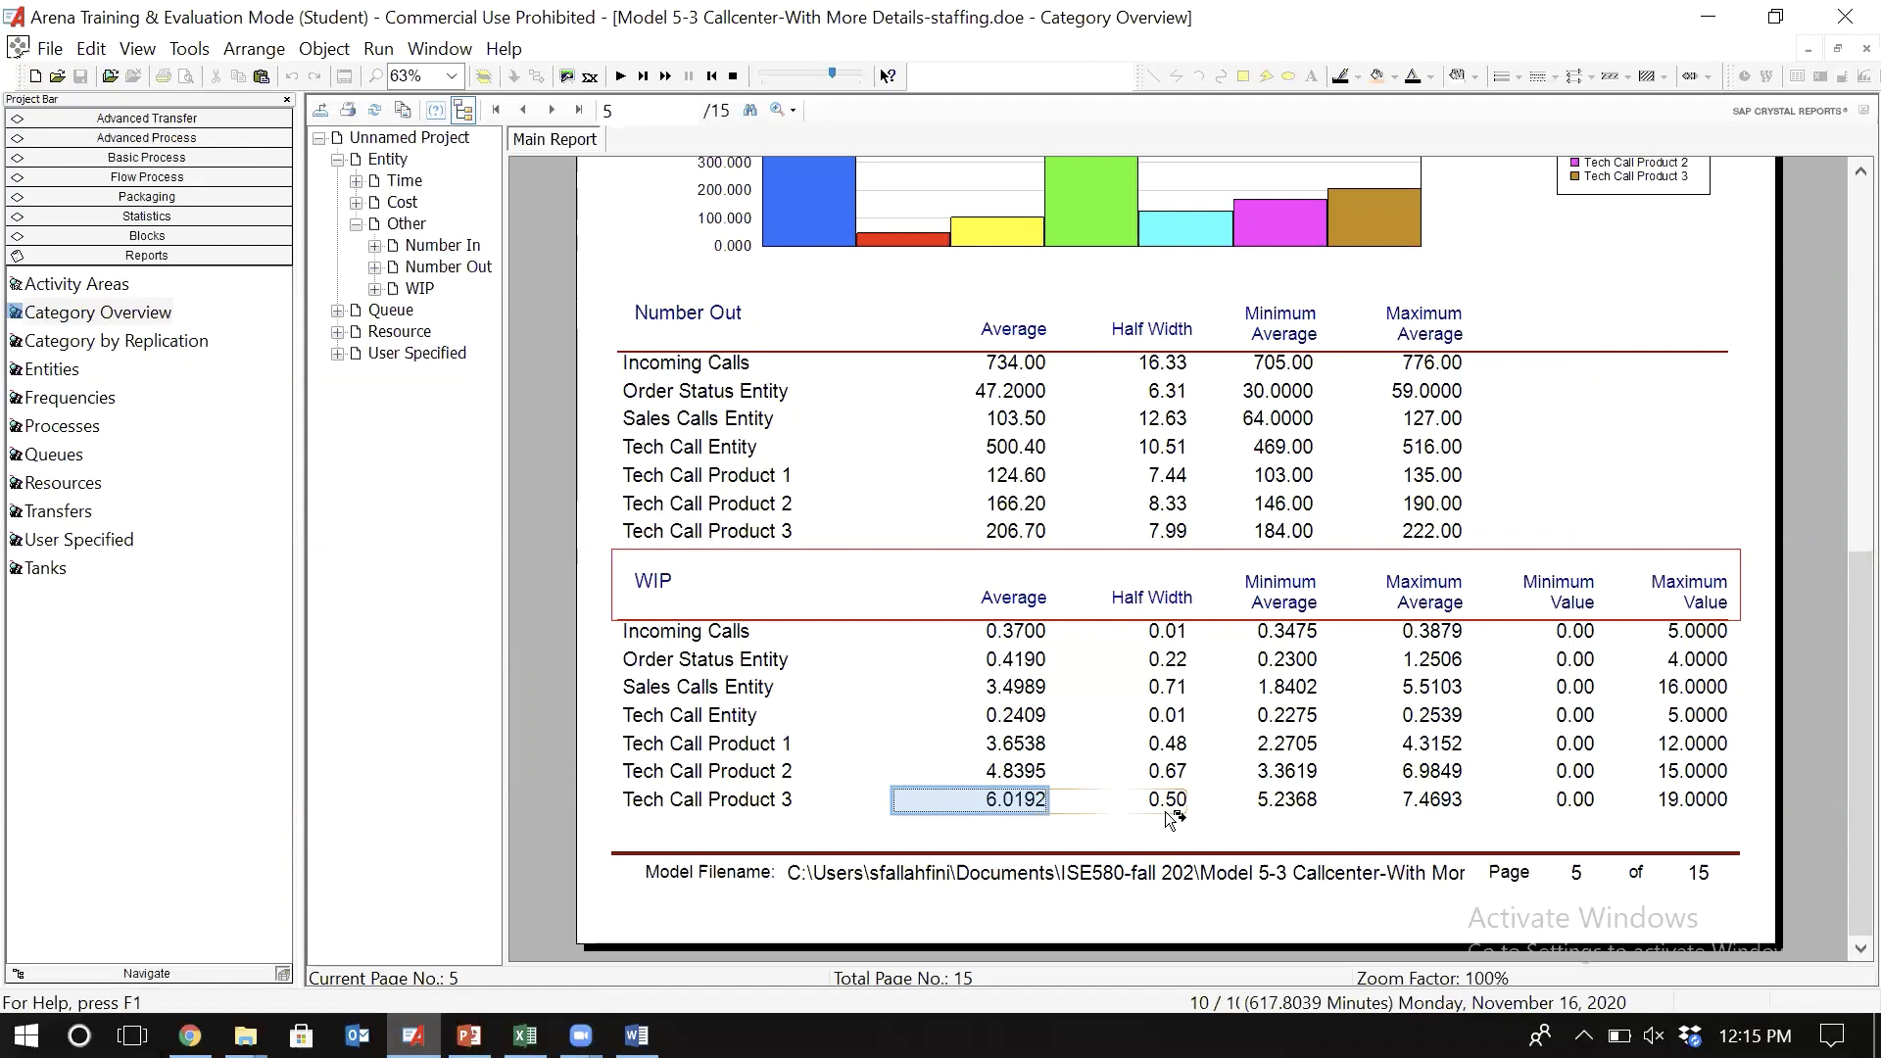
left_click(337, 354)
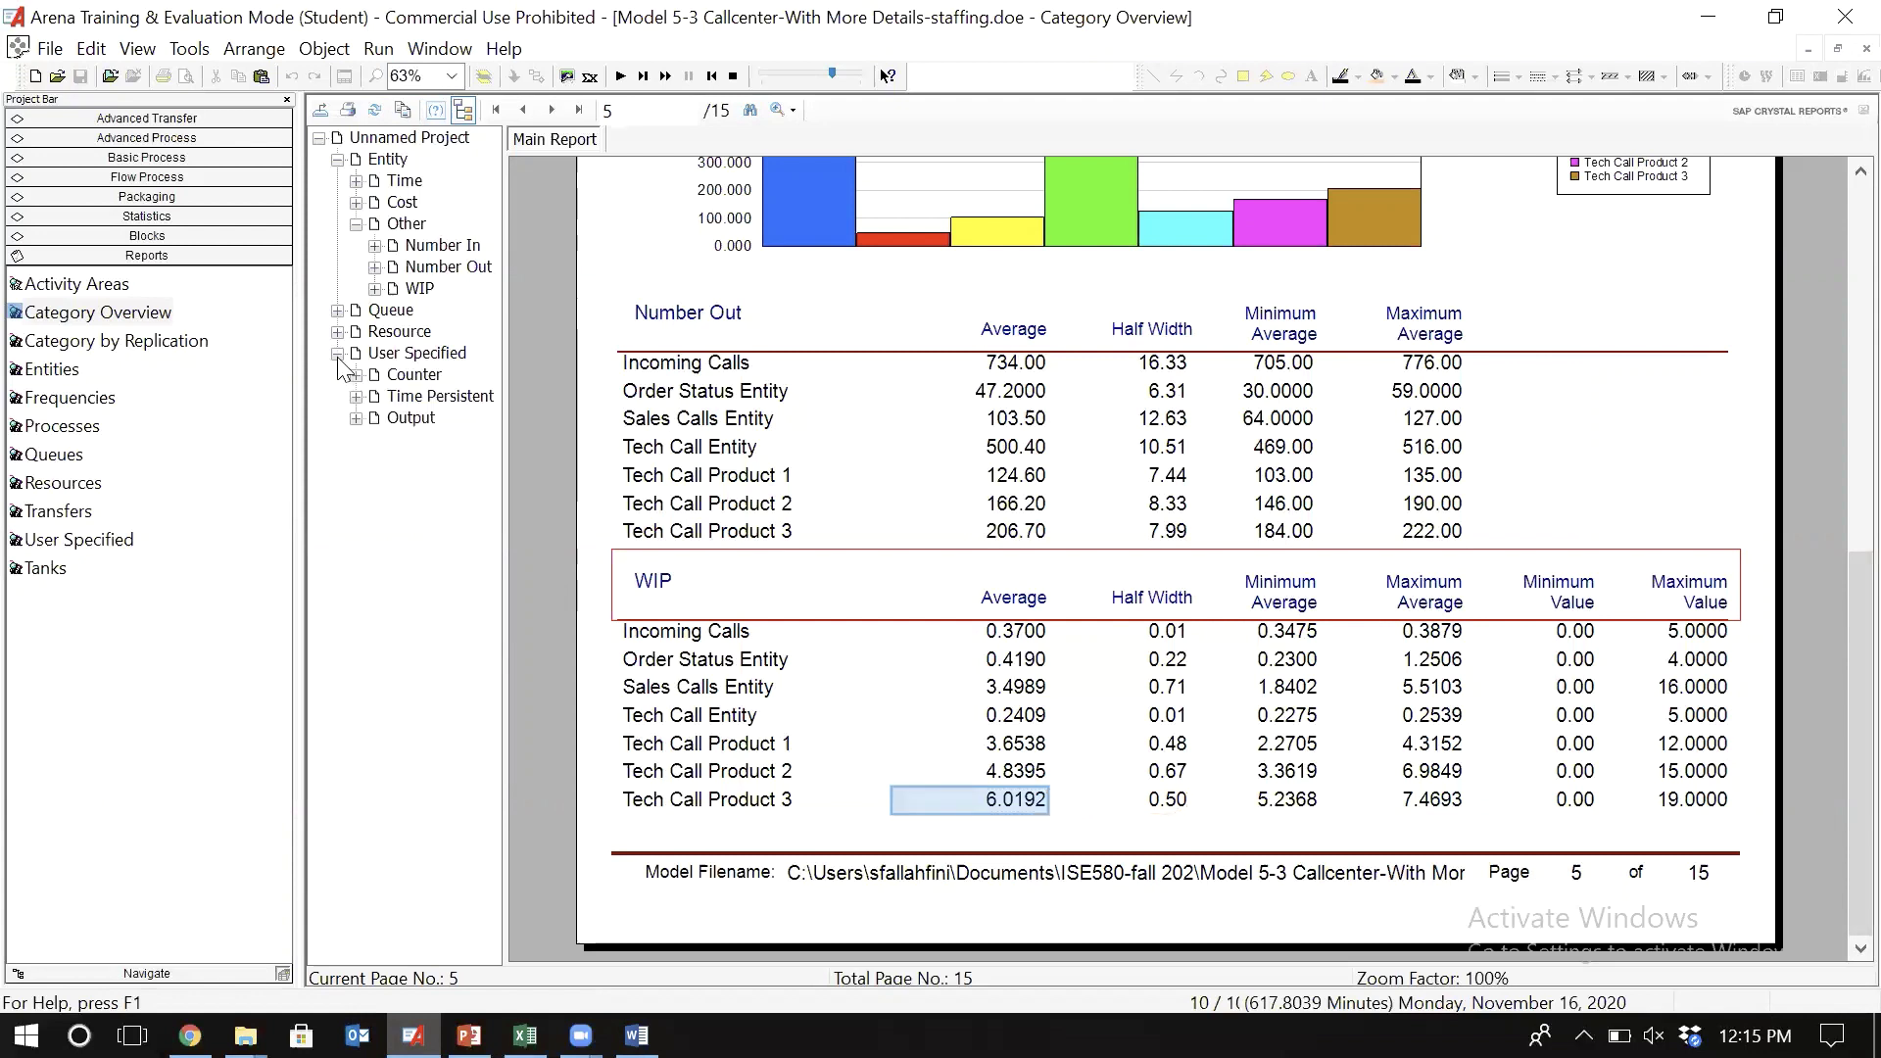
left_click(421, 422)
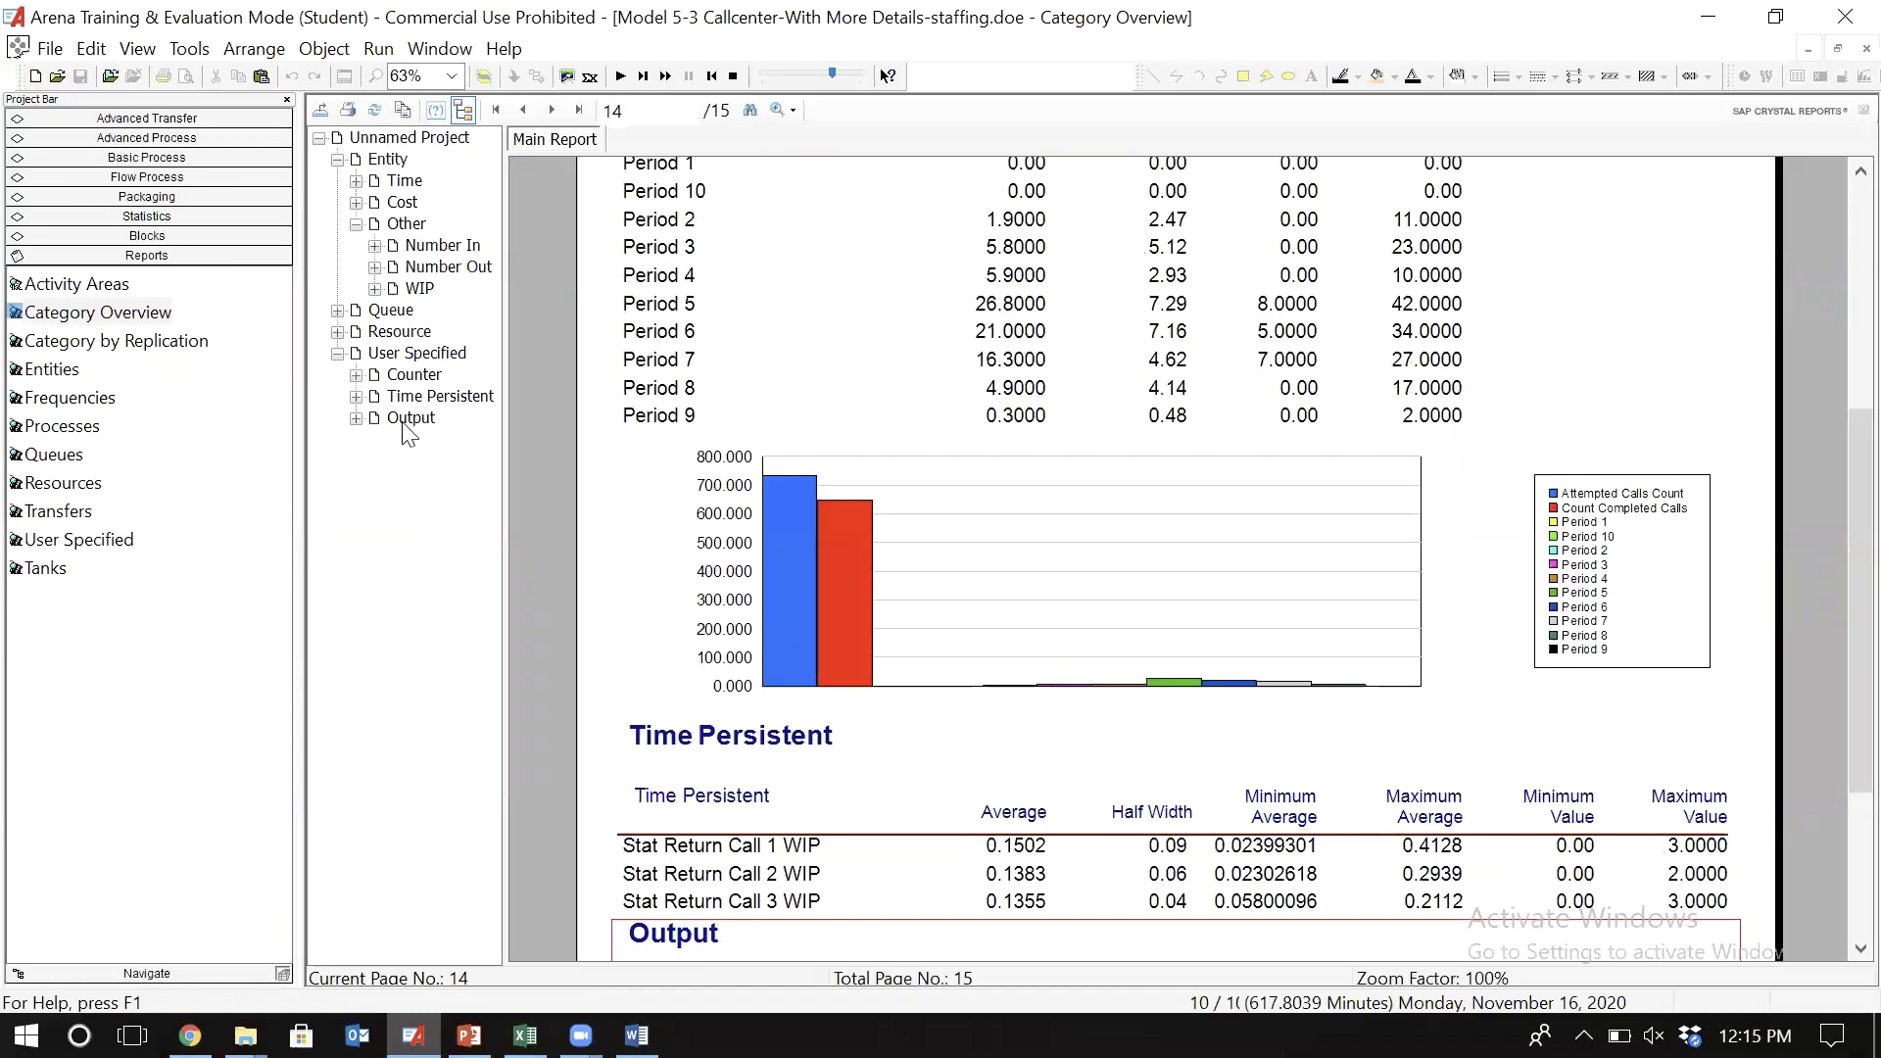
scroll(722, 545, "down", 2)
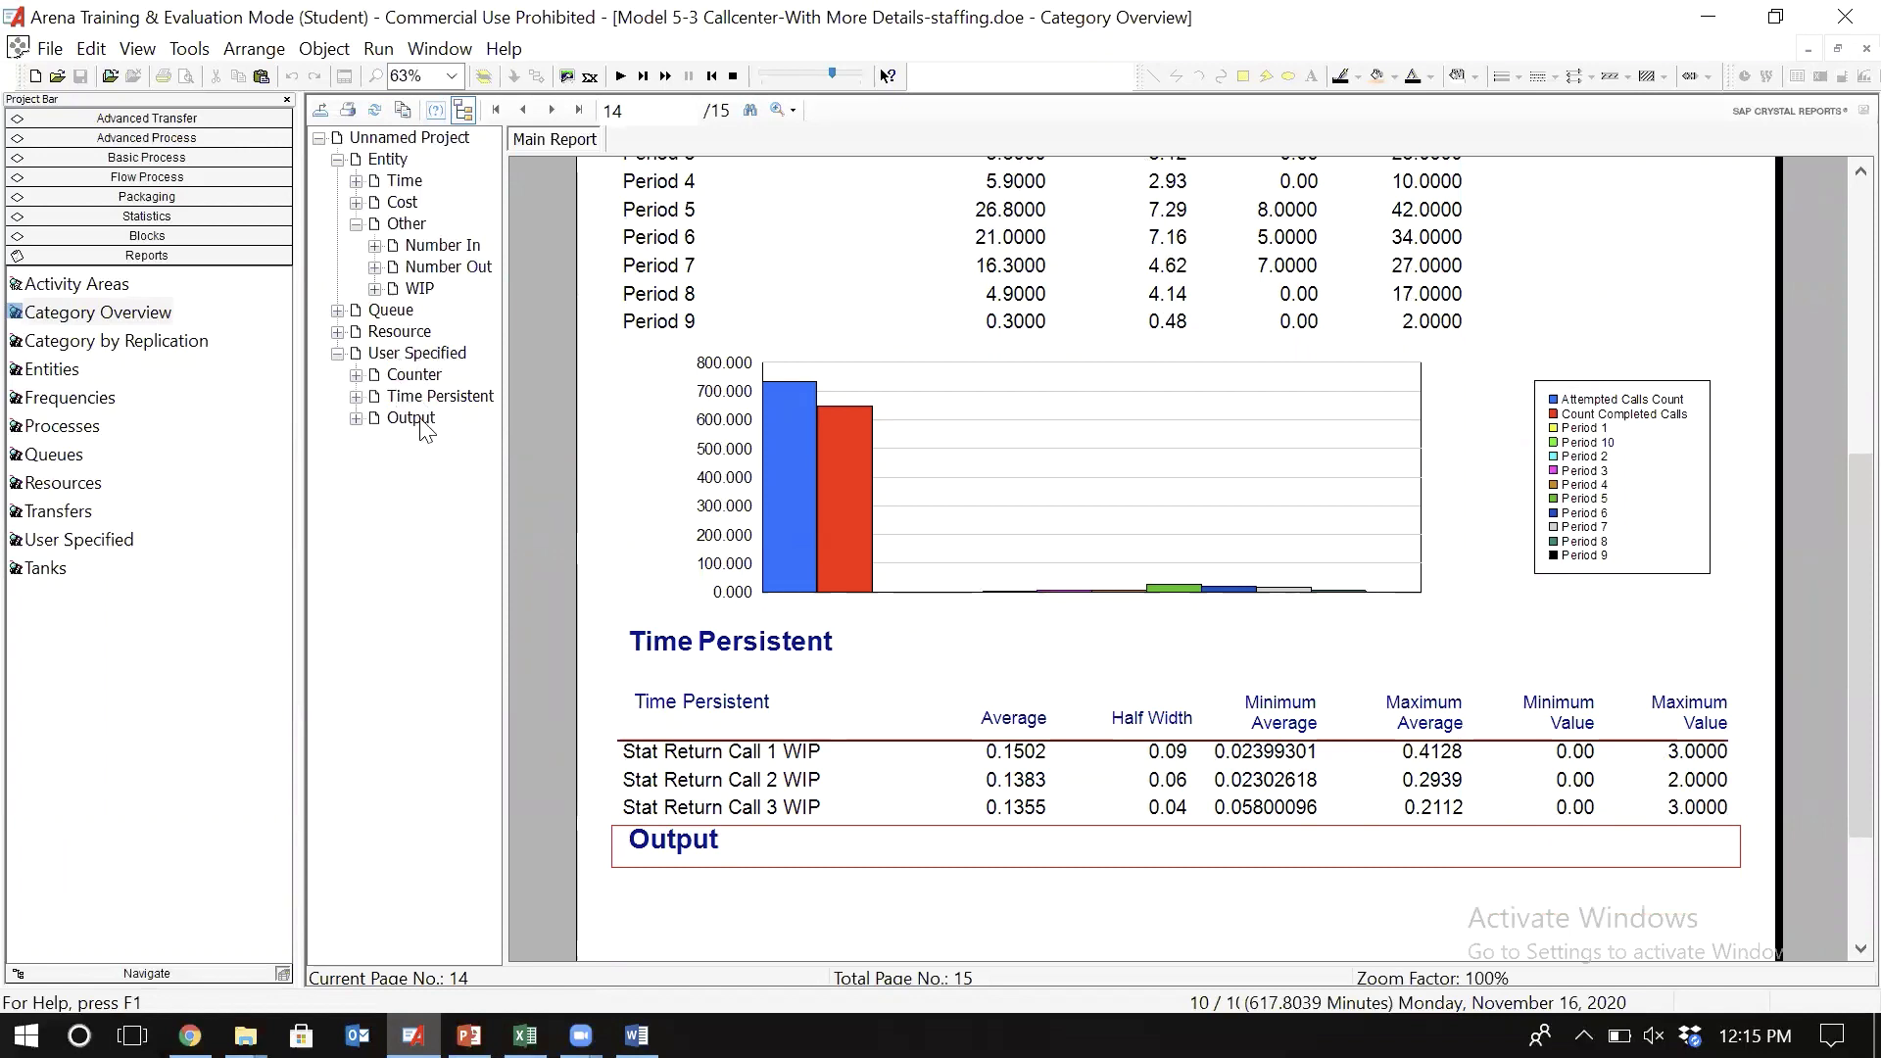
left_click(355, 419)
left_click(375, 440)
left_click(446, 461)
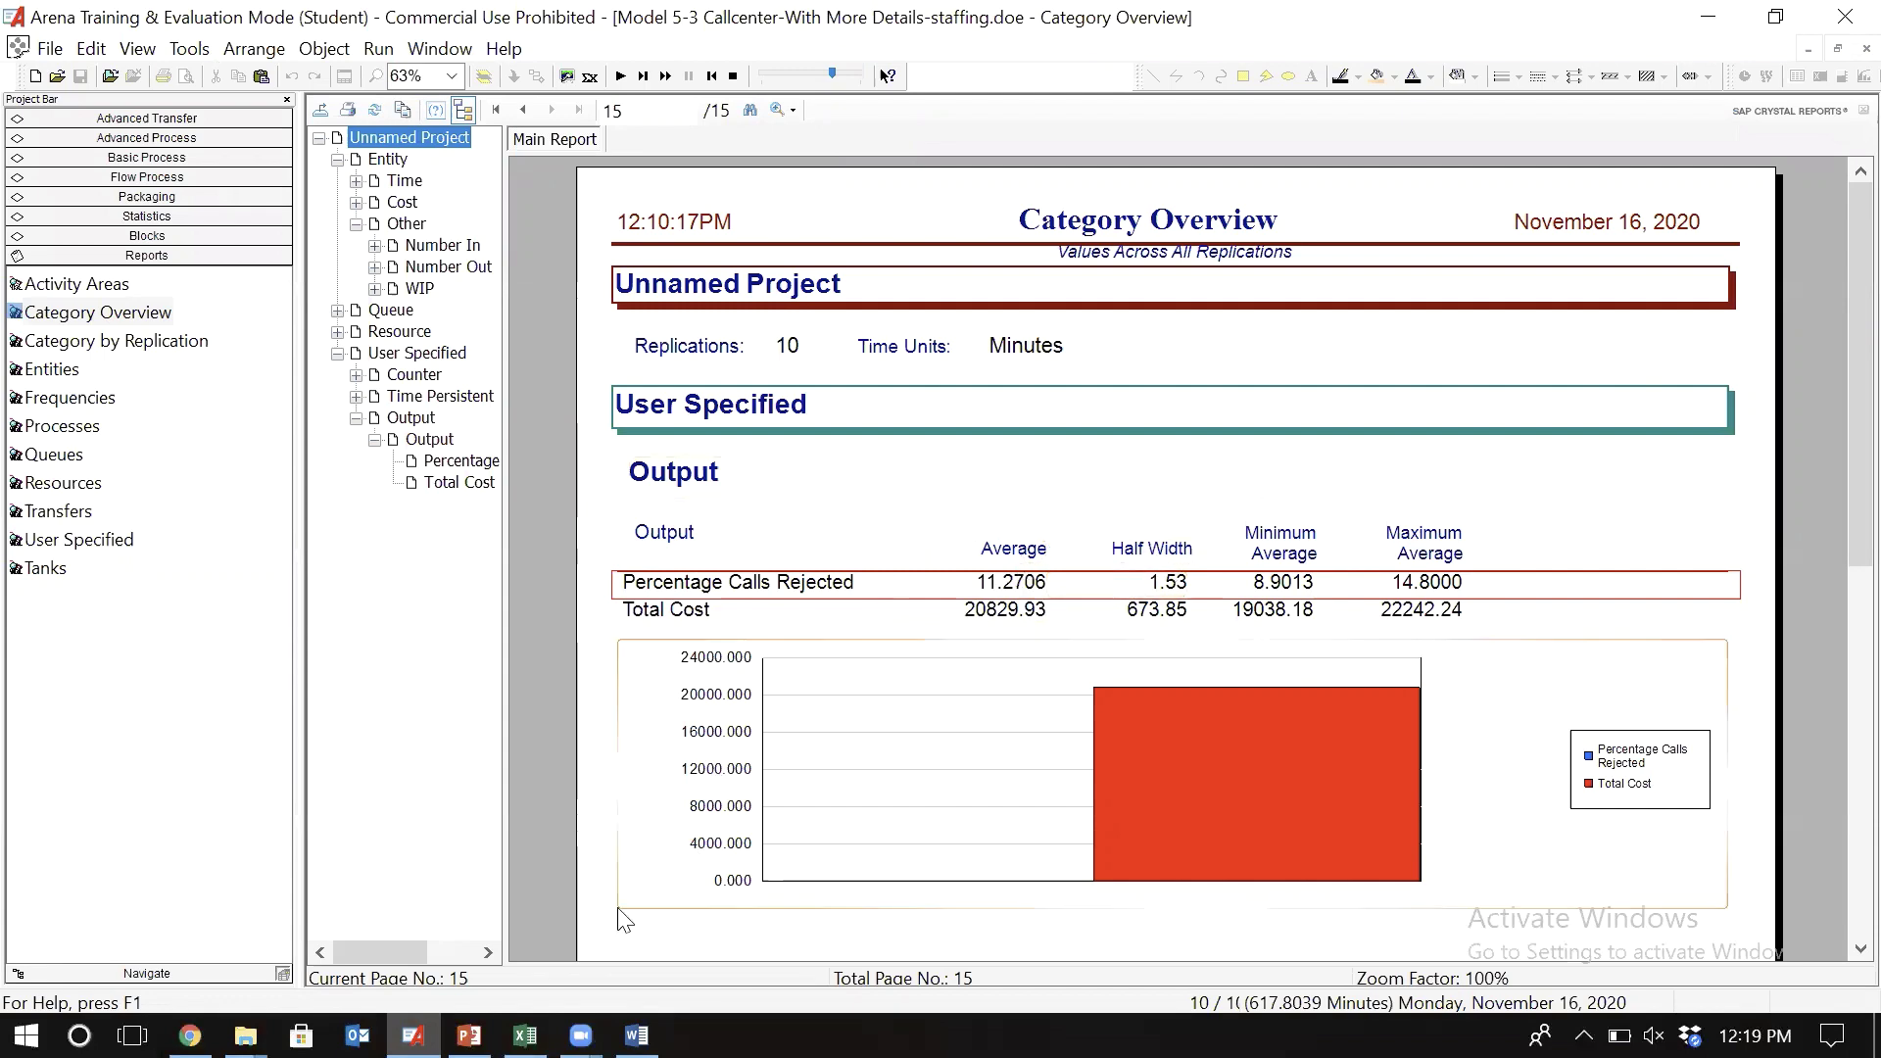
- Switch to Word and add 95% CI bounds for "Percent of rejected calls:": lower "11.27 - 1.53 = 9.74", upper "11.27 + 1.53 = 12.8"
left_click(637, 1036)
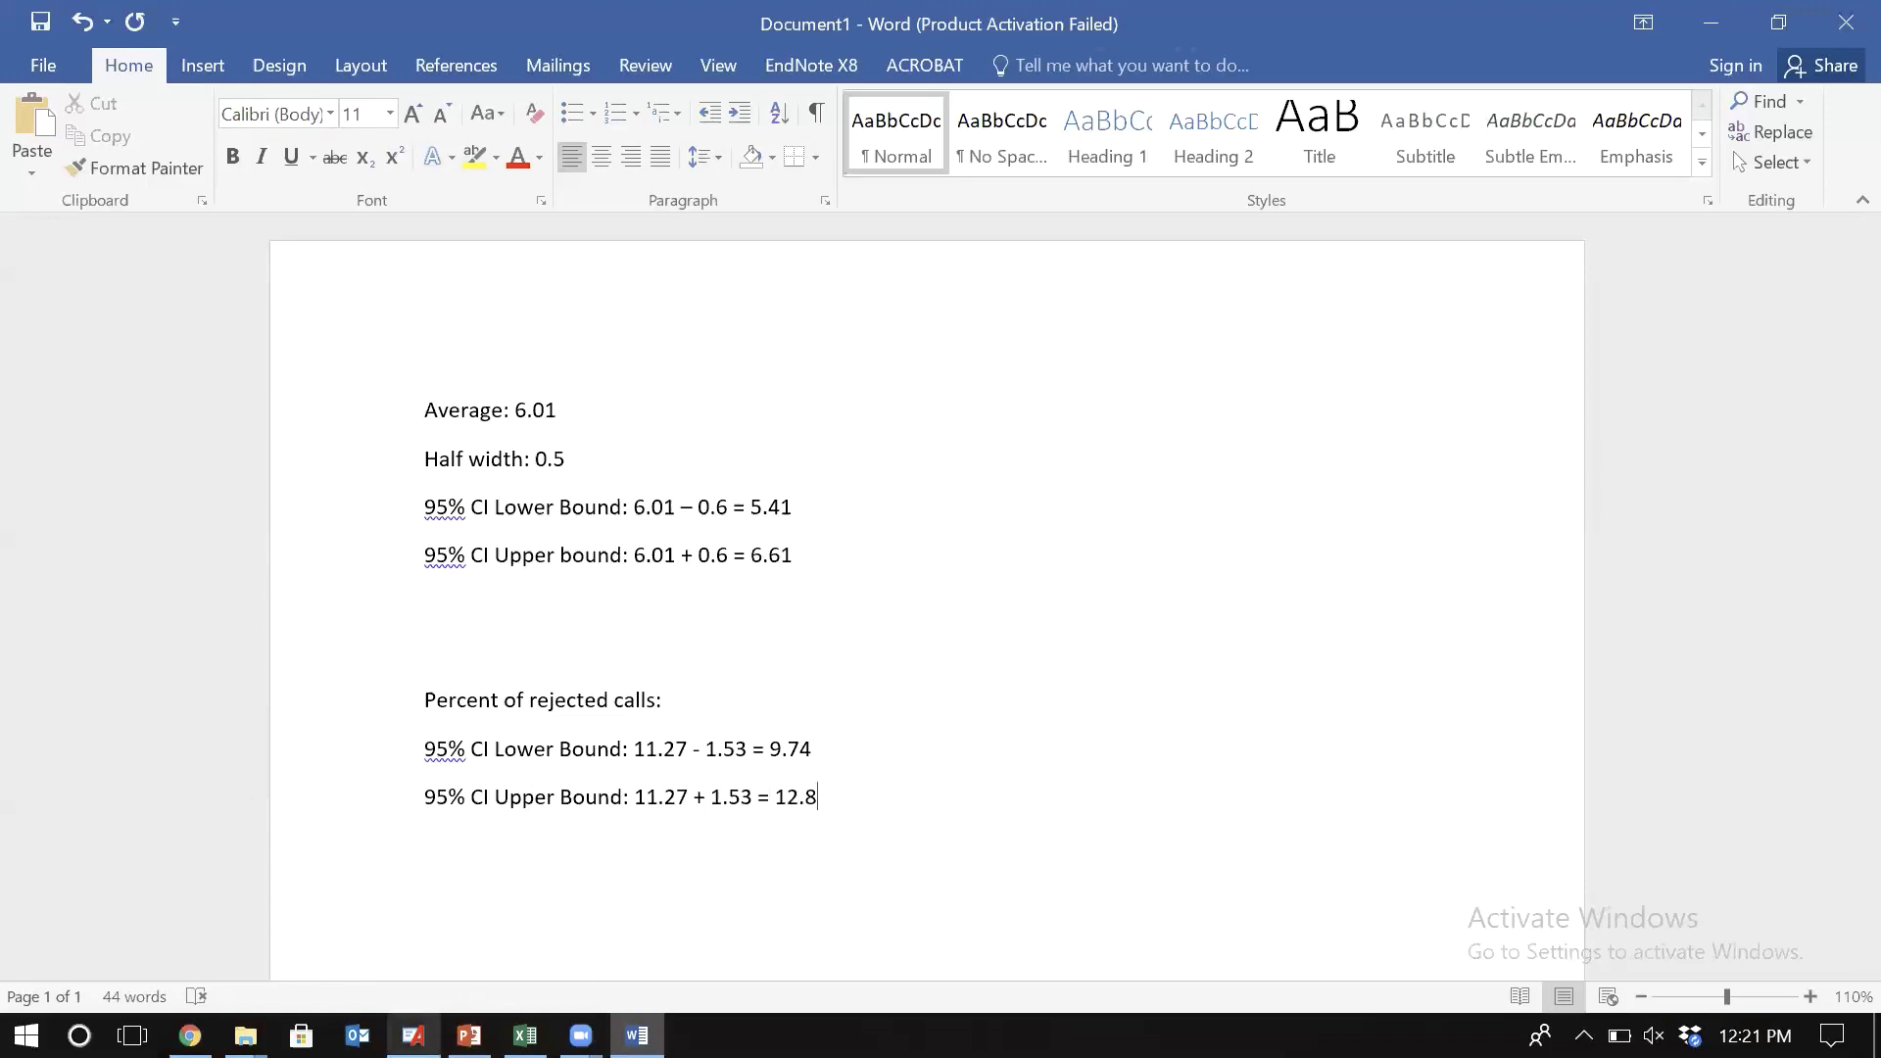
left_click(412, 1036)
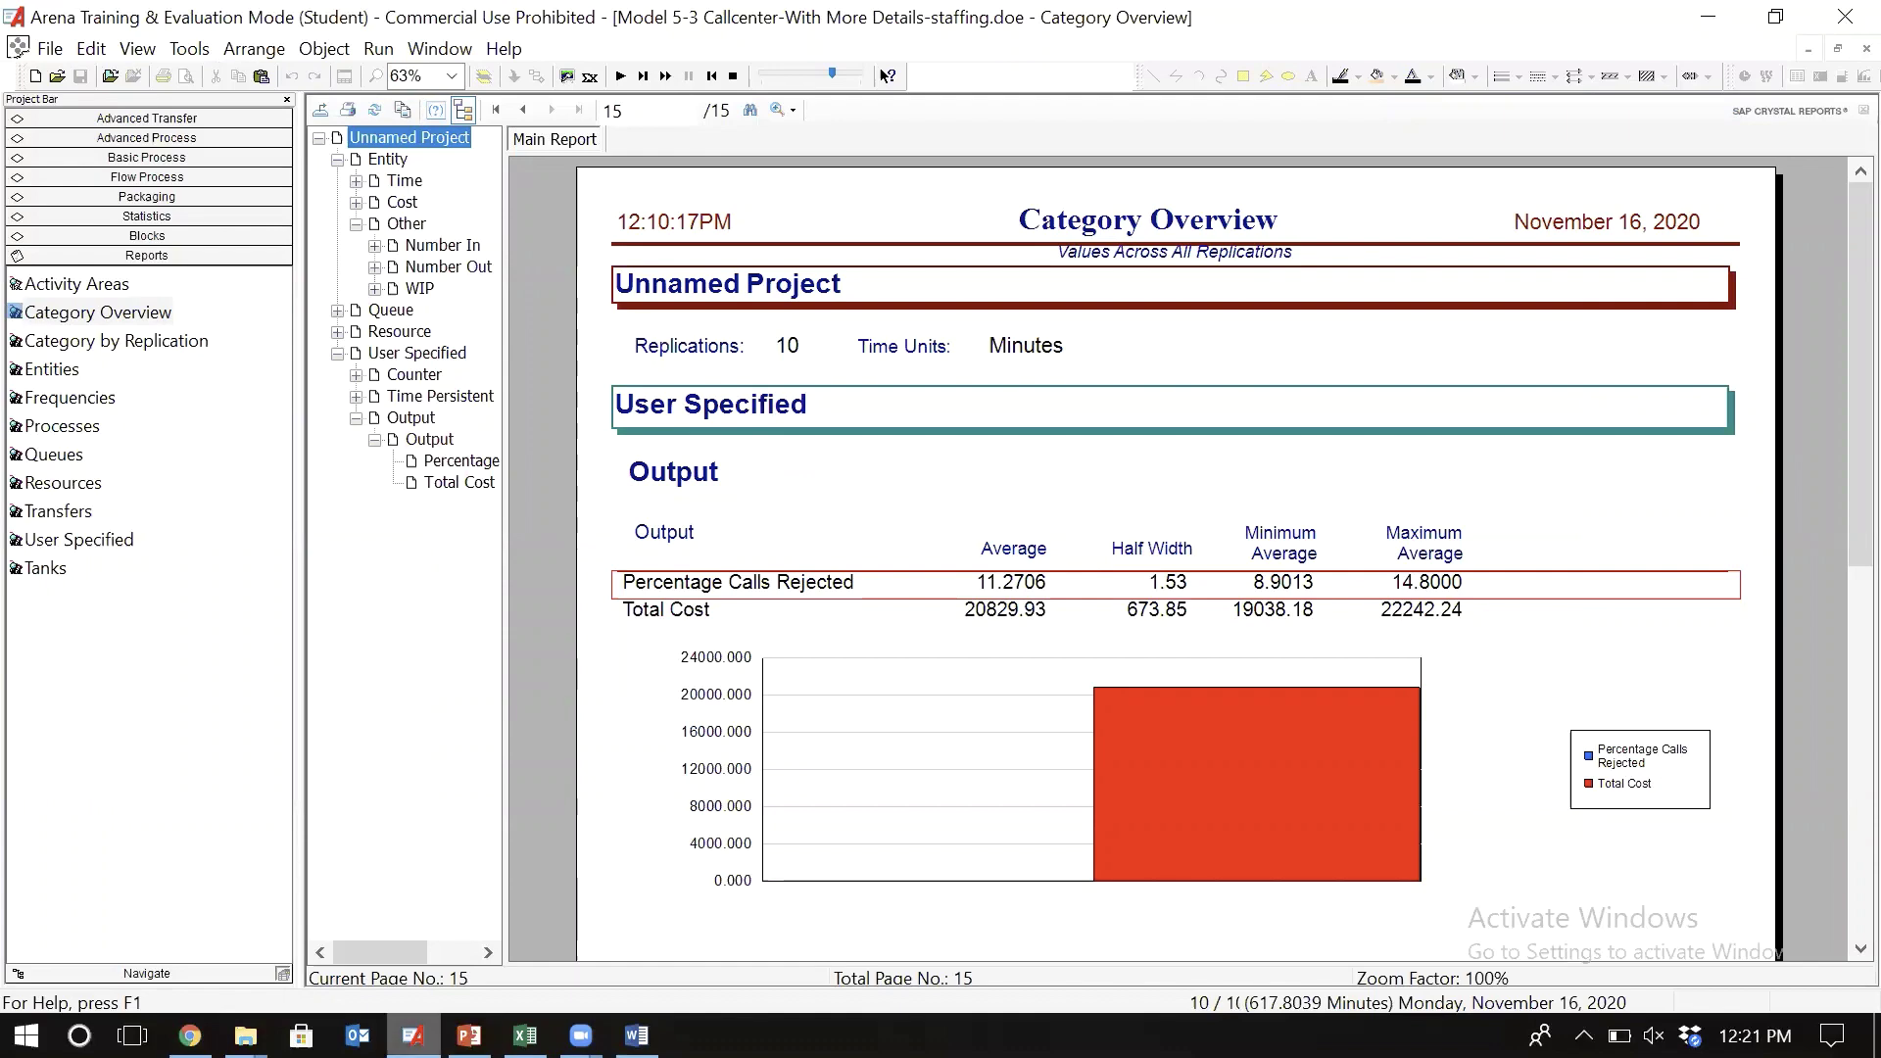
left_click(637, 1036)
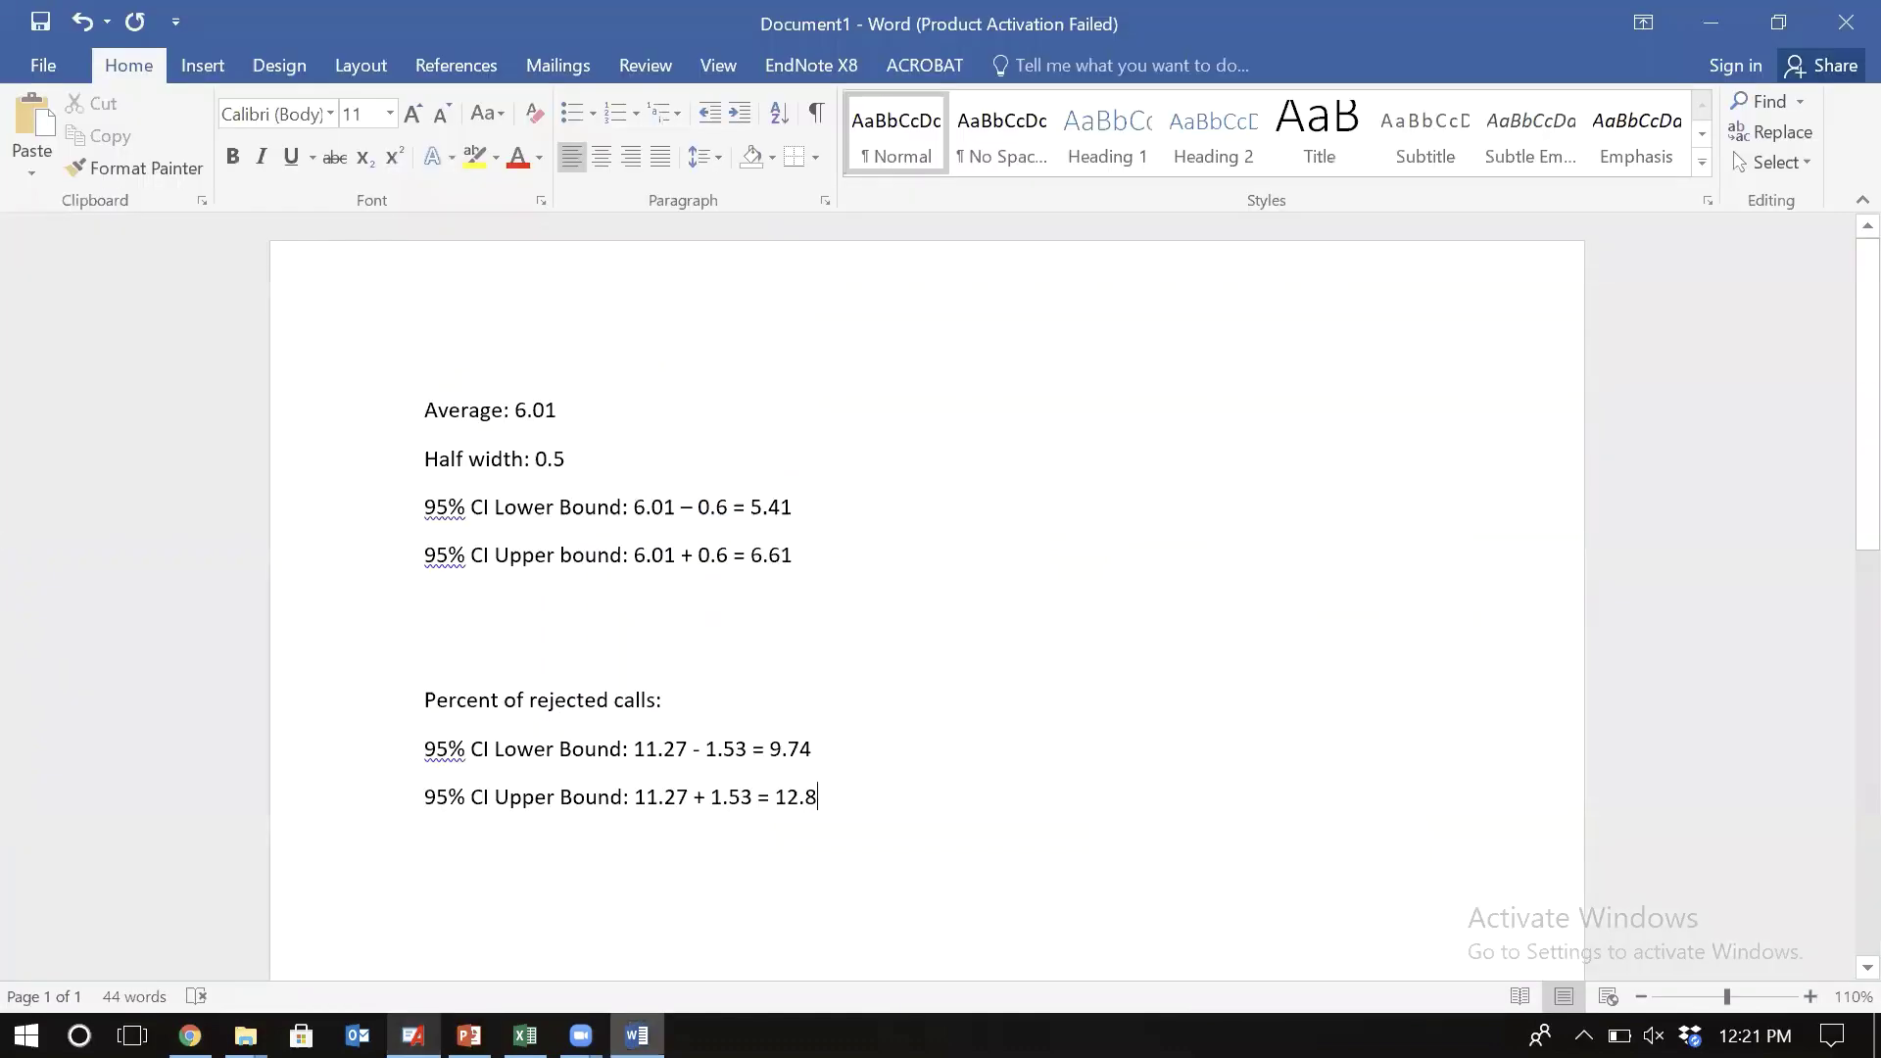
- Switch to Arena, go from the report to the model window and display the Advanced Process Statistic spreadsheet
left_click(413, 1036)
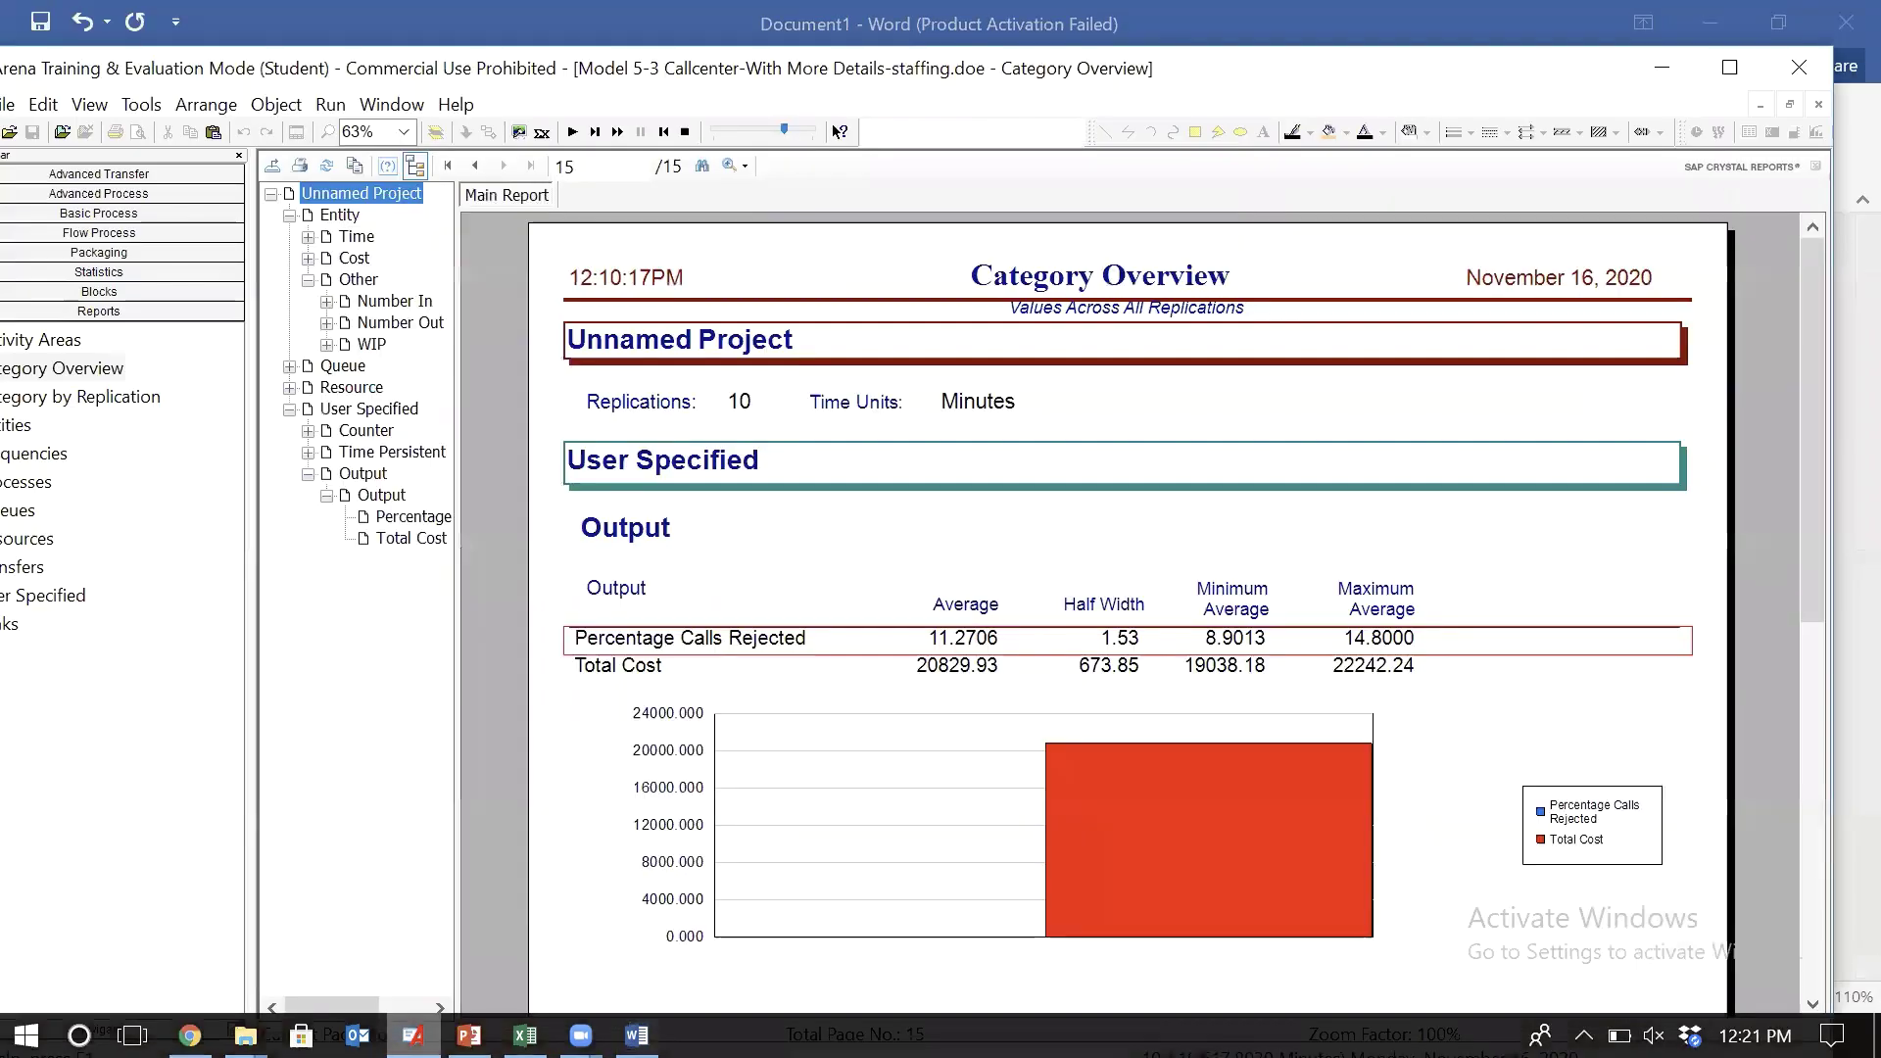
left_click(380, 101)
left_click(696, 294)
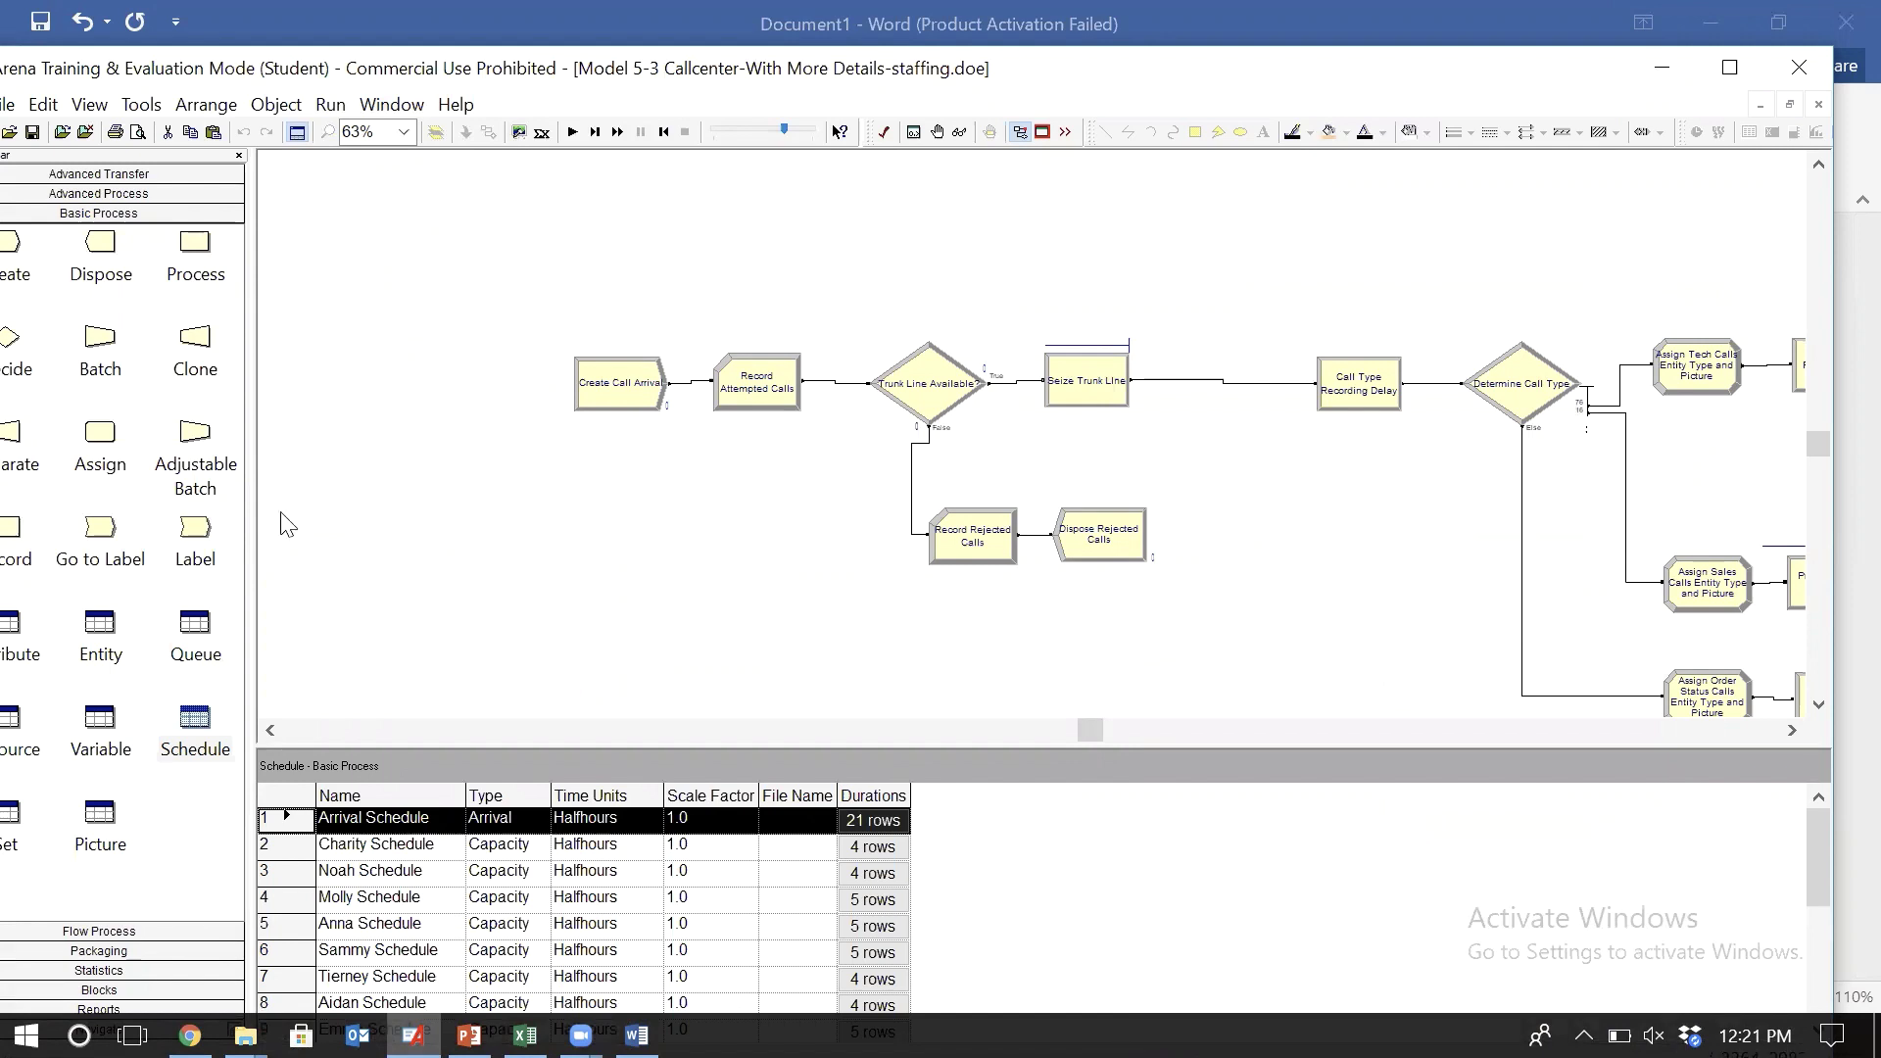
left_click(99, 193)
left_click(96, 788)
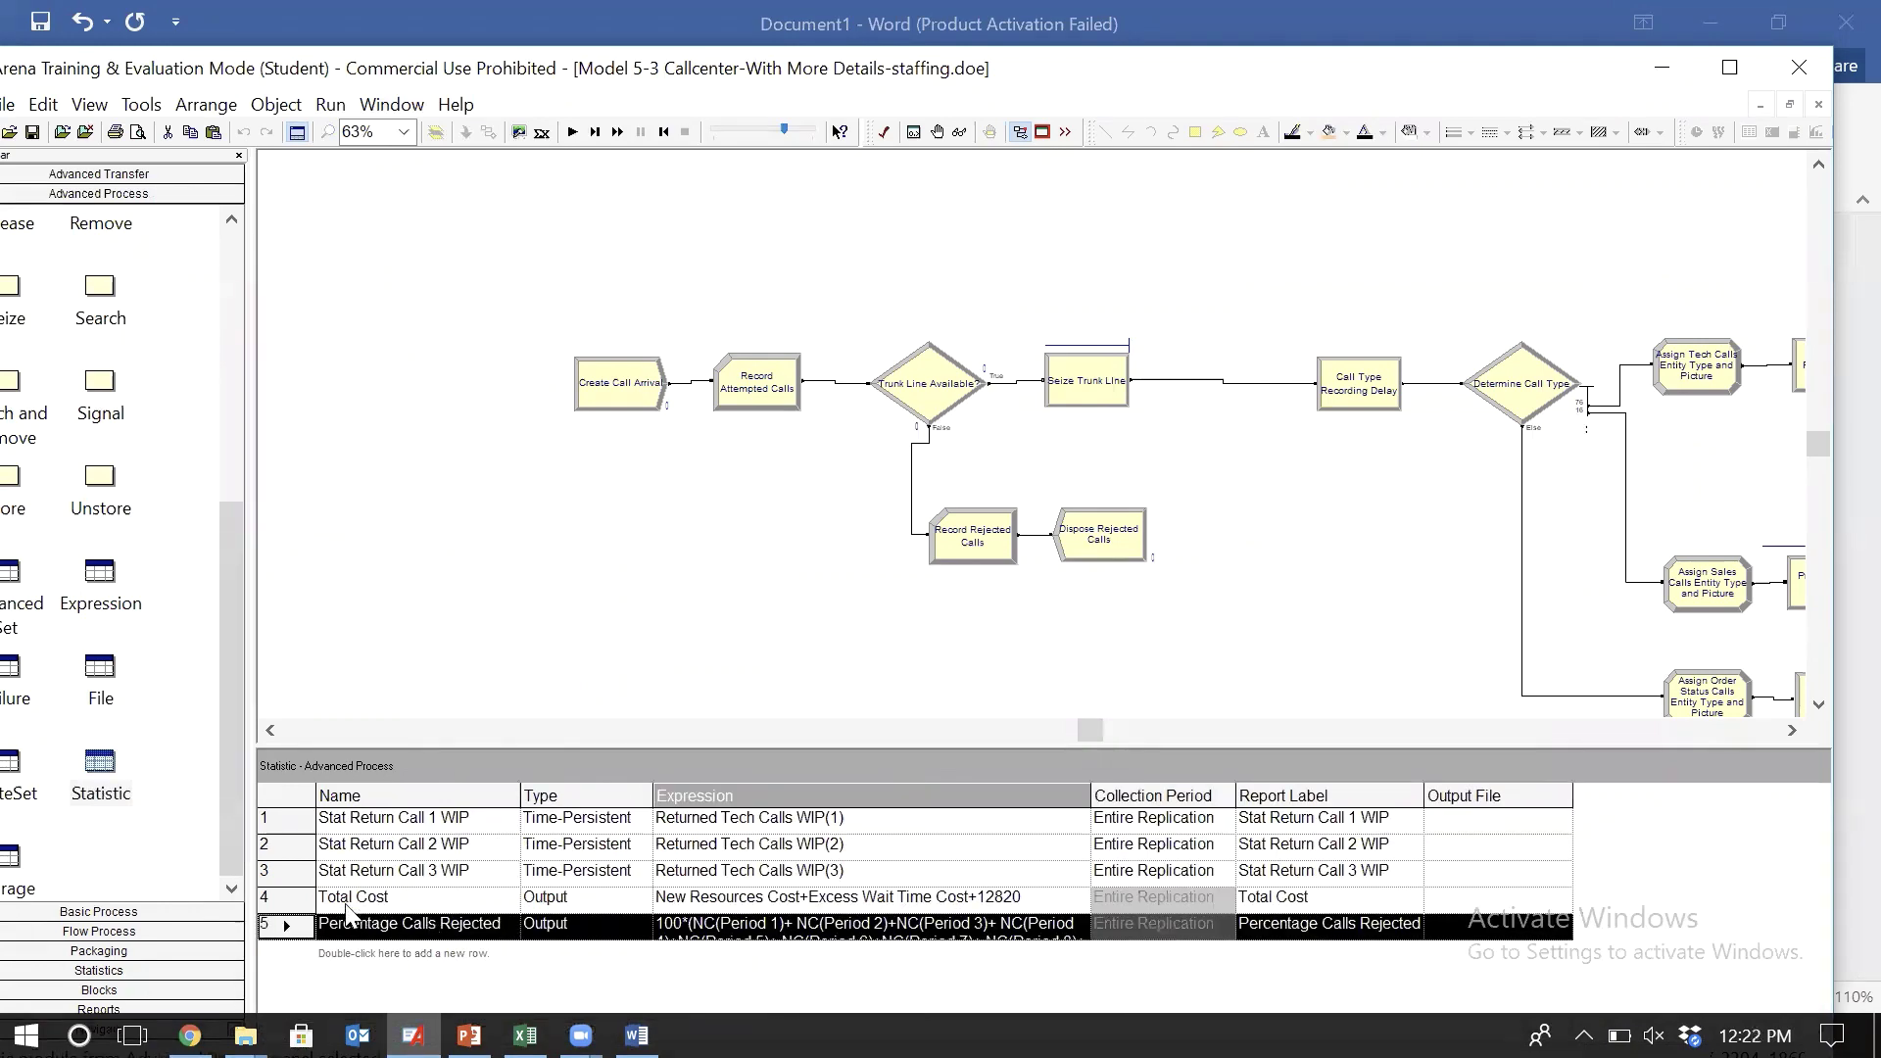
left_click(108, 779)
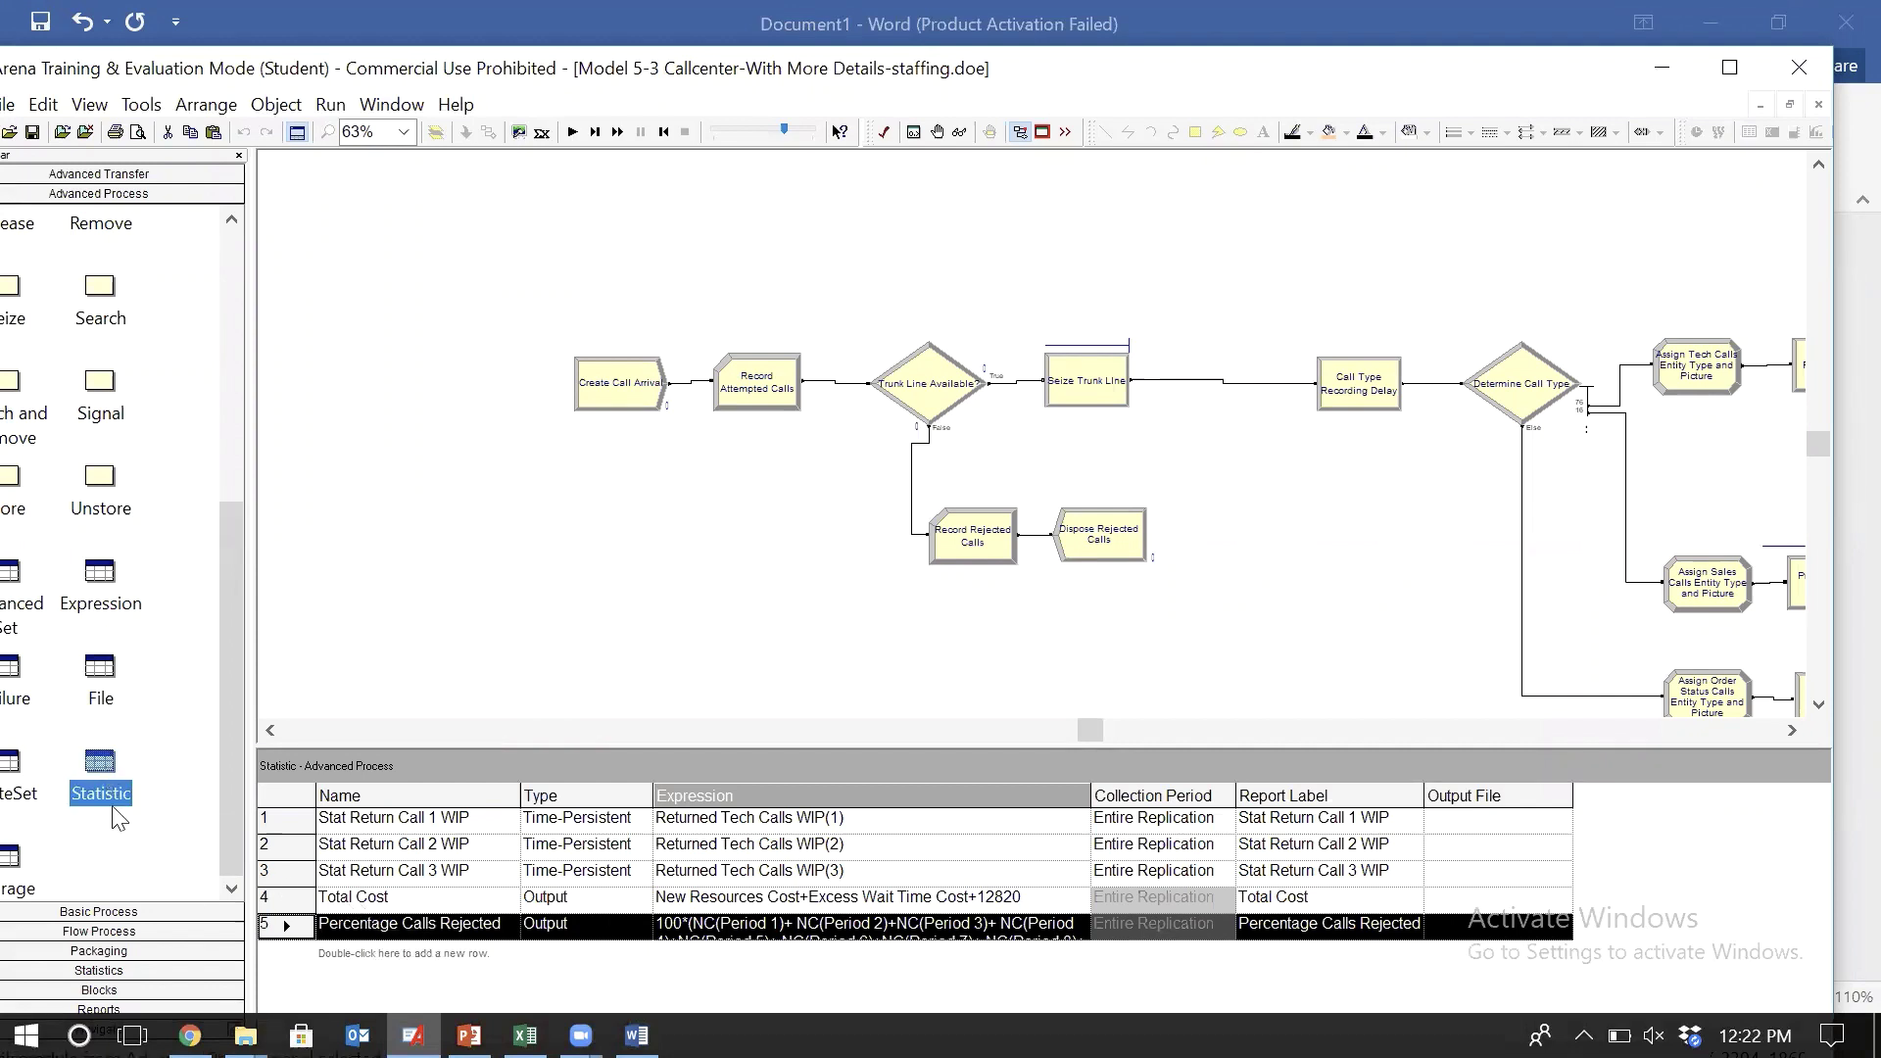
- Set the output file of the Total Cost statistic to BaseTotalCost.dat
left_click(292, 899)
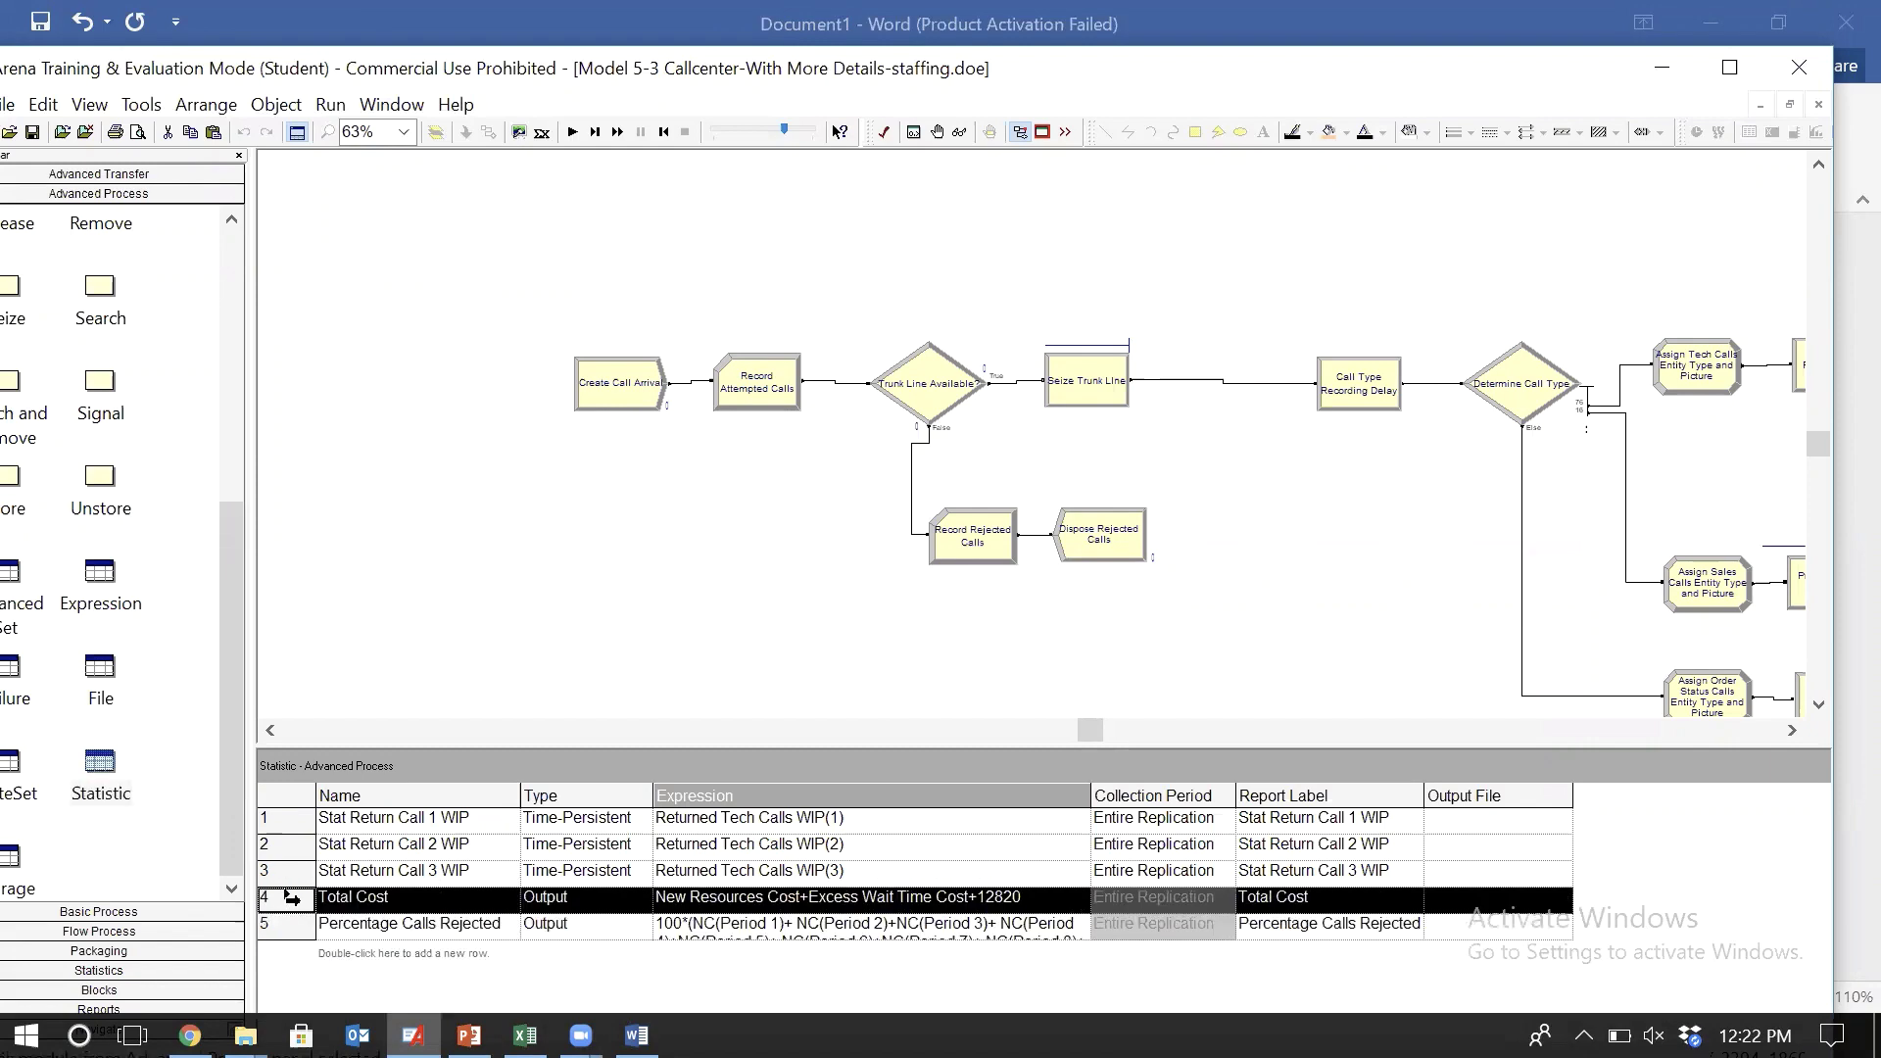
double_click(292, 899)
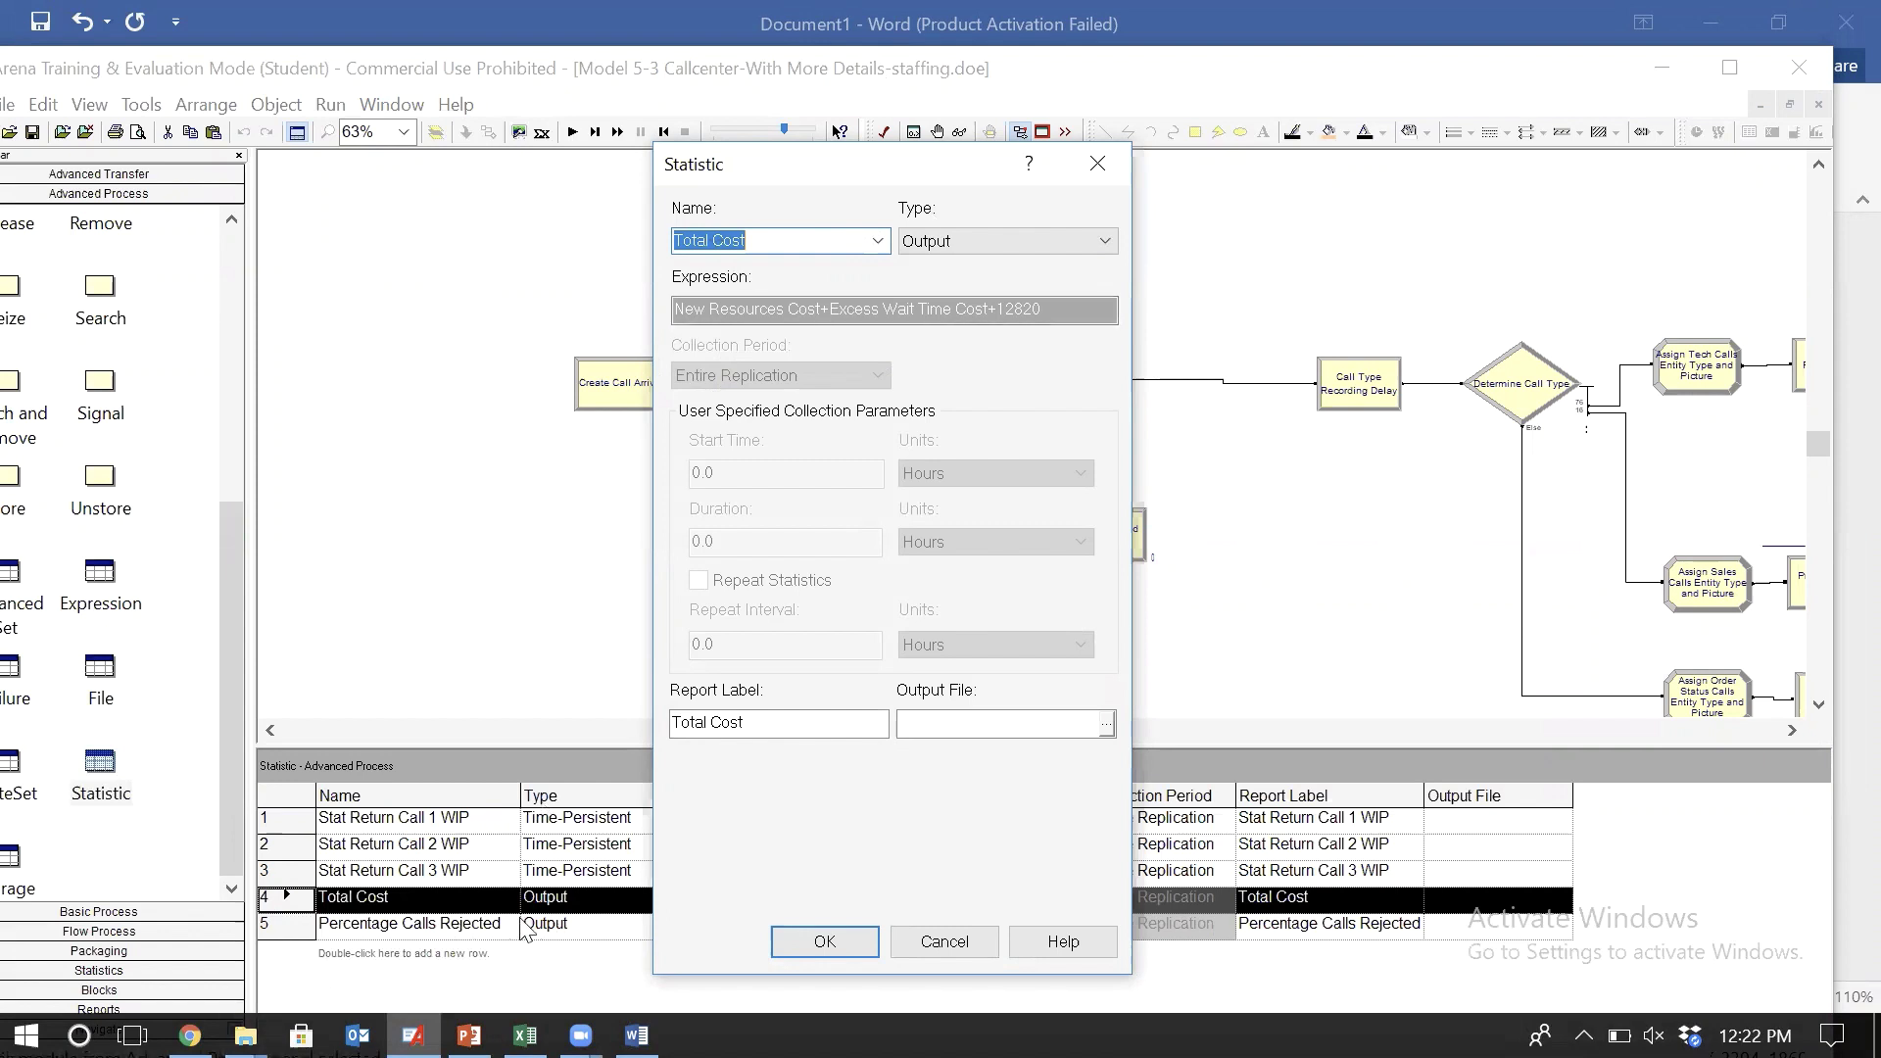
key("shift+Tab")
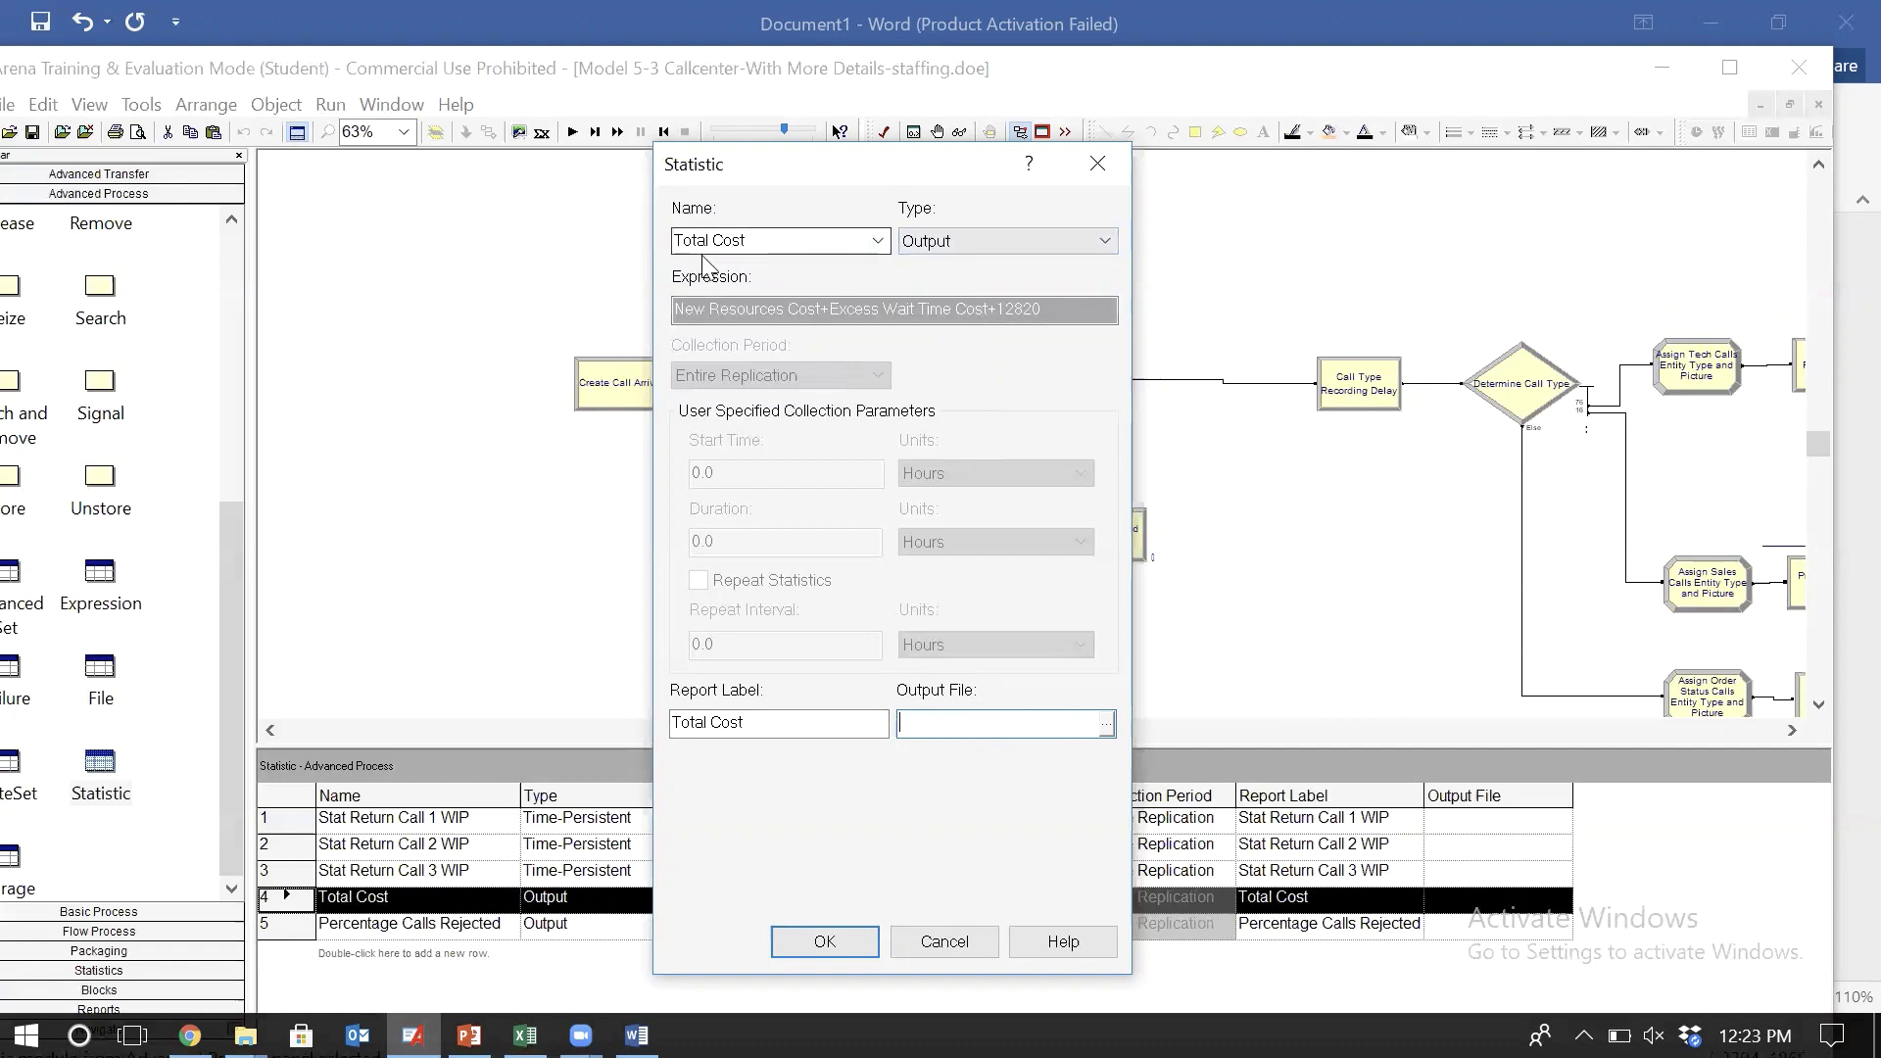
left_click(955, 720)
type("BaseTotal")
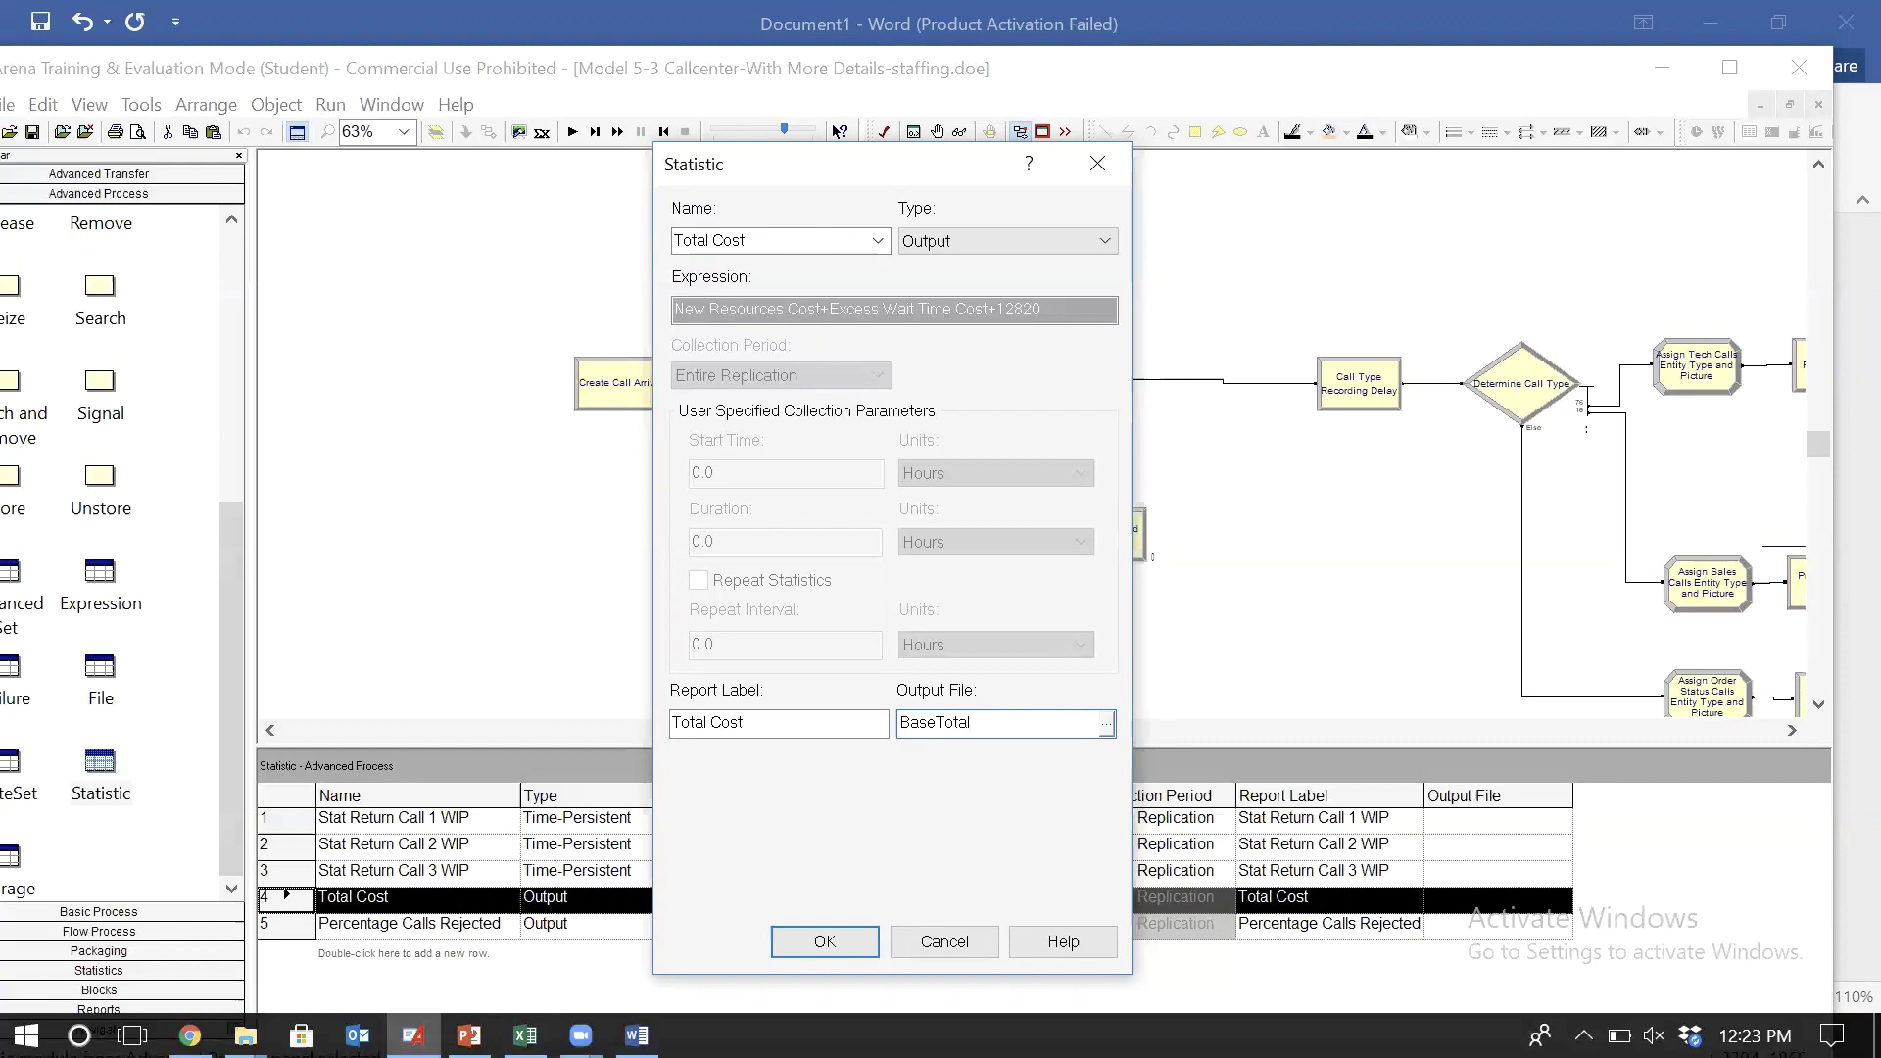
type("Cost.")
type("dat")
left_click(826, 942)
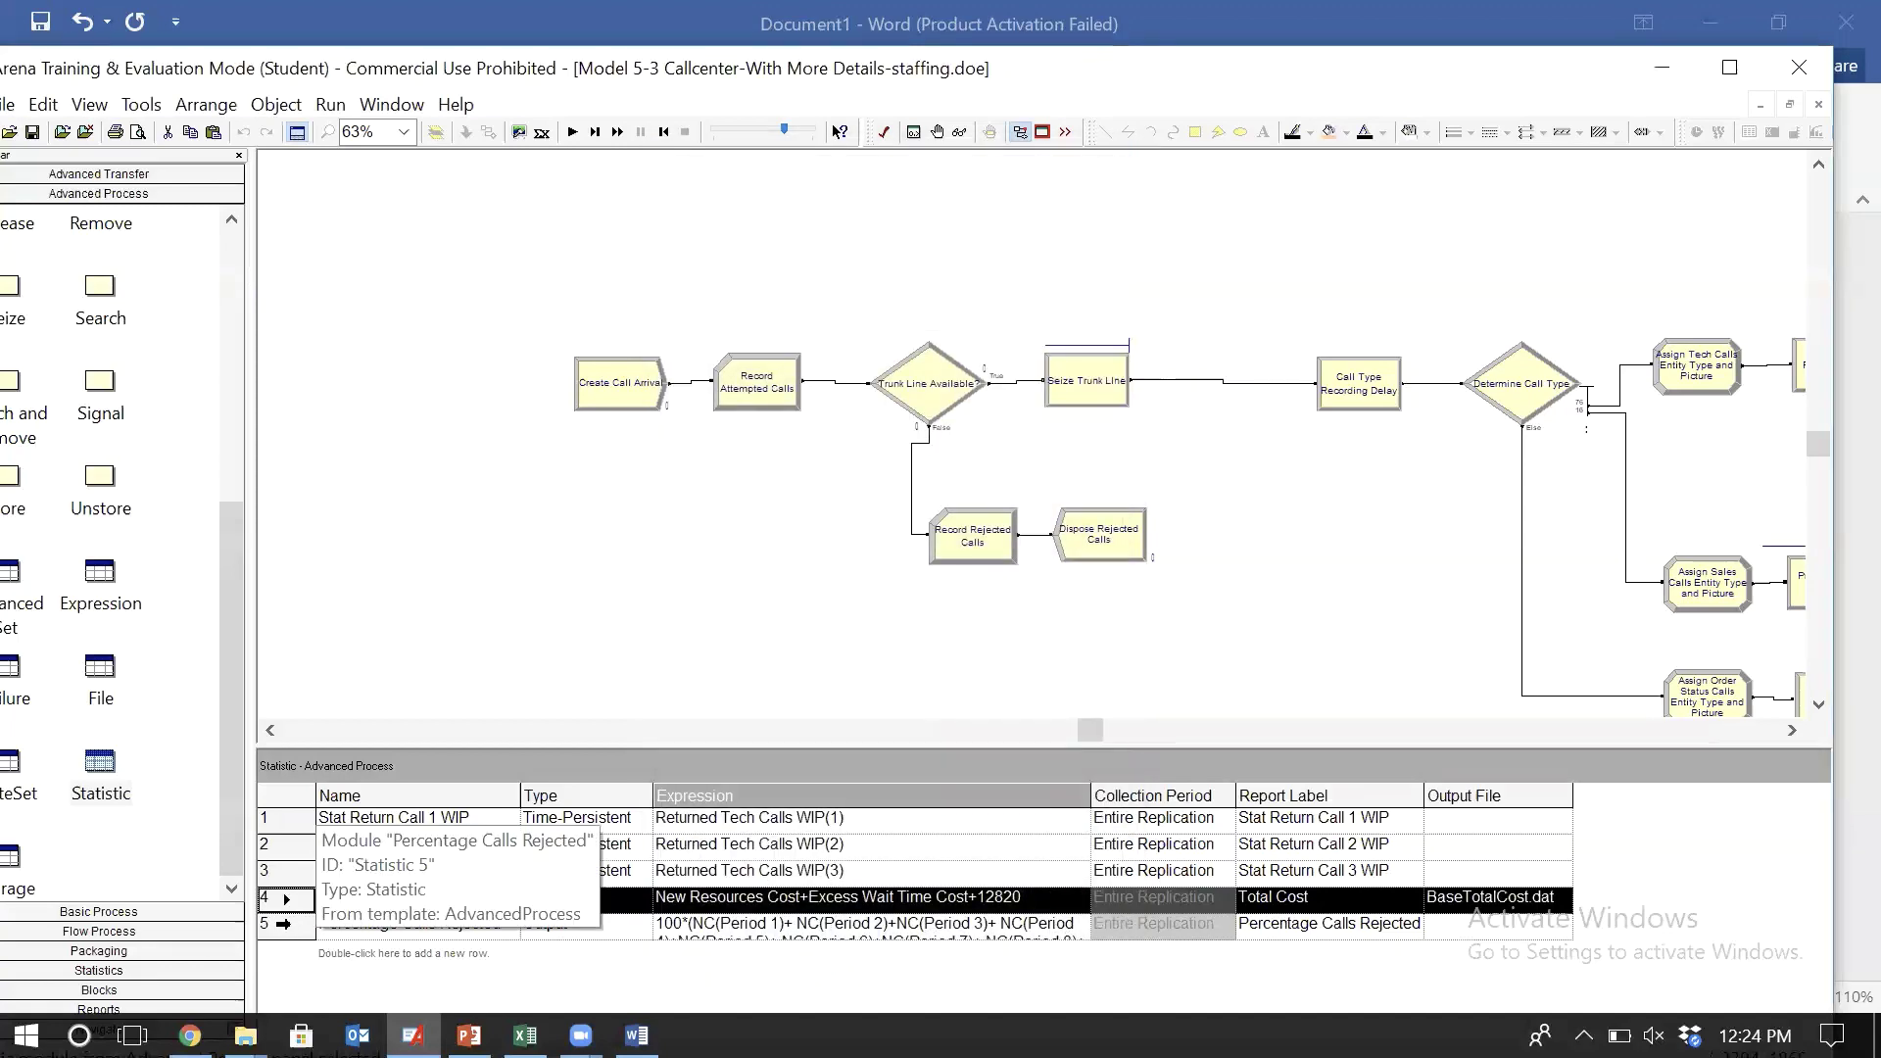
- Set the output file of the Percentage Calls Rejected statistic to BaseCallsRejected.dat
double_click(283, 923)
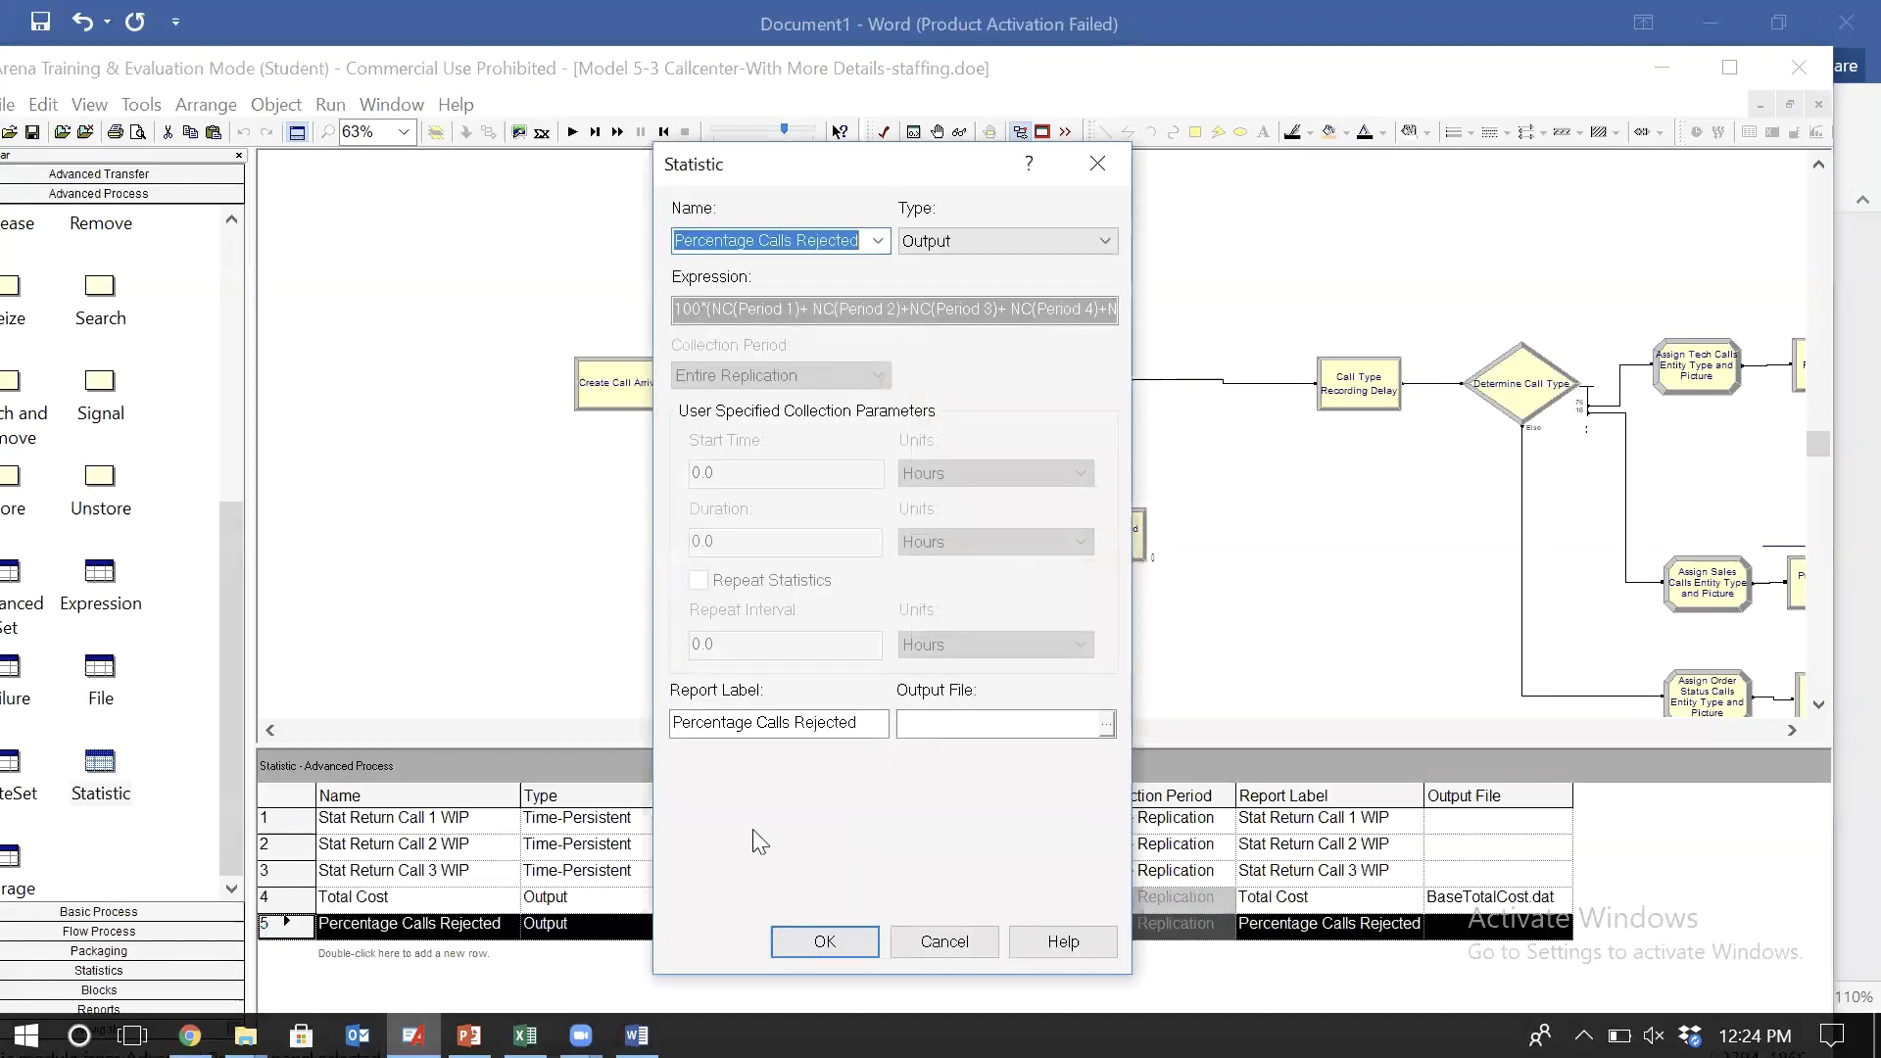
left_click(962, 733)
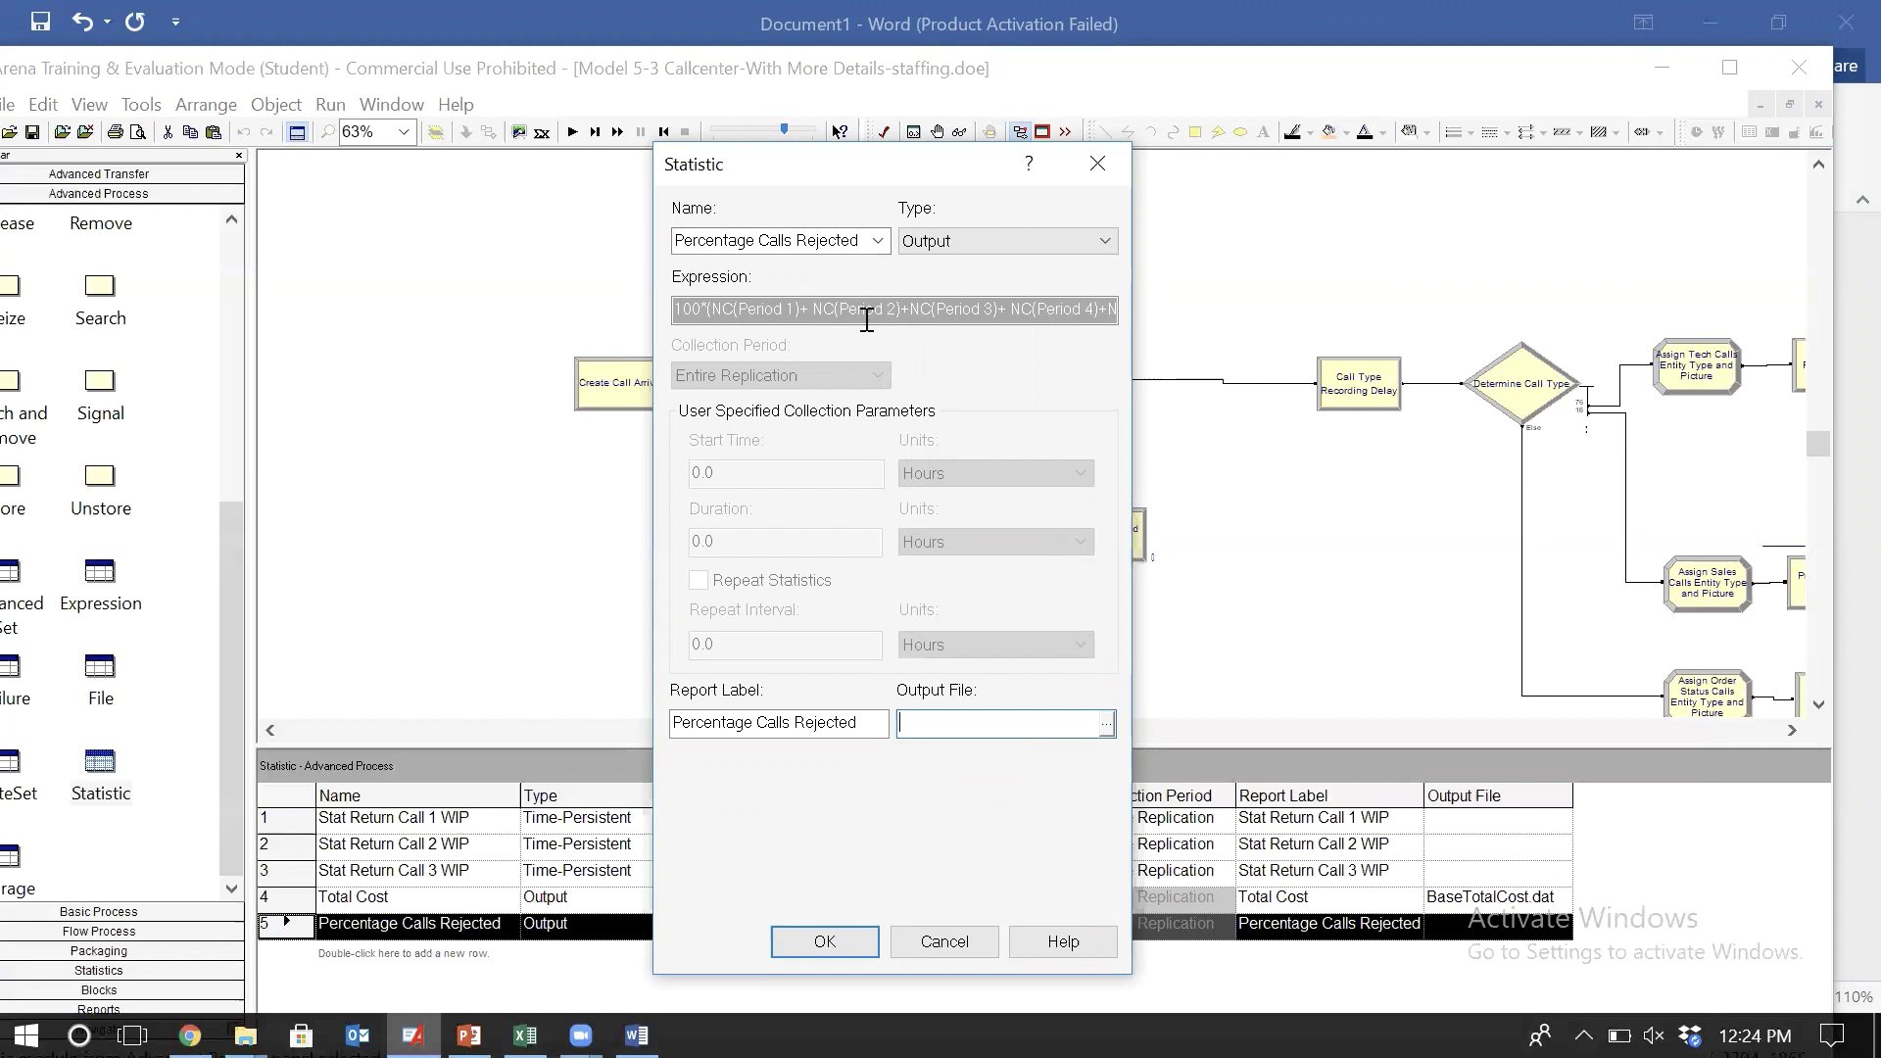
left_click(918, 309)
key("BackSpace")
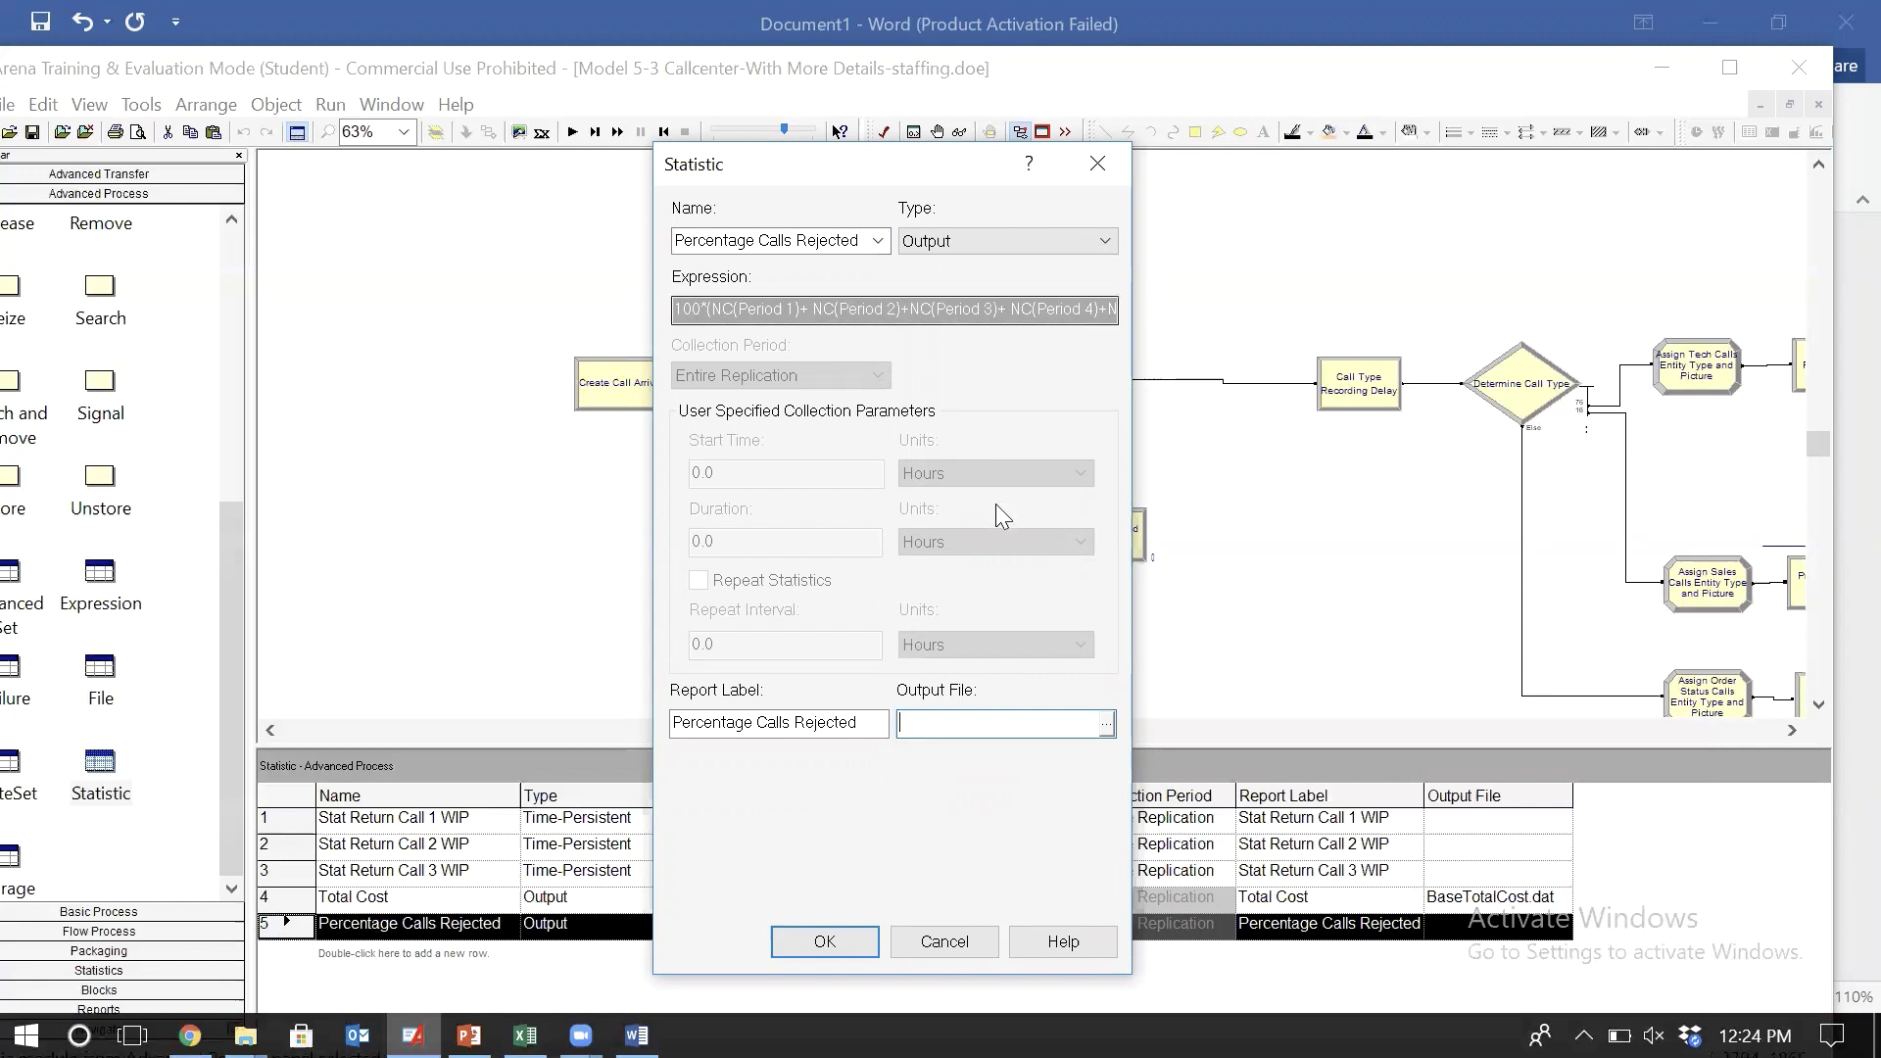
type("Base")
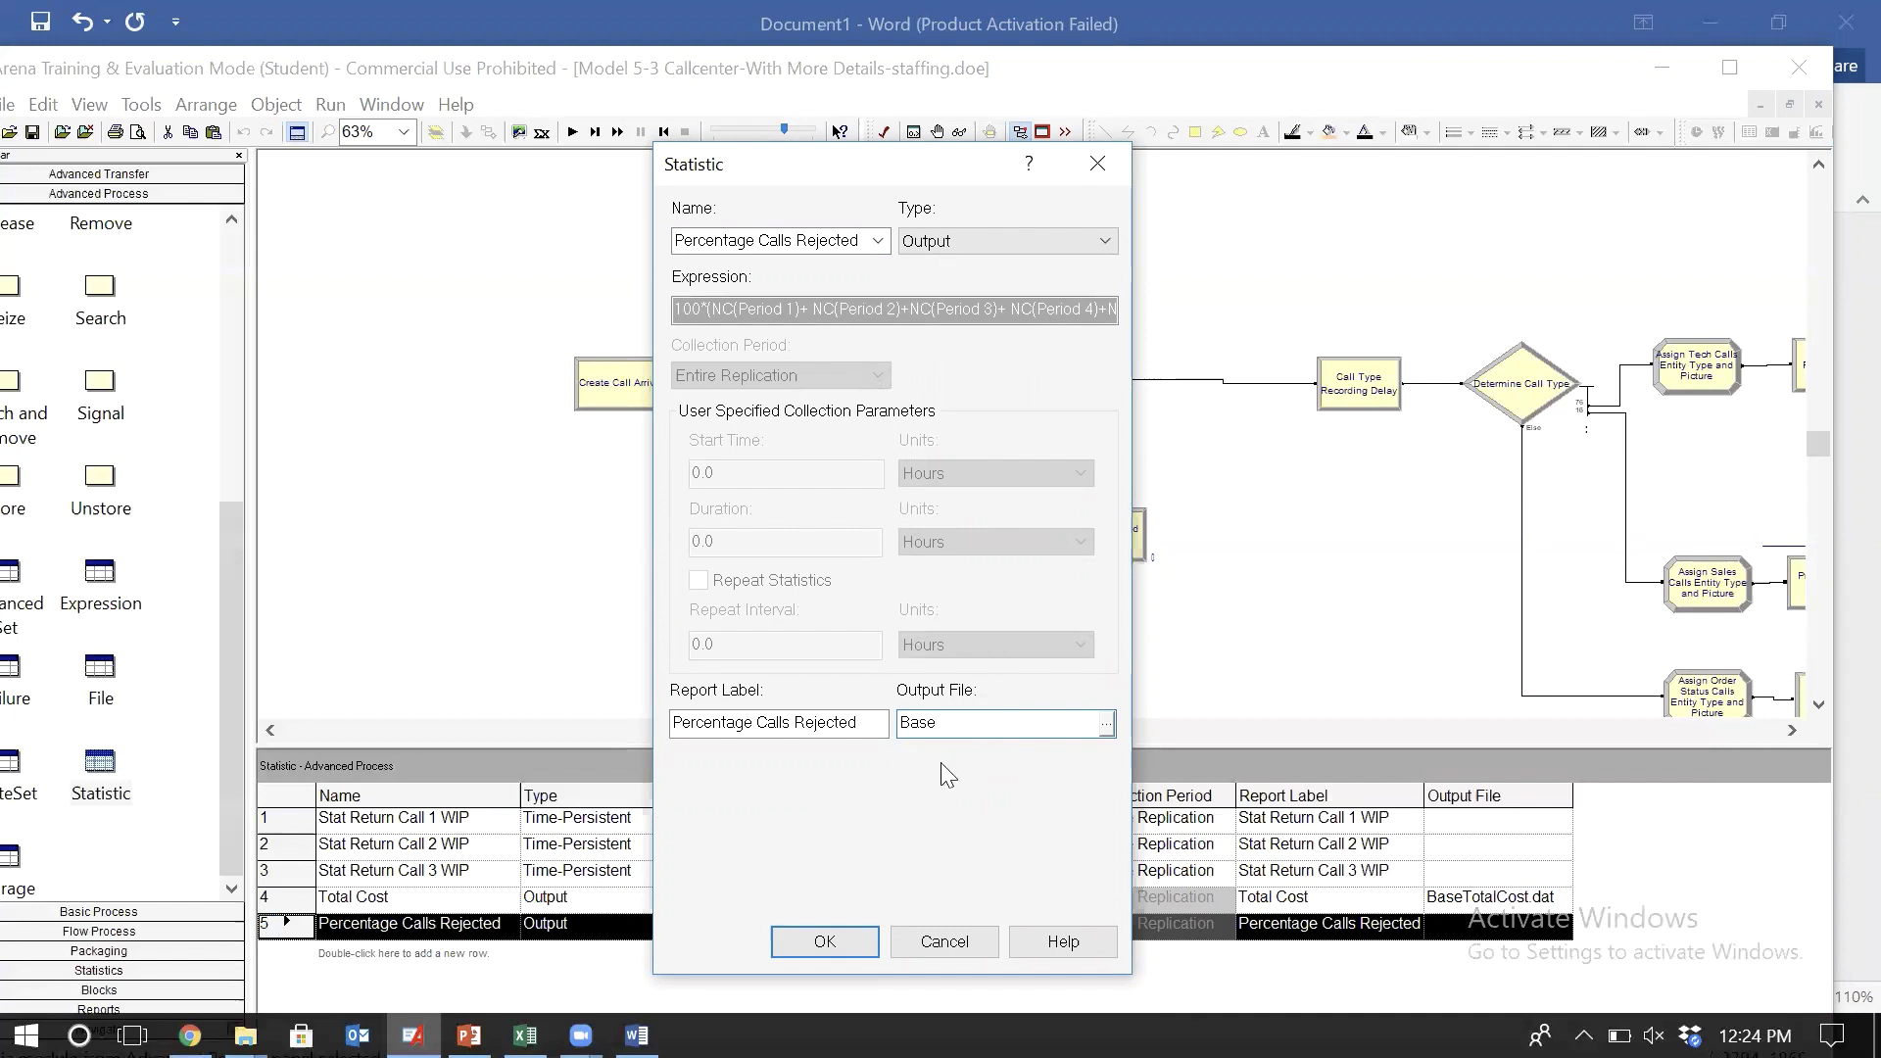
type("Calls rejected")
left_click(981, 722)
key("BackSpace")
key("BackSpace")
type("R")
type(".dat")
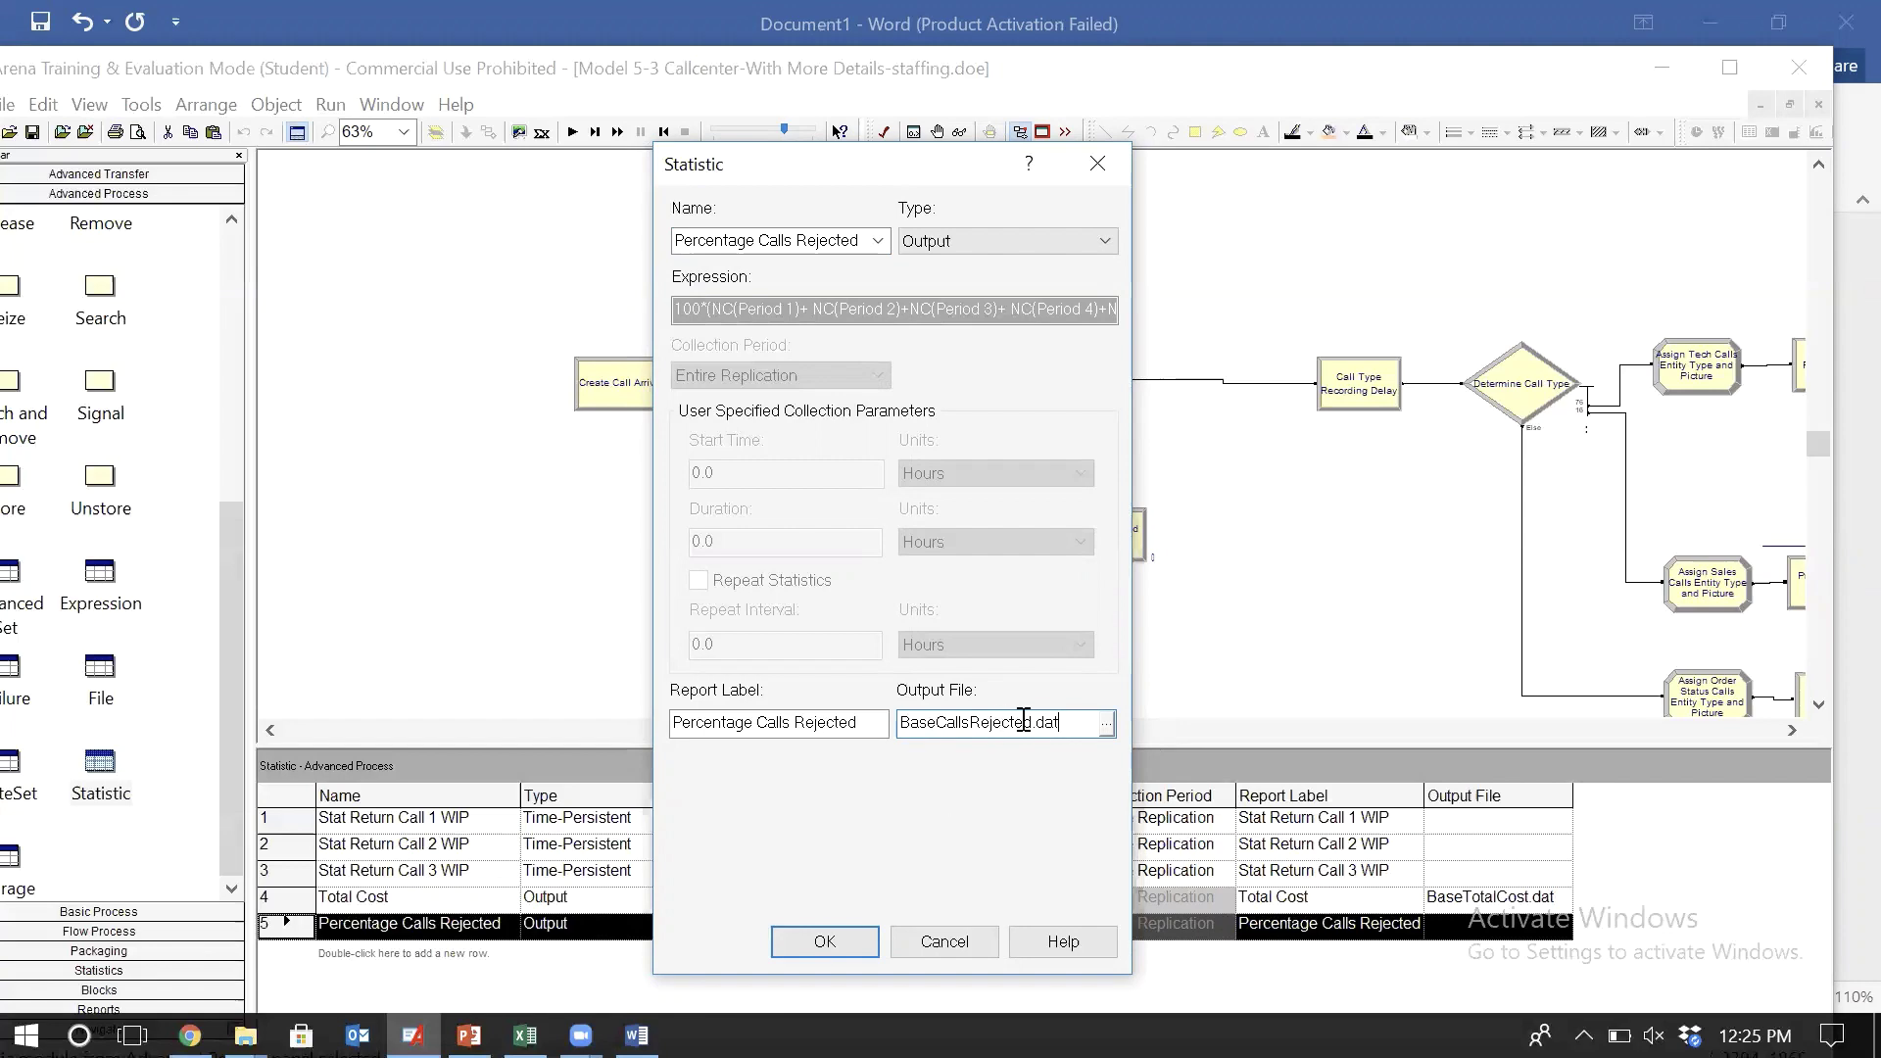
left_click(844, 945)
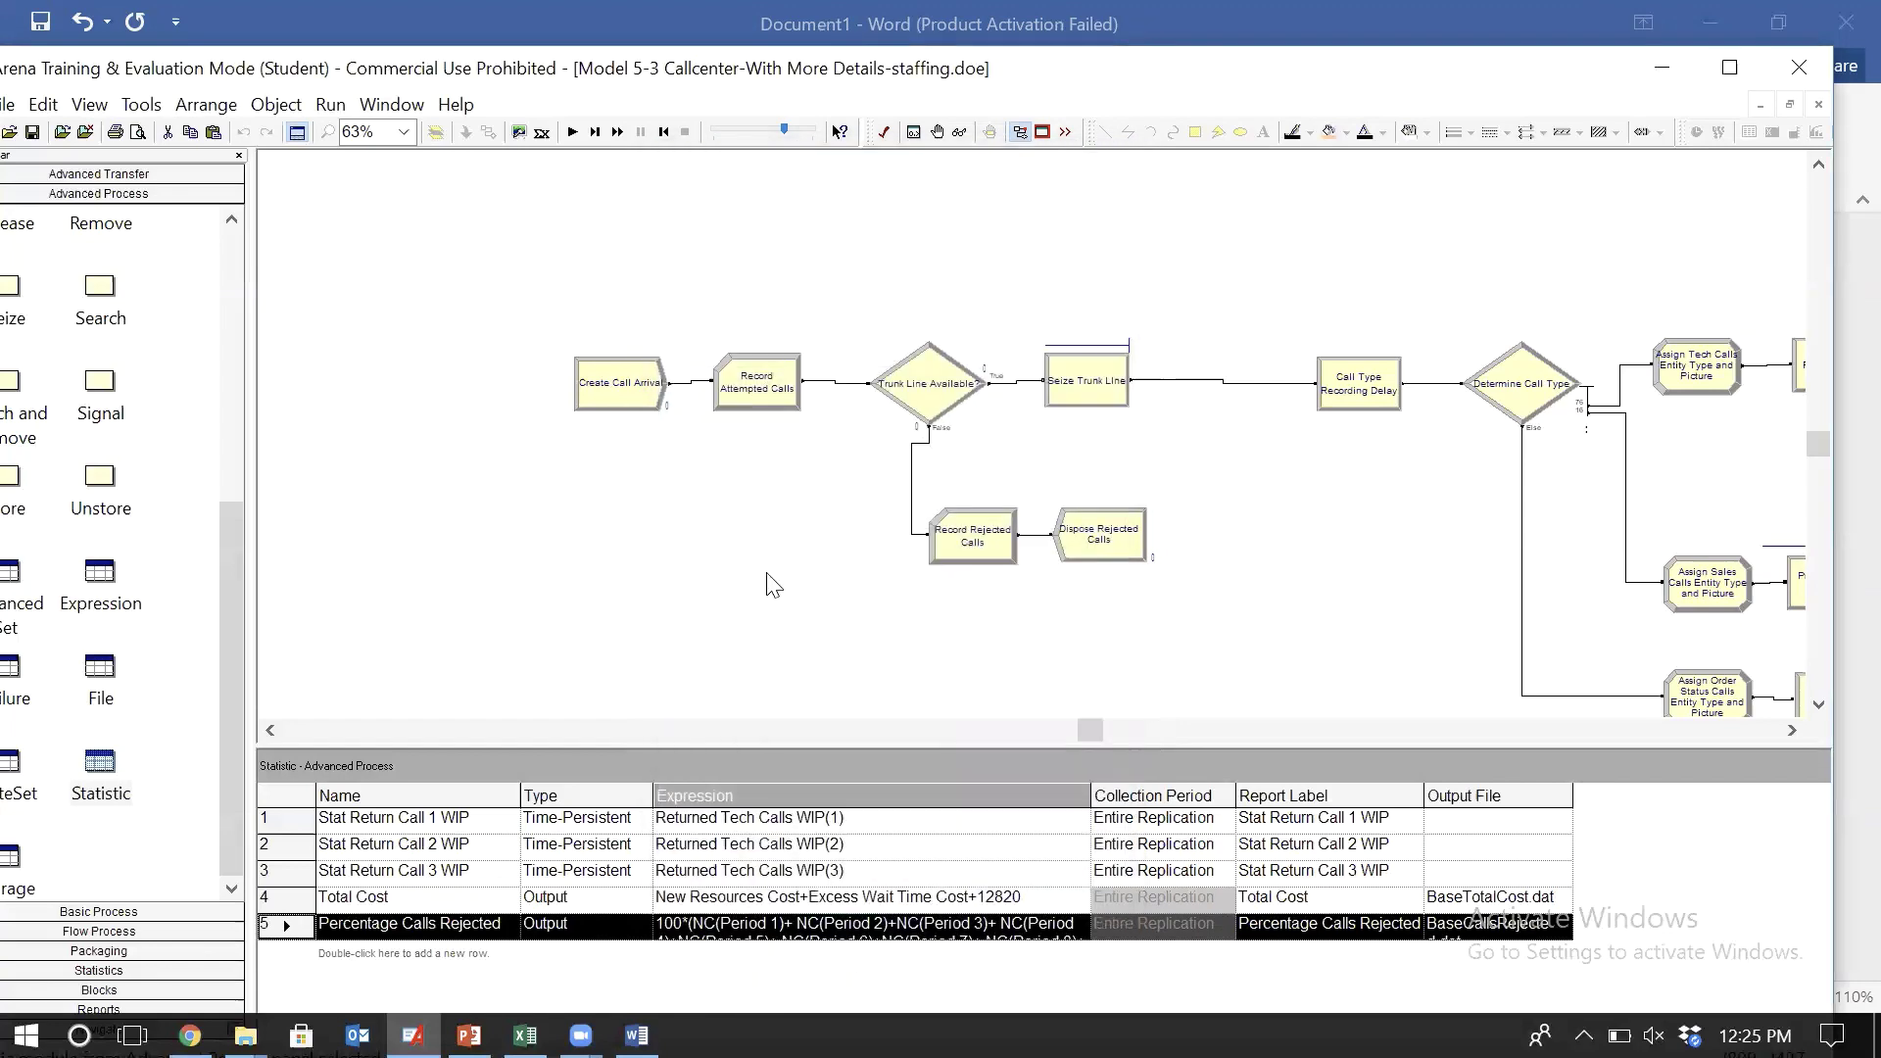
- Run the model and sort the ISE580-fall 202 folder in File Explorer by newest modification date to locate the output files
left_click(574, 141)
mouse_move(245, 1036)
left_click(390, 943)
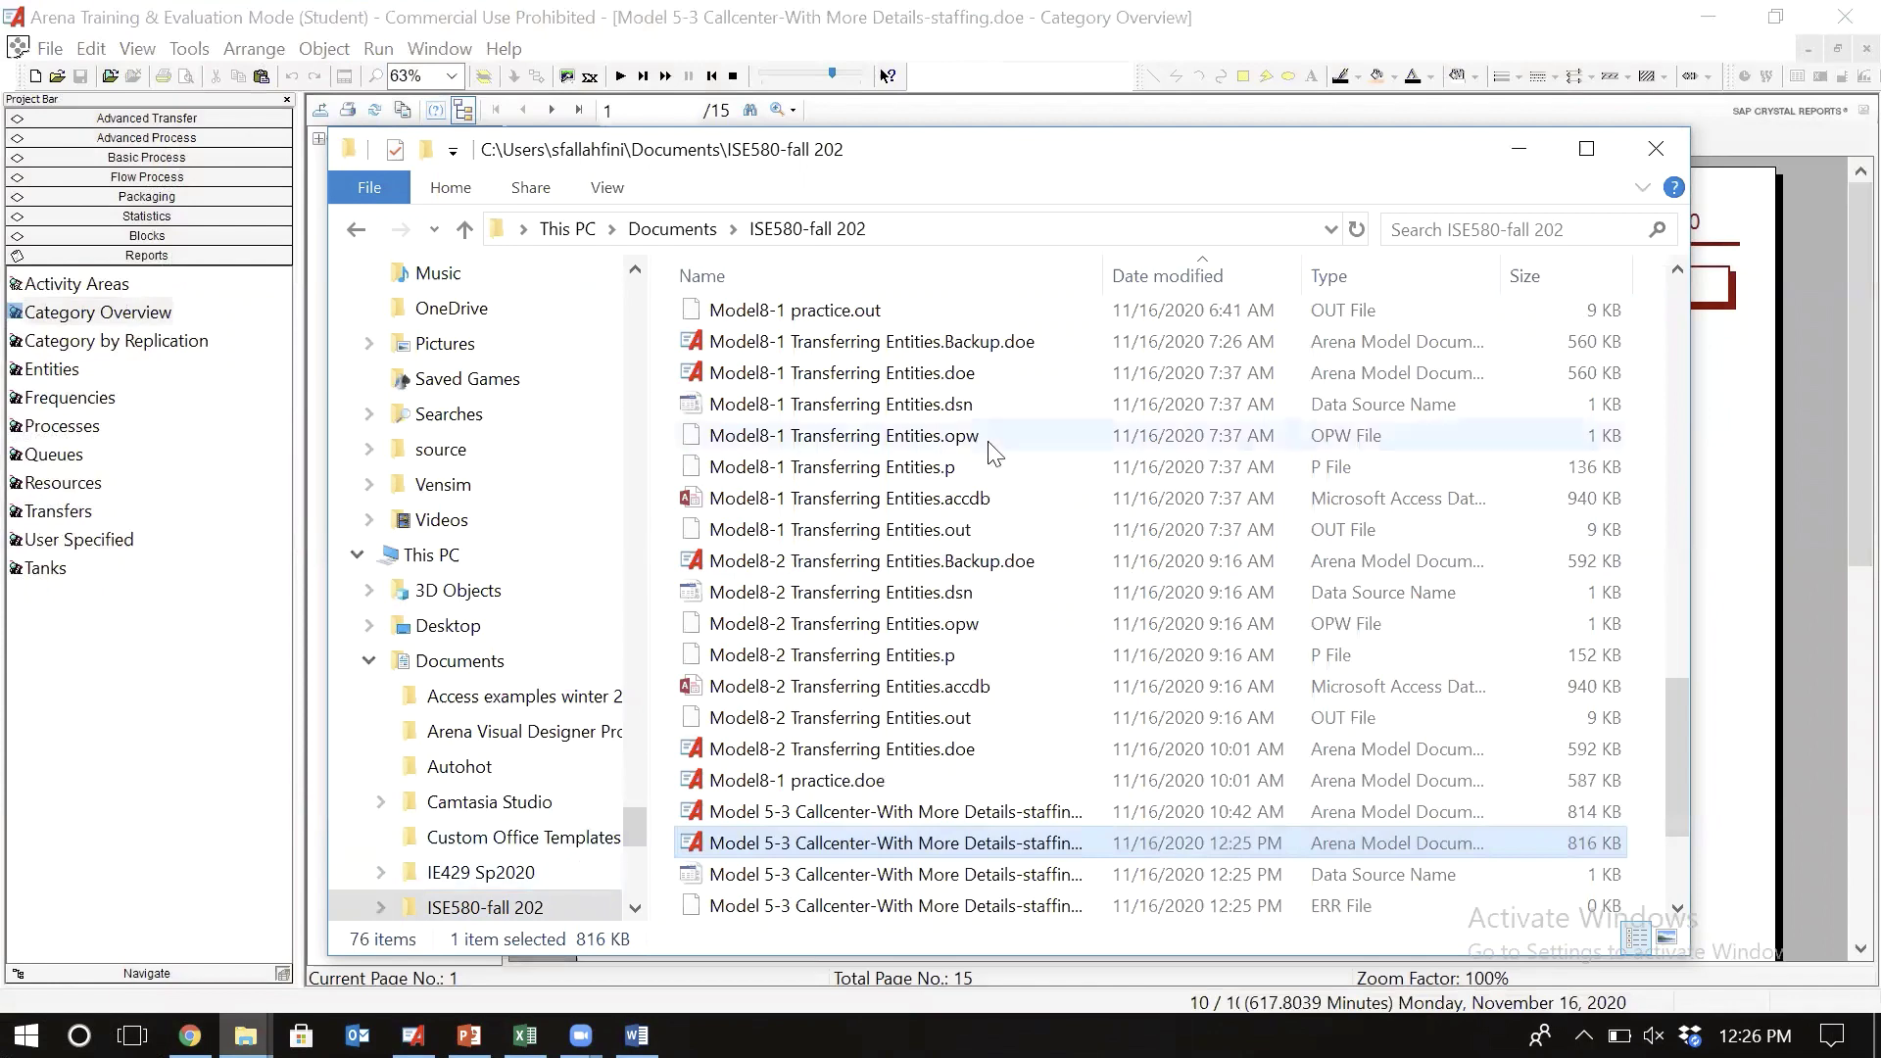
left_click(1177, 265)
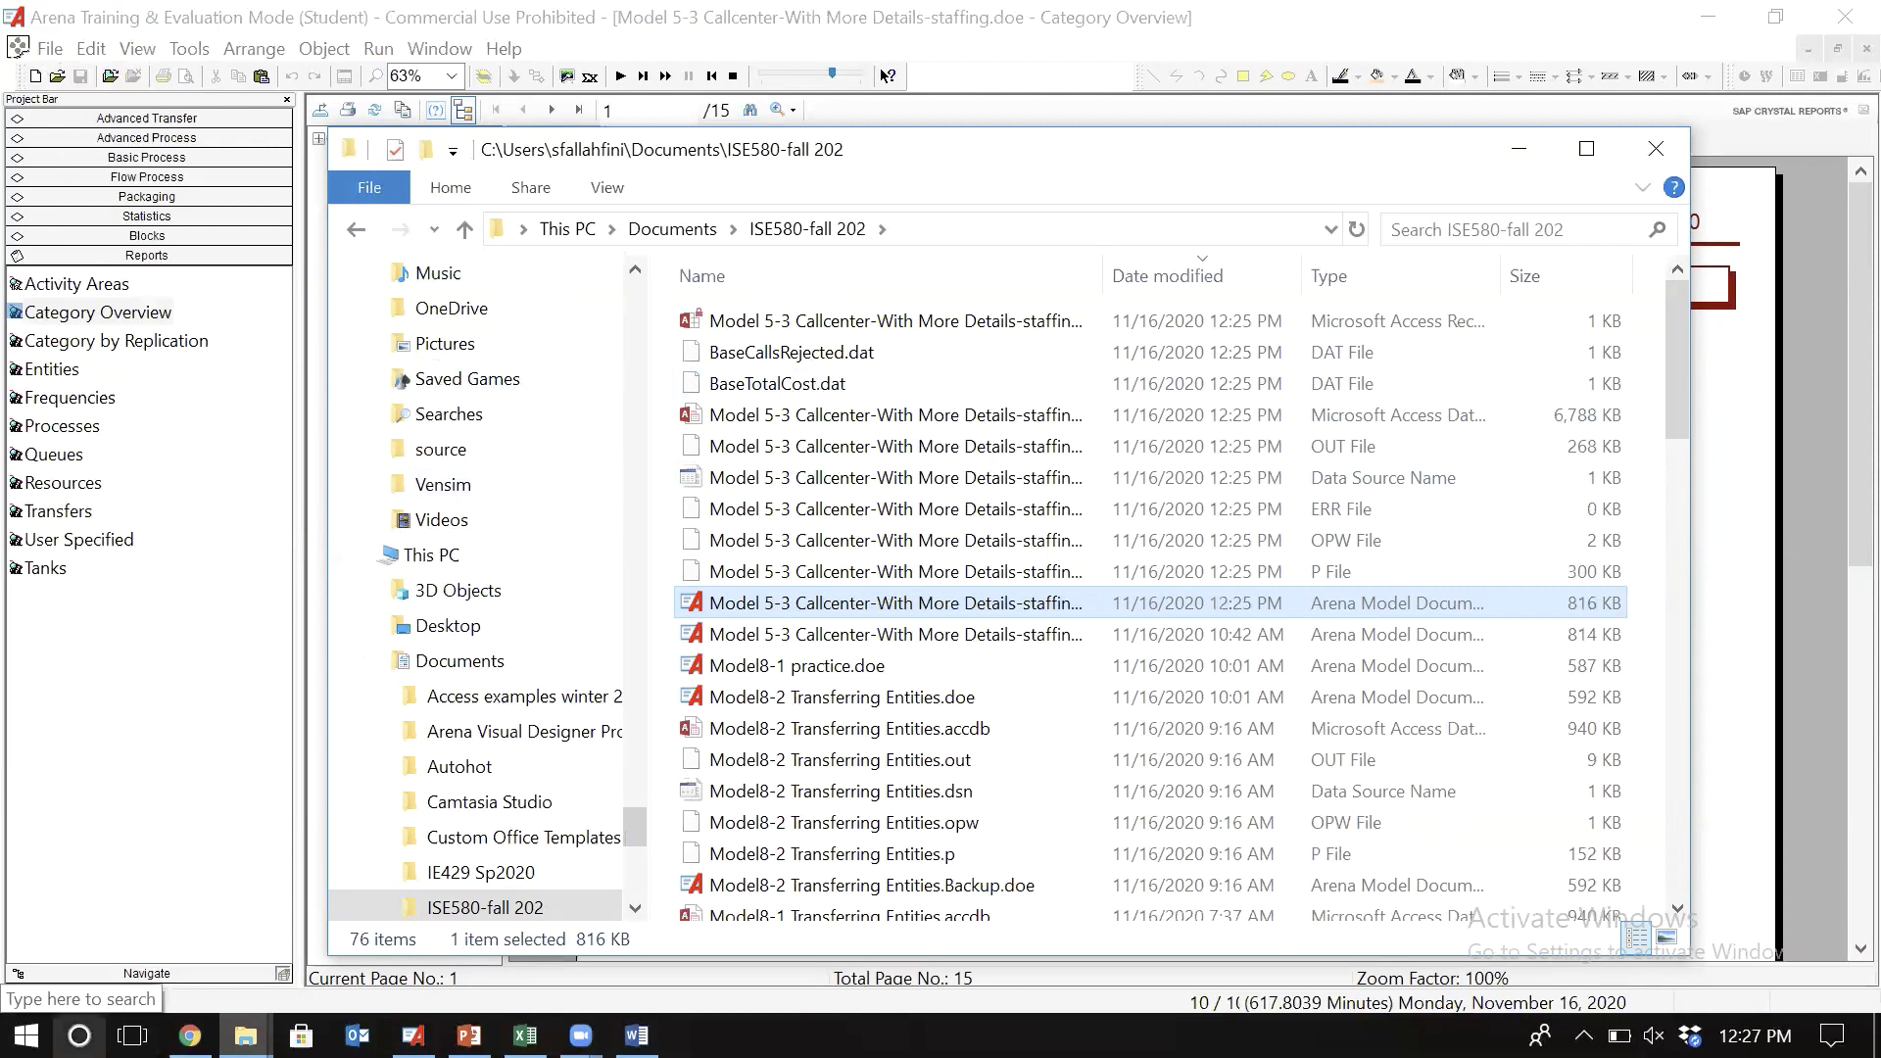
- Search Windows for "Output" and launch the Output Analyzer application
left_click(80, 1036)
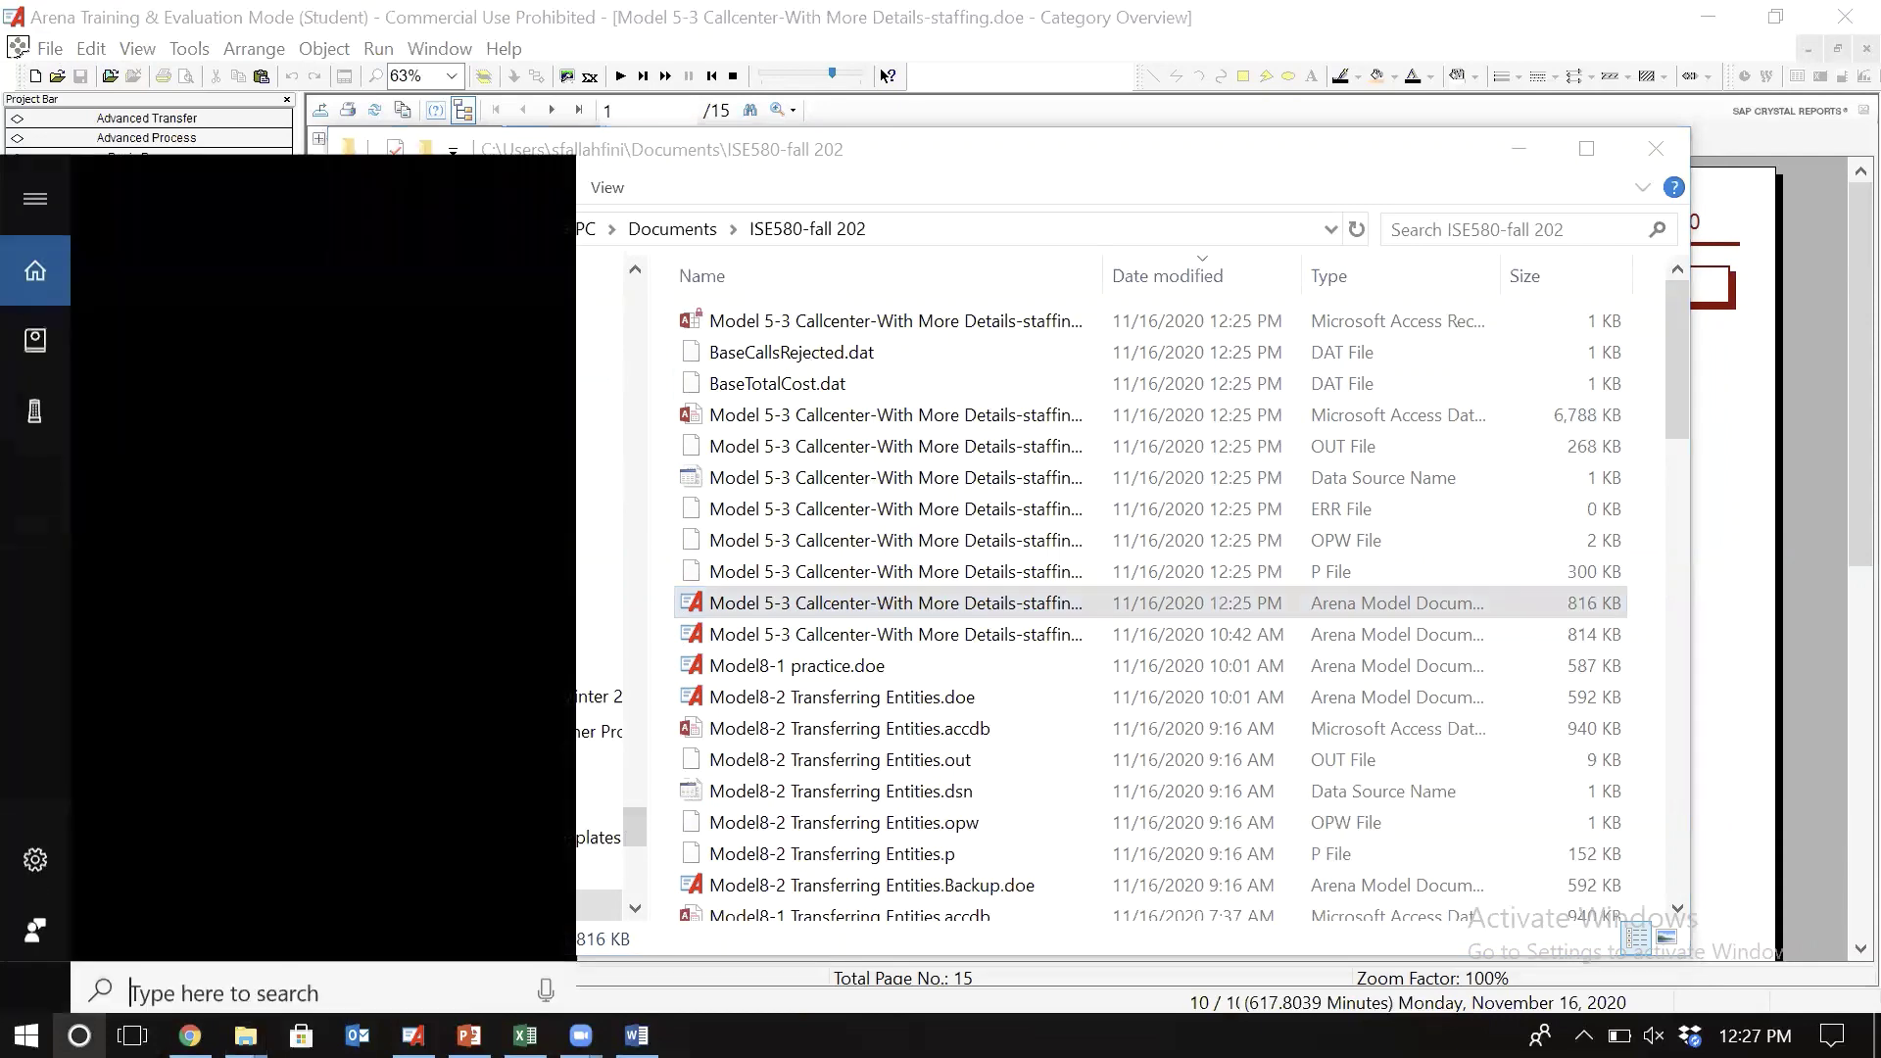
type("out")
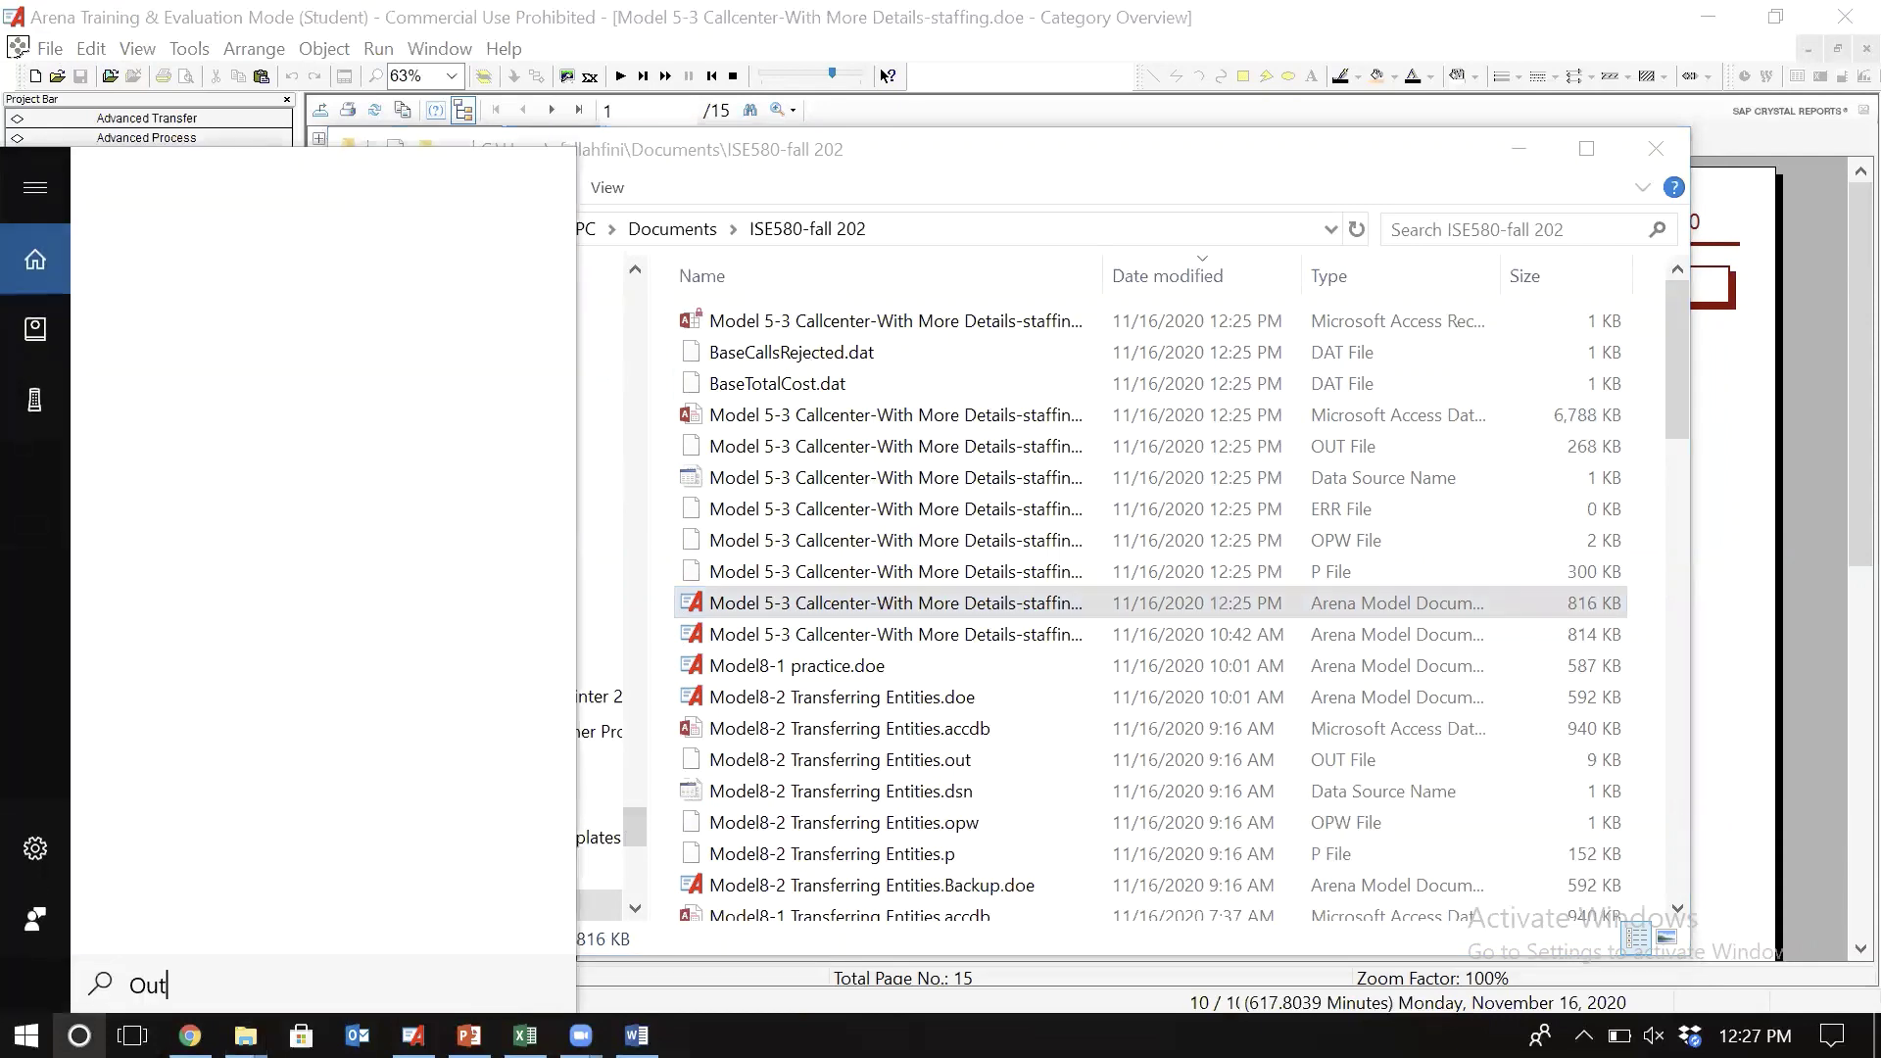
type("a")
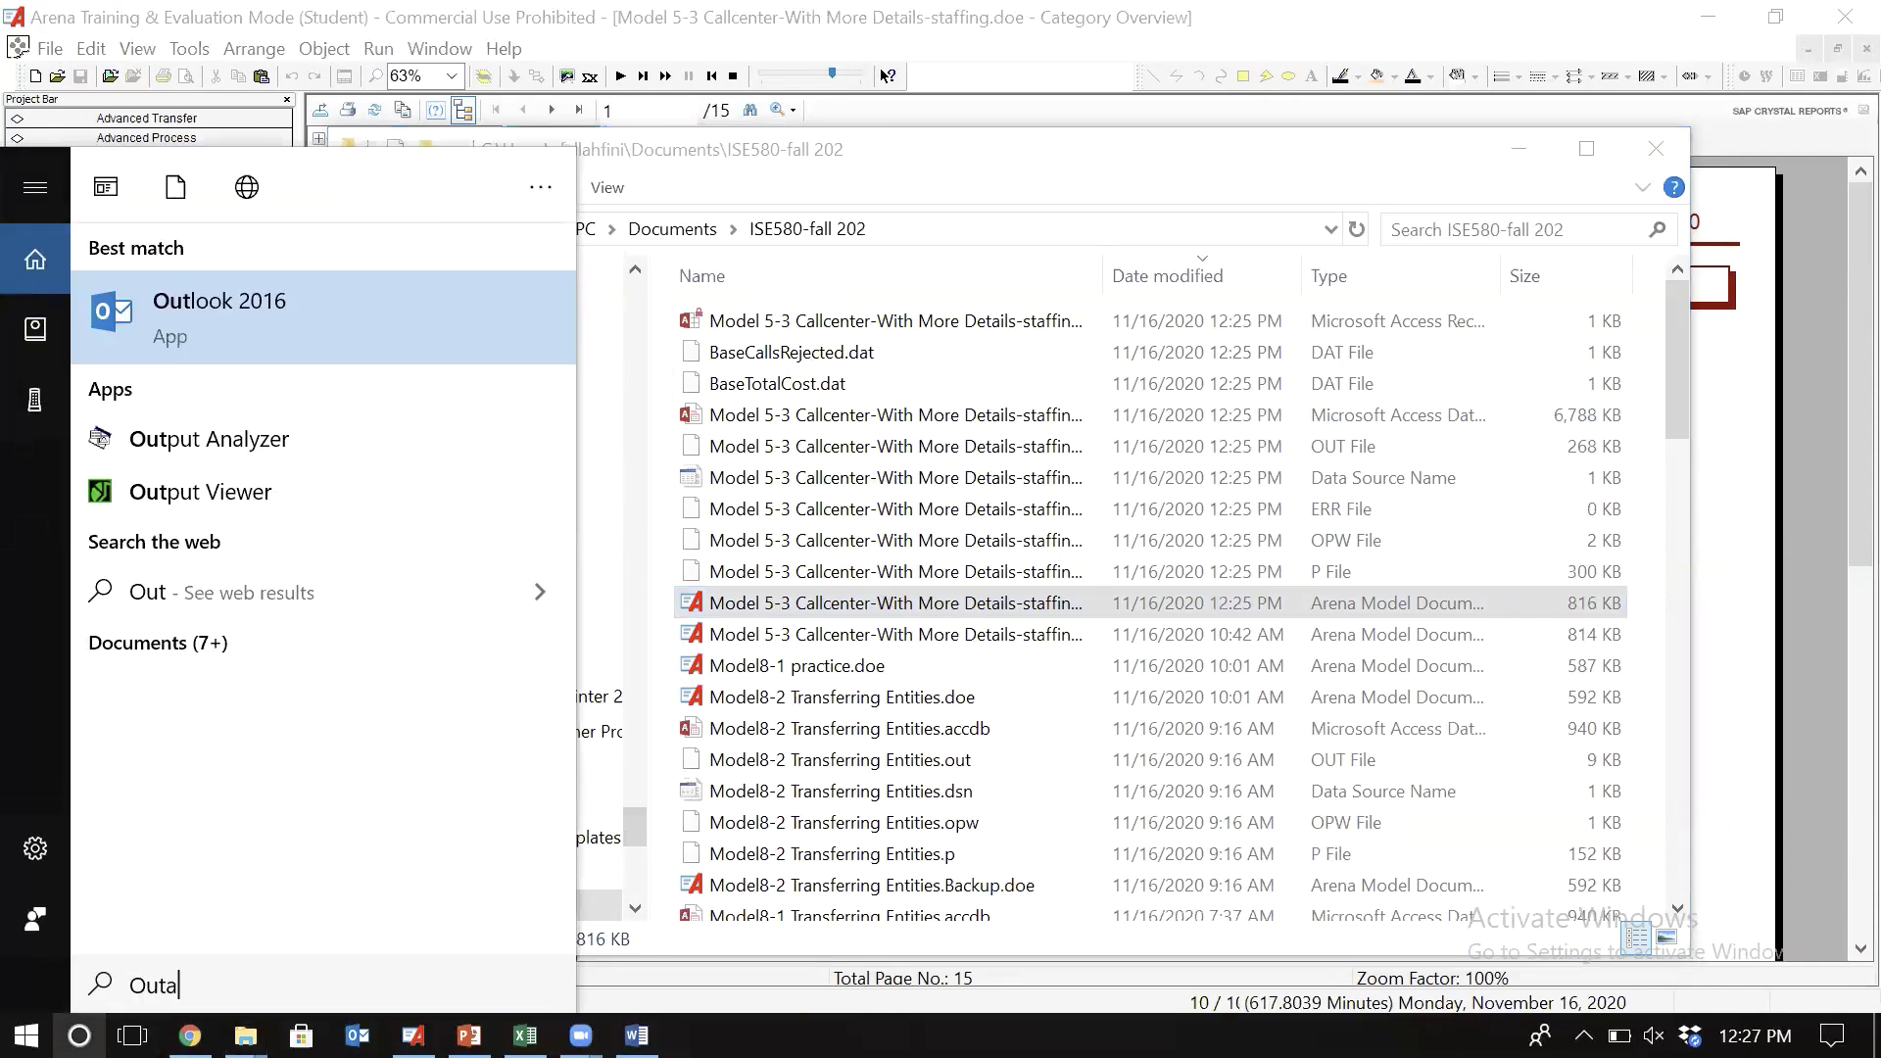
key("BackSpace")
type("put")
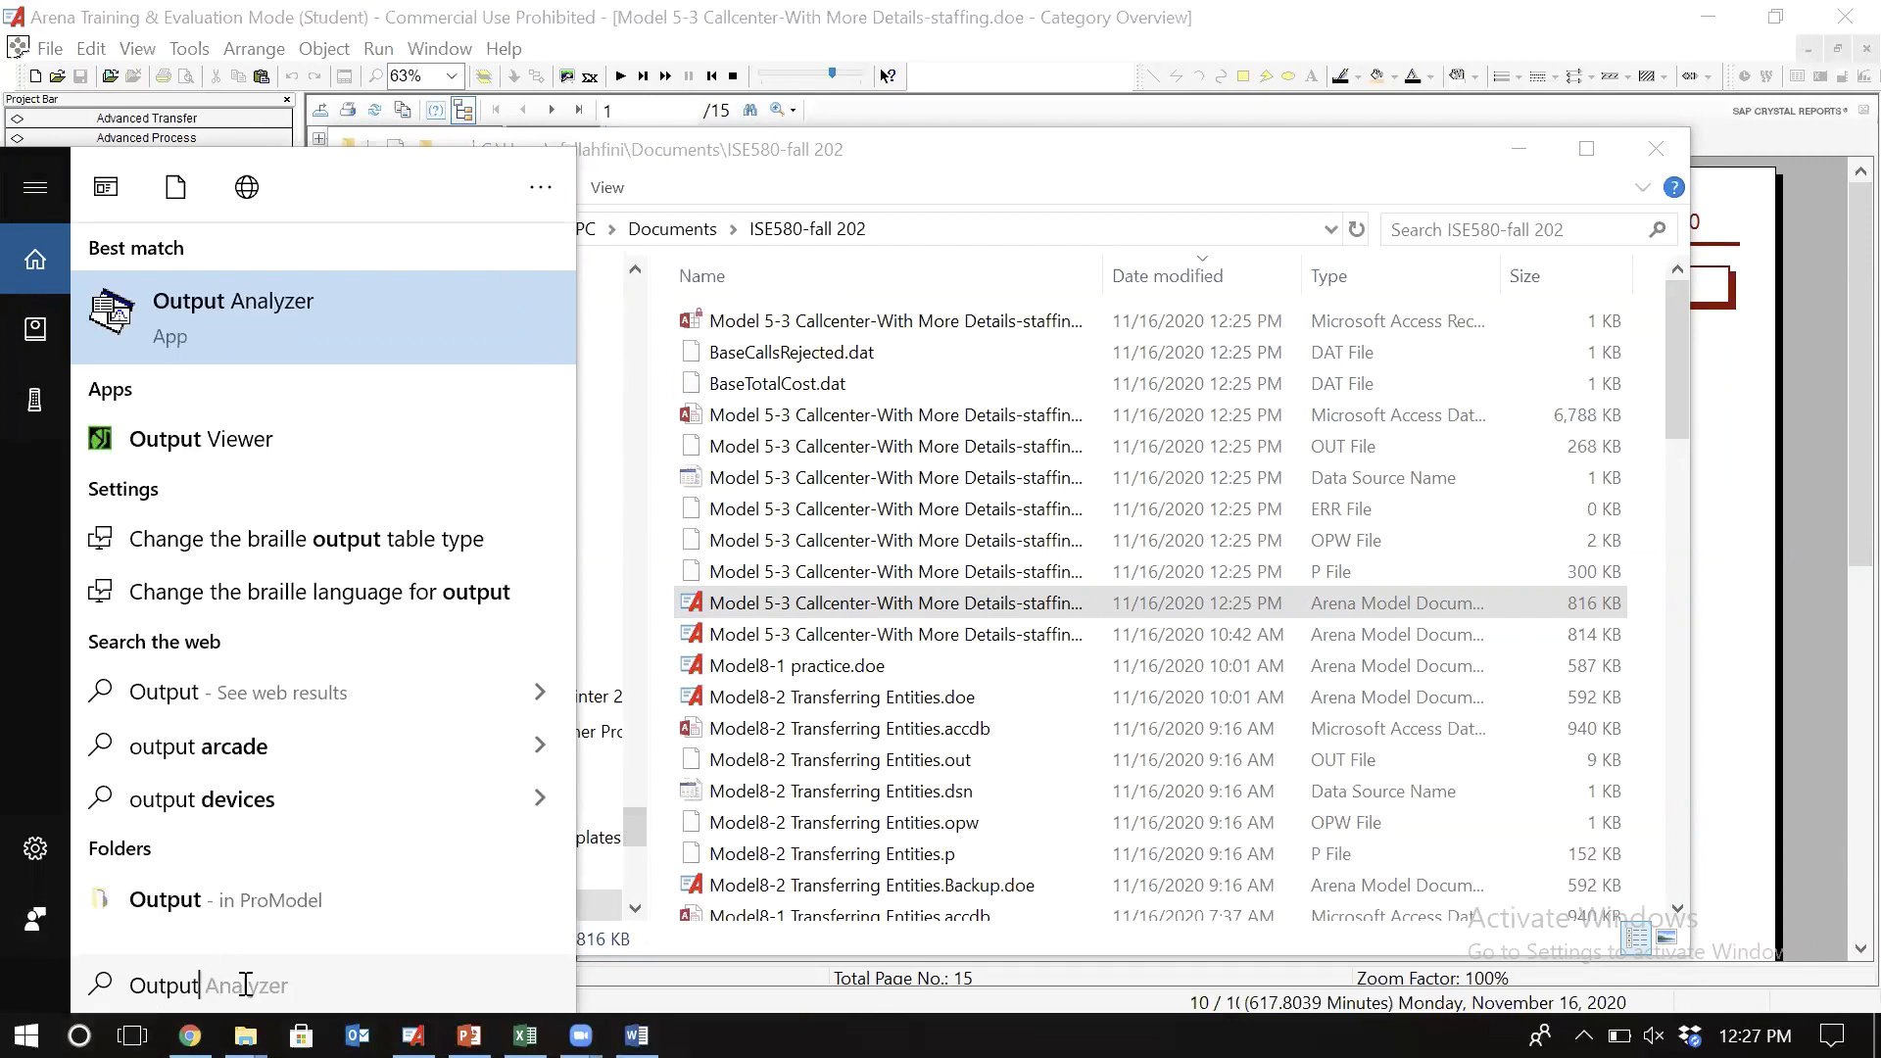
left_click(257, 314)
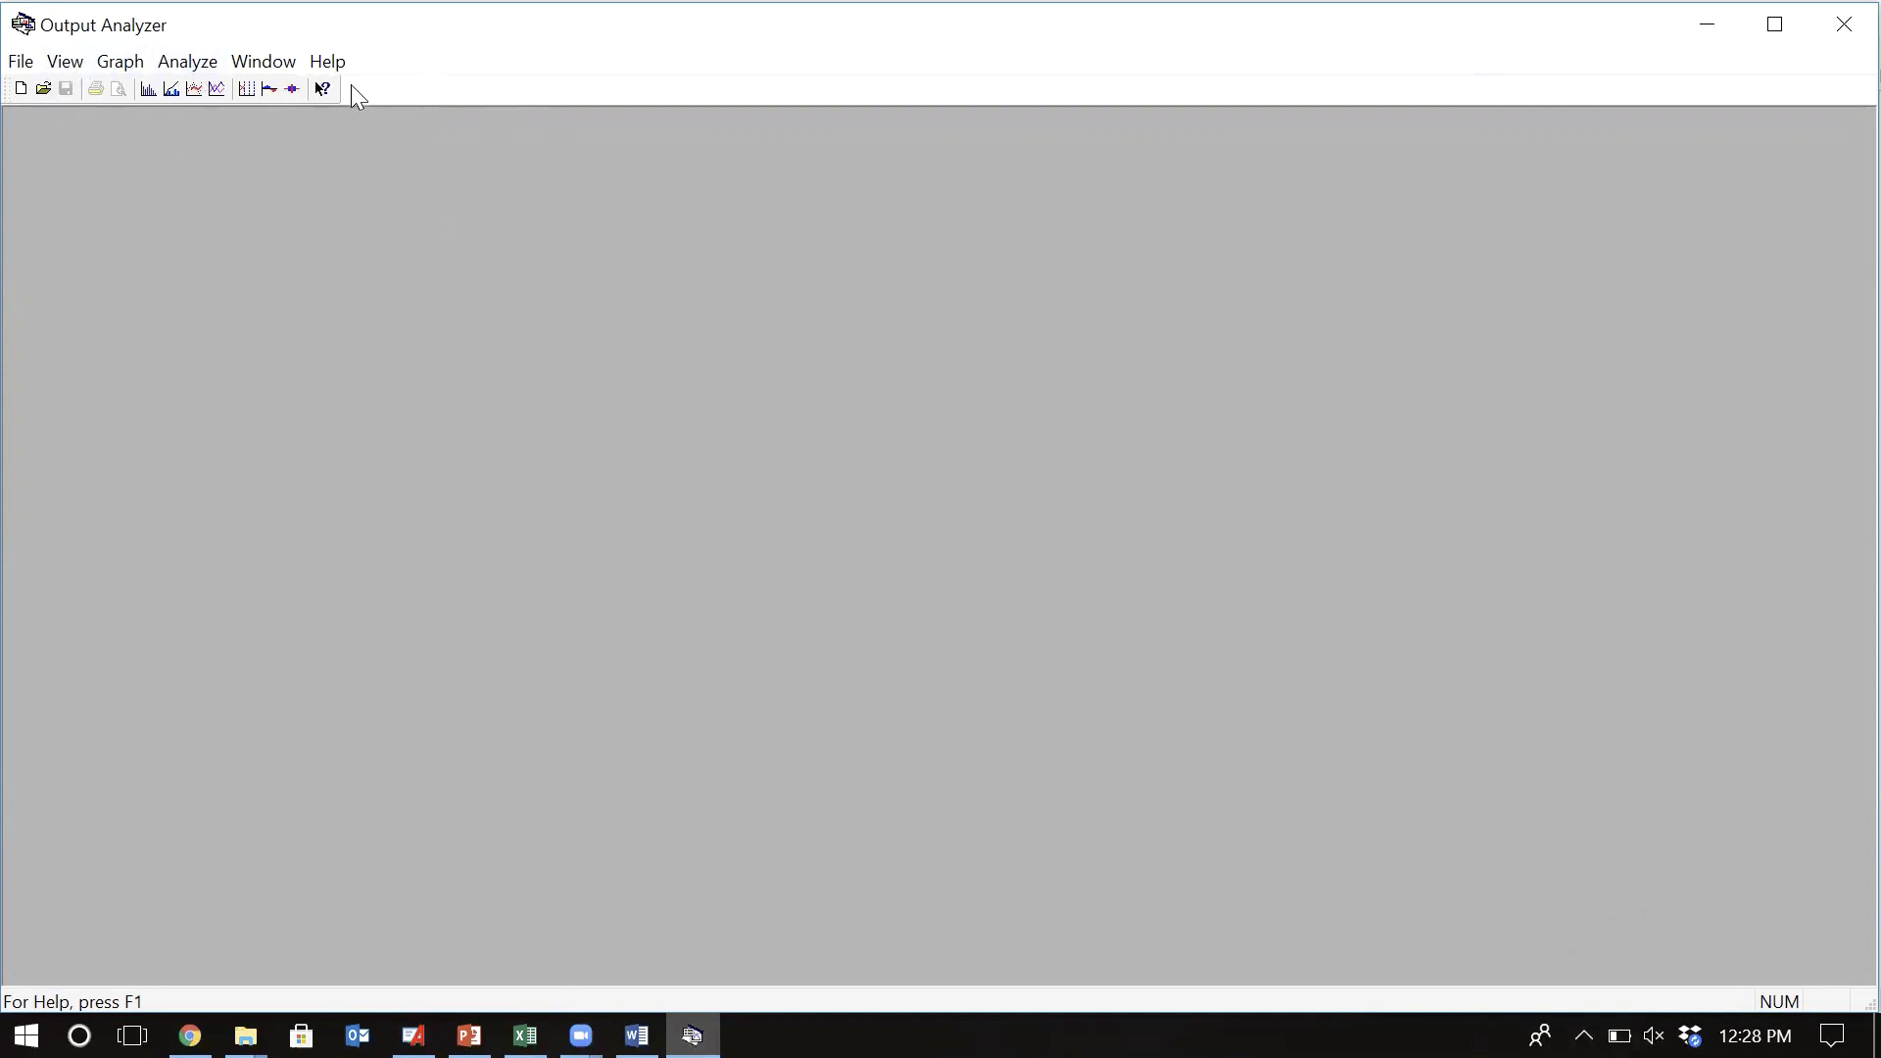
- Start a classical confidence interval on the mean and choose BaseTotalCost.dat from the ISE580-fall 202 folder as the data file
left_click(132, 65)
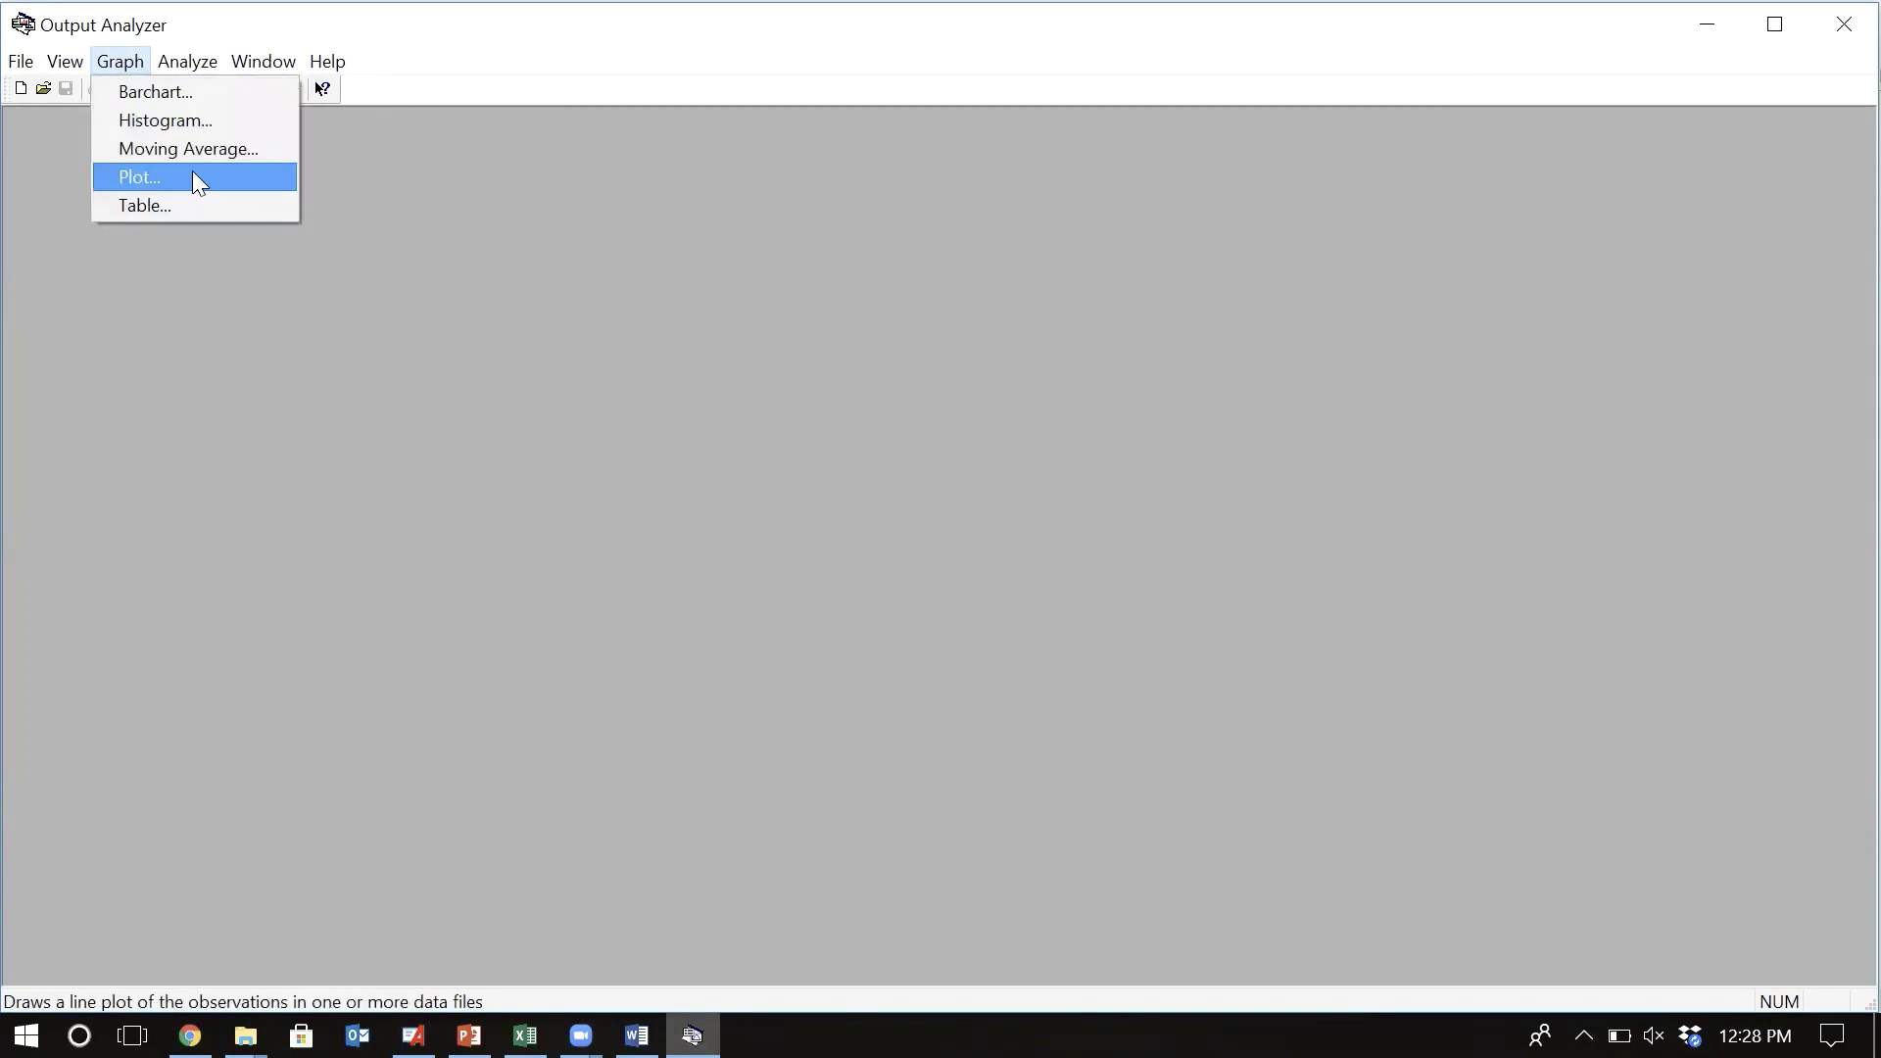
mouse_move(179, 74)
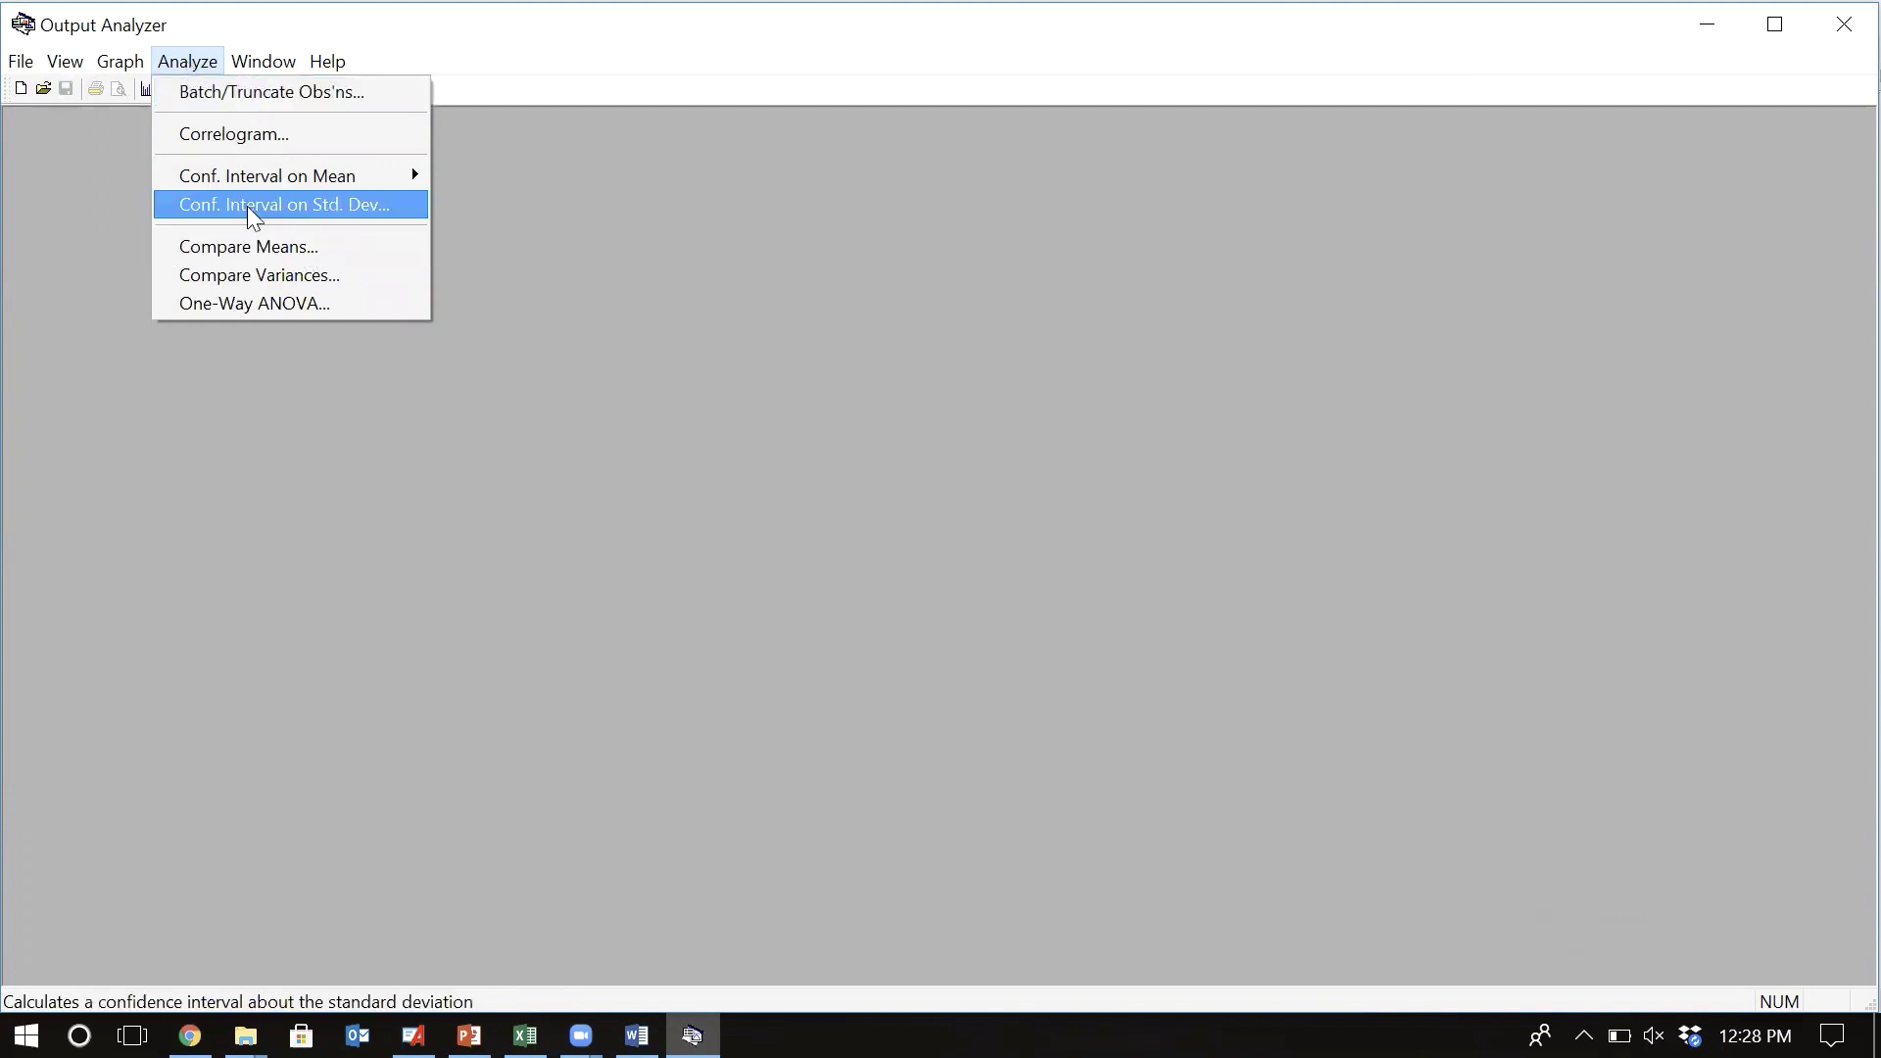
mouse_move(278, 184)
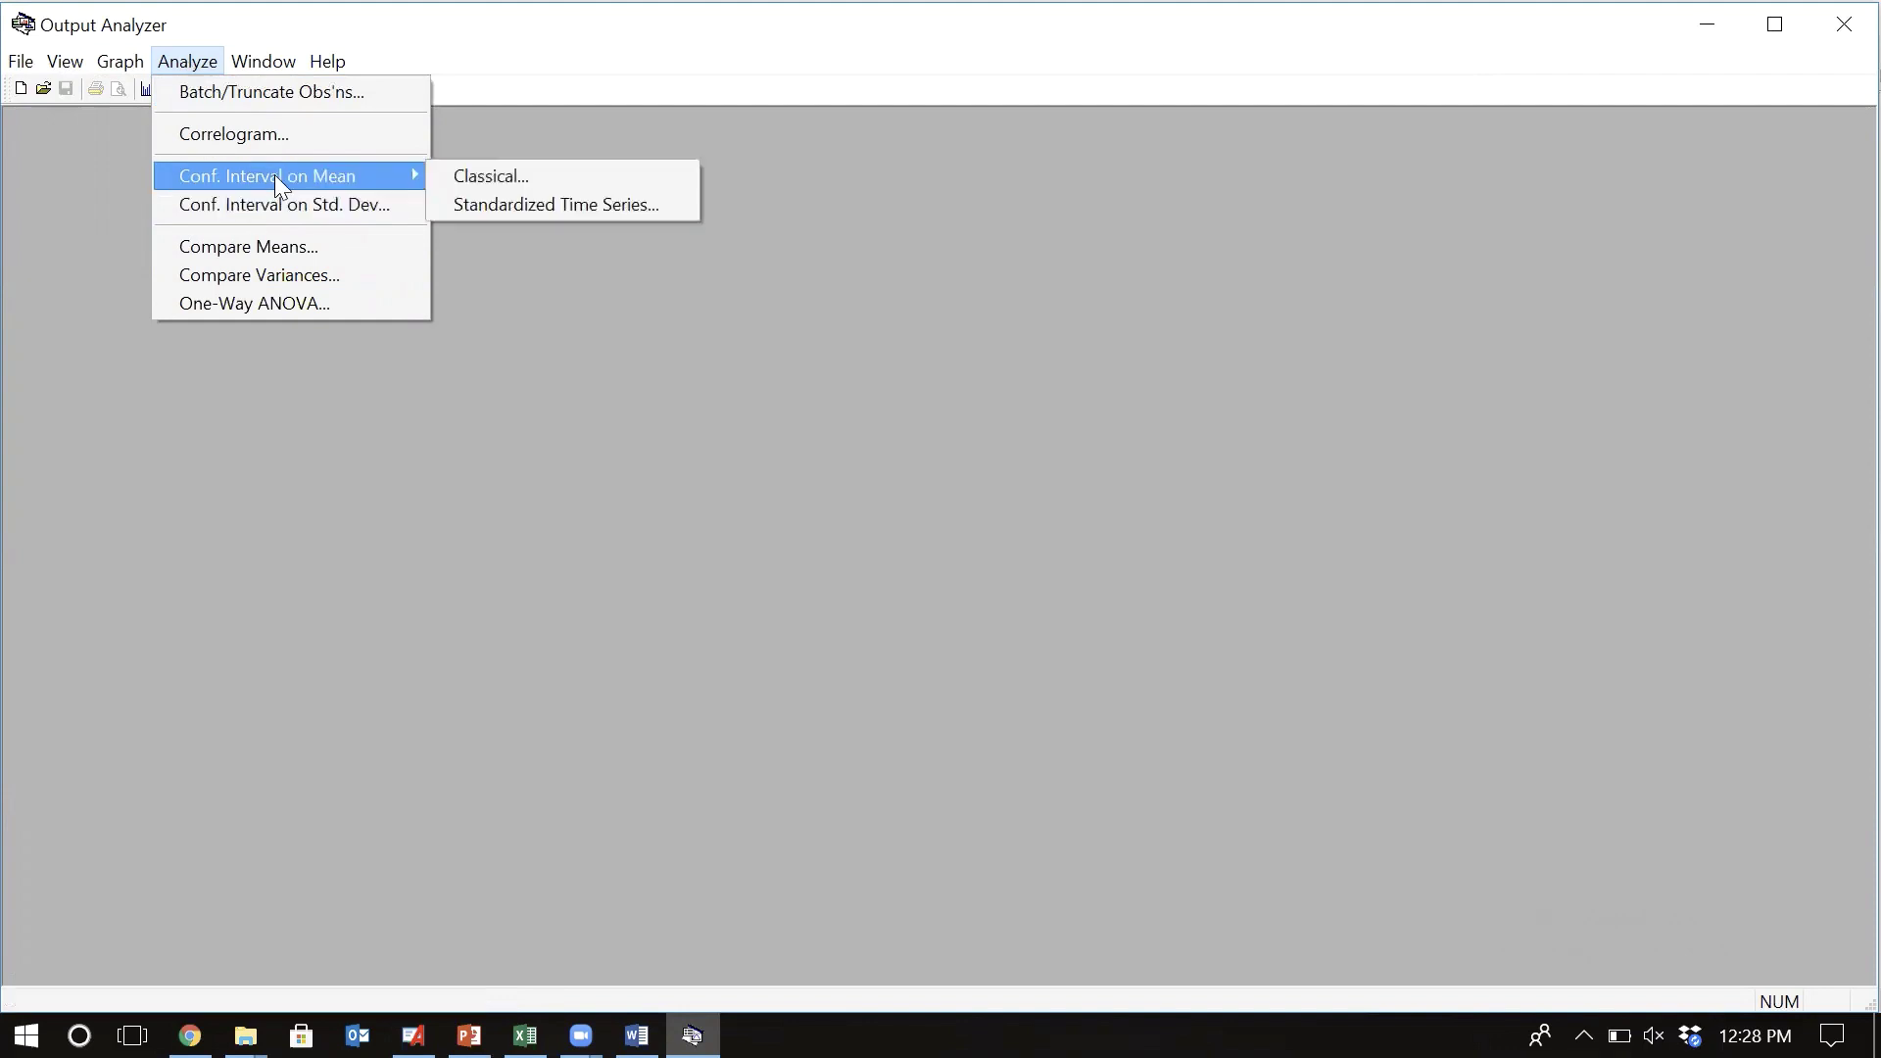
left_click(490, 186)
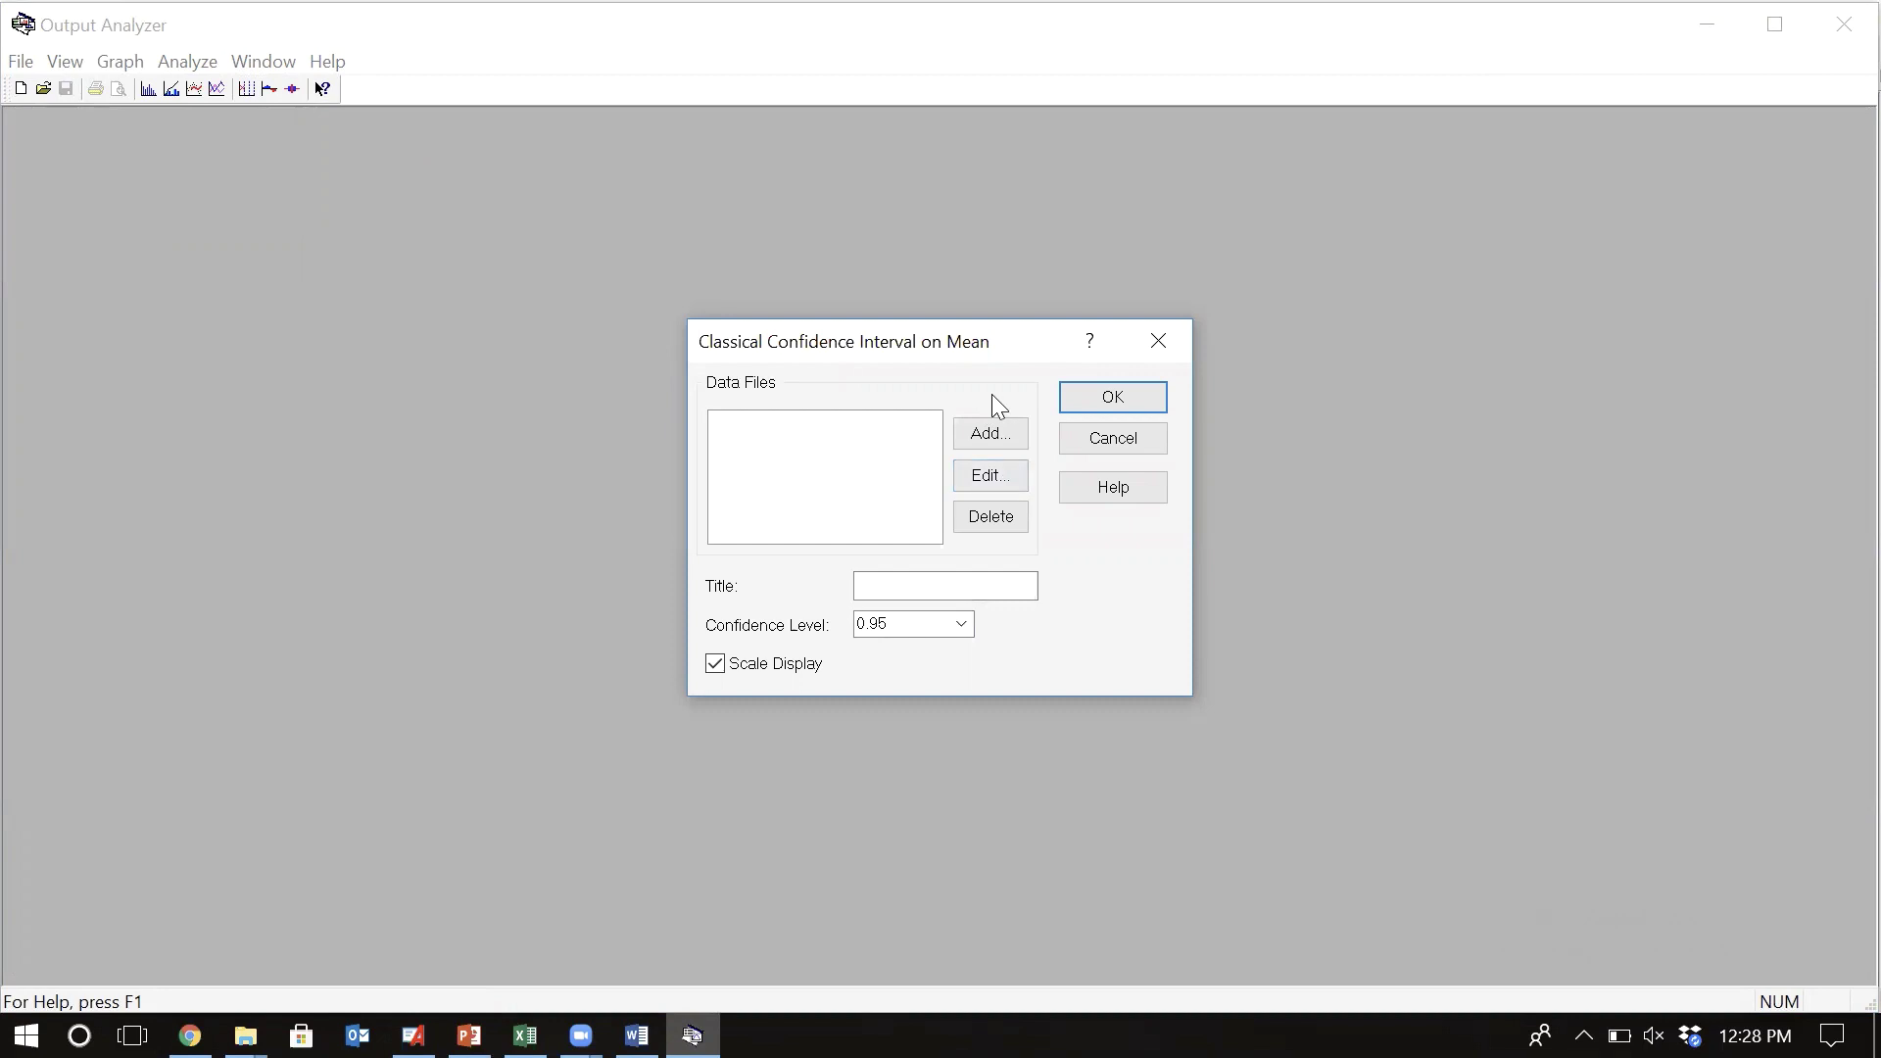
left_click(993, 434)
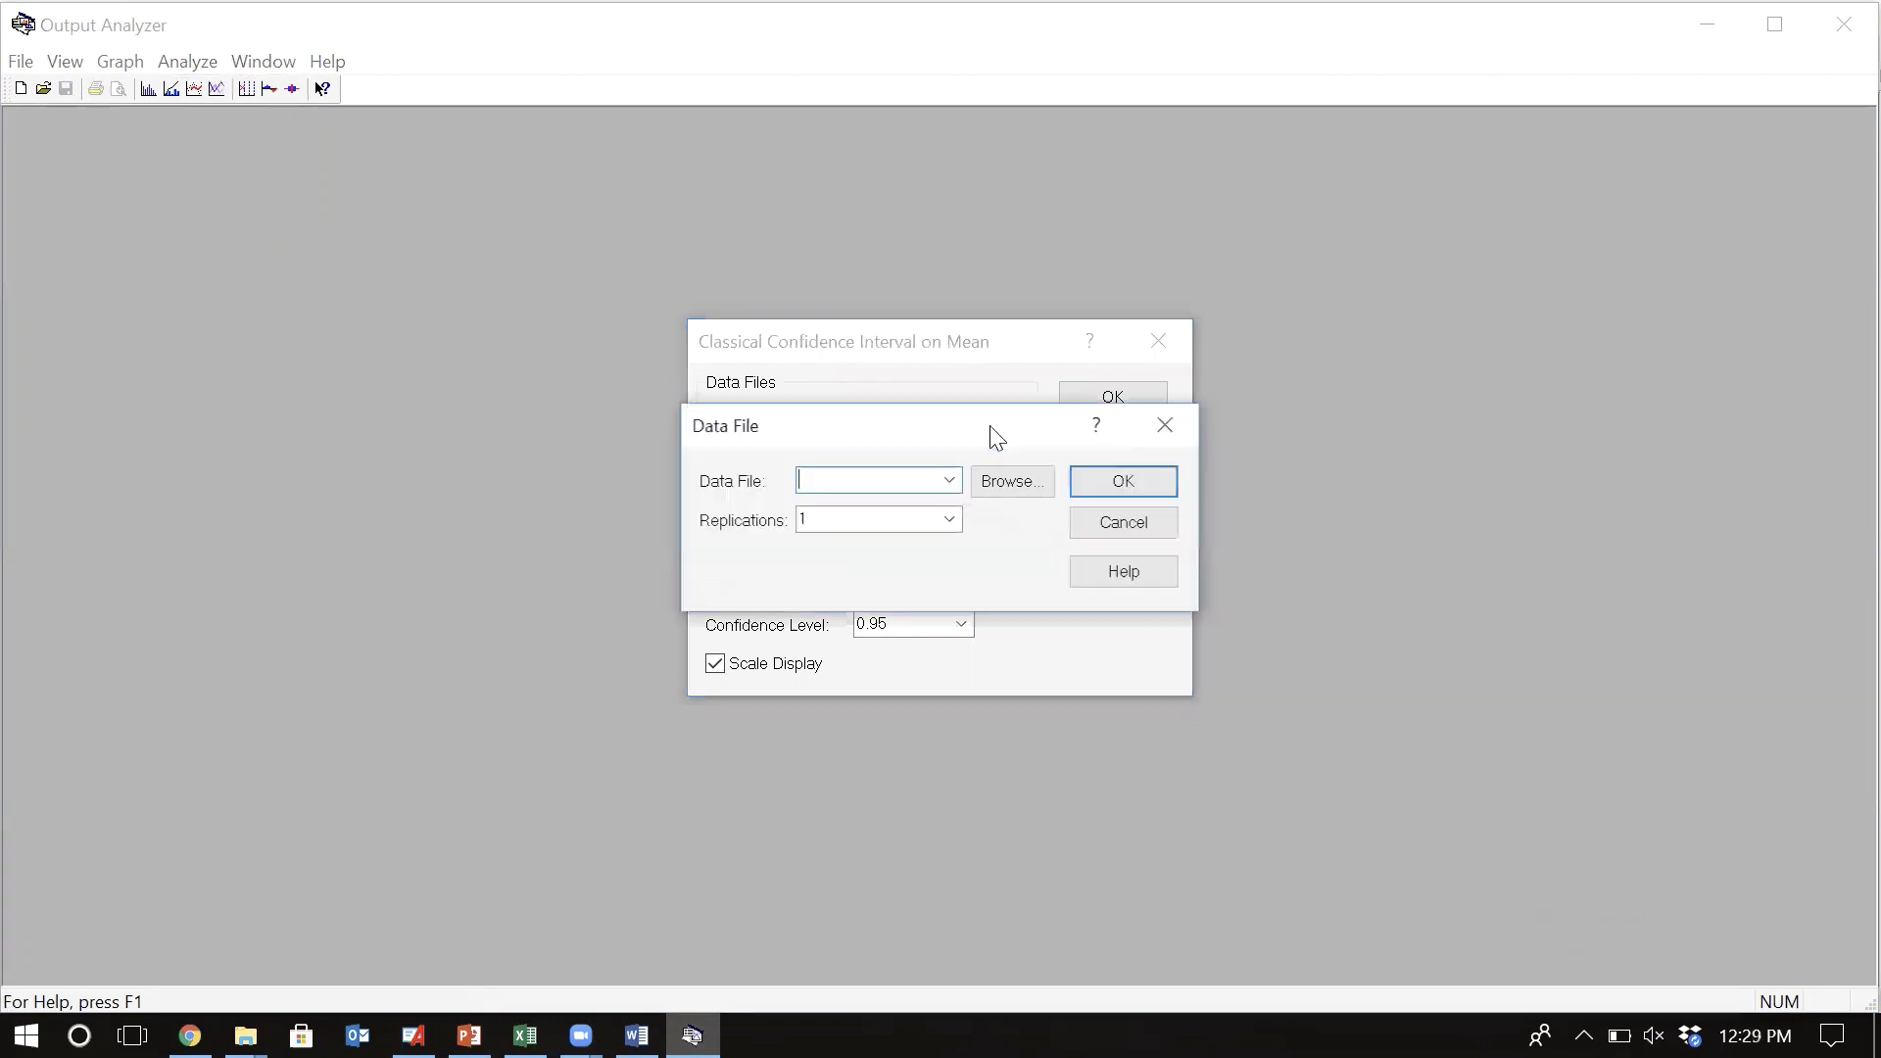
left_click(1156, 439)
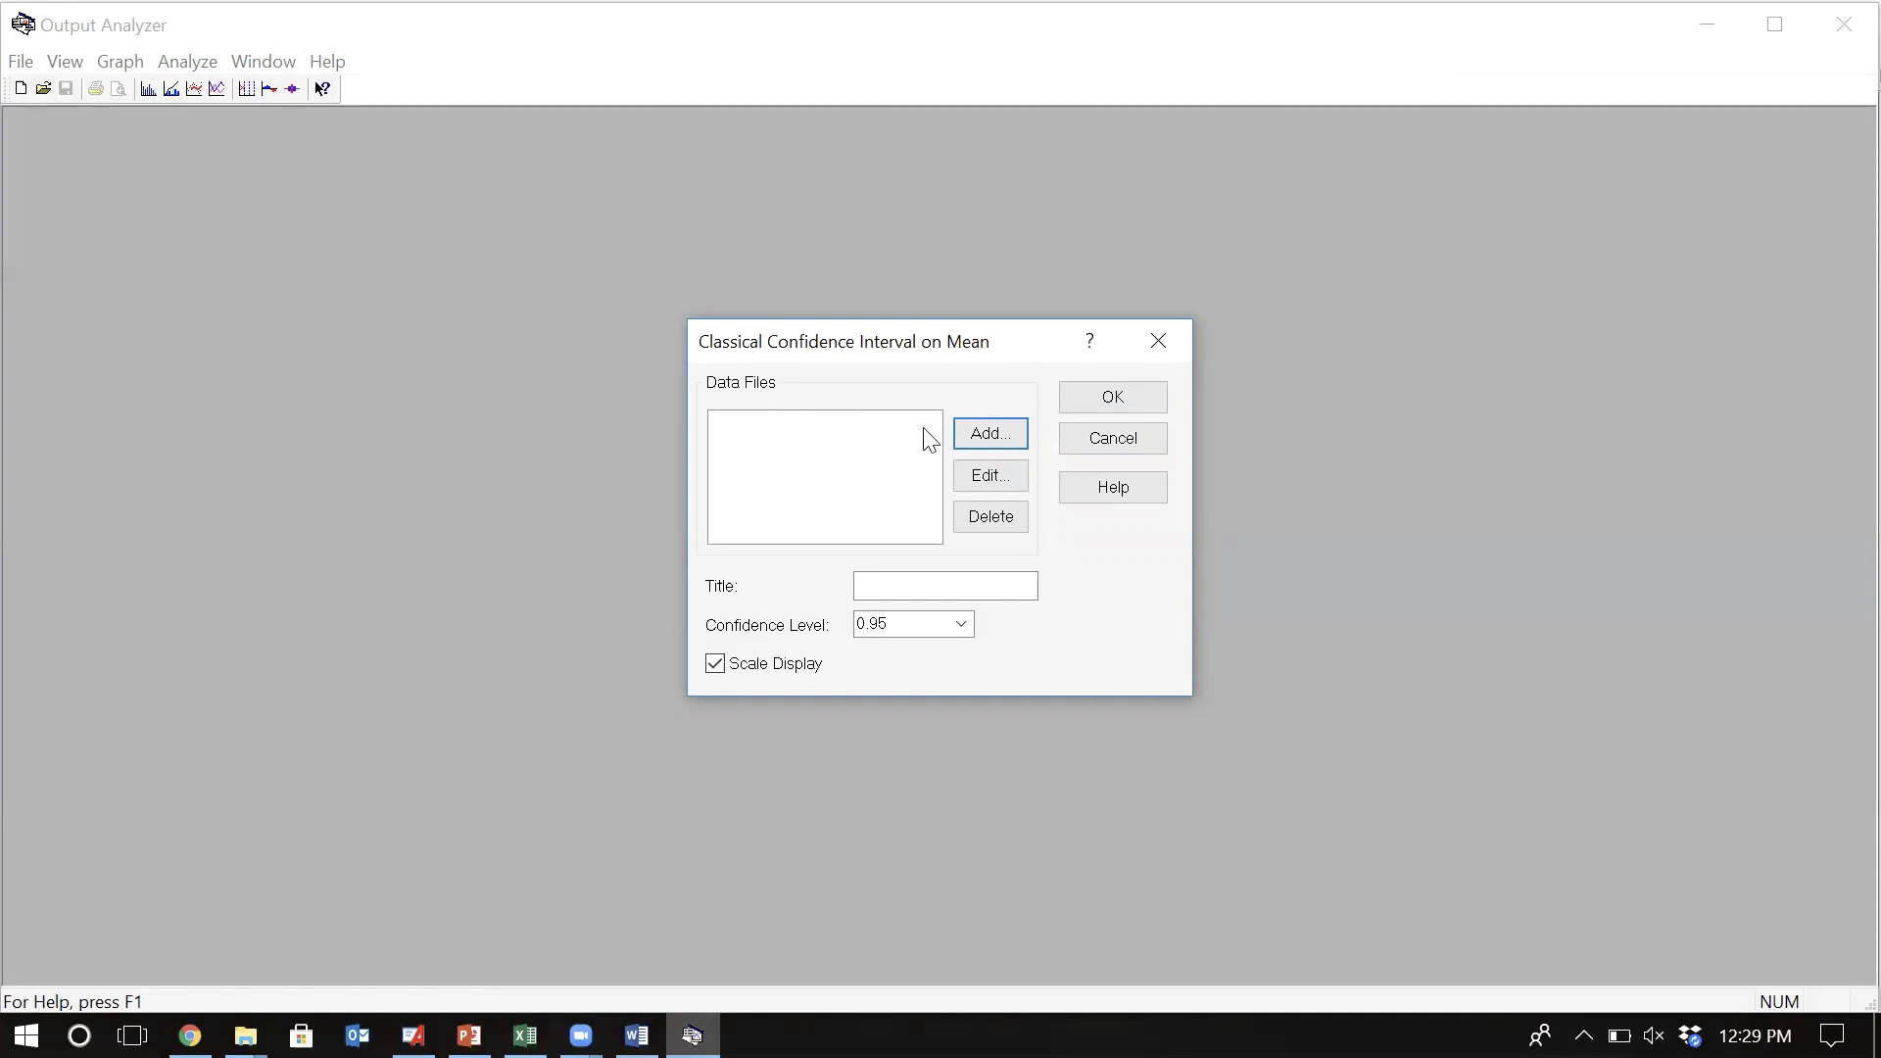
left_click(987, 434)
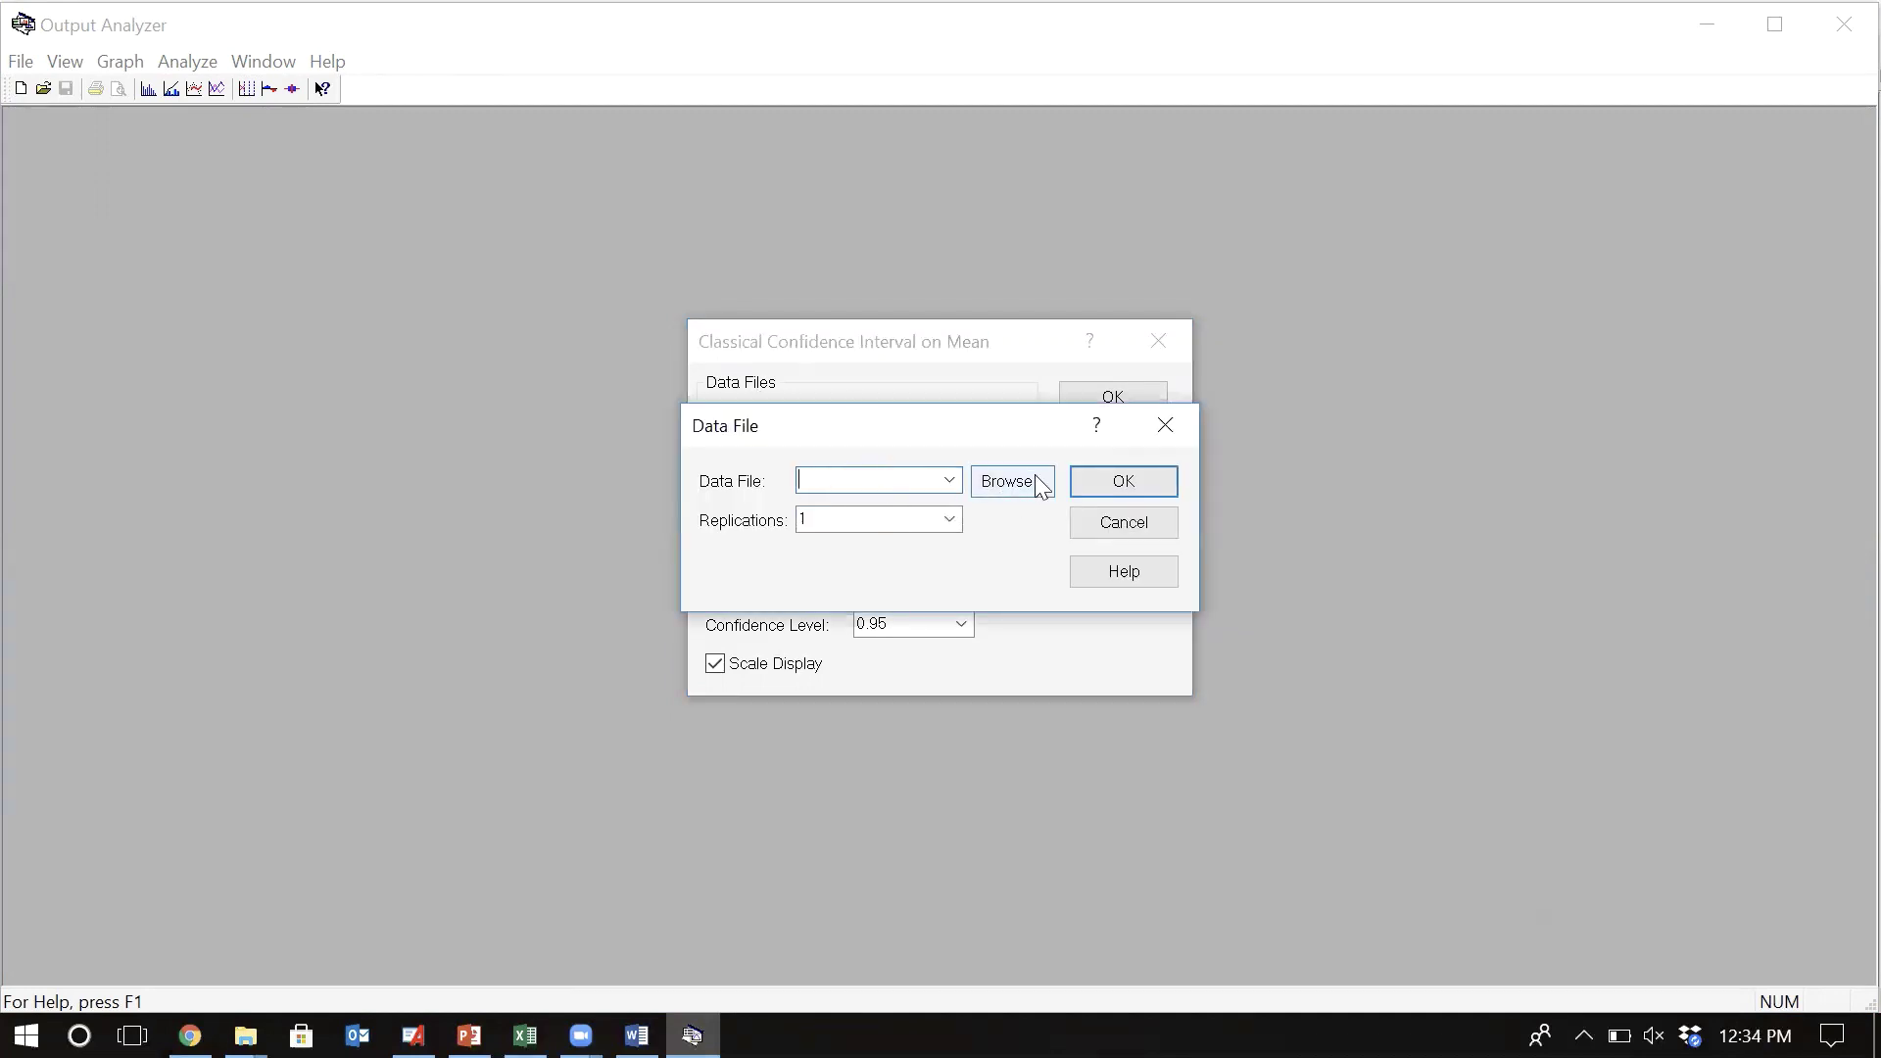
left_click(1009, 481)
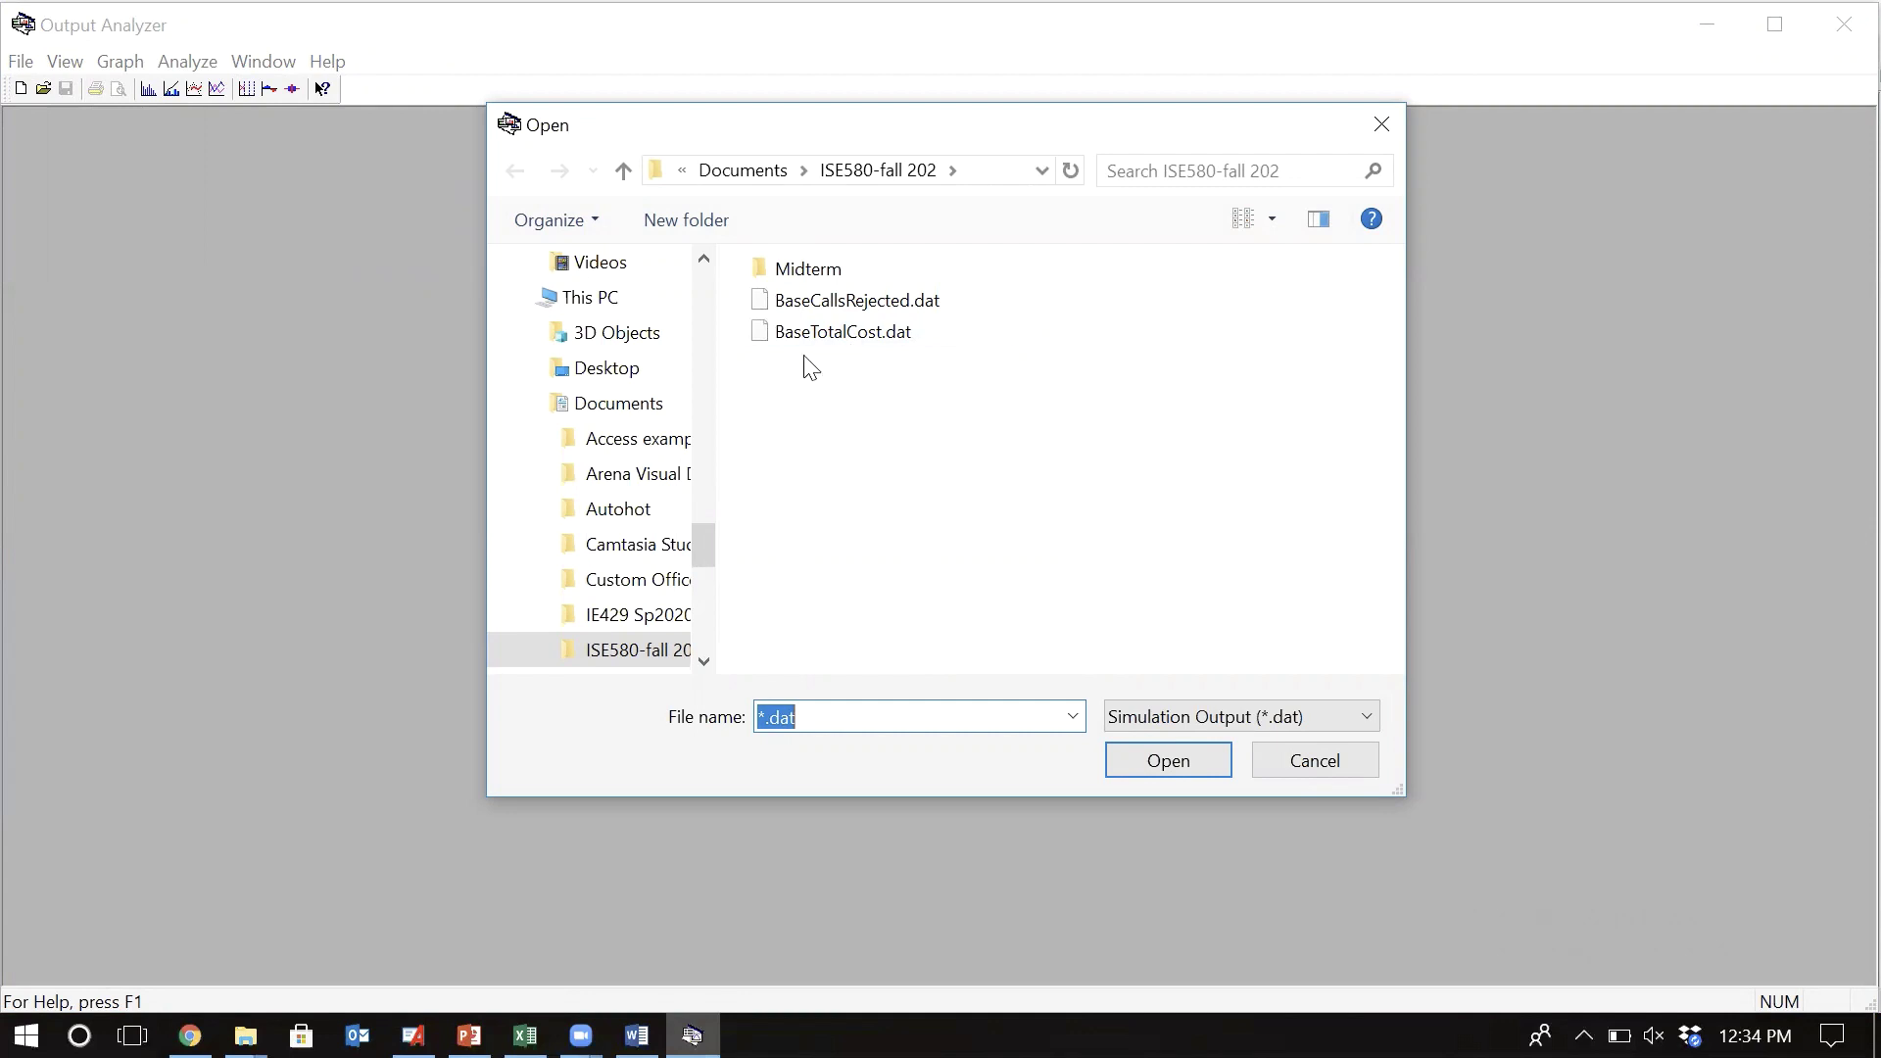
double_click(872, 333)
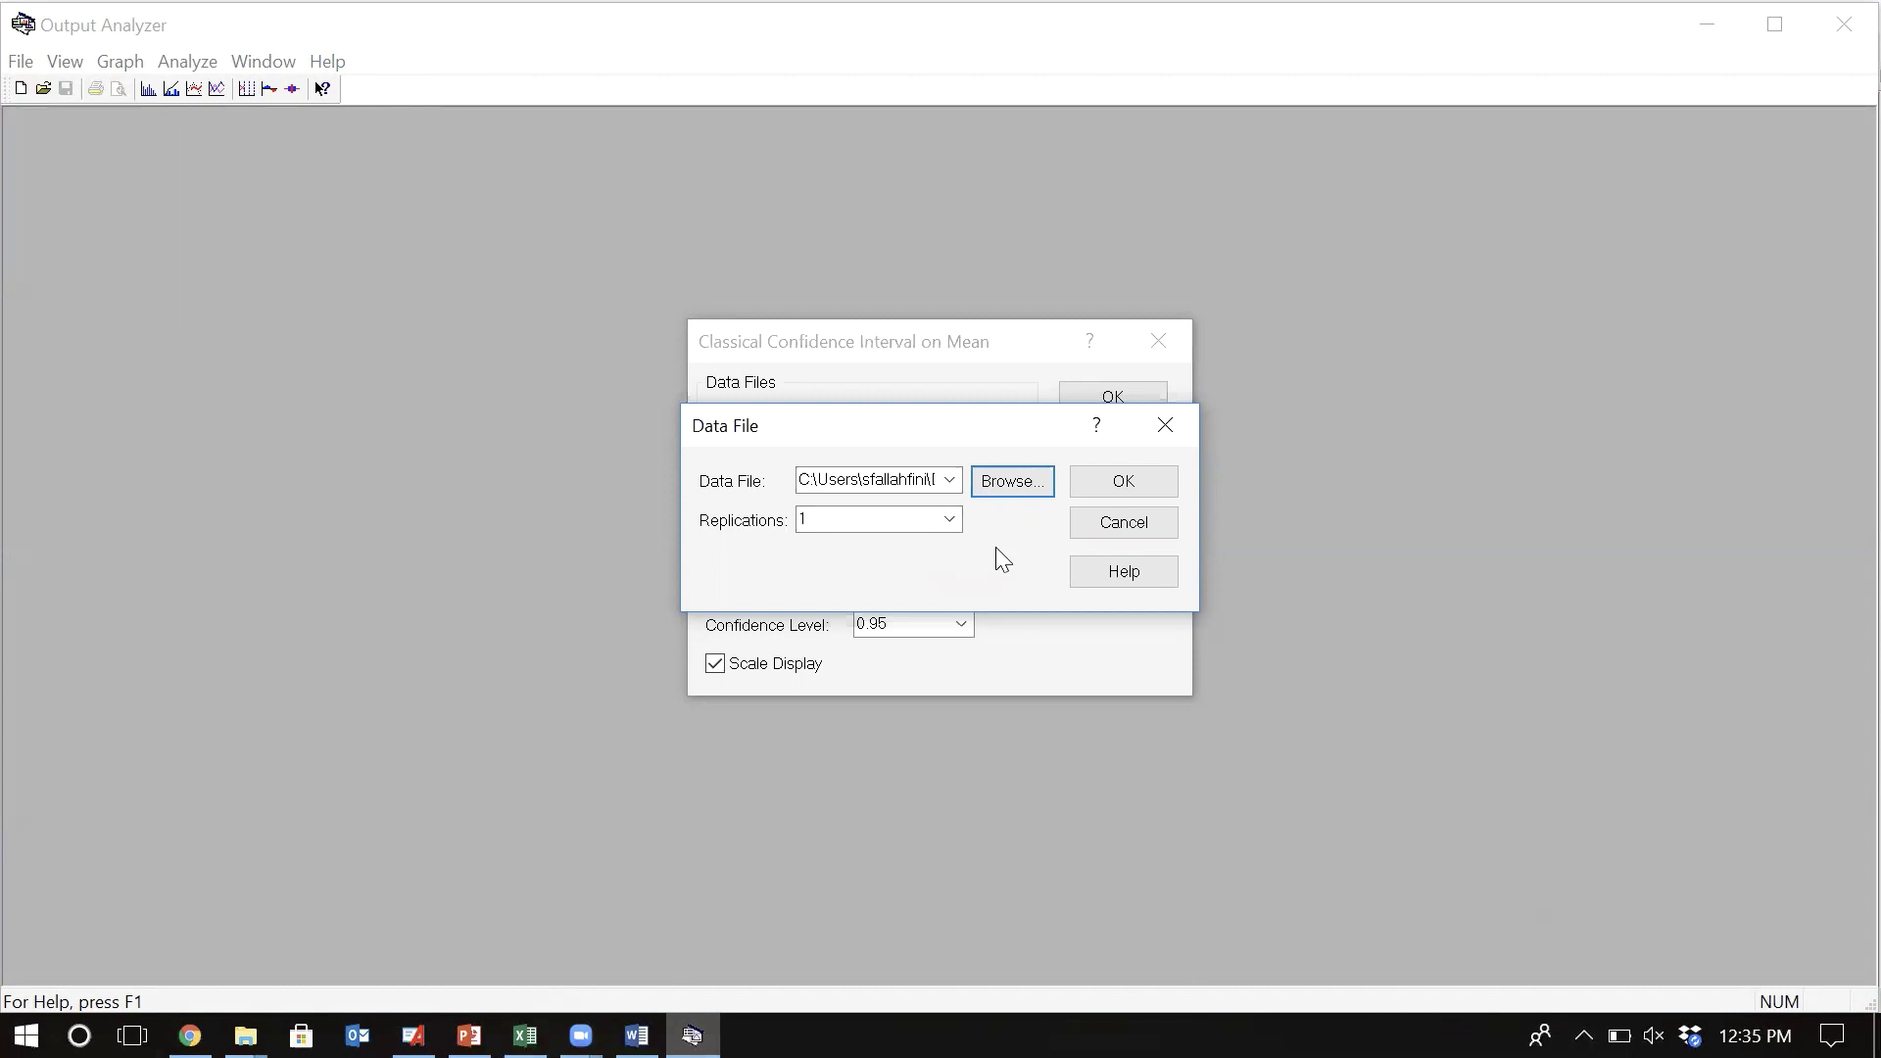
- Set the replications of BaseTotalCost.dat to Lumped and add the file to the confidence interval analysis
left_click(948, 519)
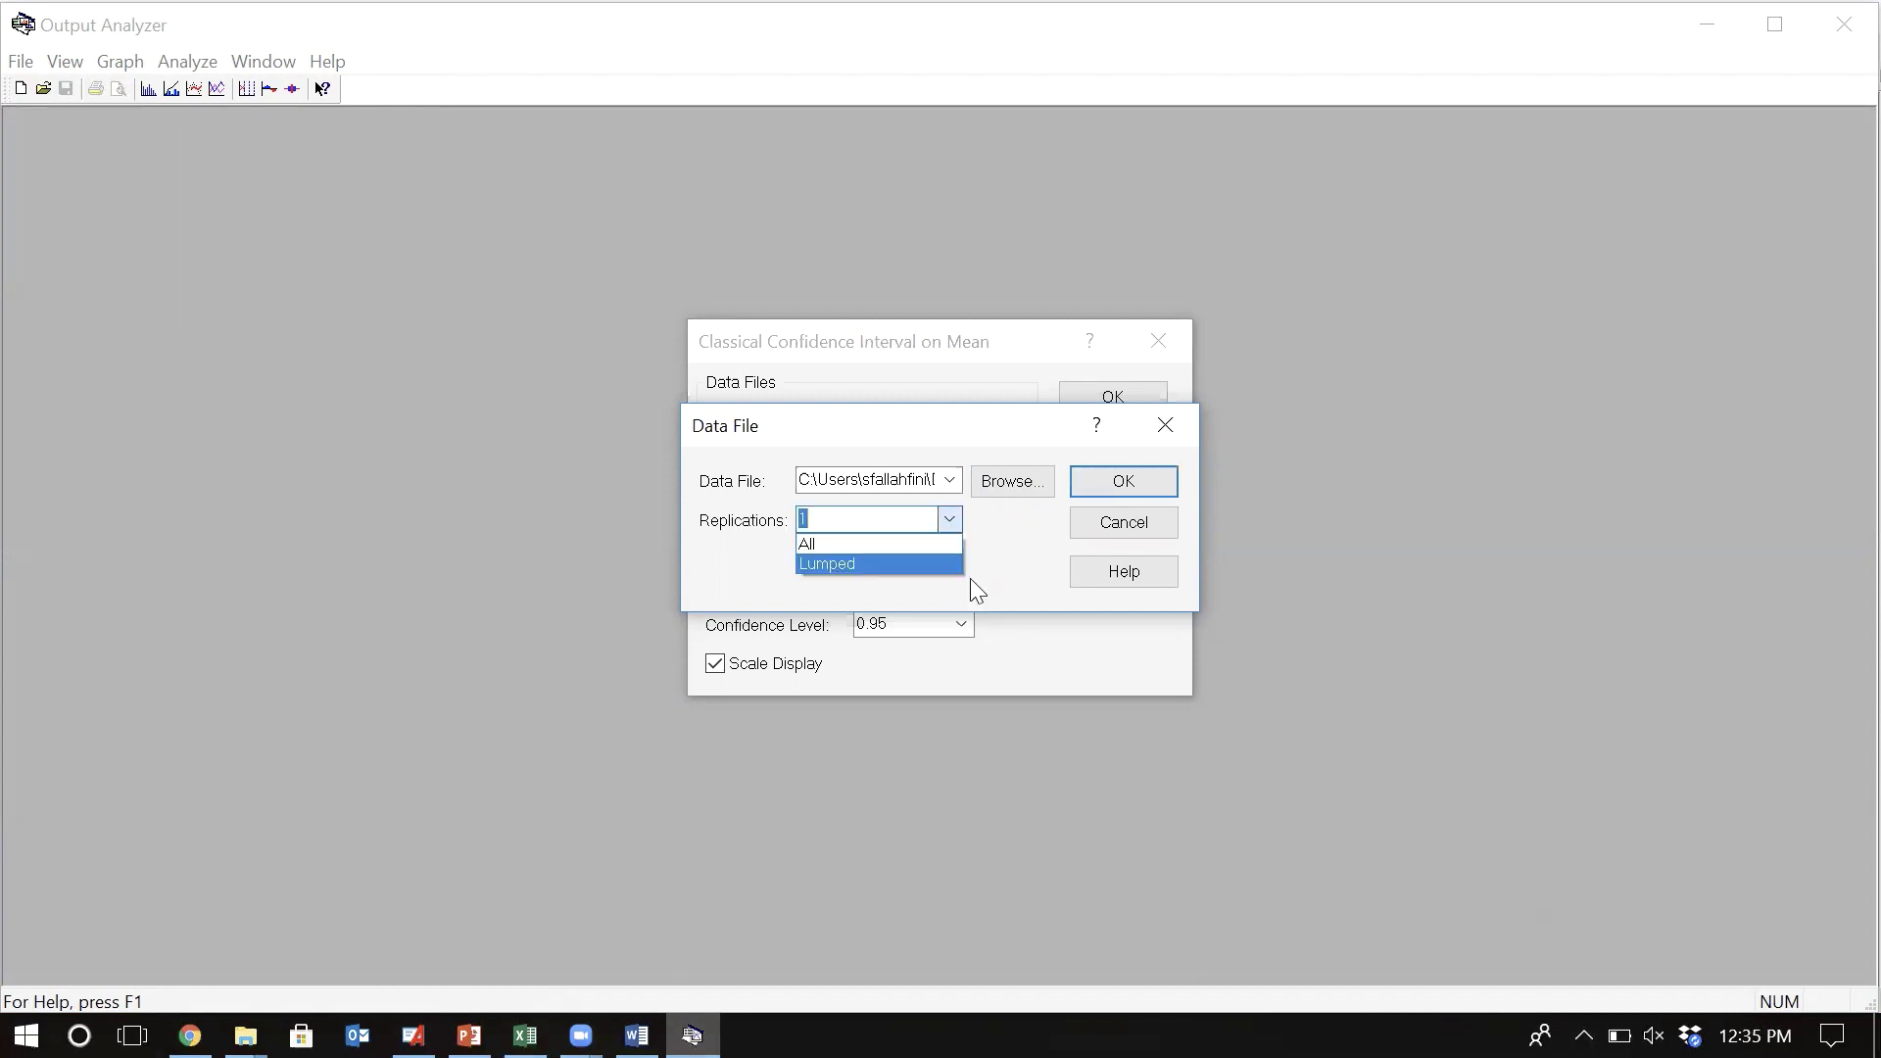
left_click(970, 578)
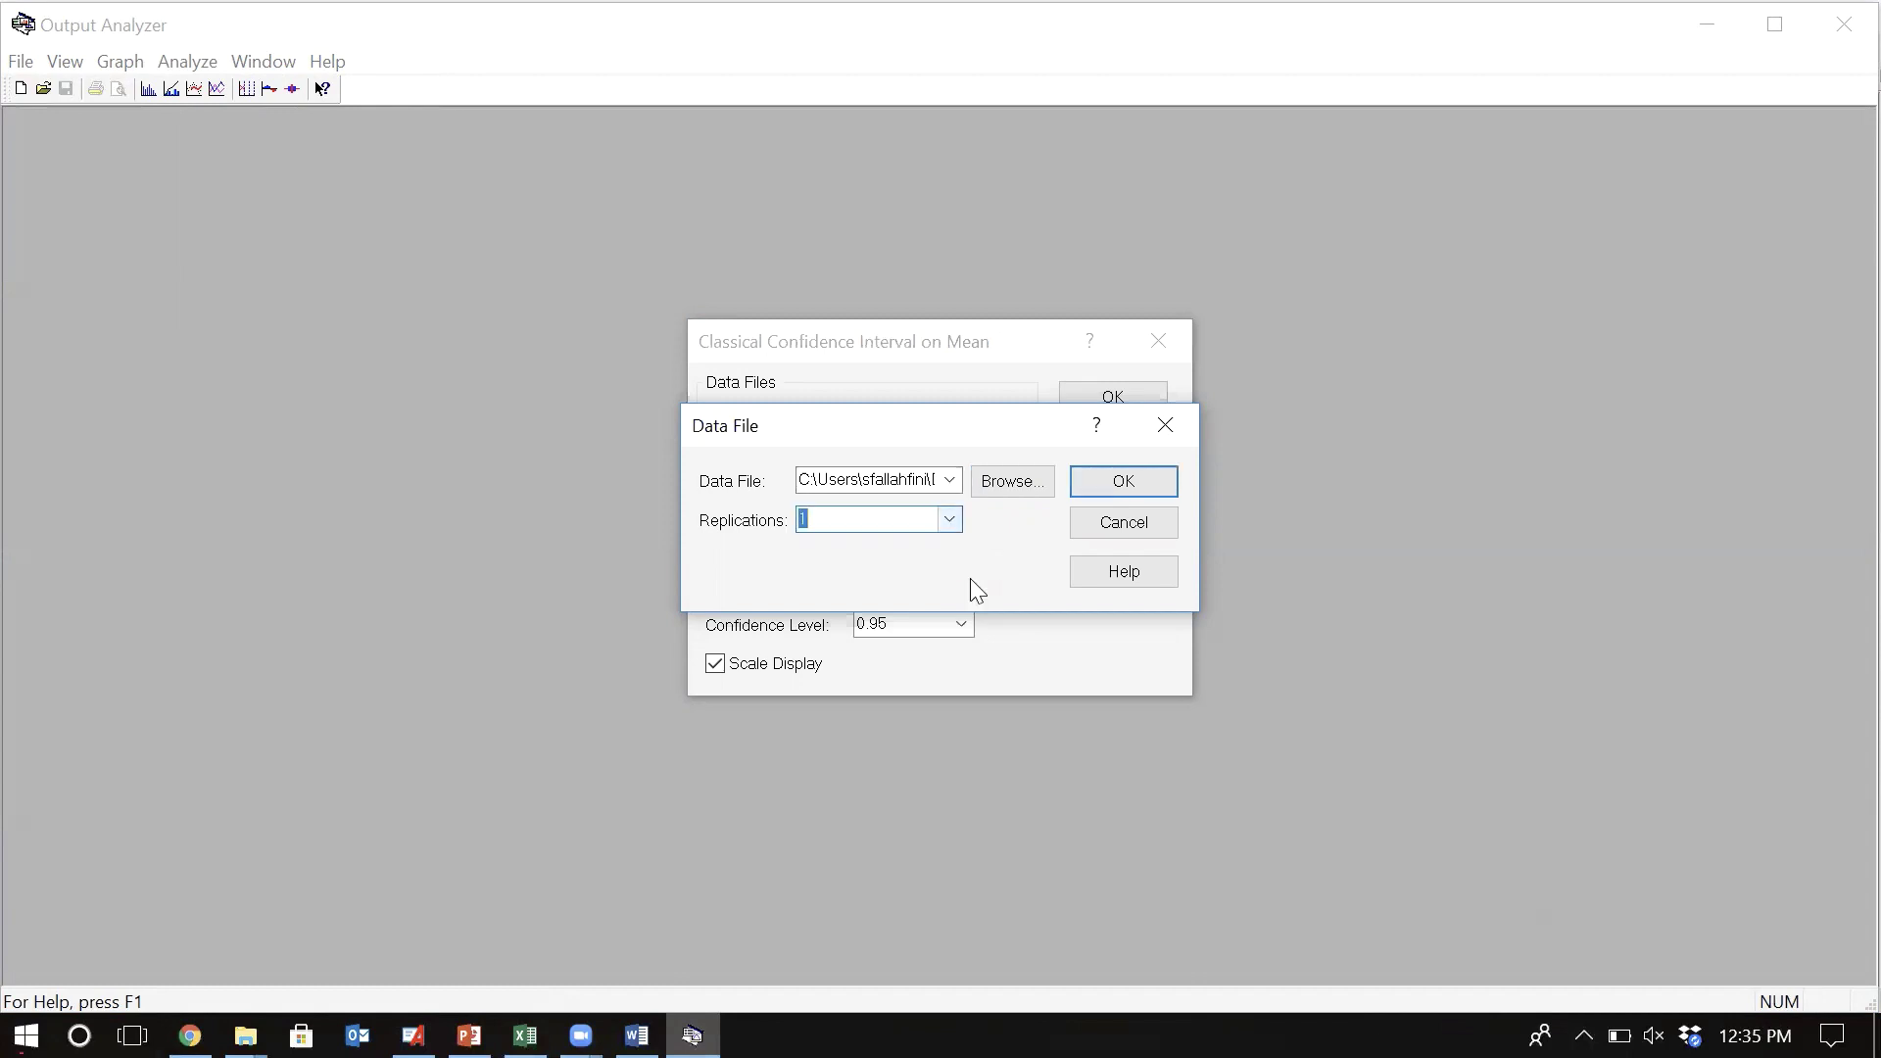
left_click(956, 519)
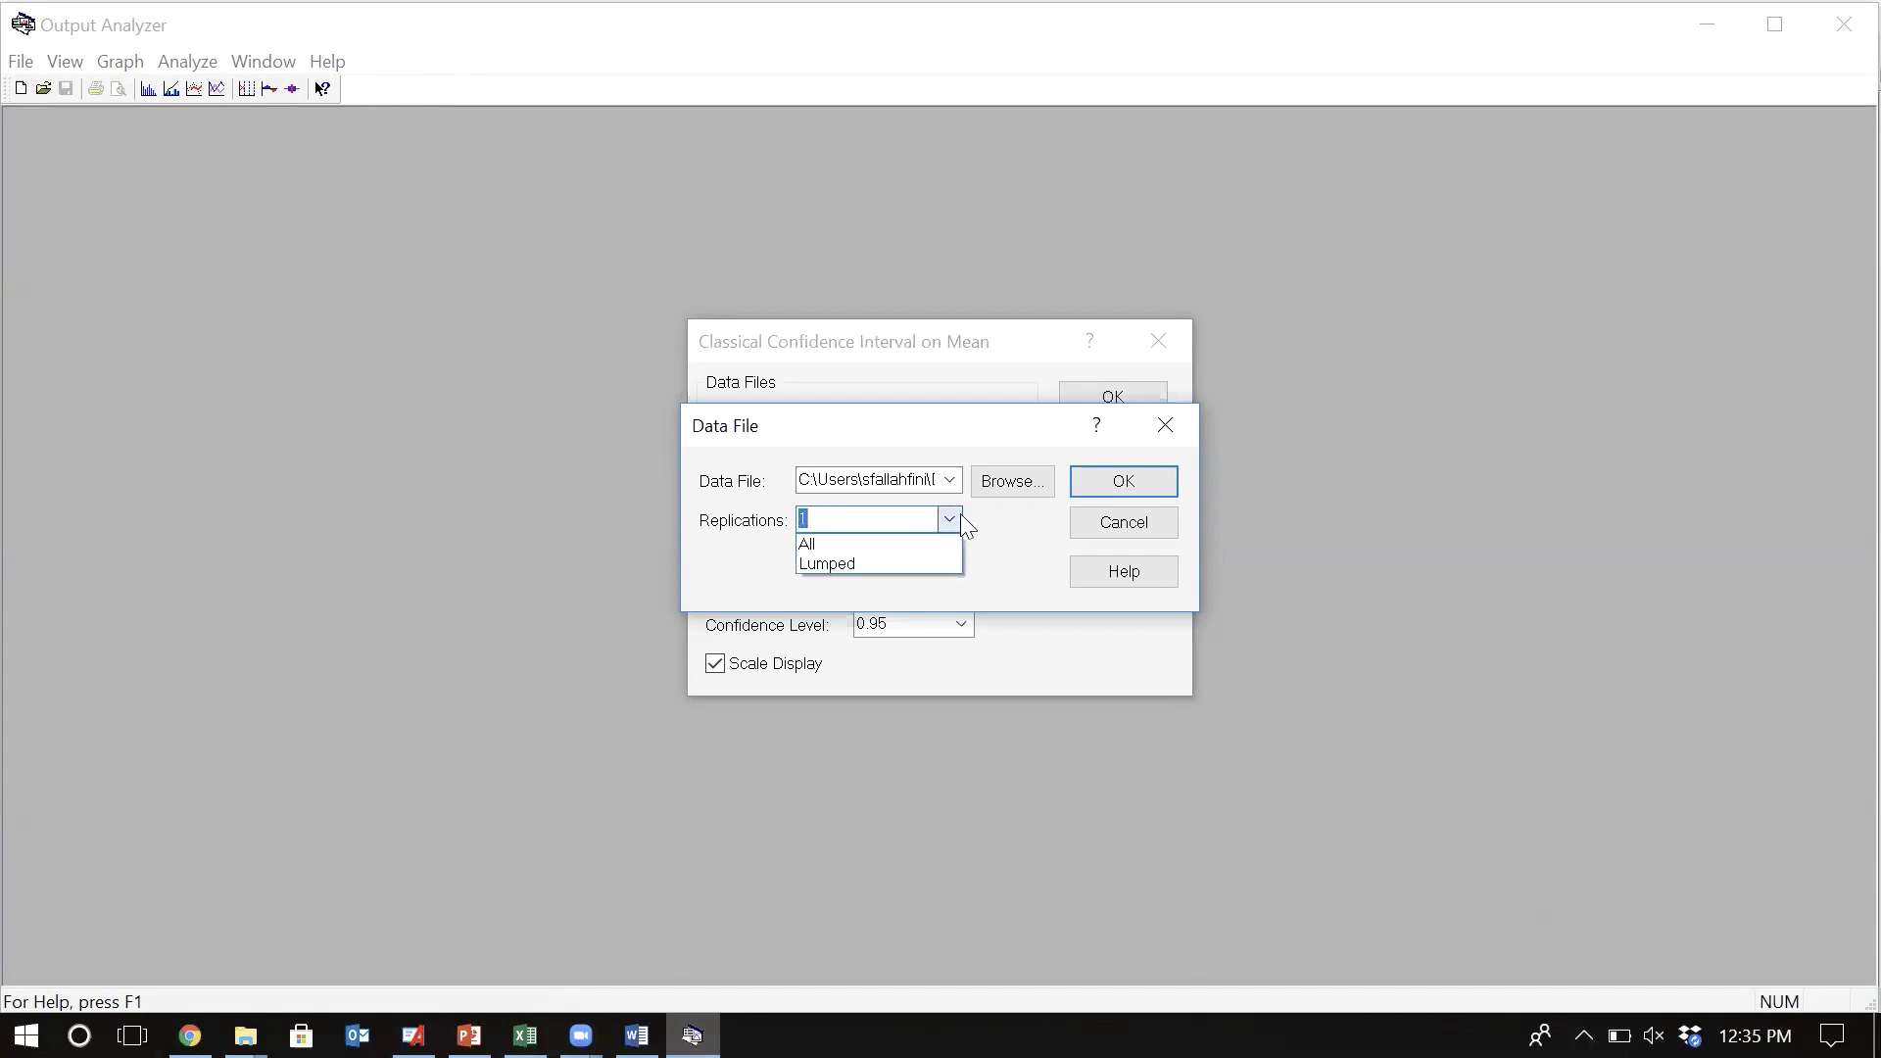
left_click(868, 572)
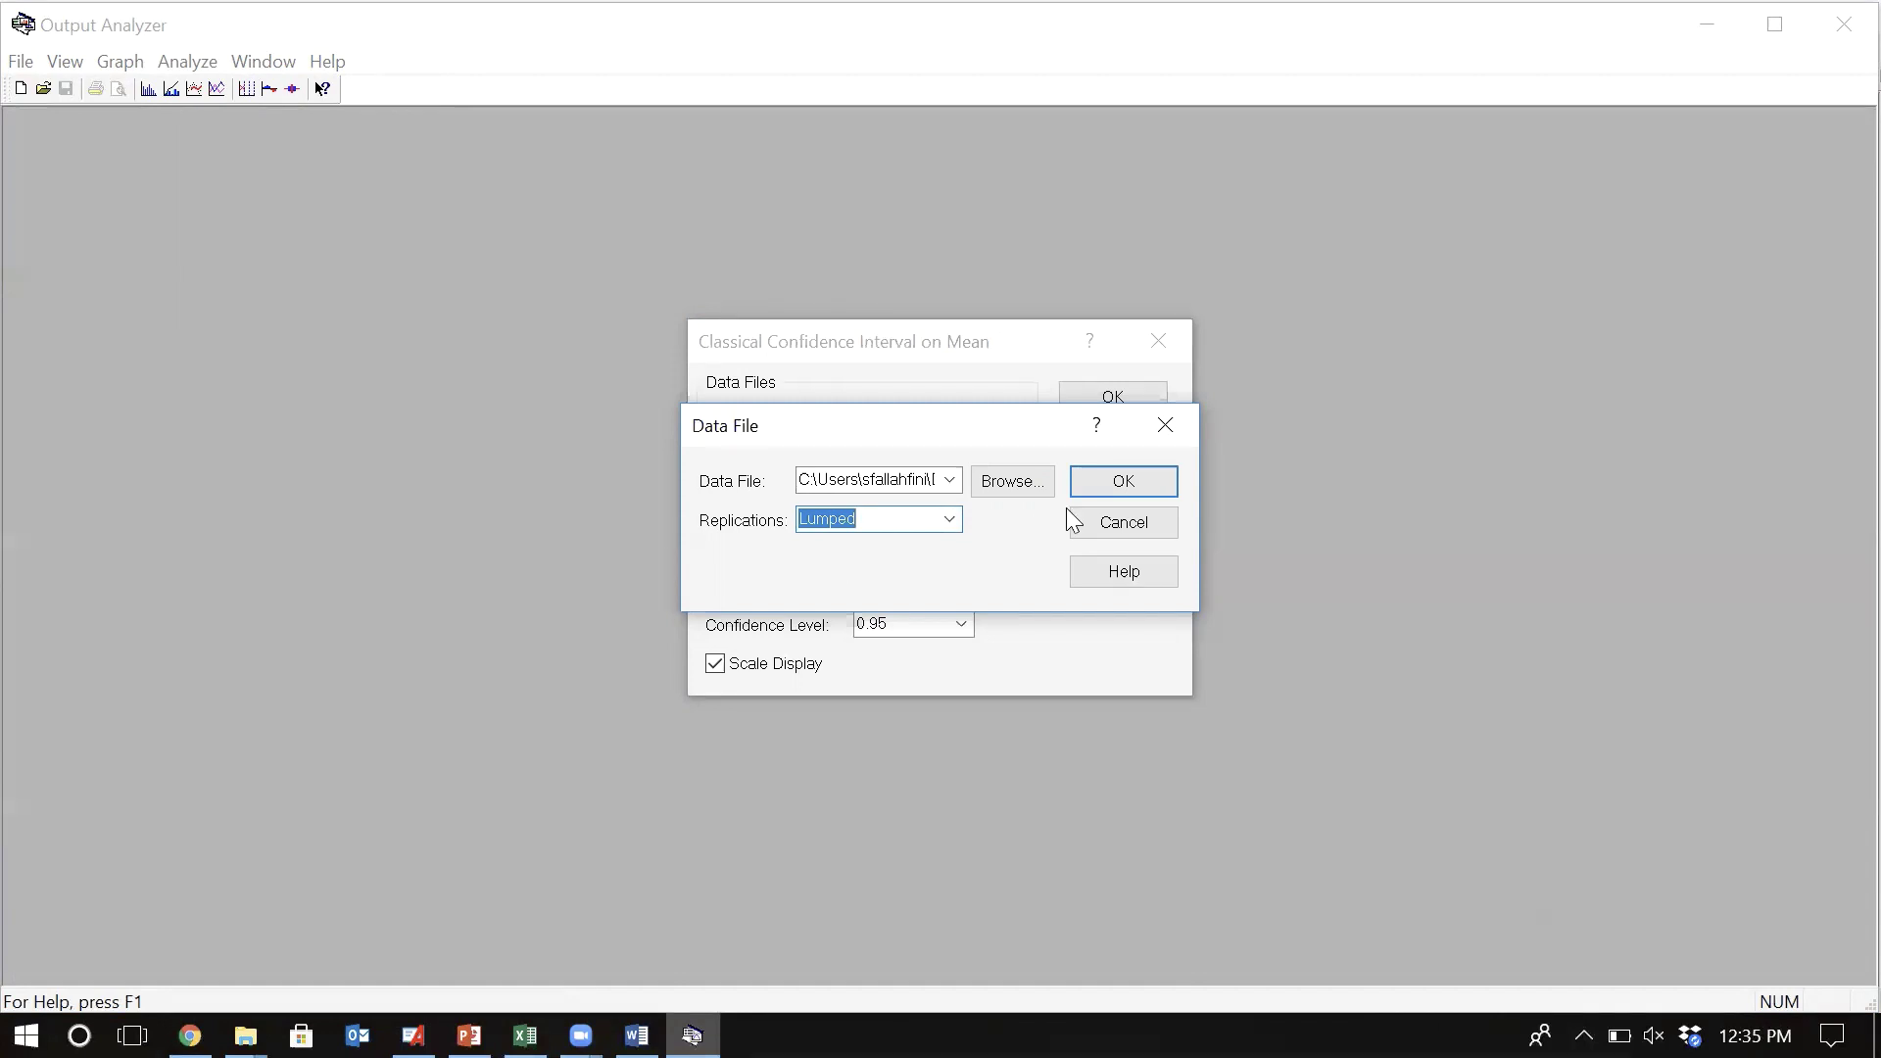
left_click(1124, 482)
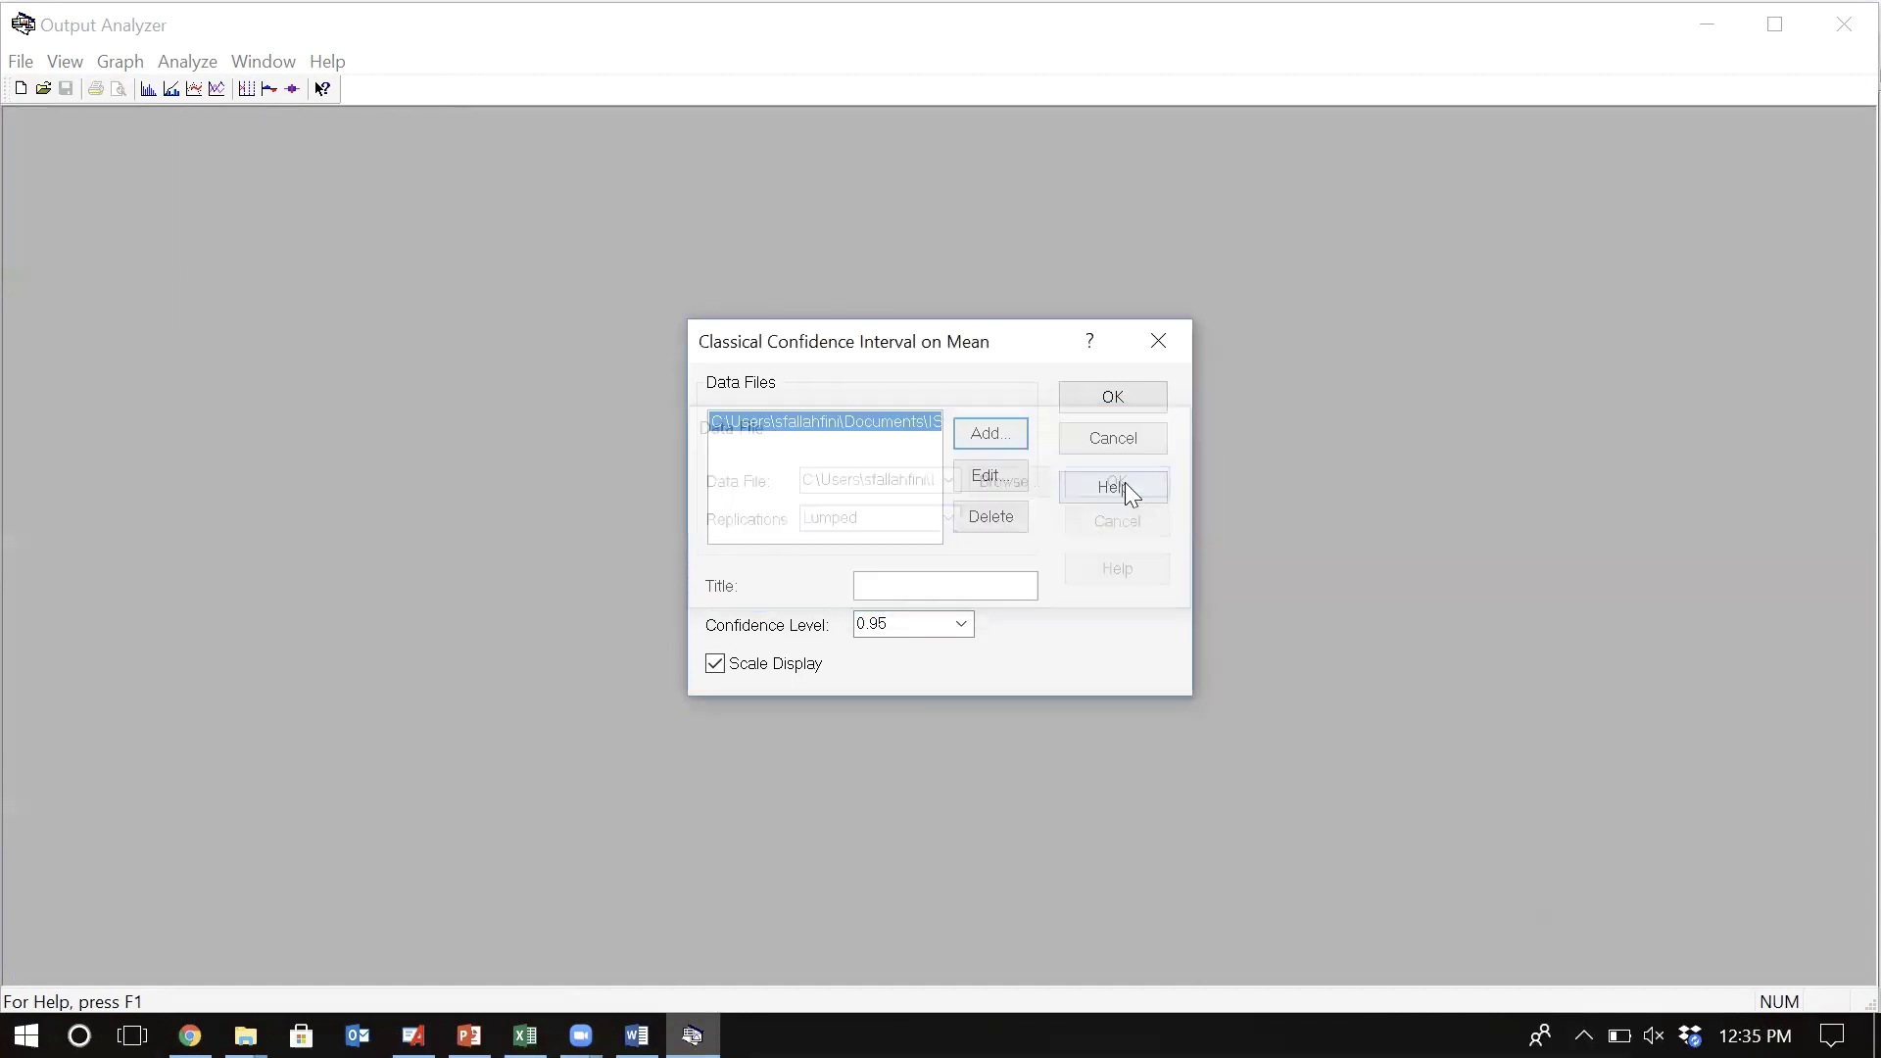
- Generate the Total Cost interval with confidence level 0.90 and the title "90% CI for Total Cost"
left_click(914, 586)
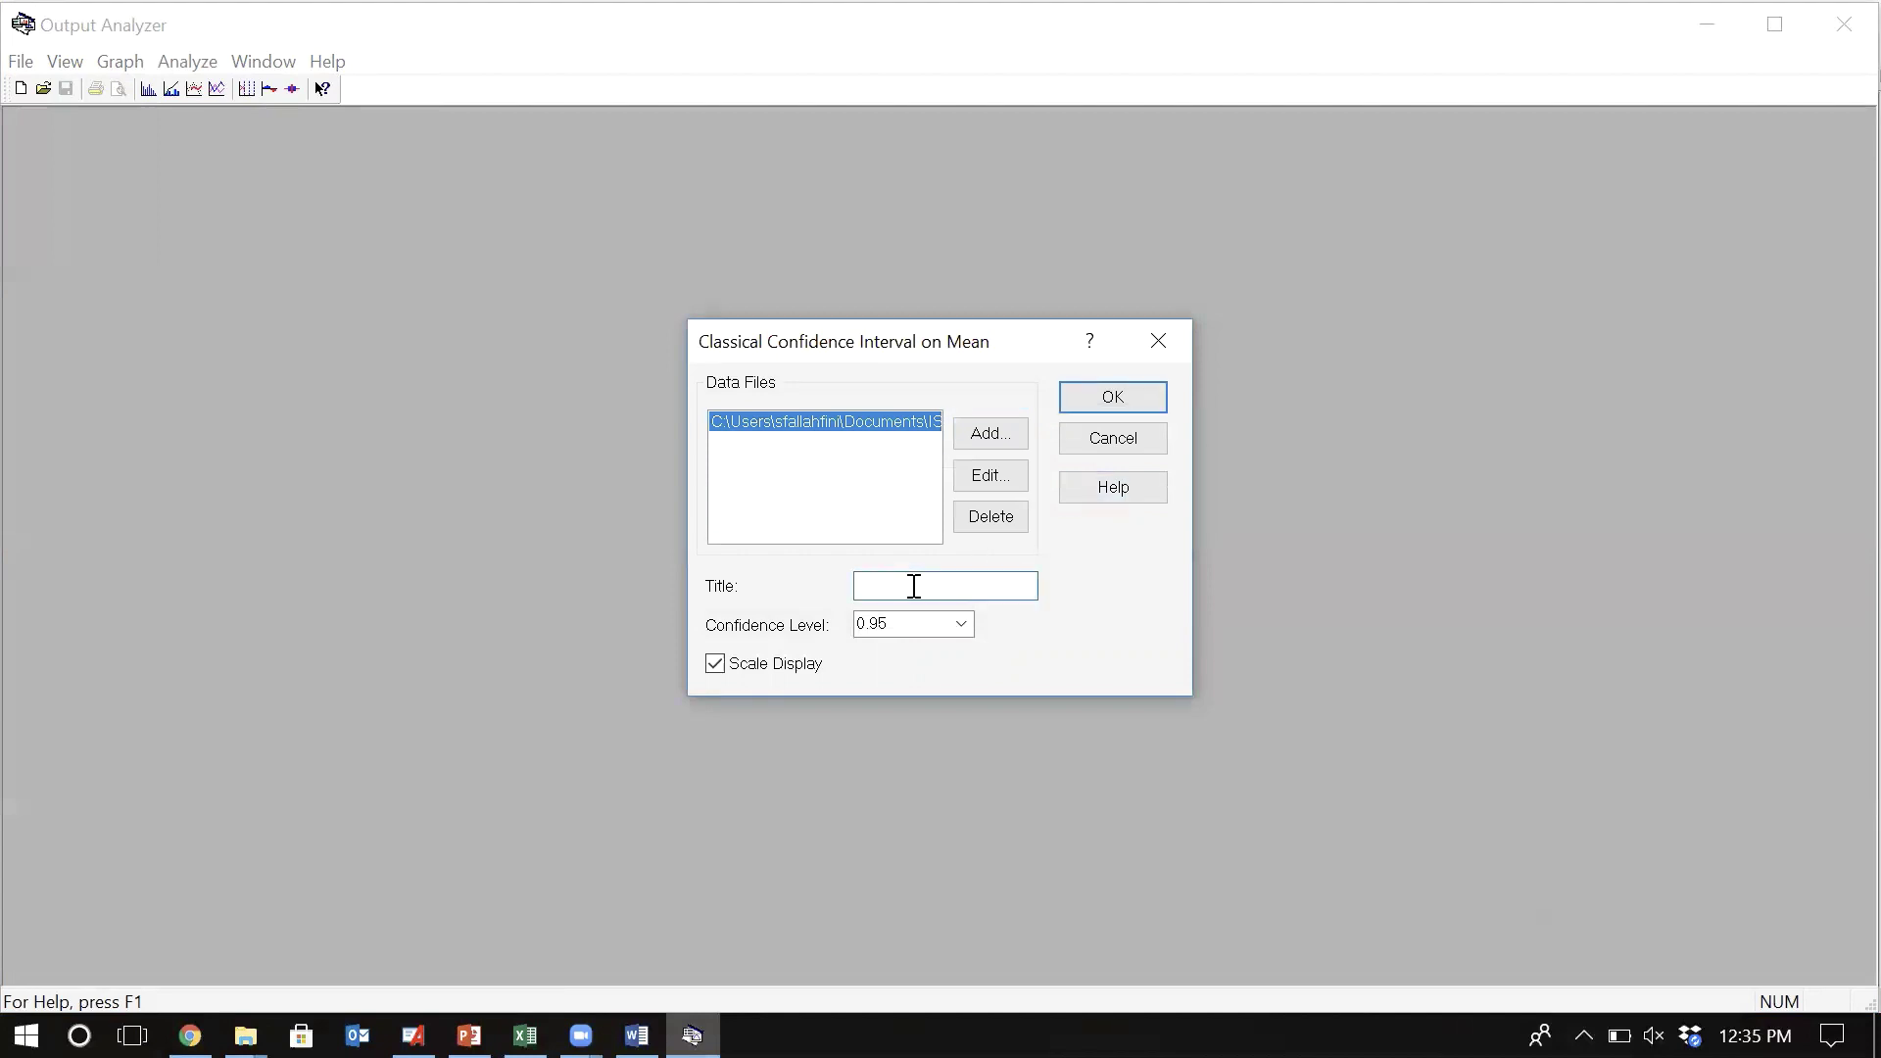
left_click(958, 624)
left_click(927, 649)
left_click(910, 588)
type("90% CI for Total COst")
left_click(997, 584)
key("BackSpace")
type("o")
left_click(1113, 397)
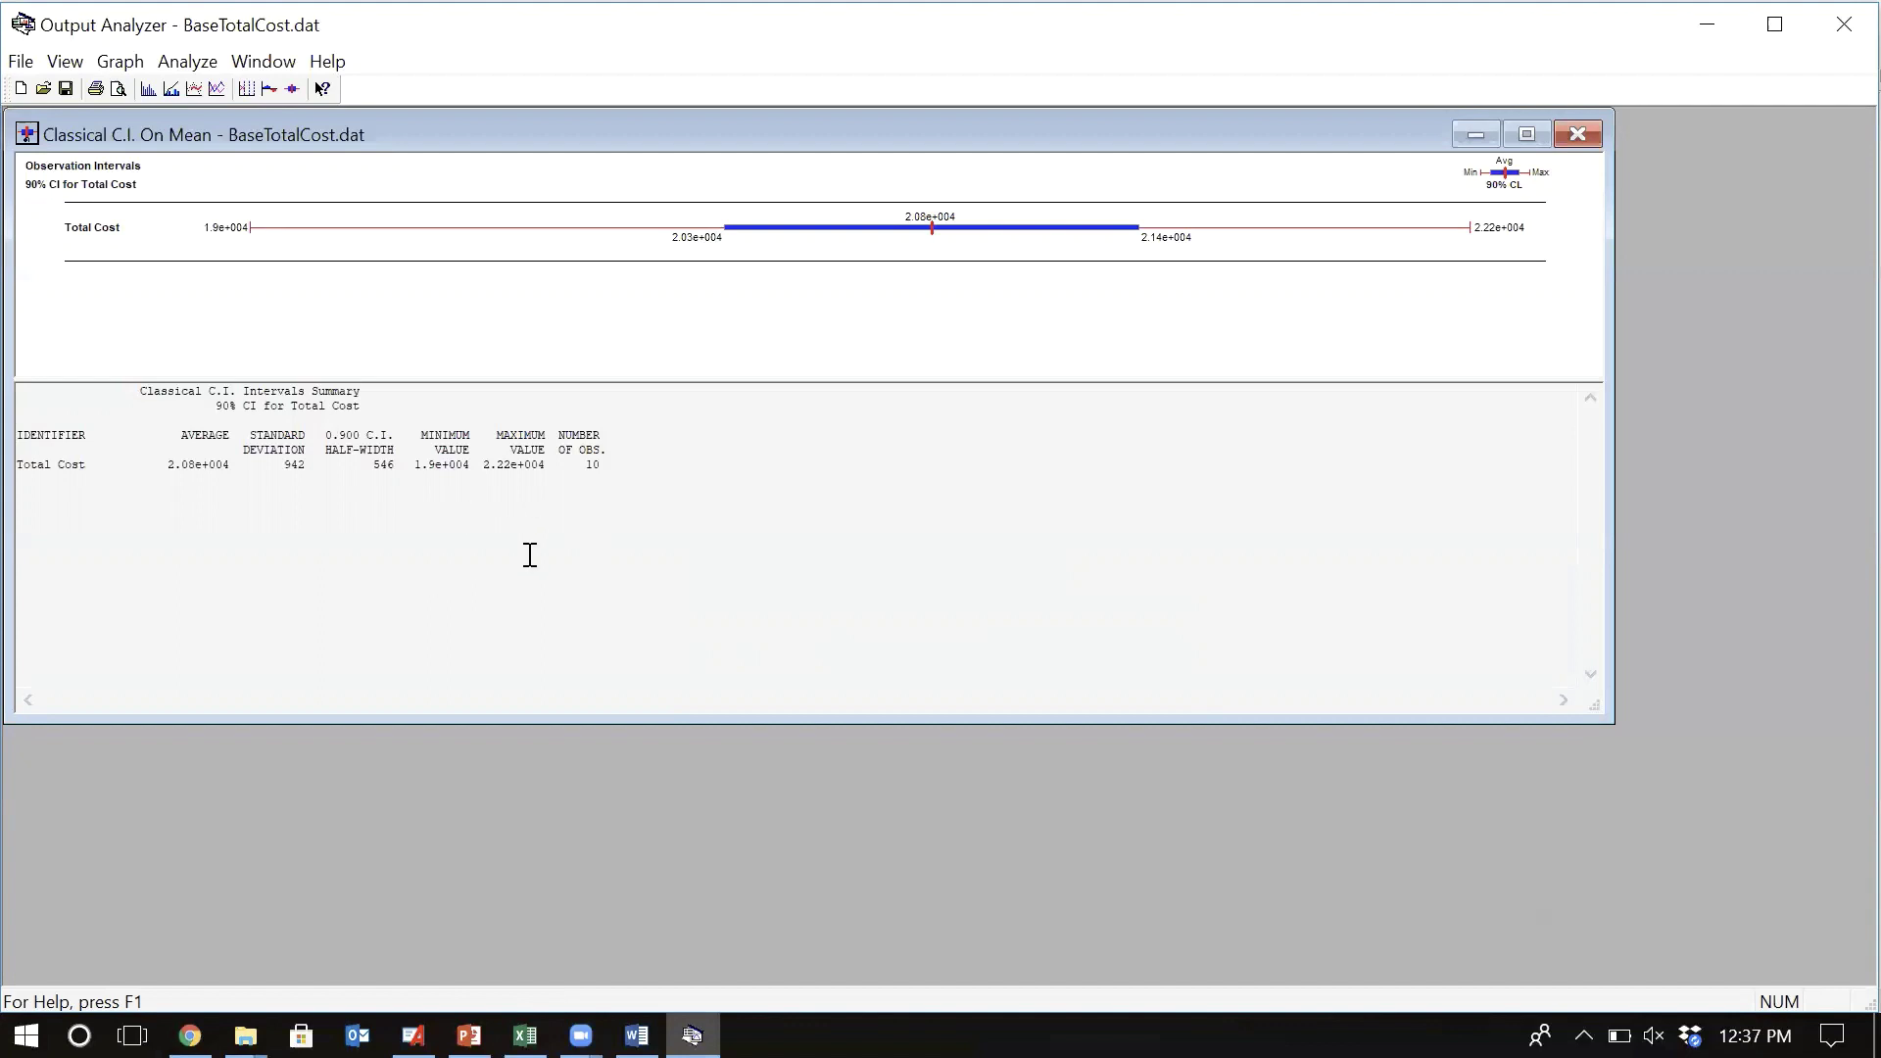
- Start another classical confidence interval on the mean and add BaseCallsRejected.dat with Lumped replications as a second data file
left_click(142, 68)
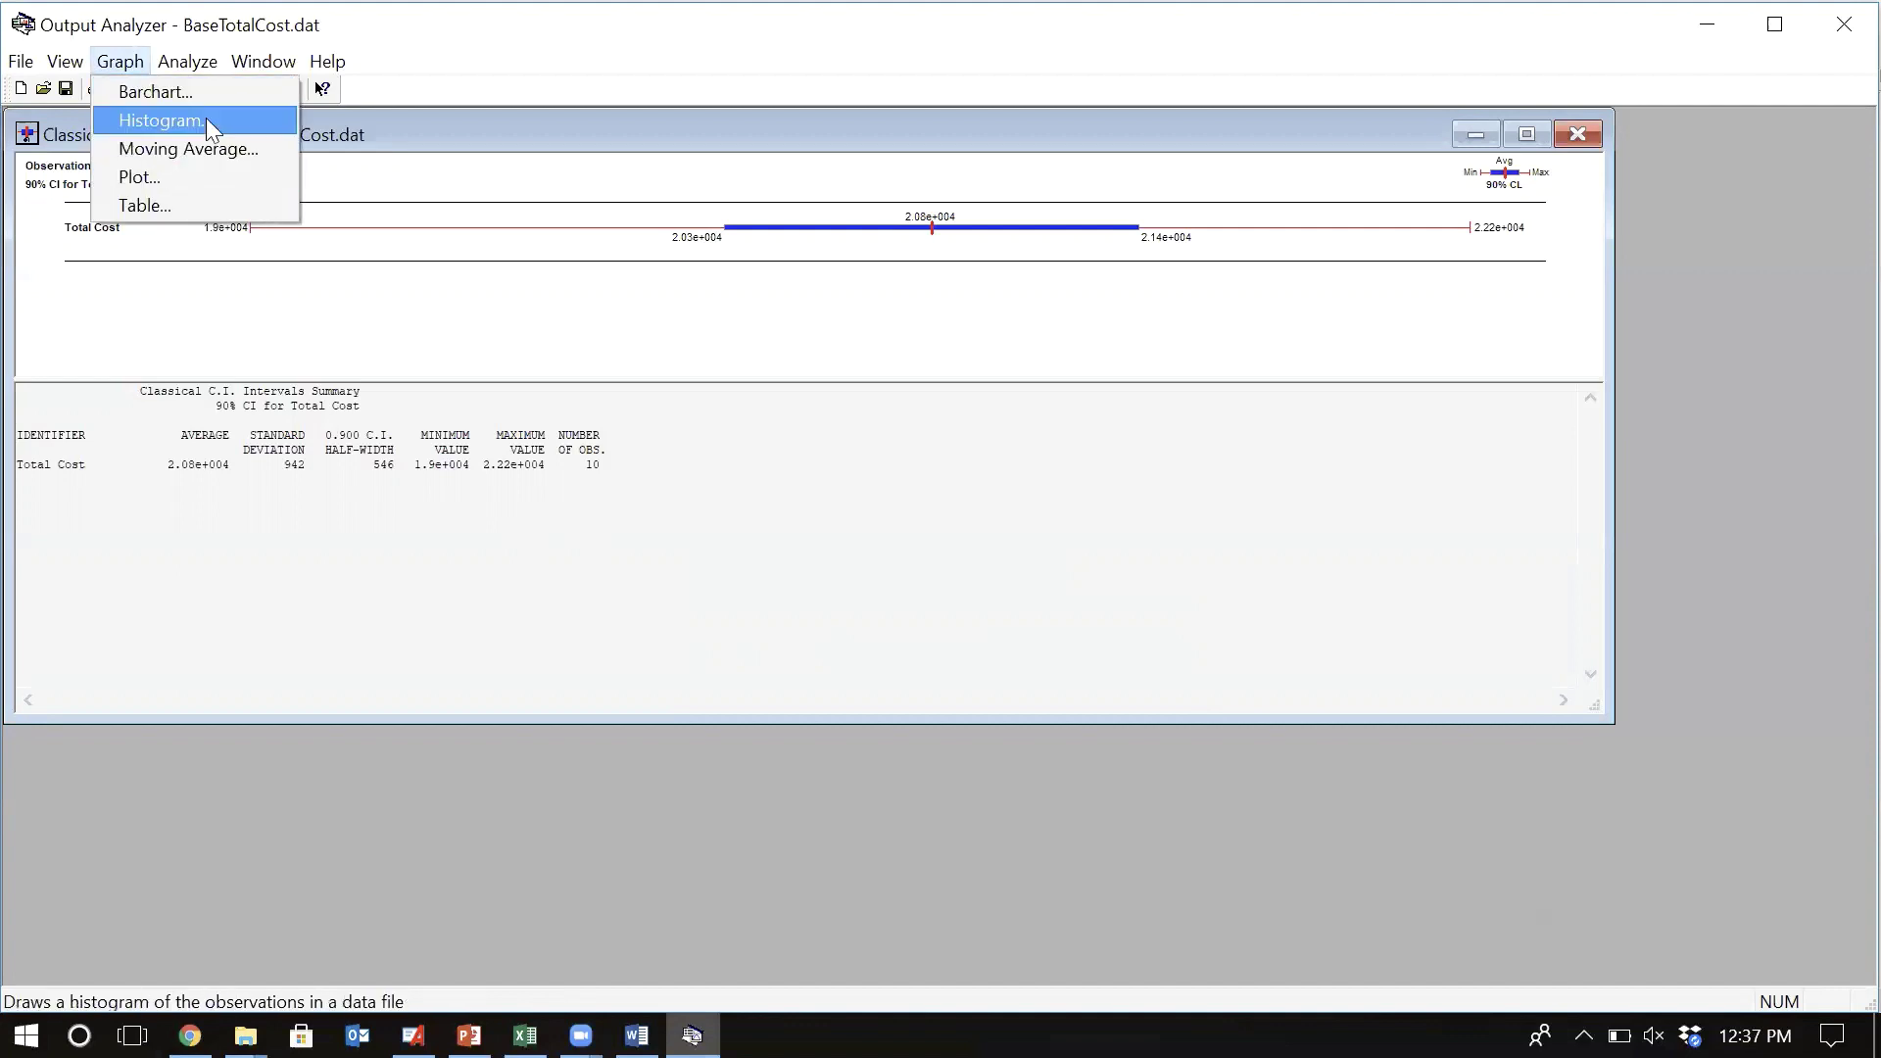
left_click(365, 374)
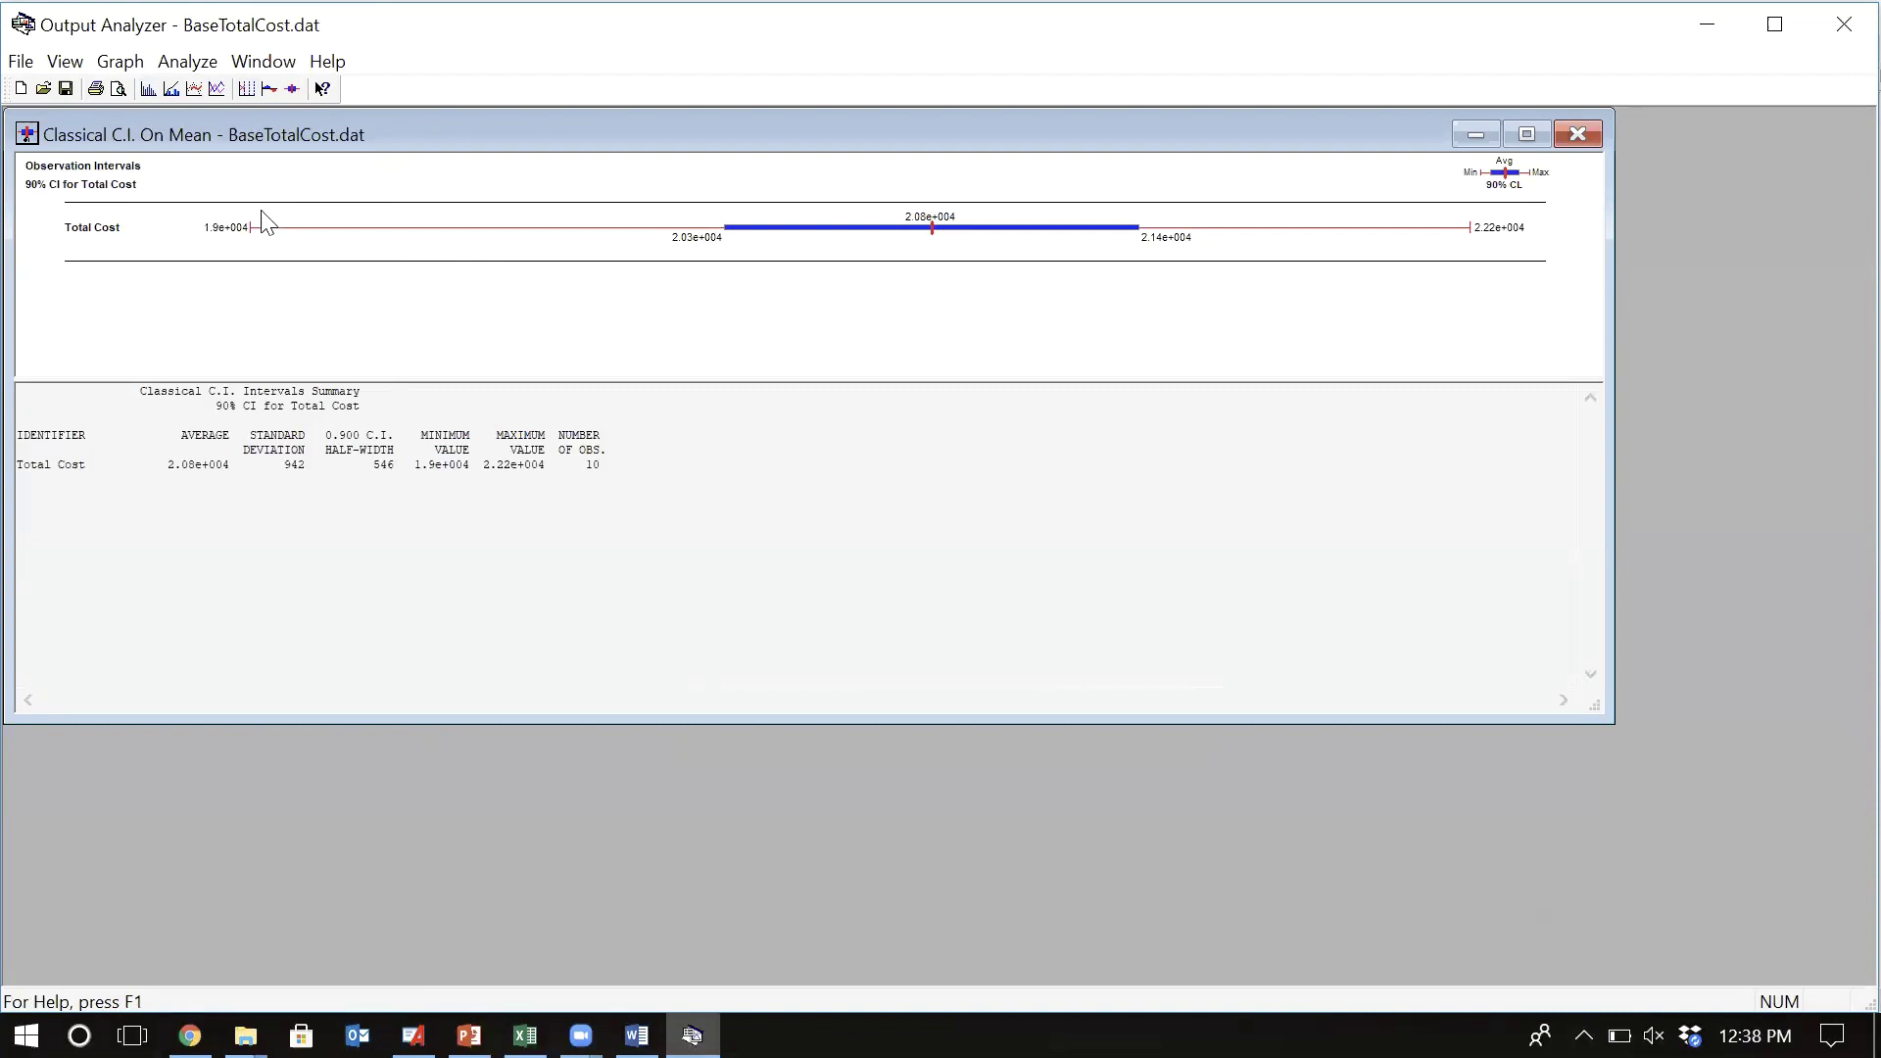
left_click(185, 60)
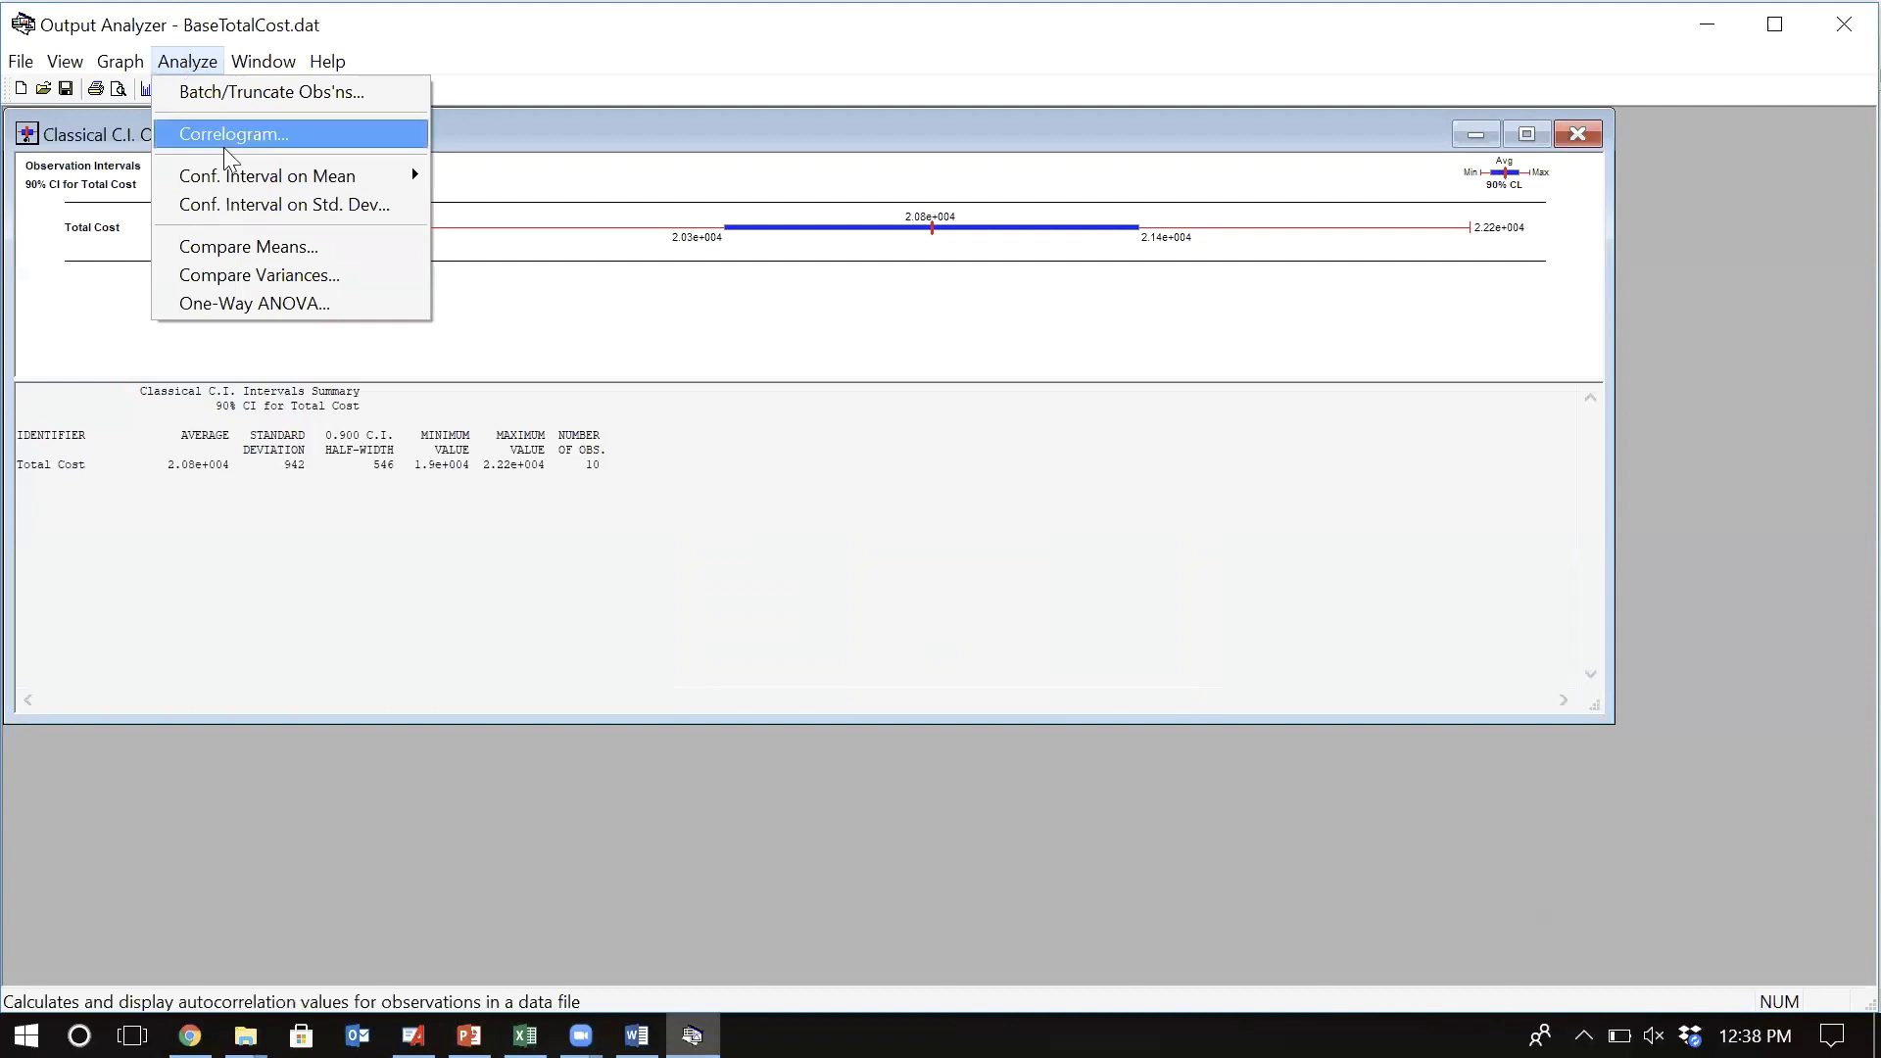
mouse_move(275, 173)
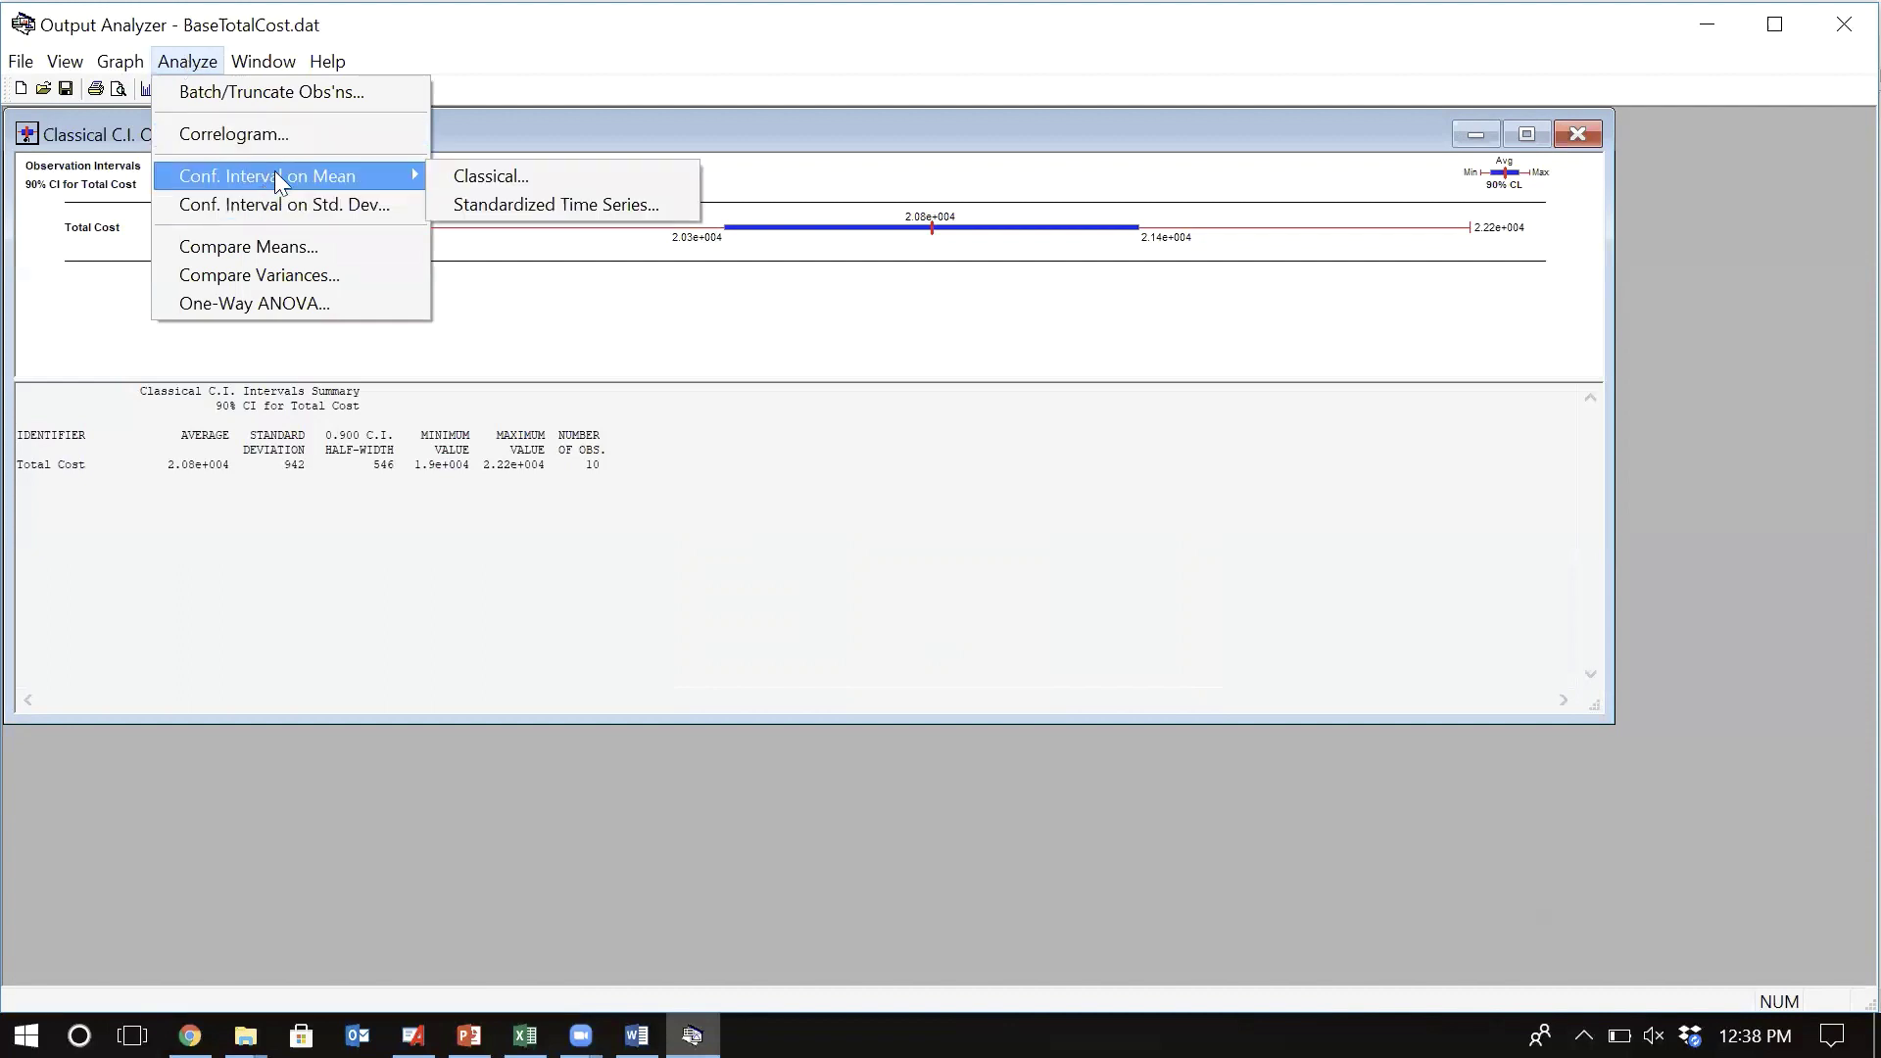
left_click(485, 174)
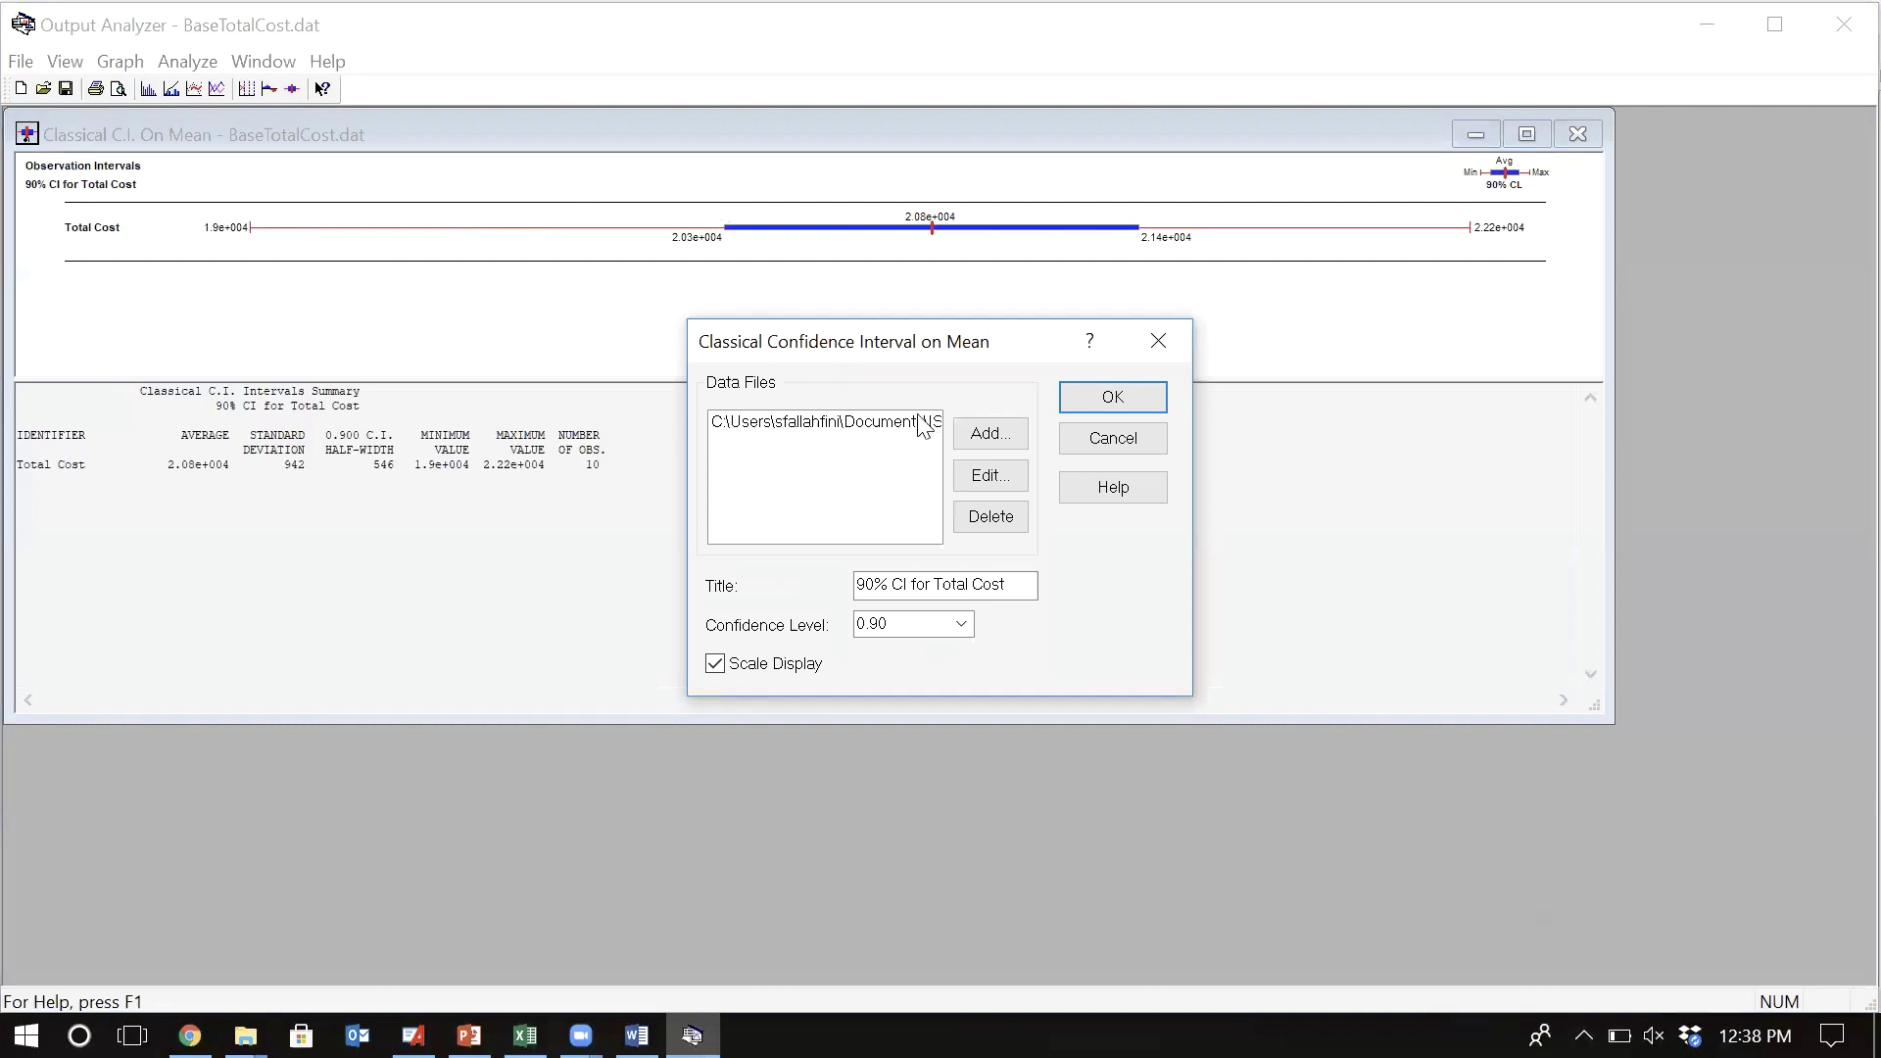
left_click(976, 437)
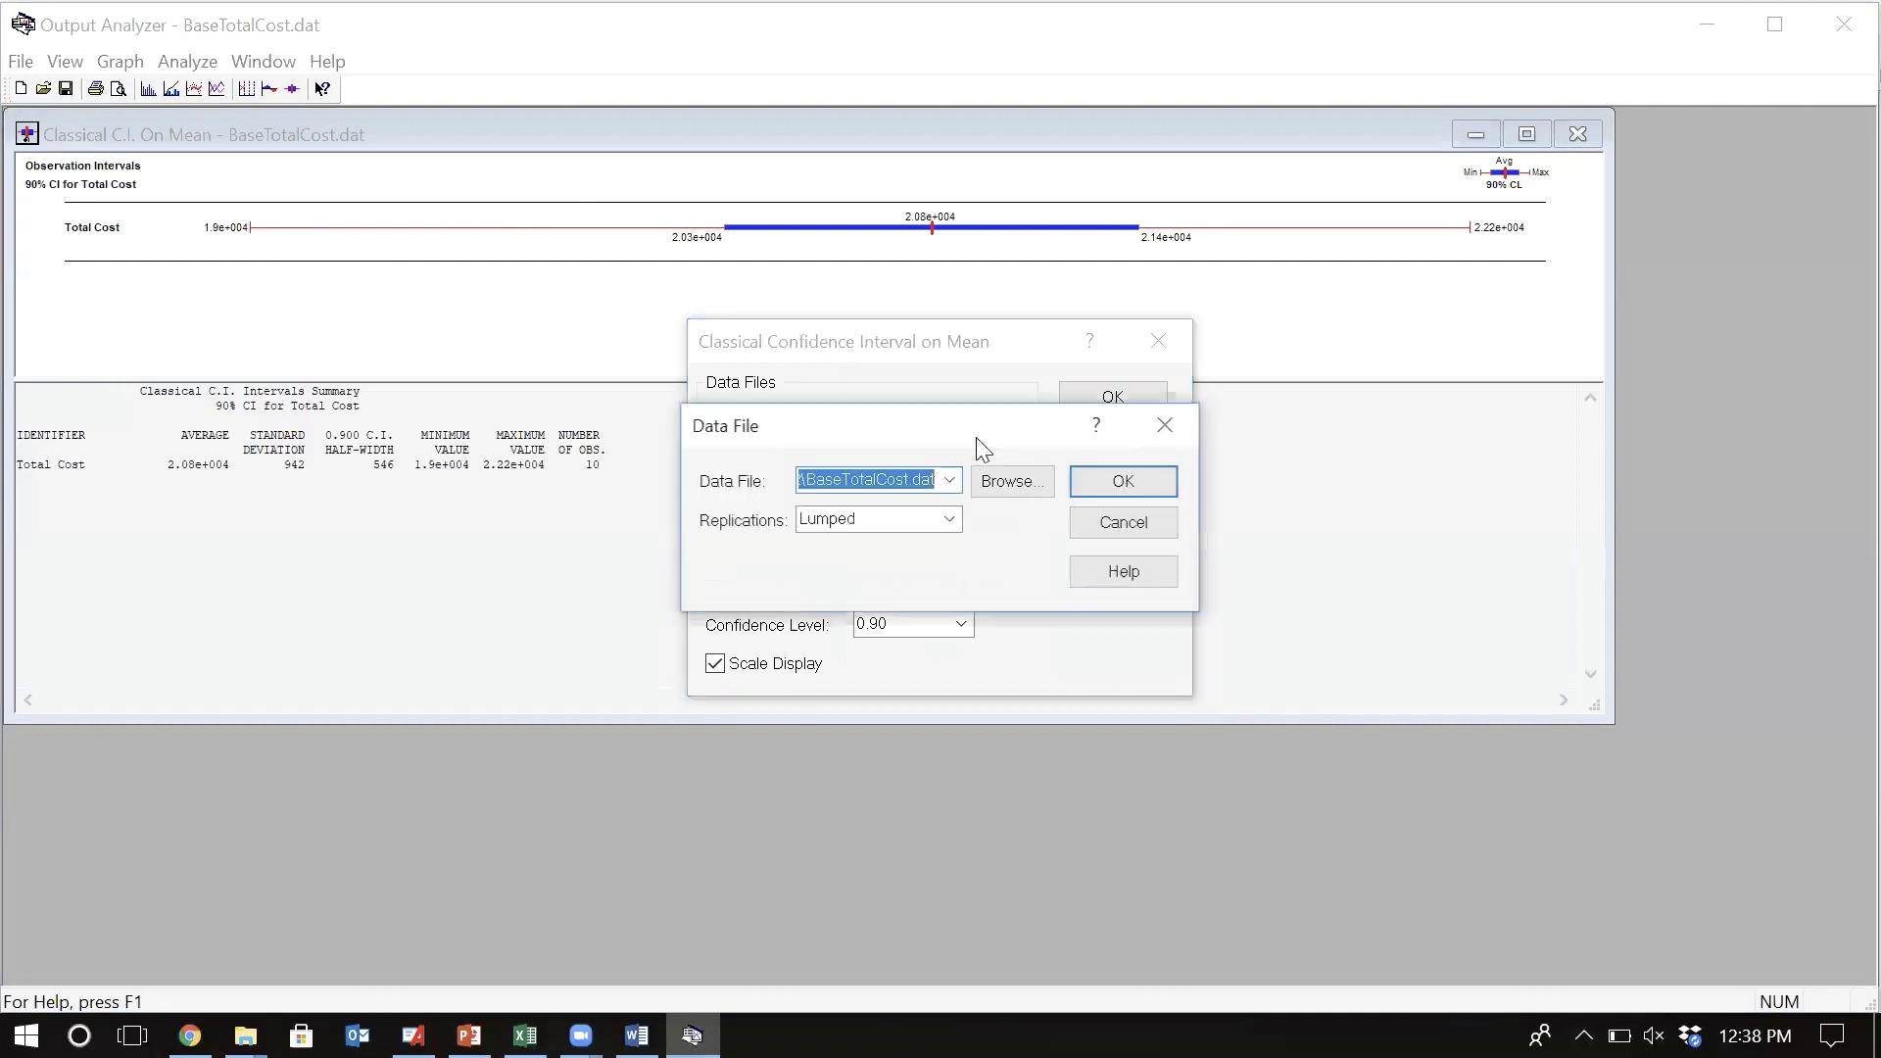
left_click(1010, 495)
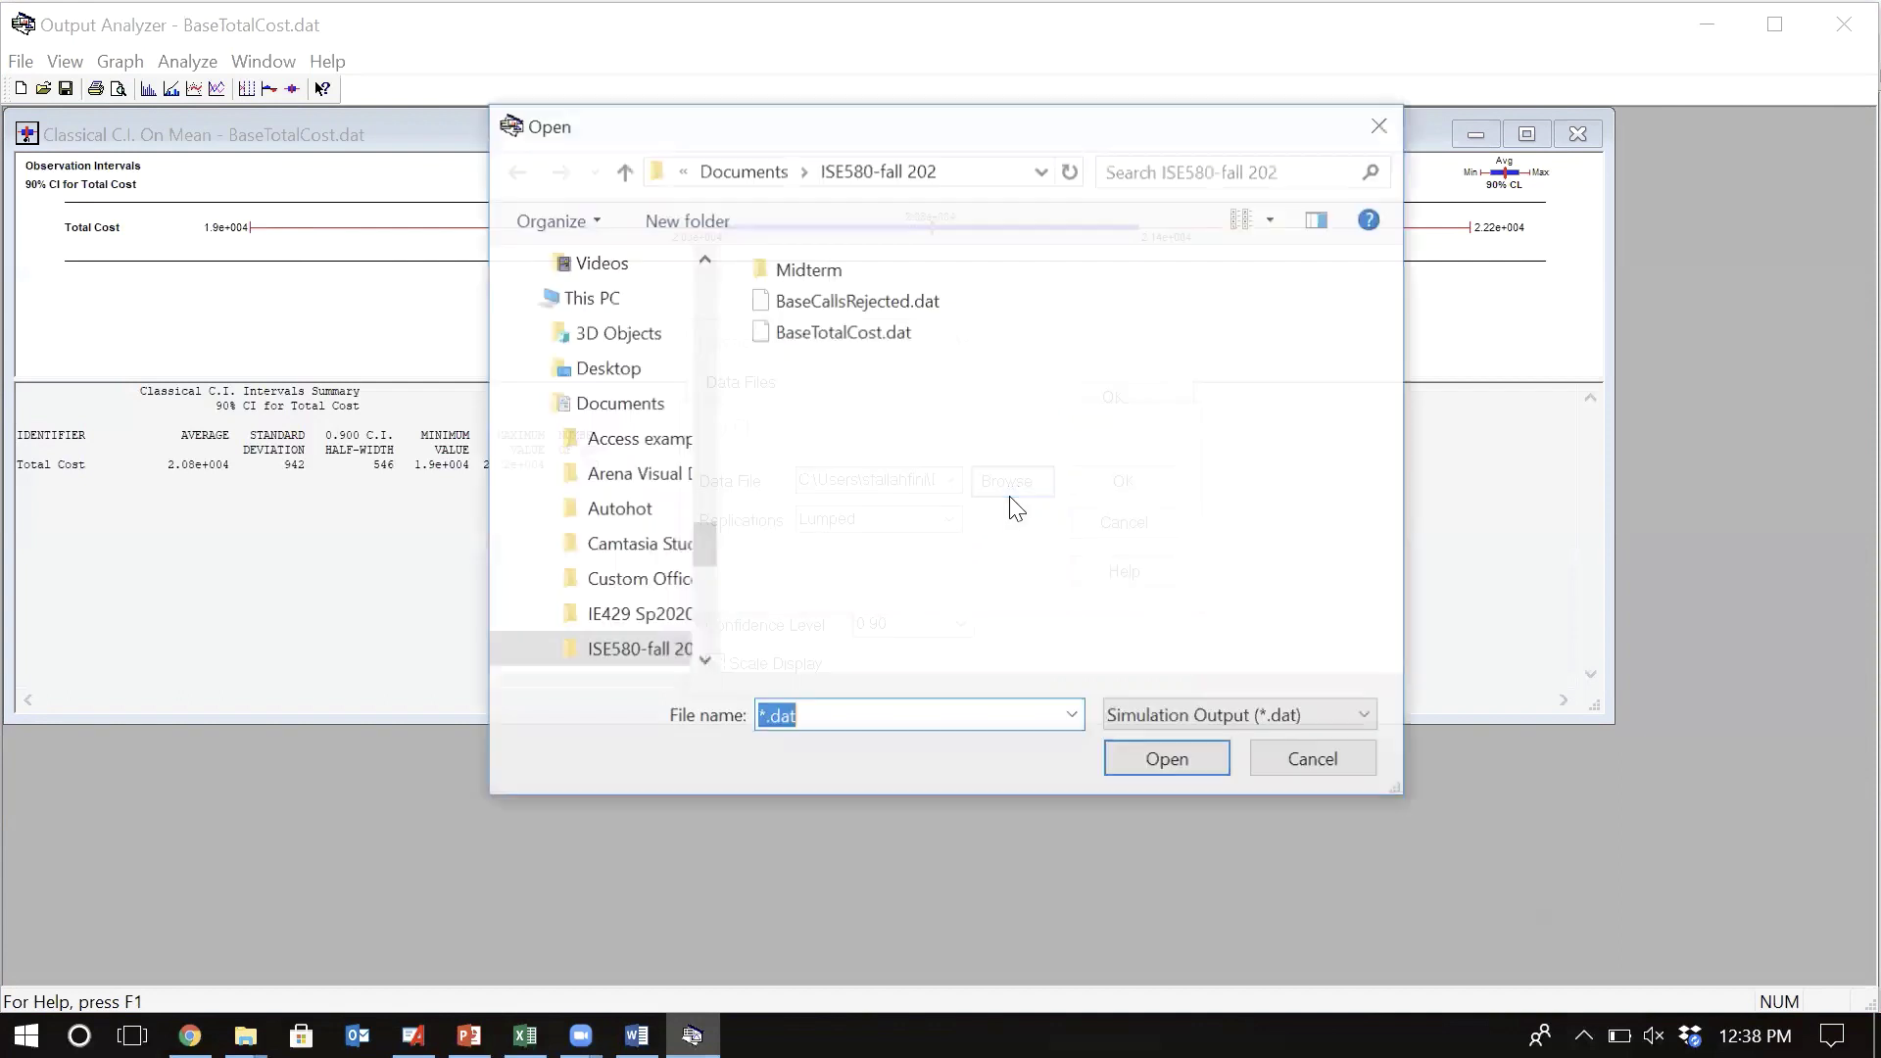
double_click(884, 306)
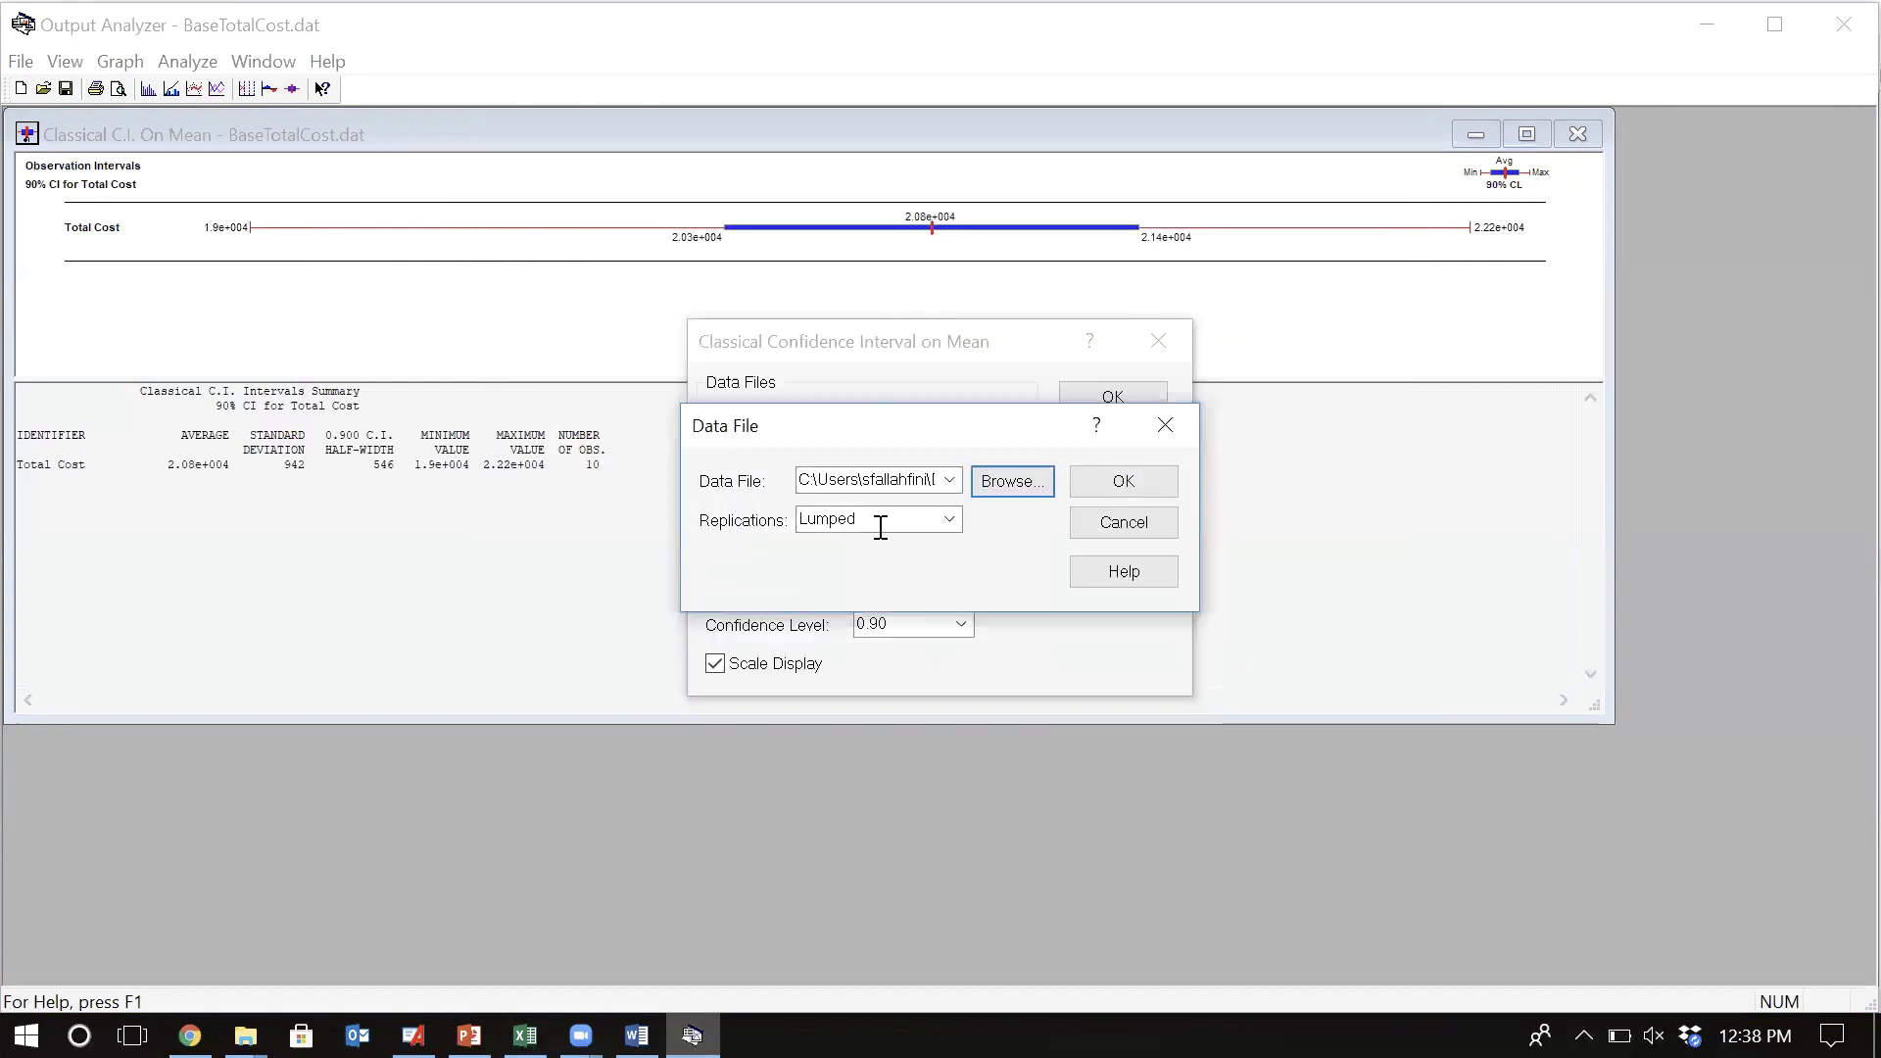
left_click(1143, 490)
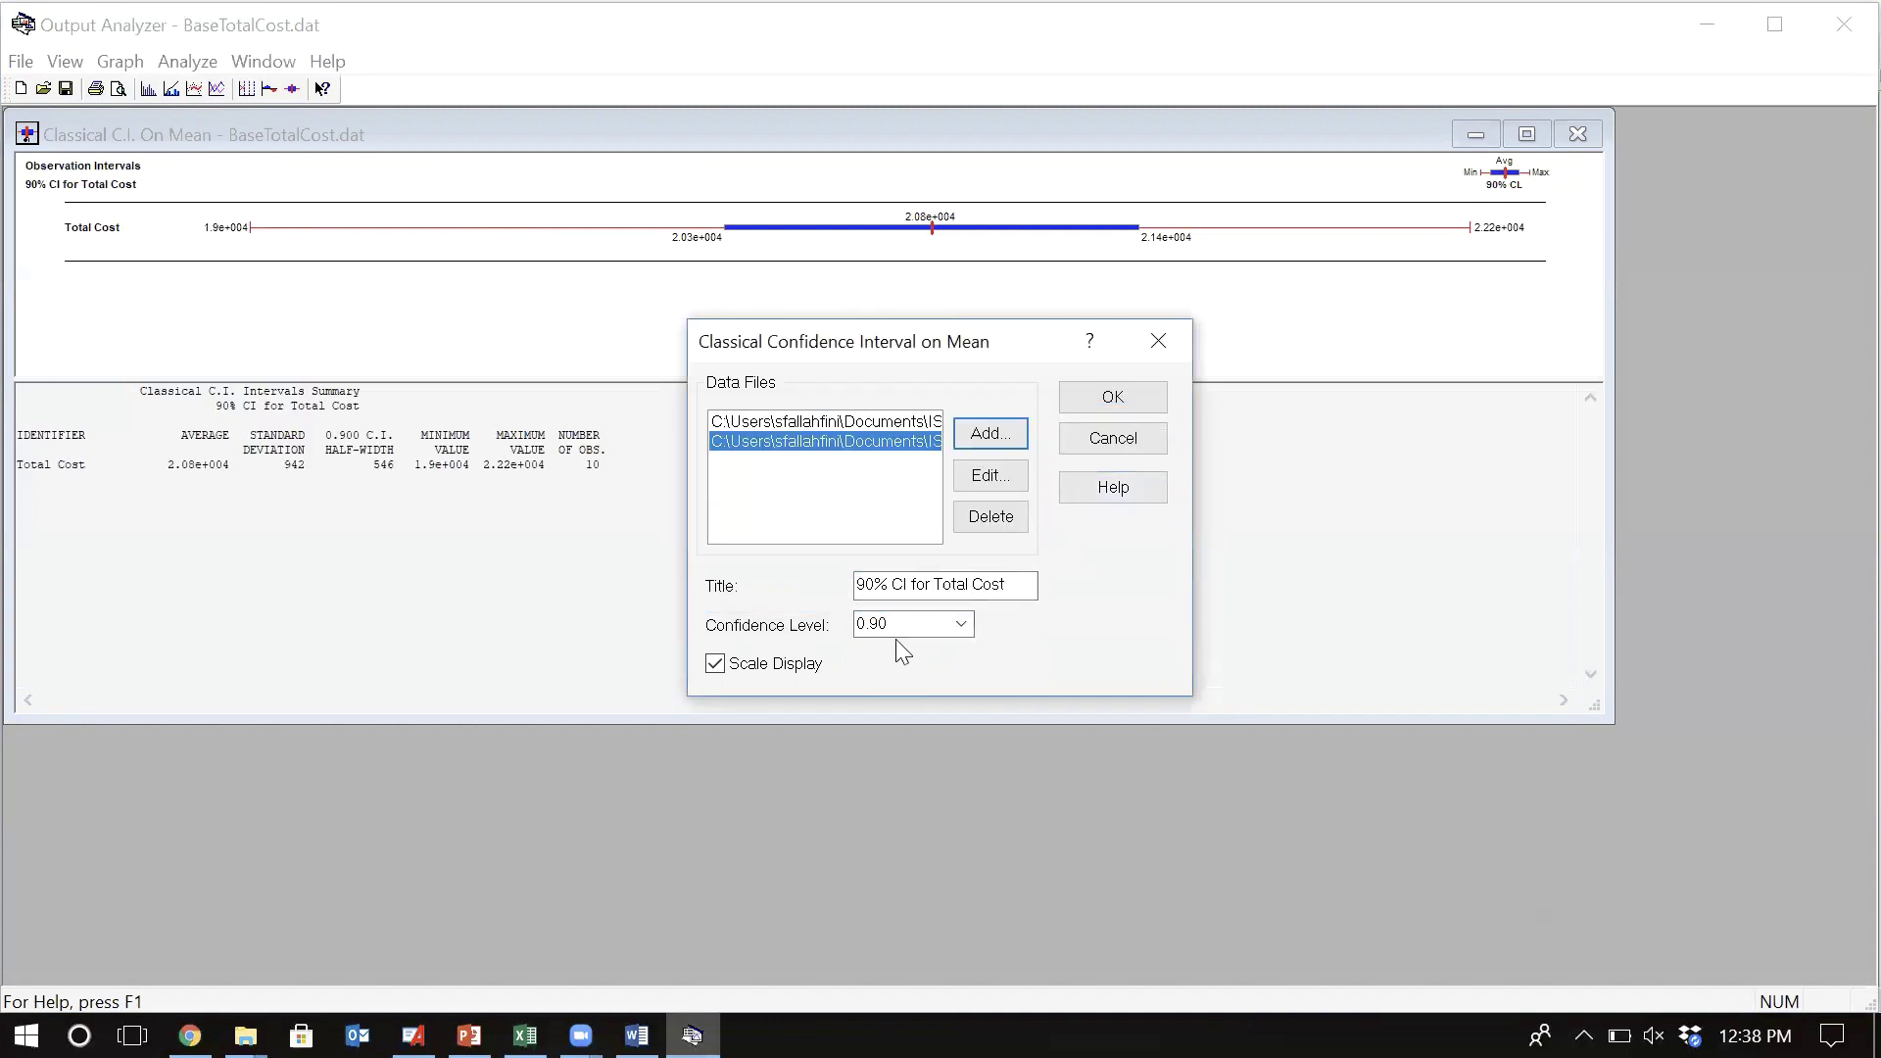
- Title the analysis "90% CI for Total Cost & %Rejected Calls" and generate the combined intervals
left_click(1014, 584)
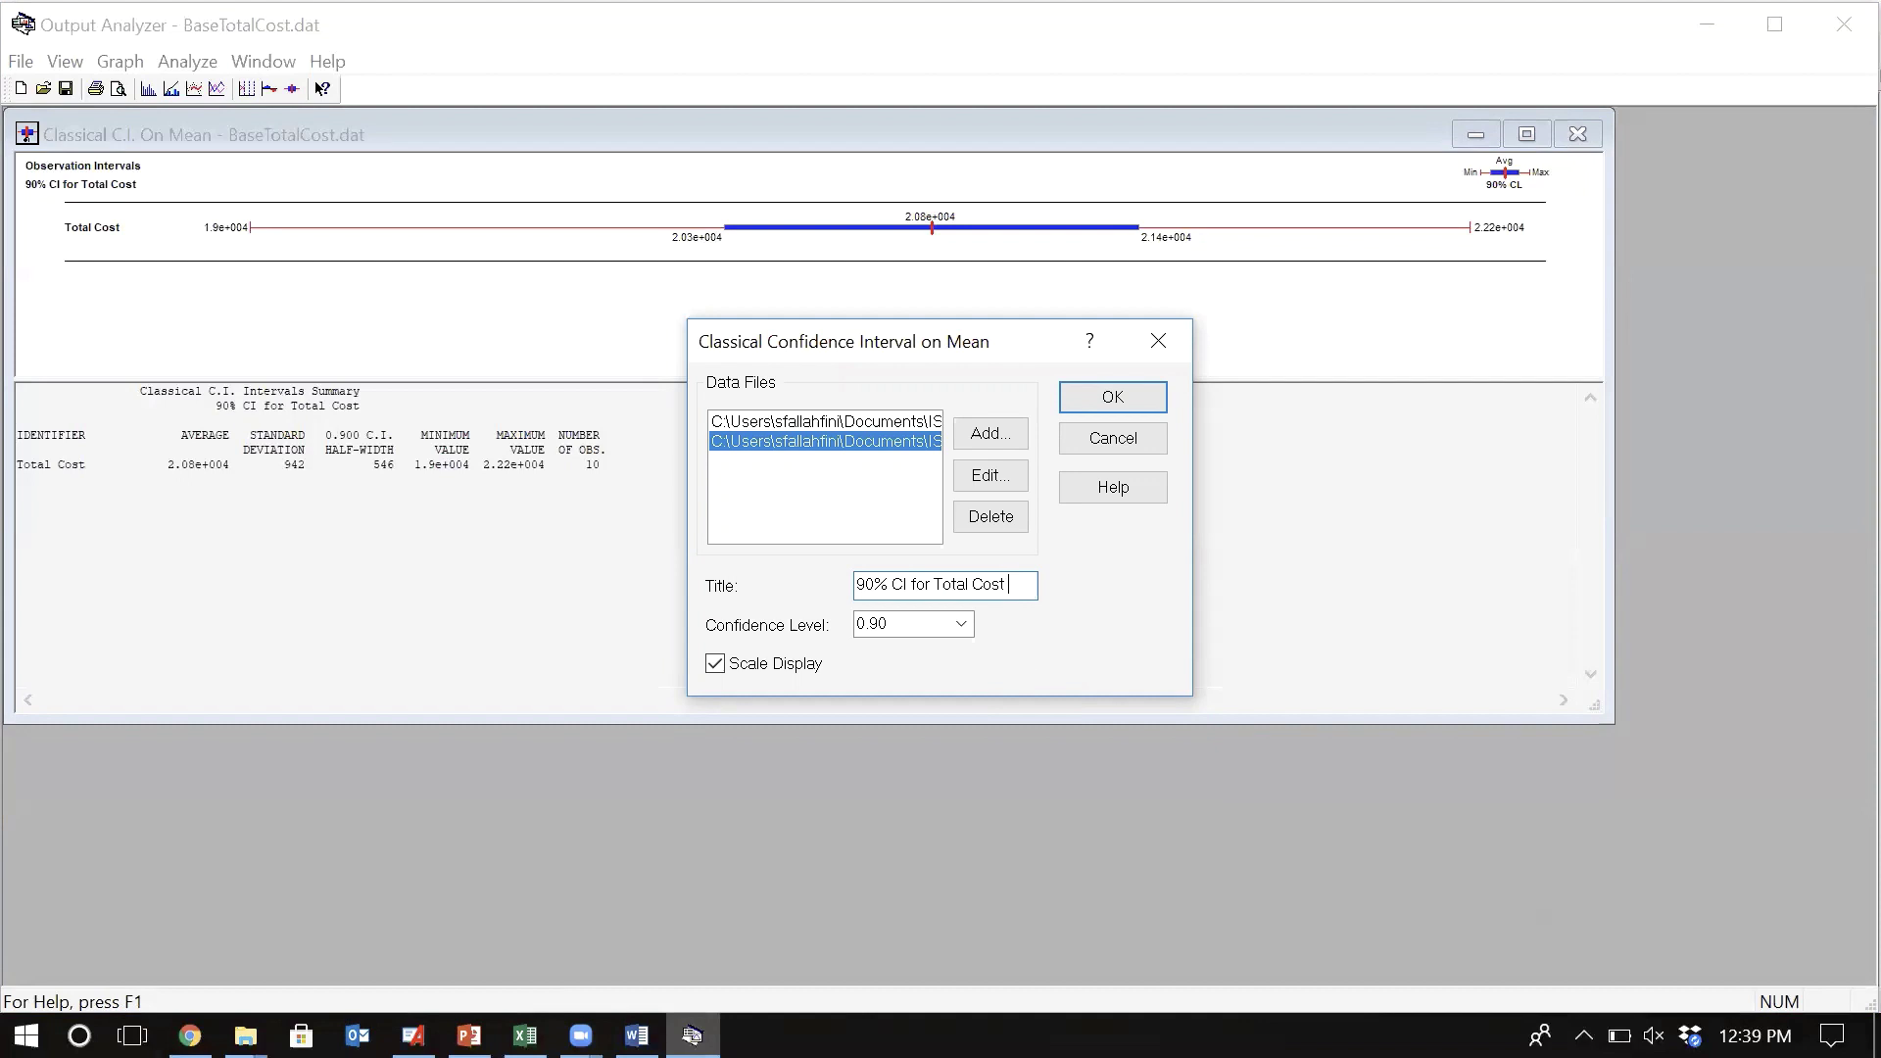
type("& Rejected Calls%")
left_click(1122, 394)
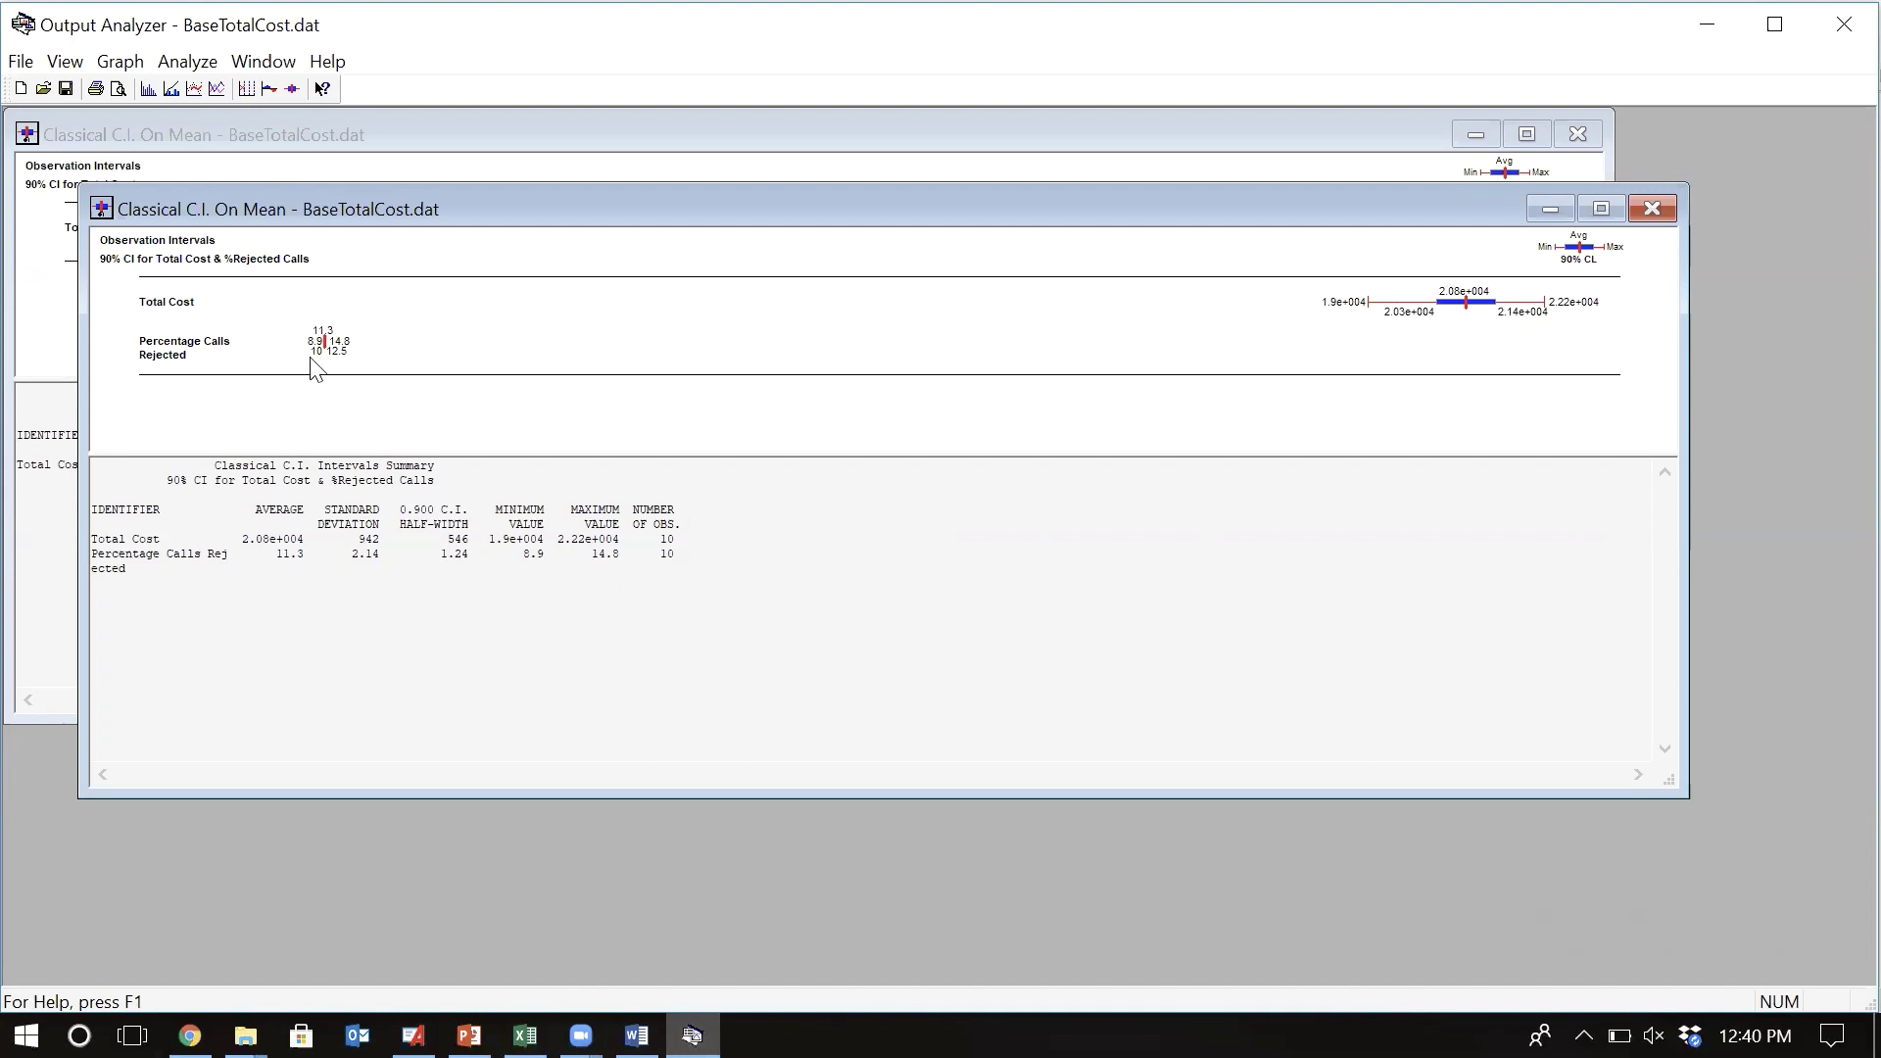
- Start another classical confidence interval on the mean and remove BaseTotalCost.dat from its data files
left_click(196, 62)
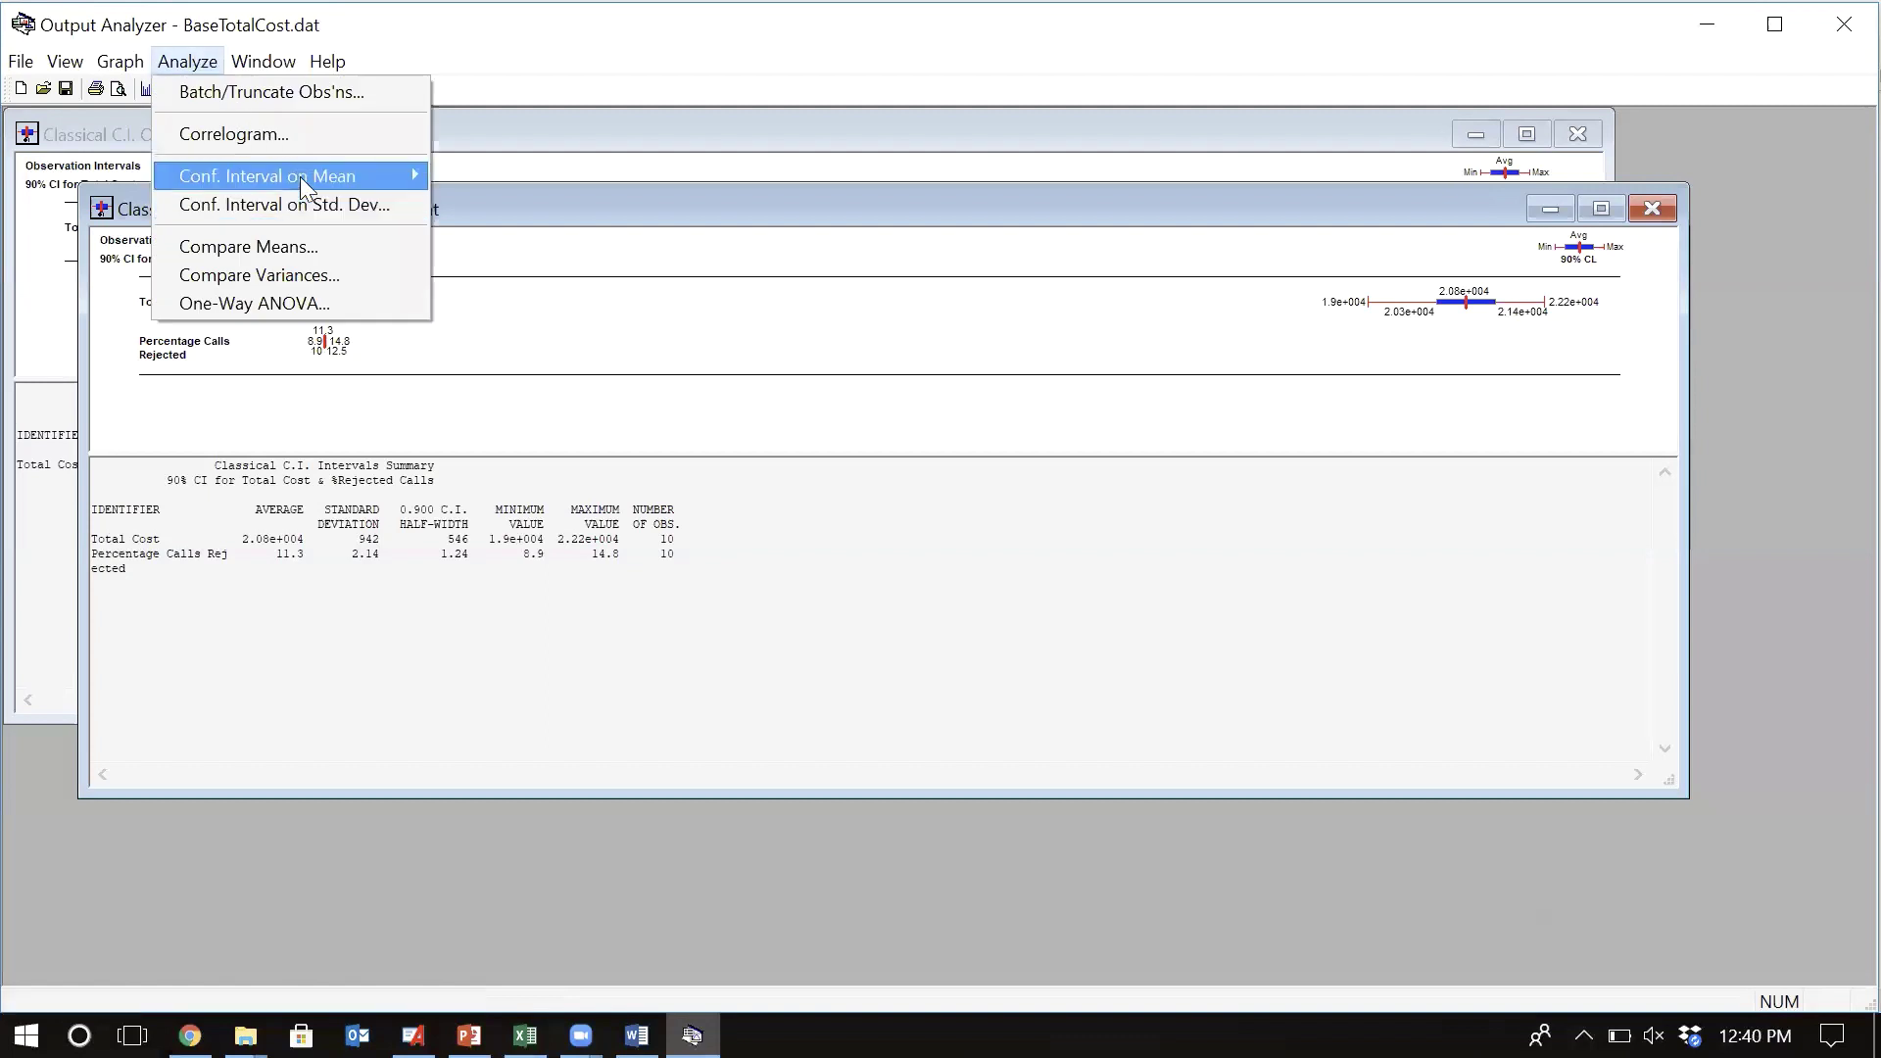
mouse_move(304, 182)
left_click(492, 176)
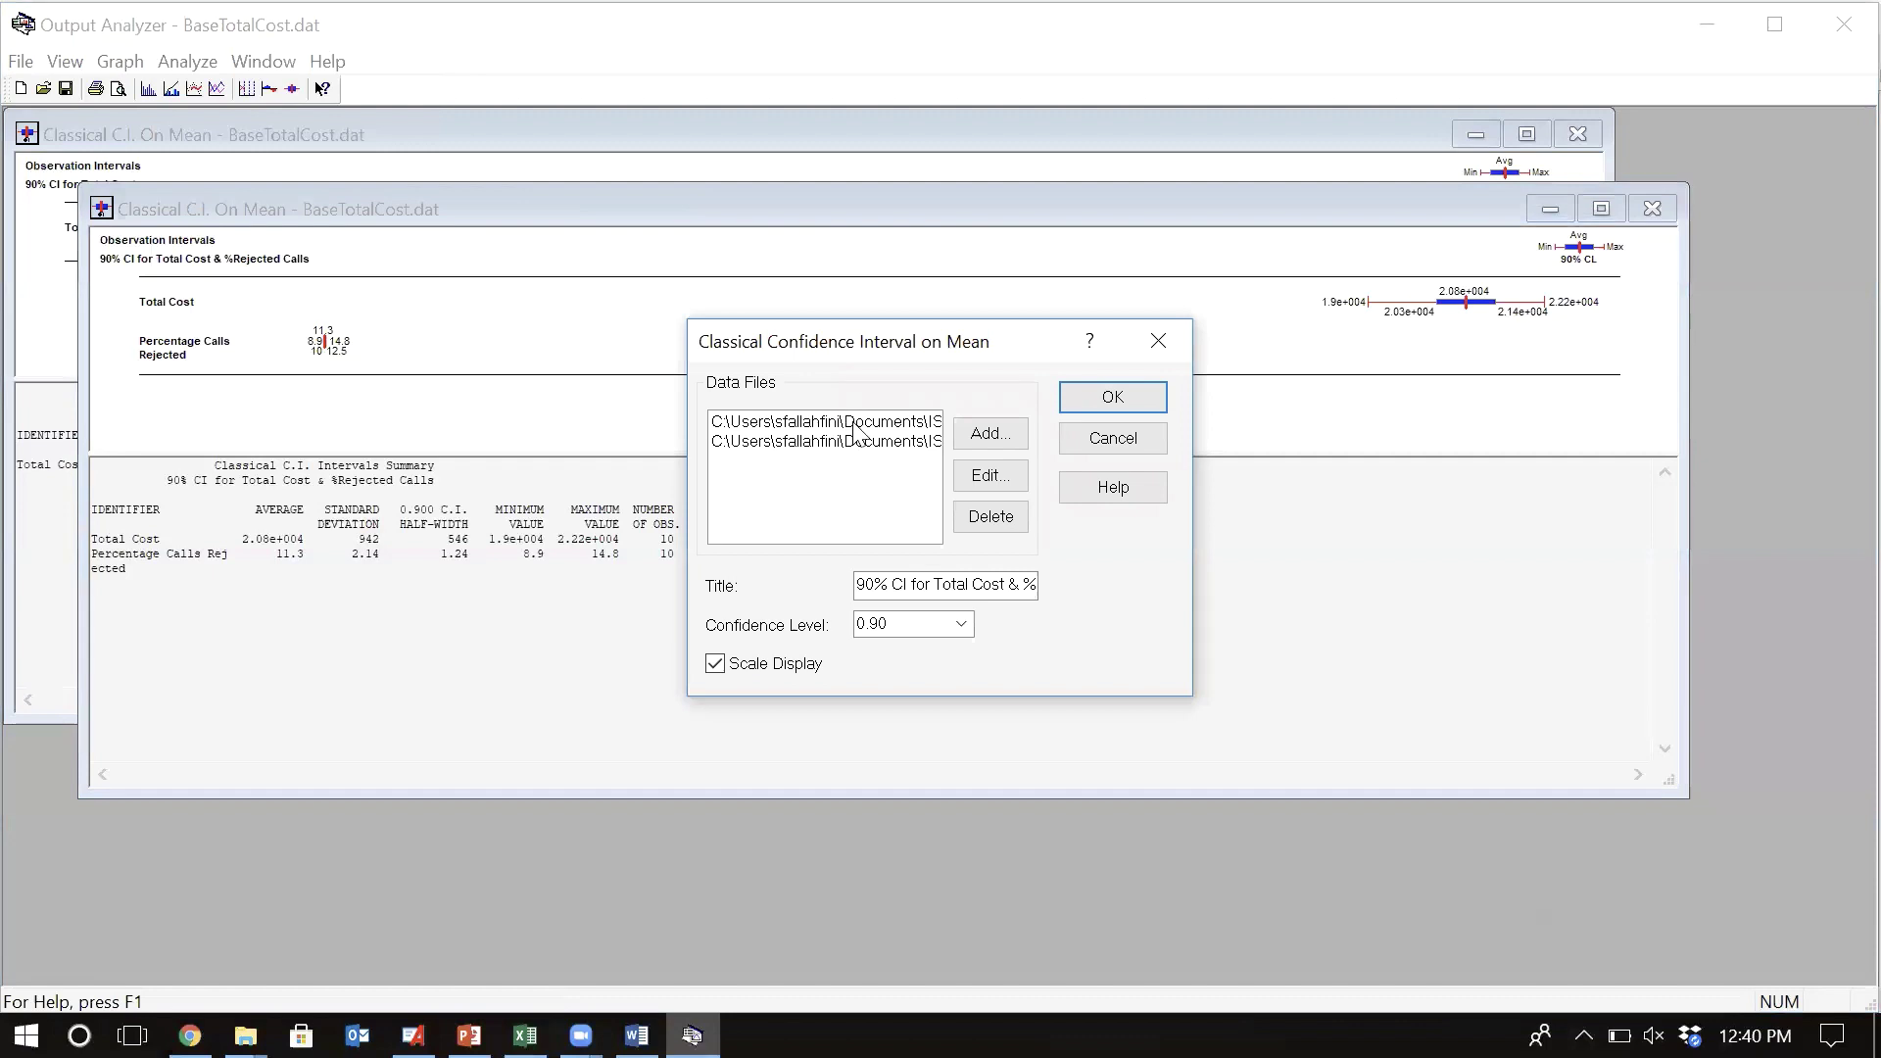
left_click(850, 421)
left_click(990, 519)
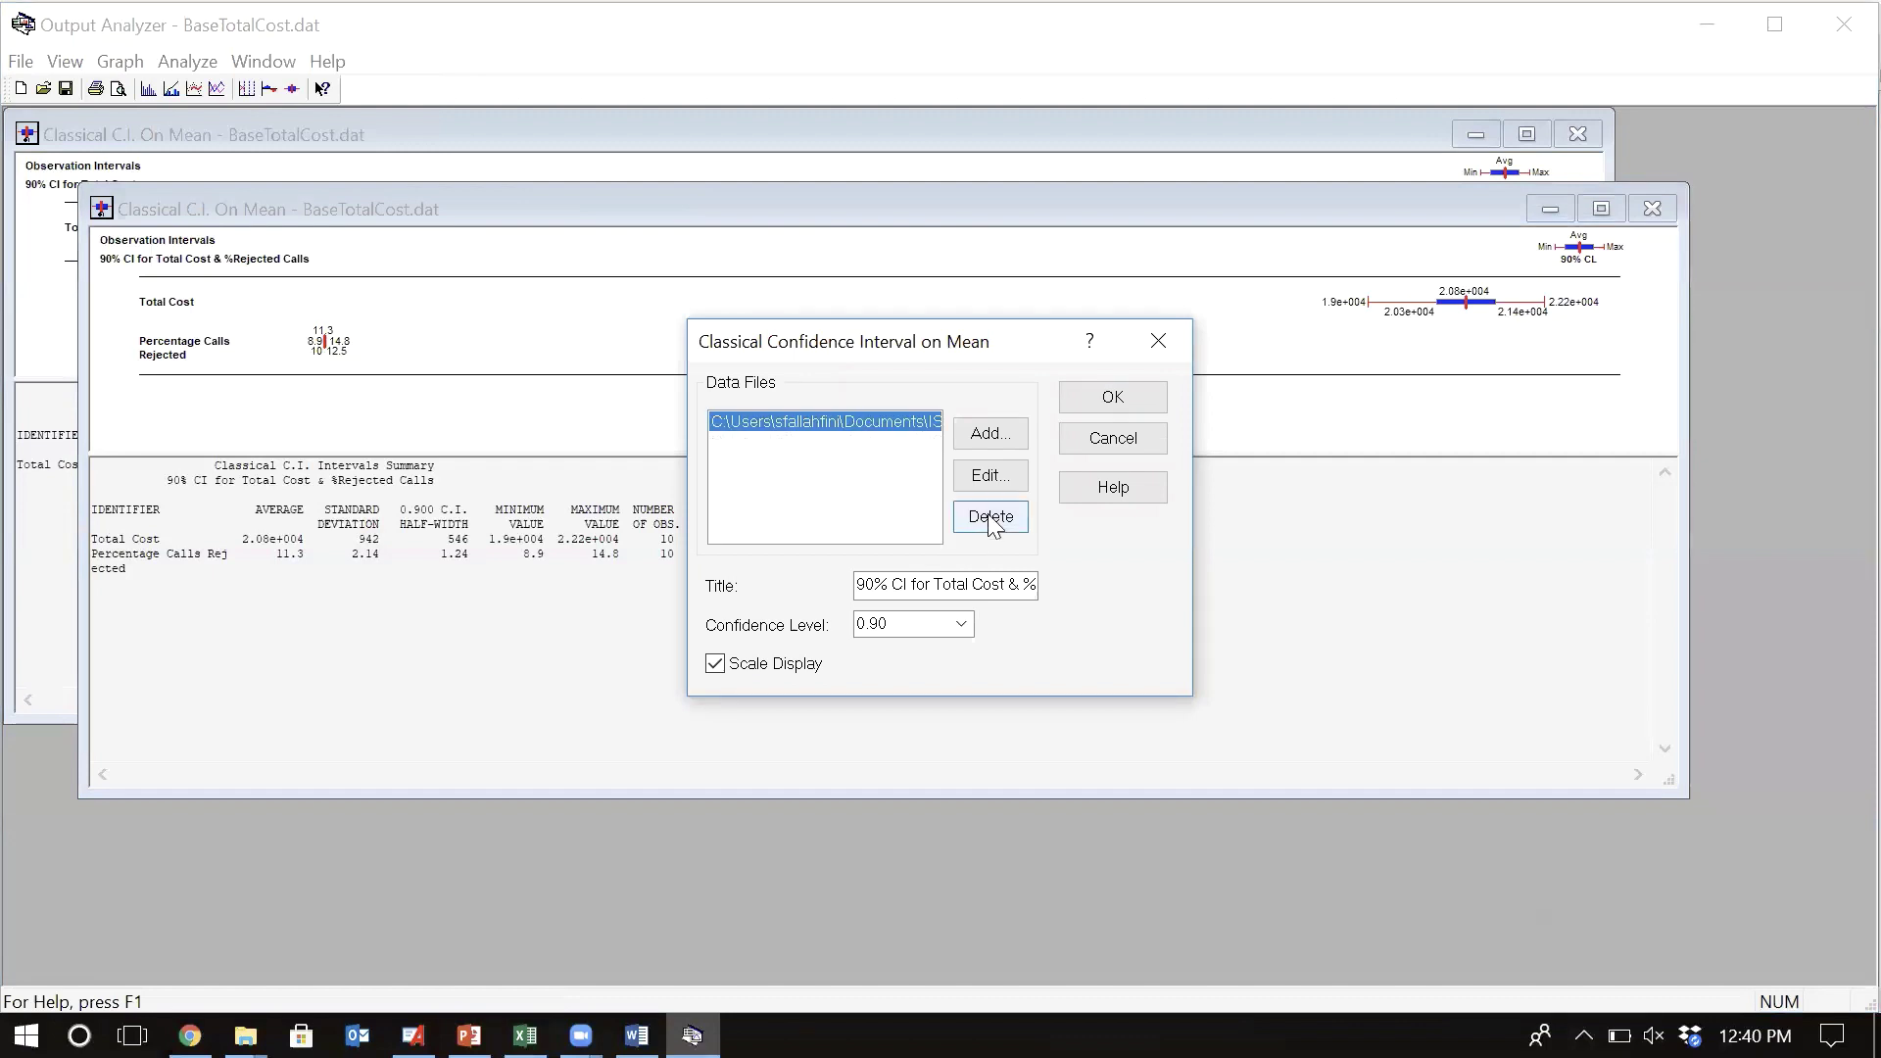
- Change the title to "90% CI for %Rejected Calls" and generate the interval for the rejected calls alone
left_click(1014, 584)
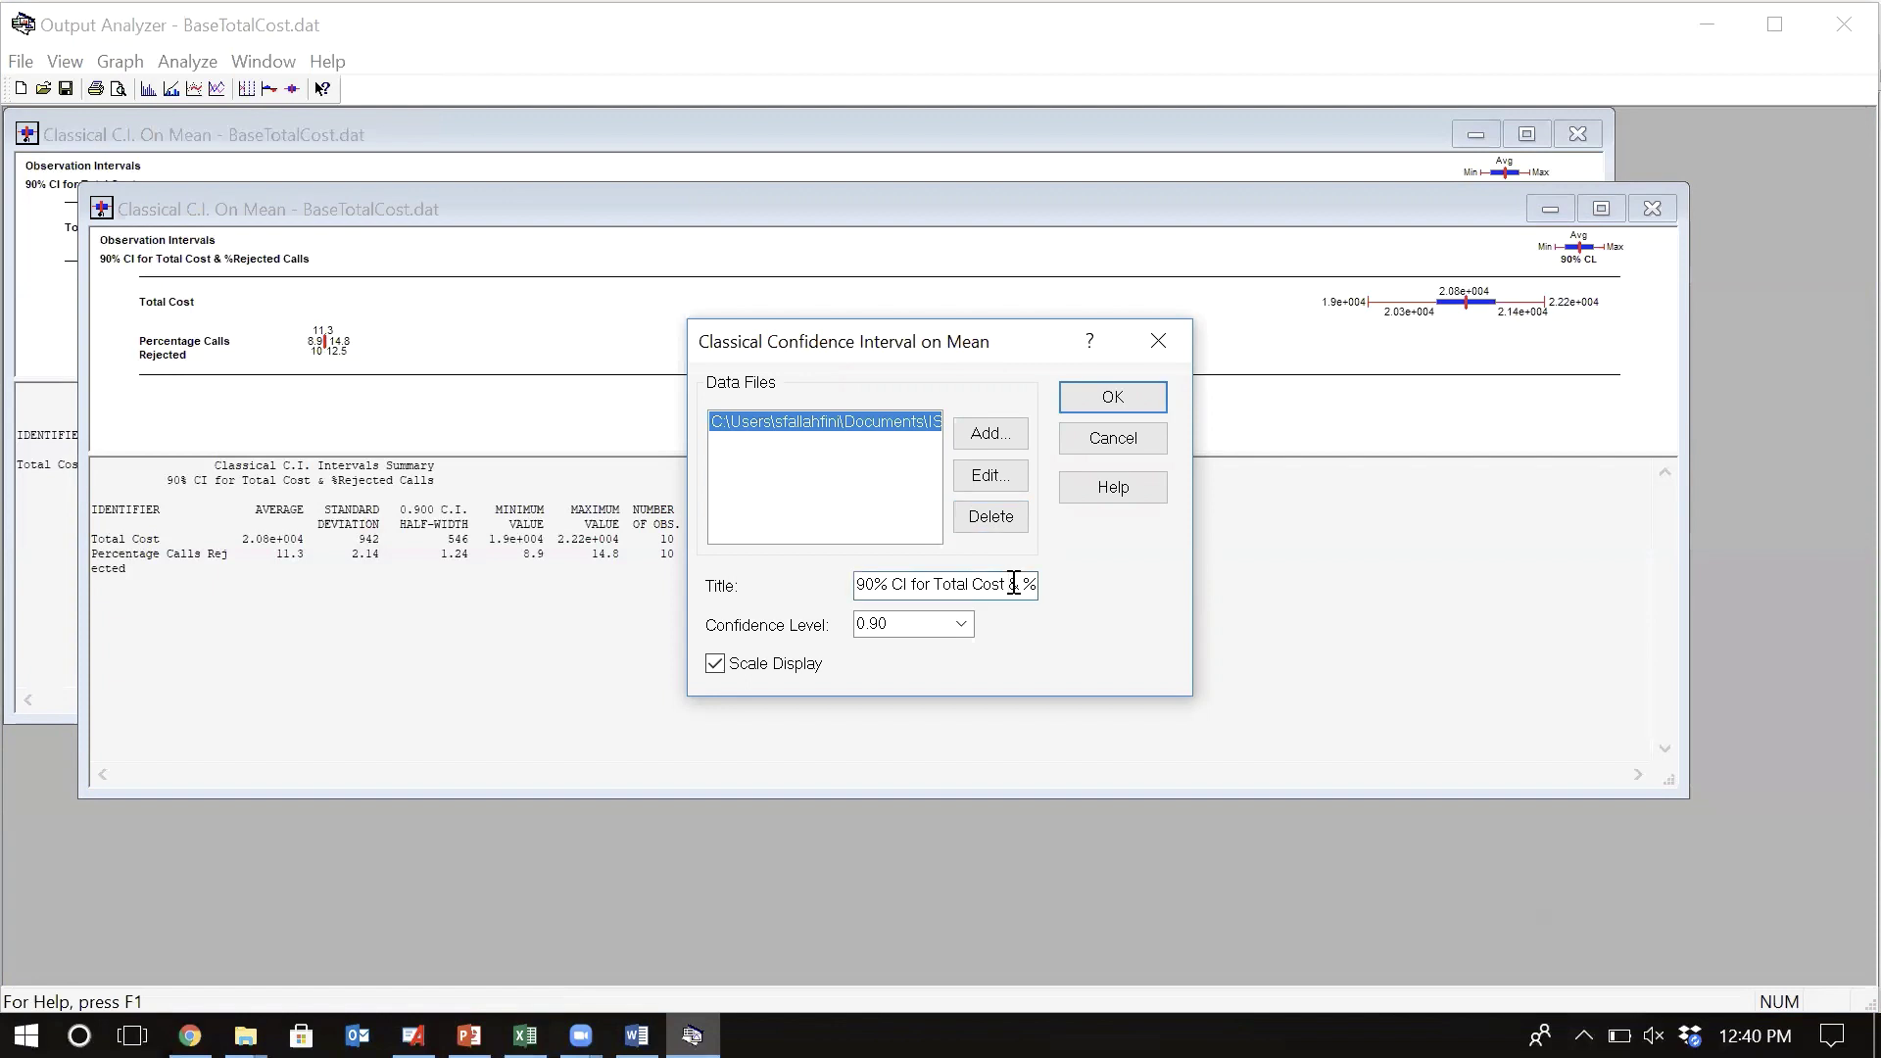
key("BackSpace")
key("BackSpace")
key("BackSpace")
key("BackSpace")
key("BackSpace")
key("BackSpace")
key("BackSpace")
key("BackSpace")
key("BackSpace")
key("BackSpace")
key("BackSpace")
key("BackSpace")
key("BackSpace")
key("BackSpace")
key("BackSpace")
type("or")
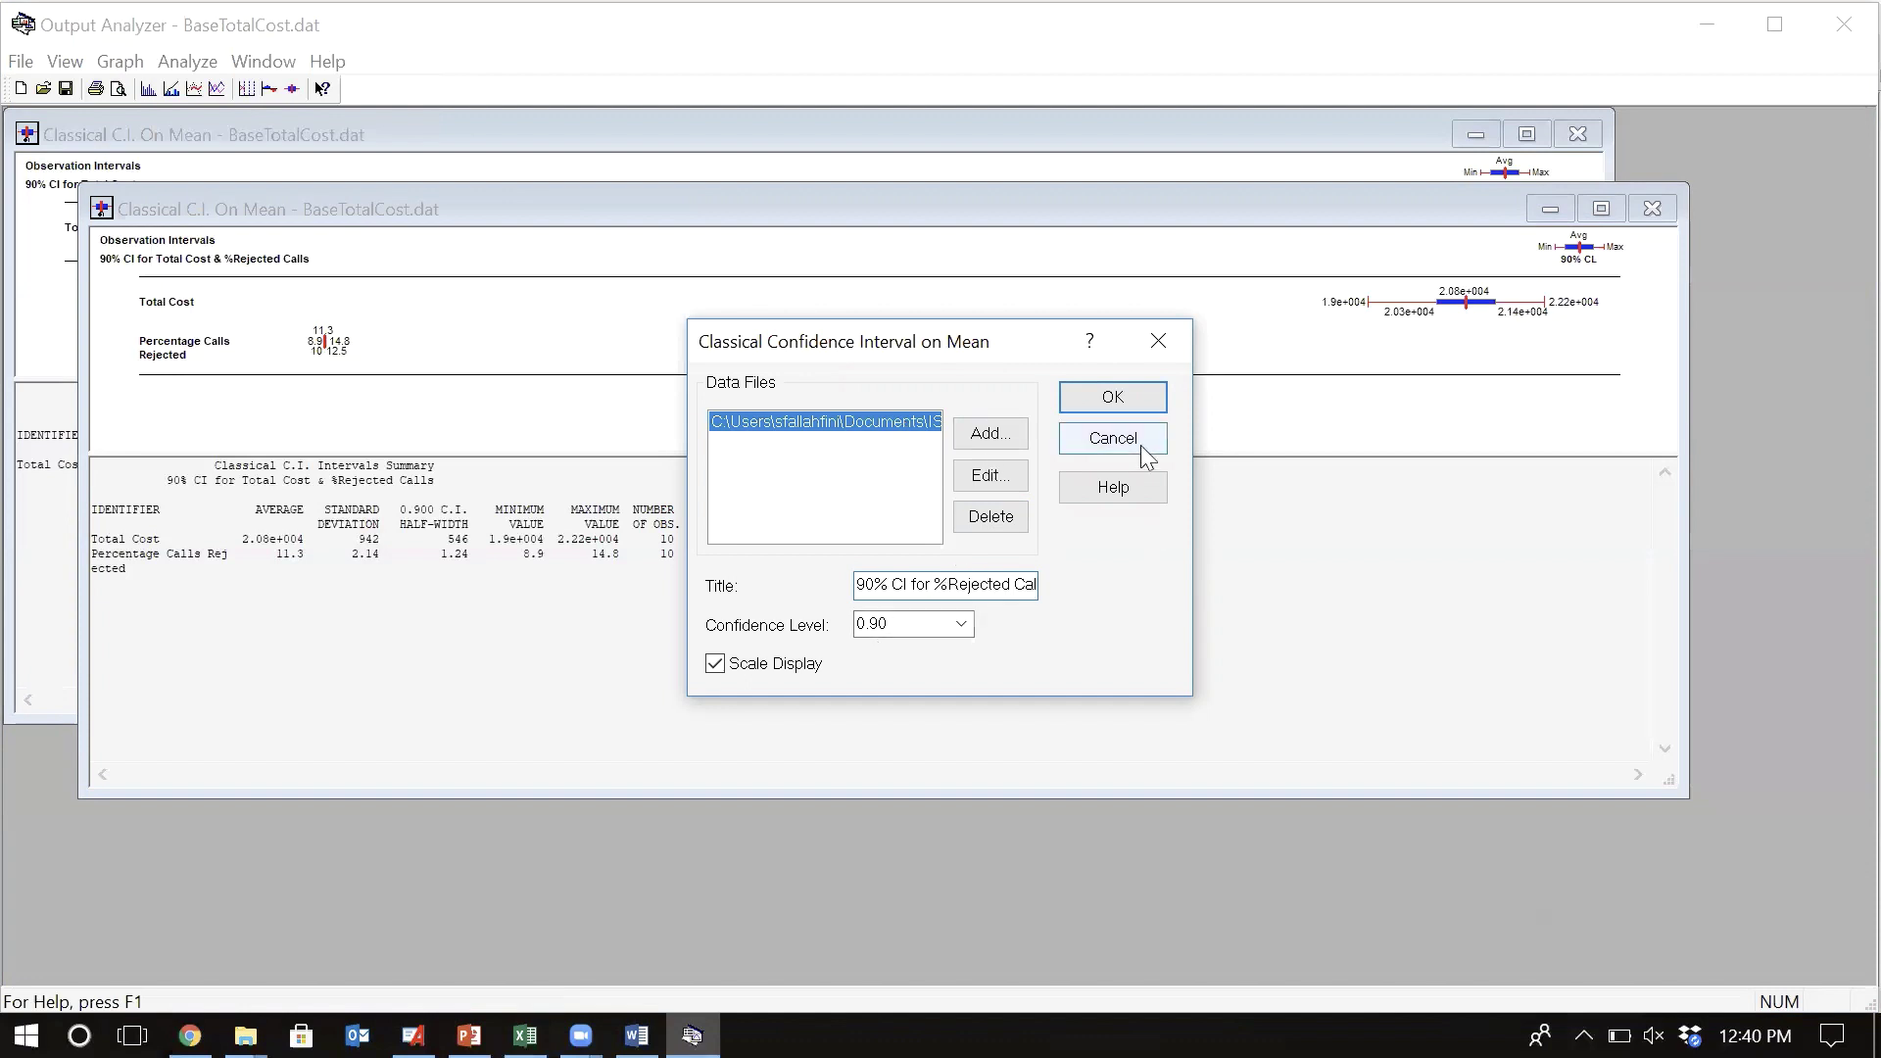
left_click(1113, 398)
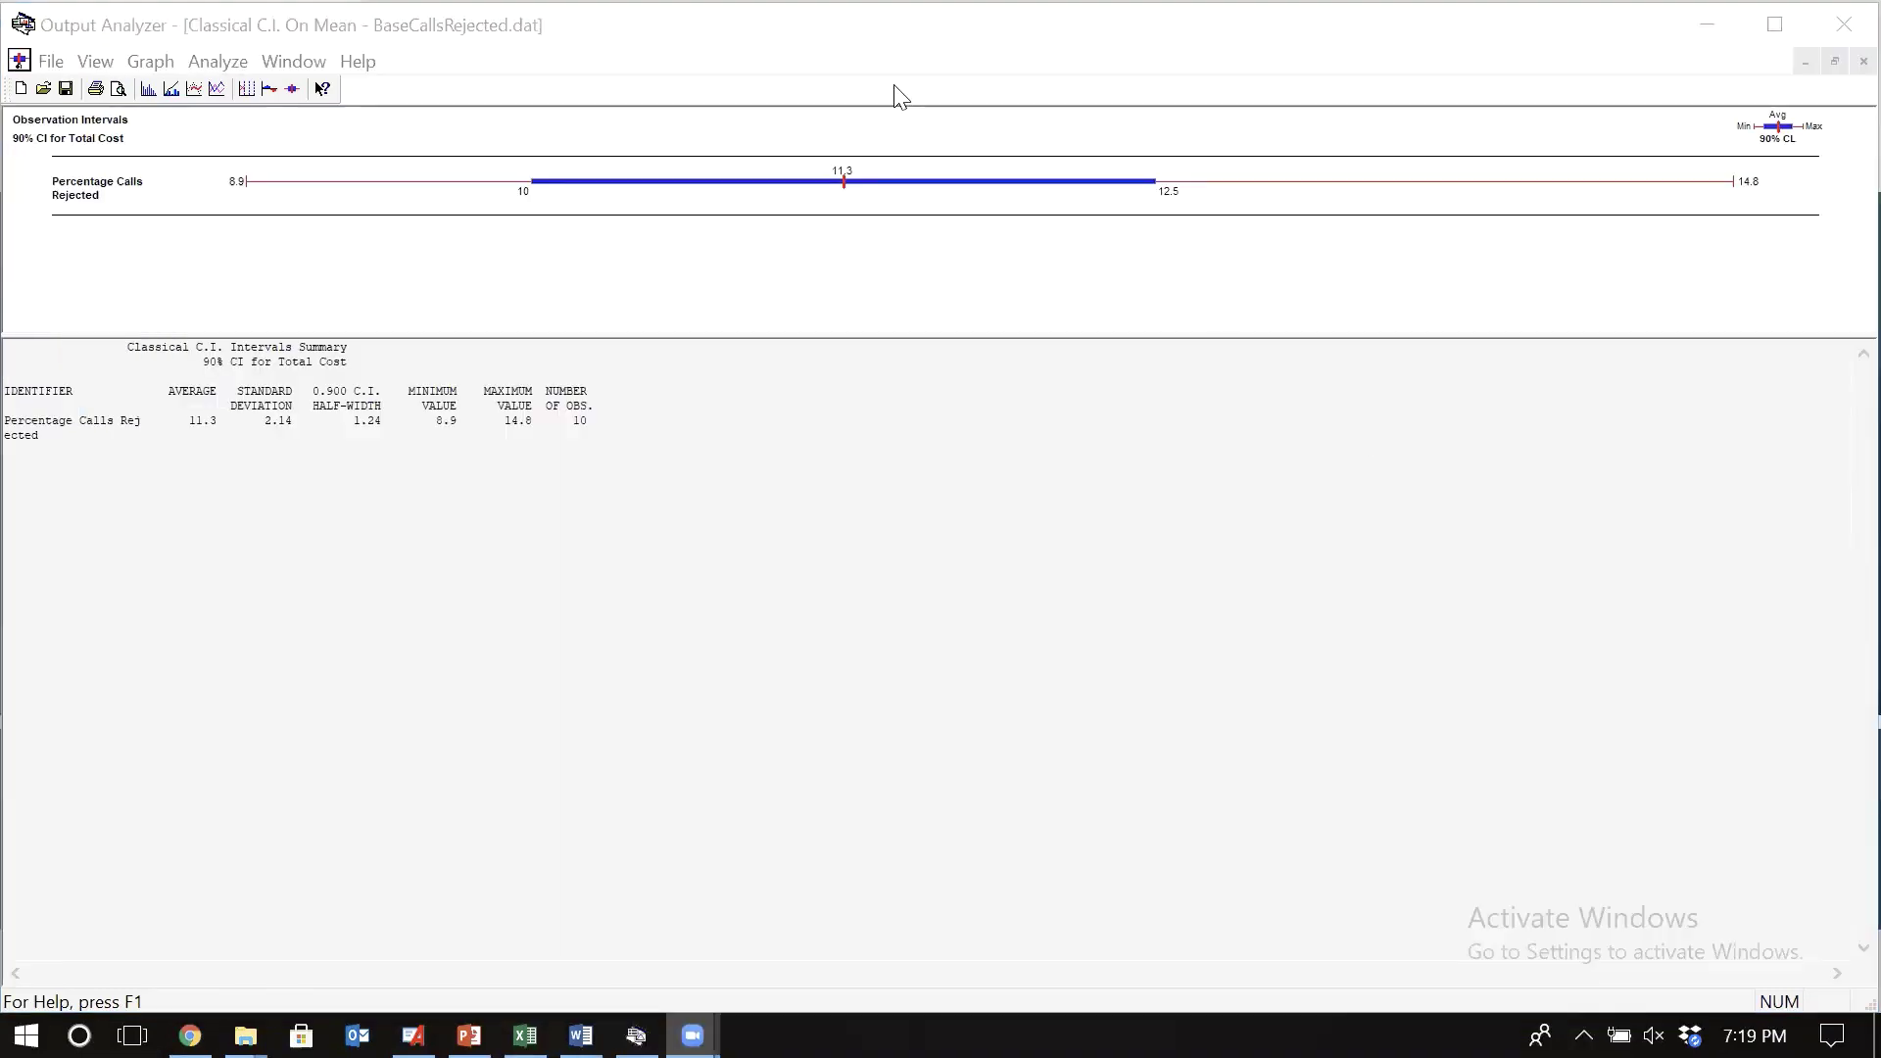
- Start another classical confidence interval on the mean, replacing BaseCallsRejected.dat with BaseTotalCost.dat using Lumped replications
left_click(231, 69)
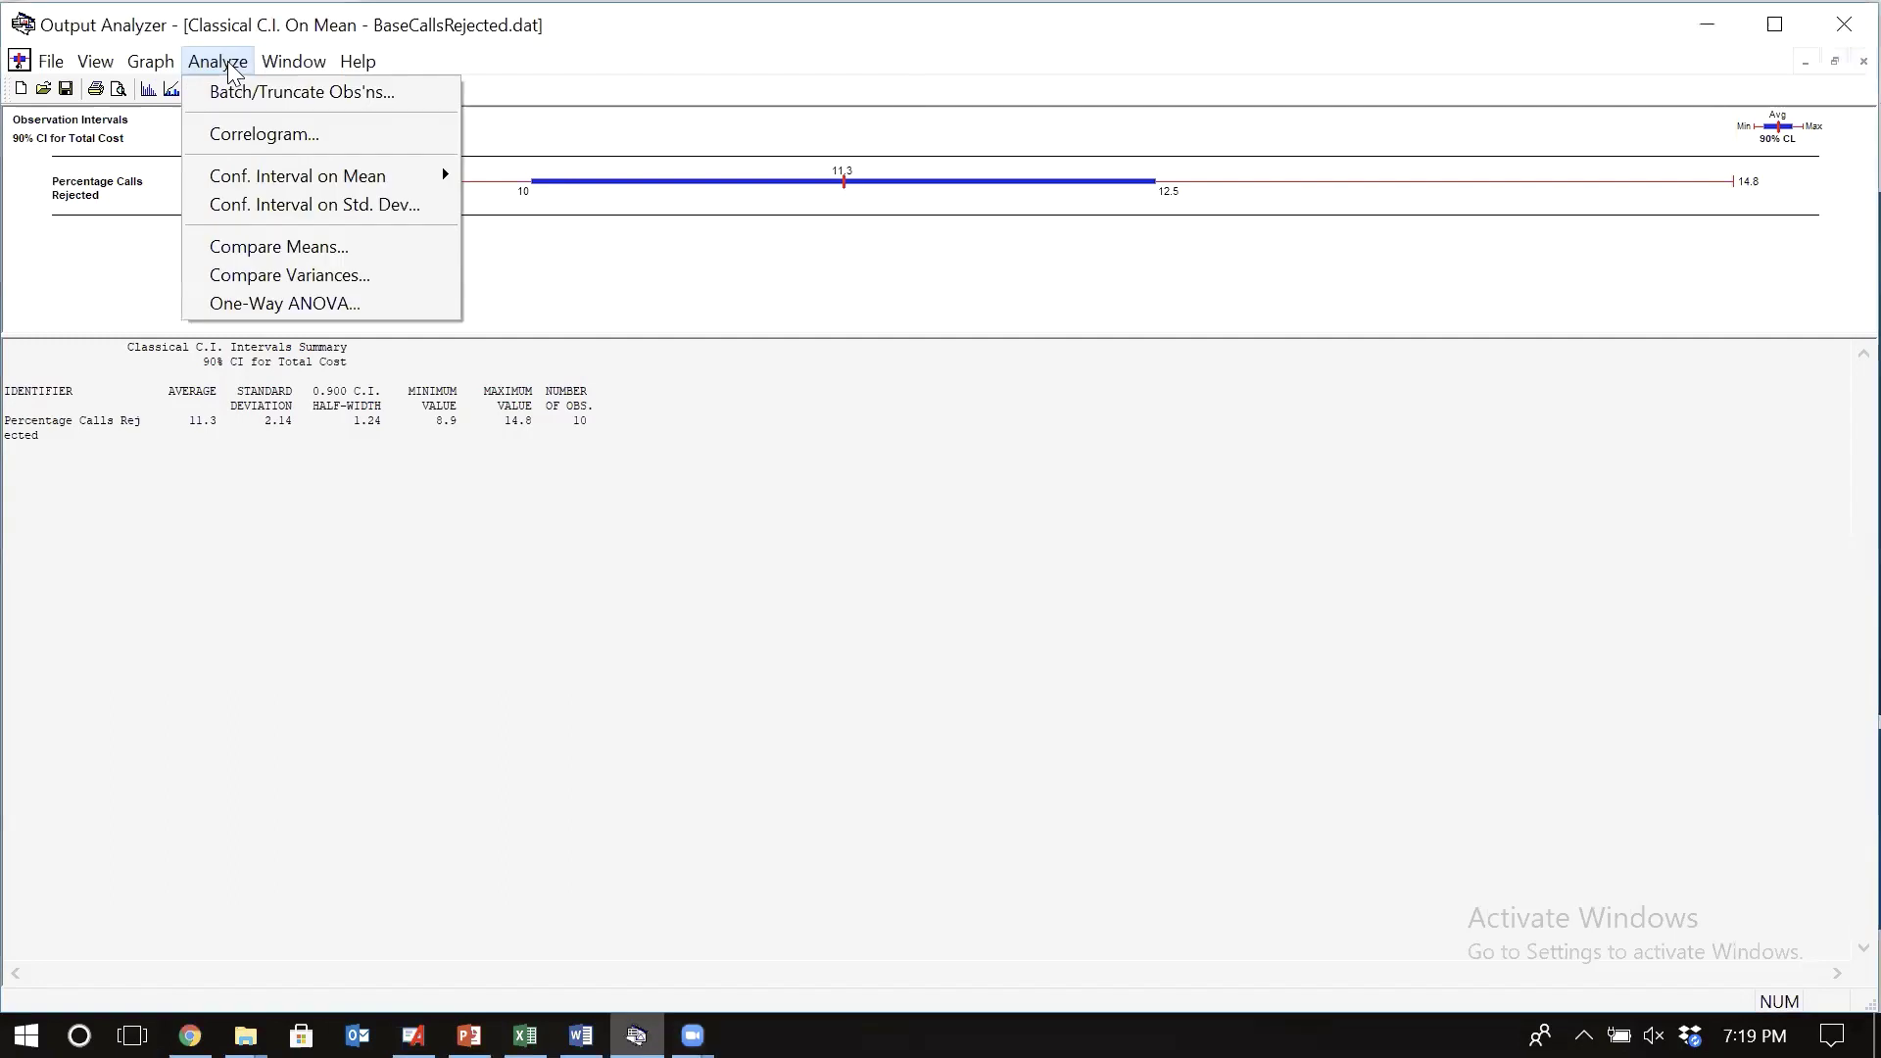
mouse_move(434, 183)
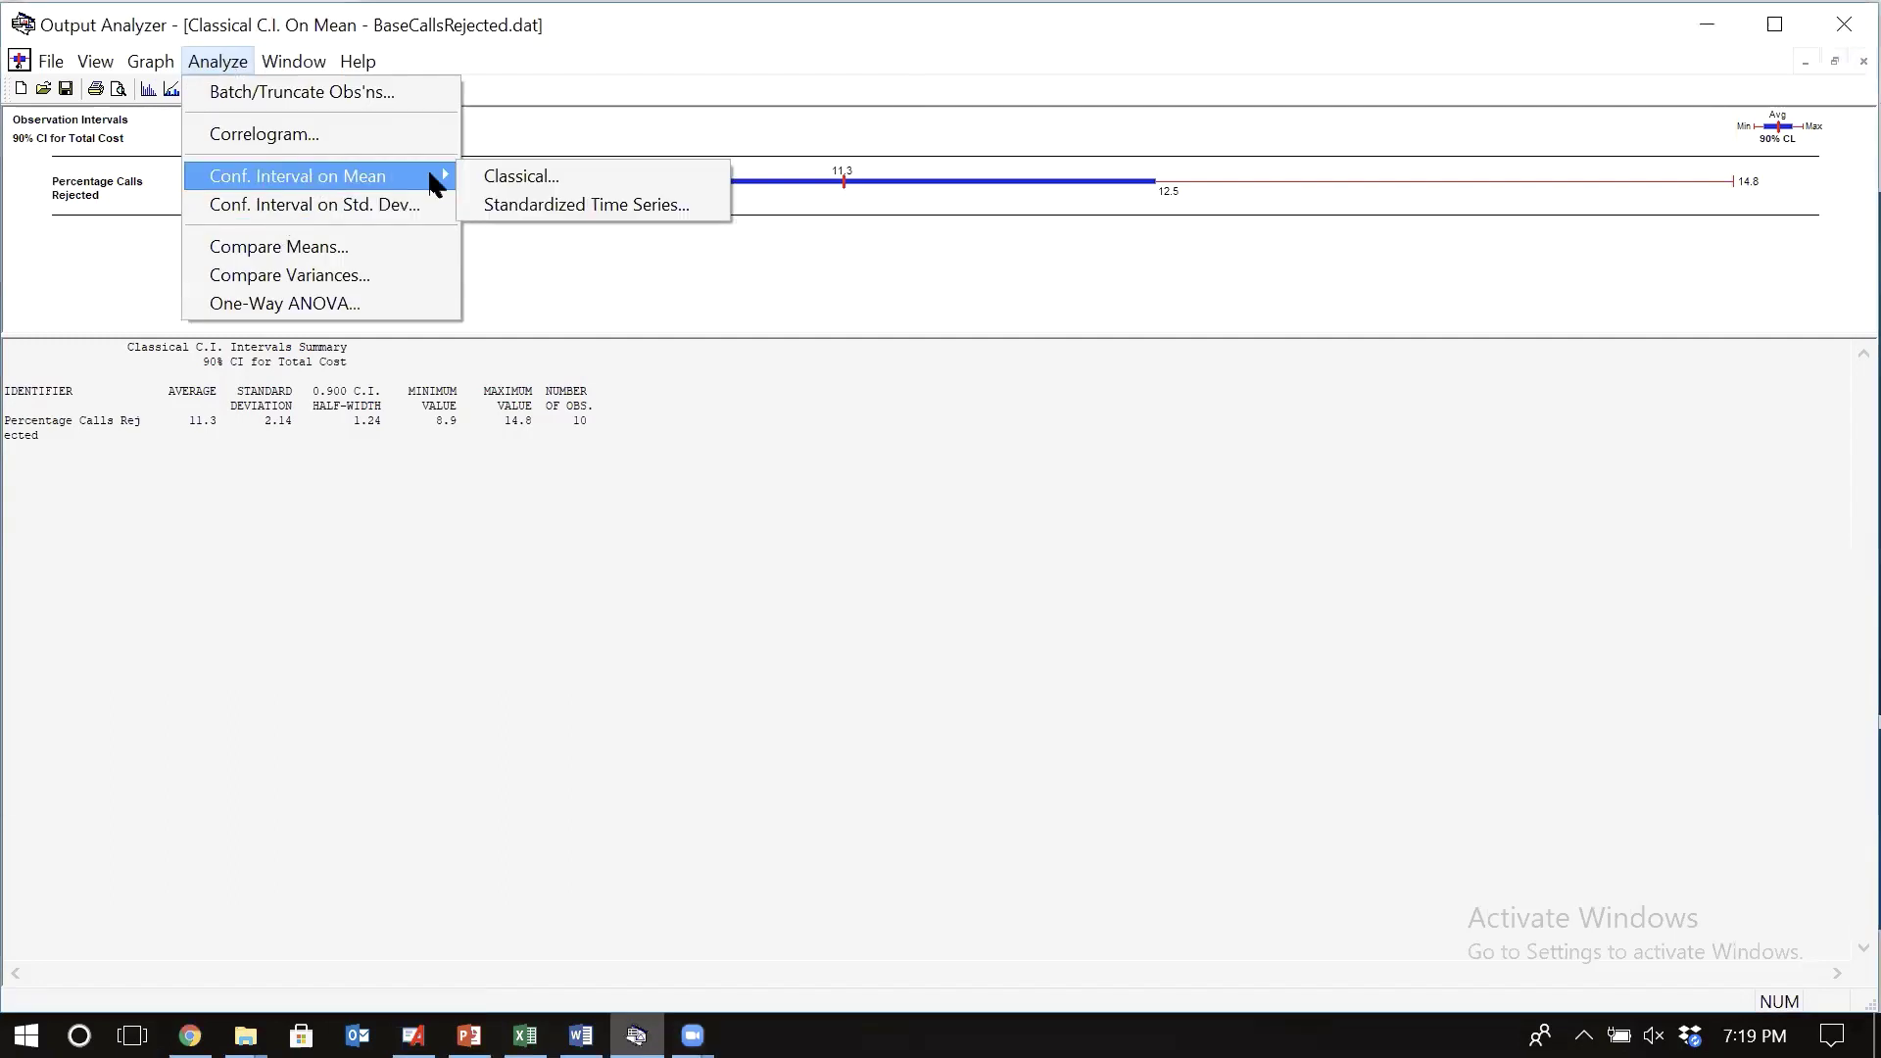
left_click(539, 176)
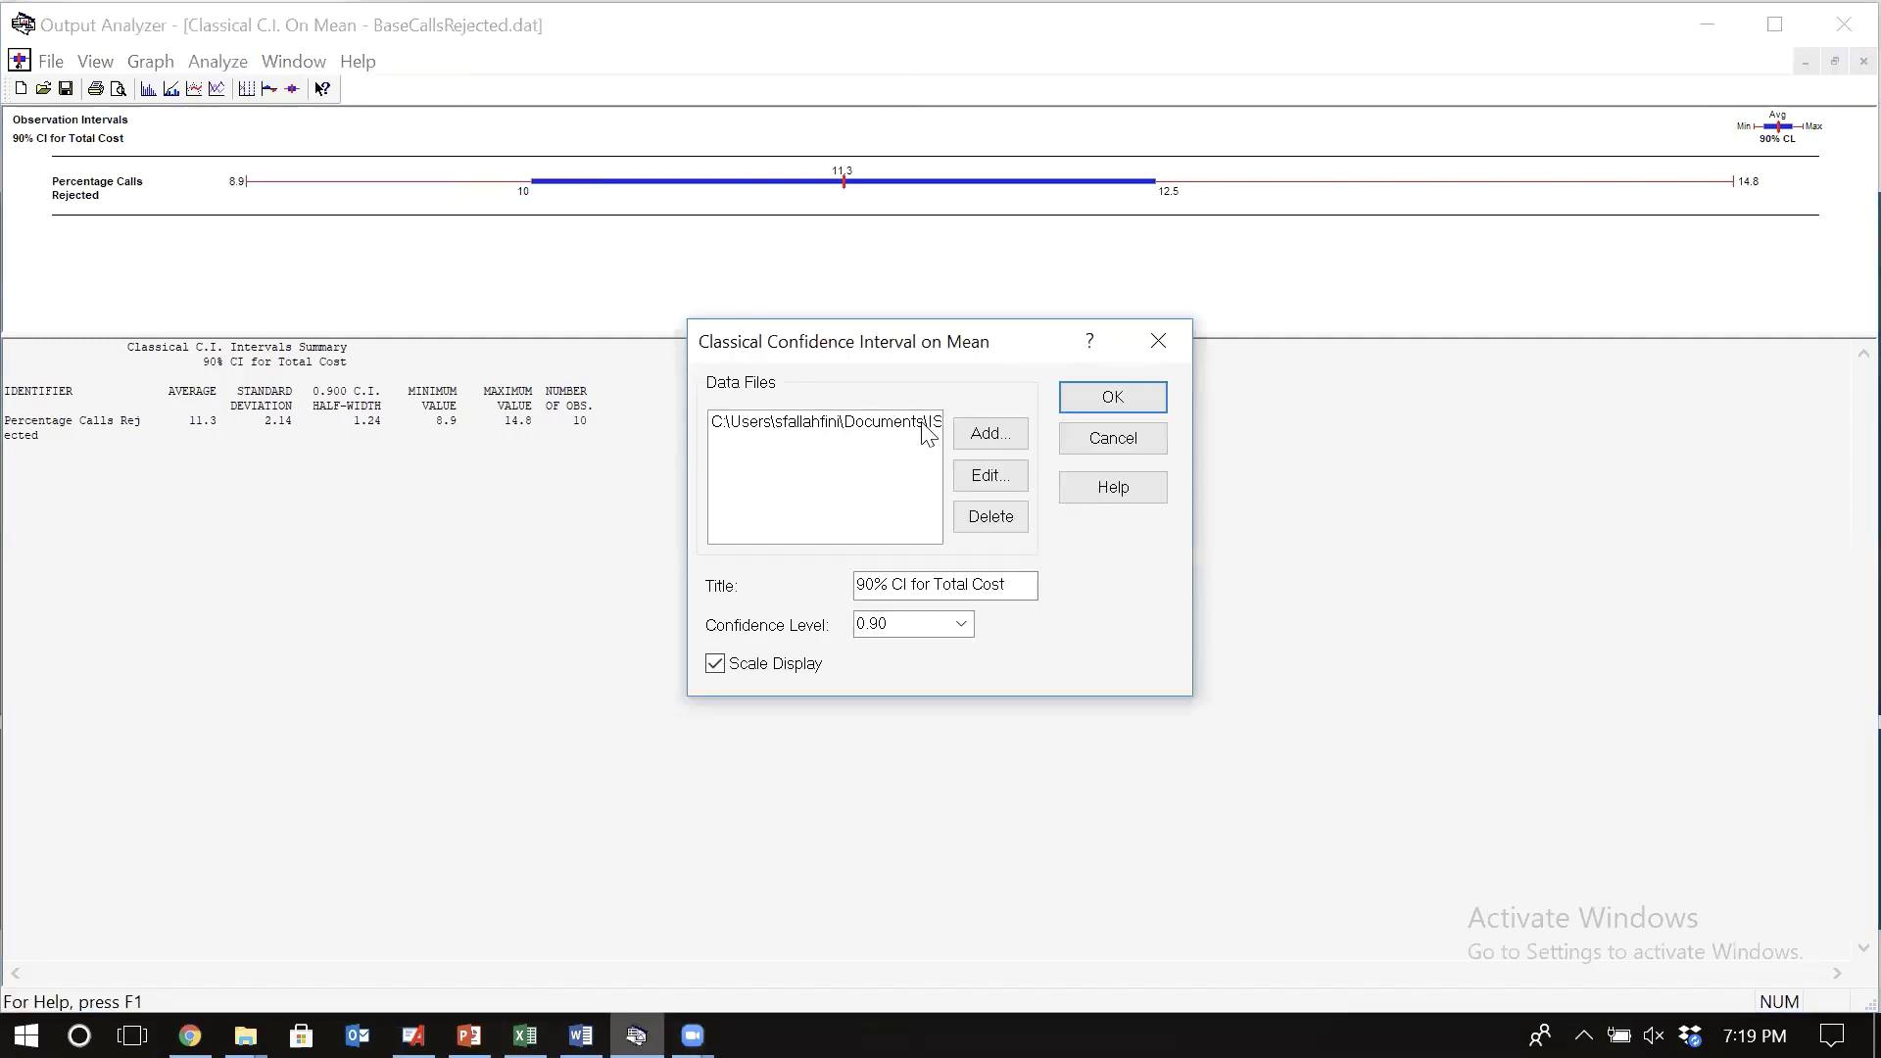
left_click(926, 428)
left_click(1005, 507)
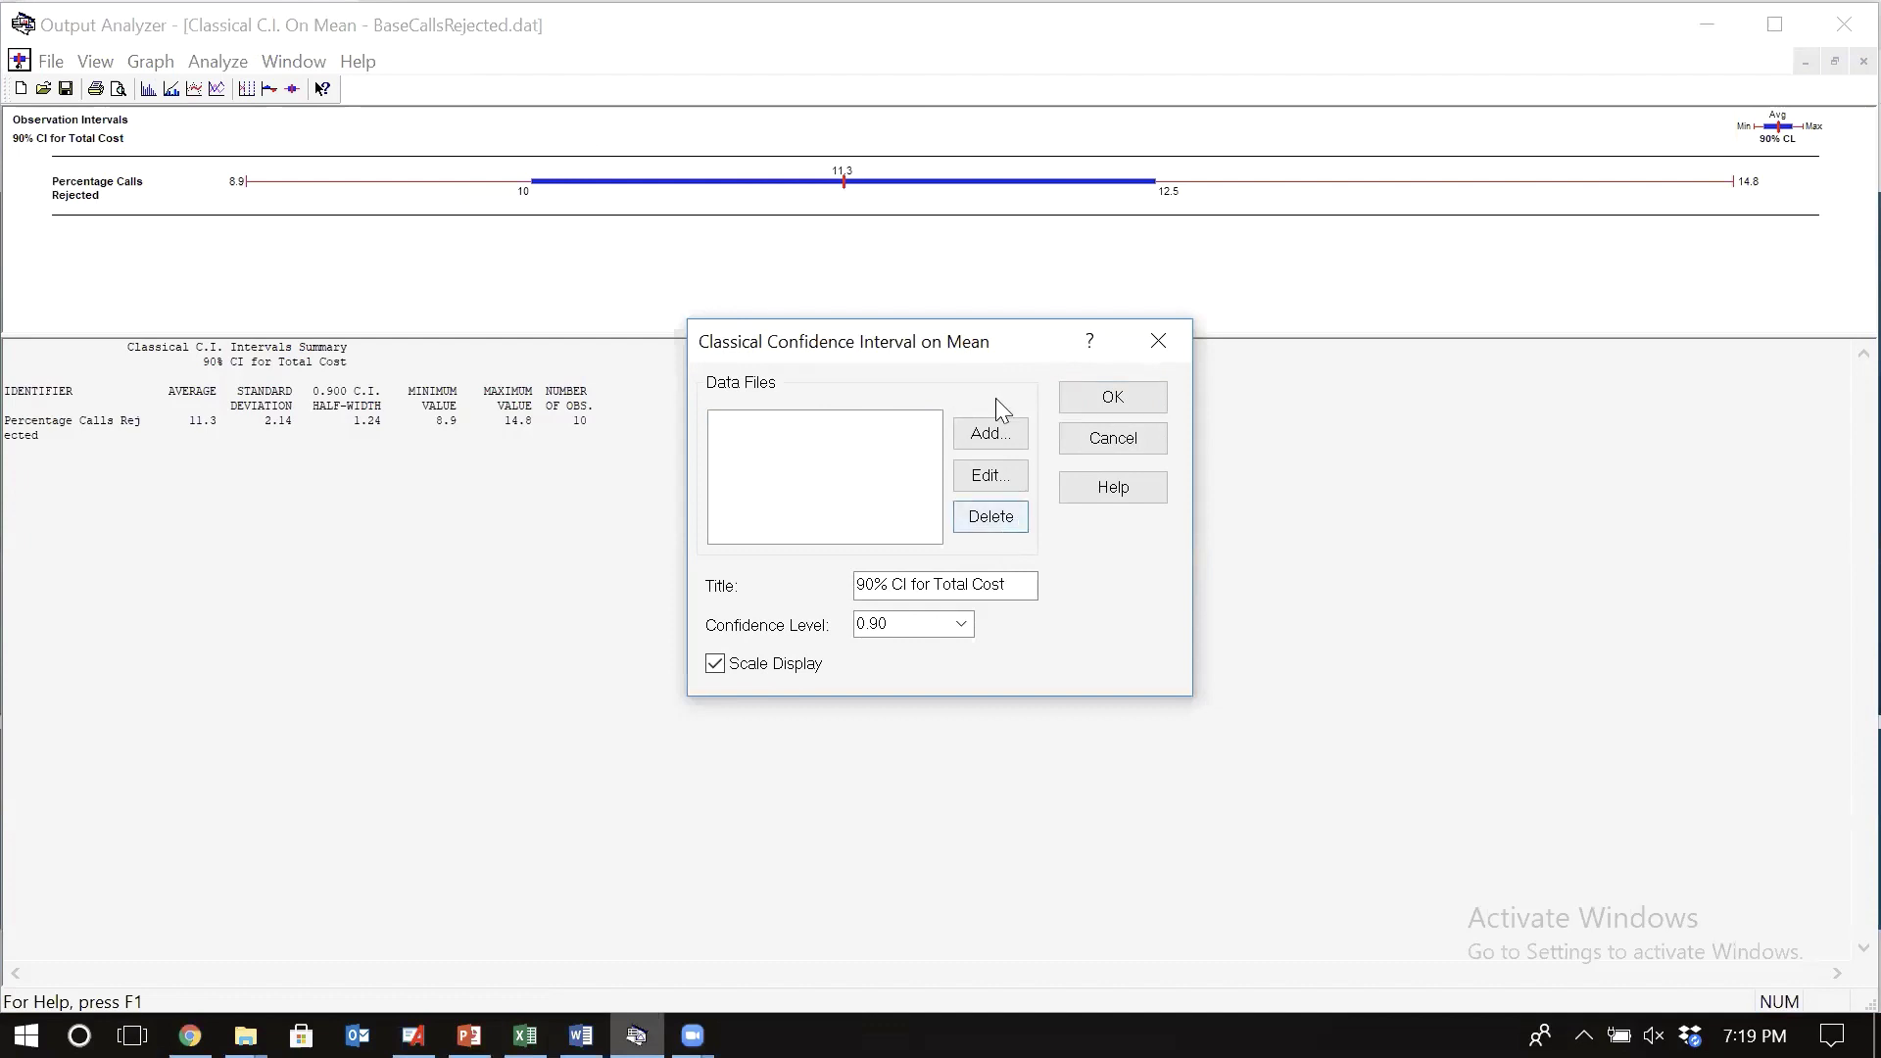
left_click(995, 433)
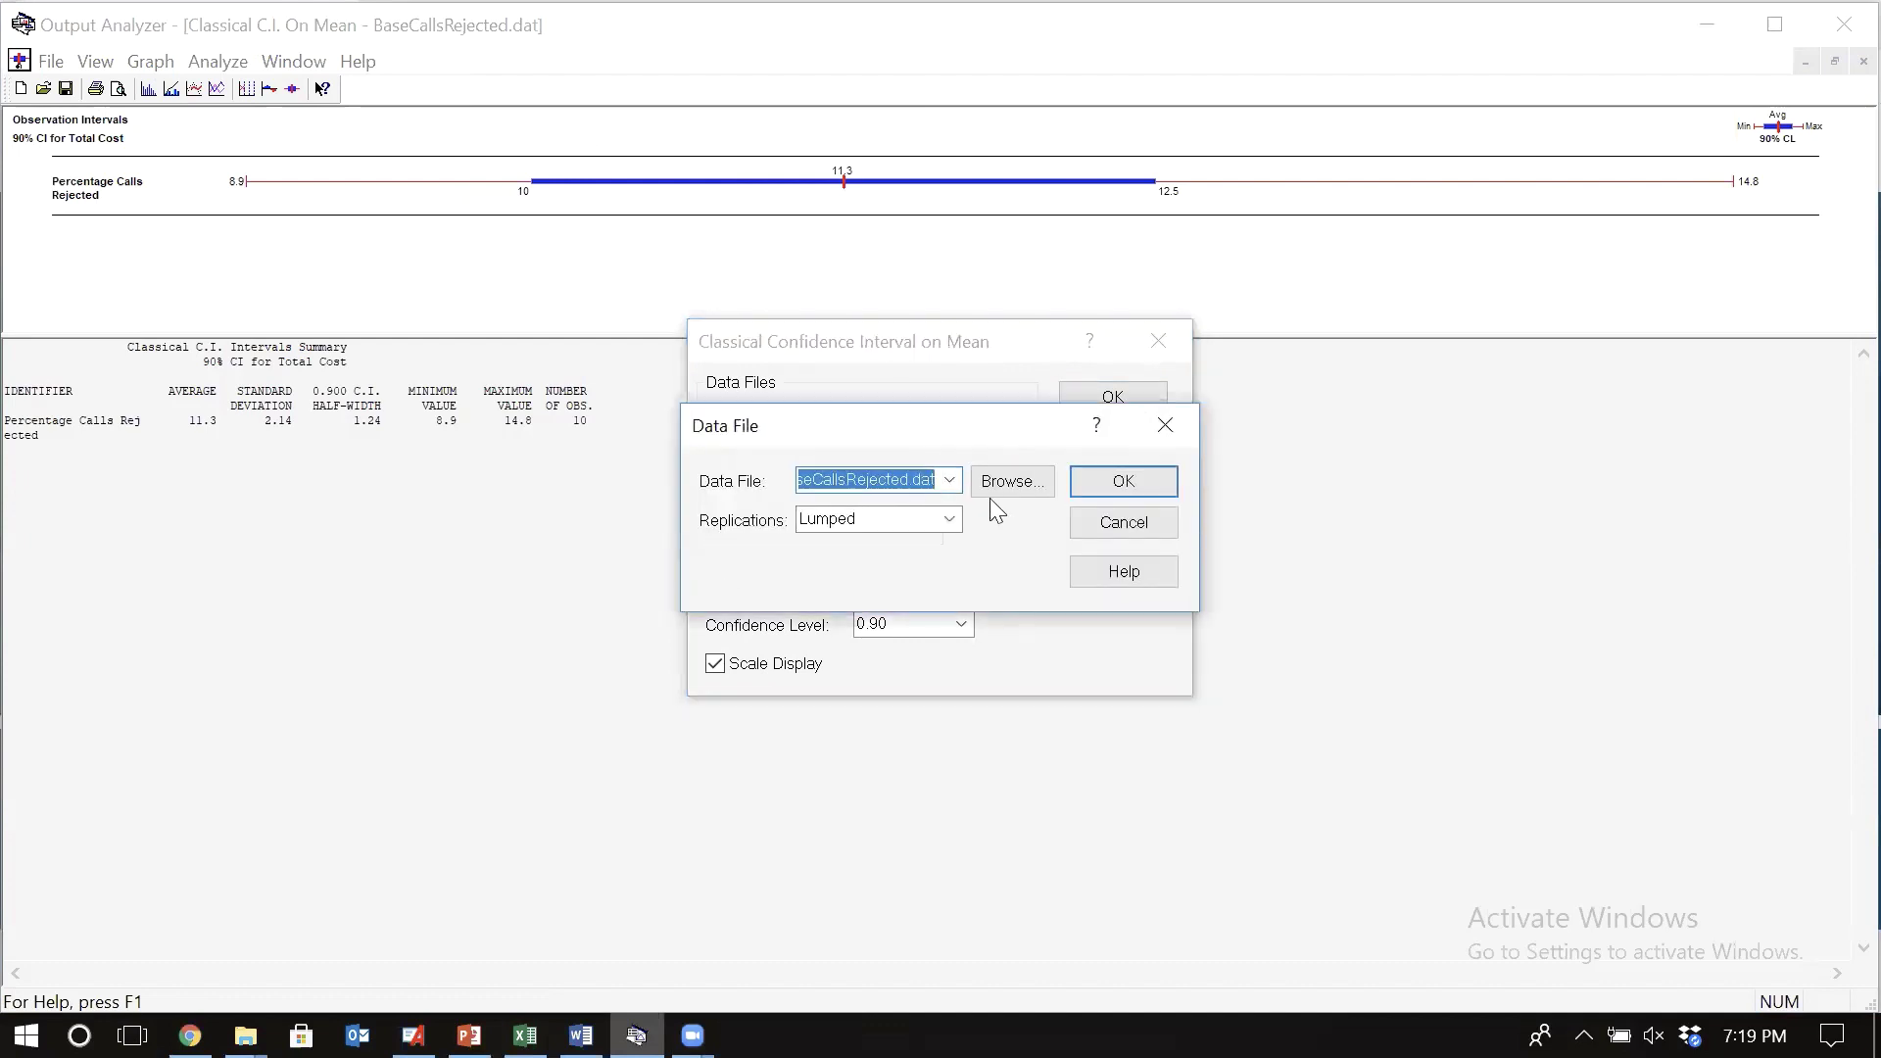
left_click(999, 483)
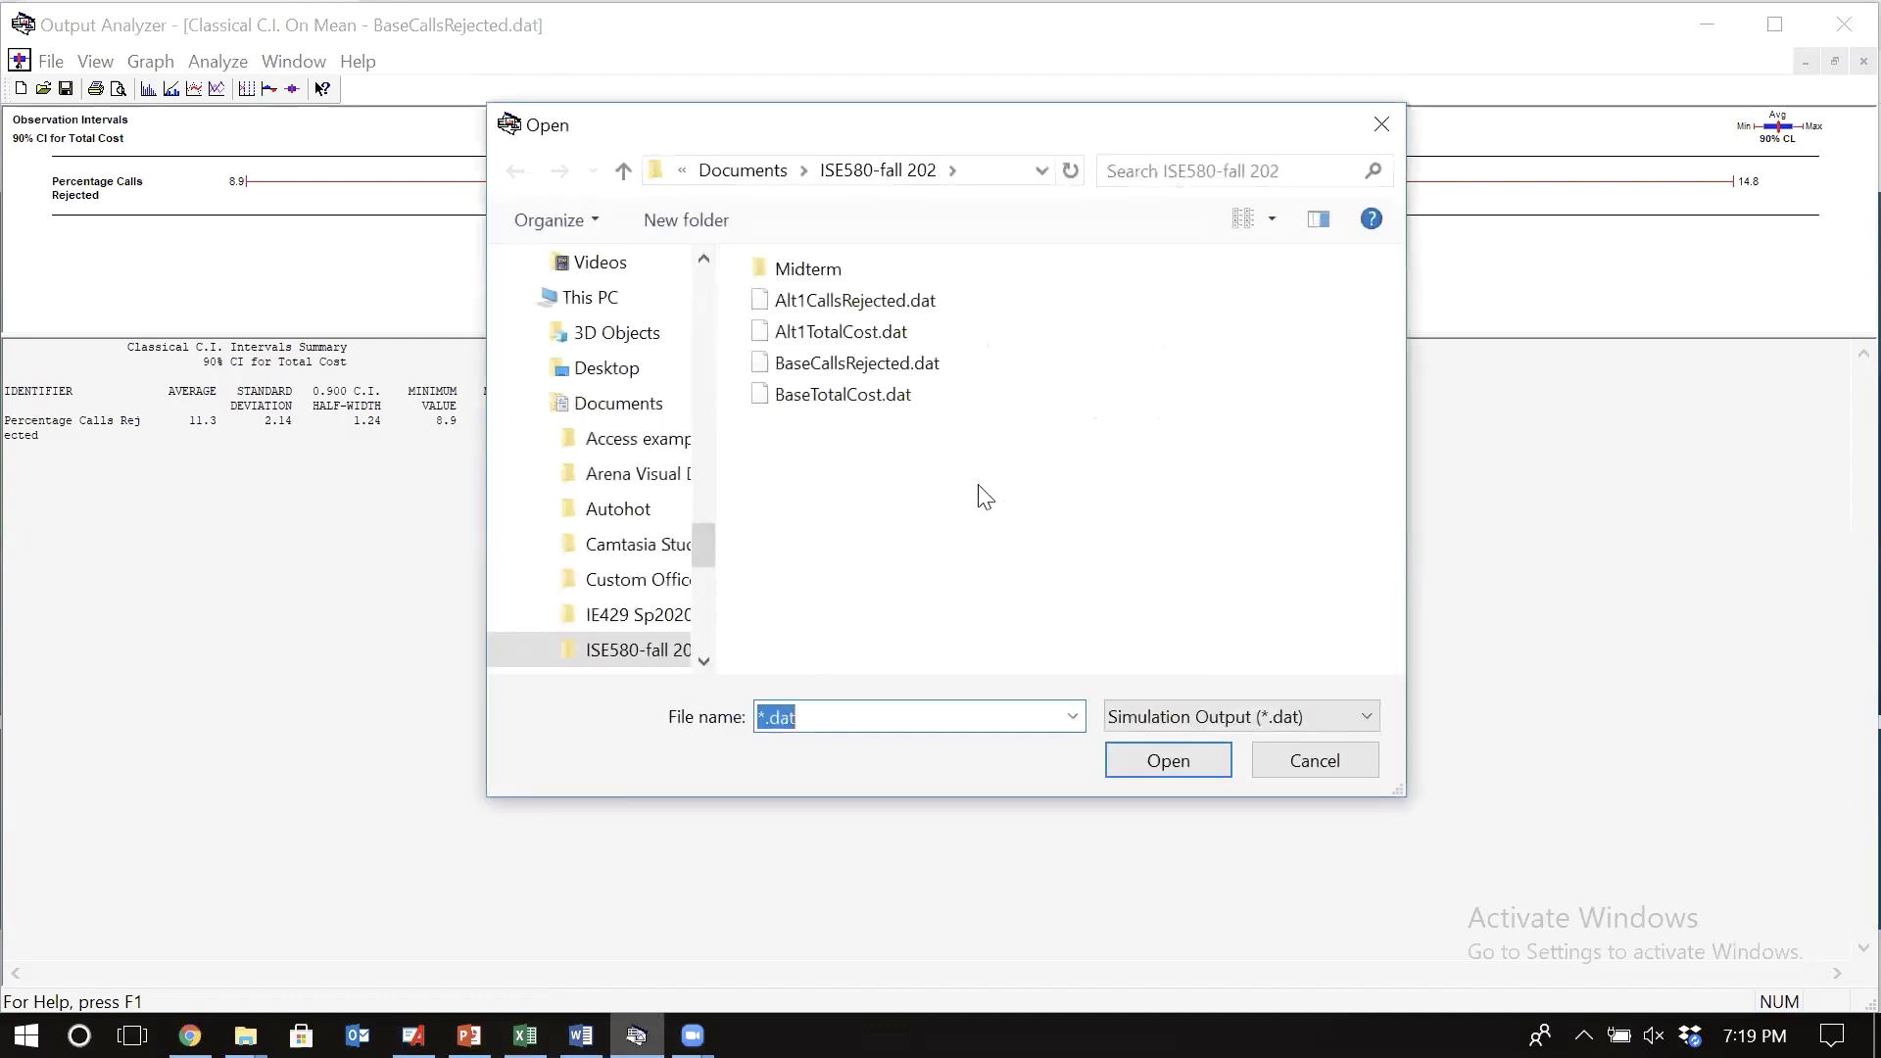
double_click(839, 396)
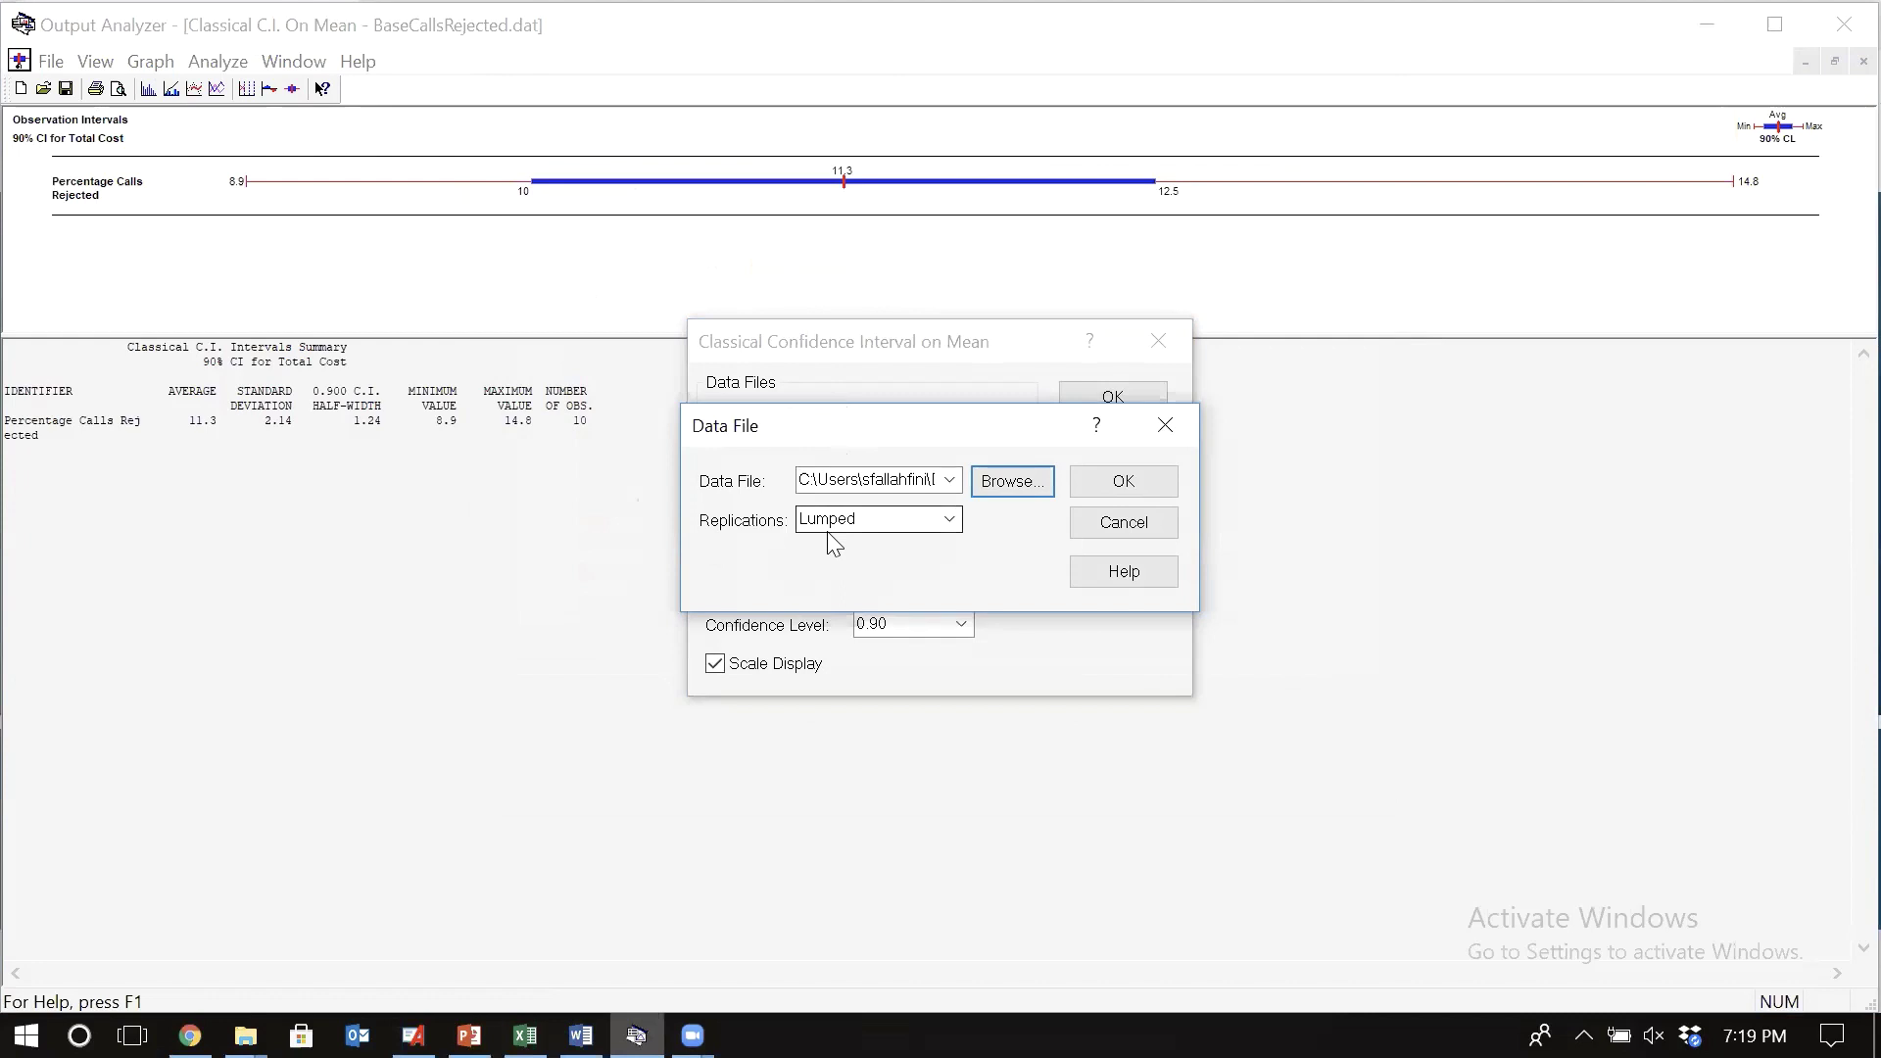
left_click(1120, 486)
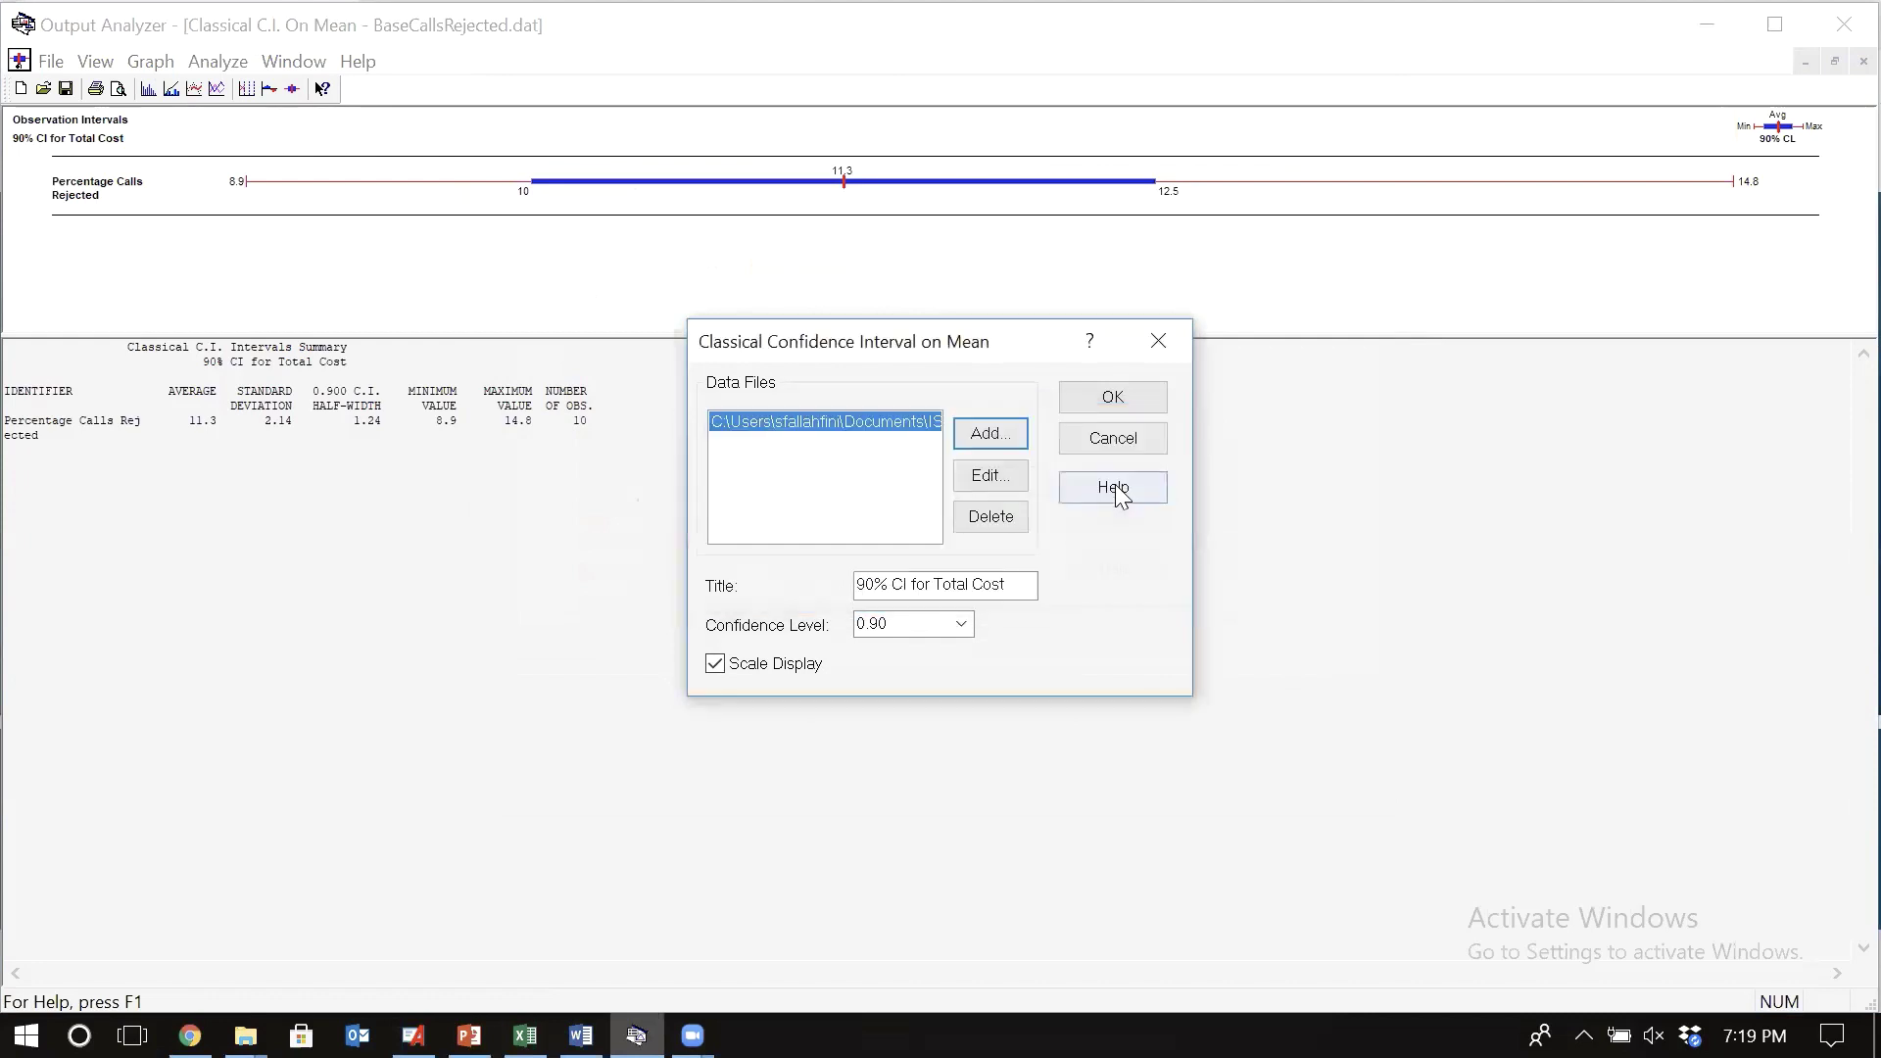
- Set the confidence level to 0.95, change the title to "95% CI for Total Cost", and generate the interval
left_click(898, 626)
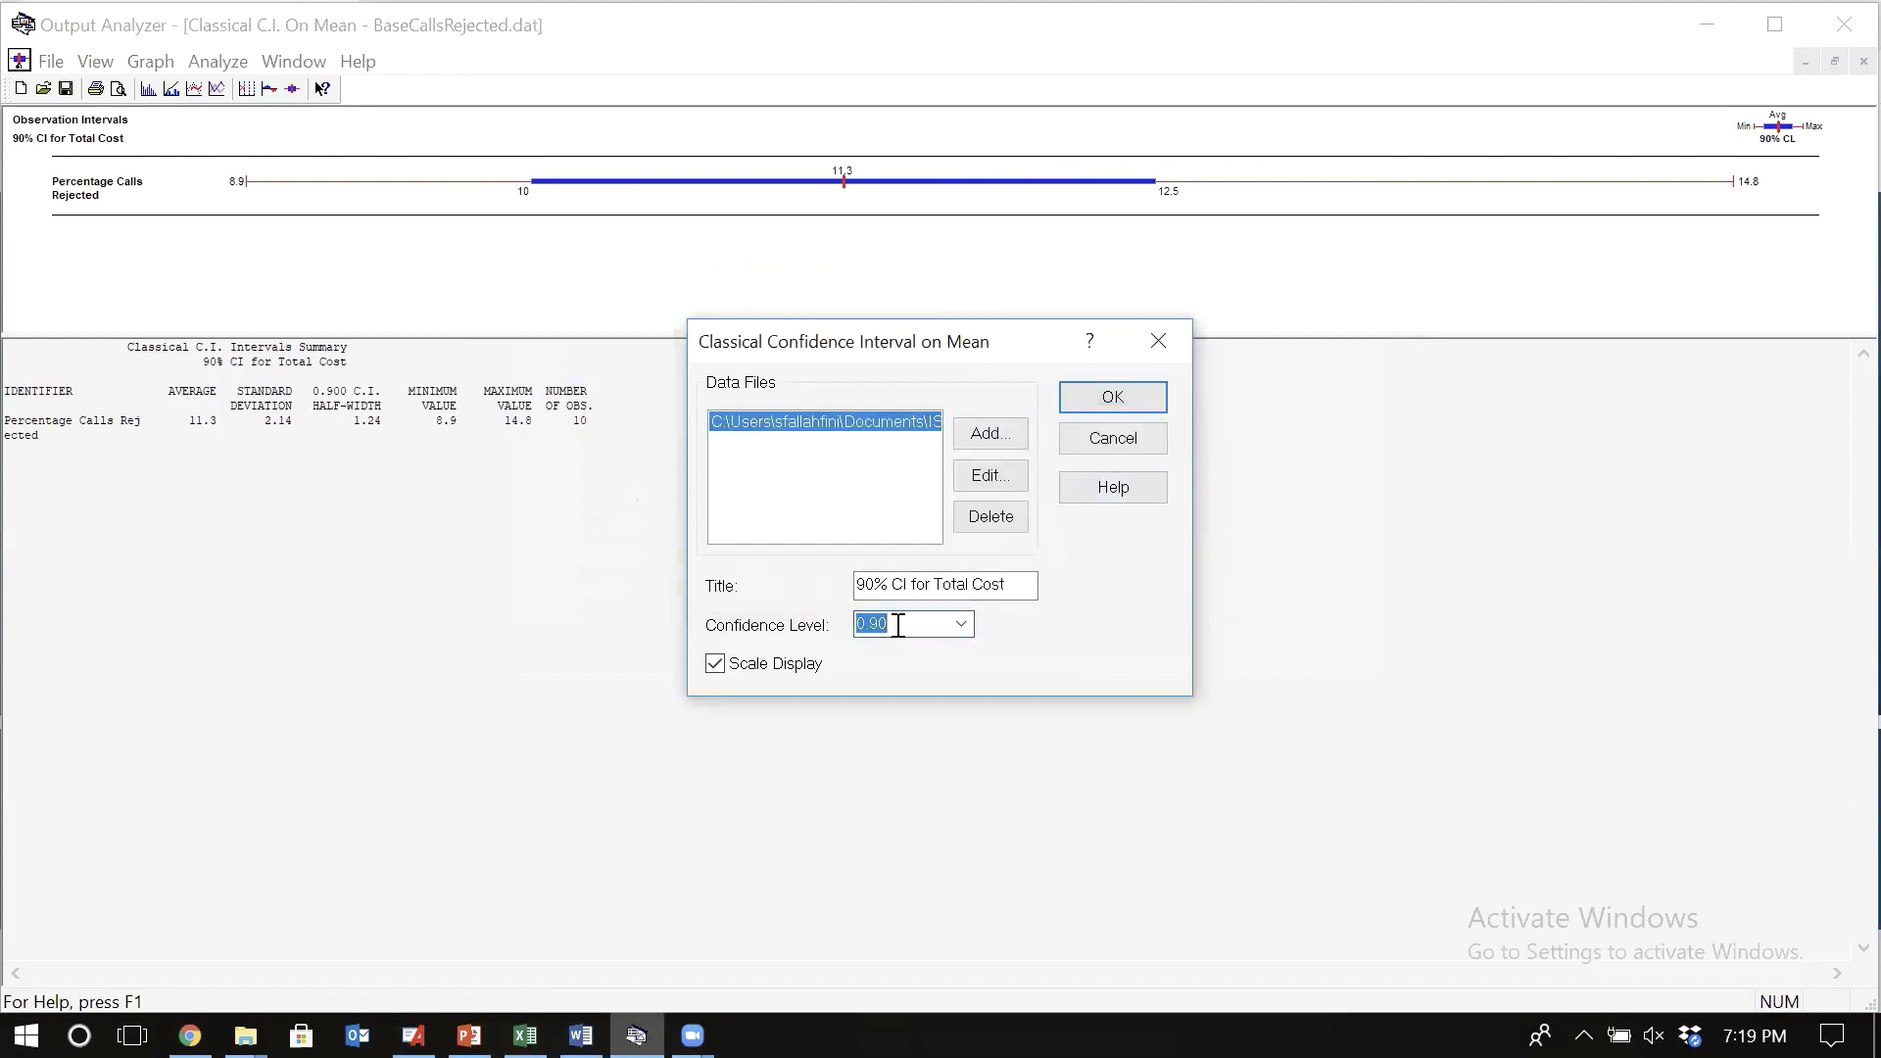
left_click(962, 625)
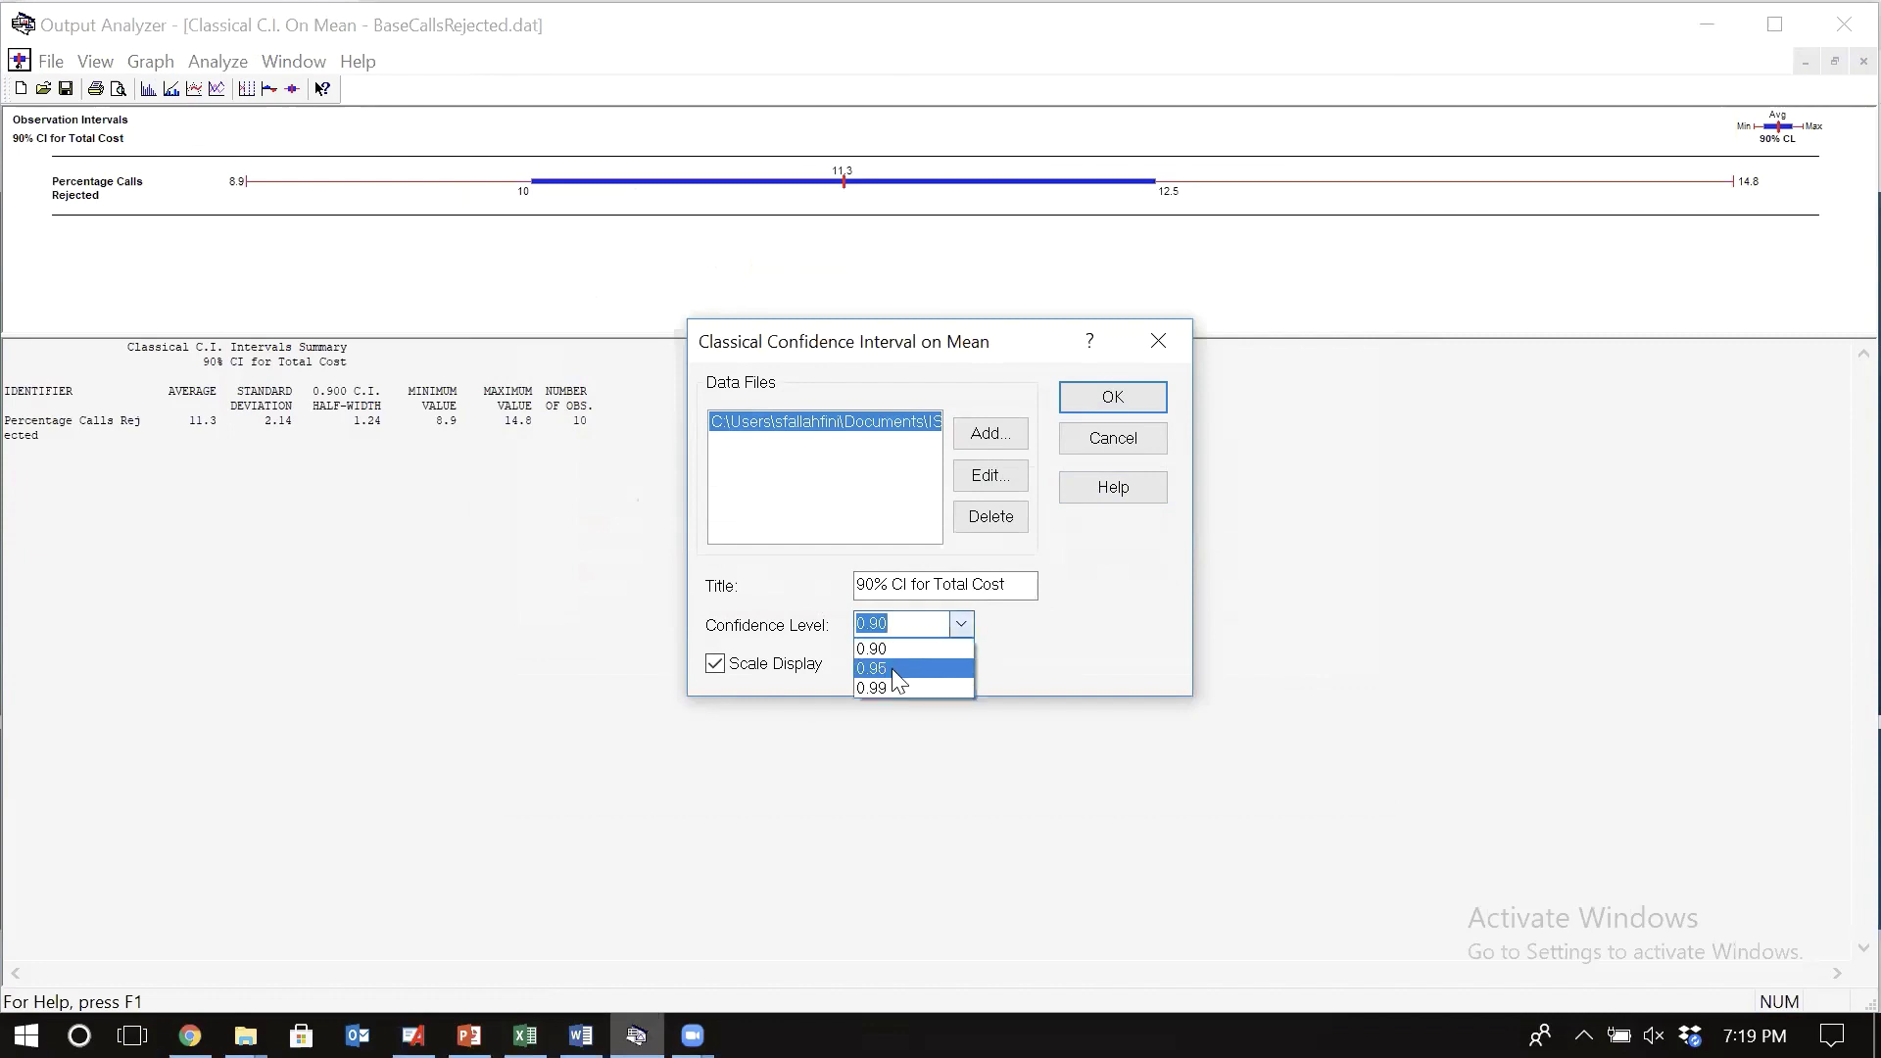
left_click(894, 671)
left_click(871, 582)
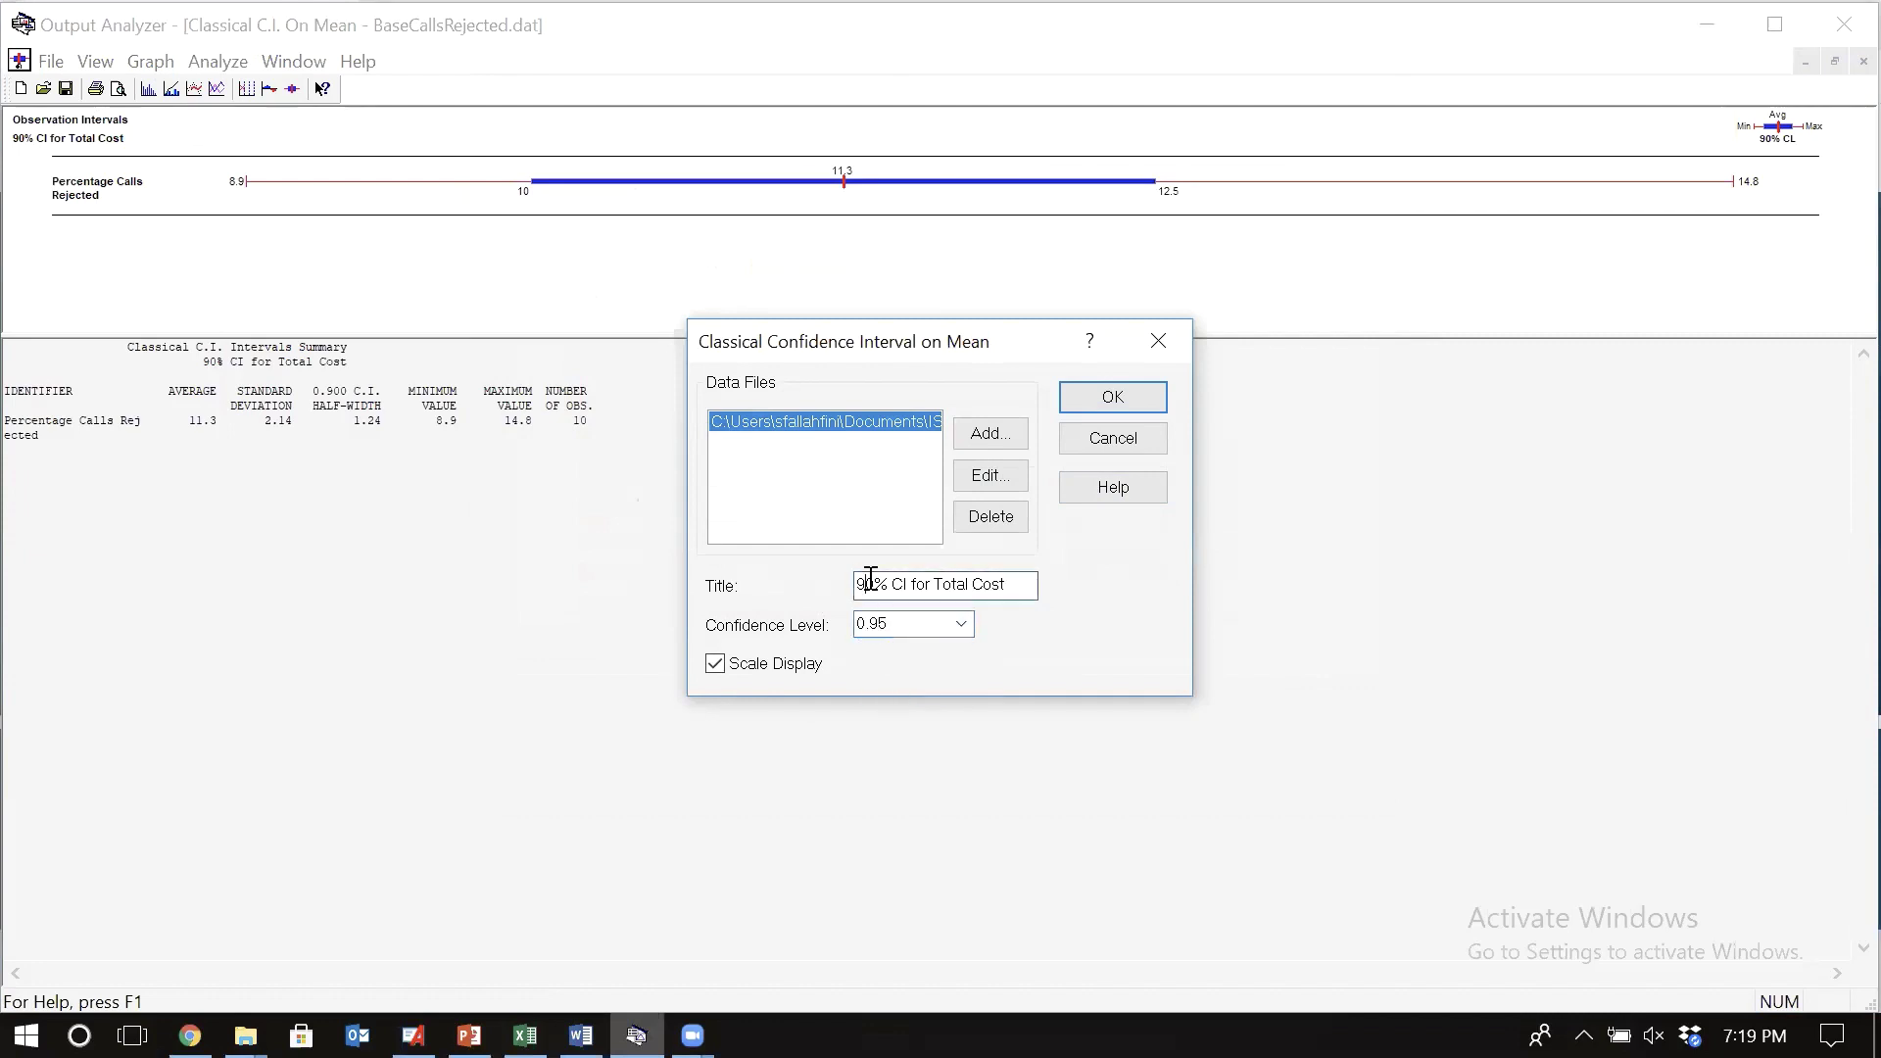
key("BackSpace")
type("5")
left_click(1113, 400)
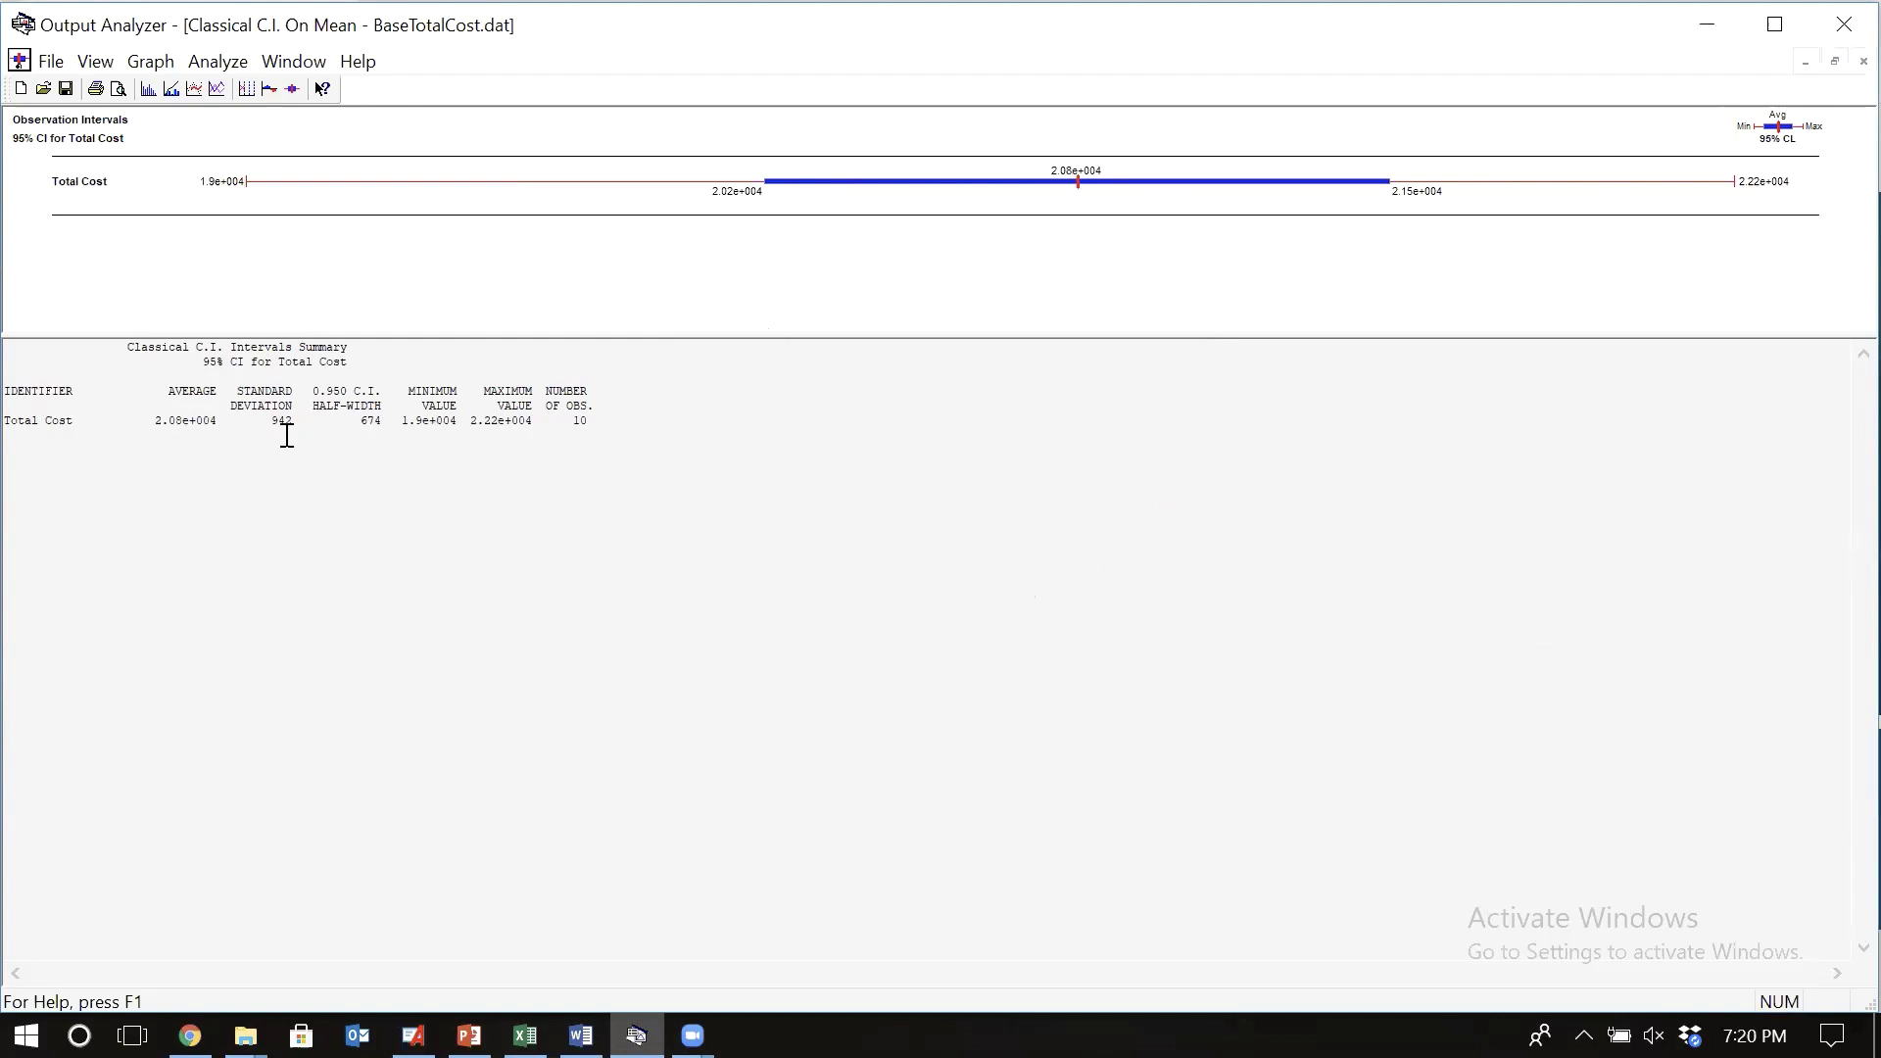
left_click_drag(806, 384, 769, 306)
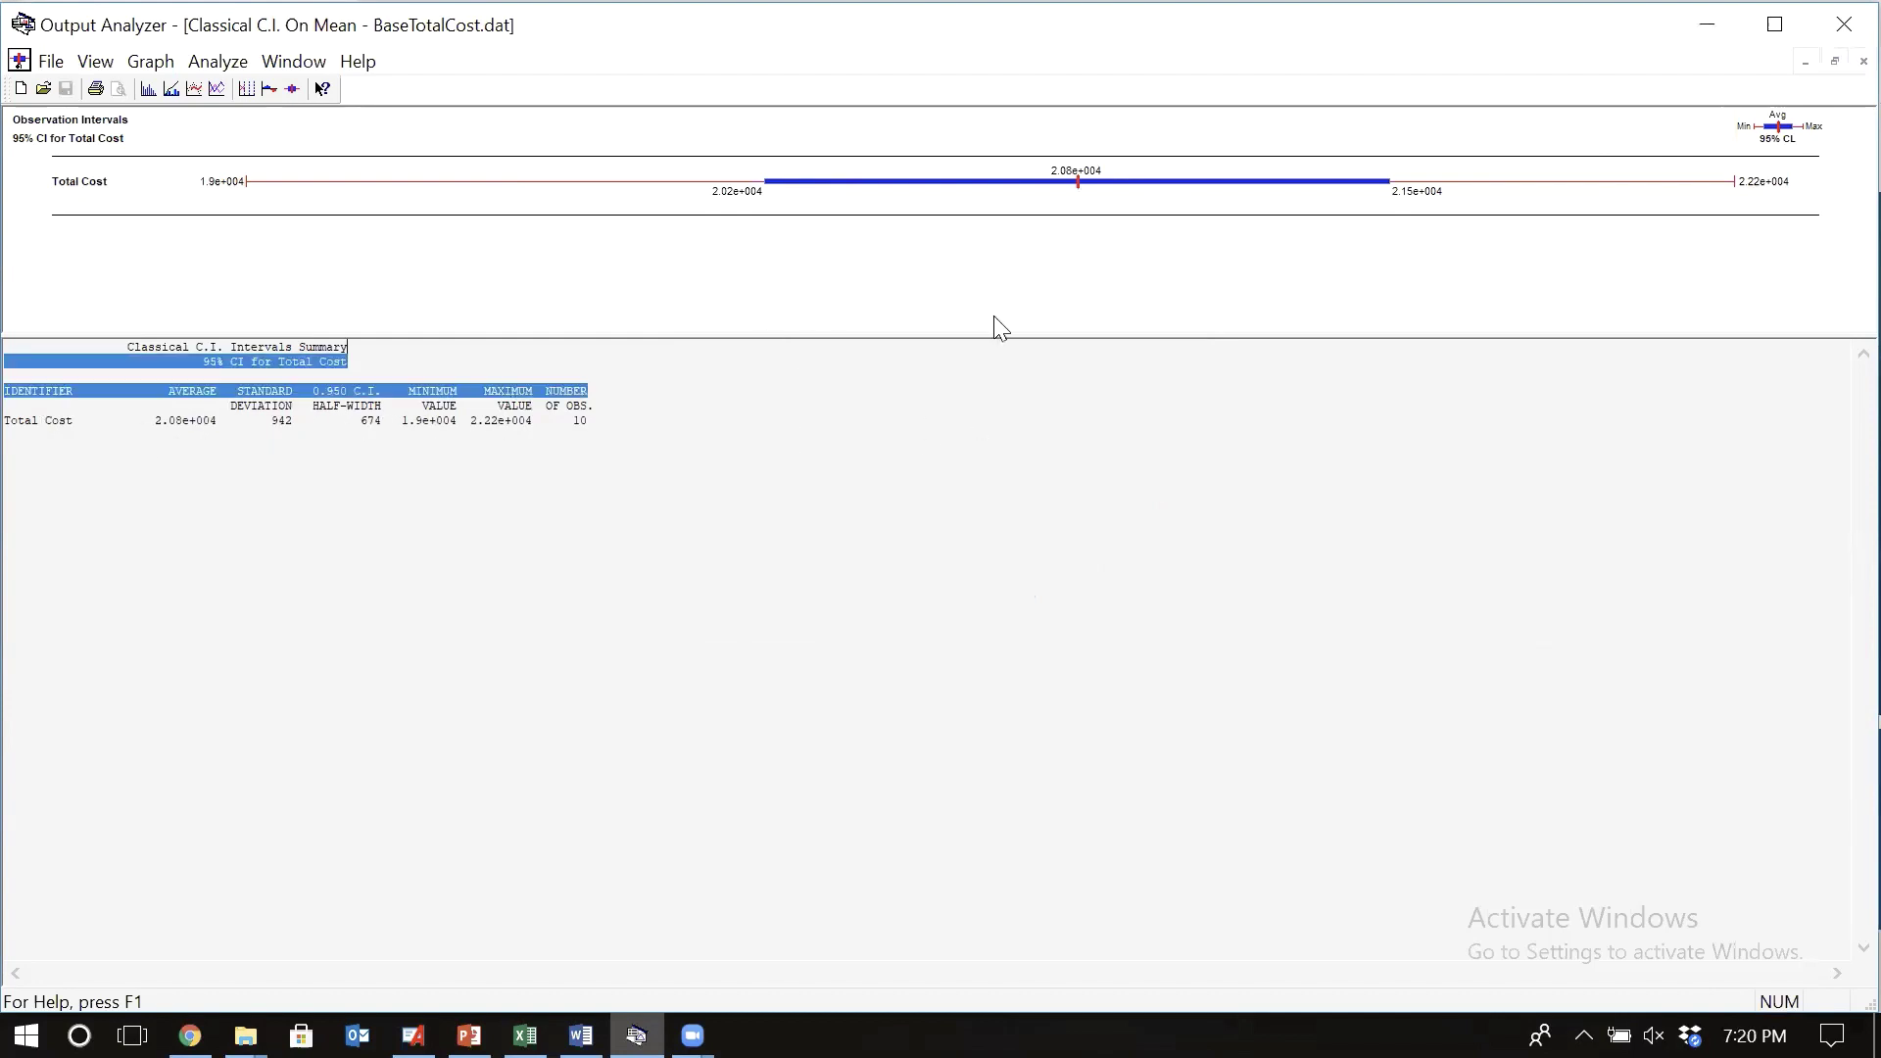
left_click(987, 443)
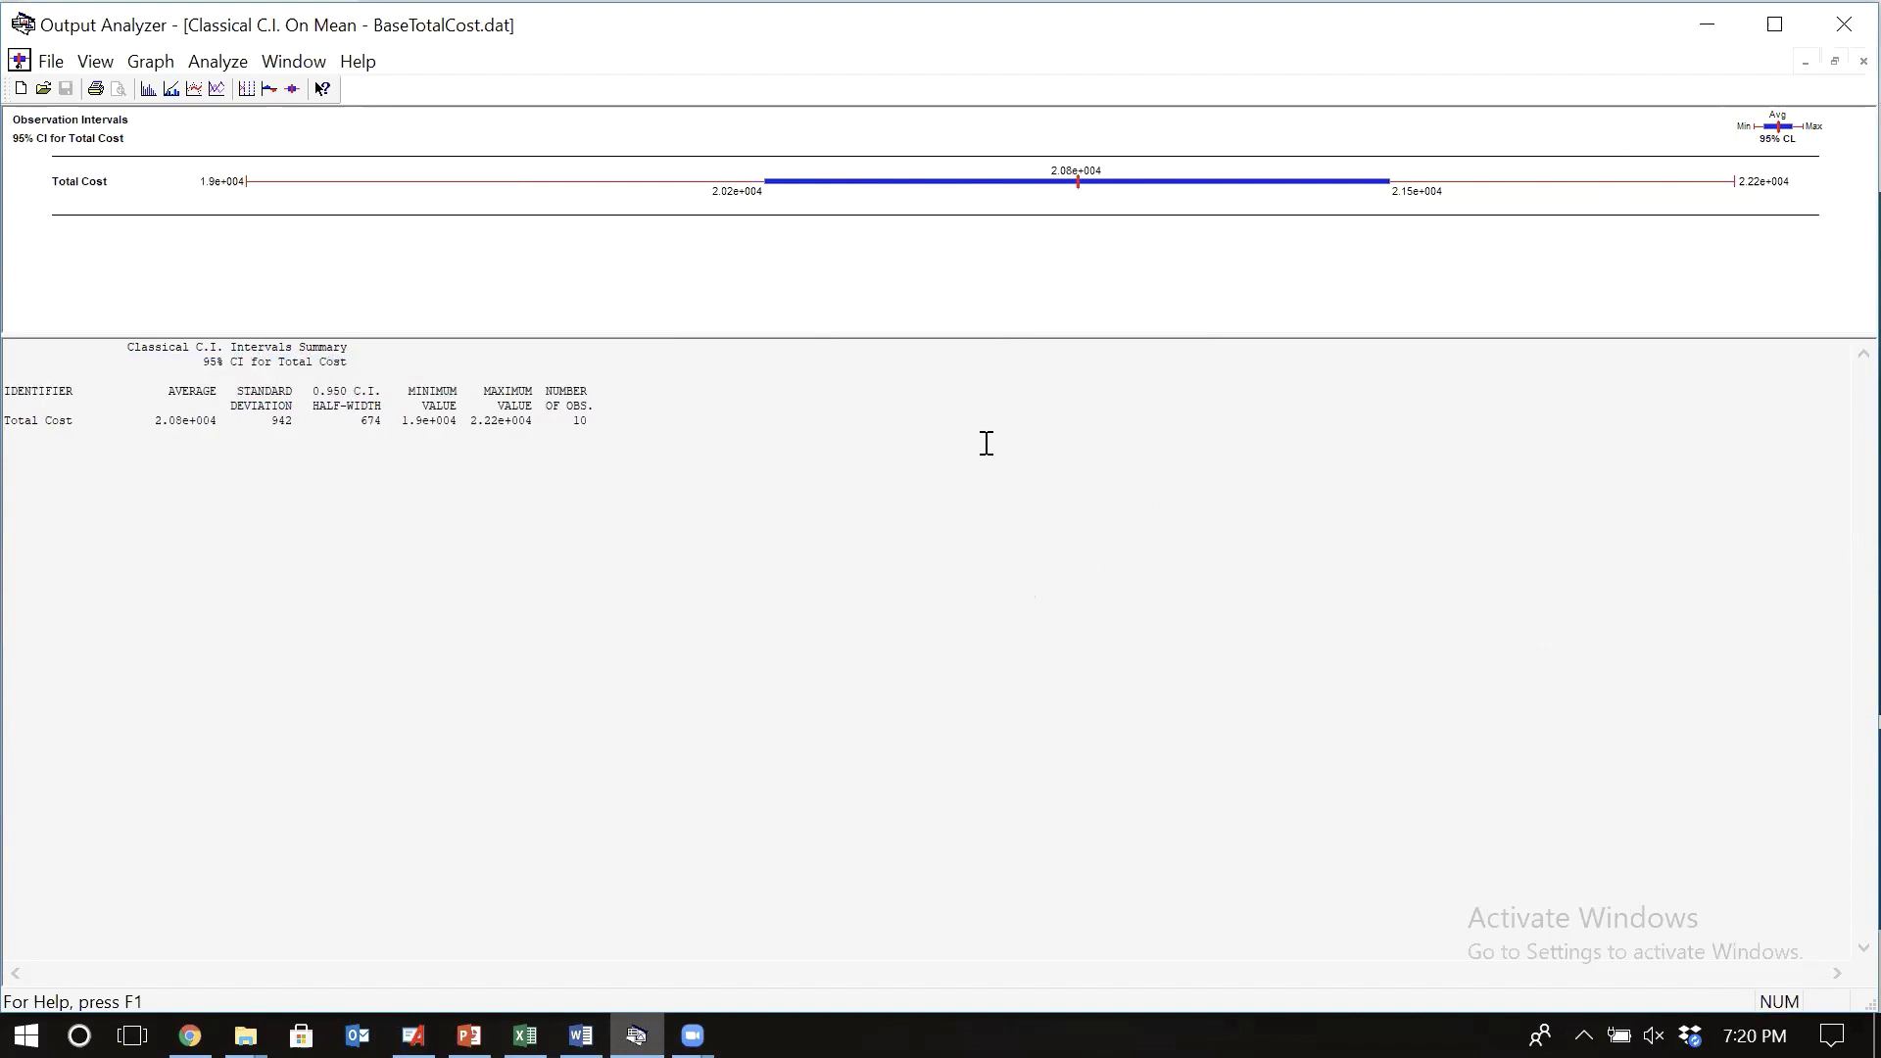
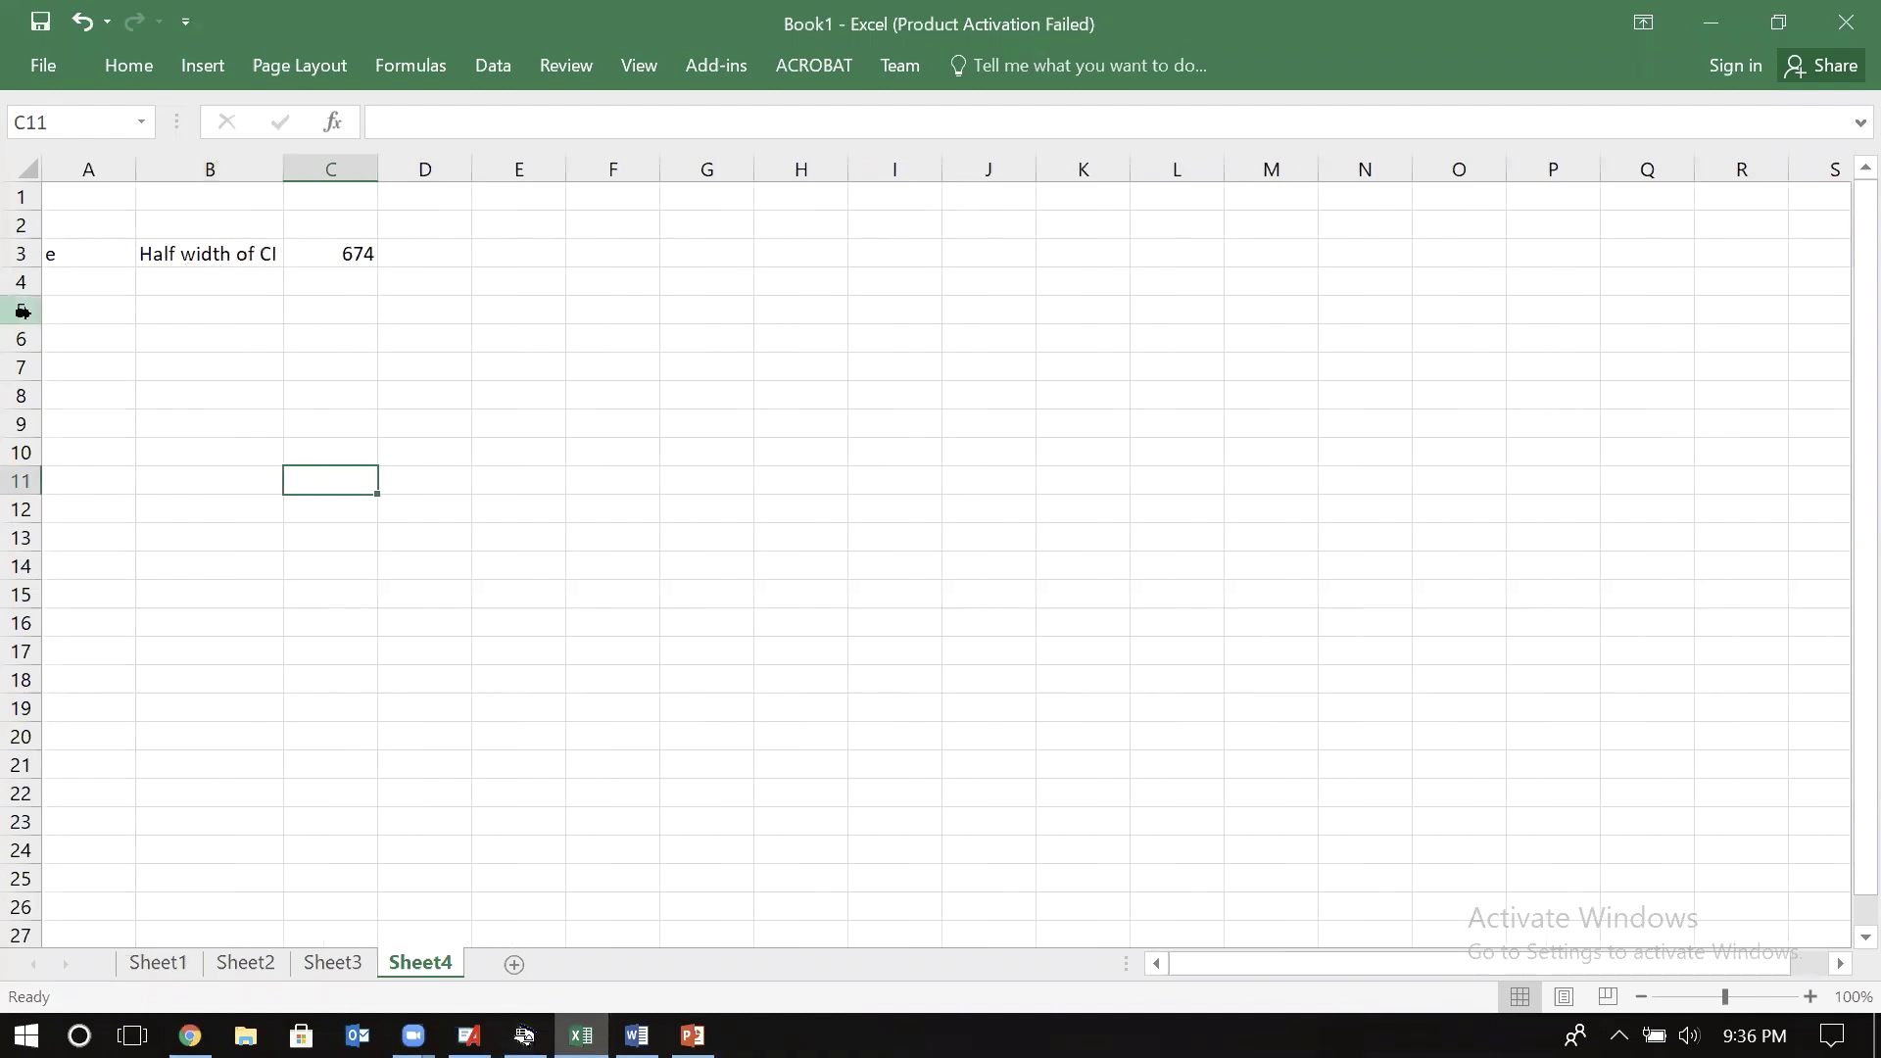
- In Excel's Sheet4, label cell B5 "size of CI" and calculate it in C5 with =2*C3
left_click(71, 257)
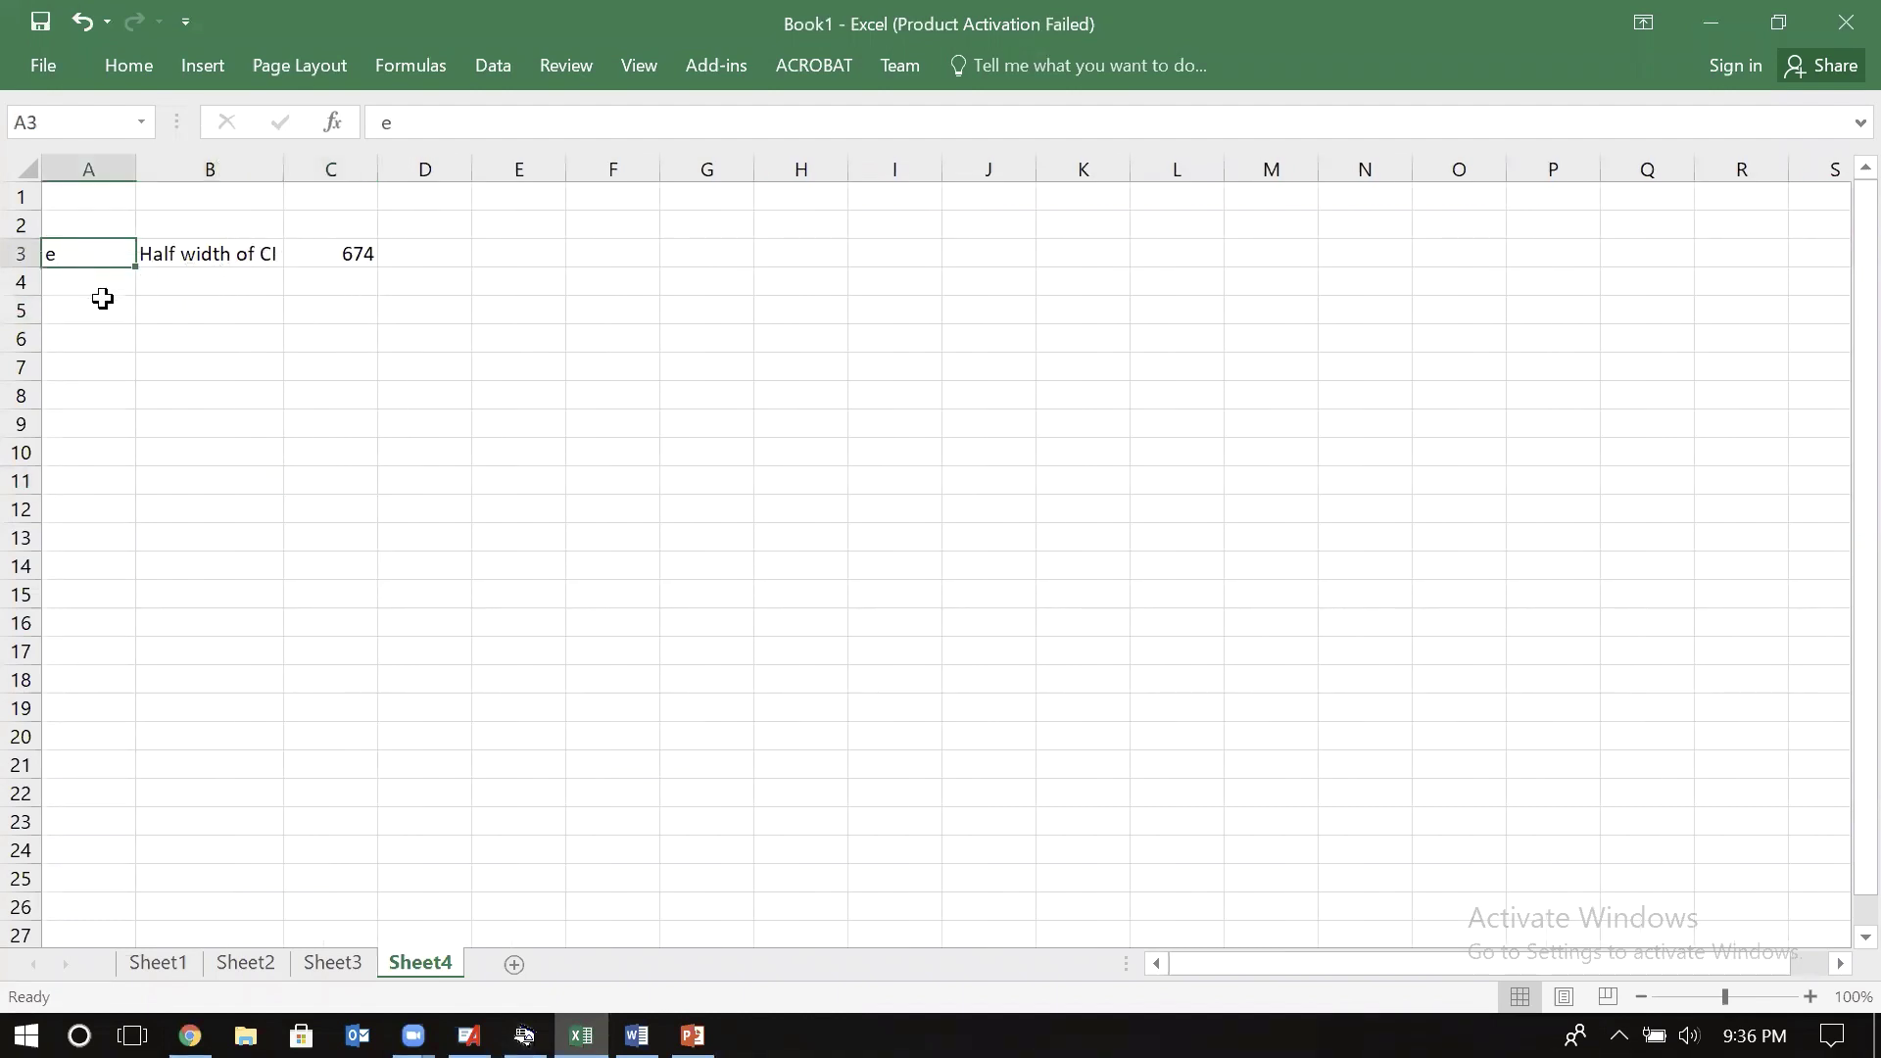
left_click(236, 313)
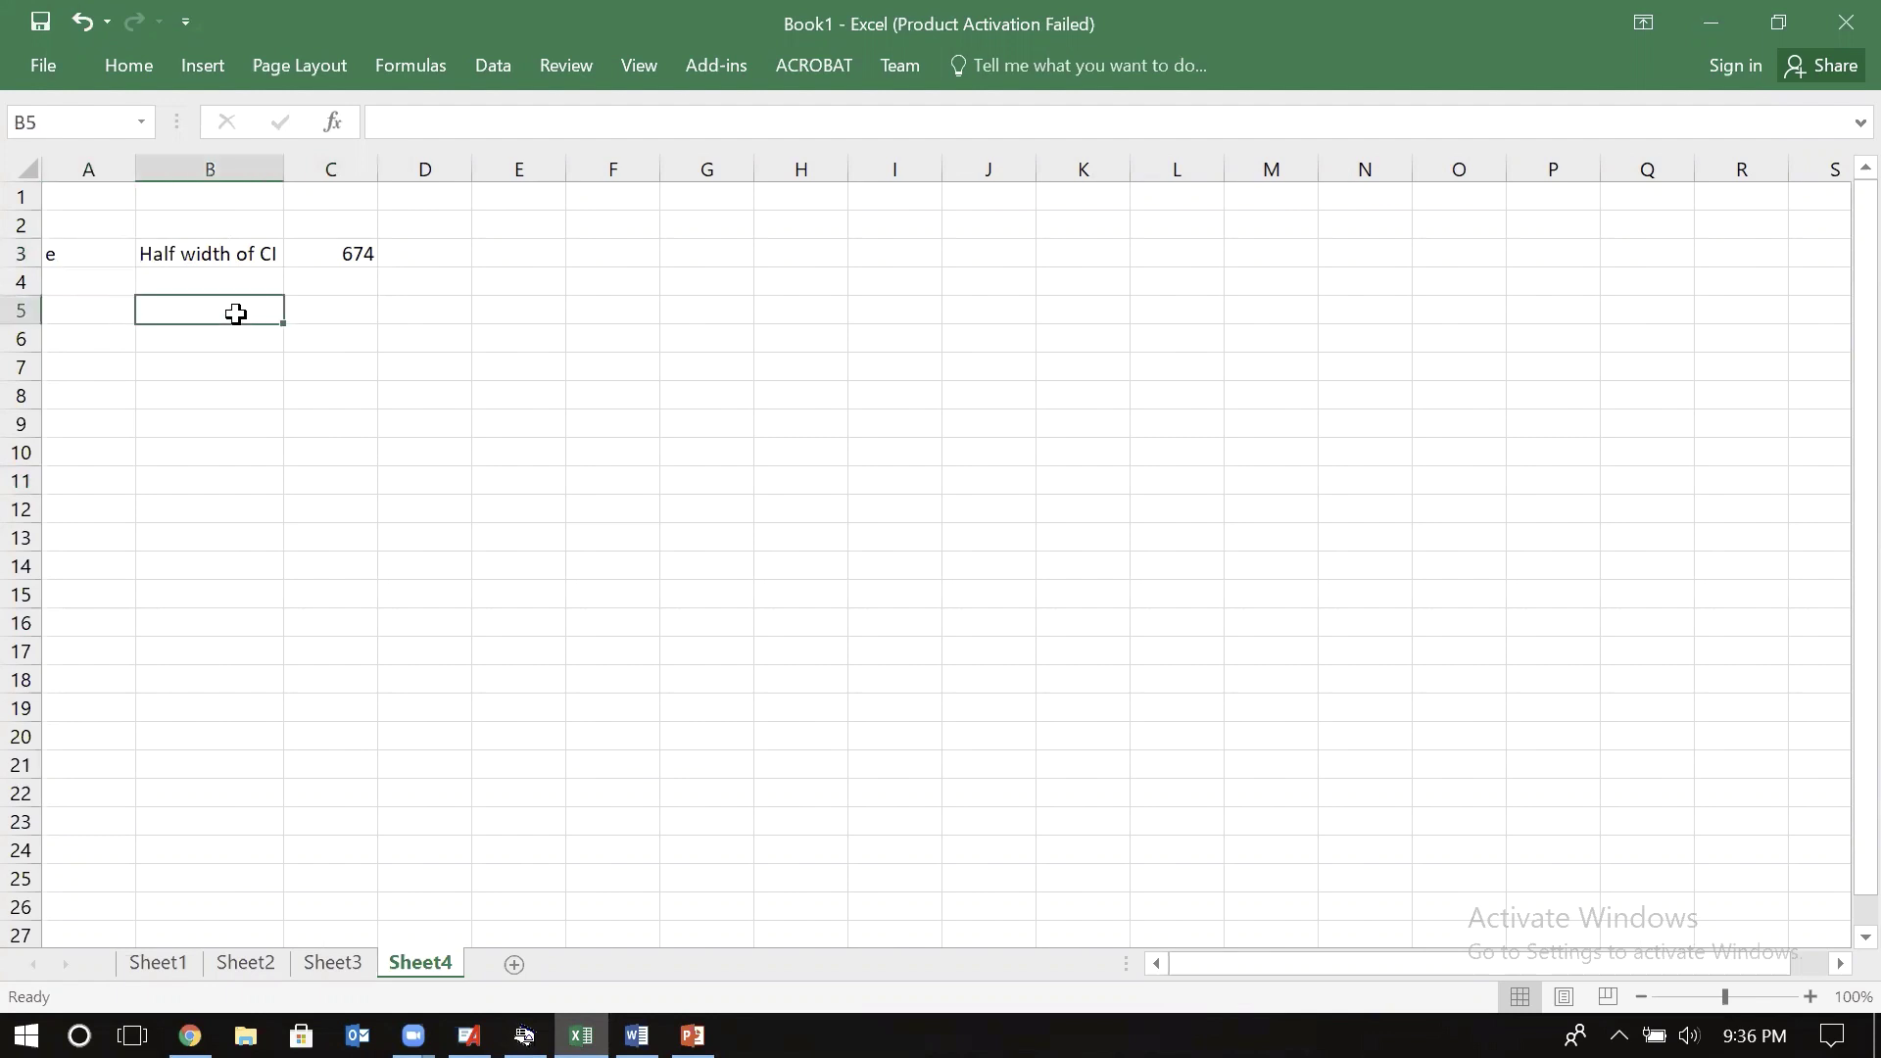
type("size of CI")
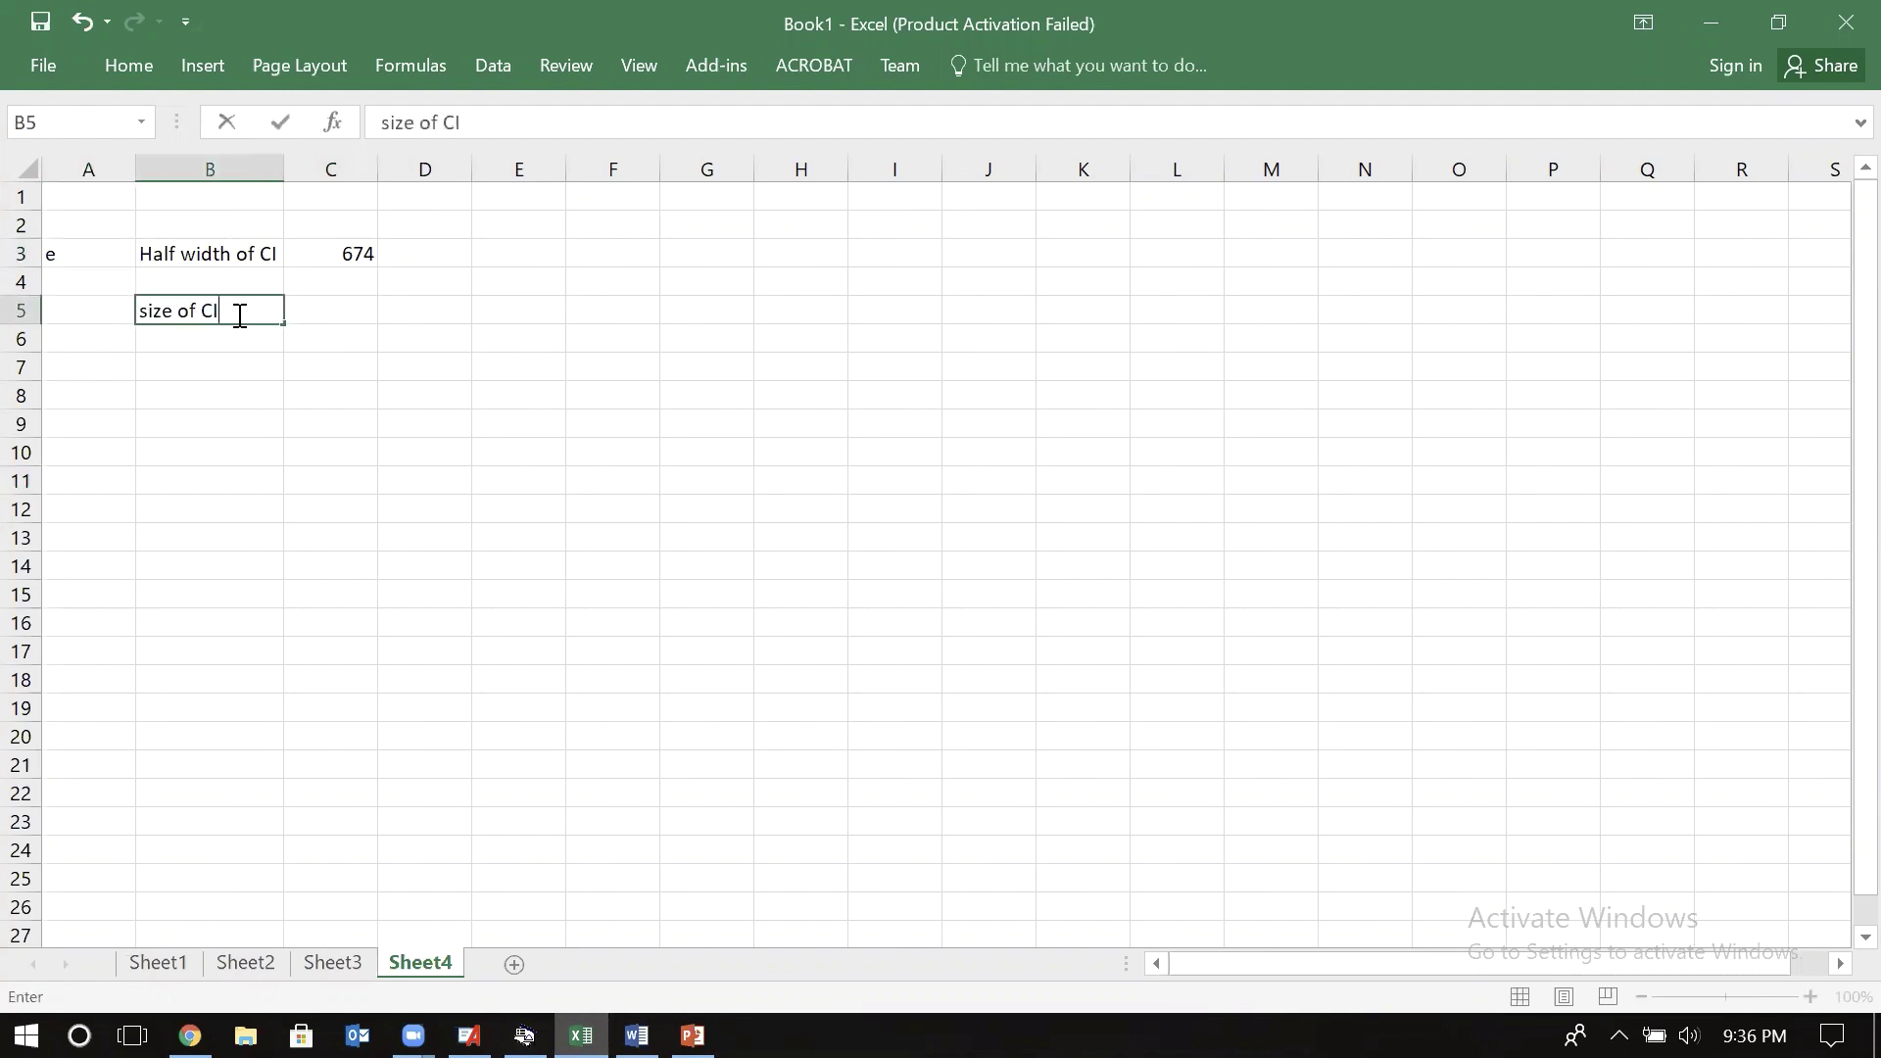
key("Tab")
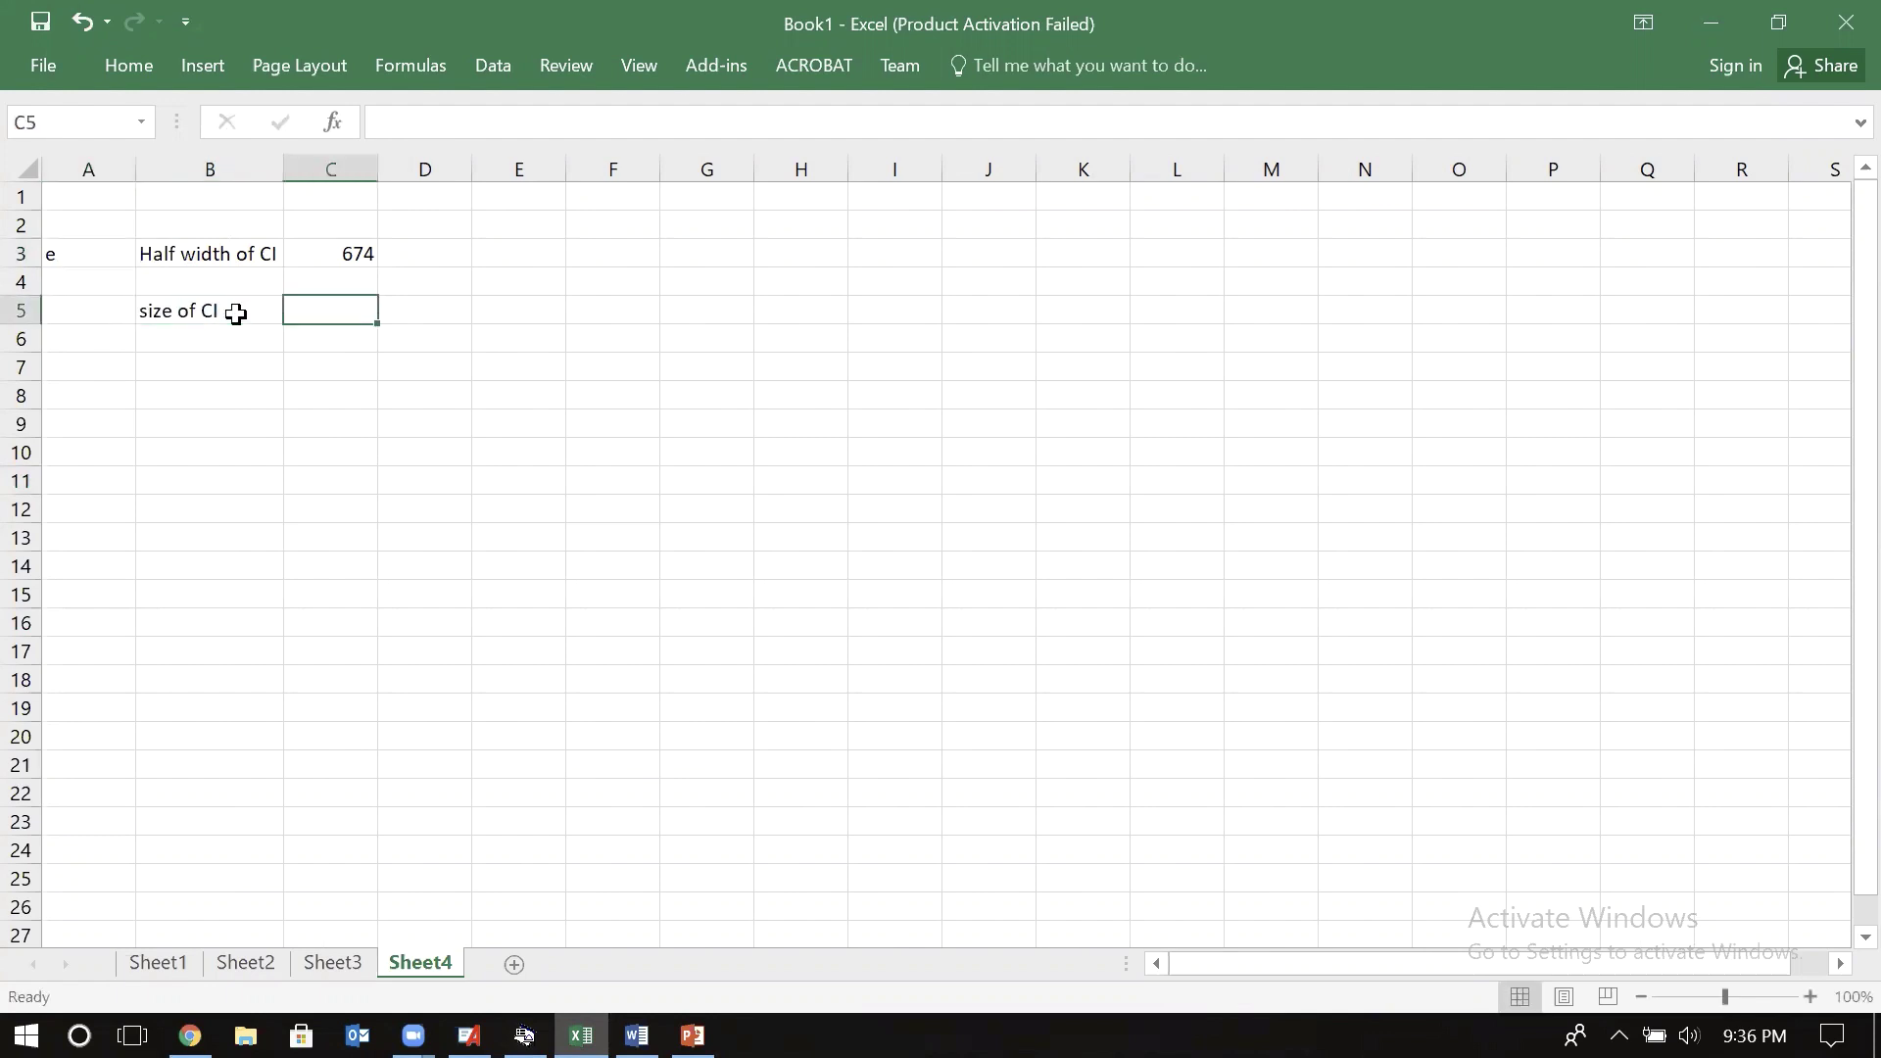
type("=2*")
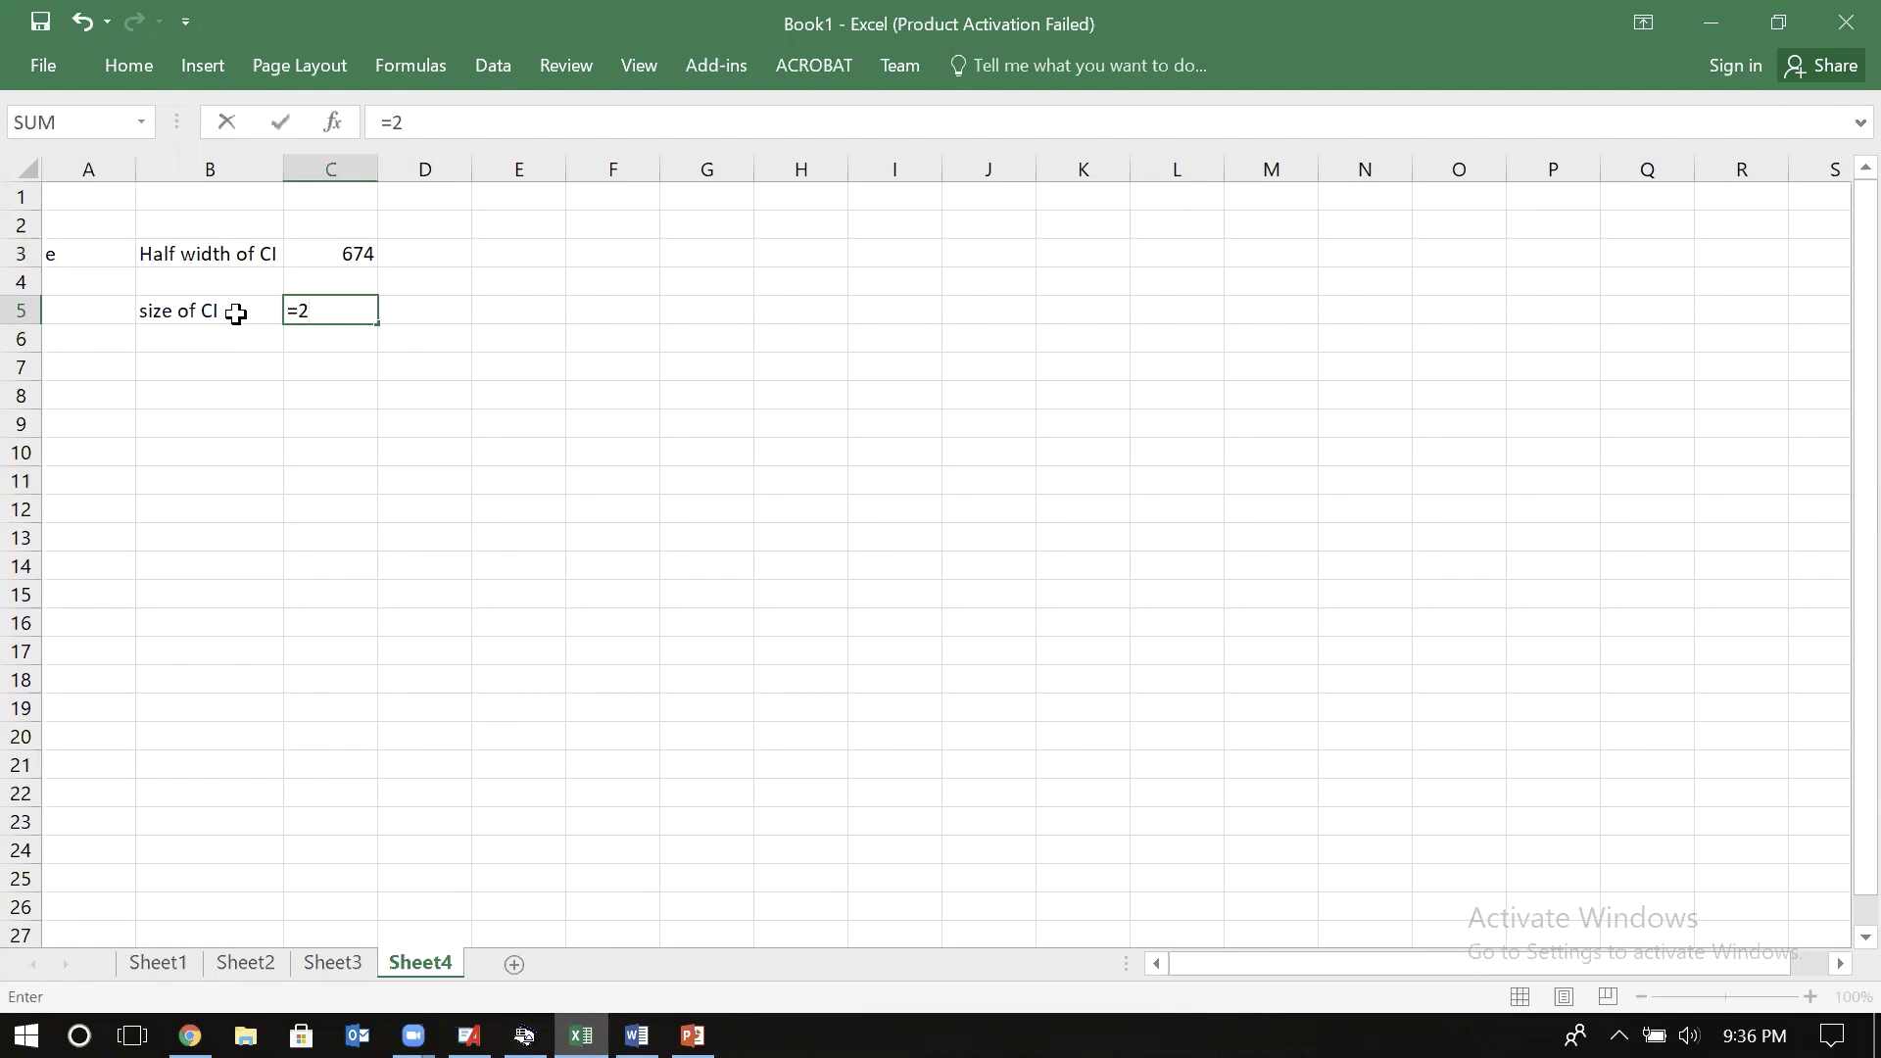
left_click(329, 258)
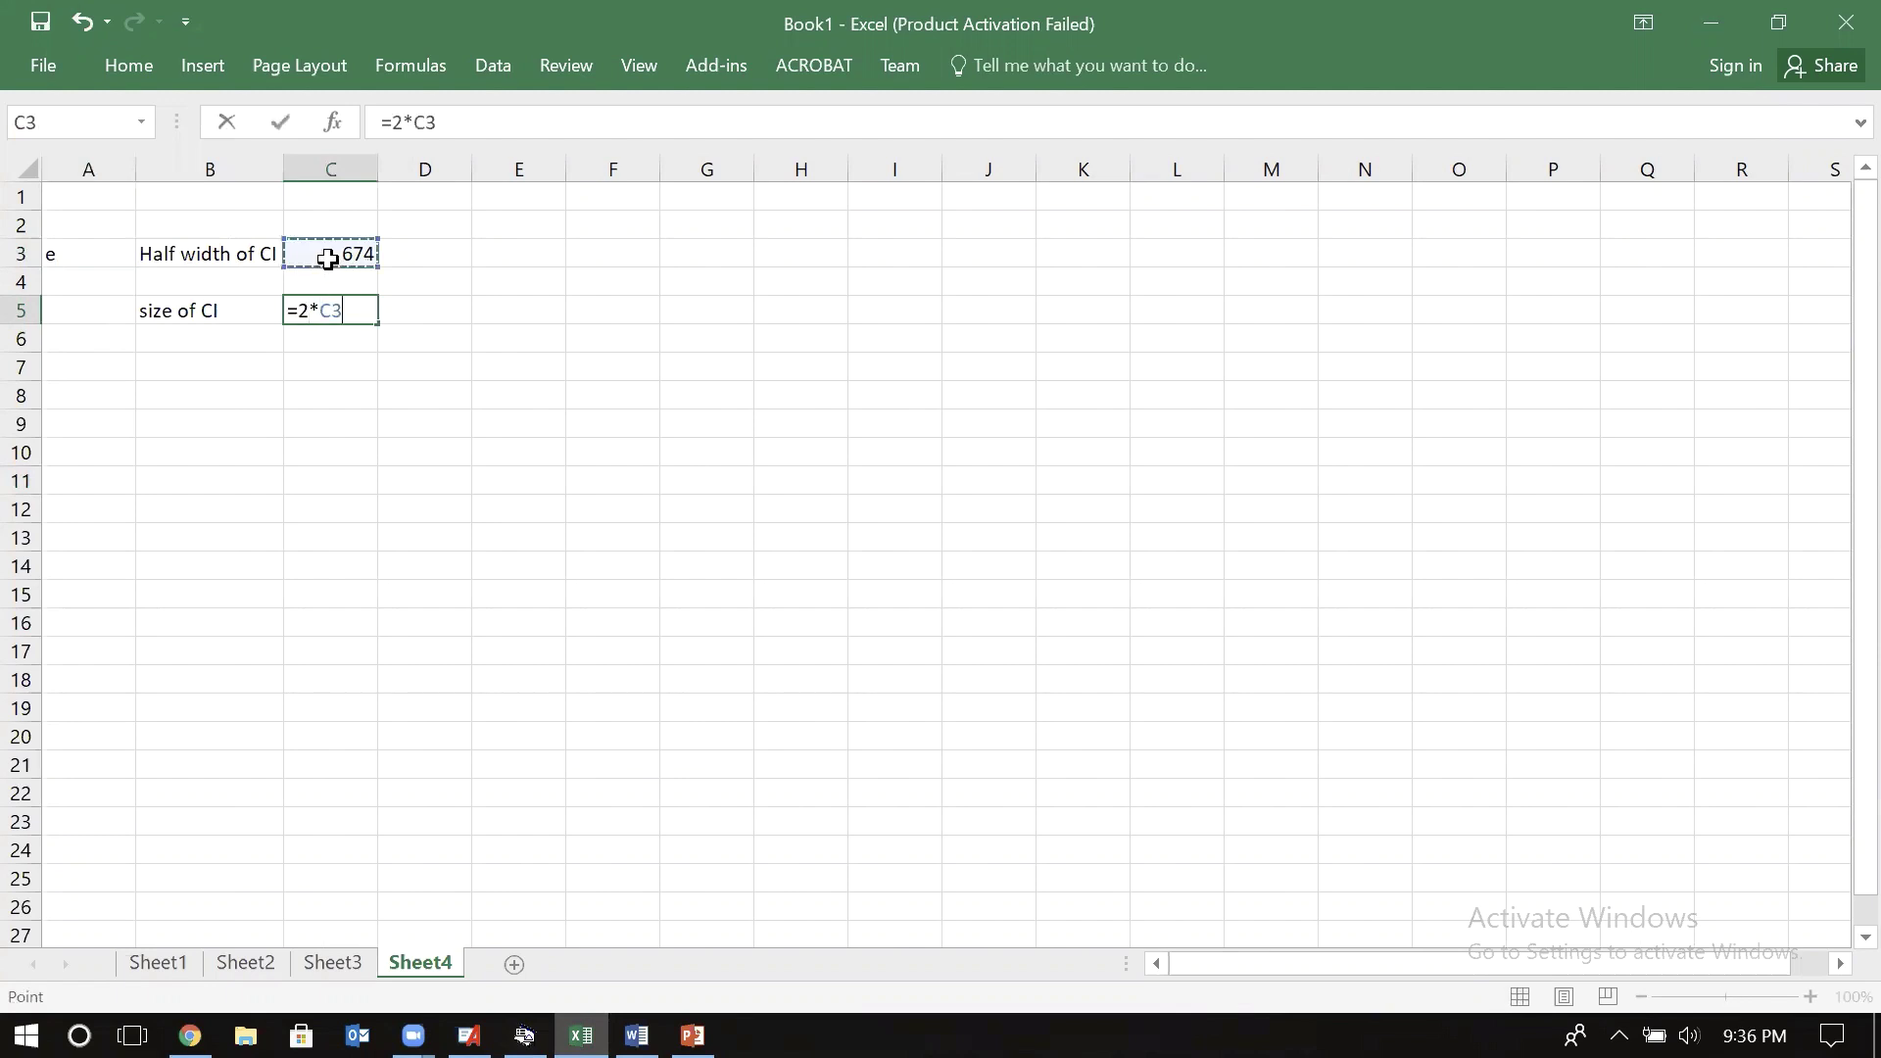
key("Return")
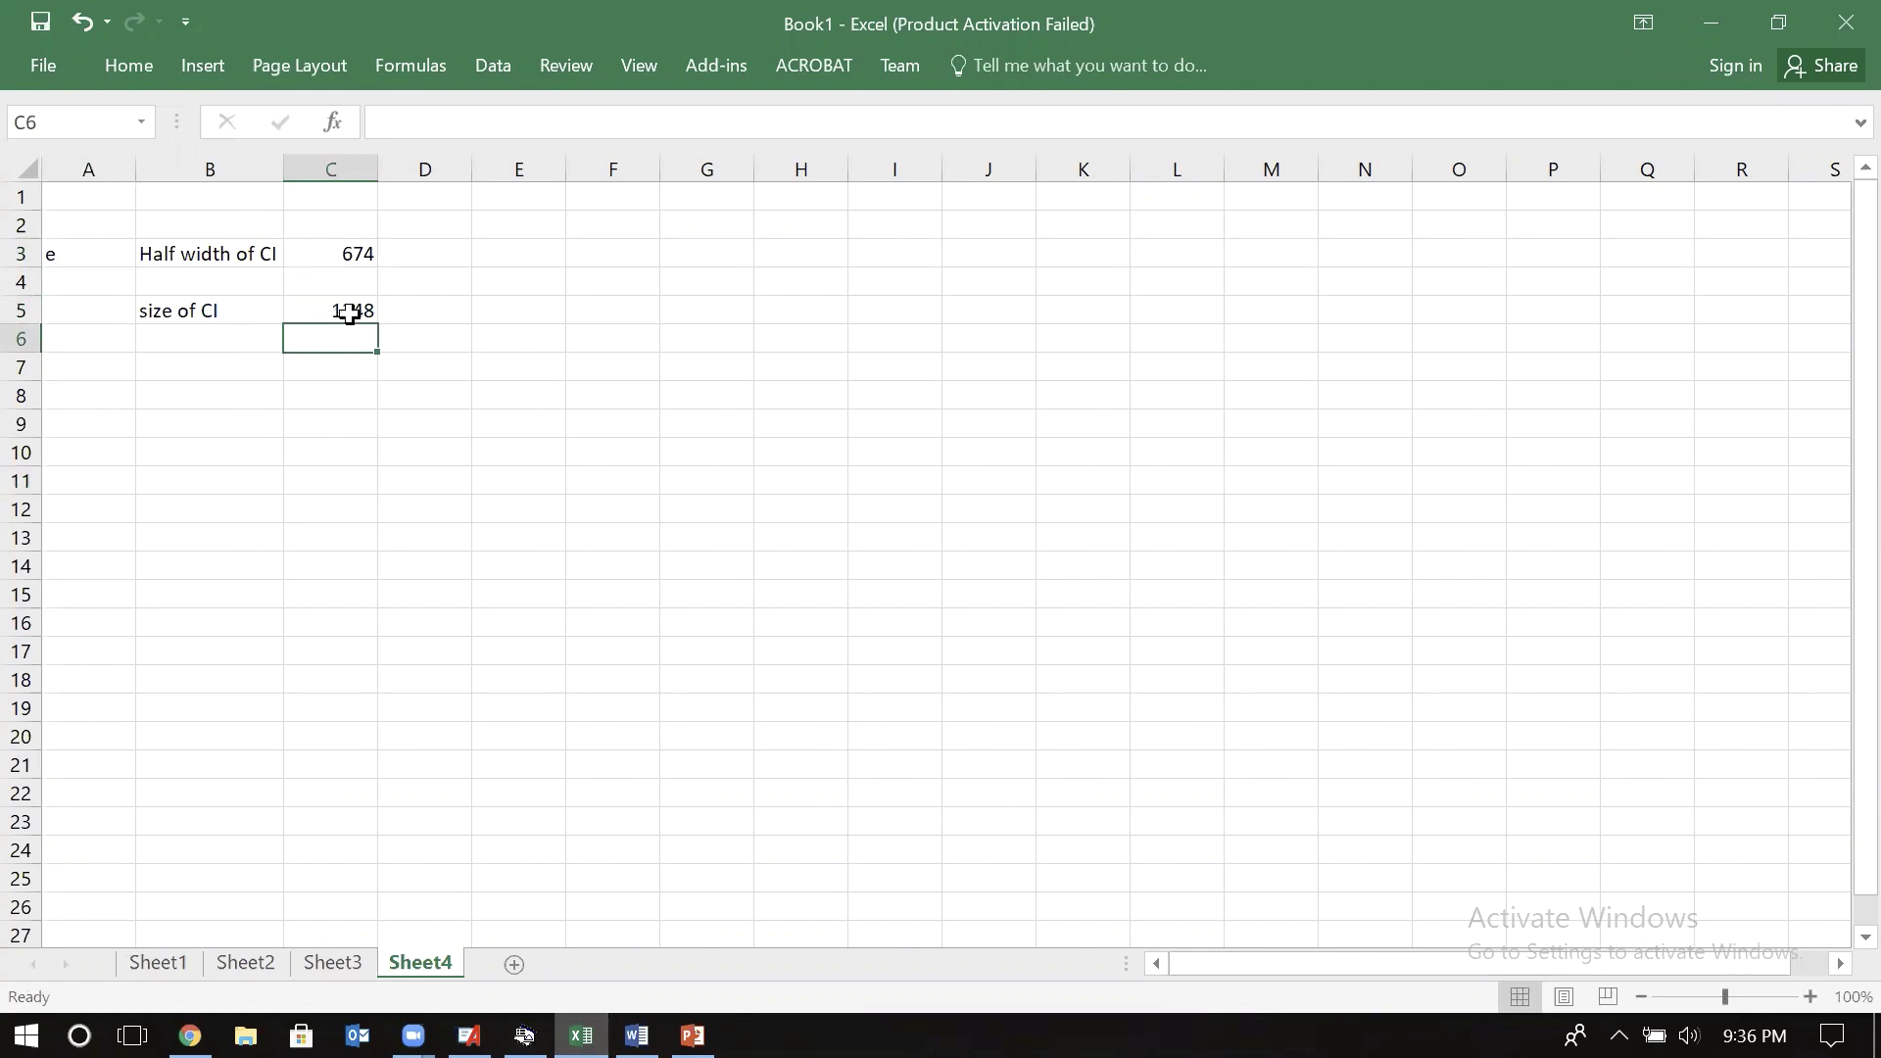
- Enter the notation "UB-LB" in cell A5 beside the interval size label
left_click(102, 311)
type("U")
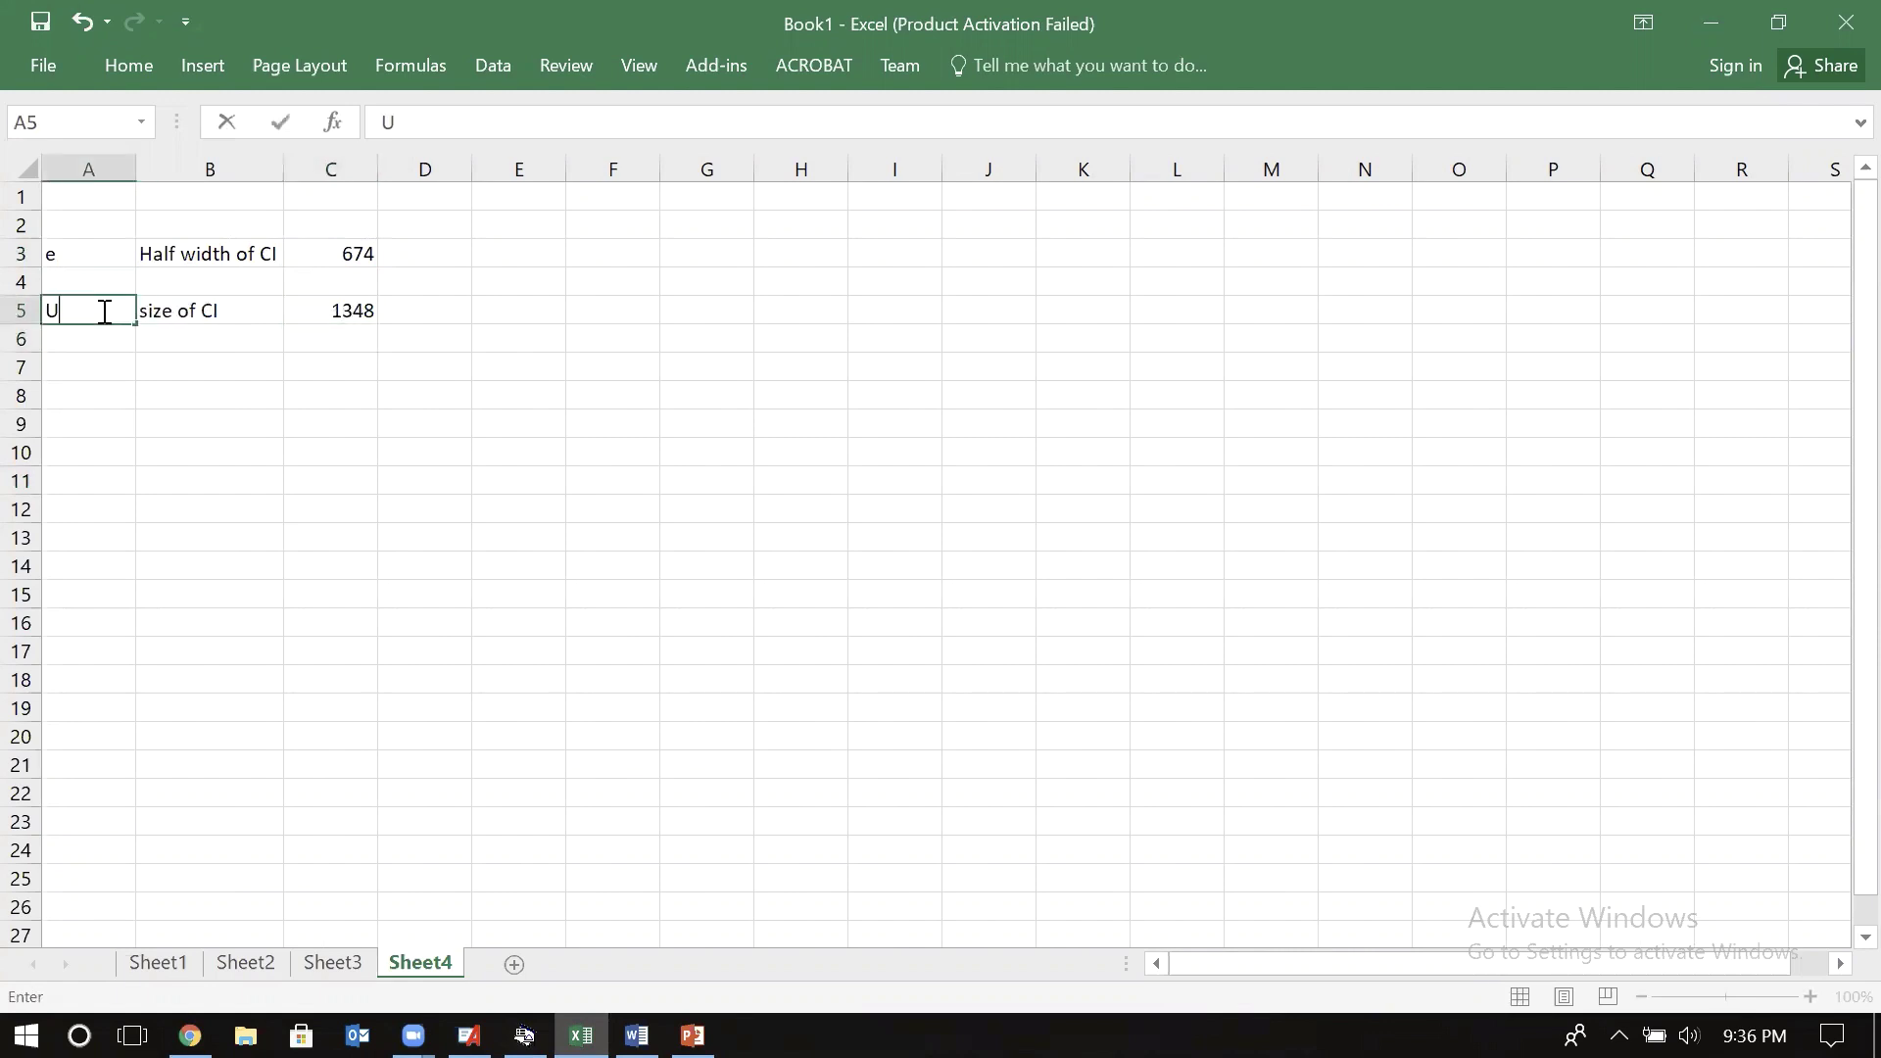
type("B-LB")
key("Return")
- Label cell B8 "new size ofr CI" and calculate the reduced interval size in C8 with =0.6*C5
left_click(188, 396)
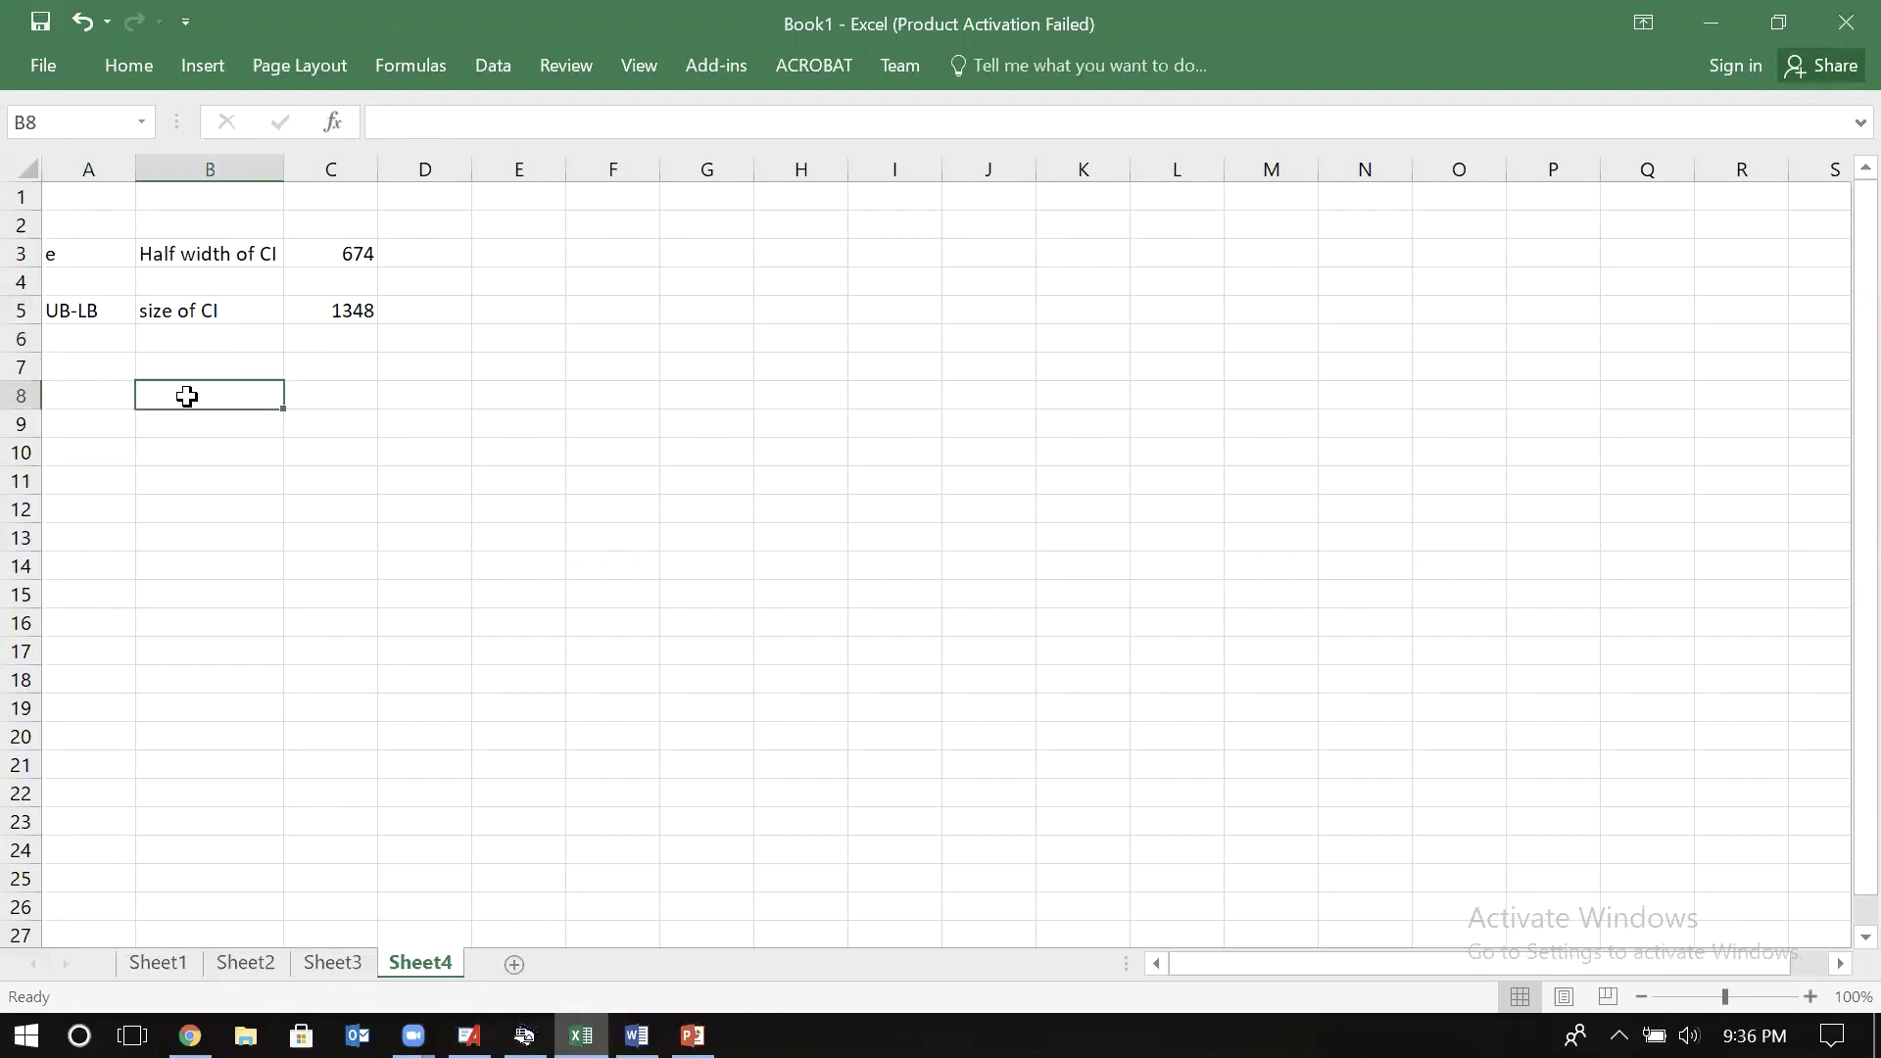
type("new")
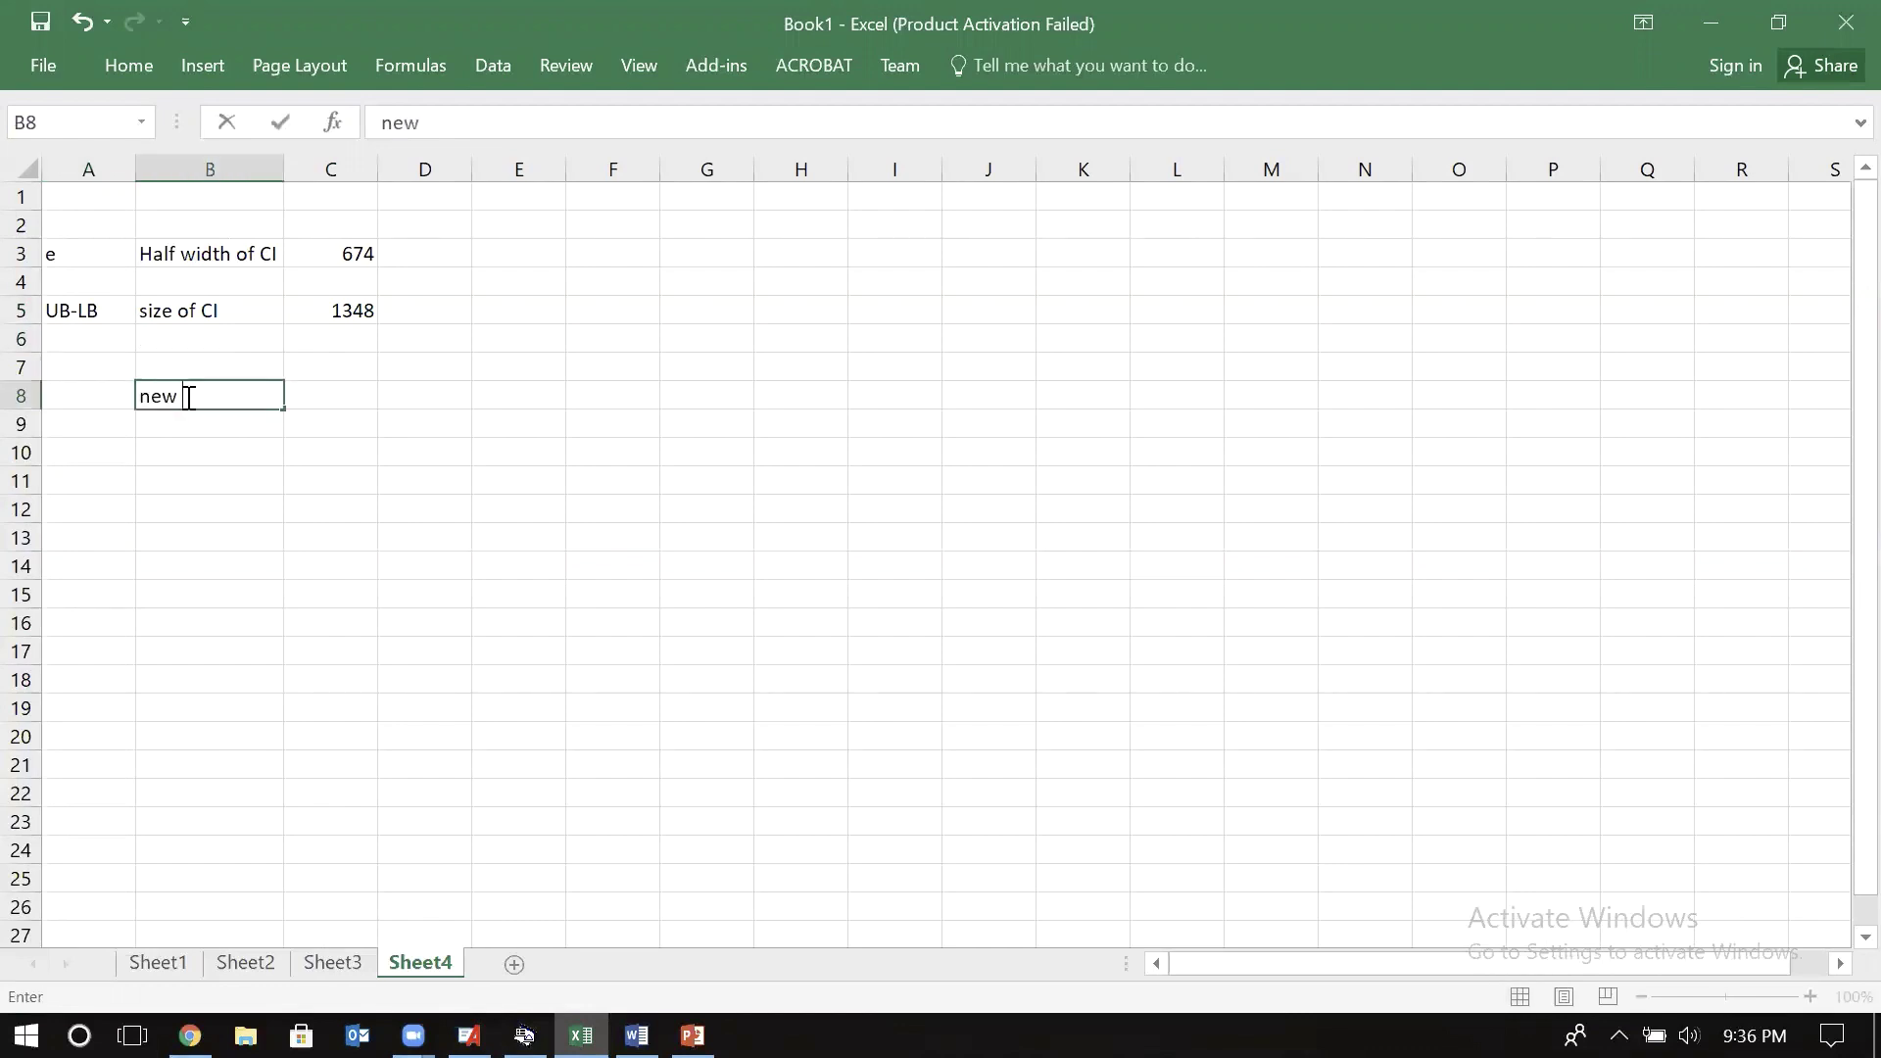
type(" size ofr CI")
key("Tab")
type("=")
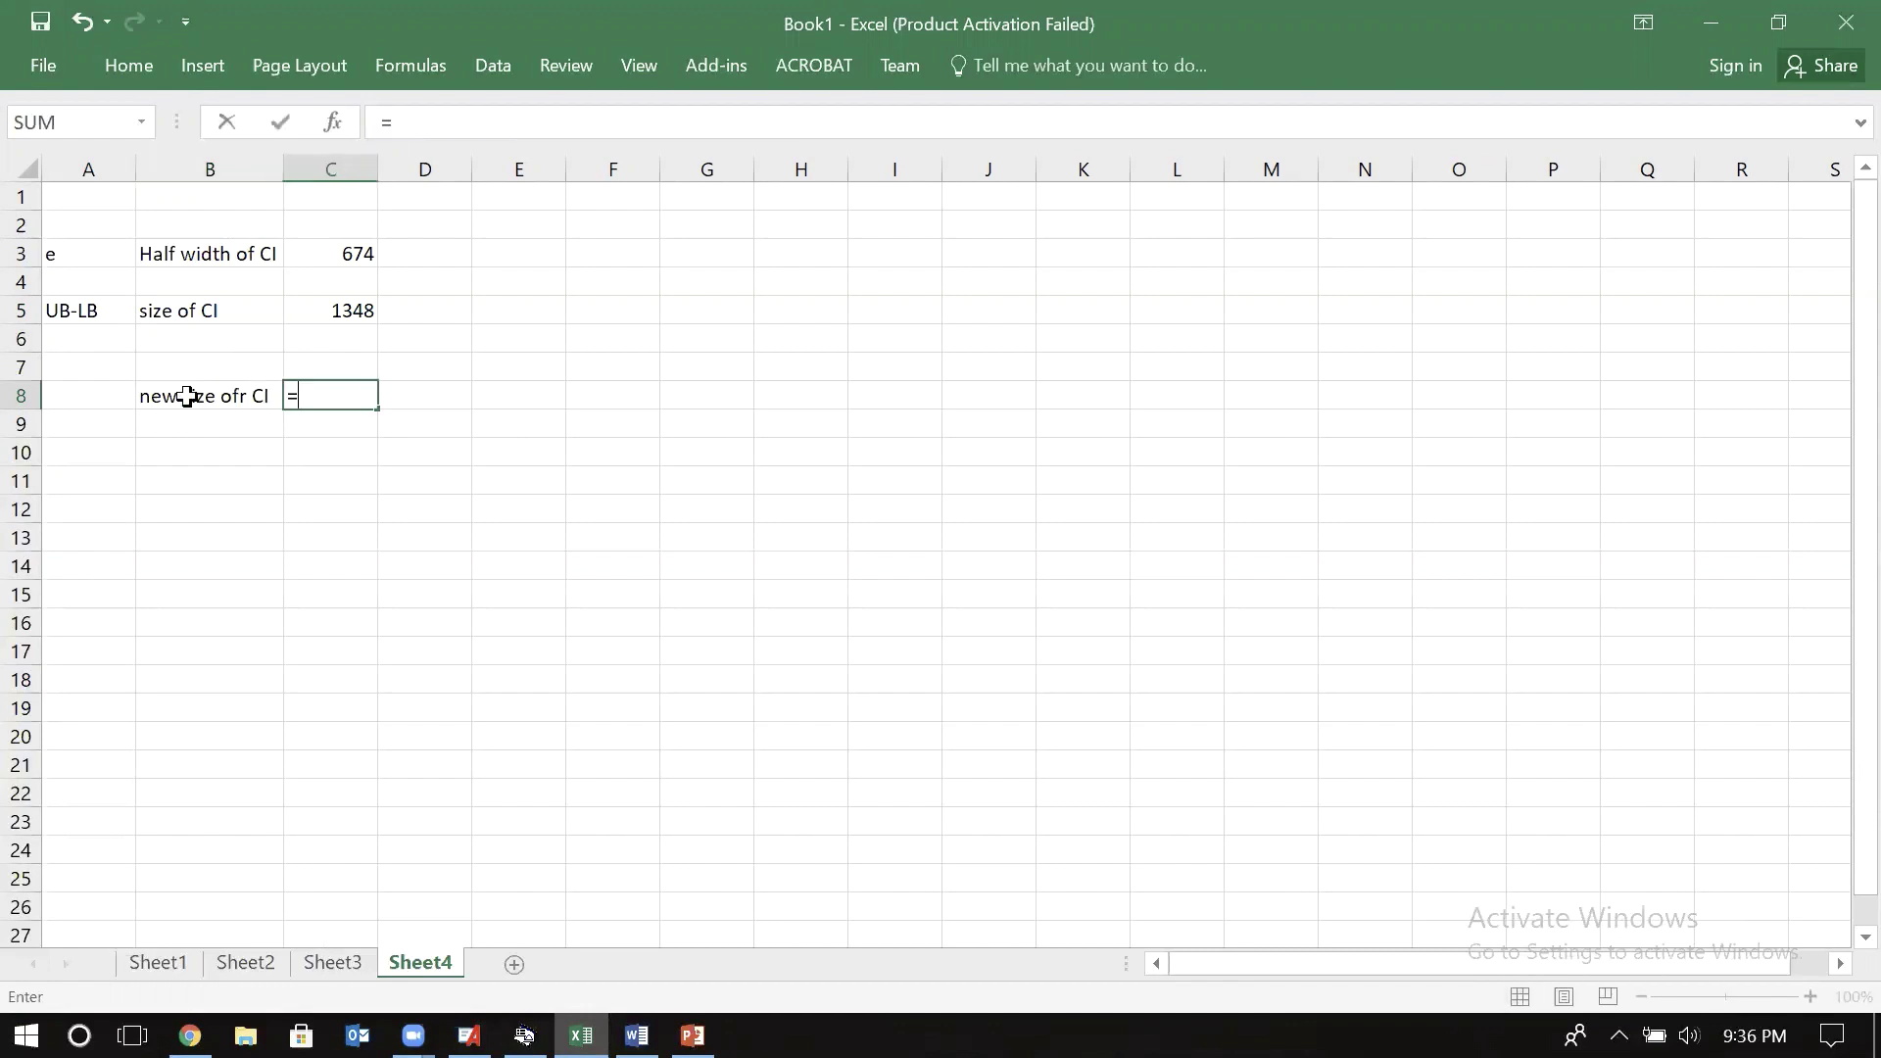
type("0.6*")
left_click(329, 305)
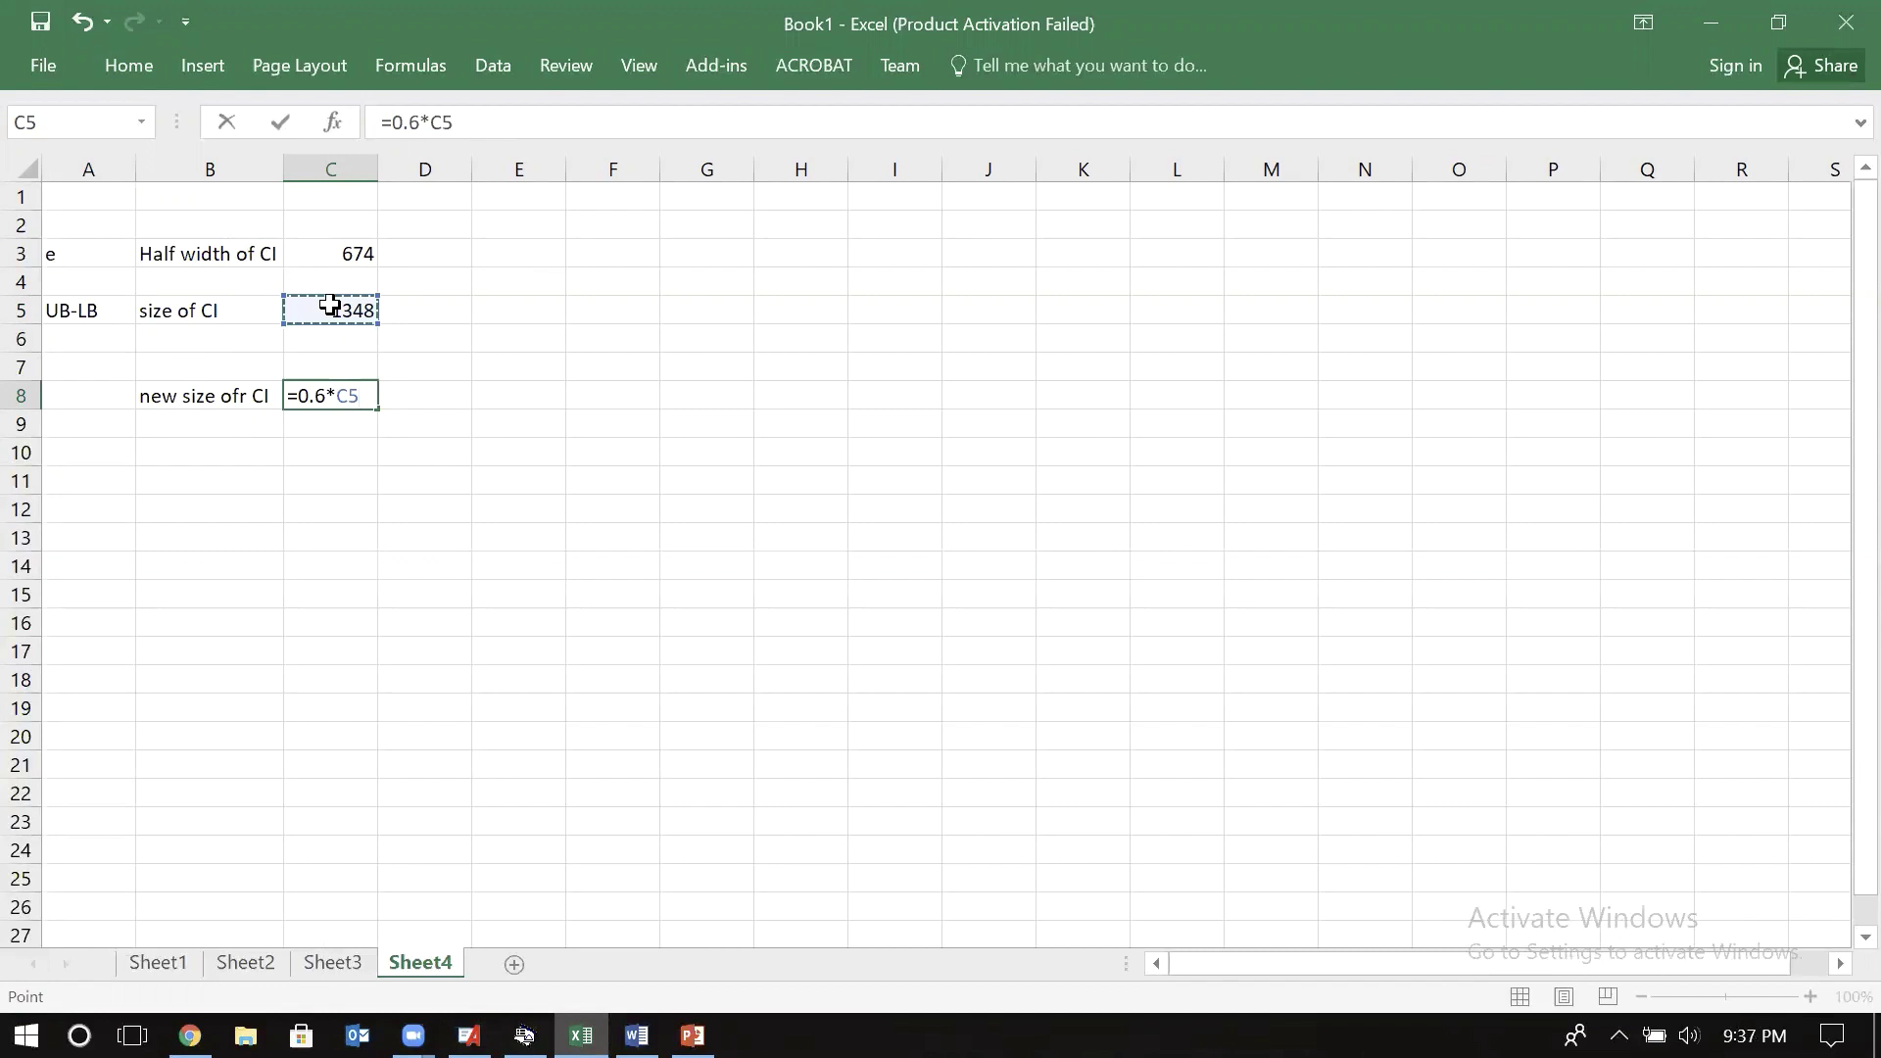
key("Return")
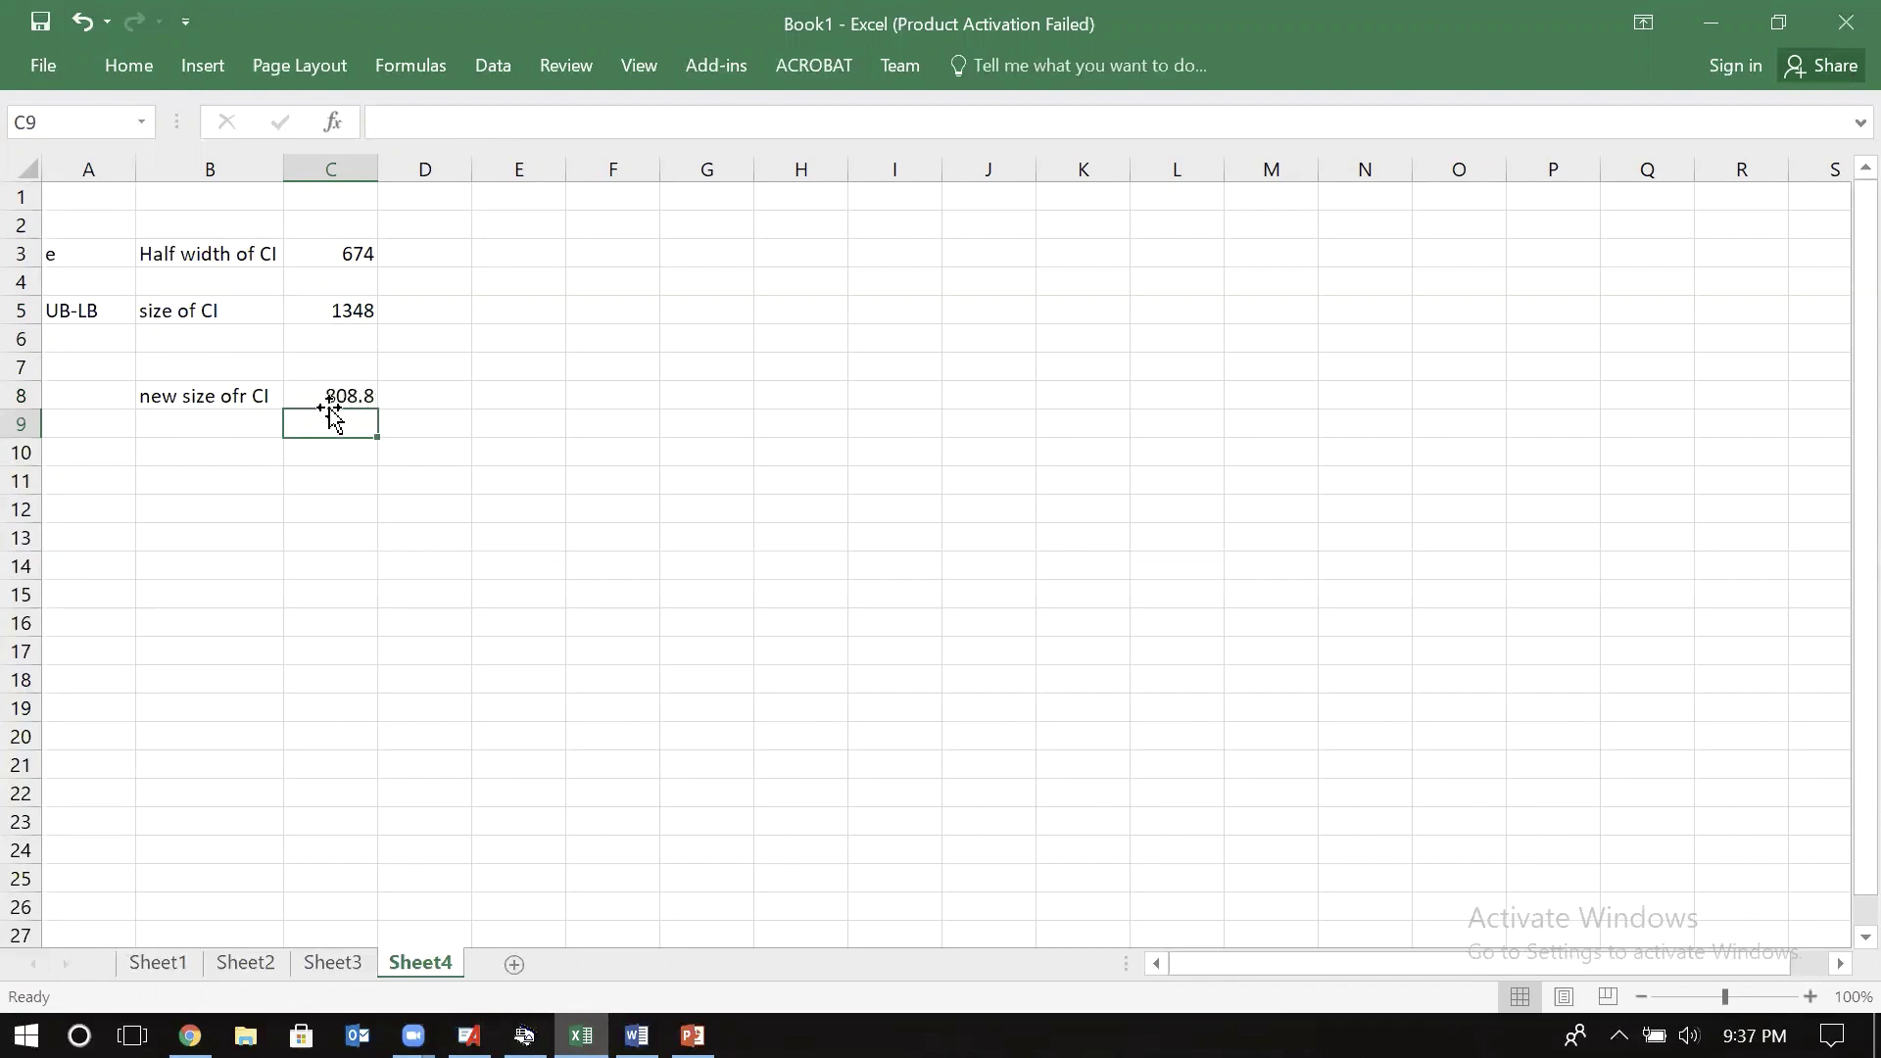
- Label cell B9 "new size for half width" and autofit column B to its contents
left_click(231, 429)
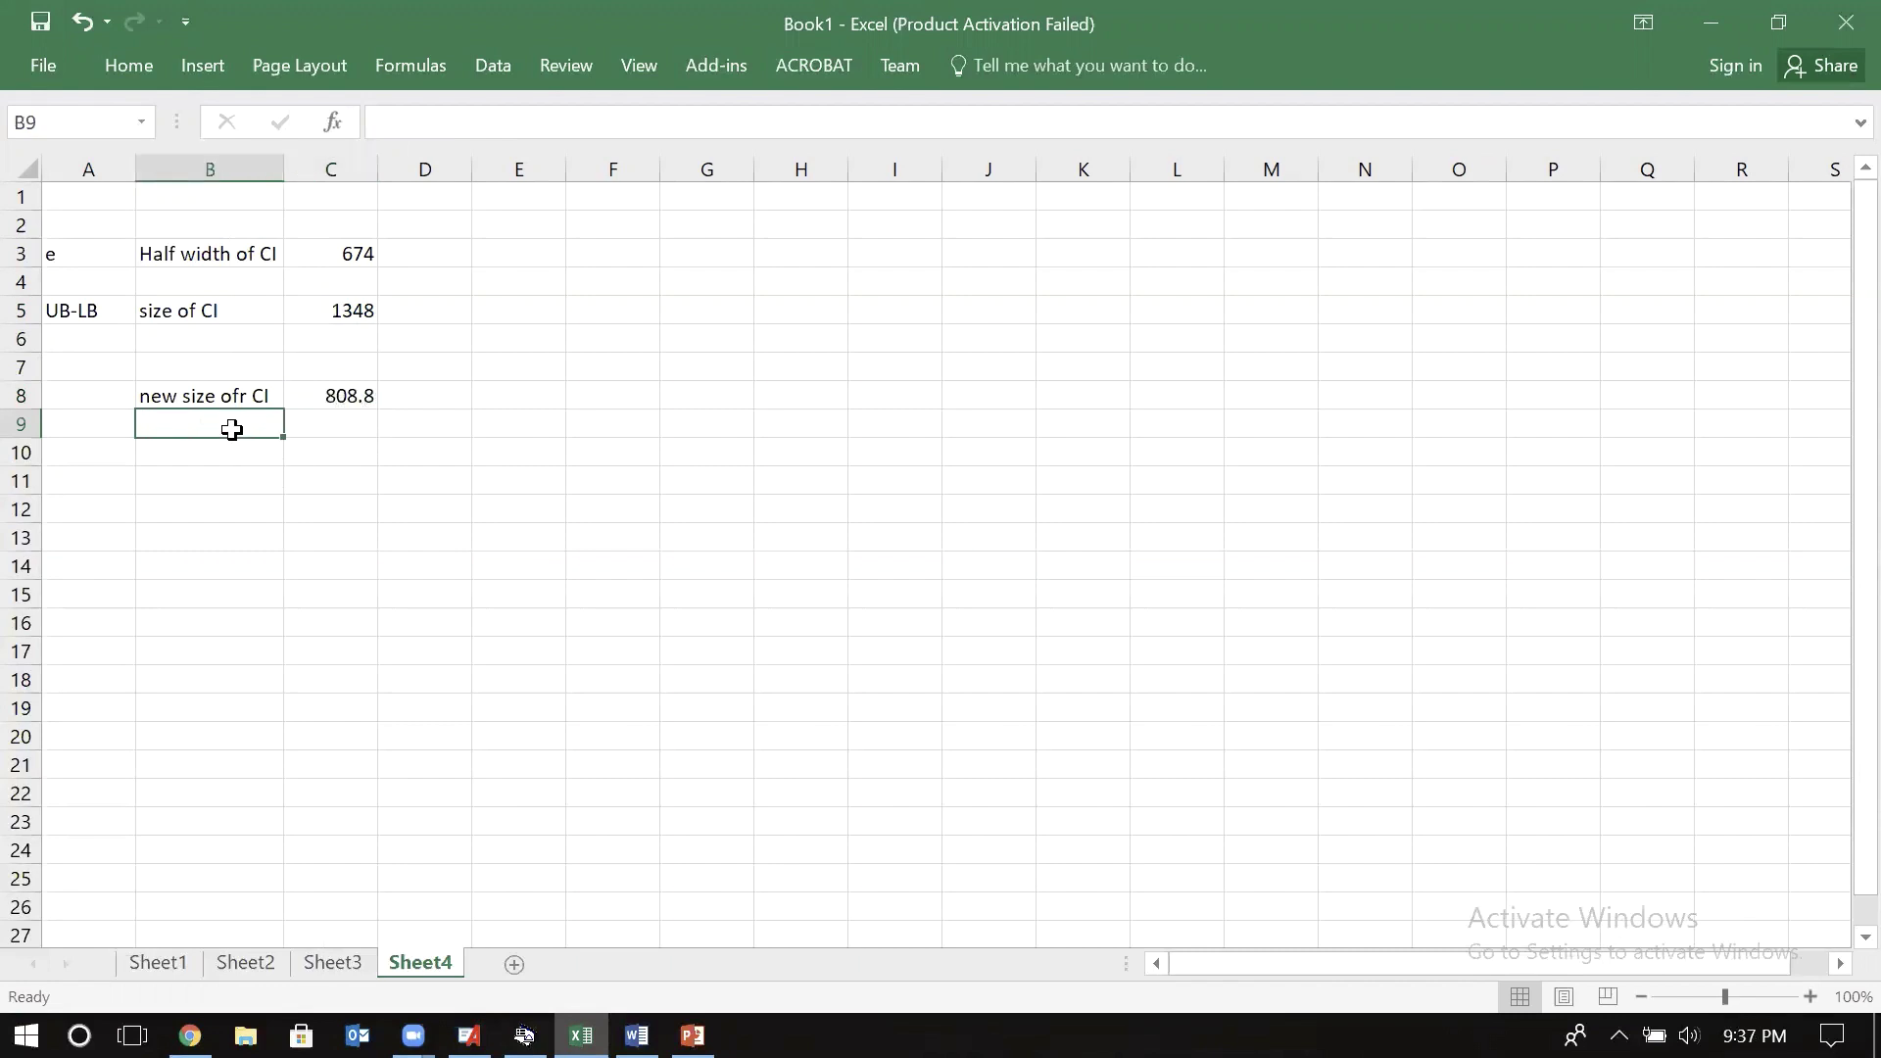
type("new")
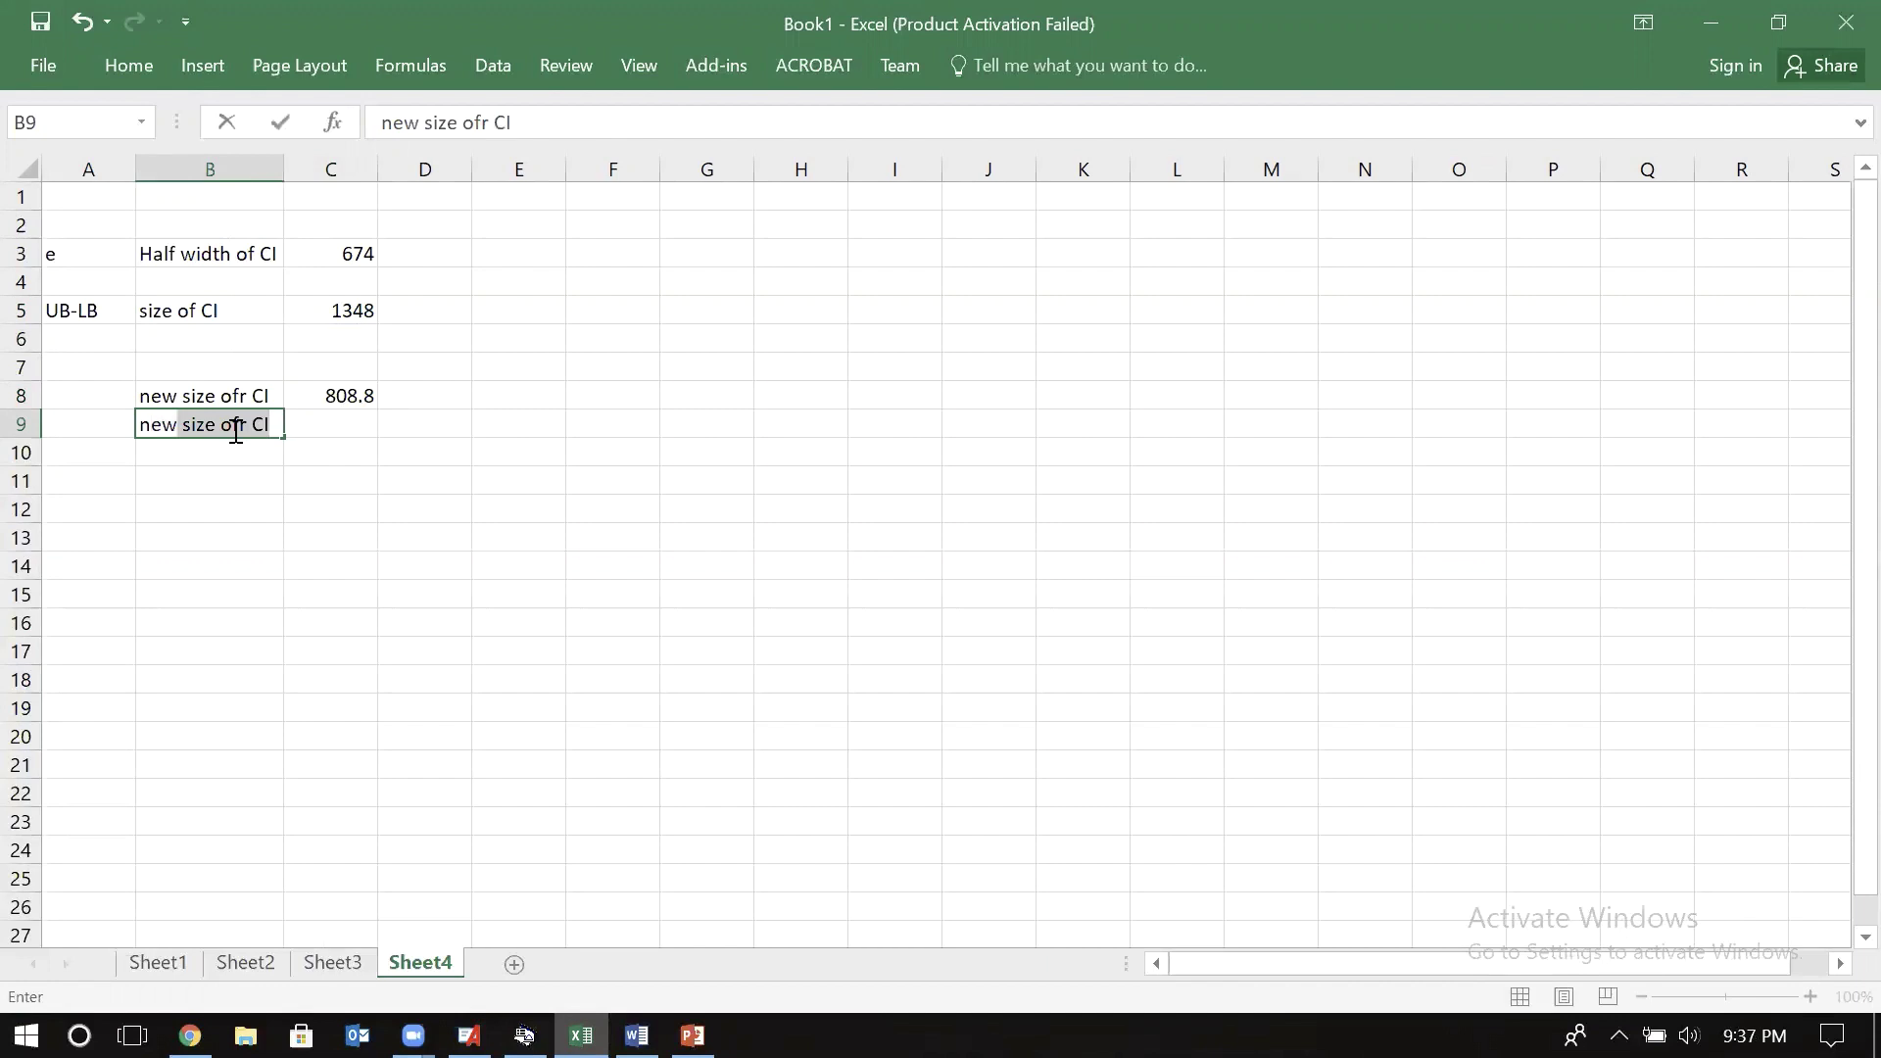
type(" size f")
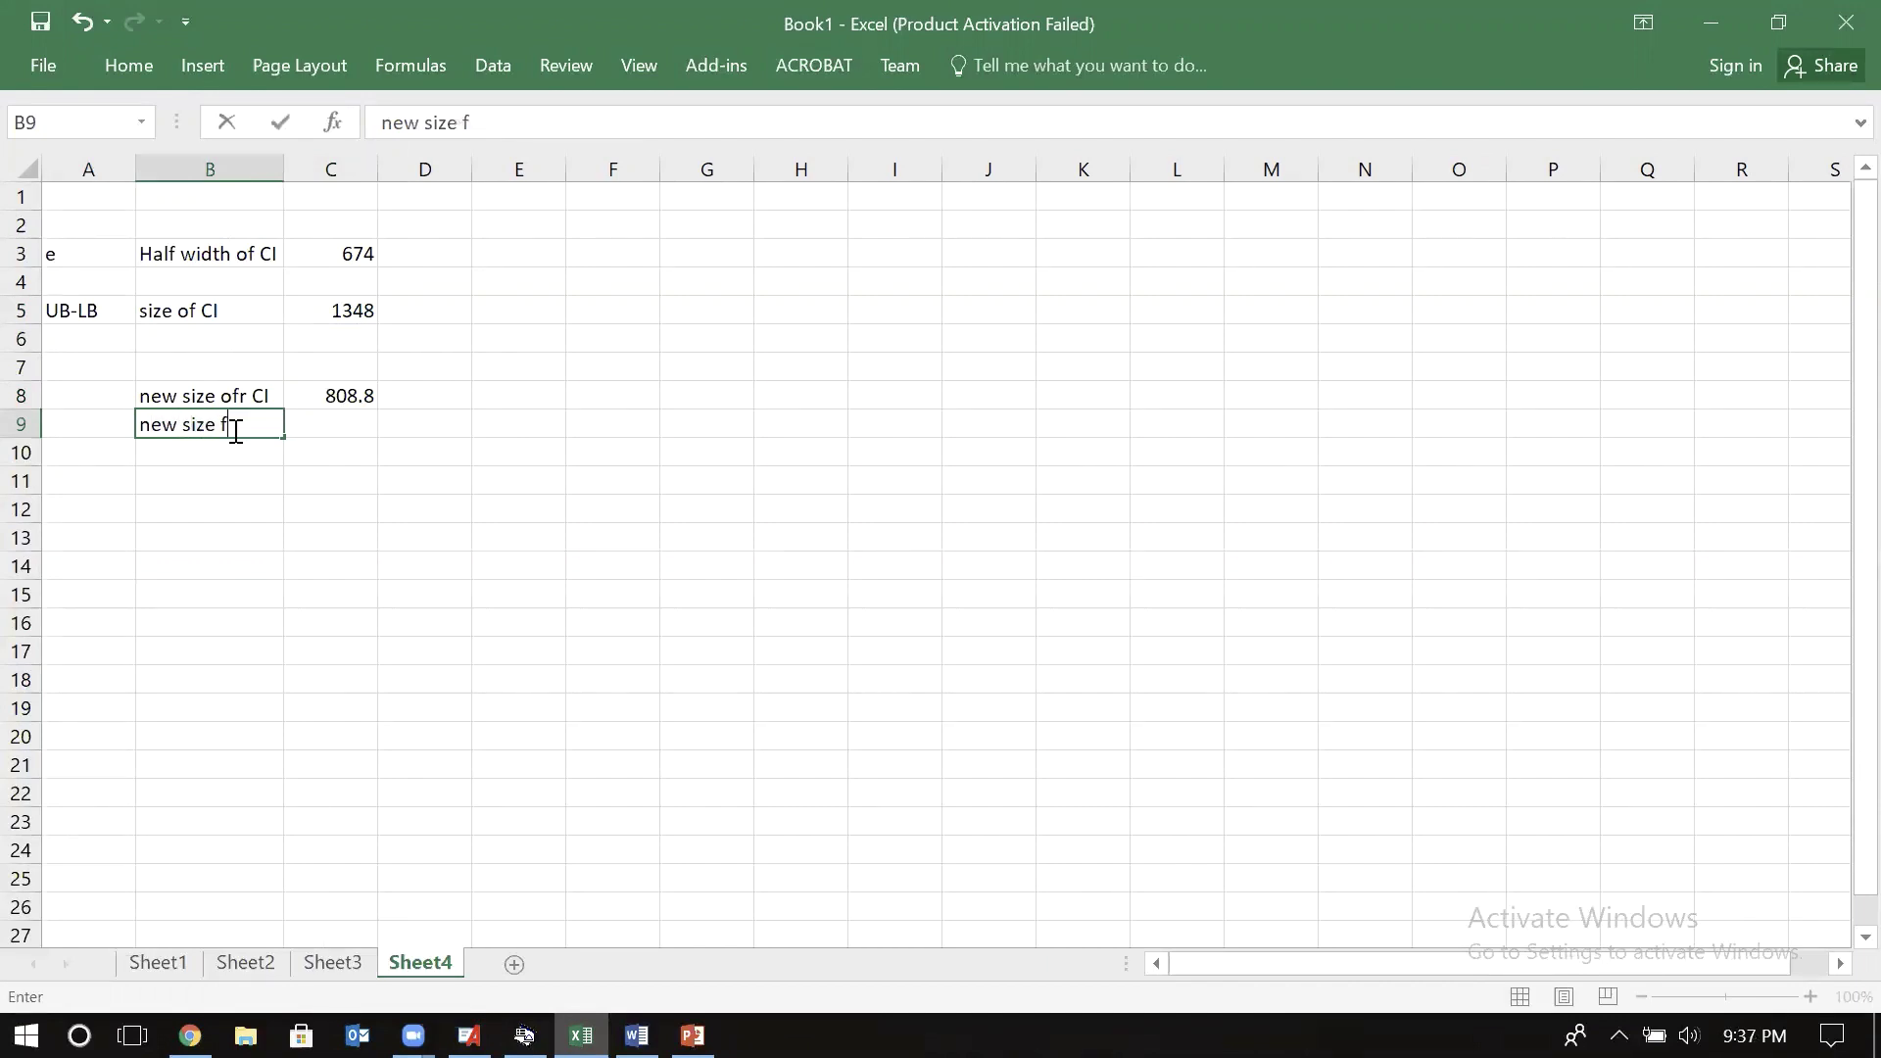
type("or half width")
key("Return")
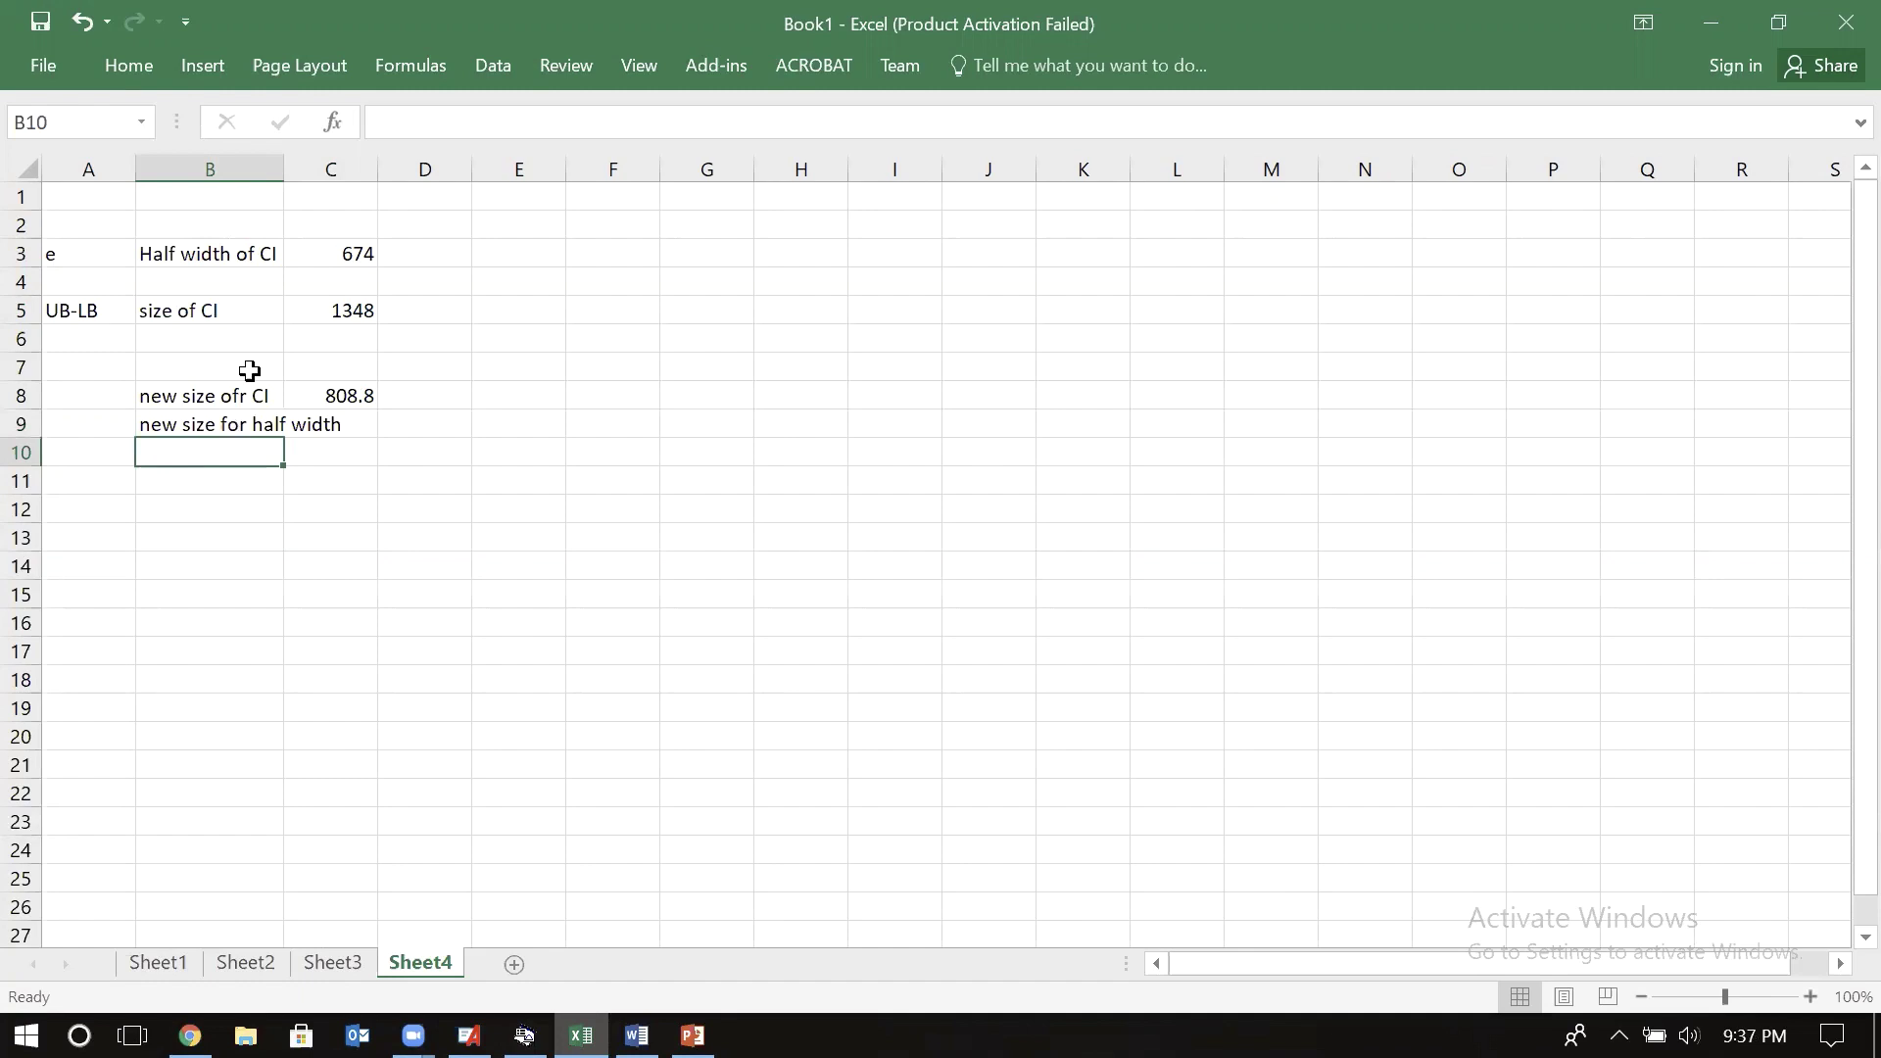
double_click(281, 169)
- Calculate the new half width in cell C9 with =C8/2
left_click(373, 419)
type("=")
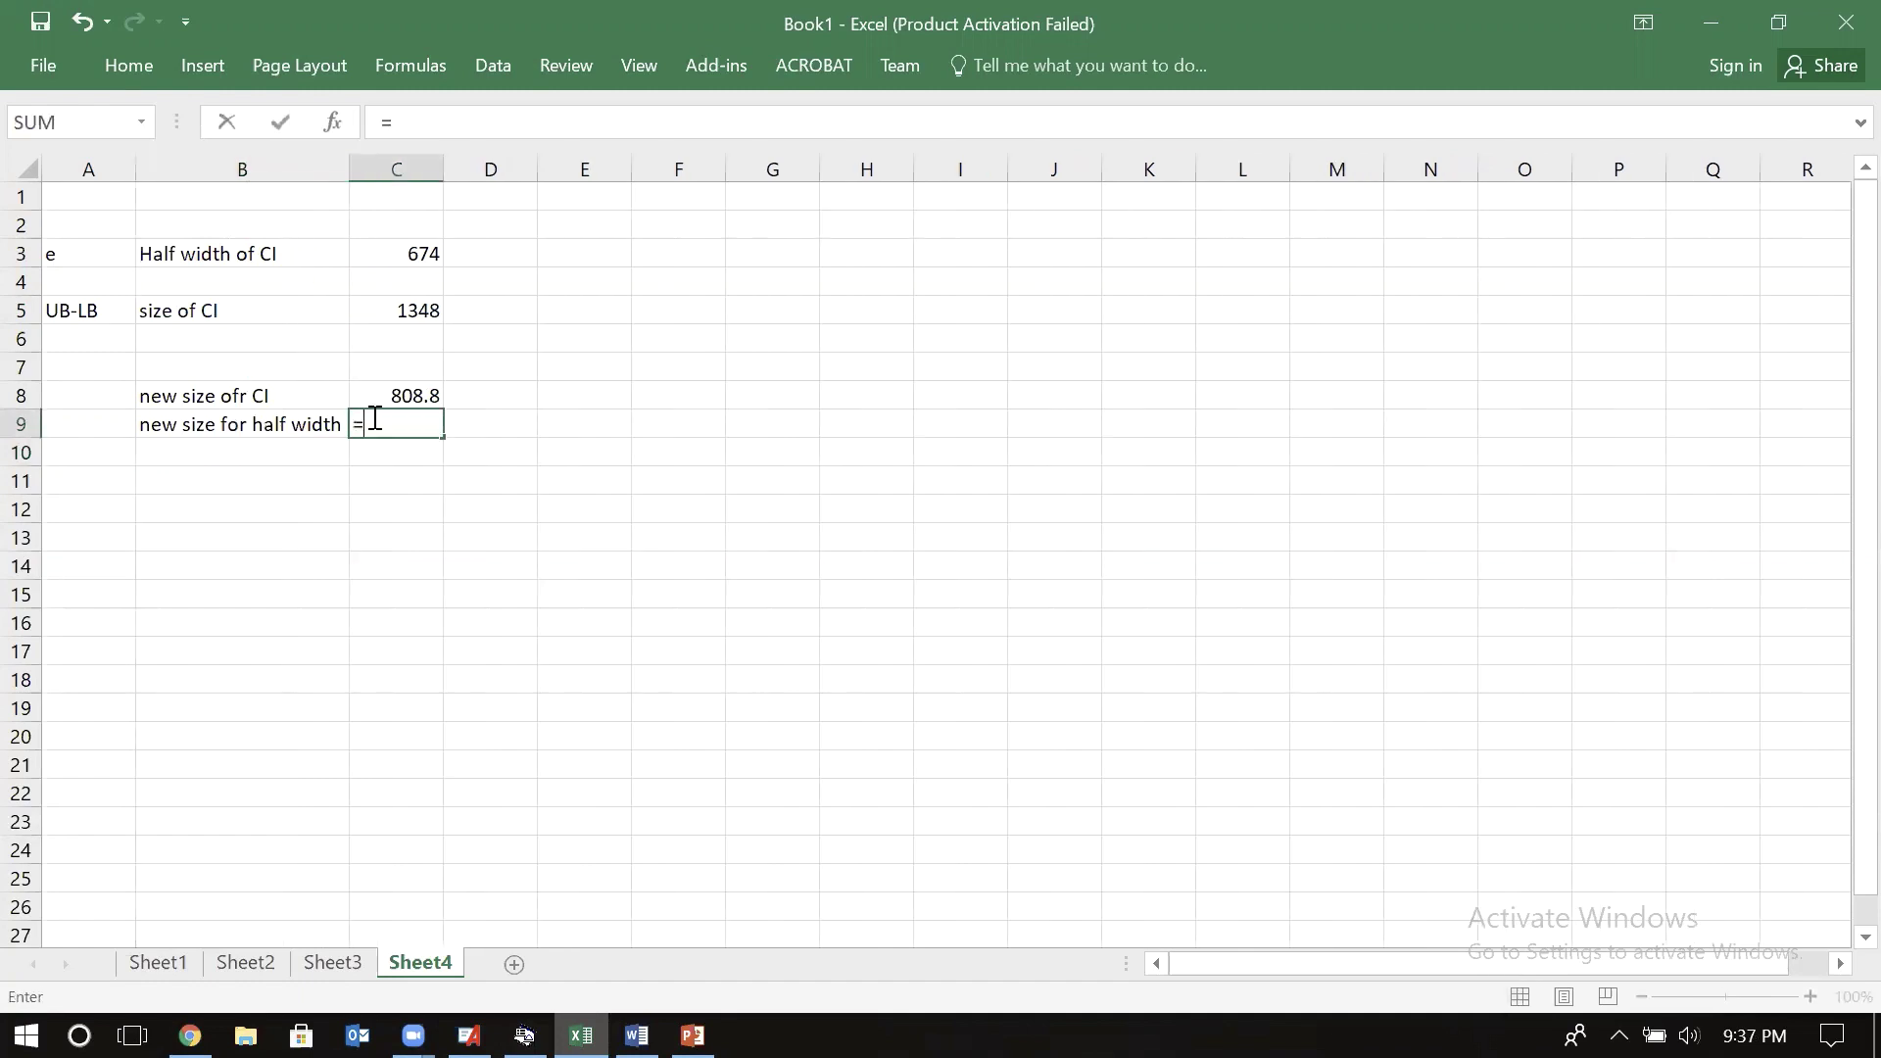
left_click(399, 396)
type("/")
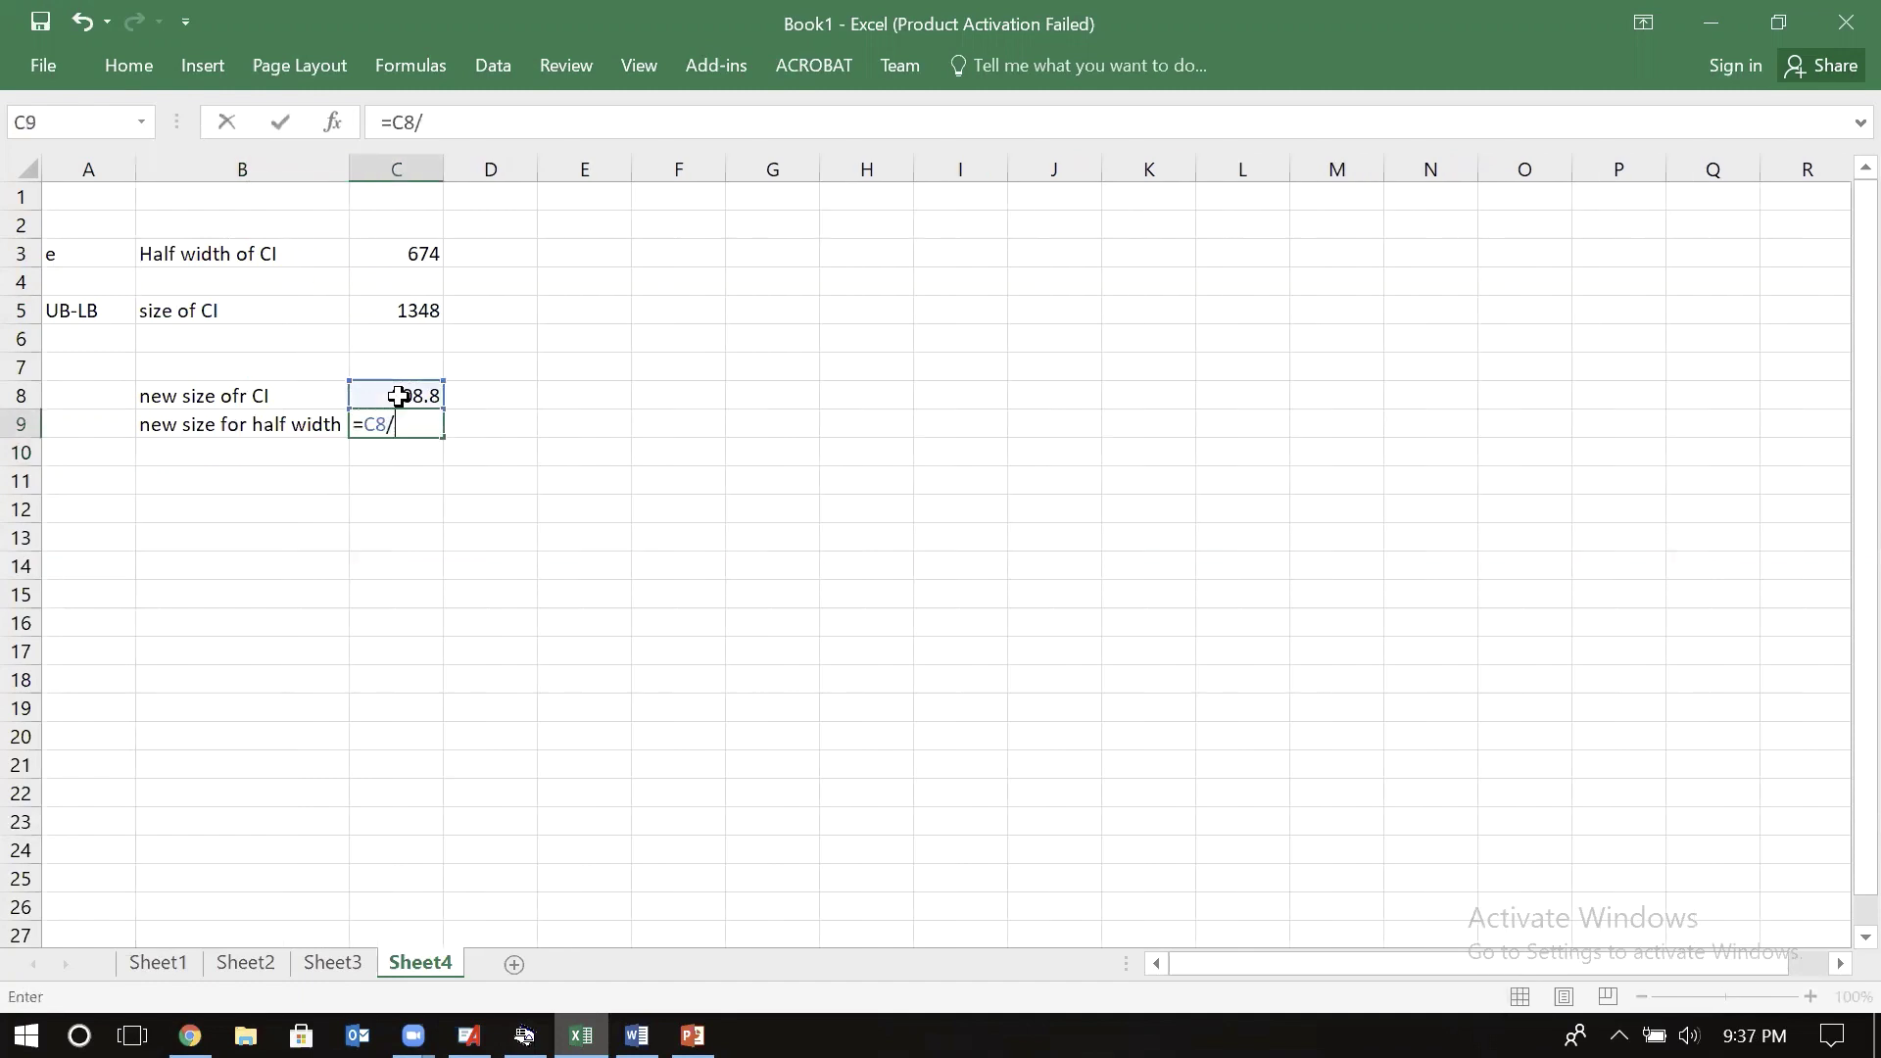
type("2")
key("Return")
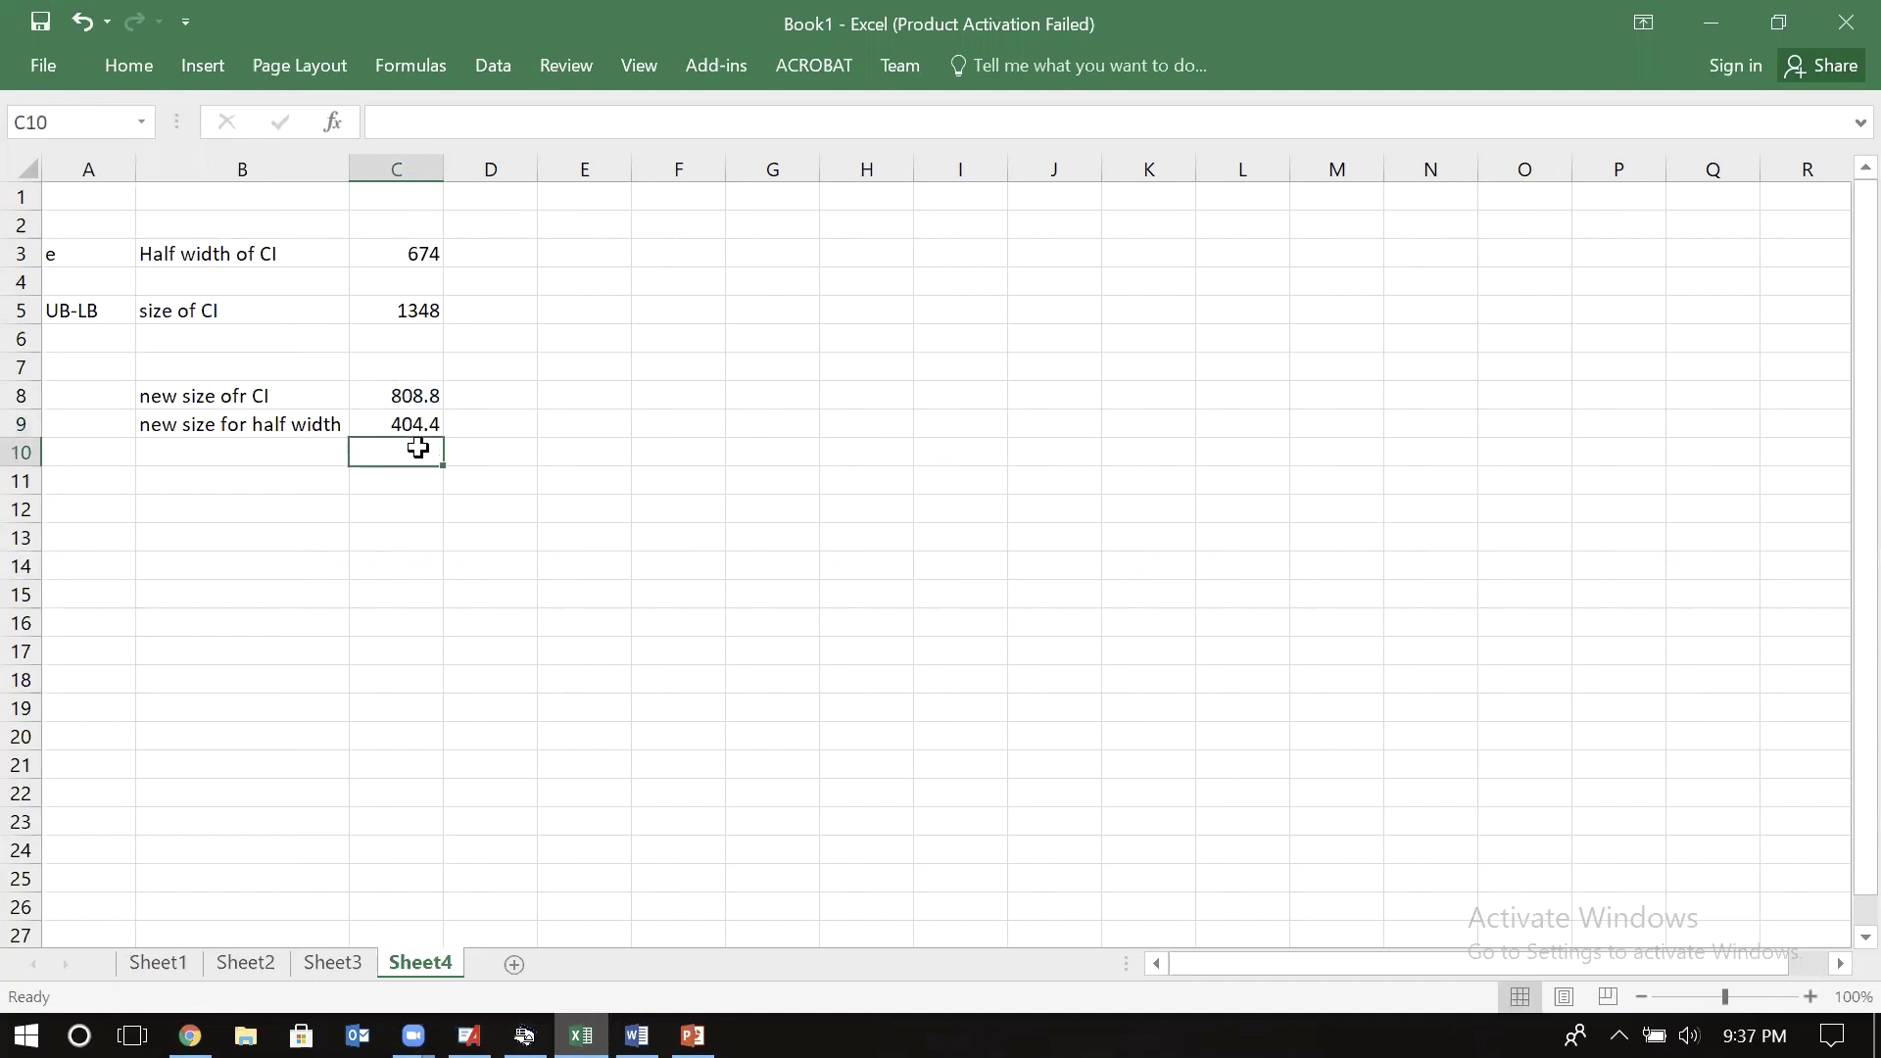
- Enter the notation "new e" in cell A9 beside the new half width label
left_click(98, 421)
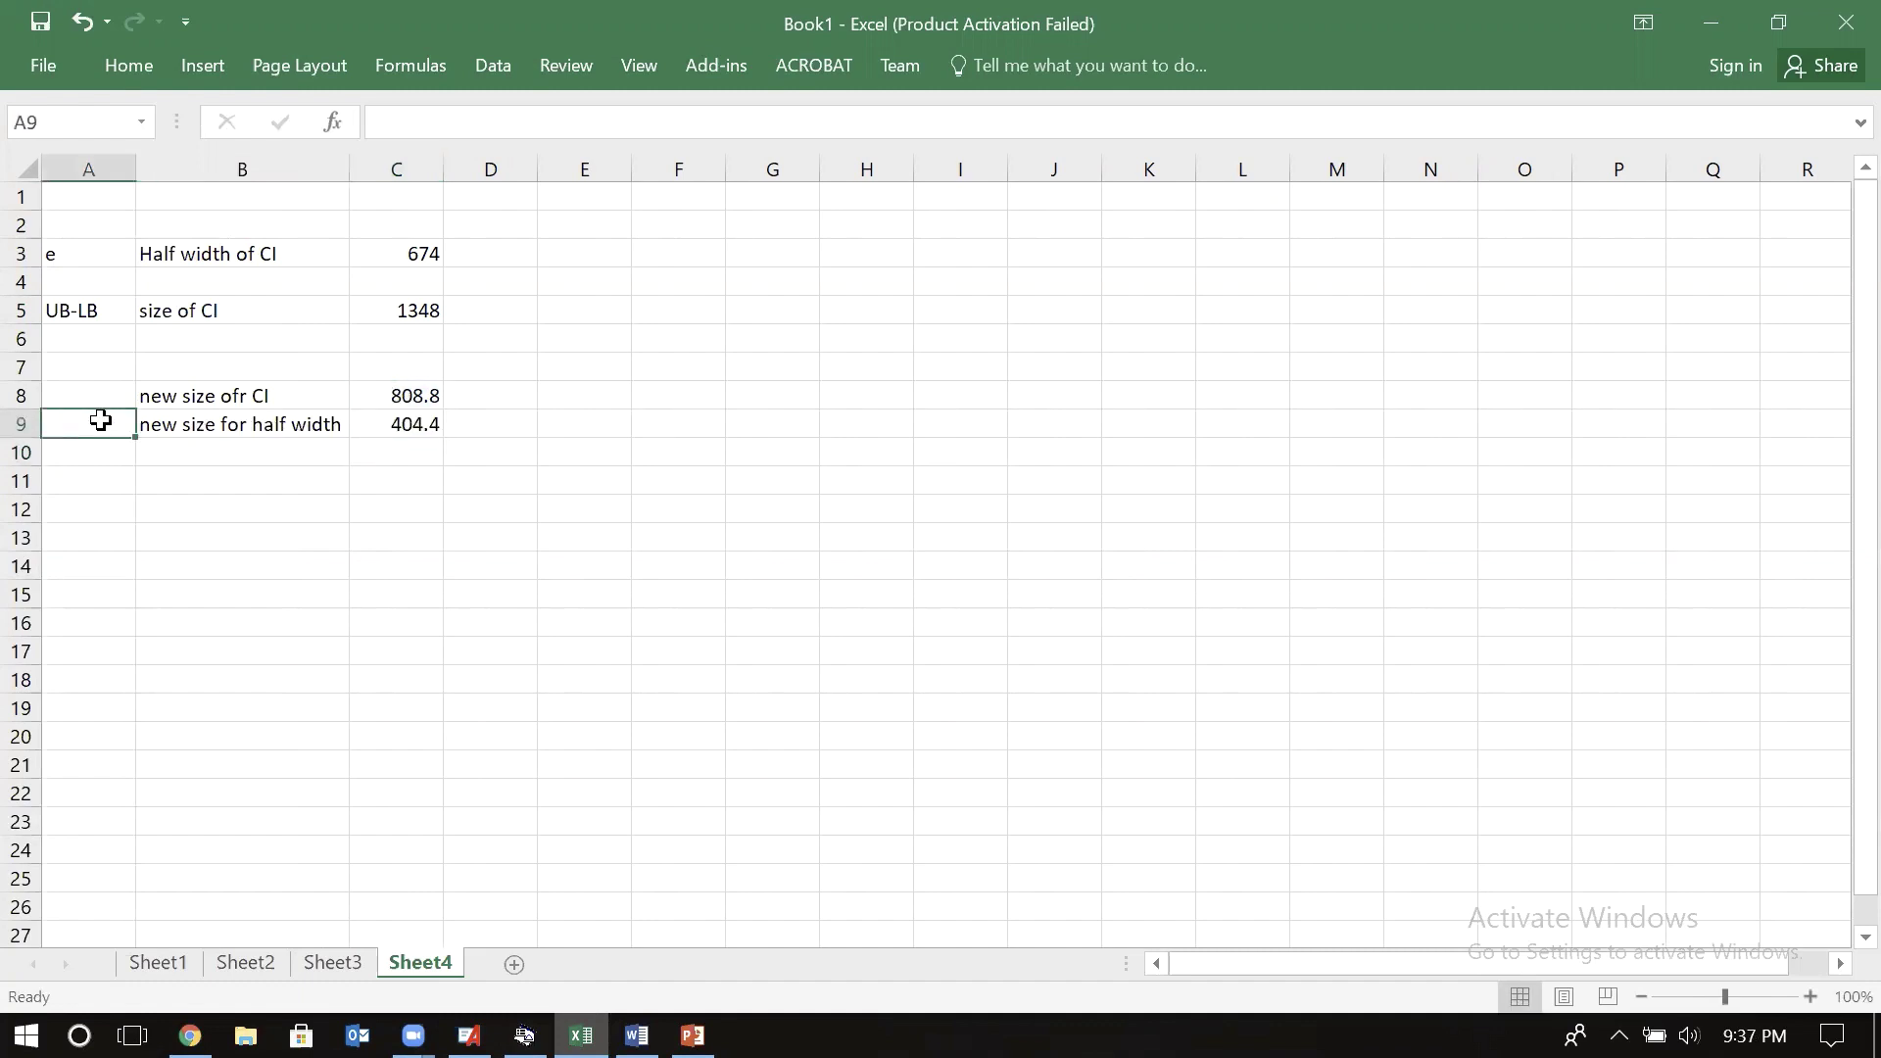
type("new e")
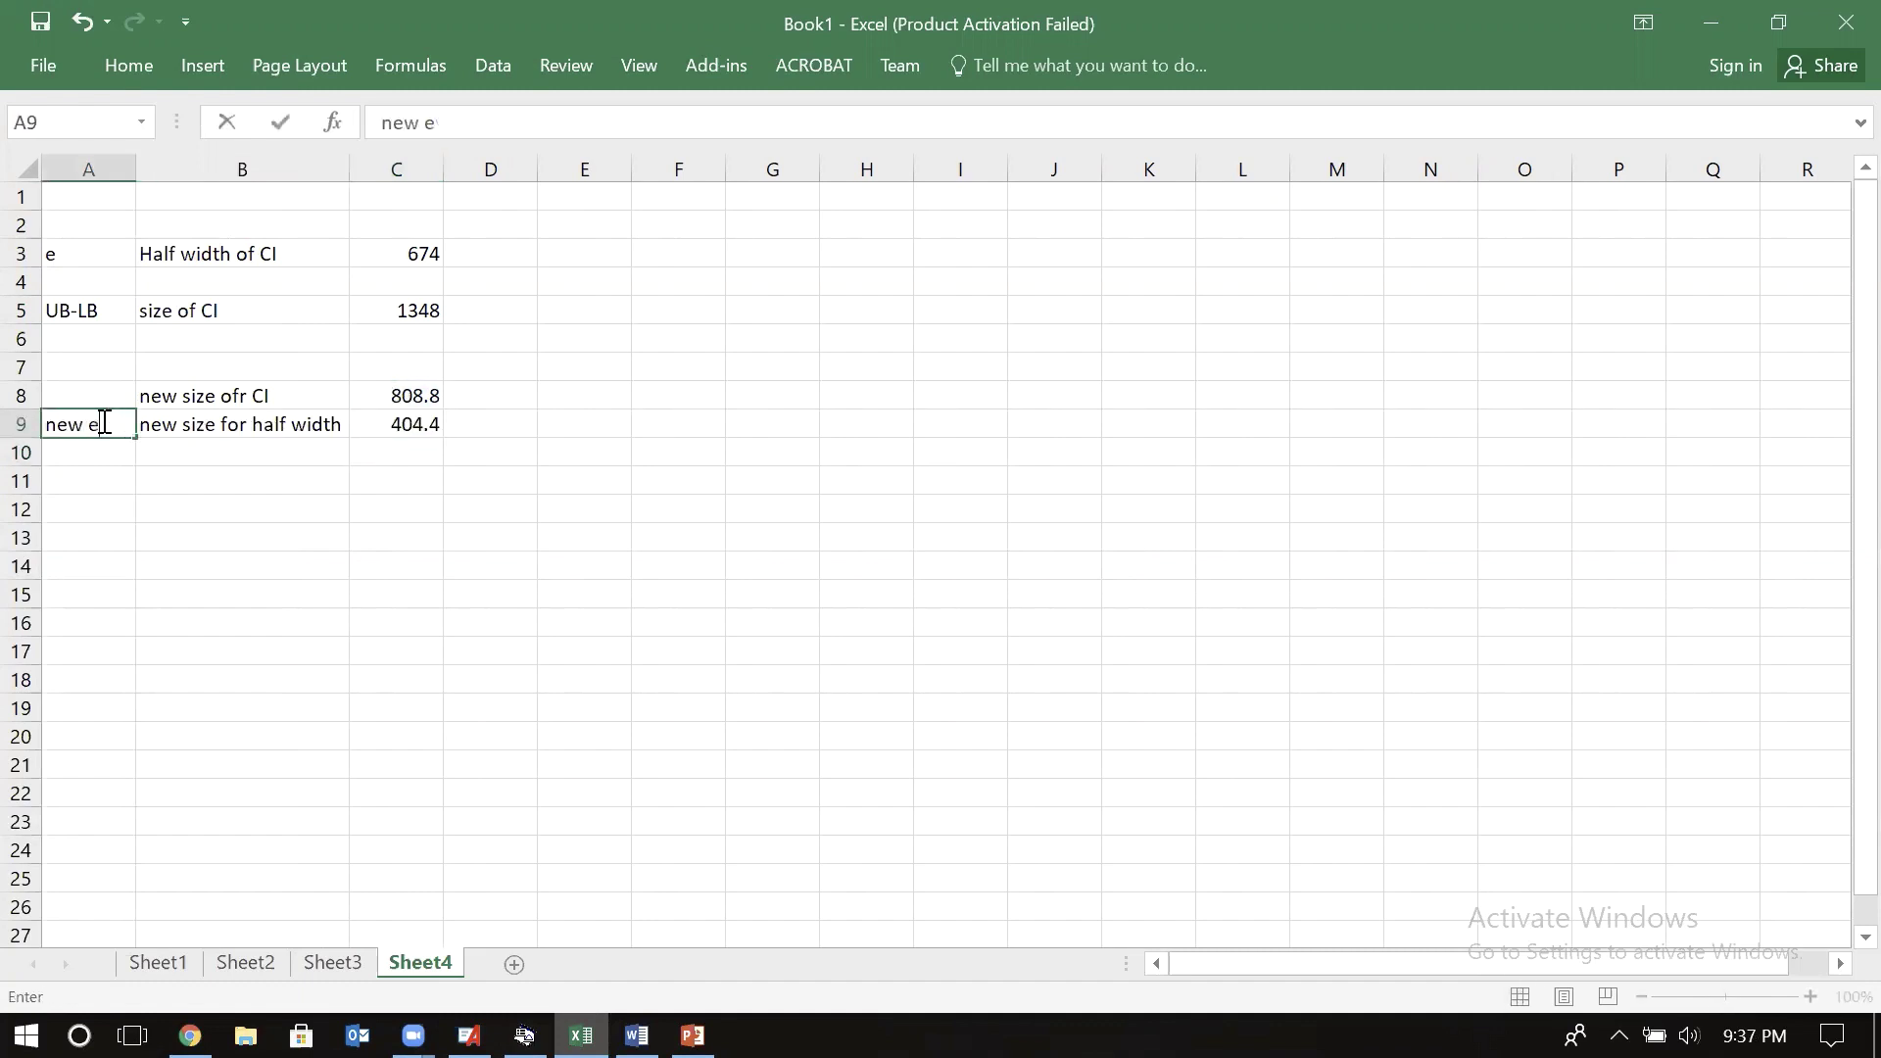
left_click(215, 511)
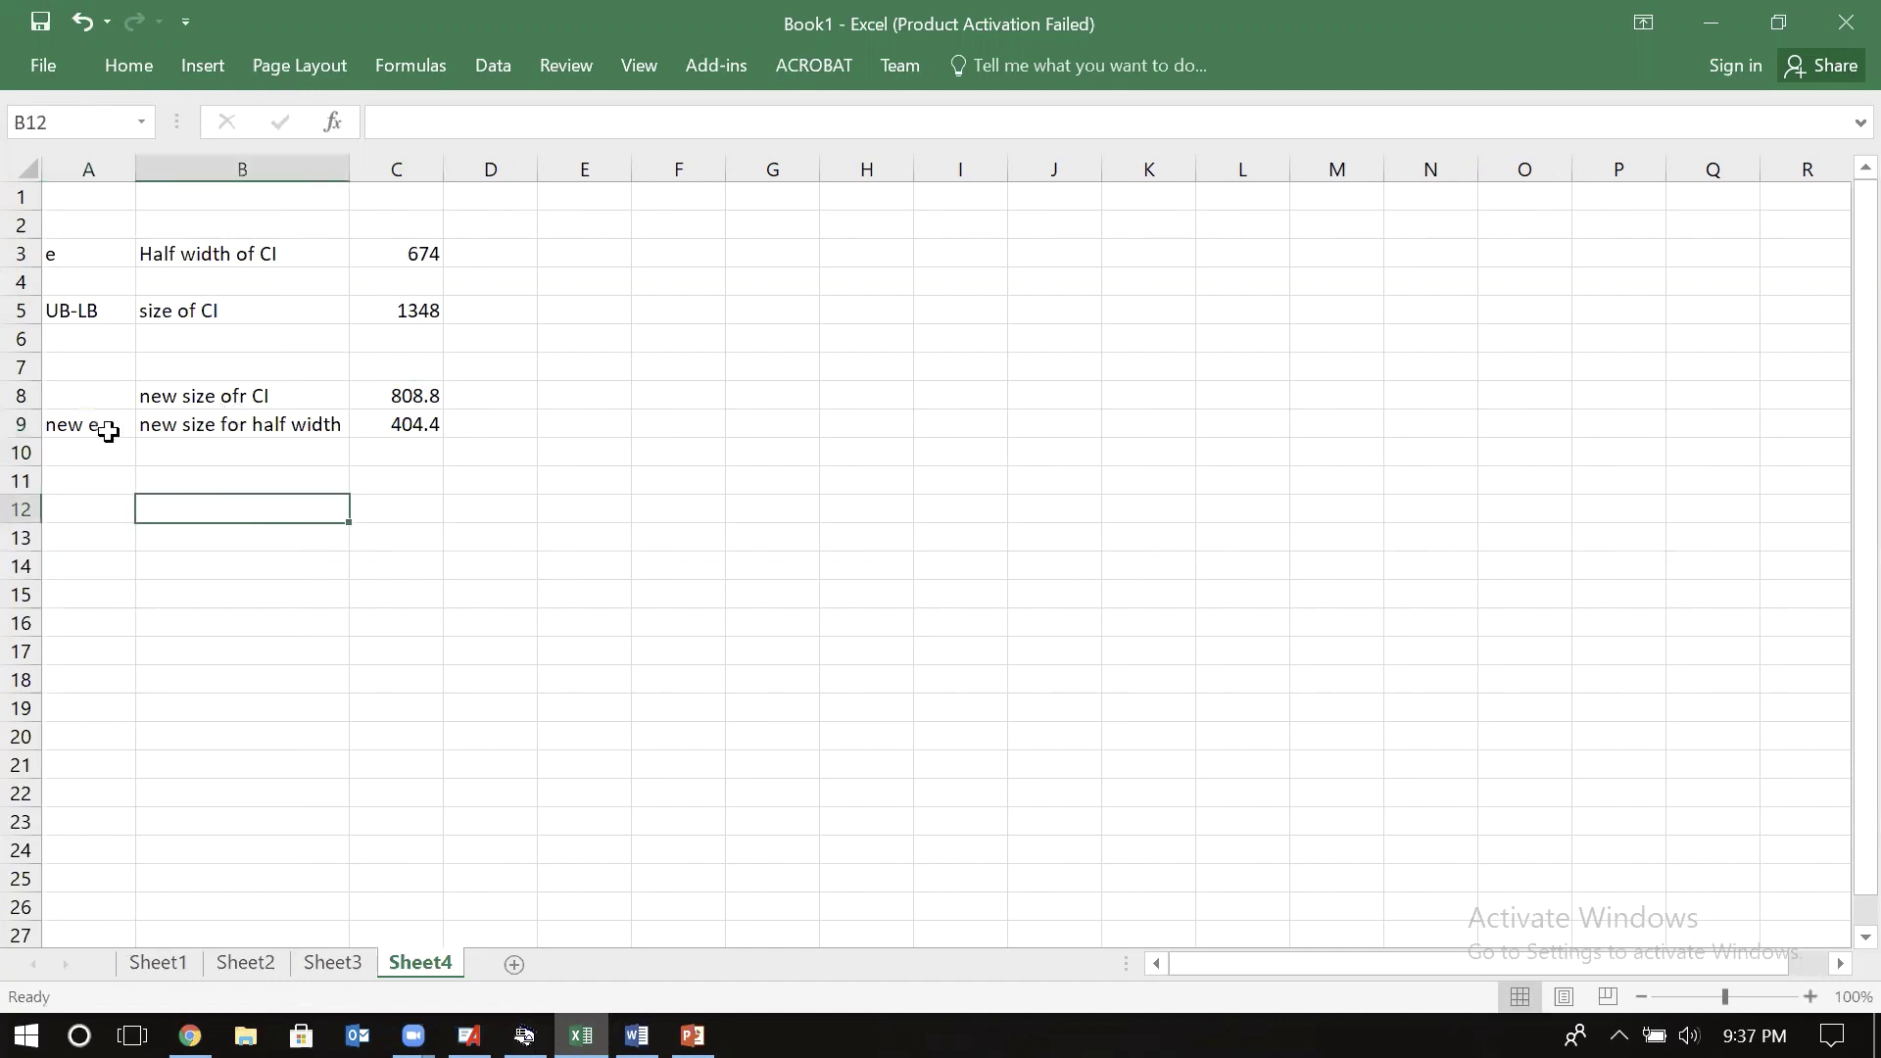
left_click(412, 424)
left_click(431, 253)
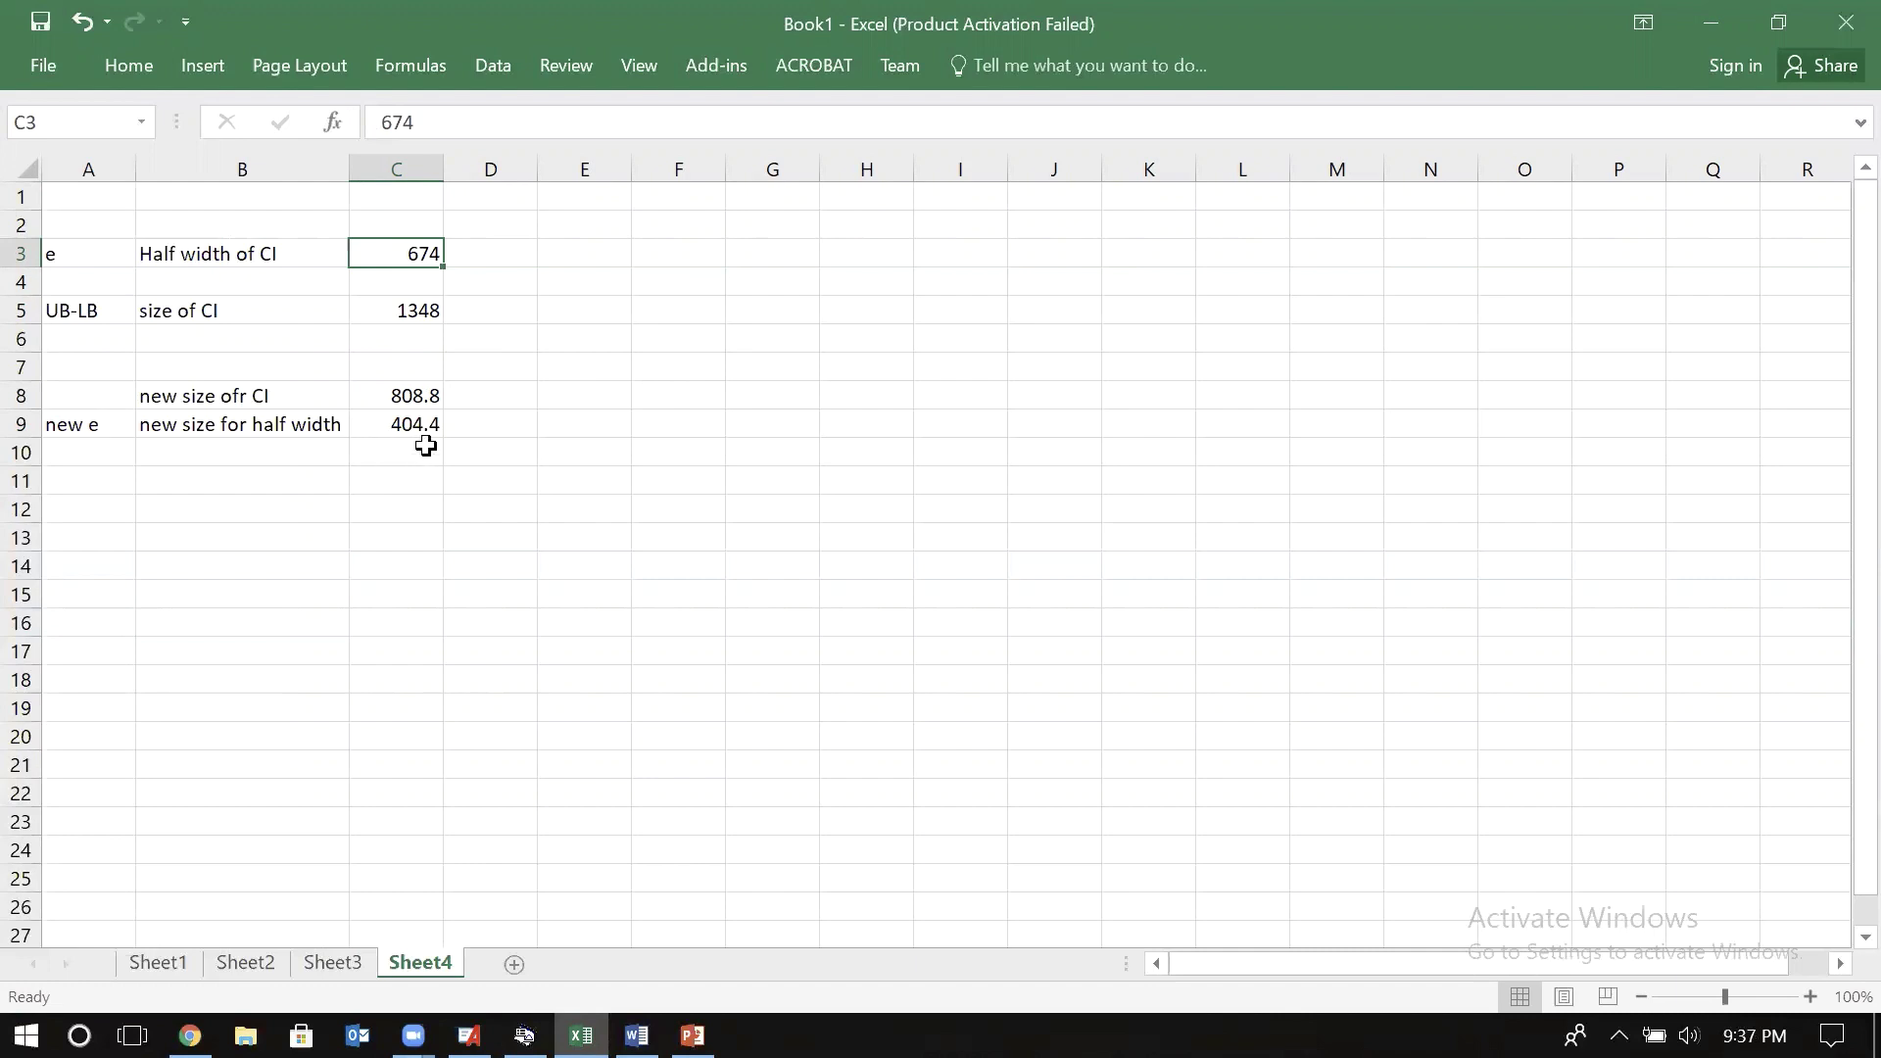
left_click(425, 400)
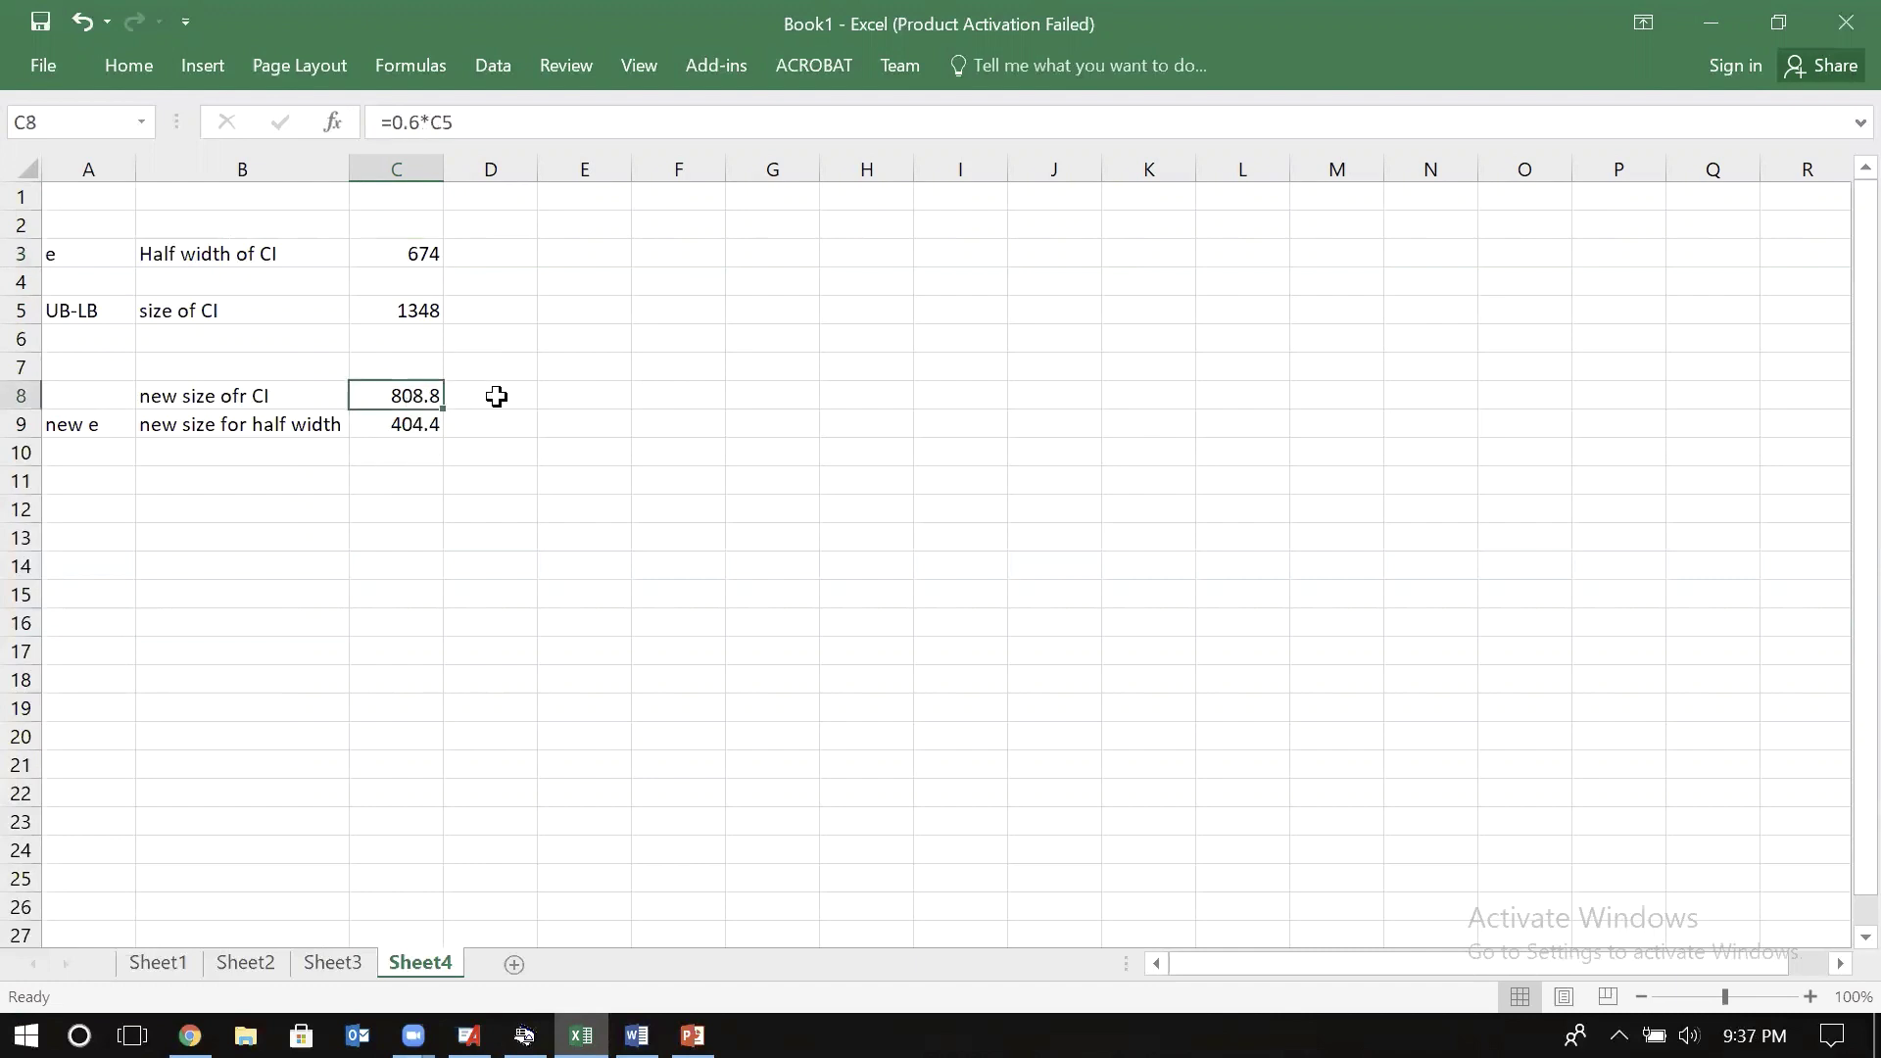
- Label cells B14 to B16 "standard deviaton", "t value" and "new e"
left_click(304, 577)
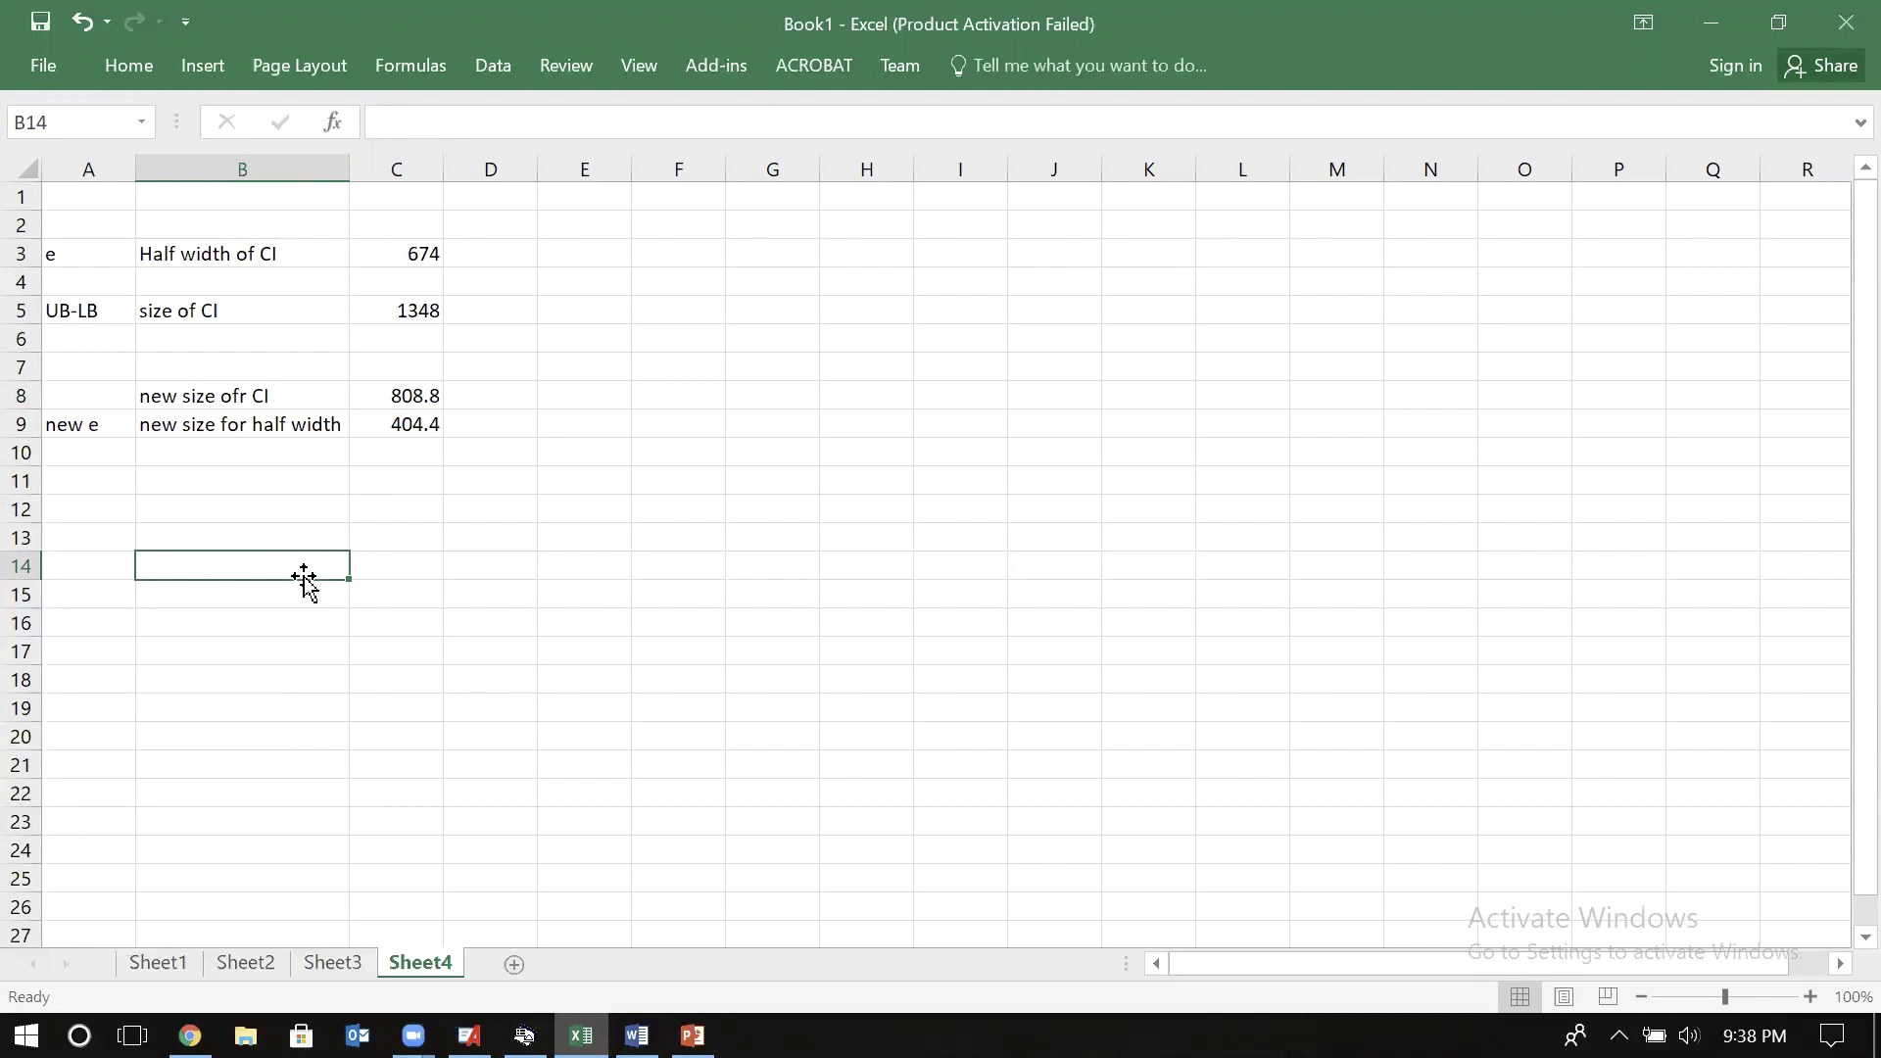
type("stand")
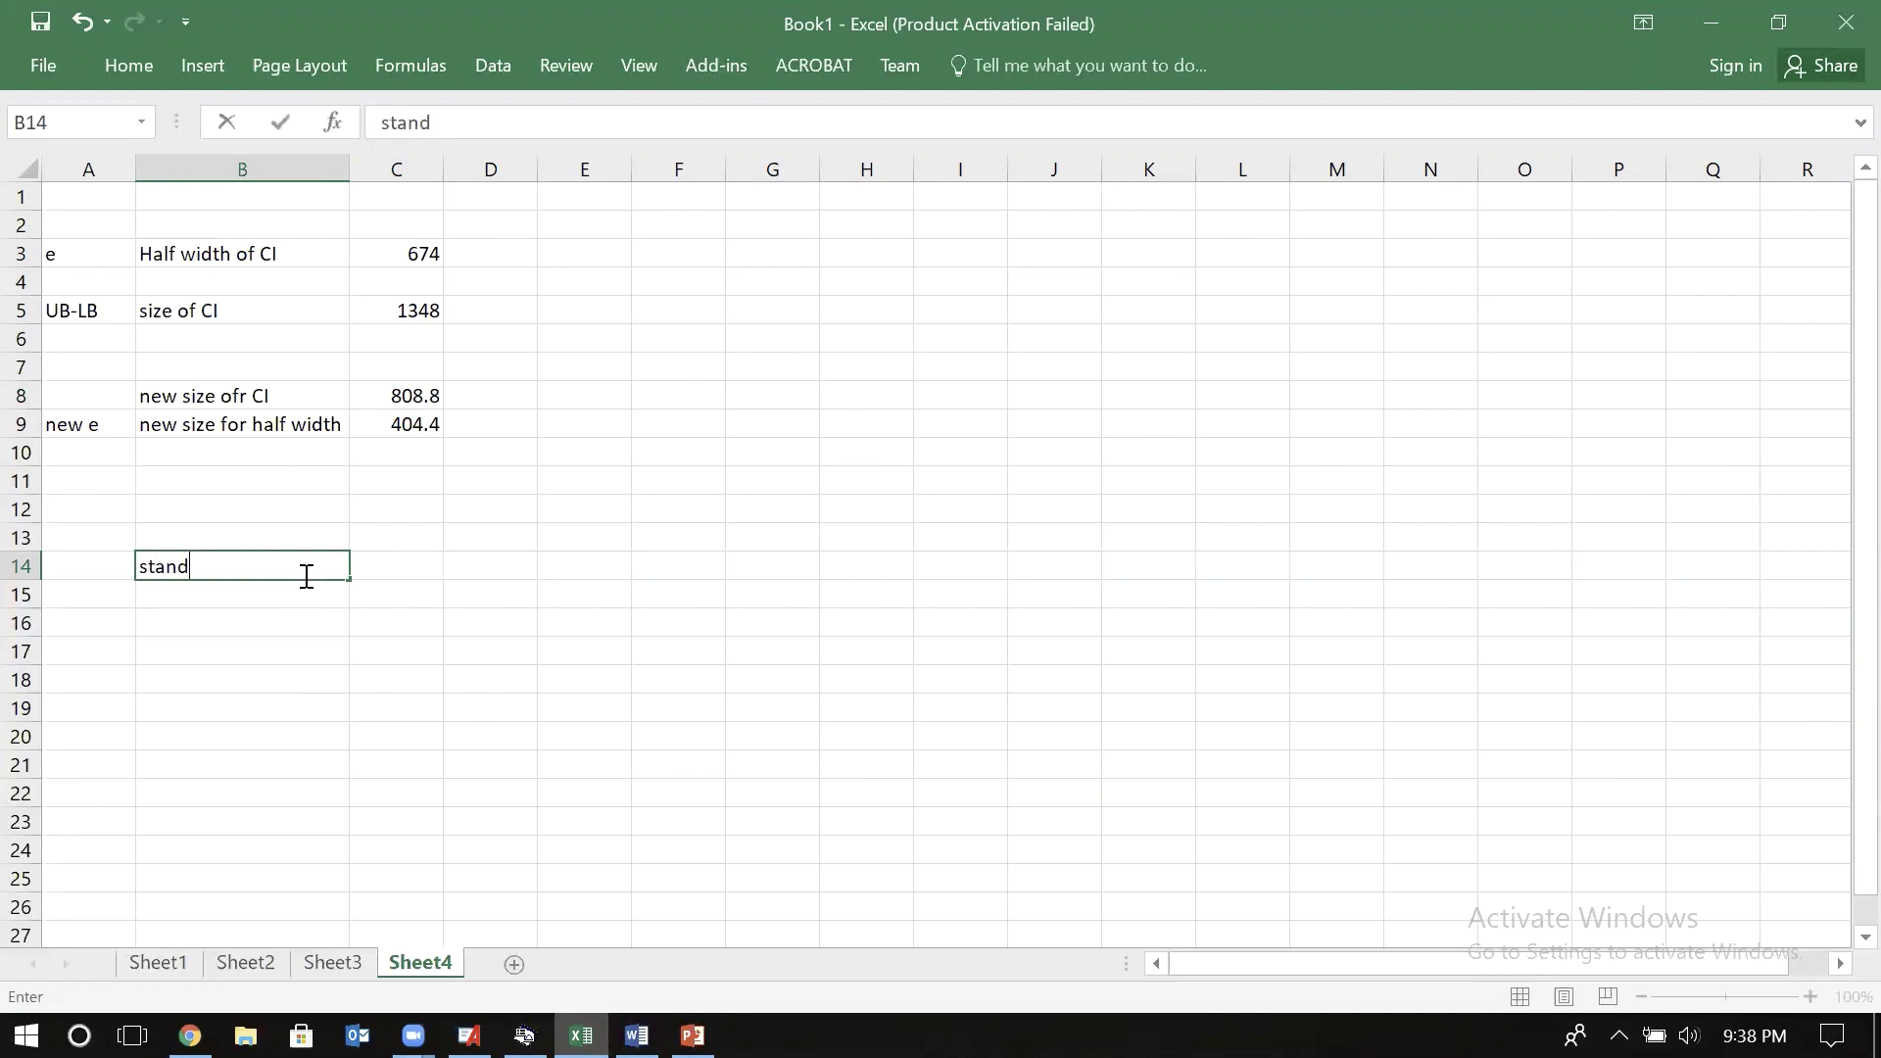
type("ard deviaton")
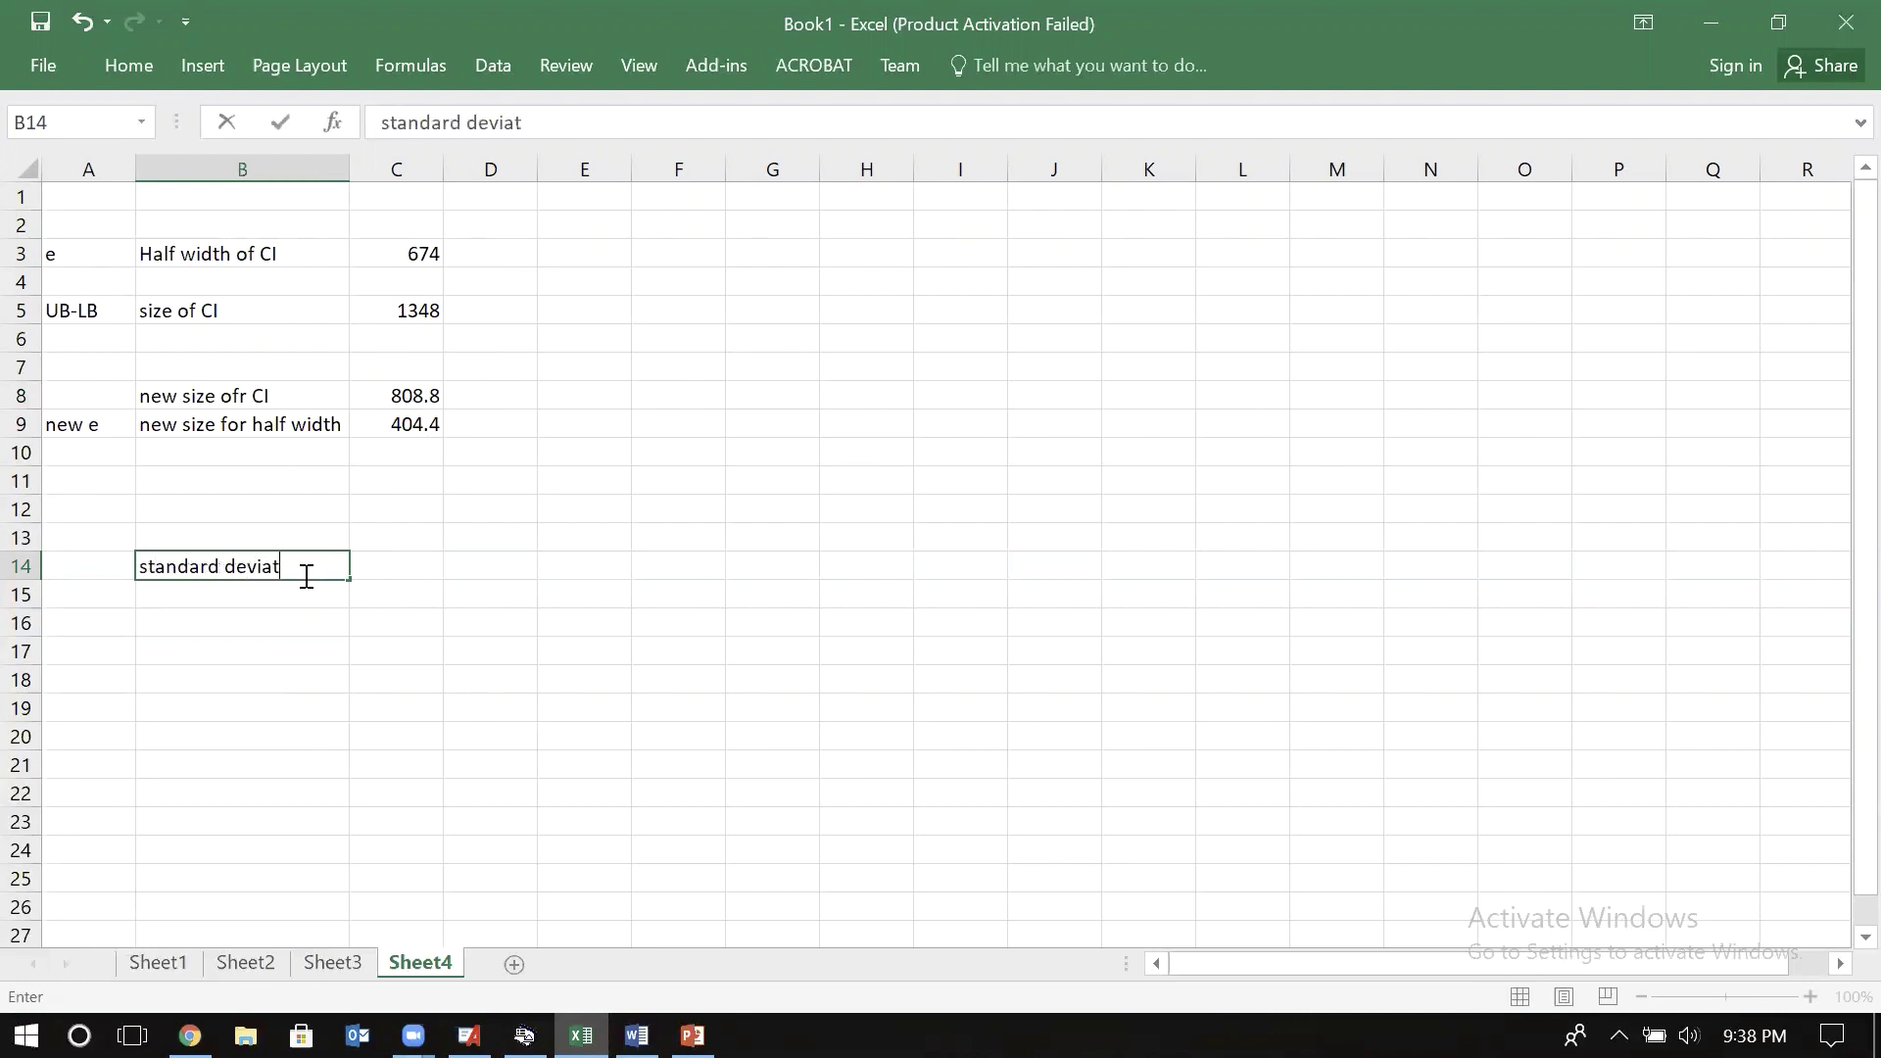
key("Return")
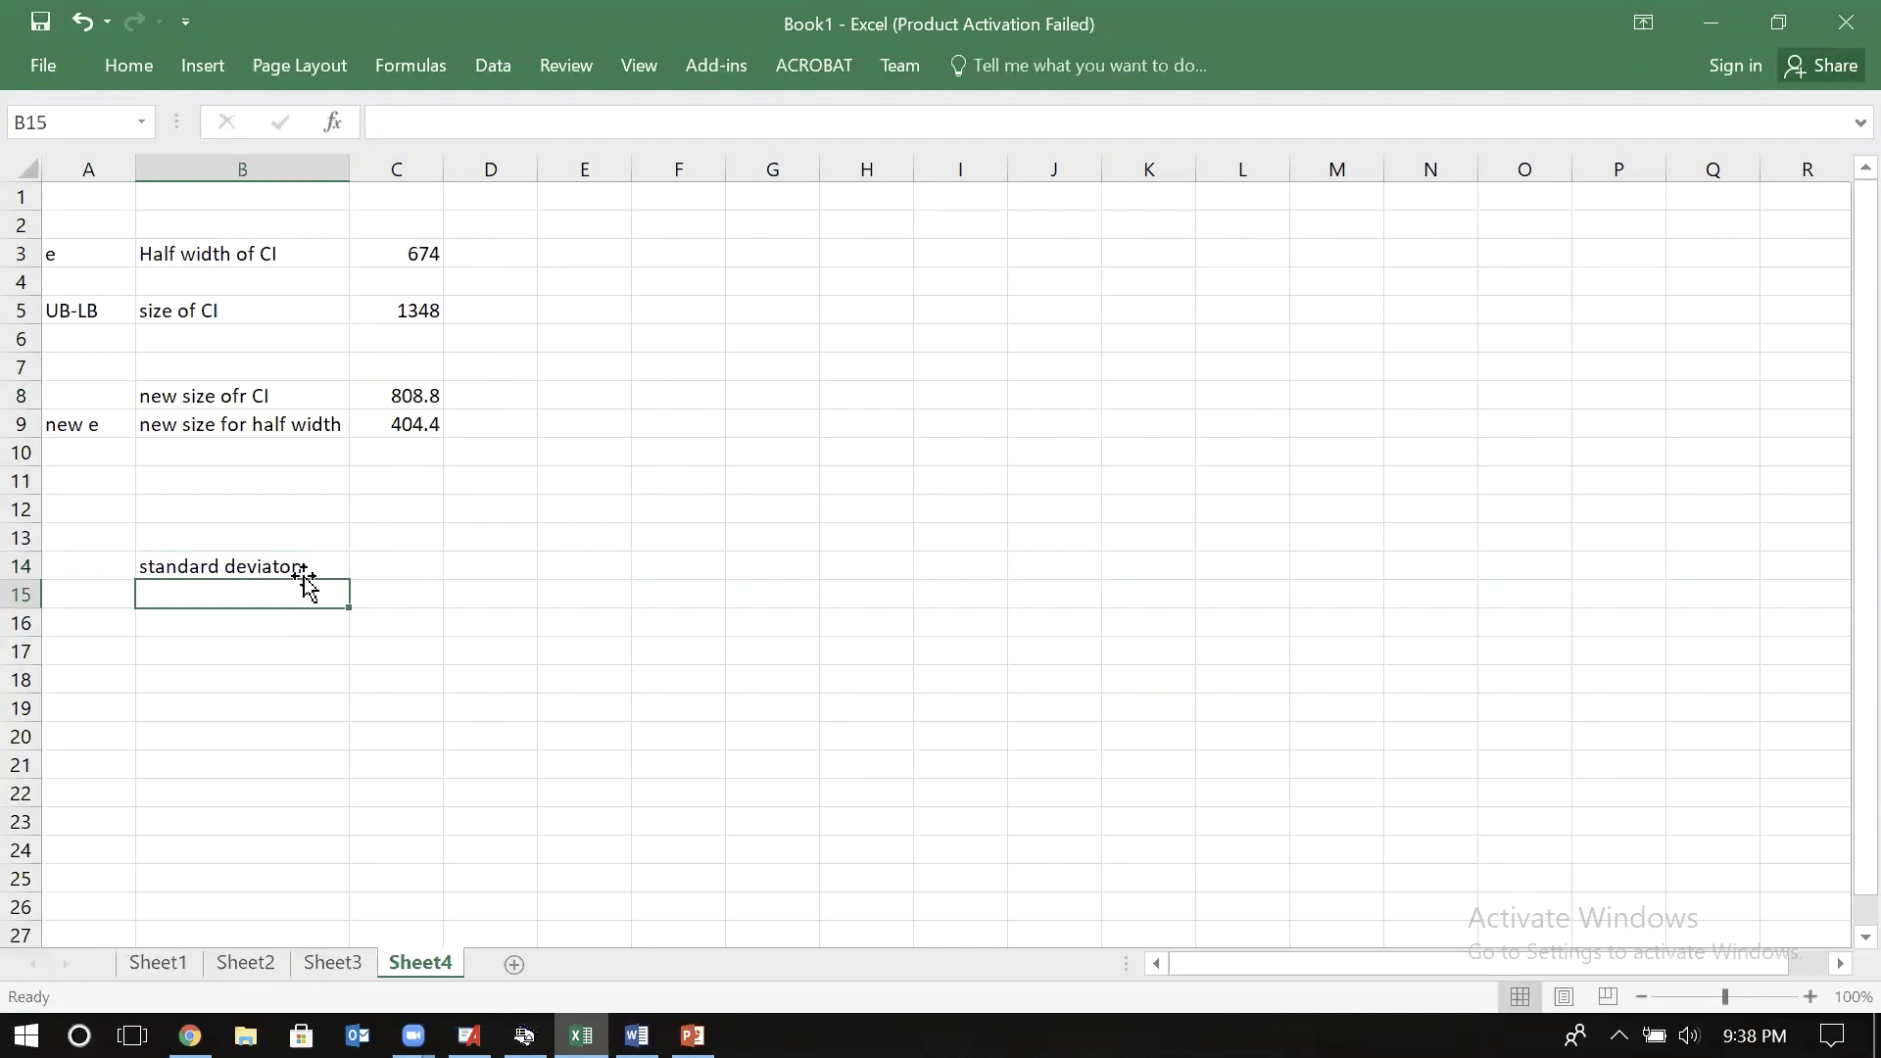
type("t va")
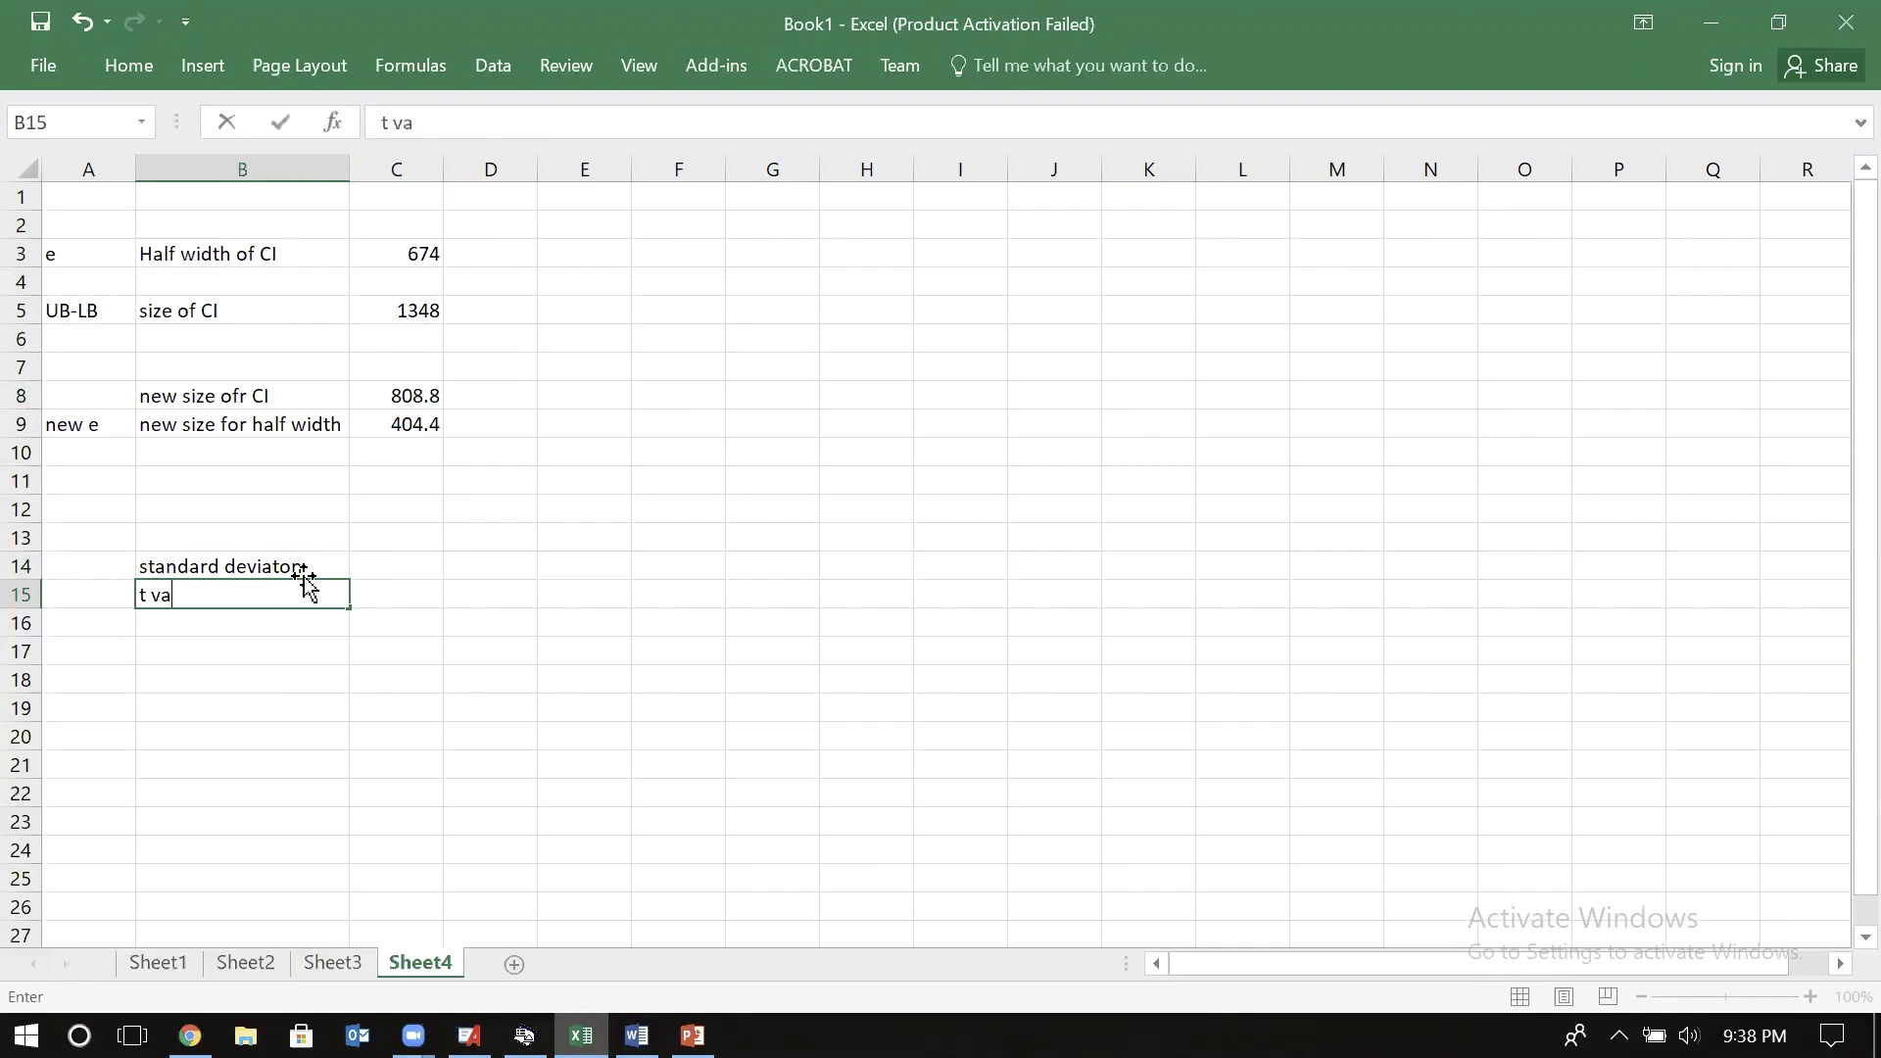
type("lue")
key("Return")
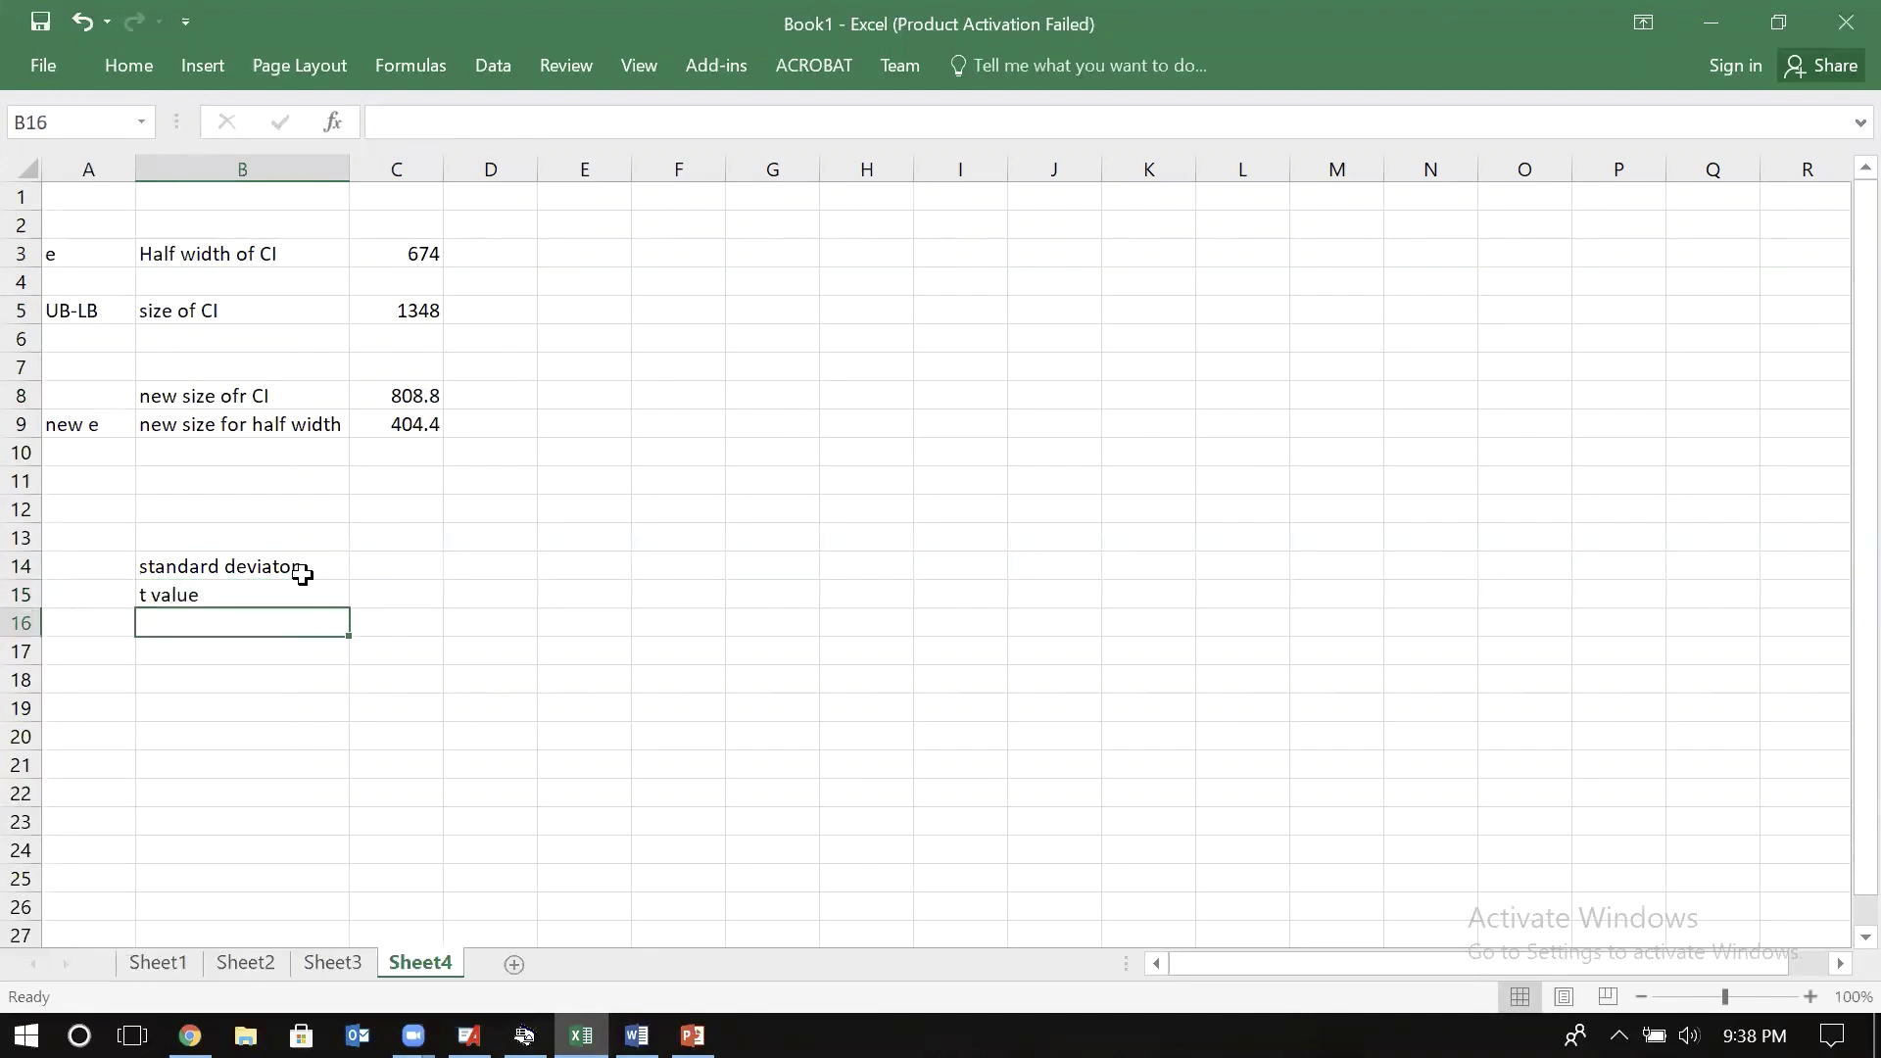
type("new e")
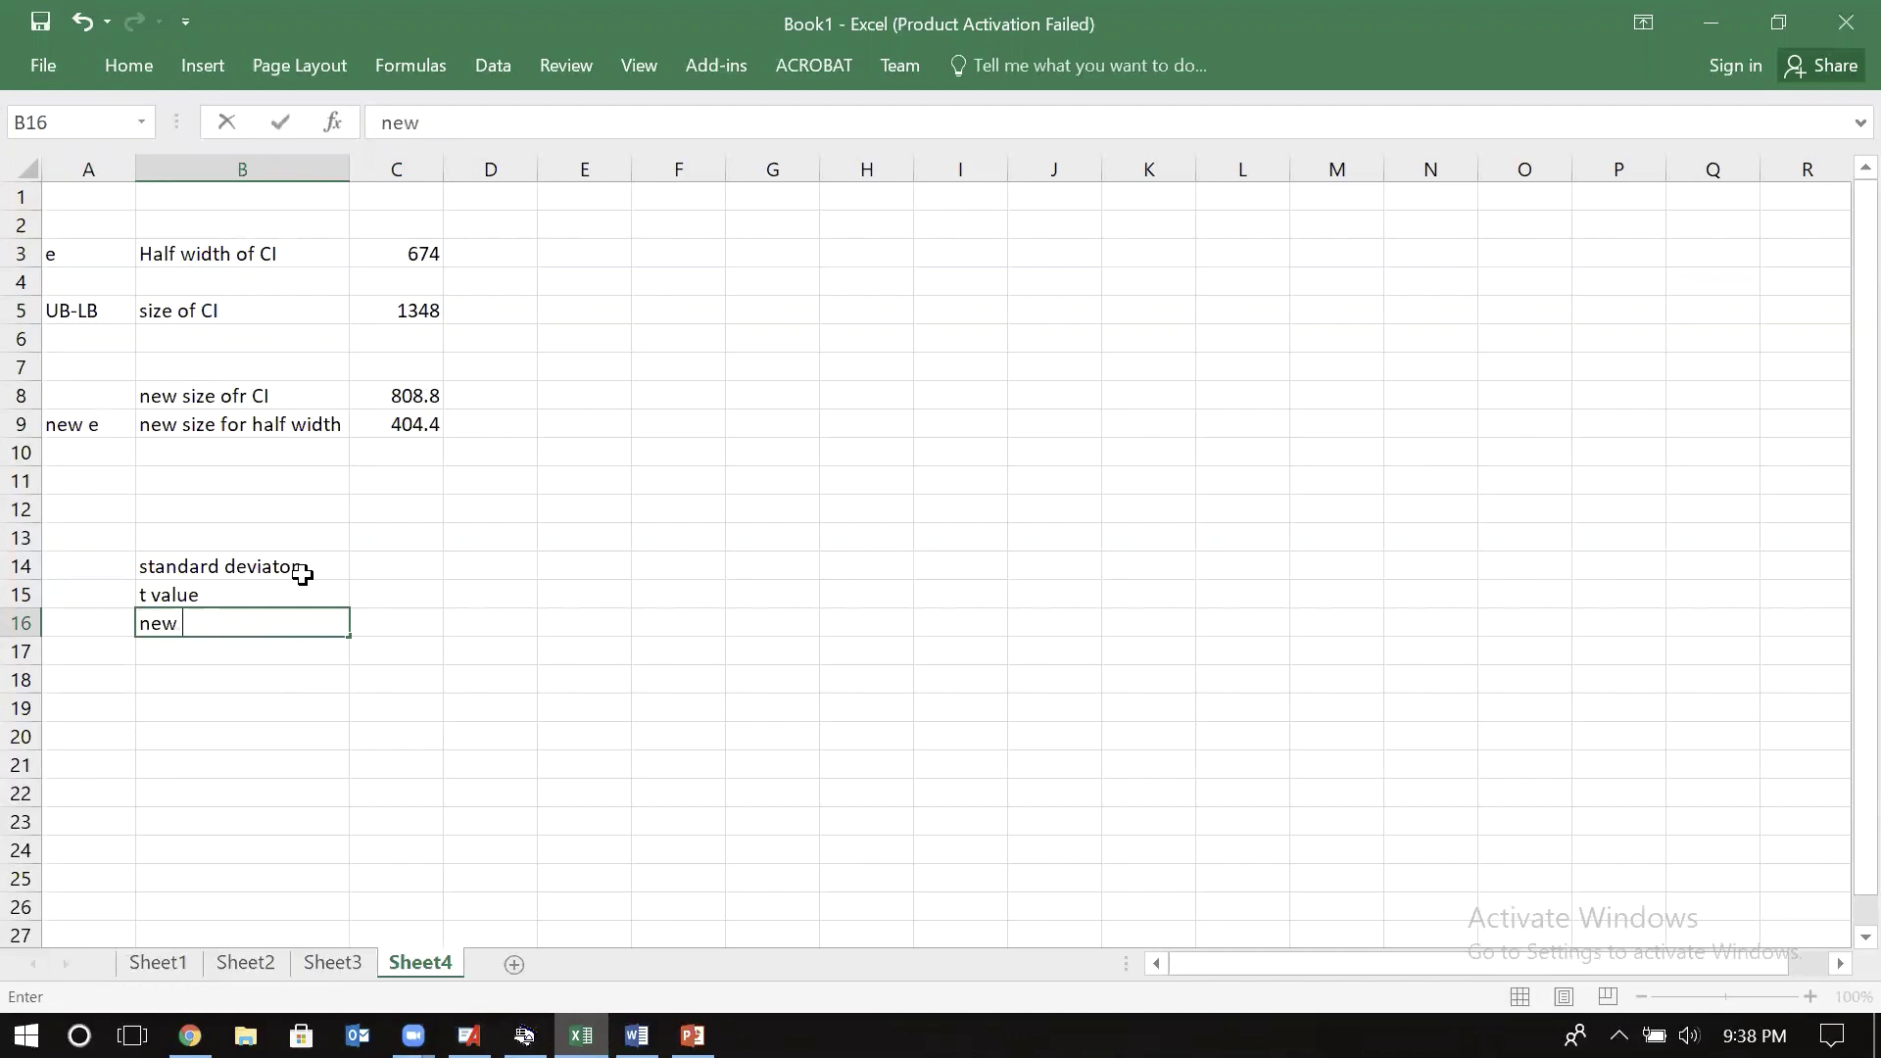
- Link cell C16 to the new half width with the formula =C9
left_click(401, 624)
type("=")
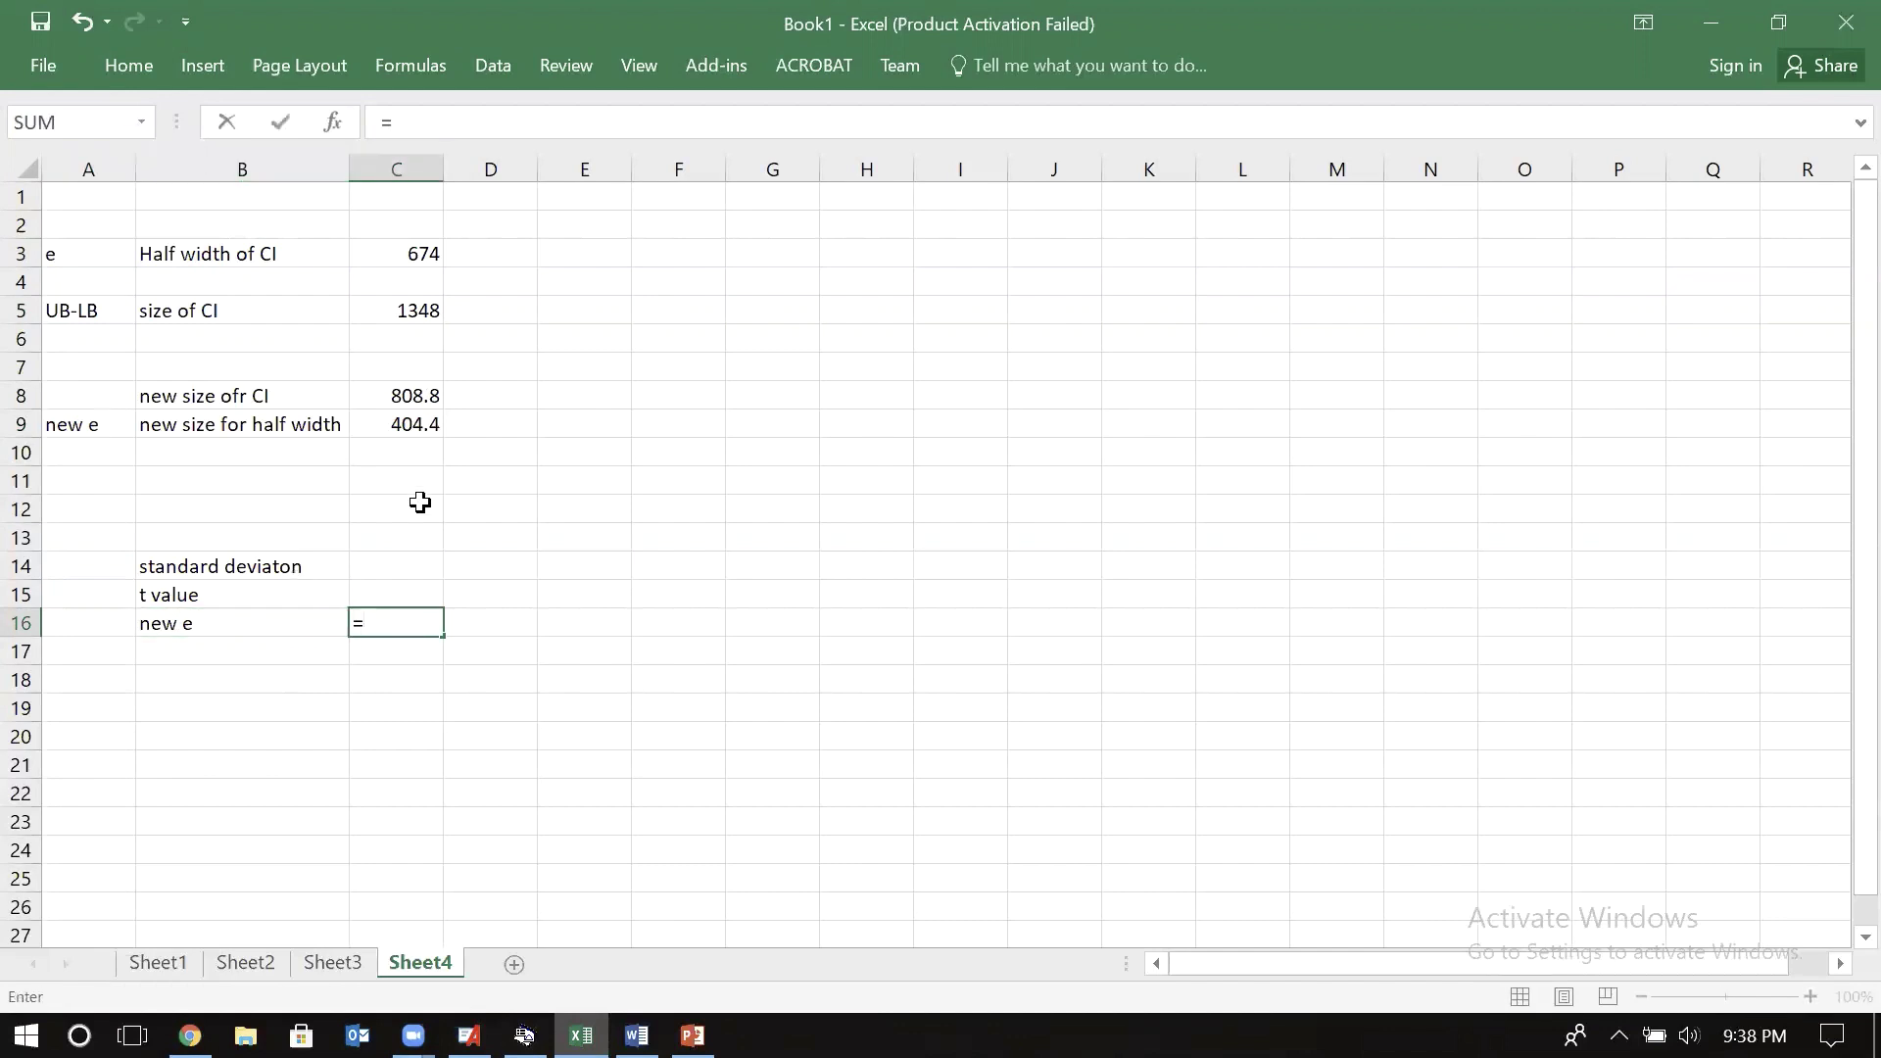
left_click(423, 423)
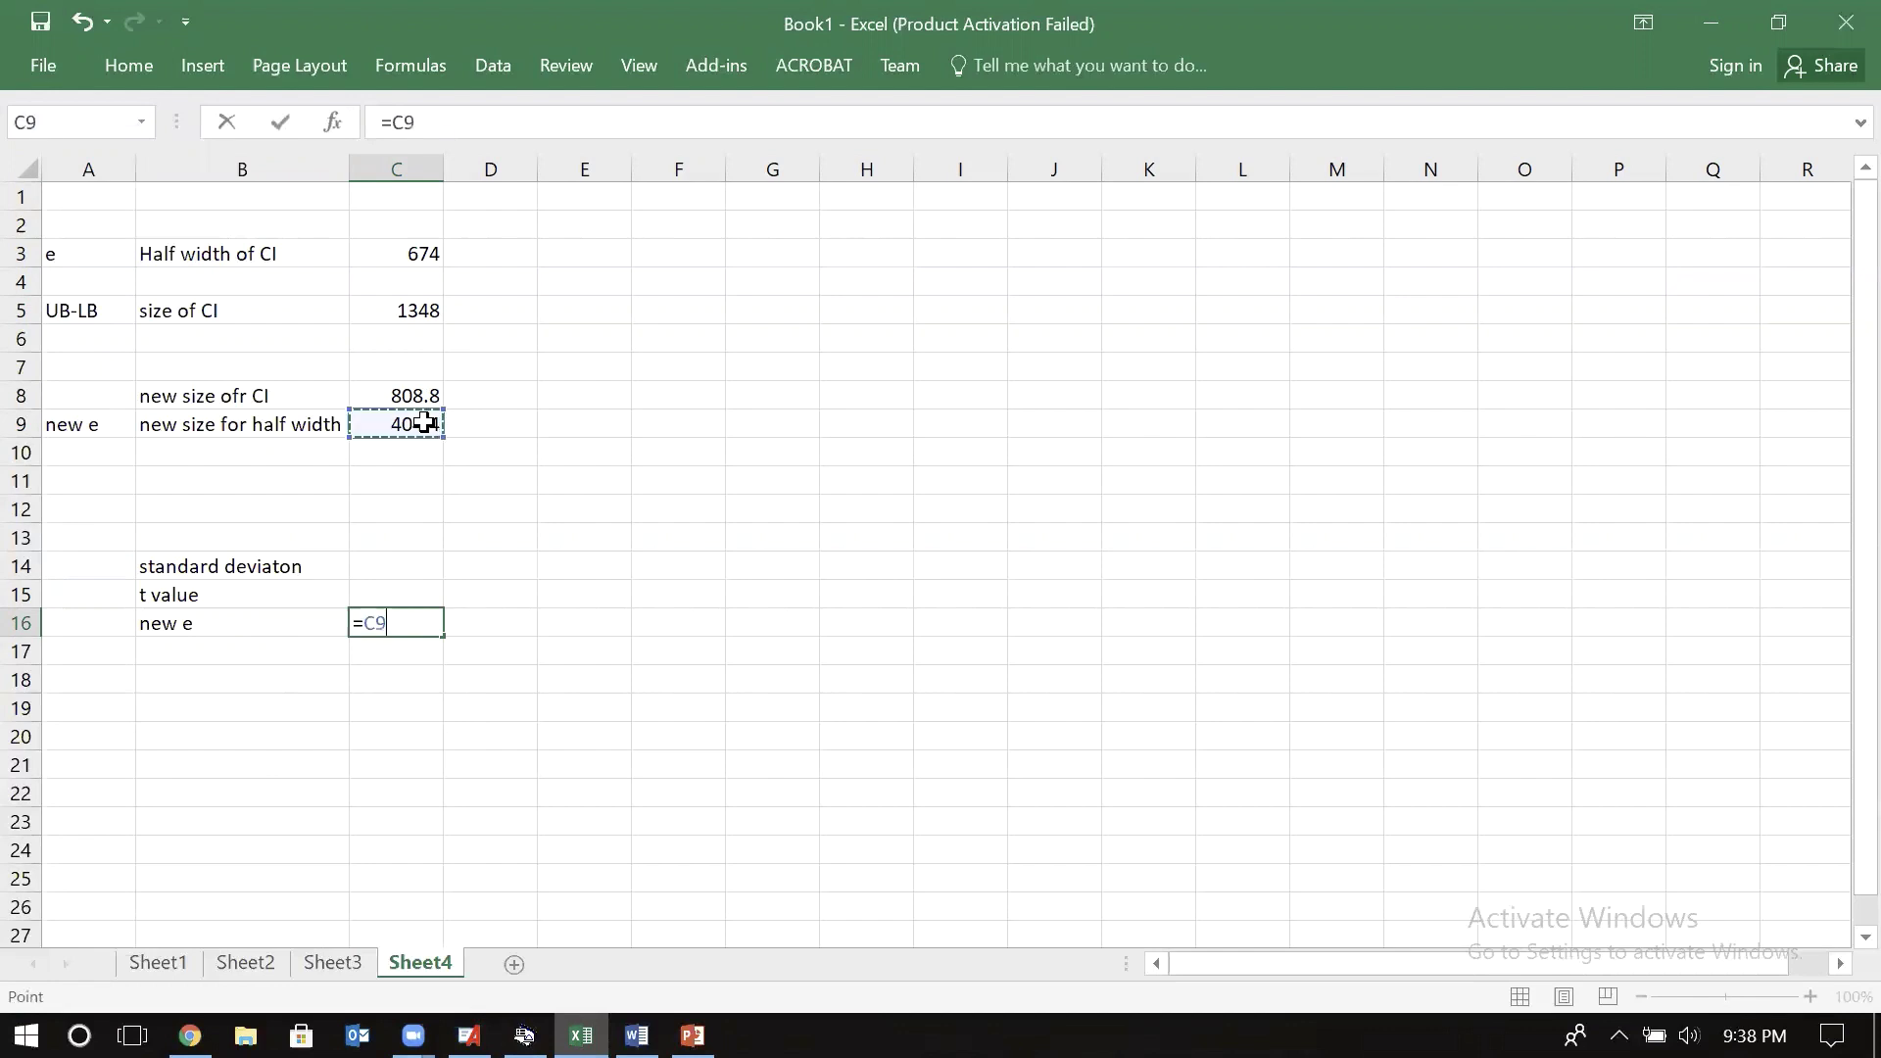
key("Return")
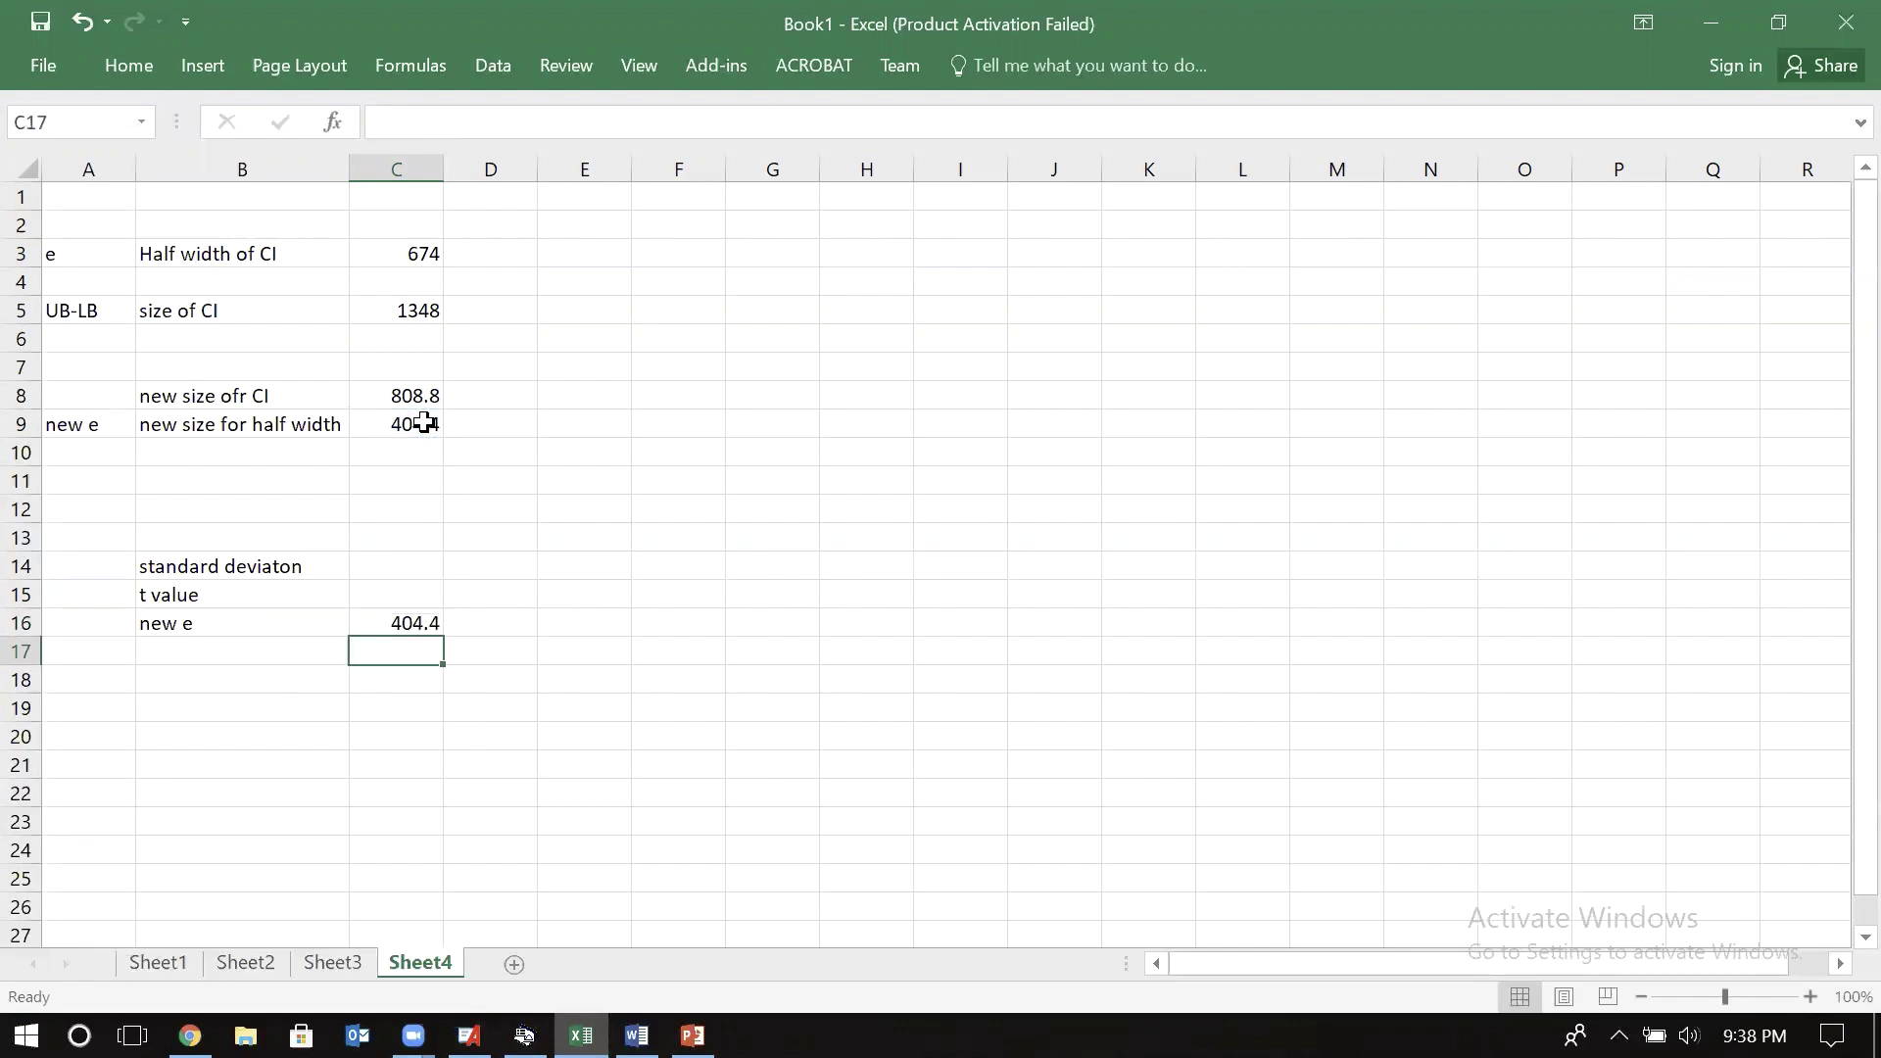
- Look up the Total Cost standard deviation in Output Analyzer and enter 942 in cell C14 of the Excel sheet
left_click(387, 569)
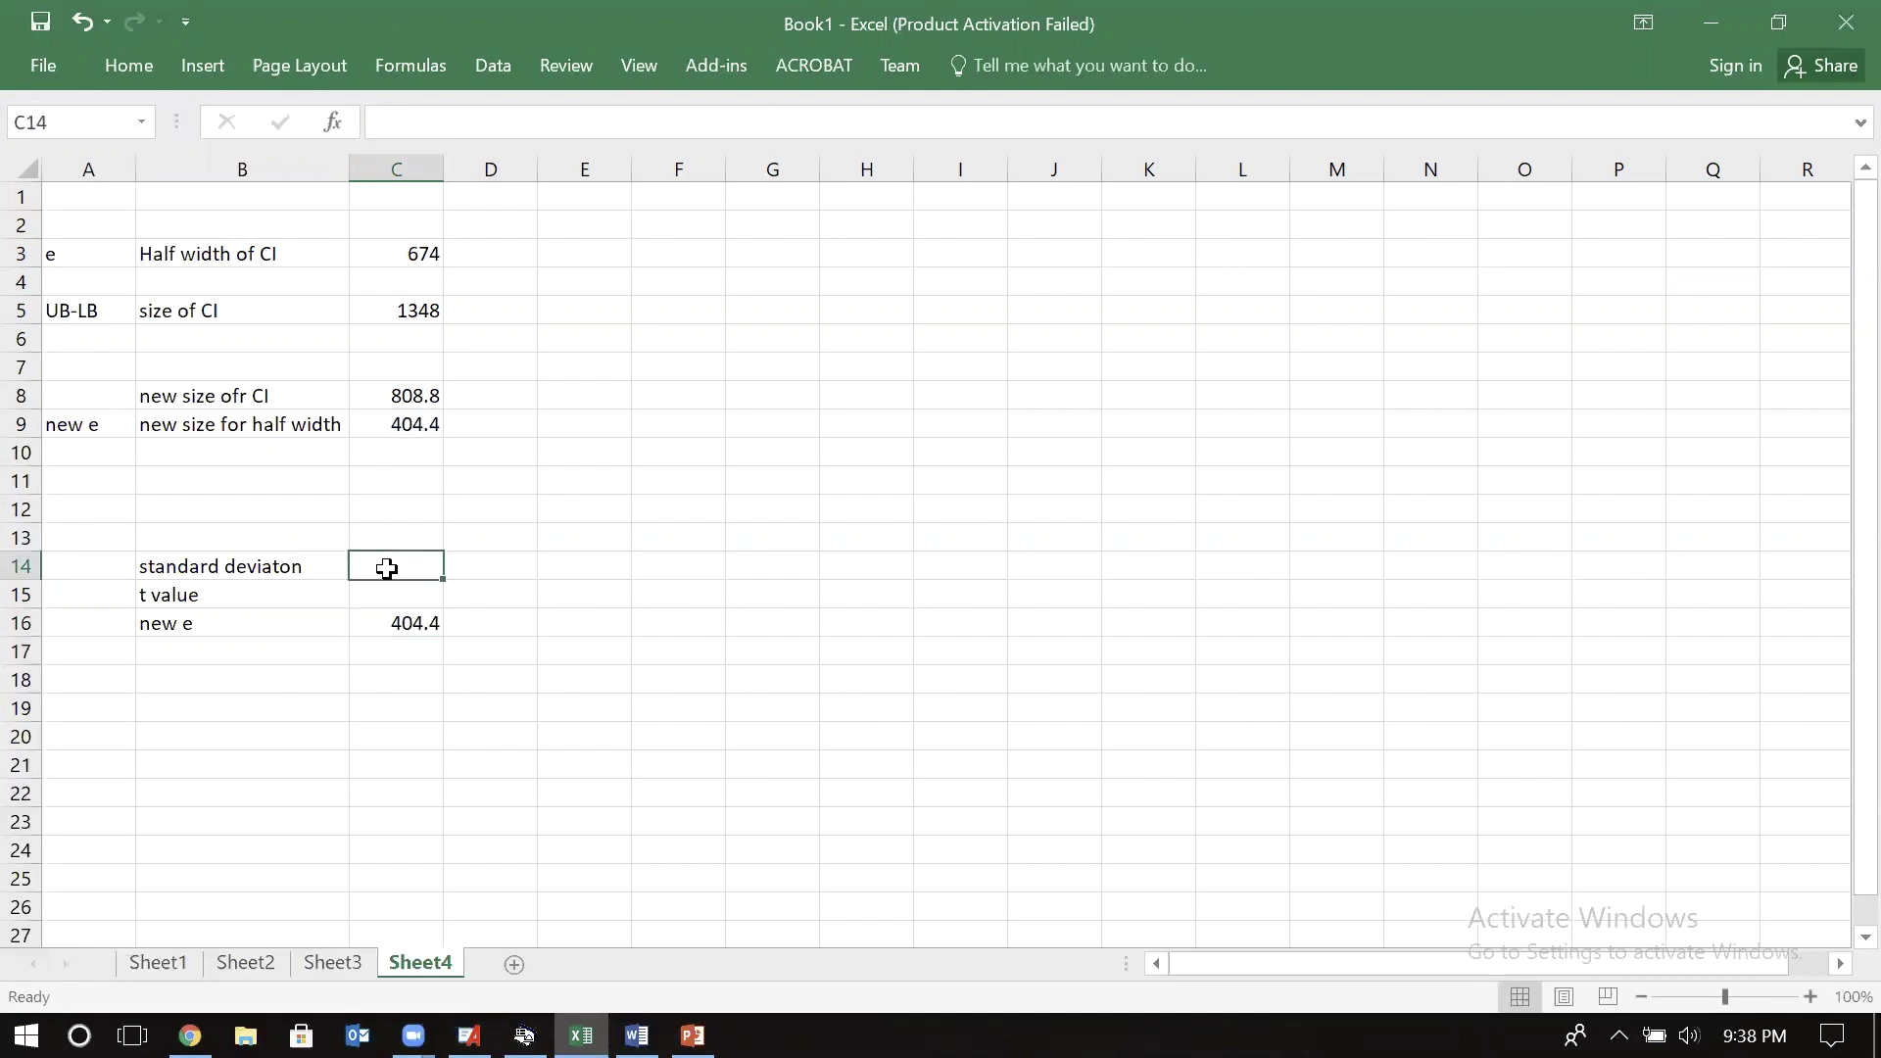
left_click(524, 1035)
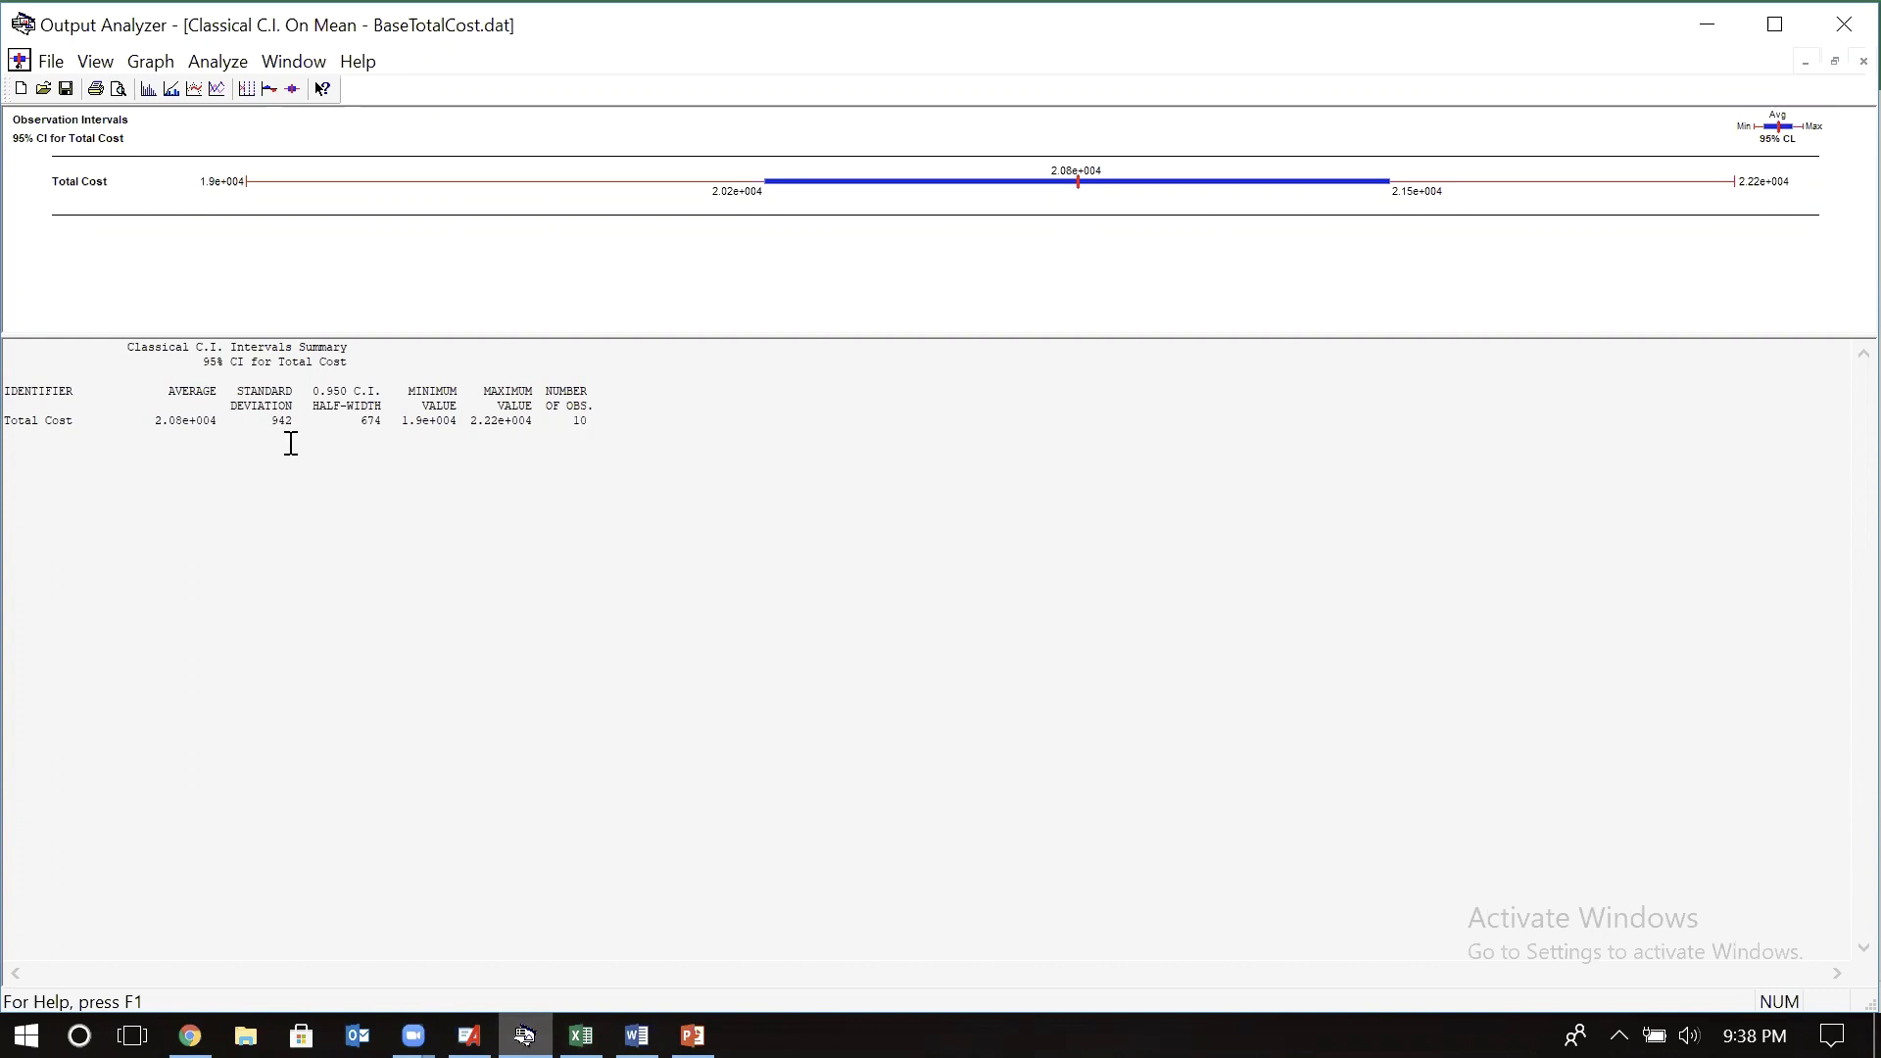
left_click(581, 1035)
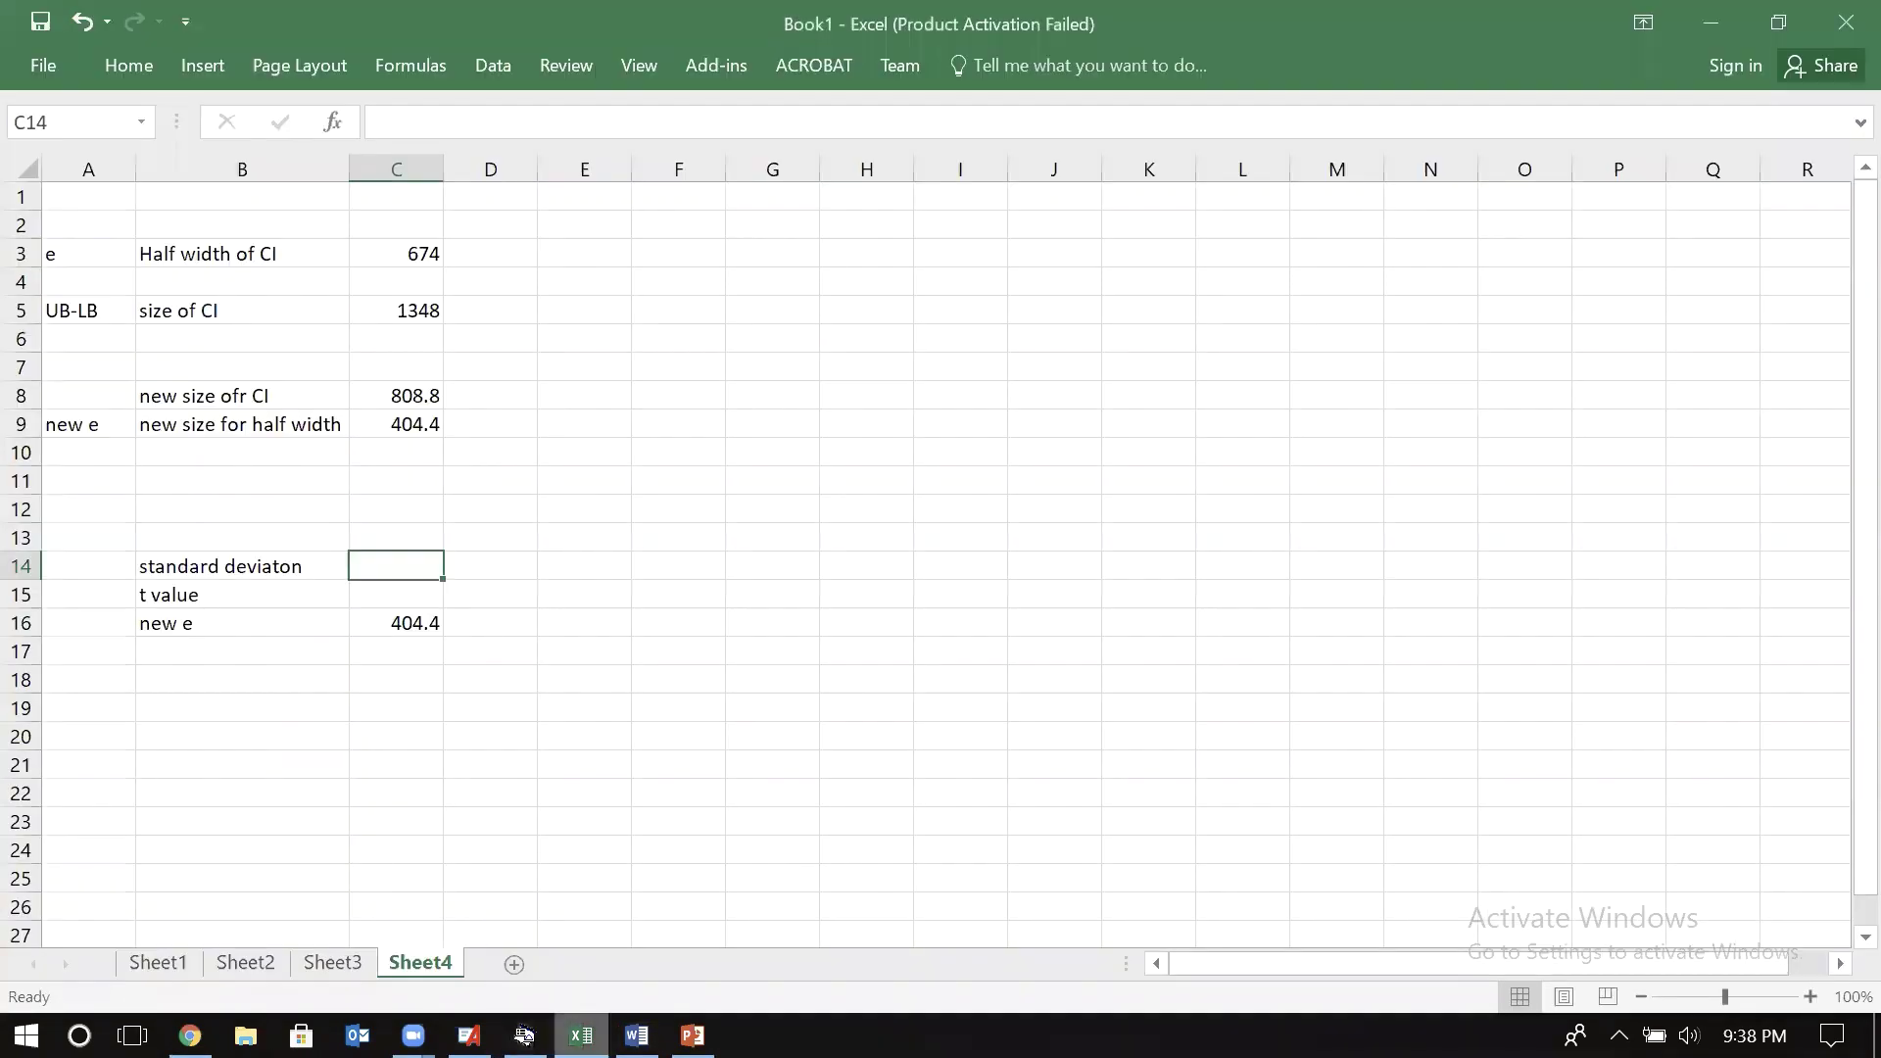
type("94")
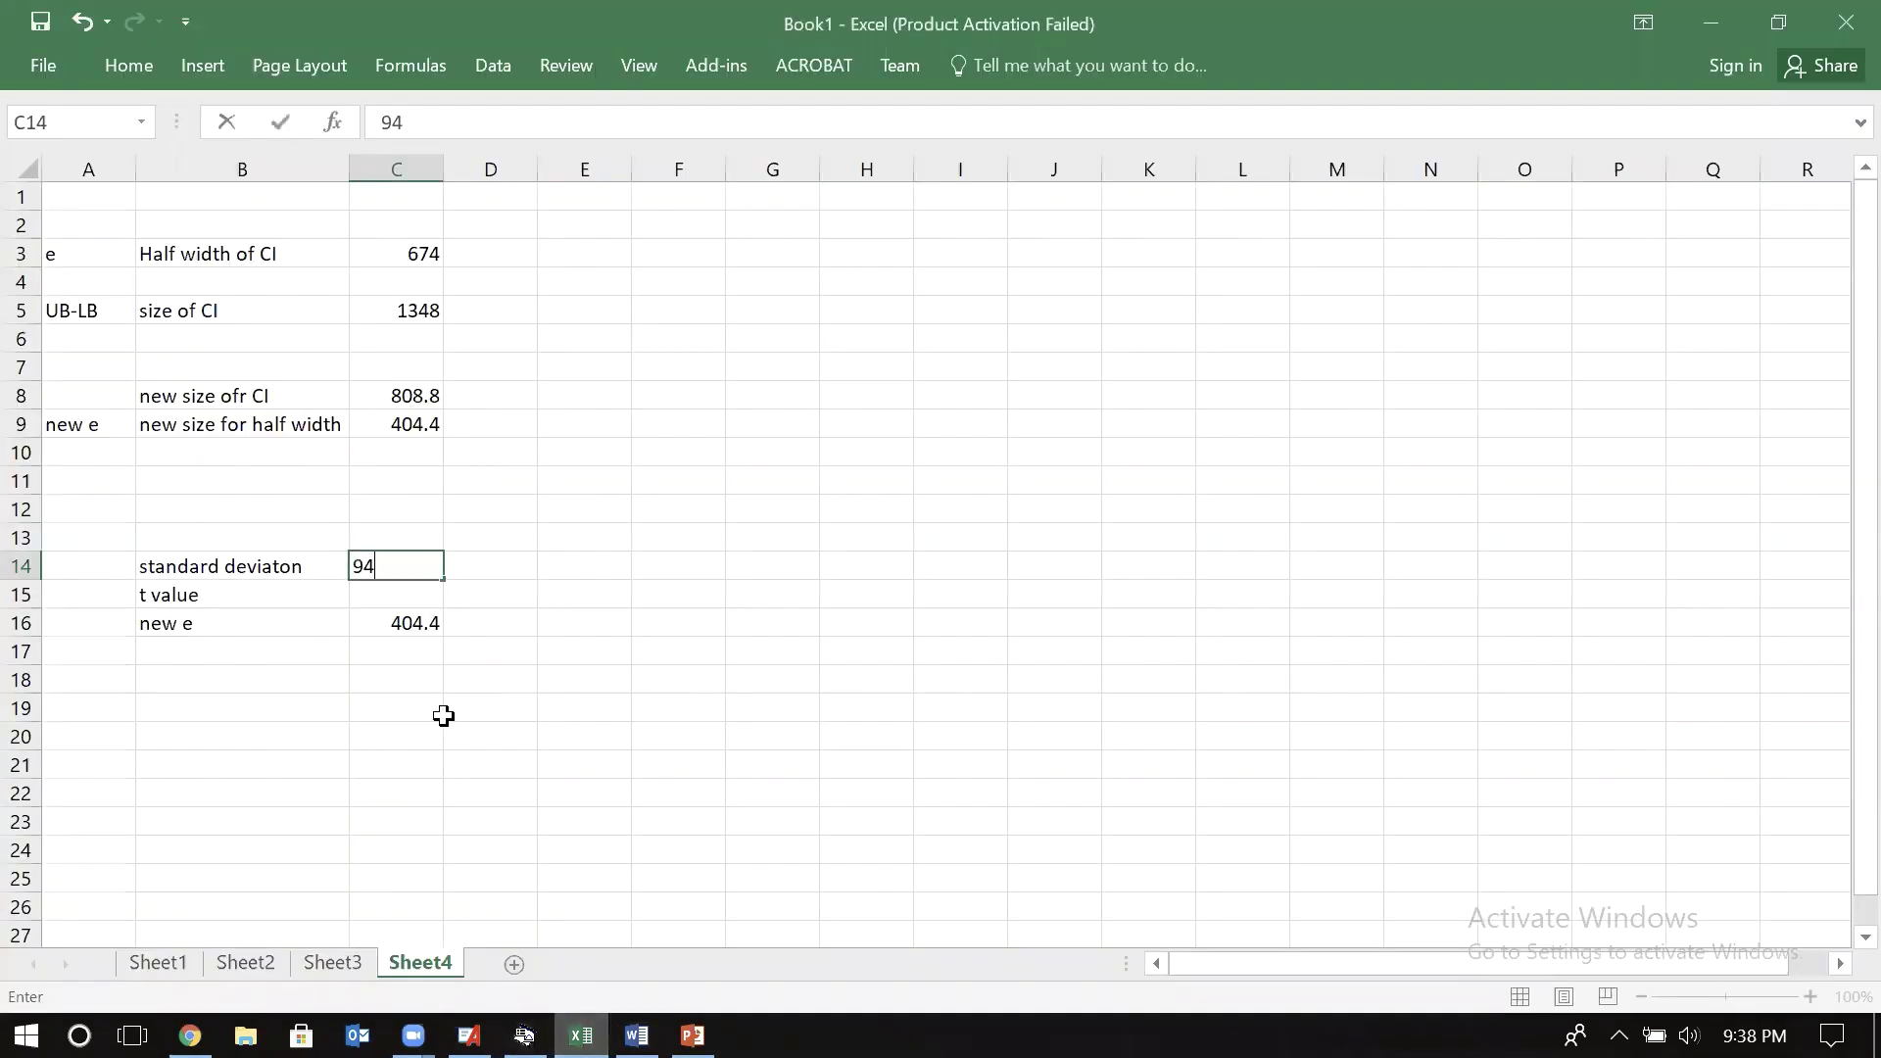
type("2")
key("Return")
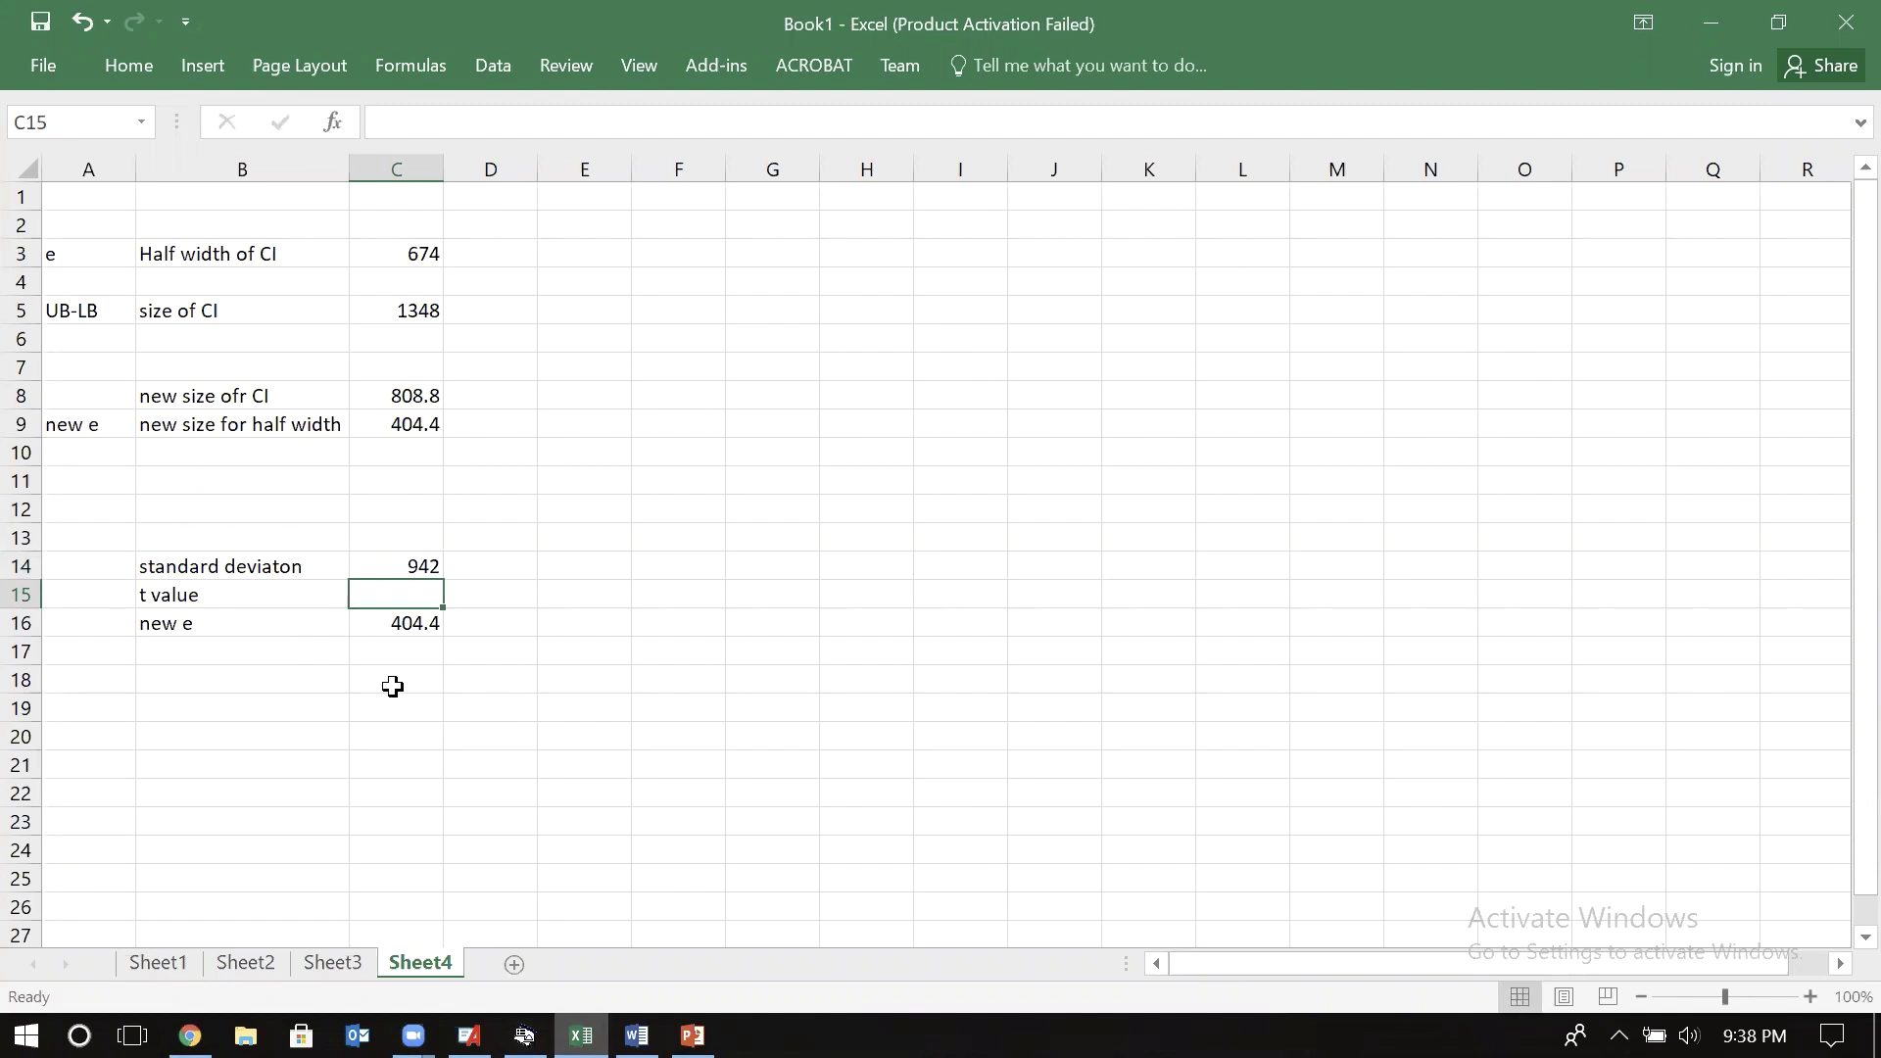
- Label cell E15 "alpha/2" in the row of the t value
left_click(579, 594)
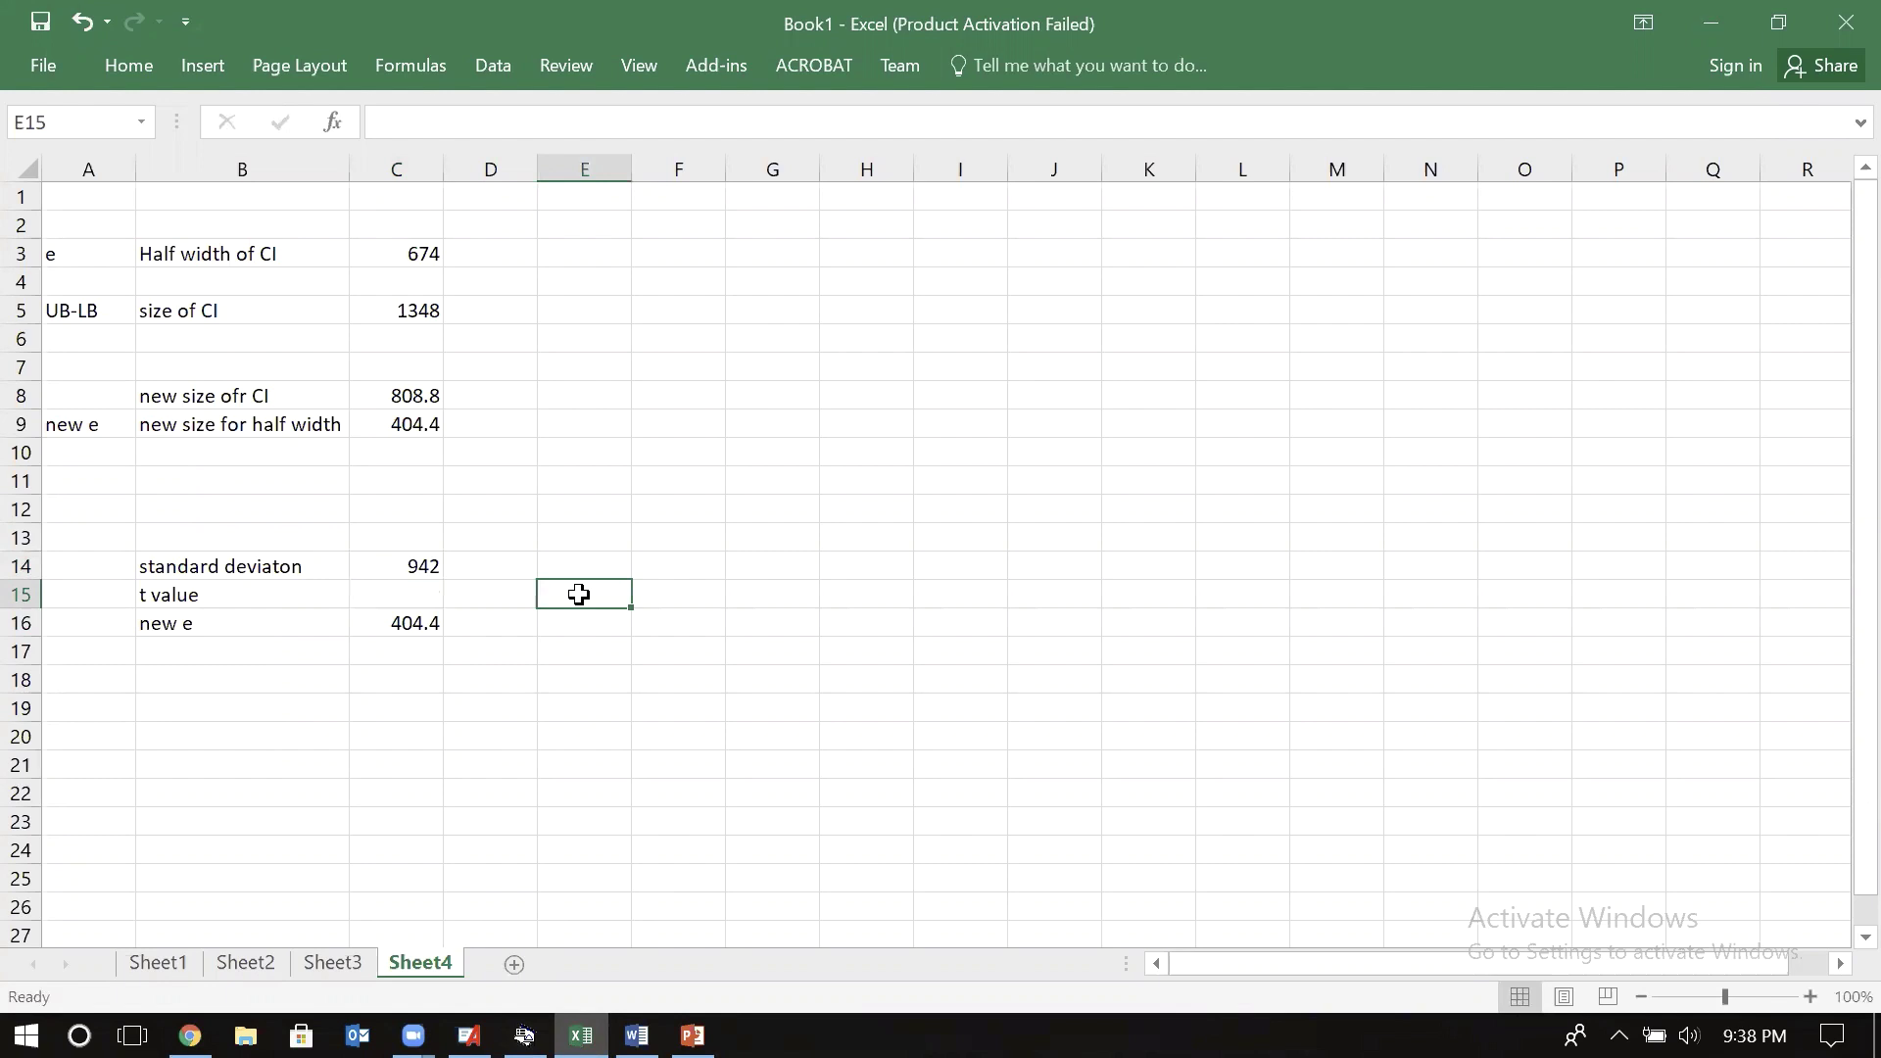
type("alpha")
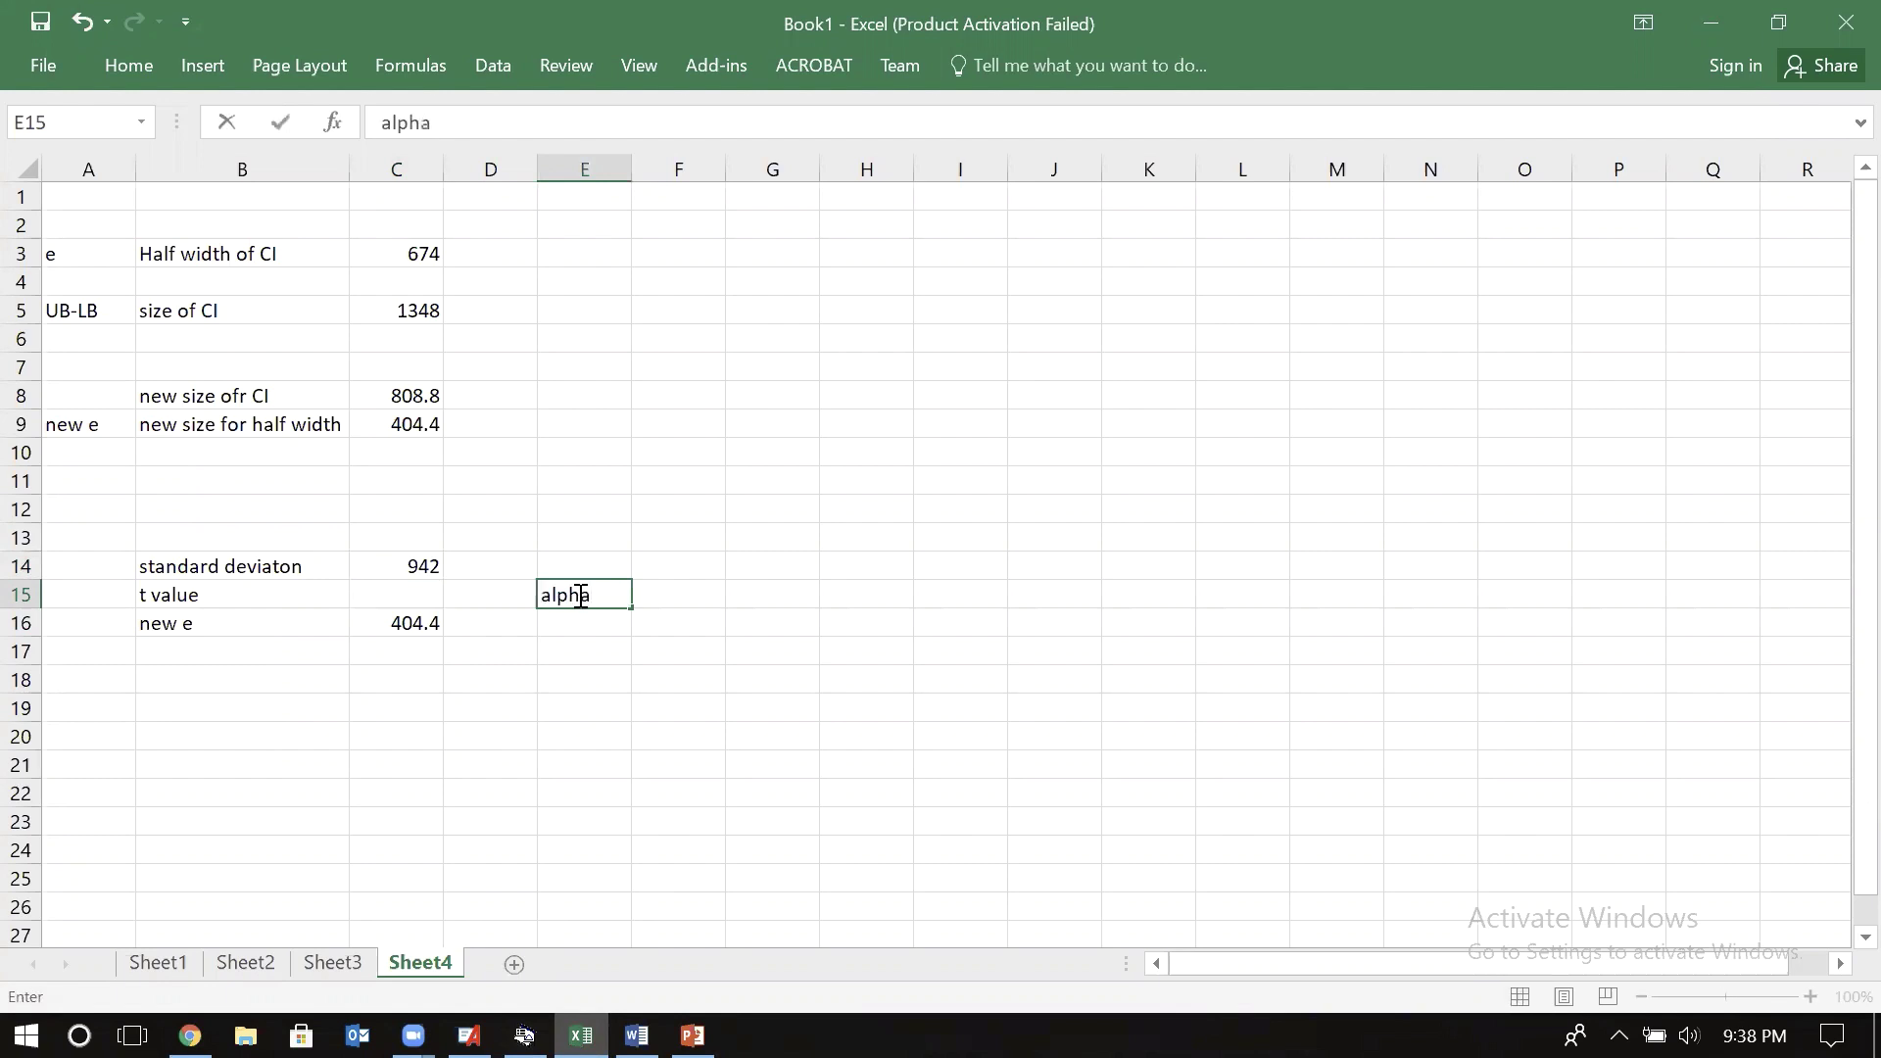
type("/2")
key("Return")
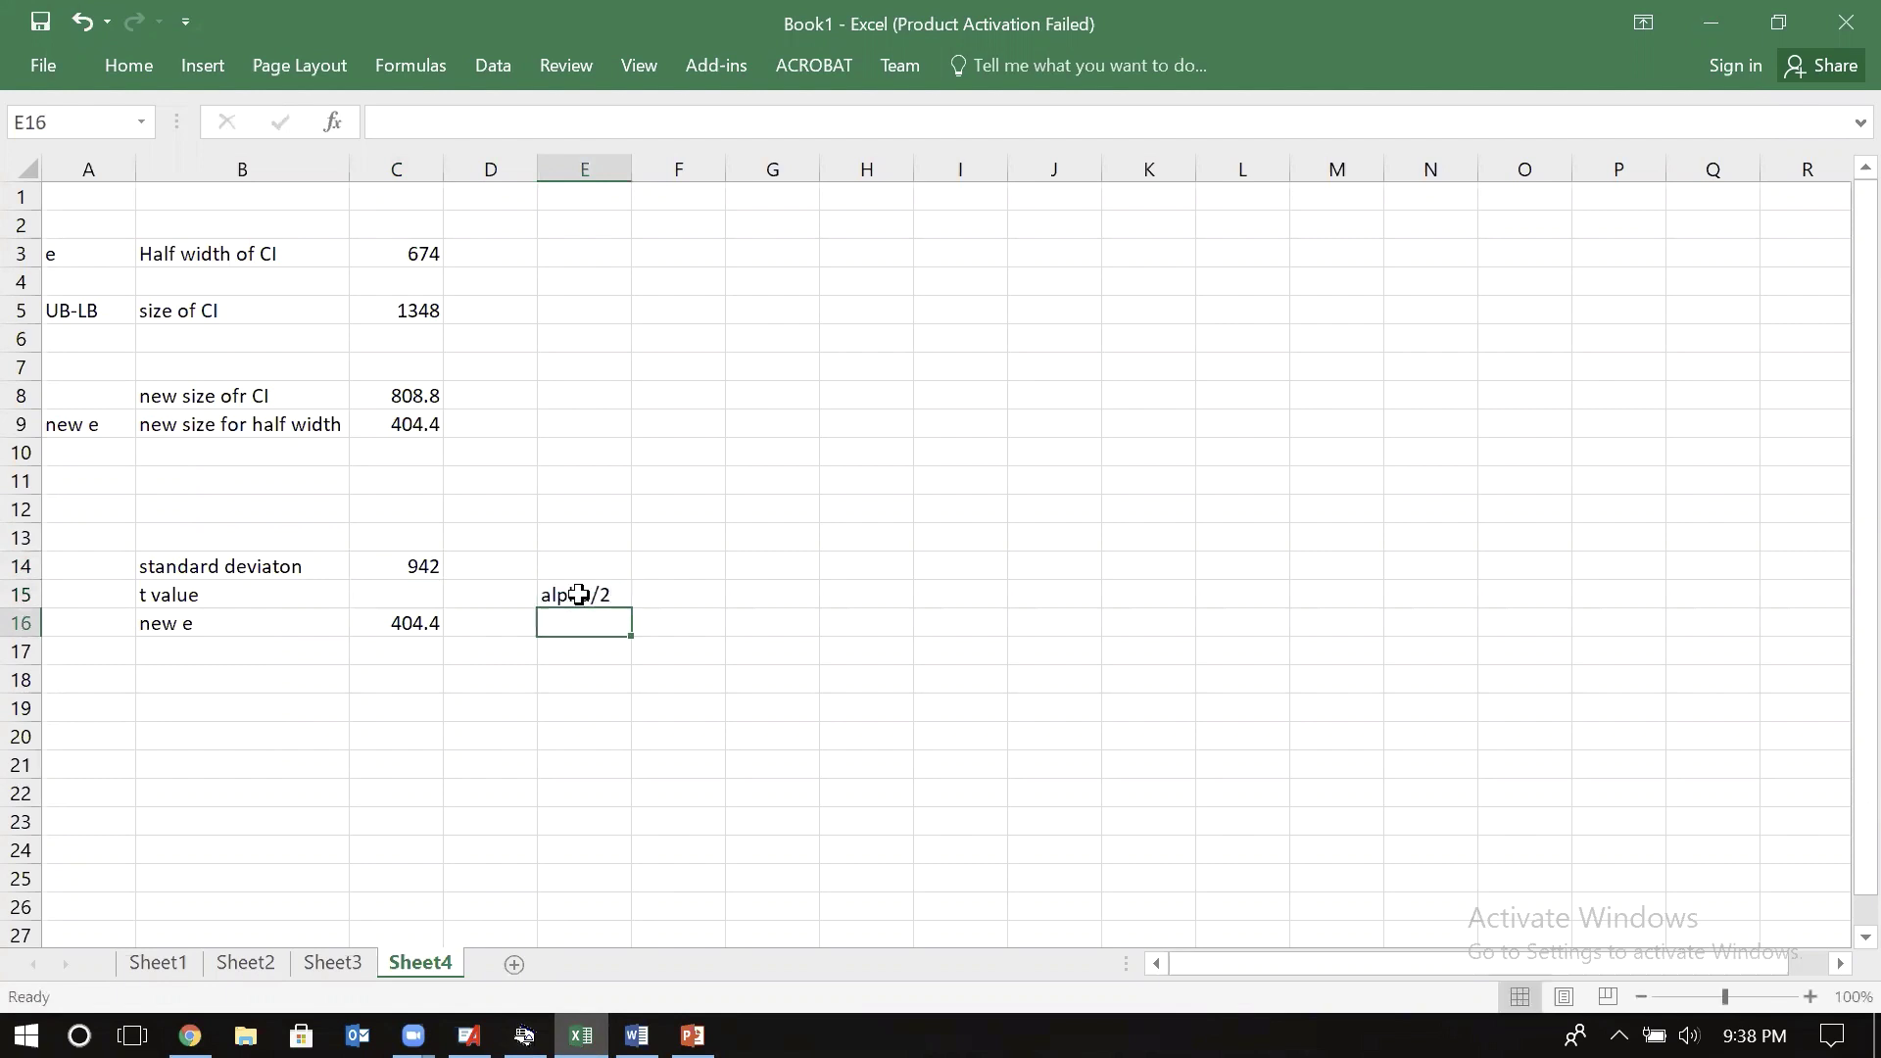
- Label cell E16 "n-1" and calculate the degrees of freedom in F16 with =10-1
type("n-1")
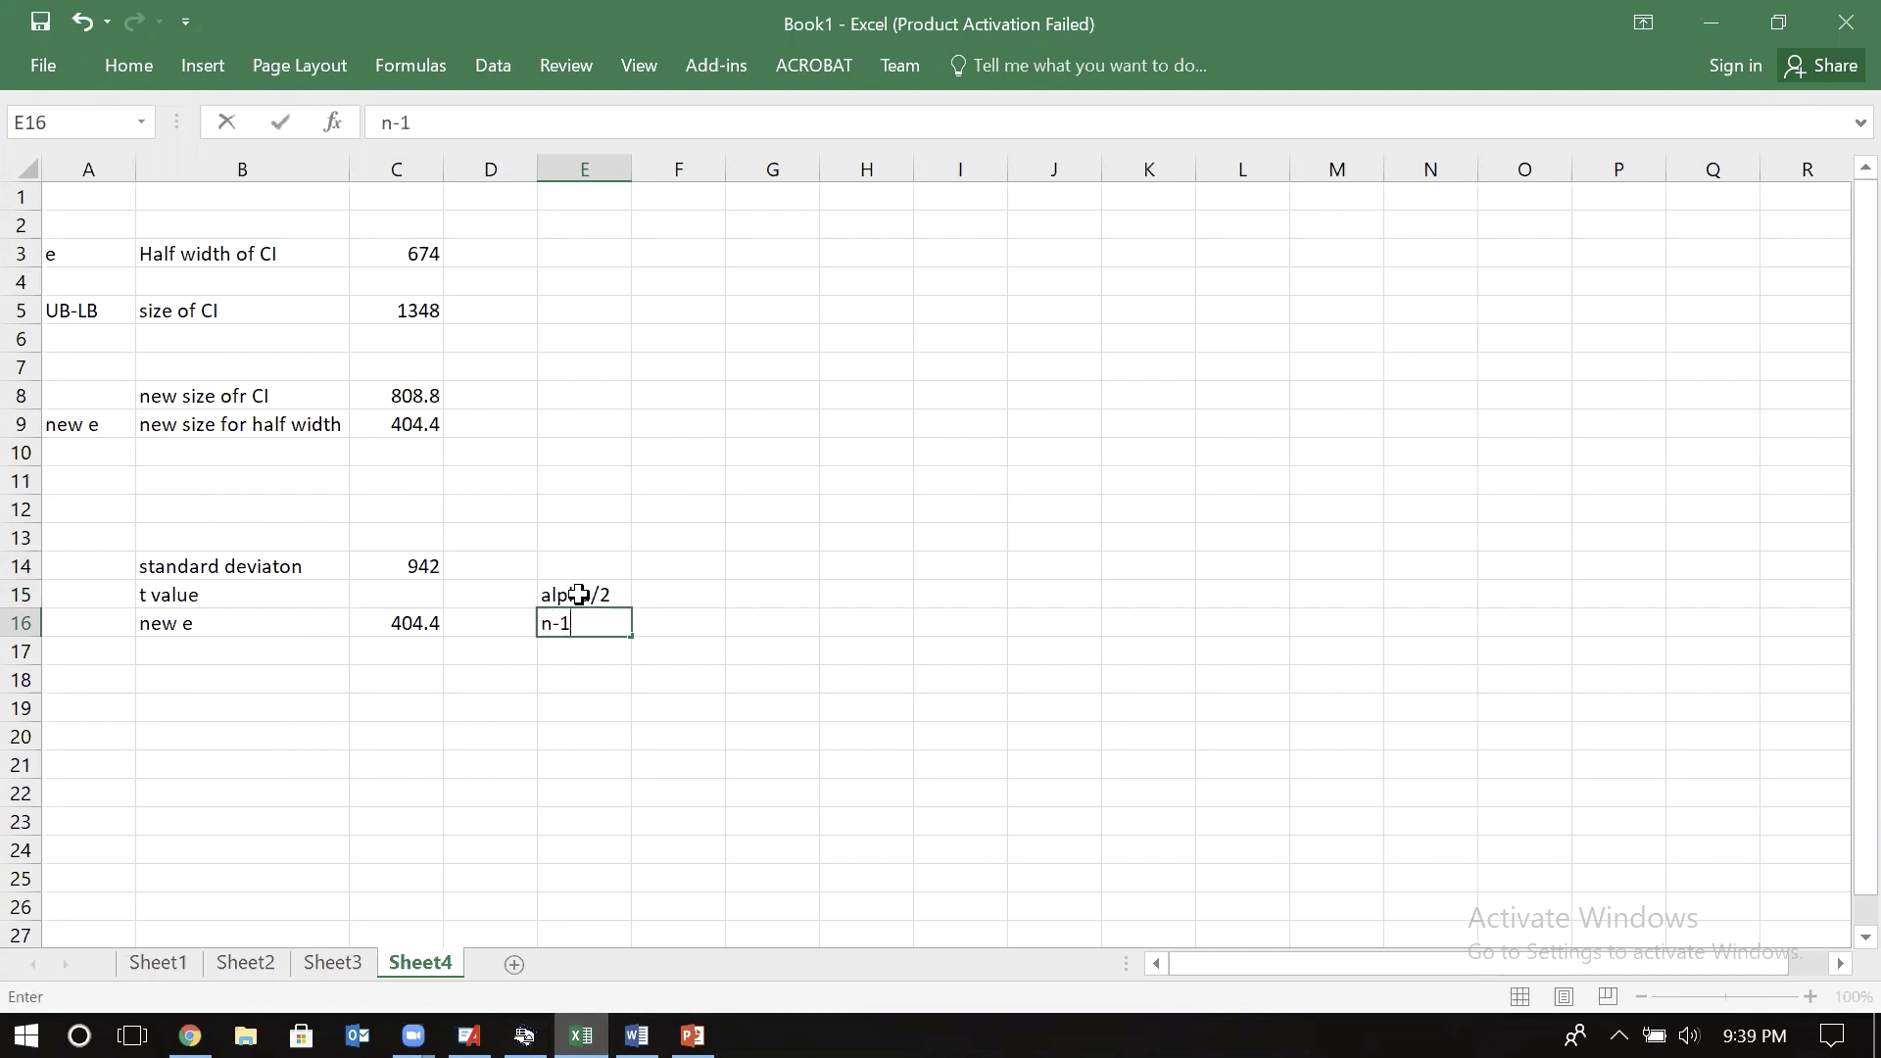
key("Tab")
type("=")
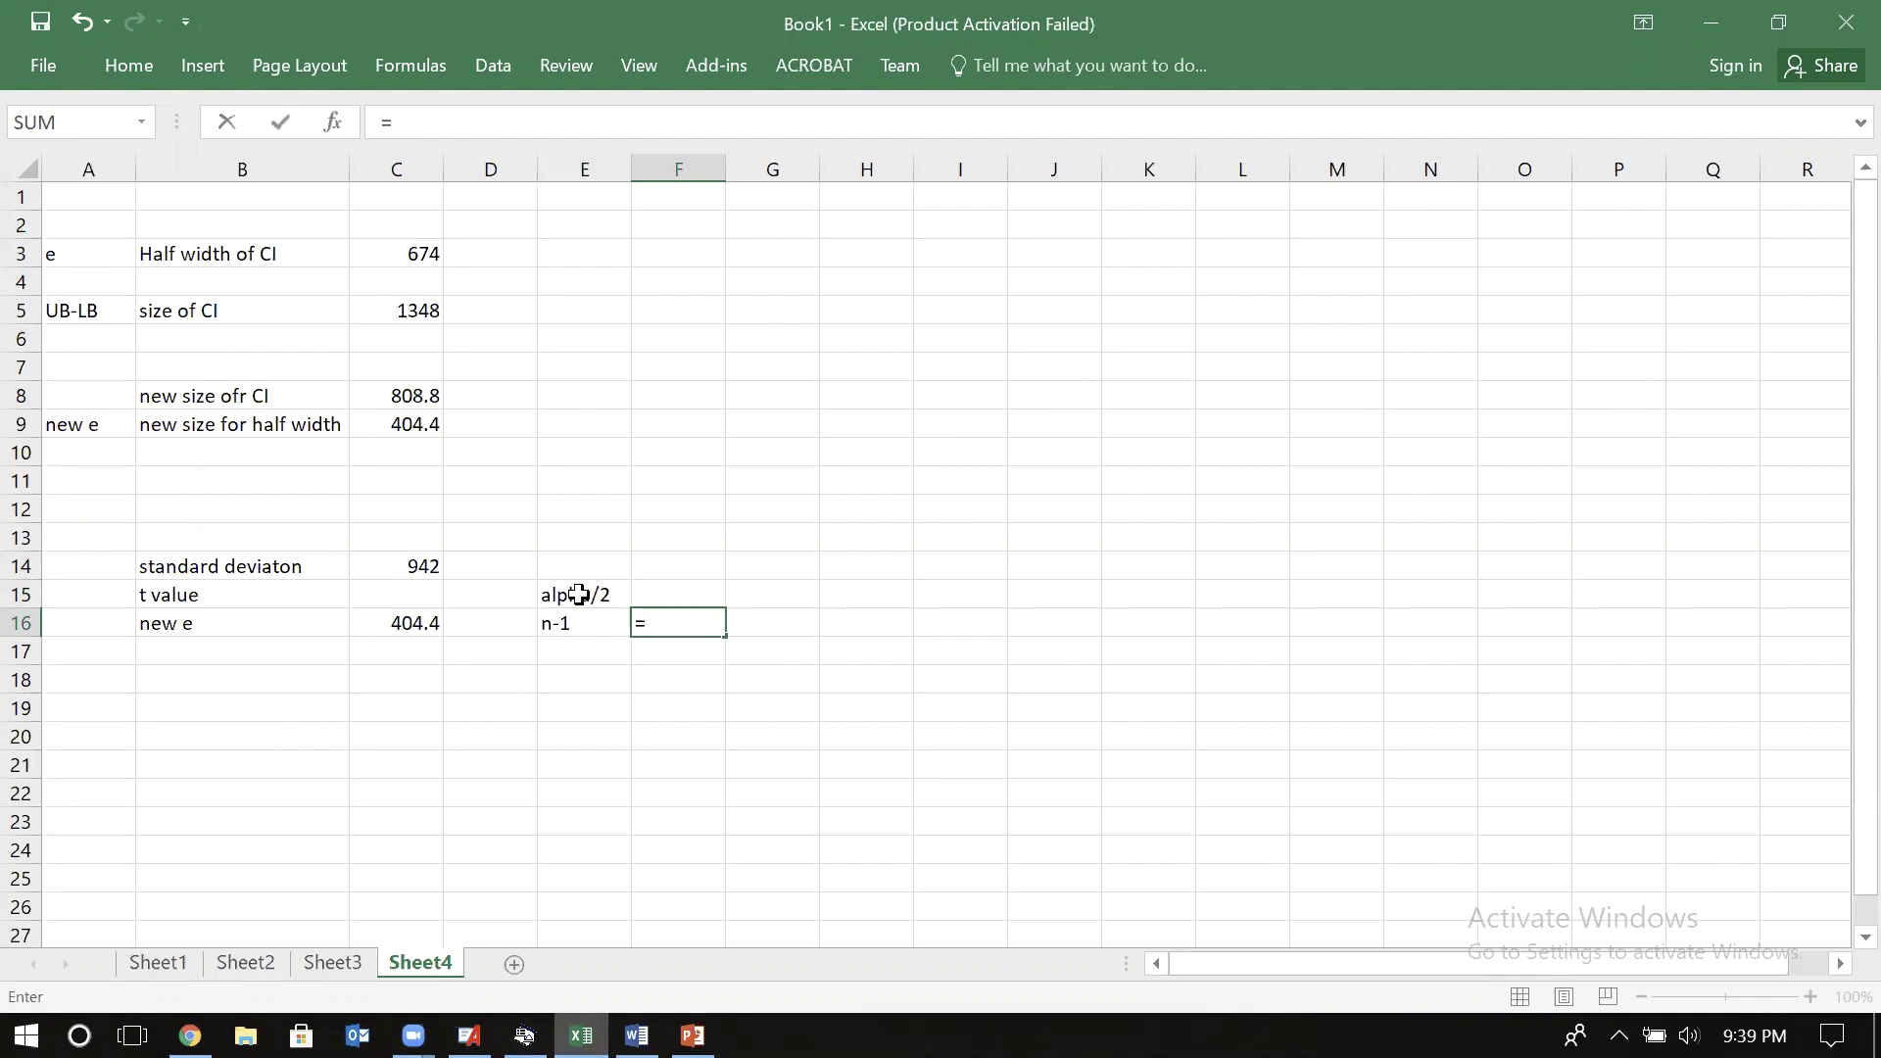
type("10-1")
key("Return")
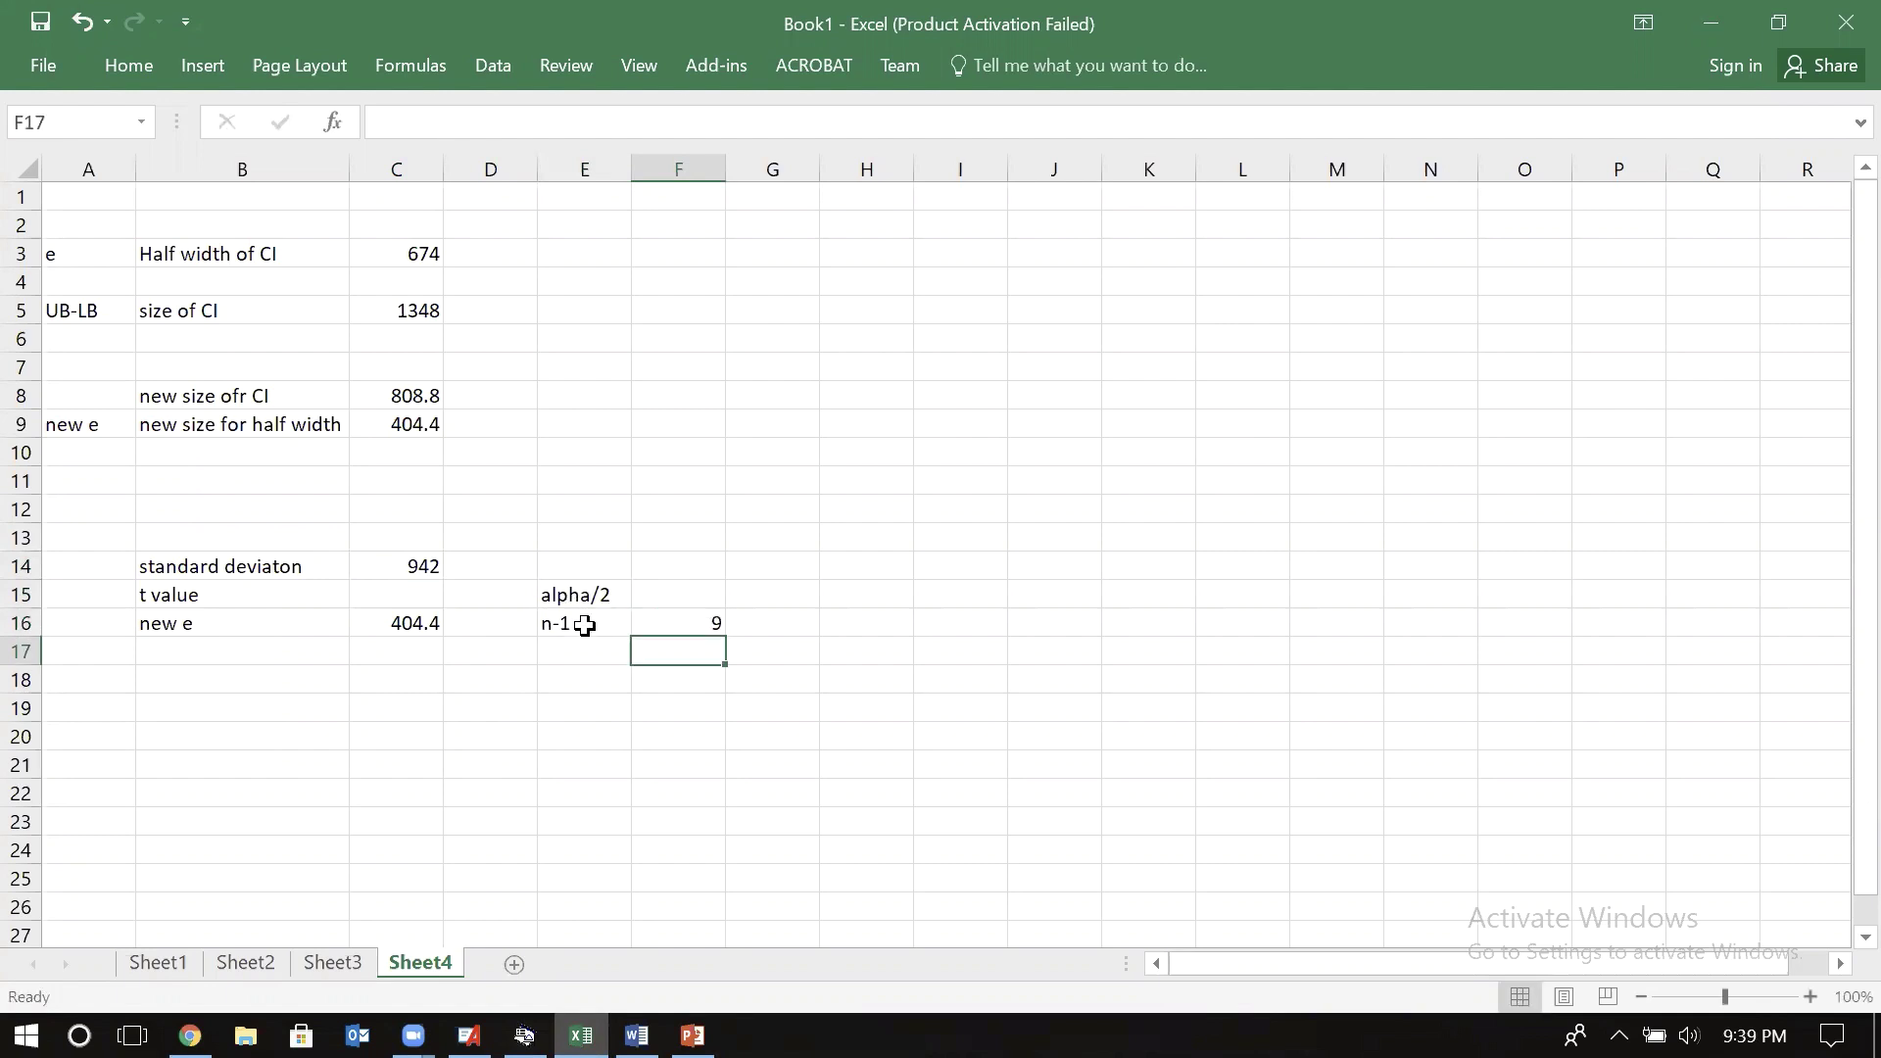
- Label cell E14 "alpha" and calculate its value in F14 with =1-0.95
left_click(596, 567)
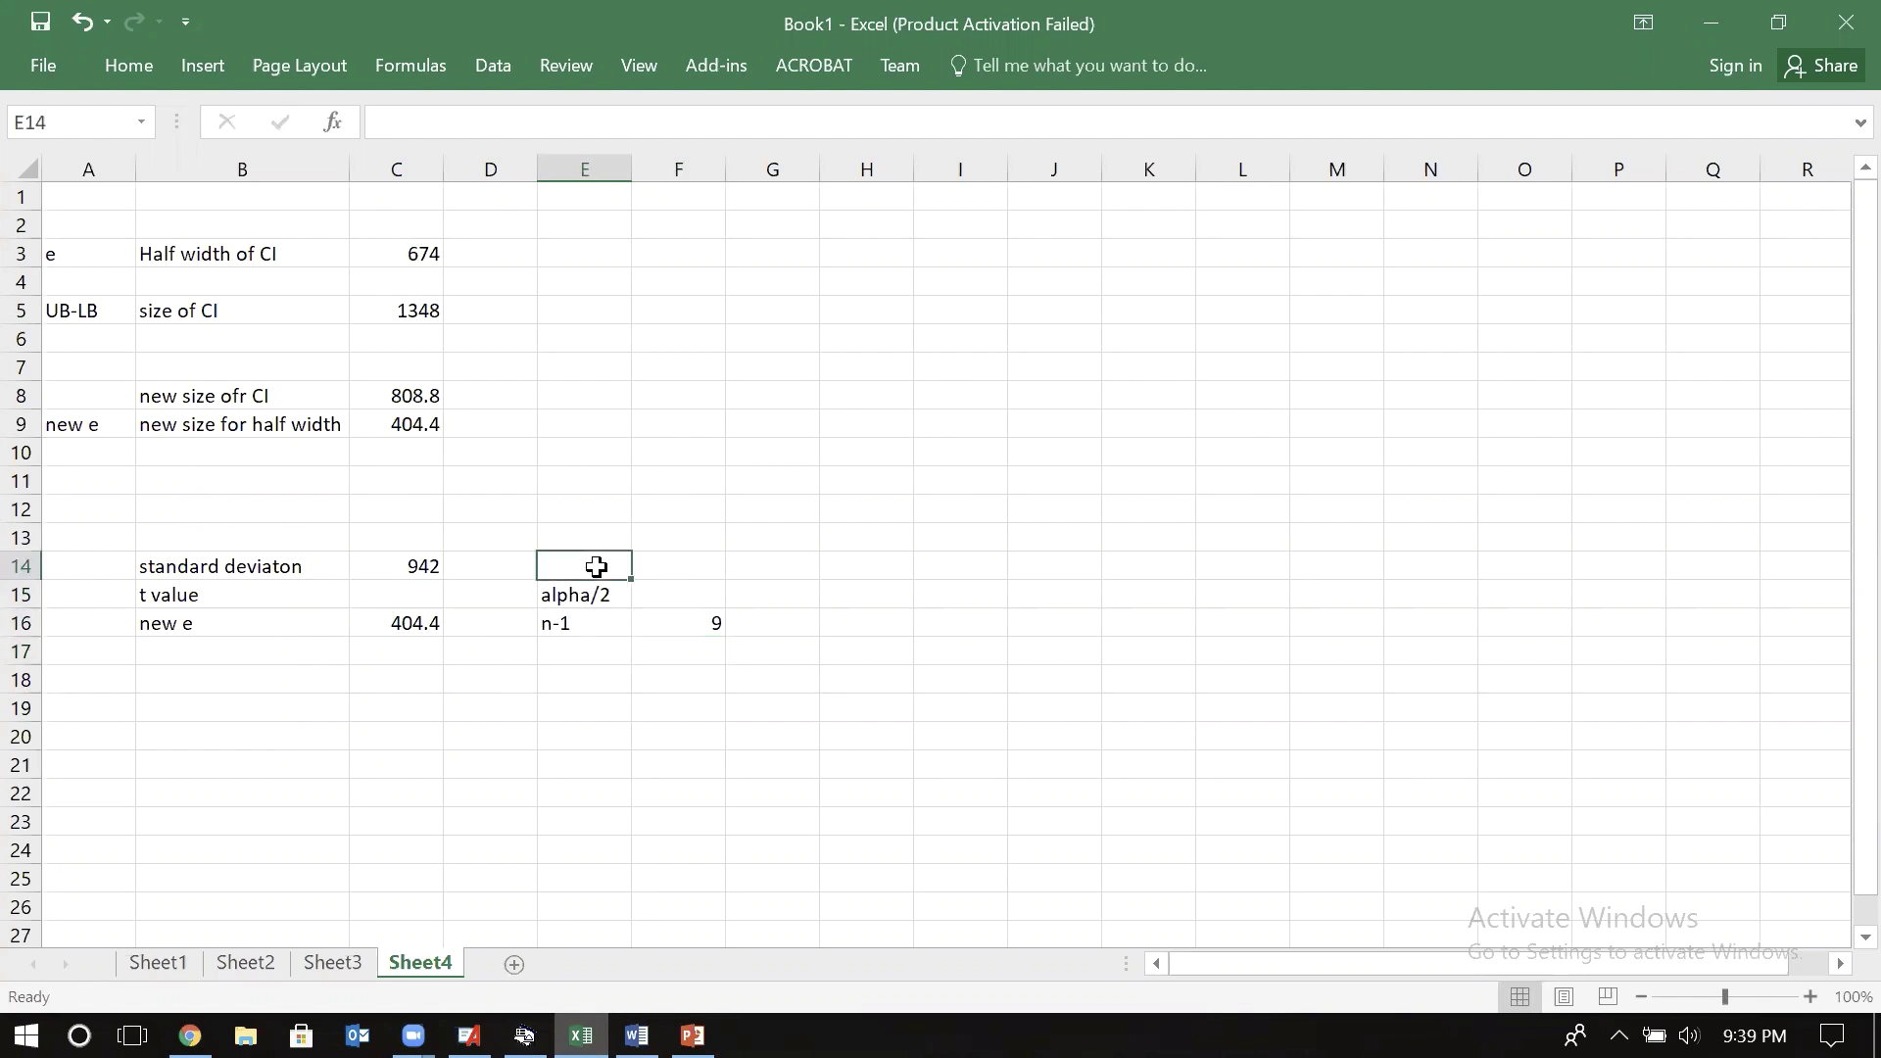
type("alpha/2")
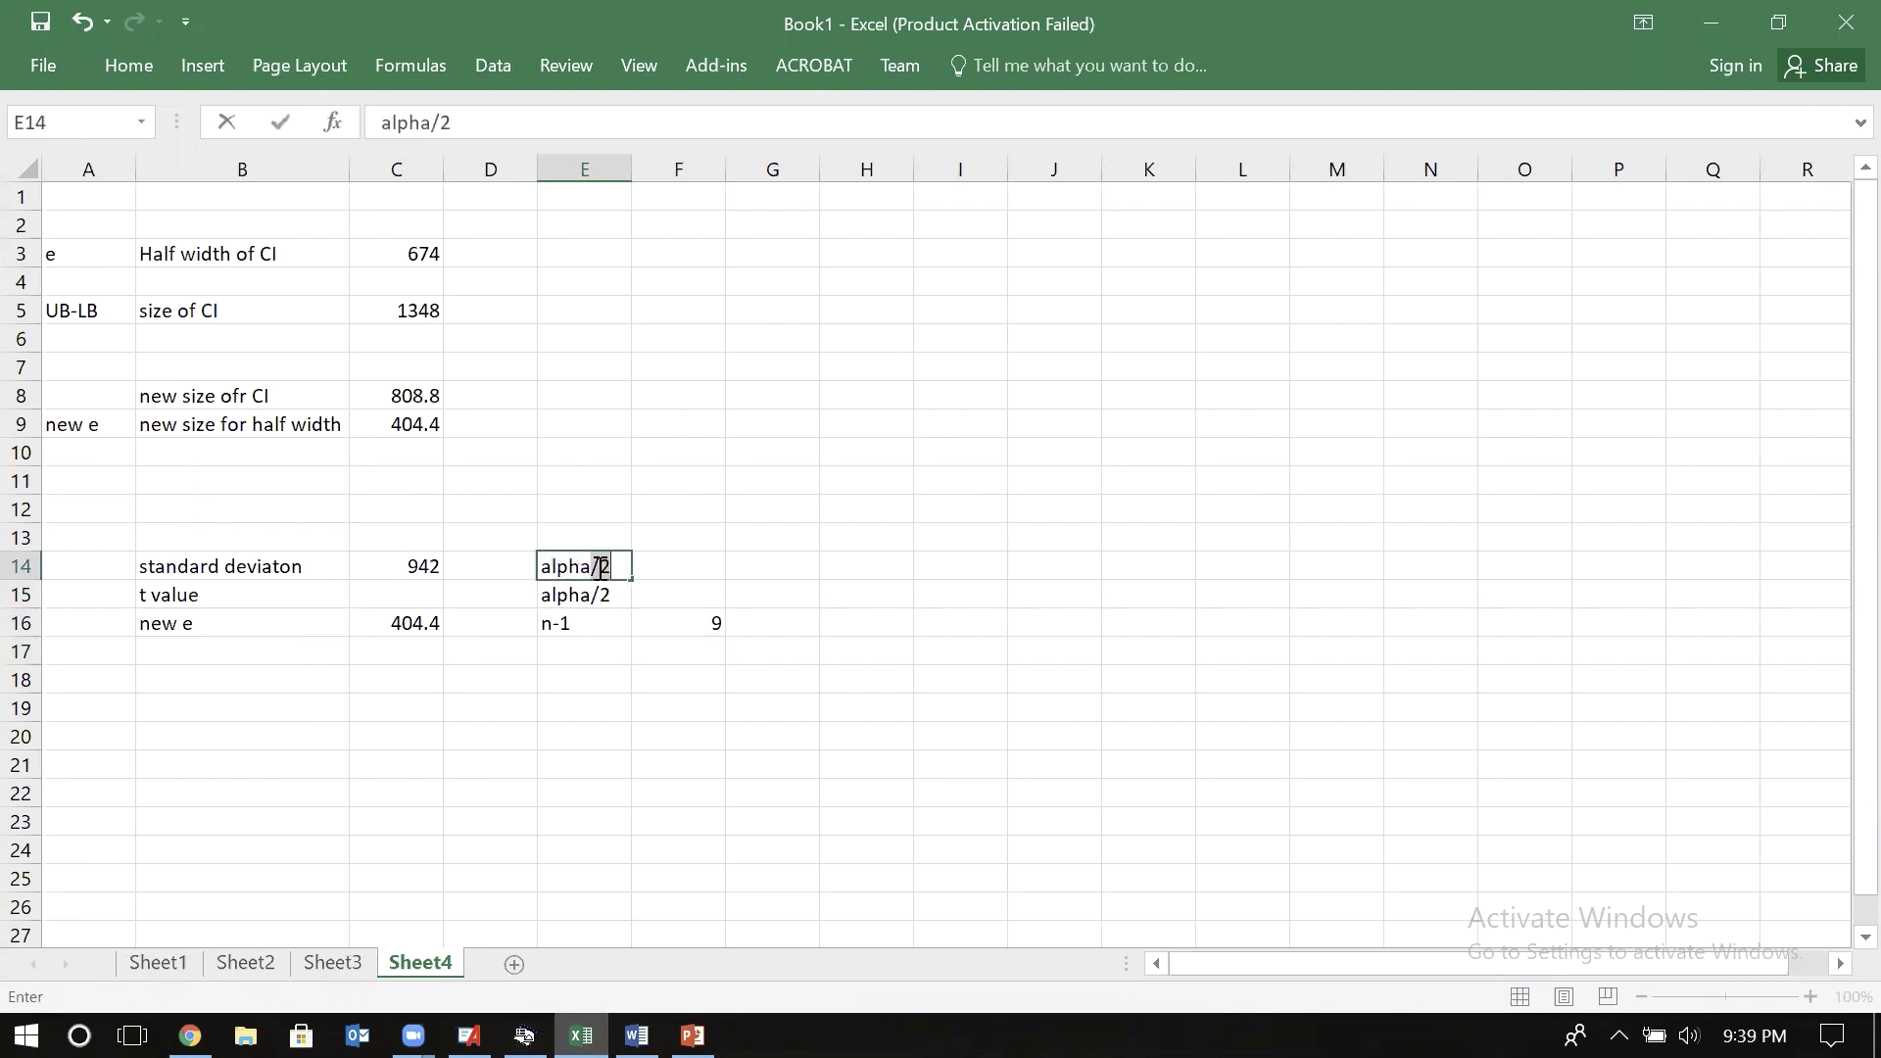
key("BackSpace")
key("Tab")
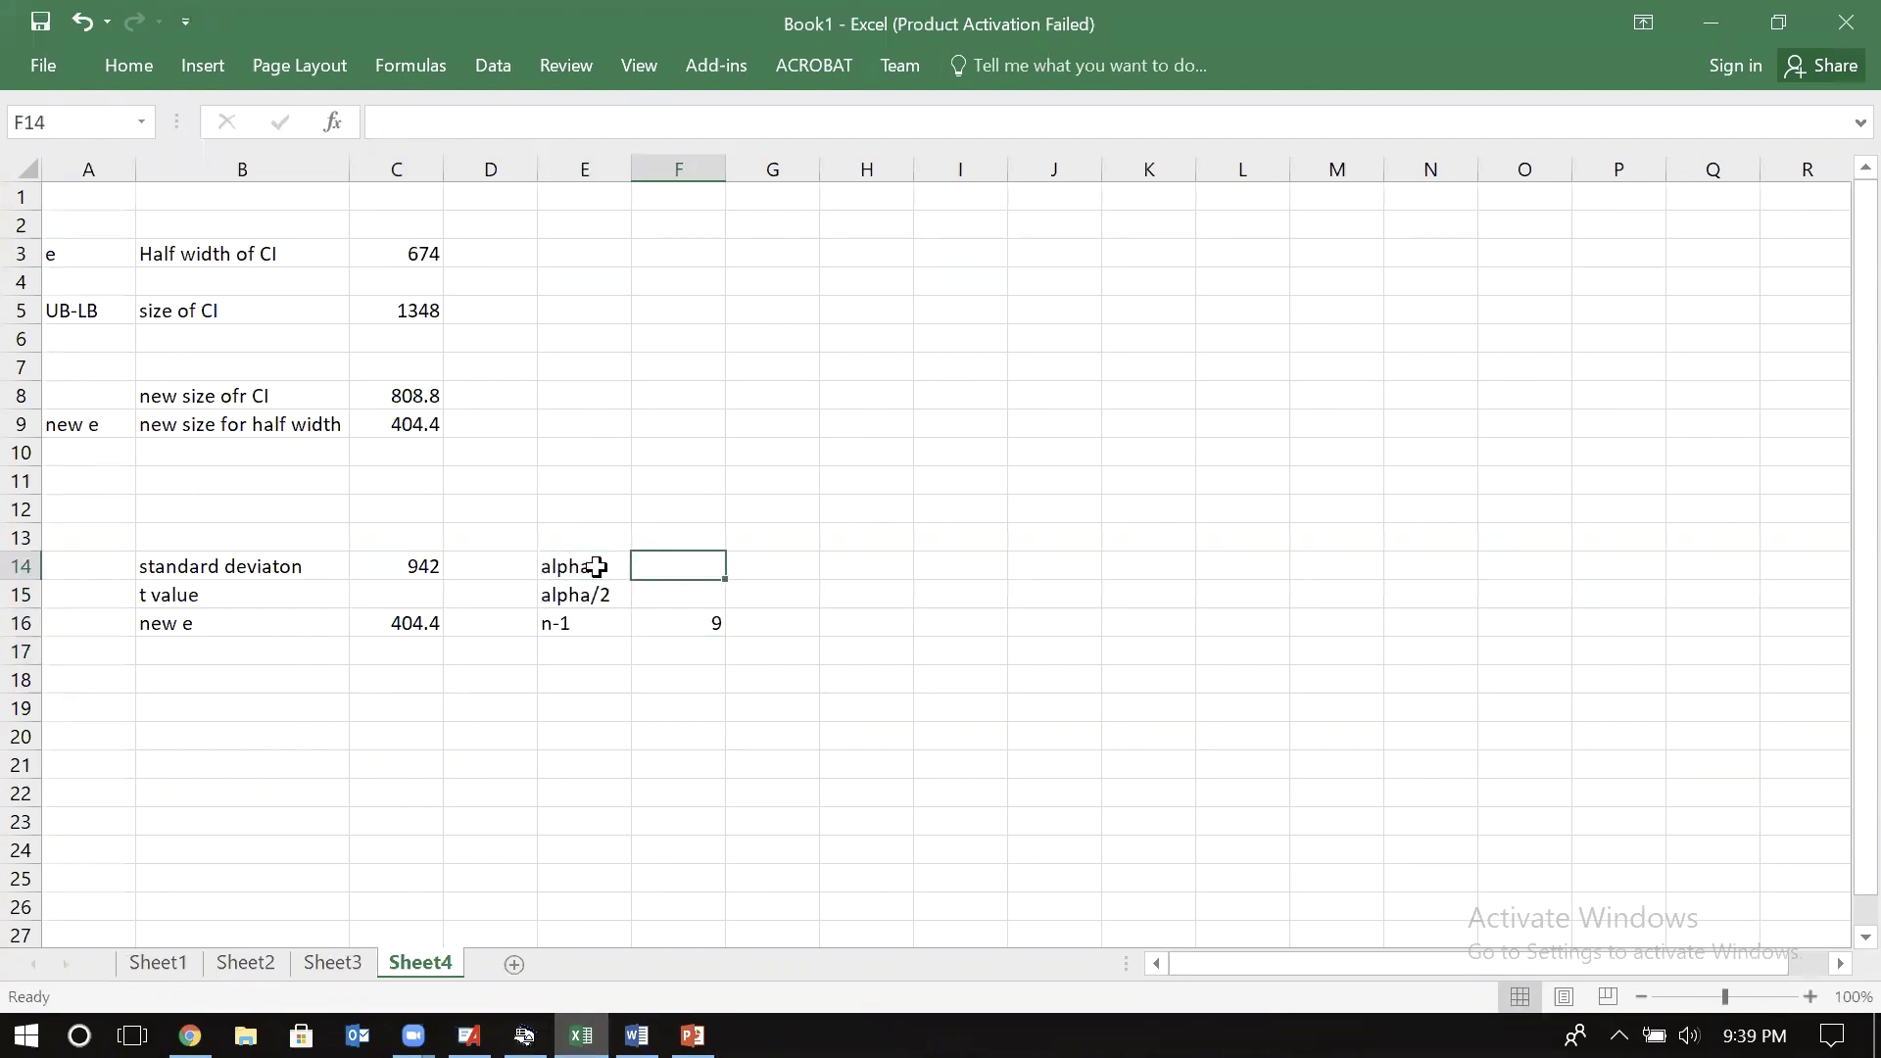
type("=1")
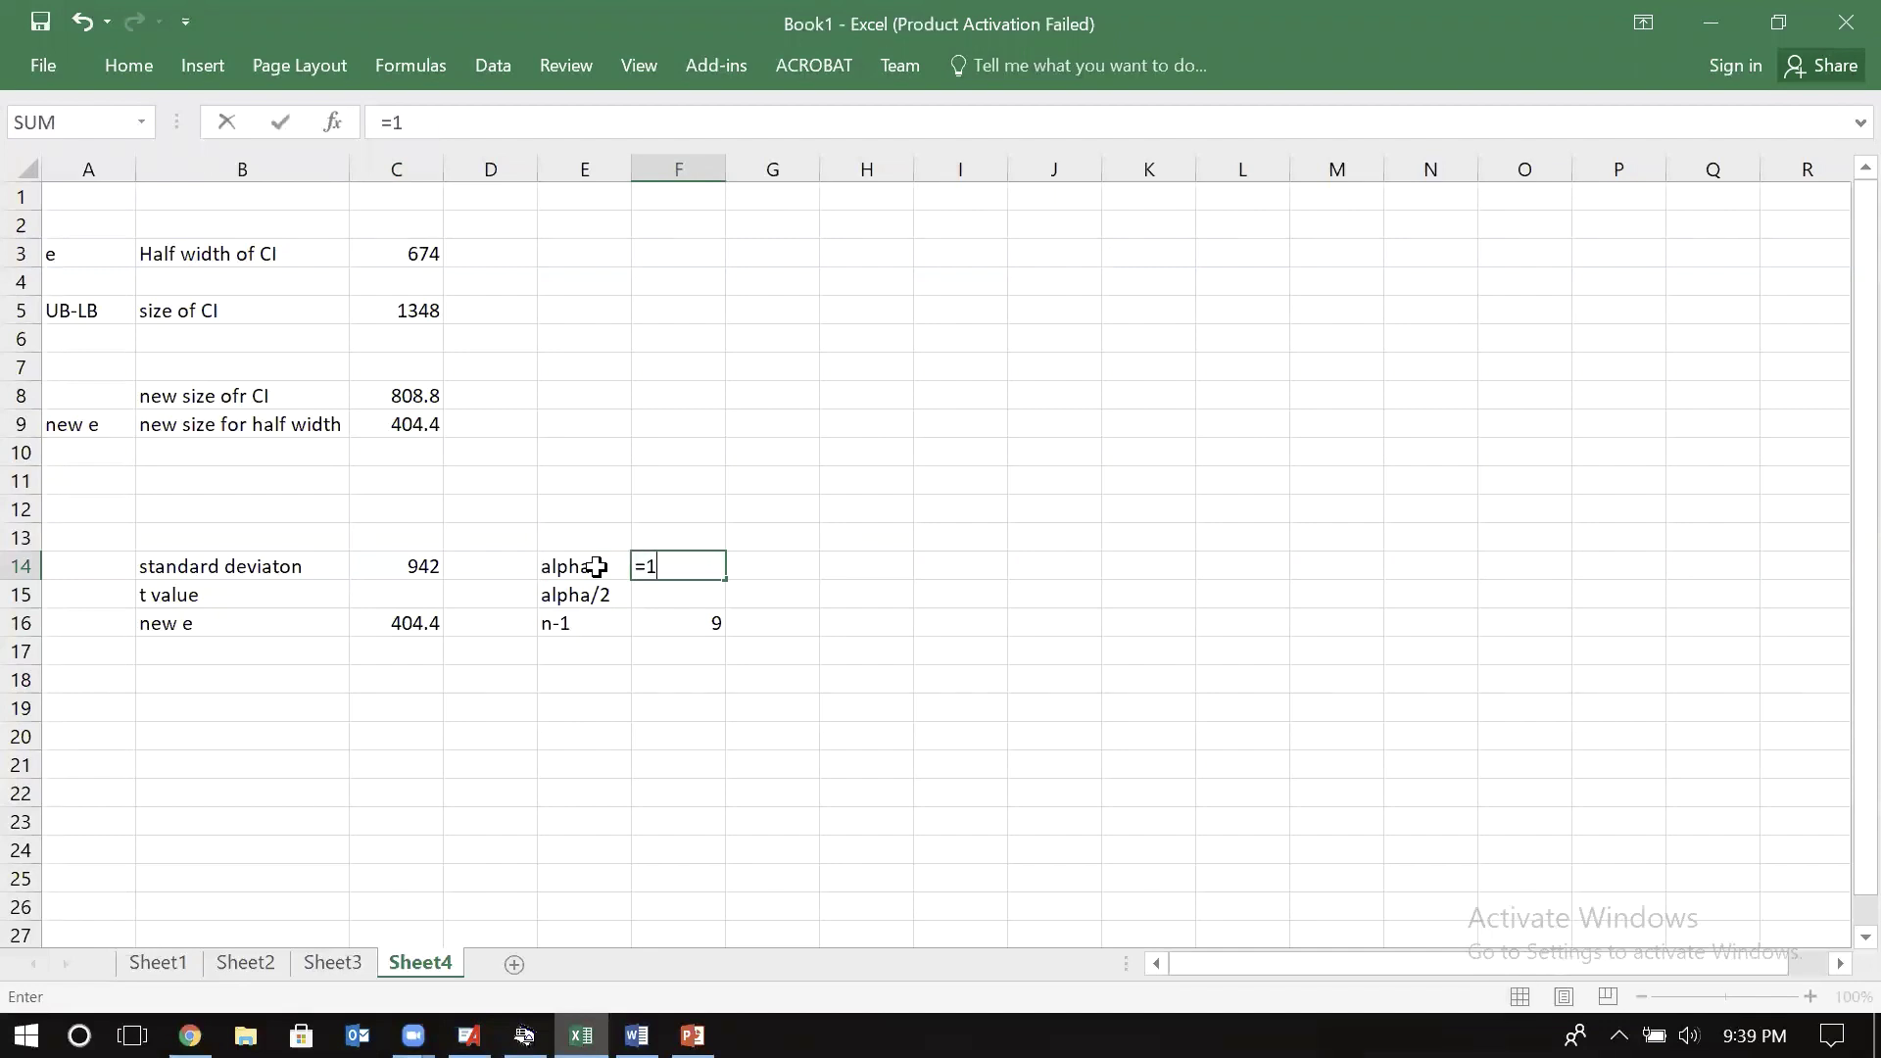
type("-0.95")
key("Return")
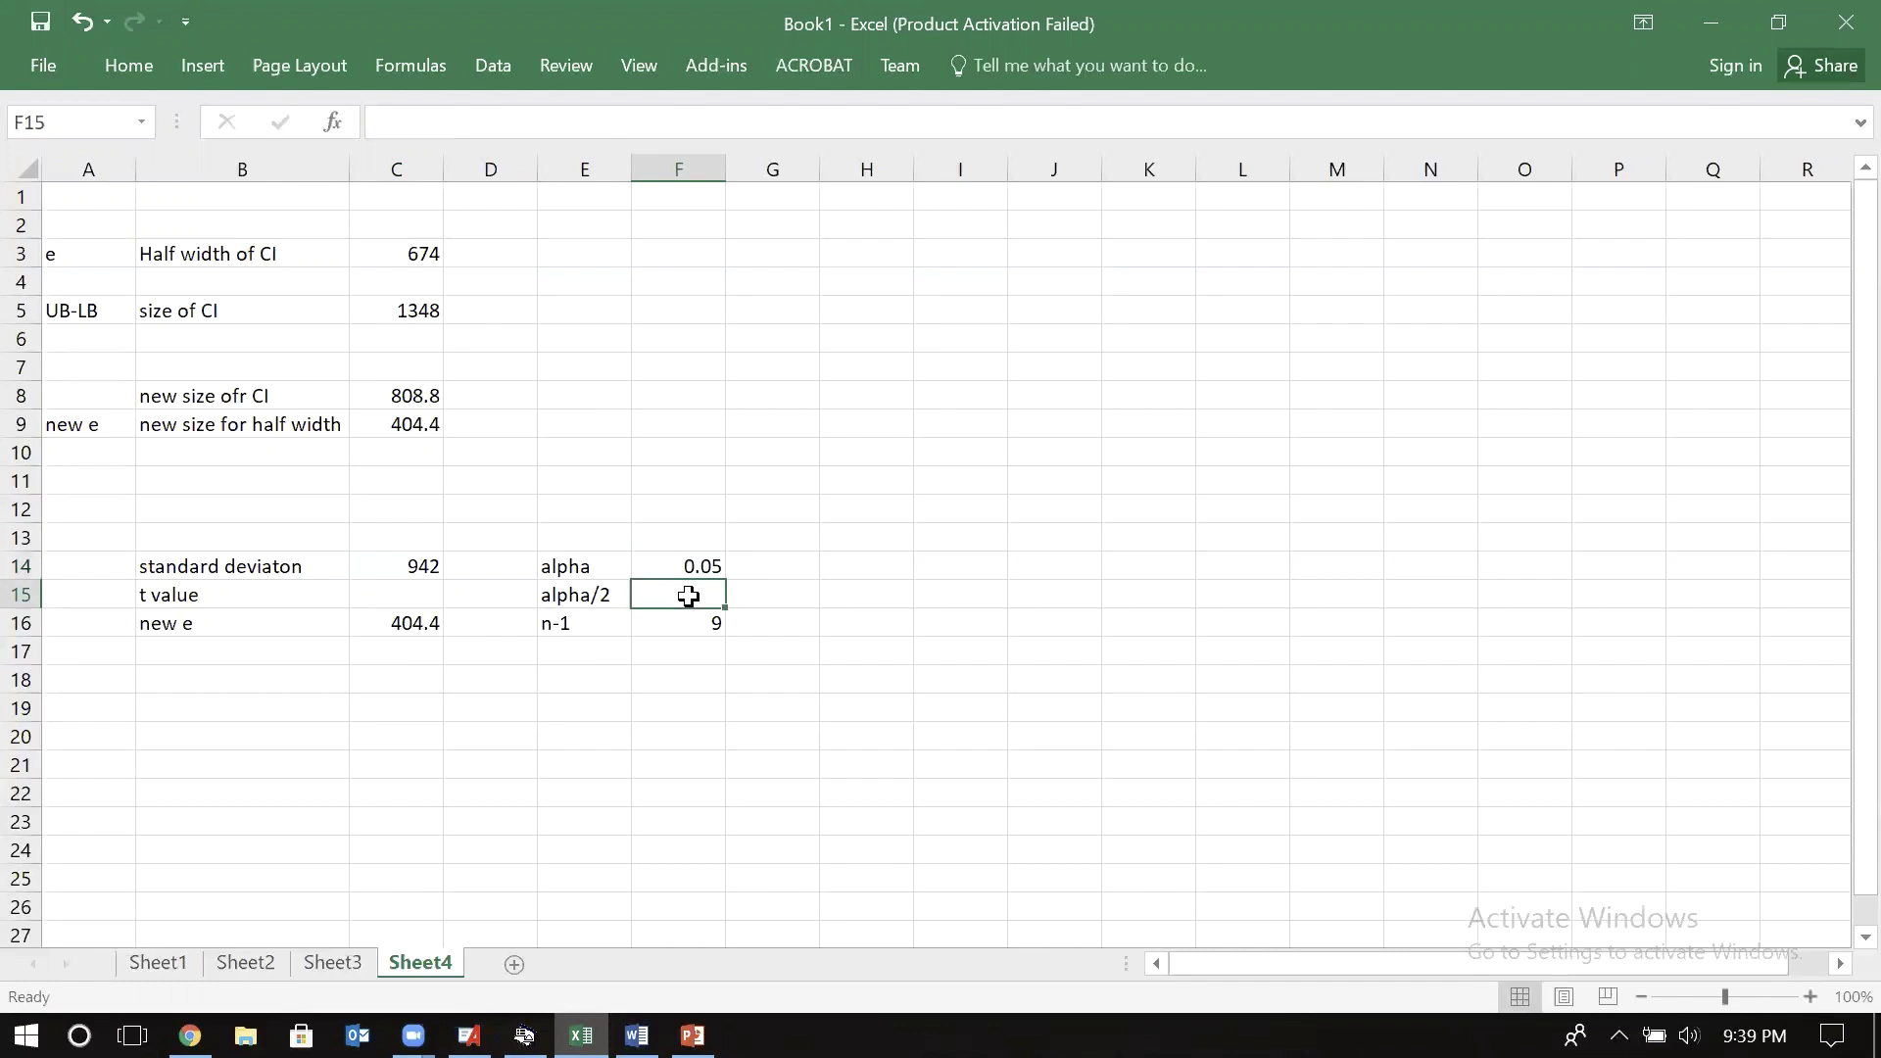
- Calculate alpha/2 in cell F15 with =F14/2
type("=")
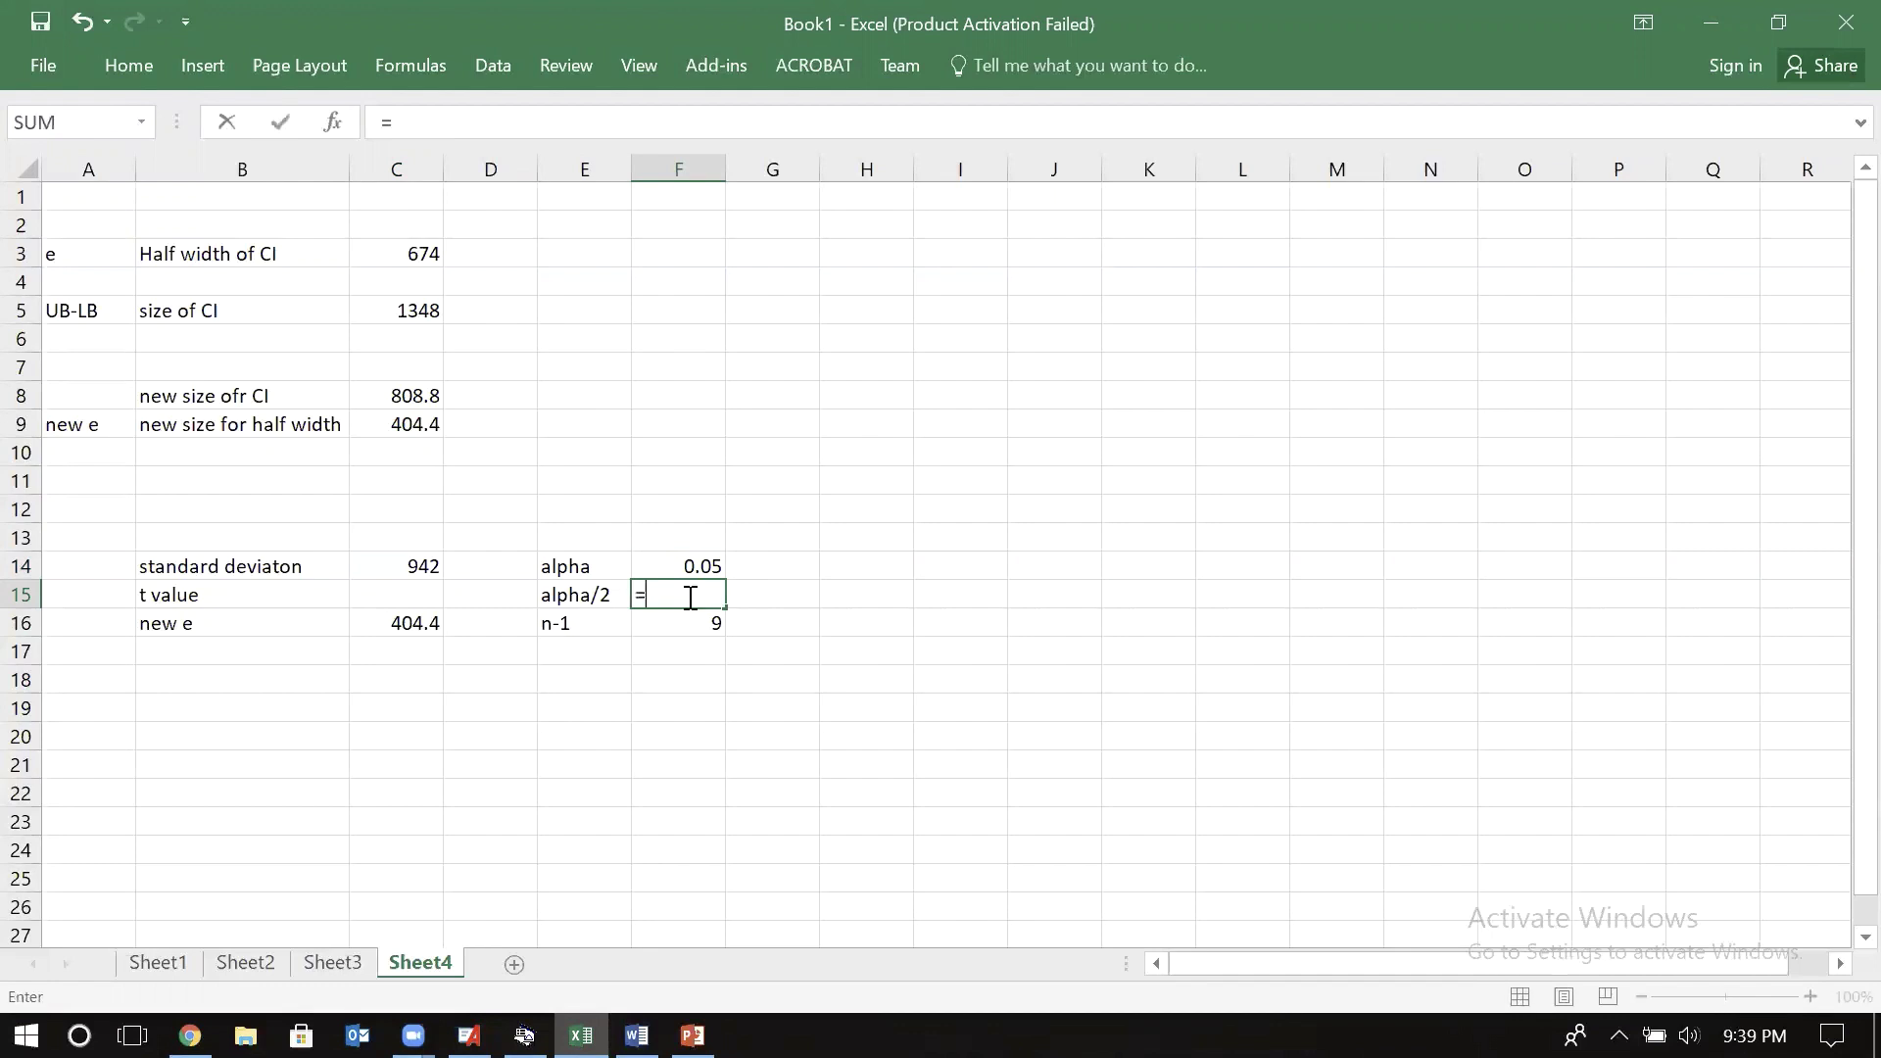
left_click(695, 561)
type("/2")
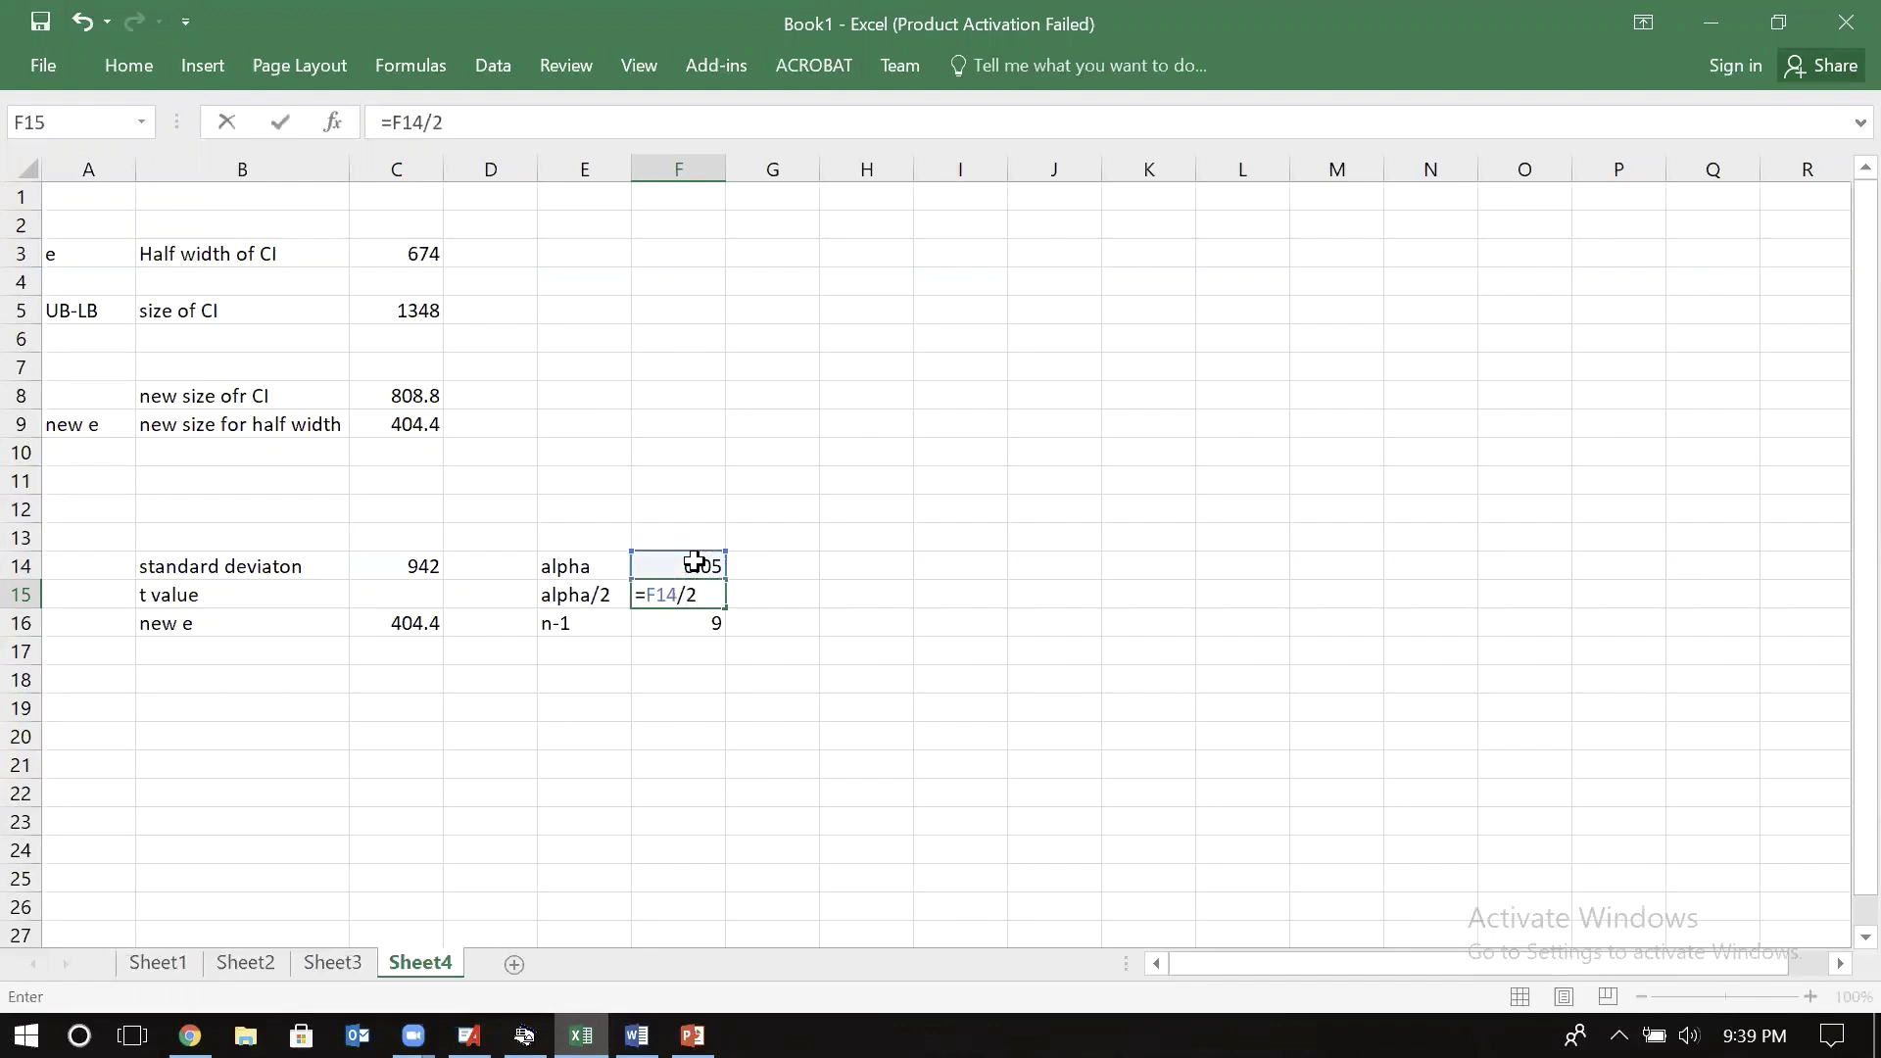
key("Return")
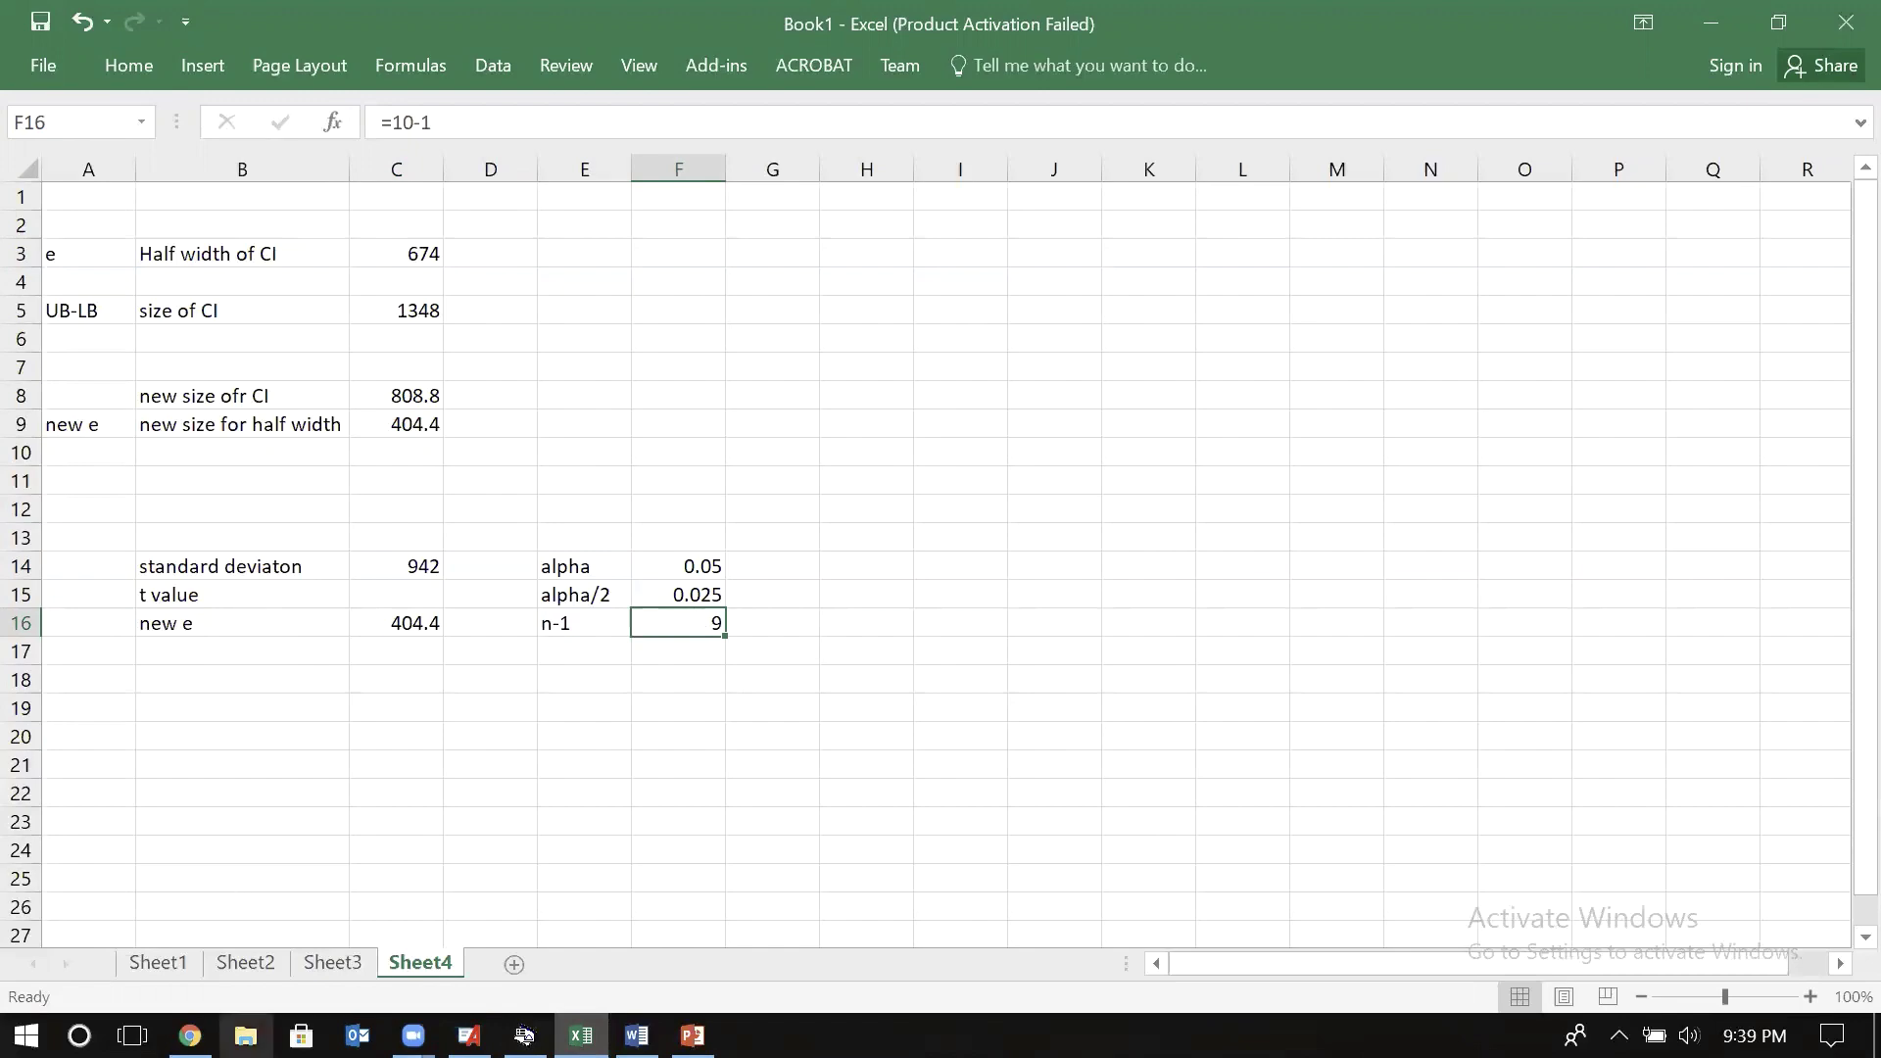
- Look up the t value for 0.025 and 9 degrees of freedom in the browser's t-table and enter 2.26 in Excel cell C15
left_click(190, 1036)
scroll(1129, 517, "down", 1)
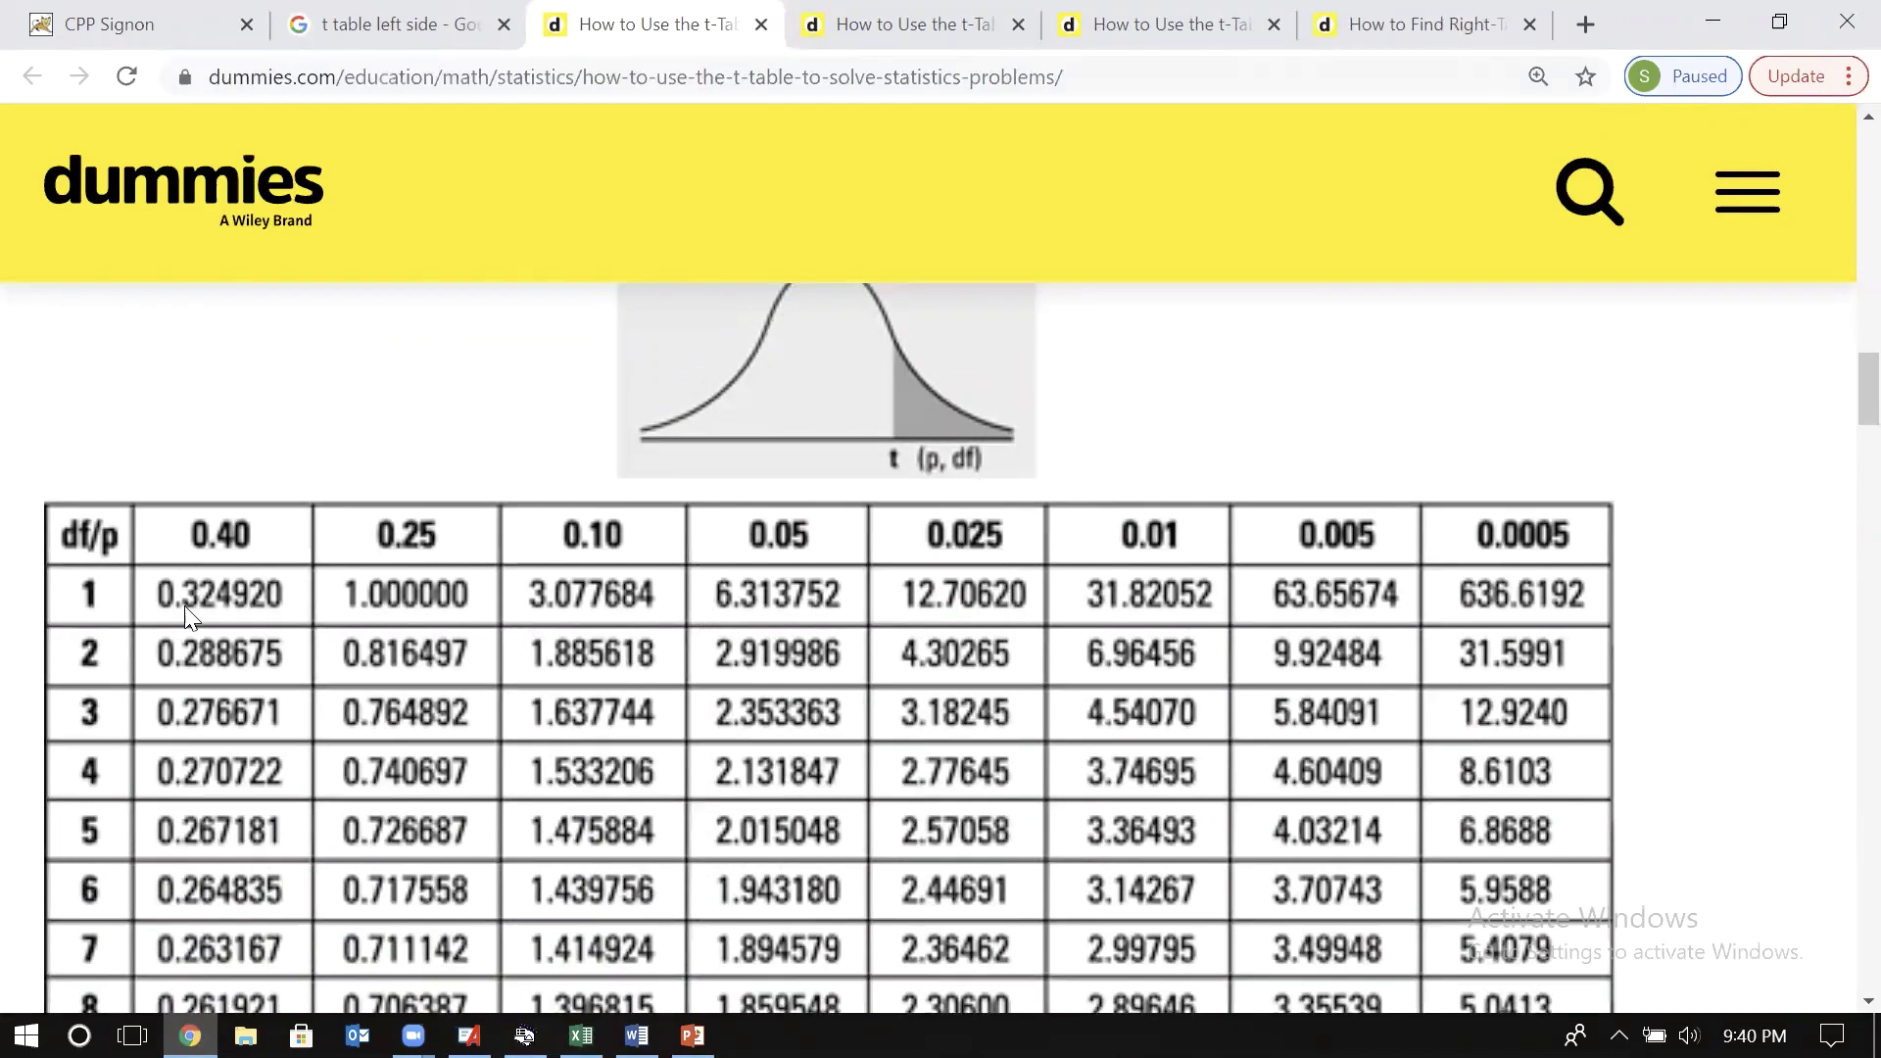
scroll(161, 586, "down", 2)
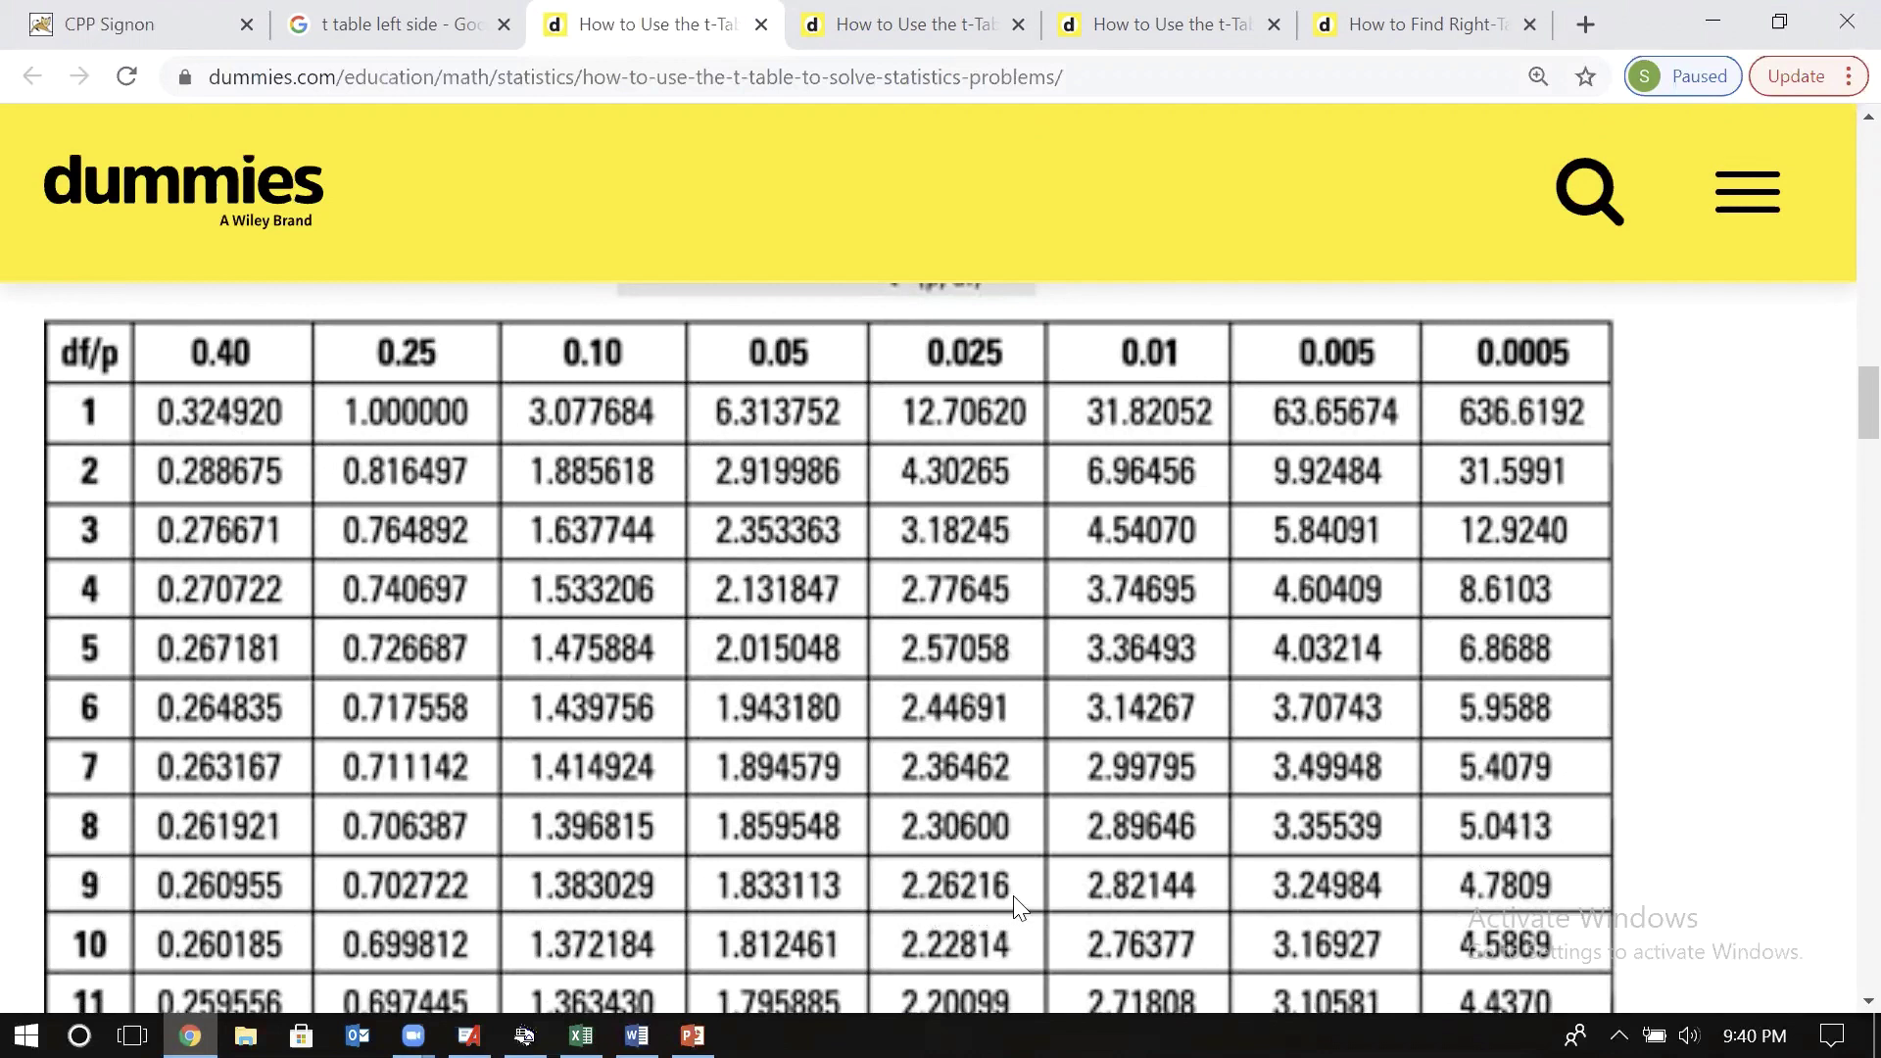
key("alt+Tab")
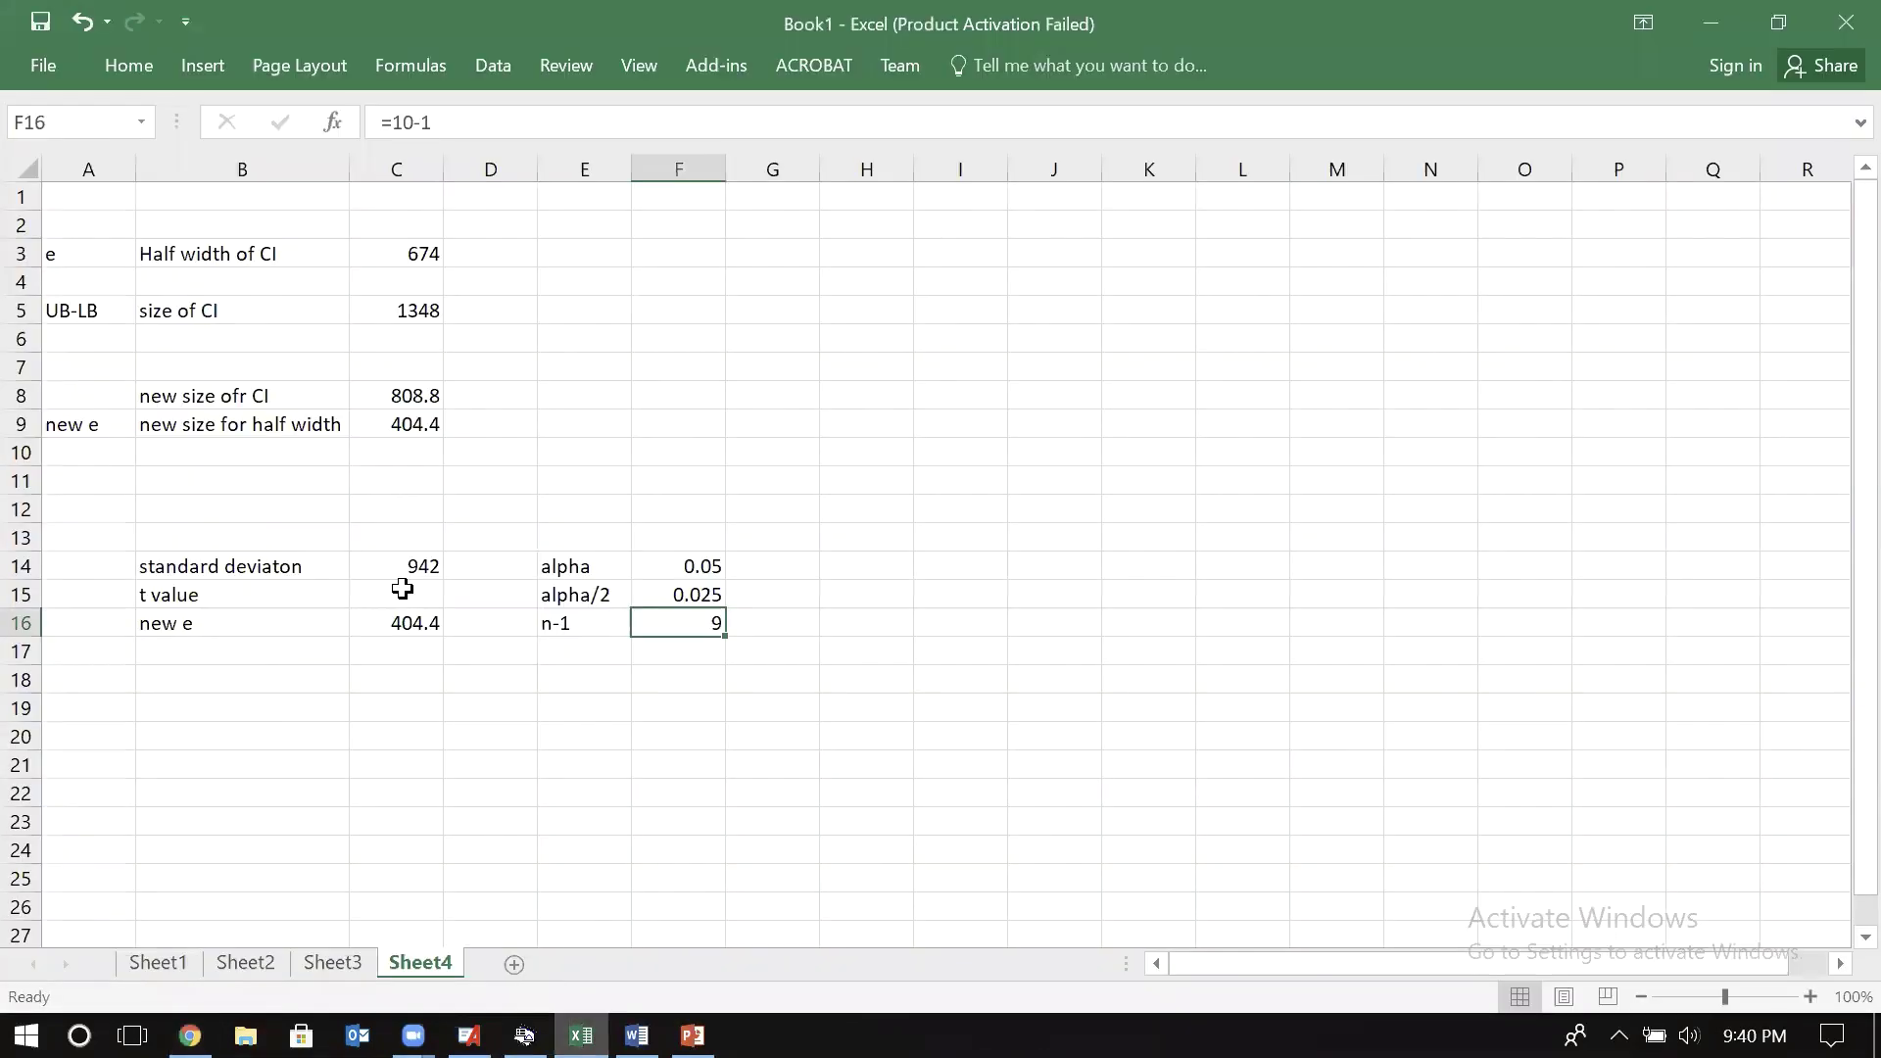
left_click(402, 587)
type("2.26")
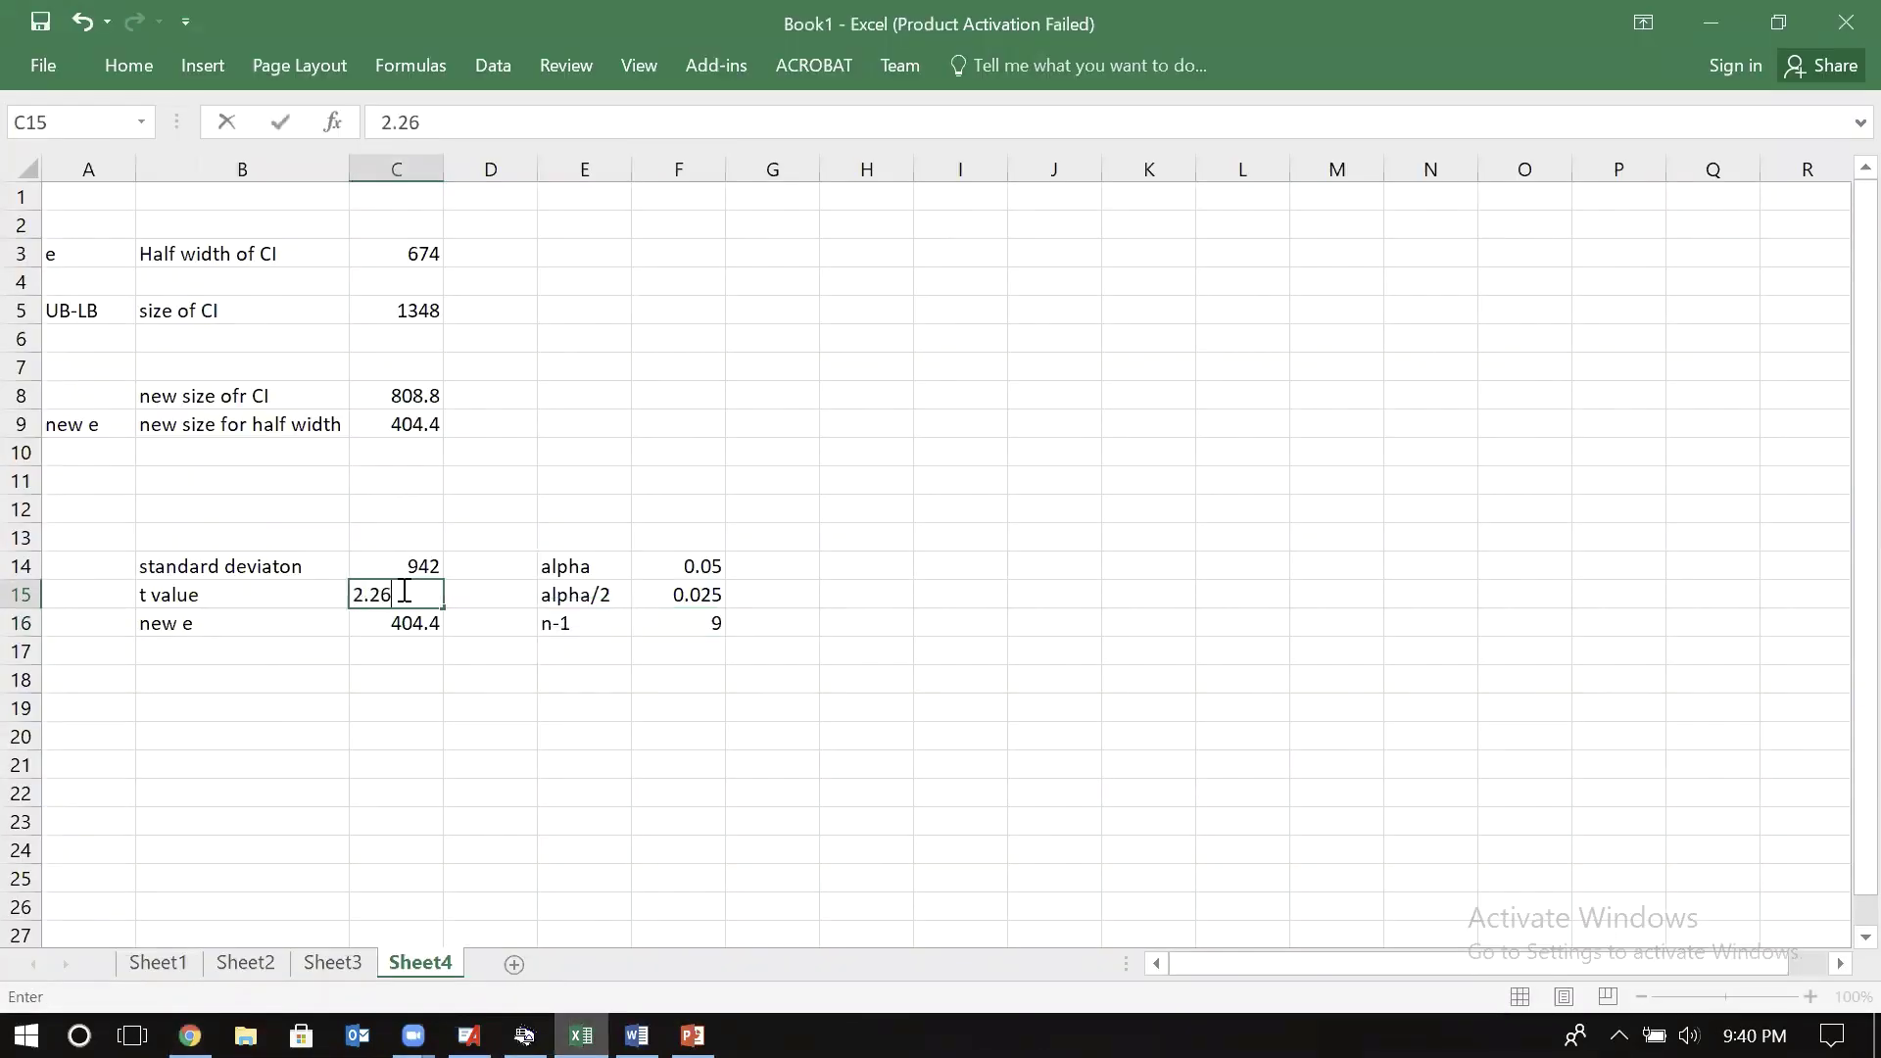
left_click(500, 677)
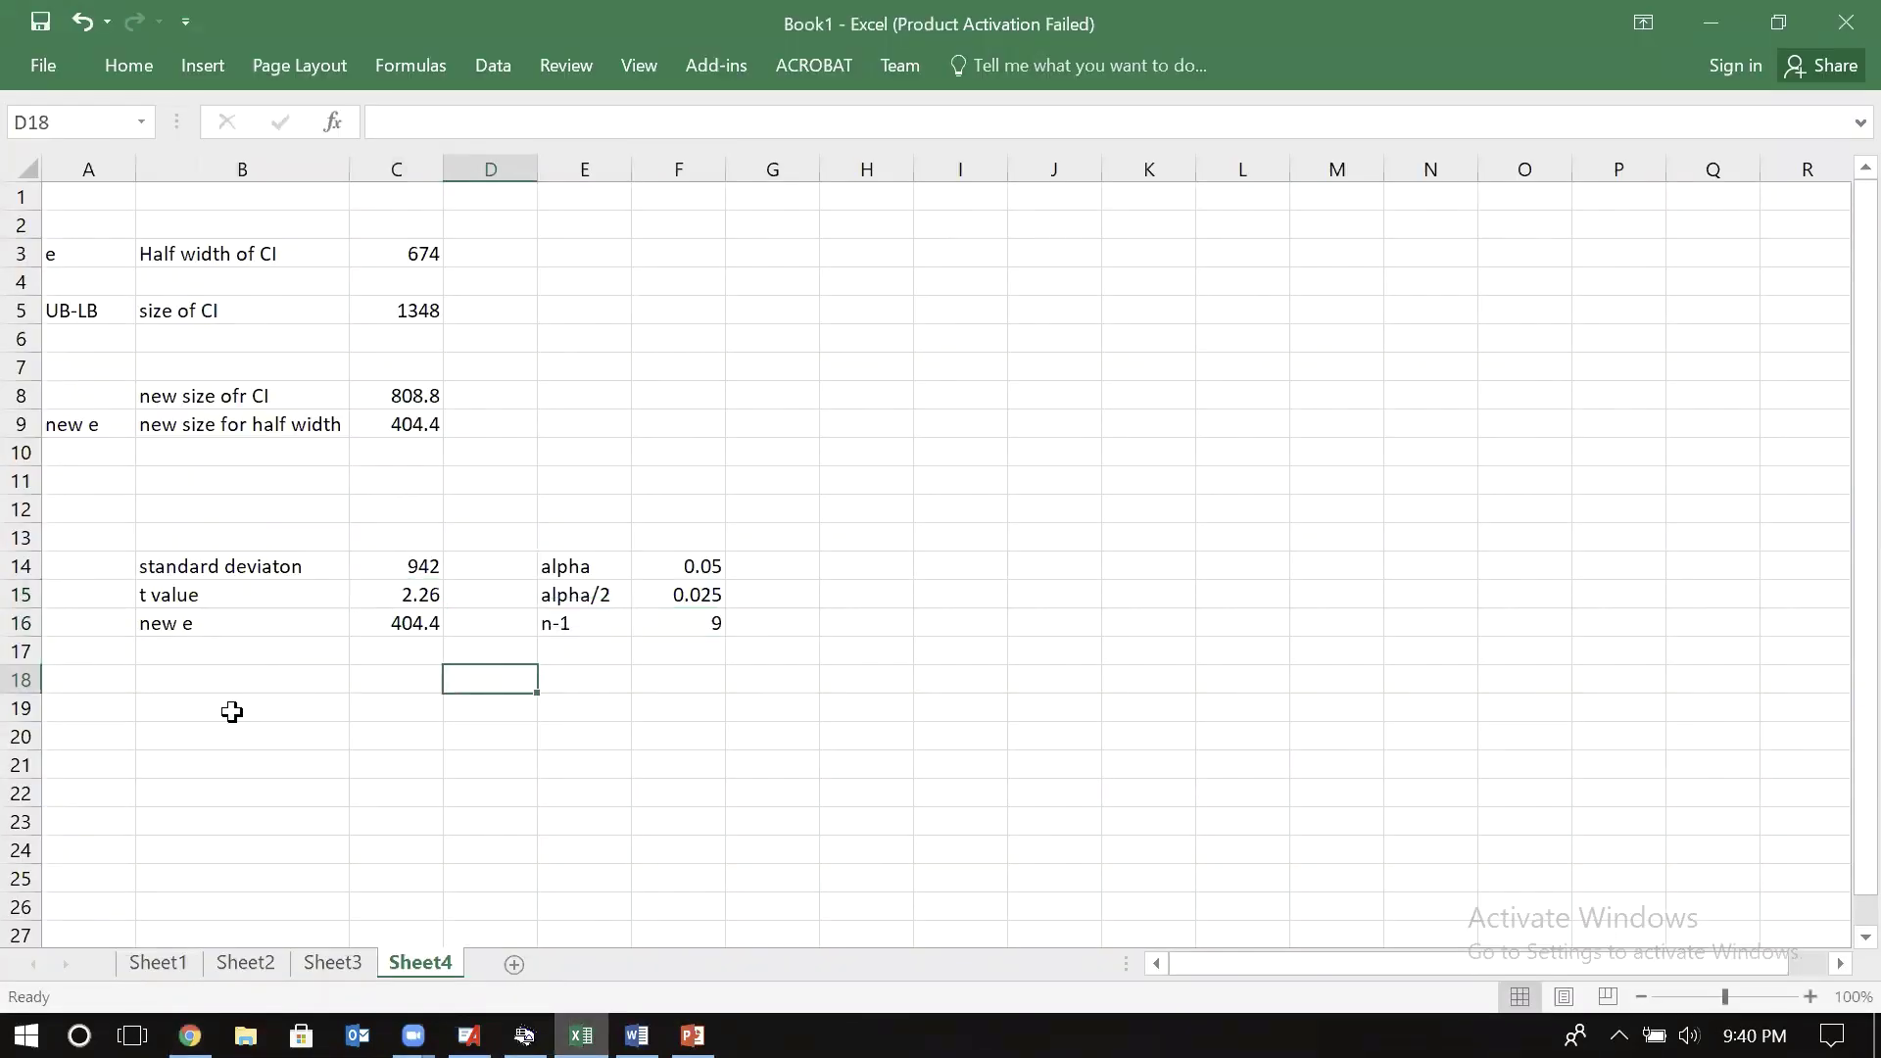
- Label cell B19 "n" and calculate the required number of replications in C19 with =(C15*C14/C16)^2
left_click(232, 711)
type("n")
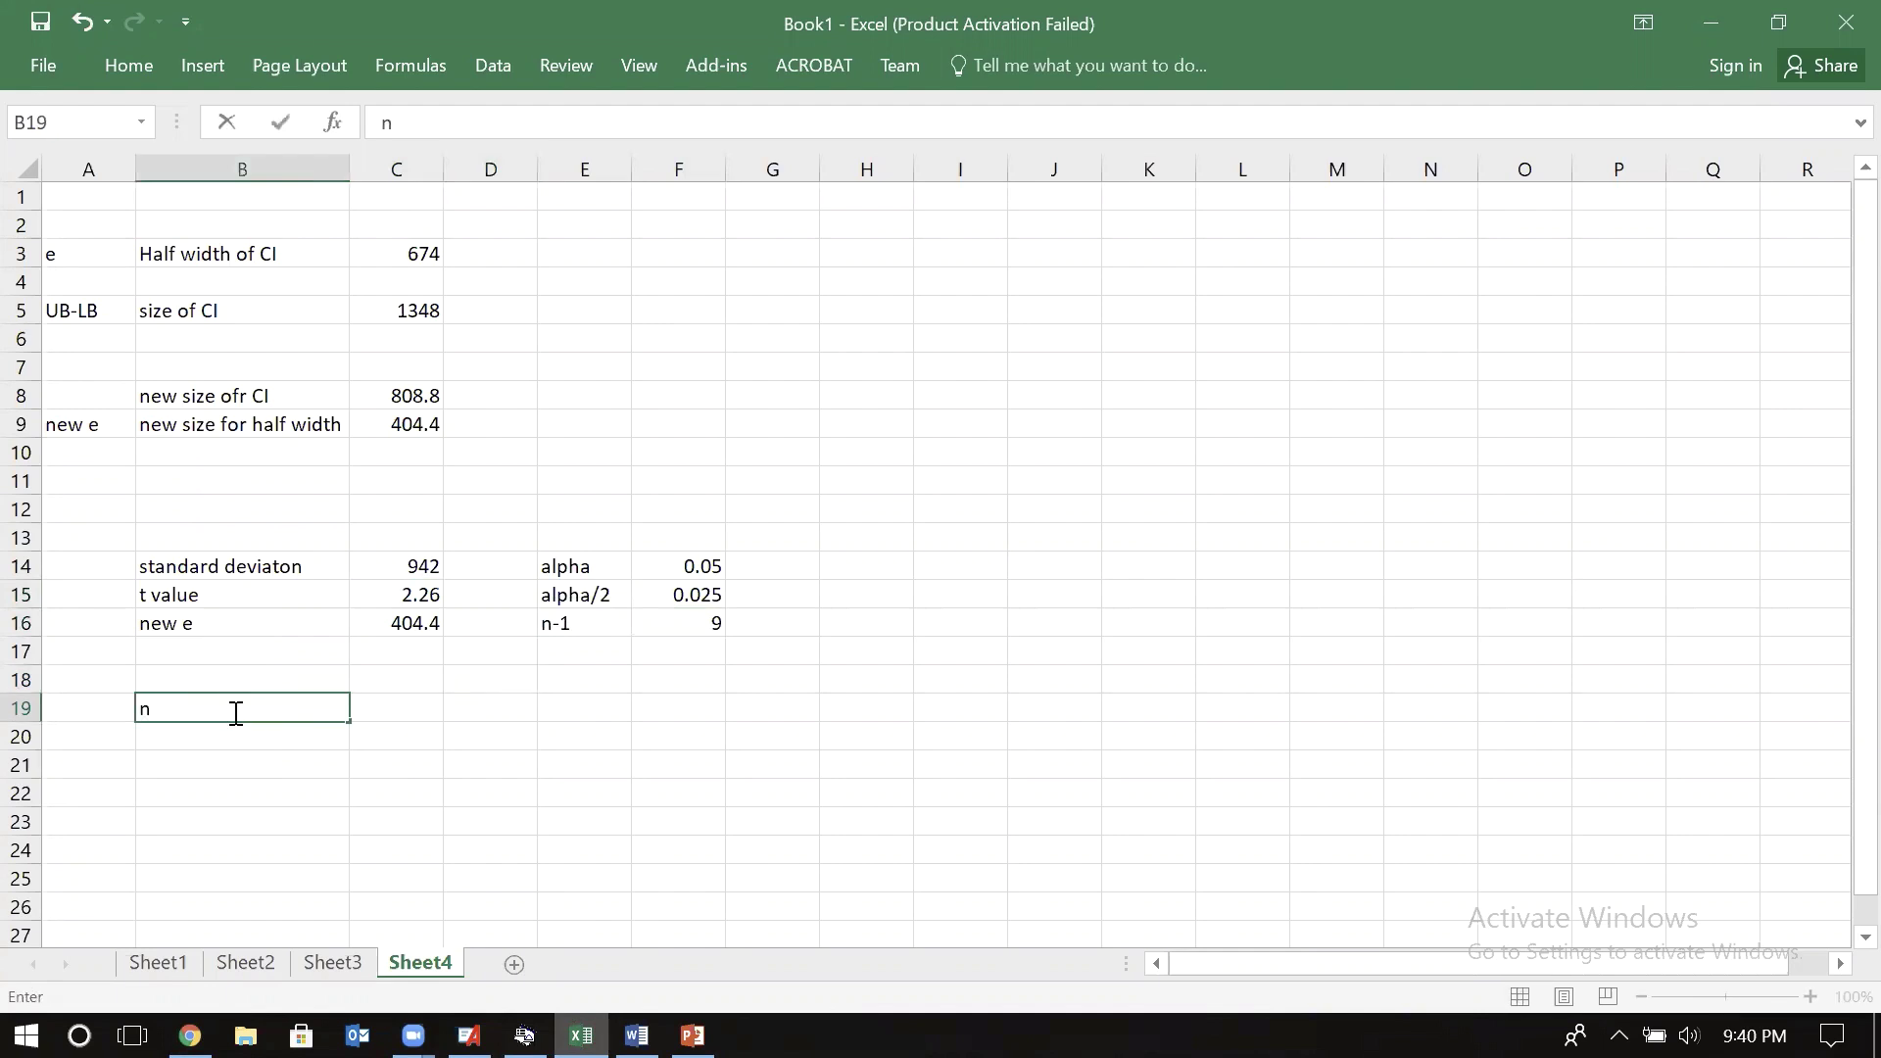
key("Tab")
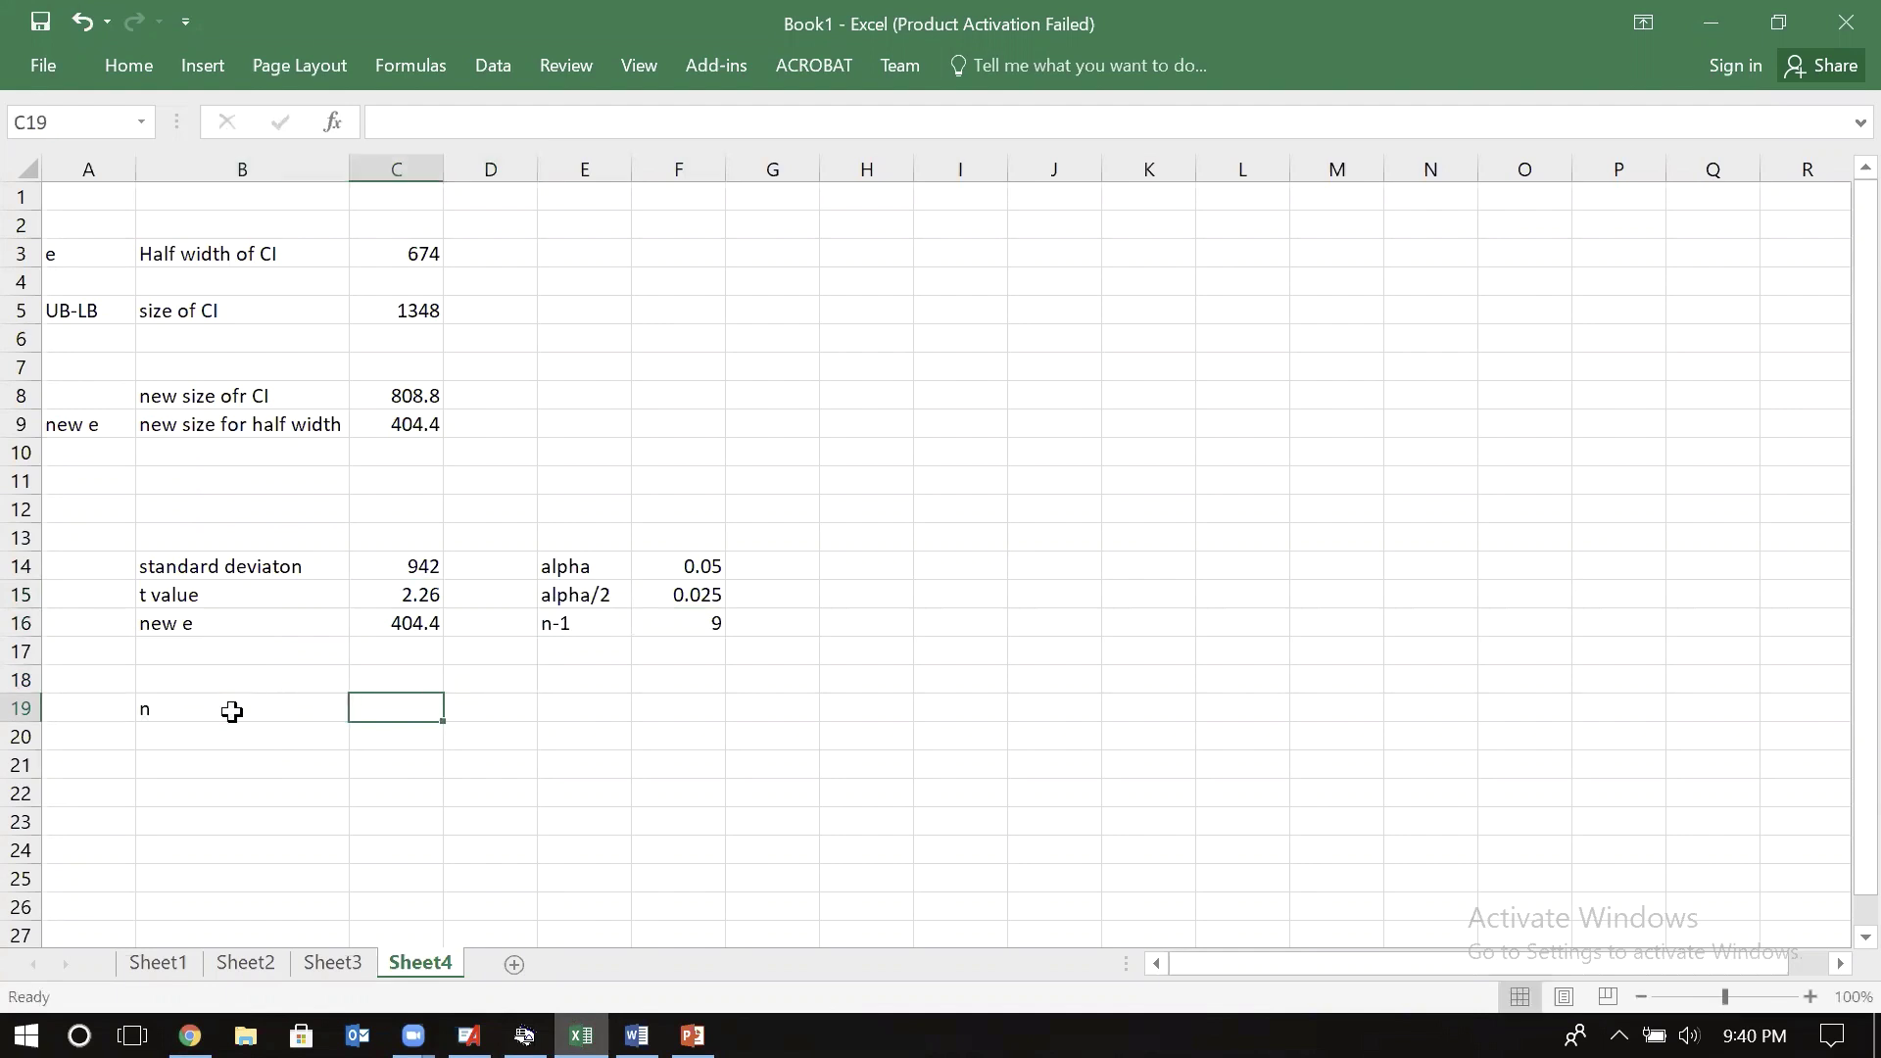
type("=")
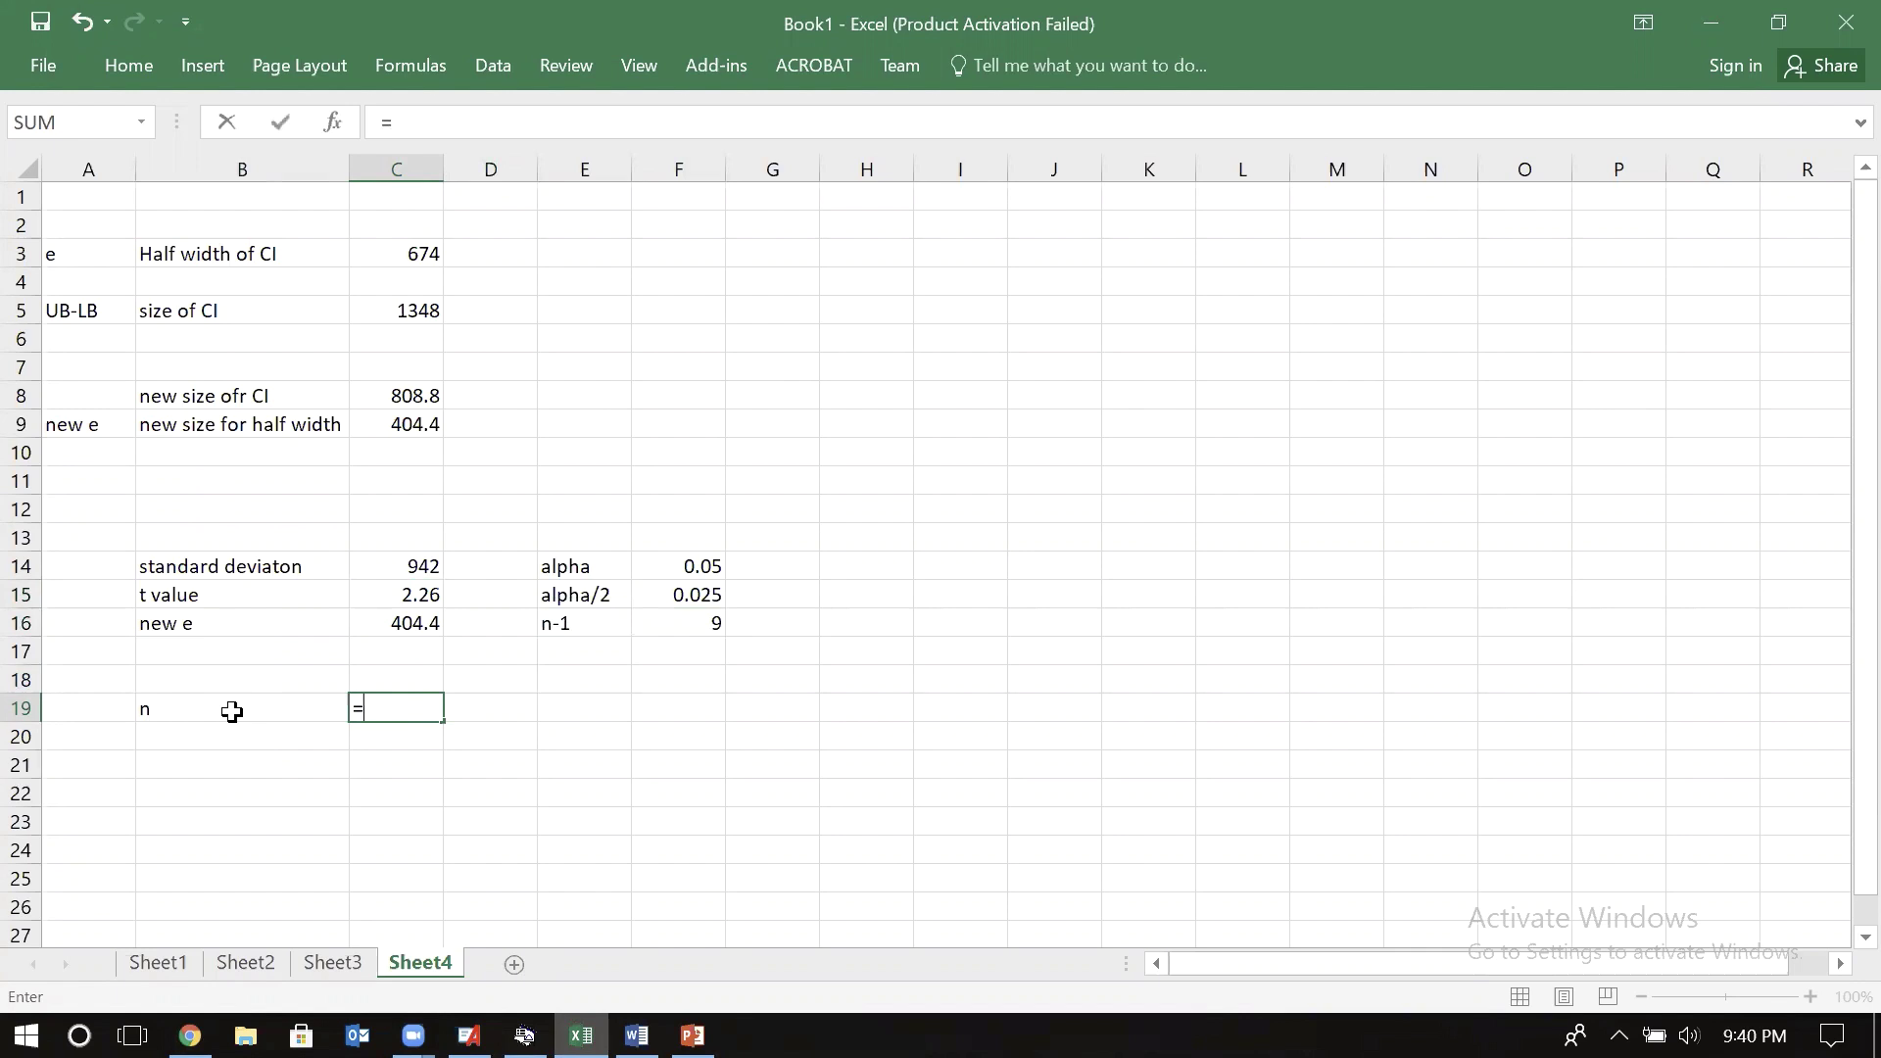
type("(")
left_click(368, 592)
type("*")
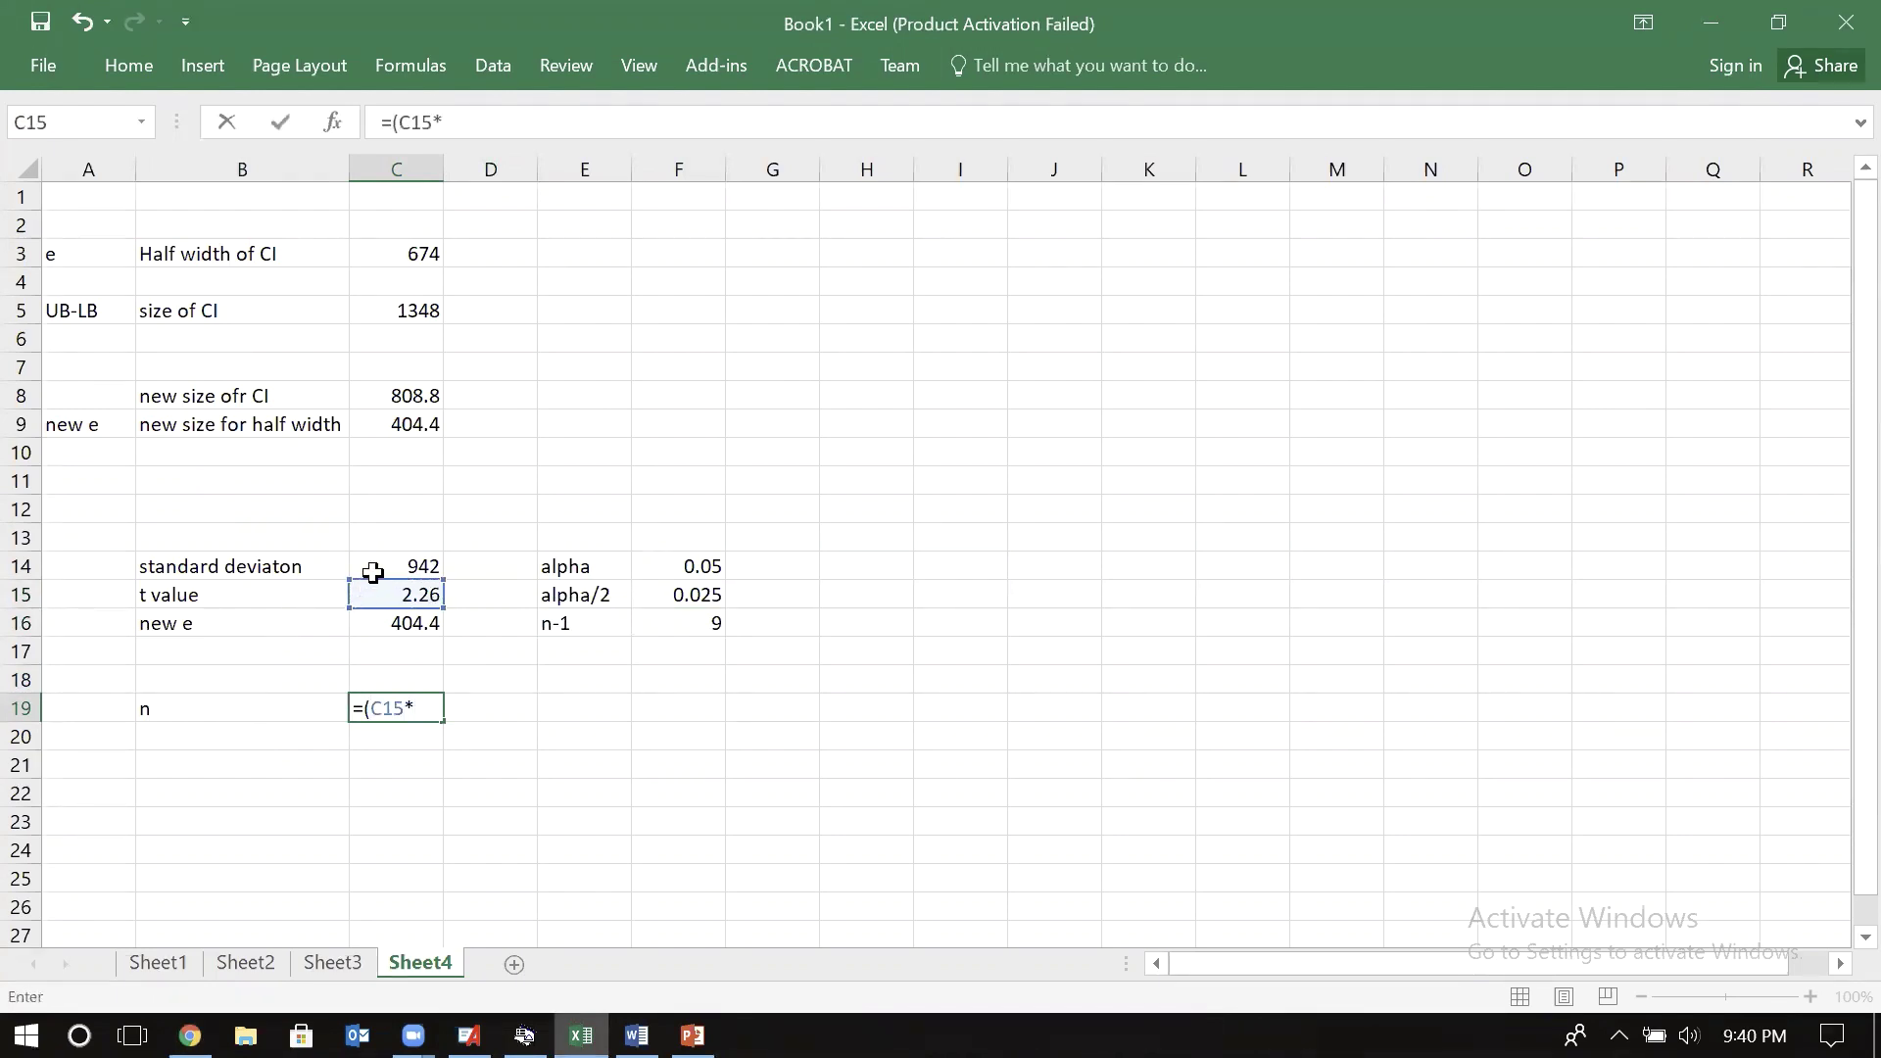
left_click(394, 559)
type("/")
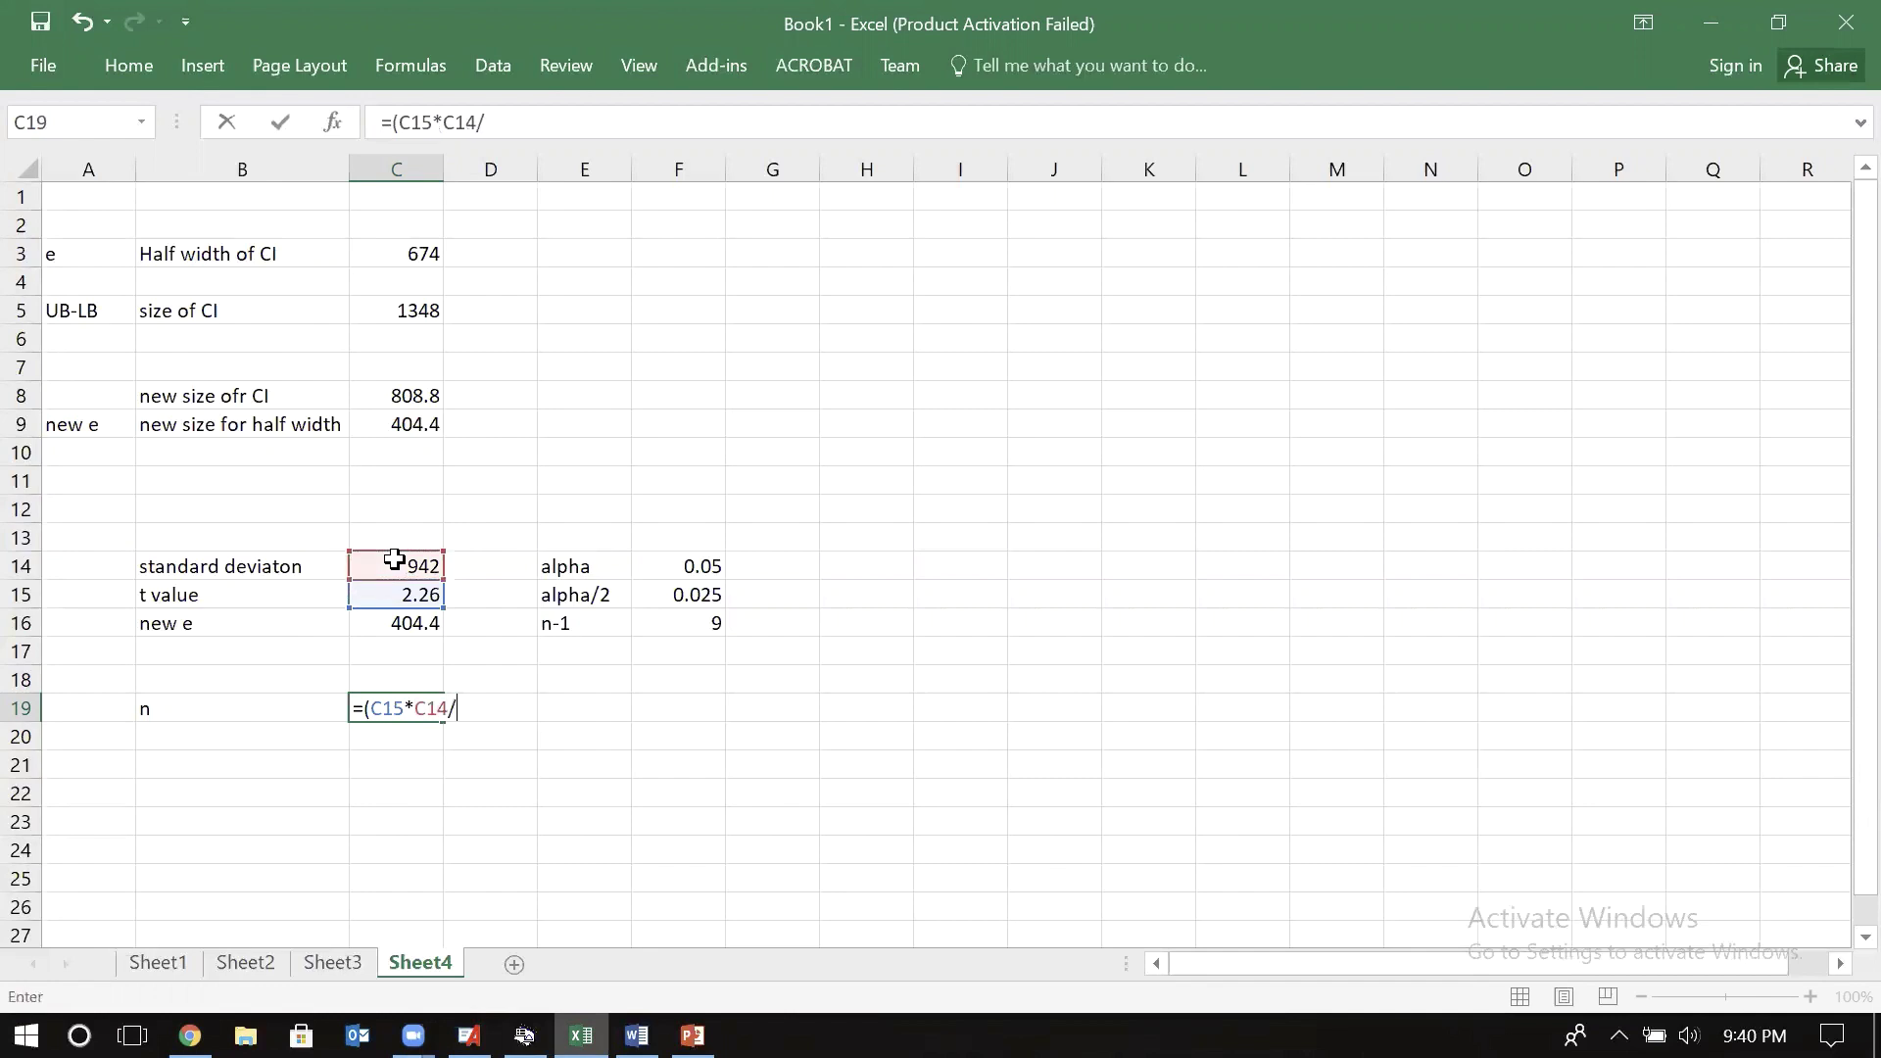
left_click(405, 622)
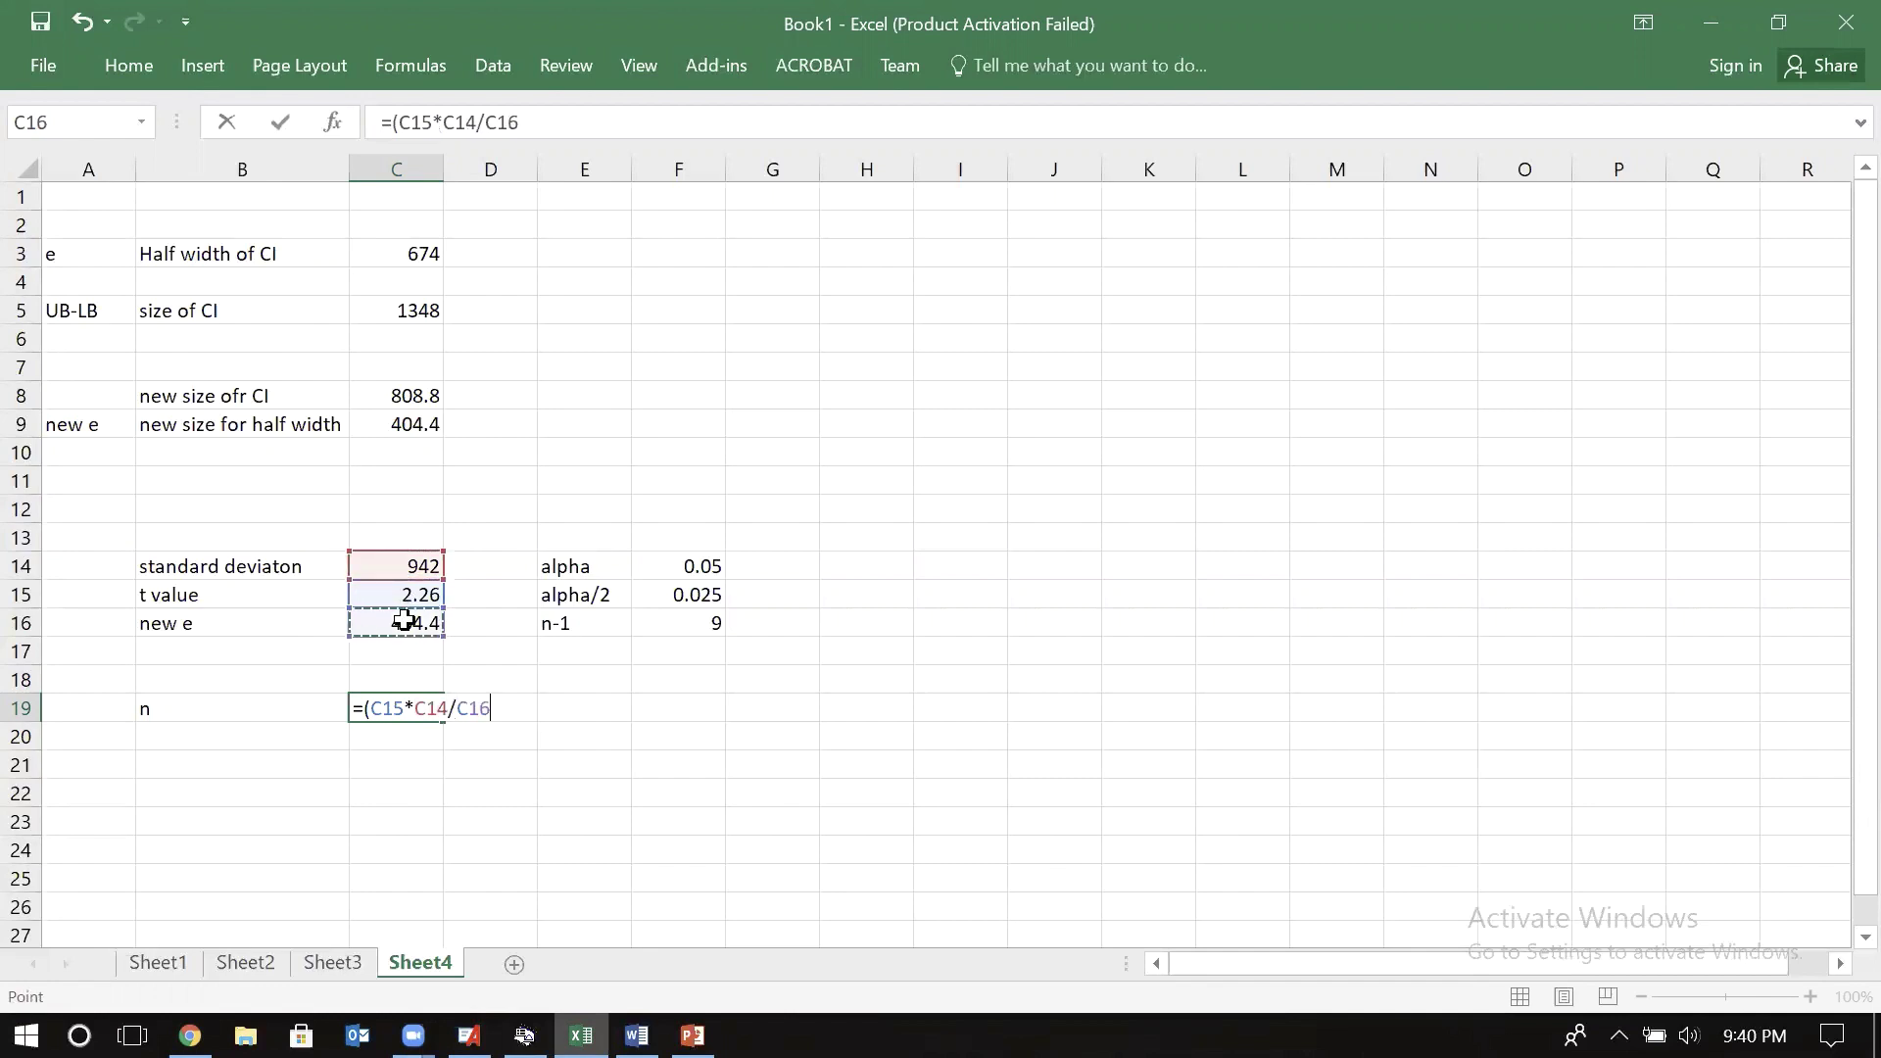
type(")^2")
key("Return")
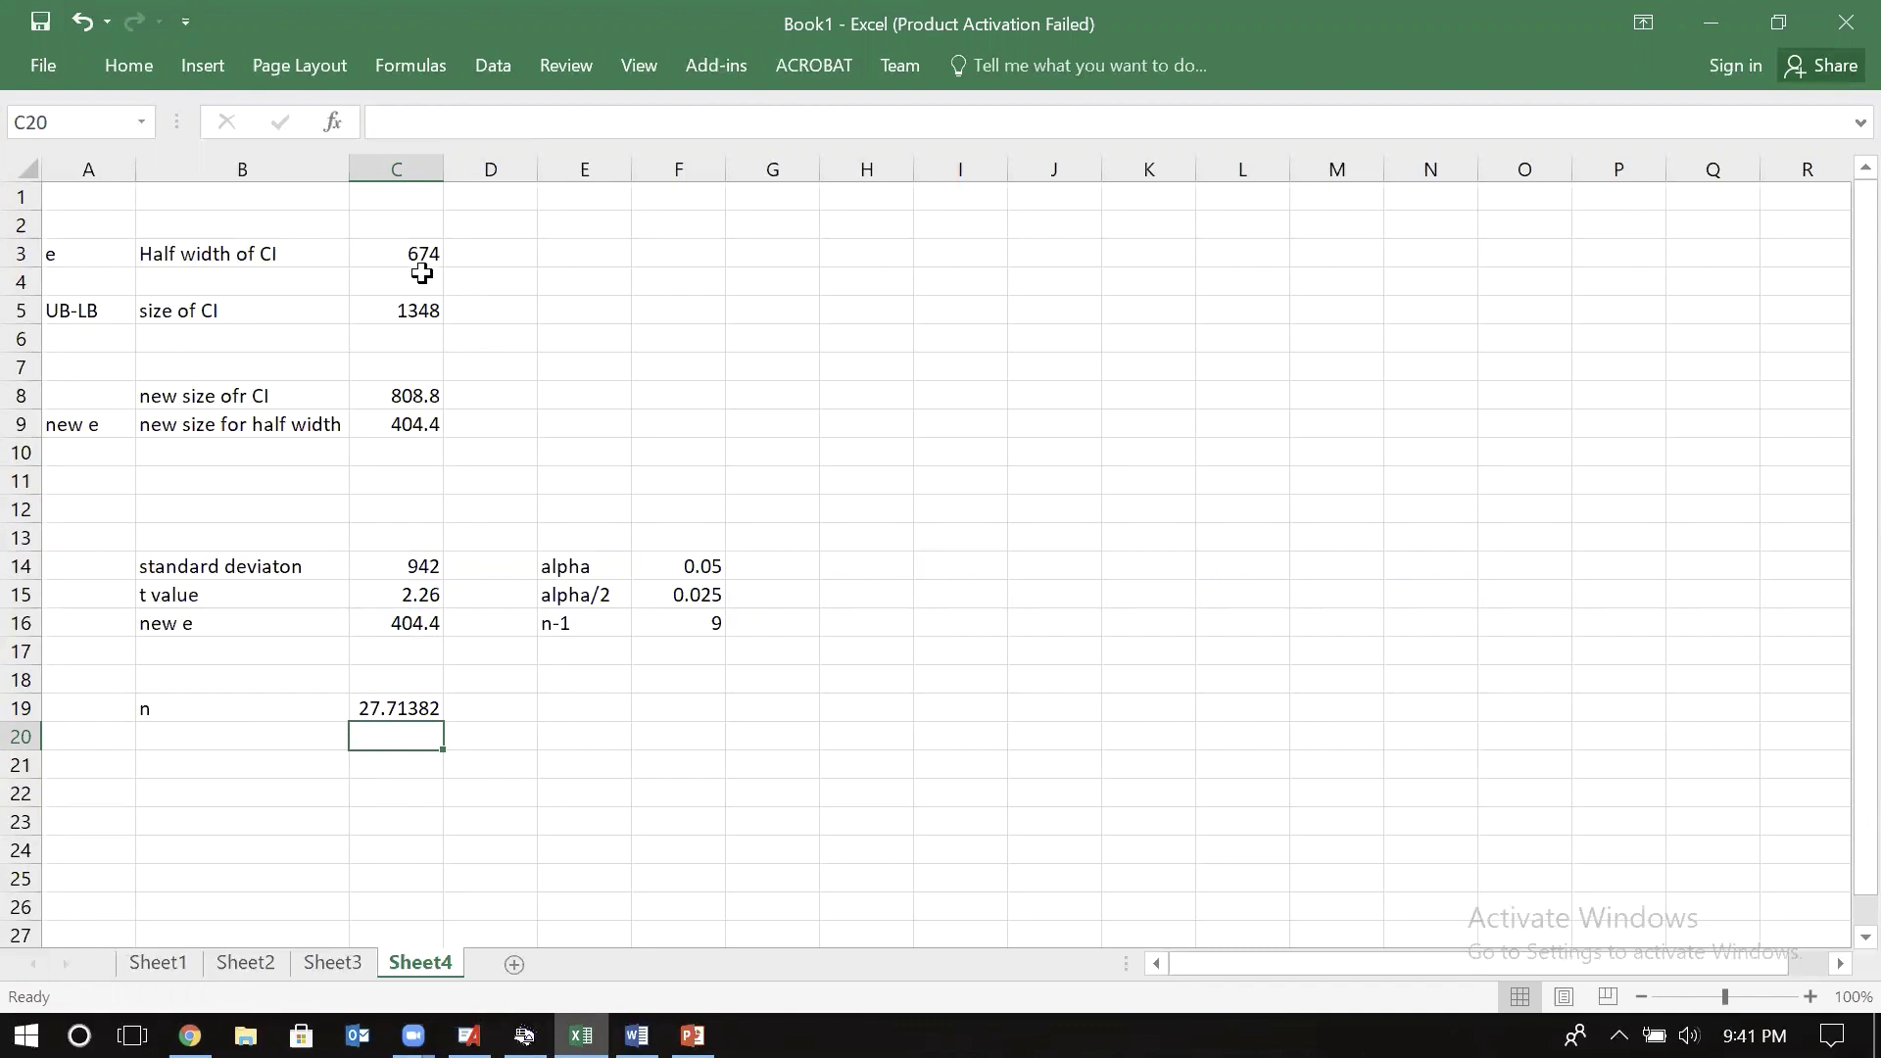
- Review the original and new interval sizes and half widths in cells C3, C5, C8 and C9
left_click(383, 254)
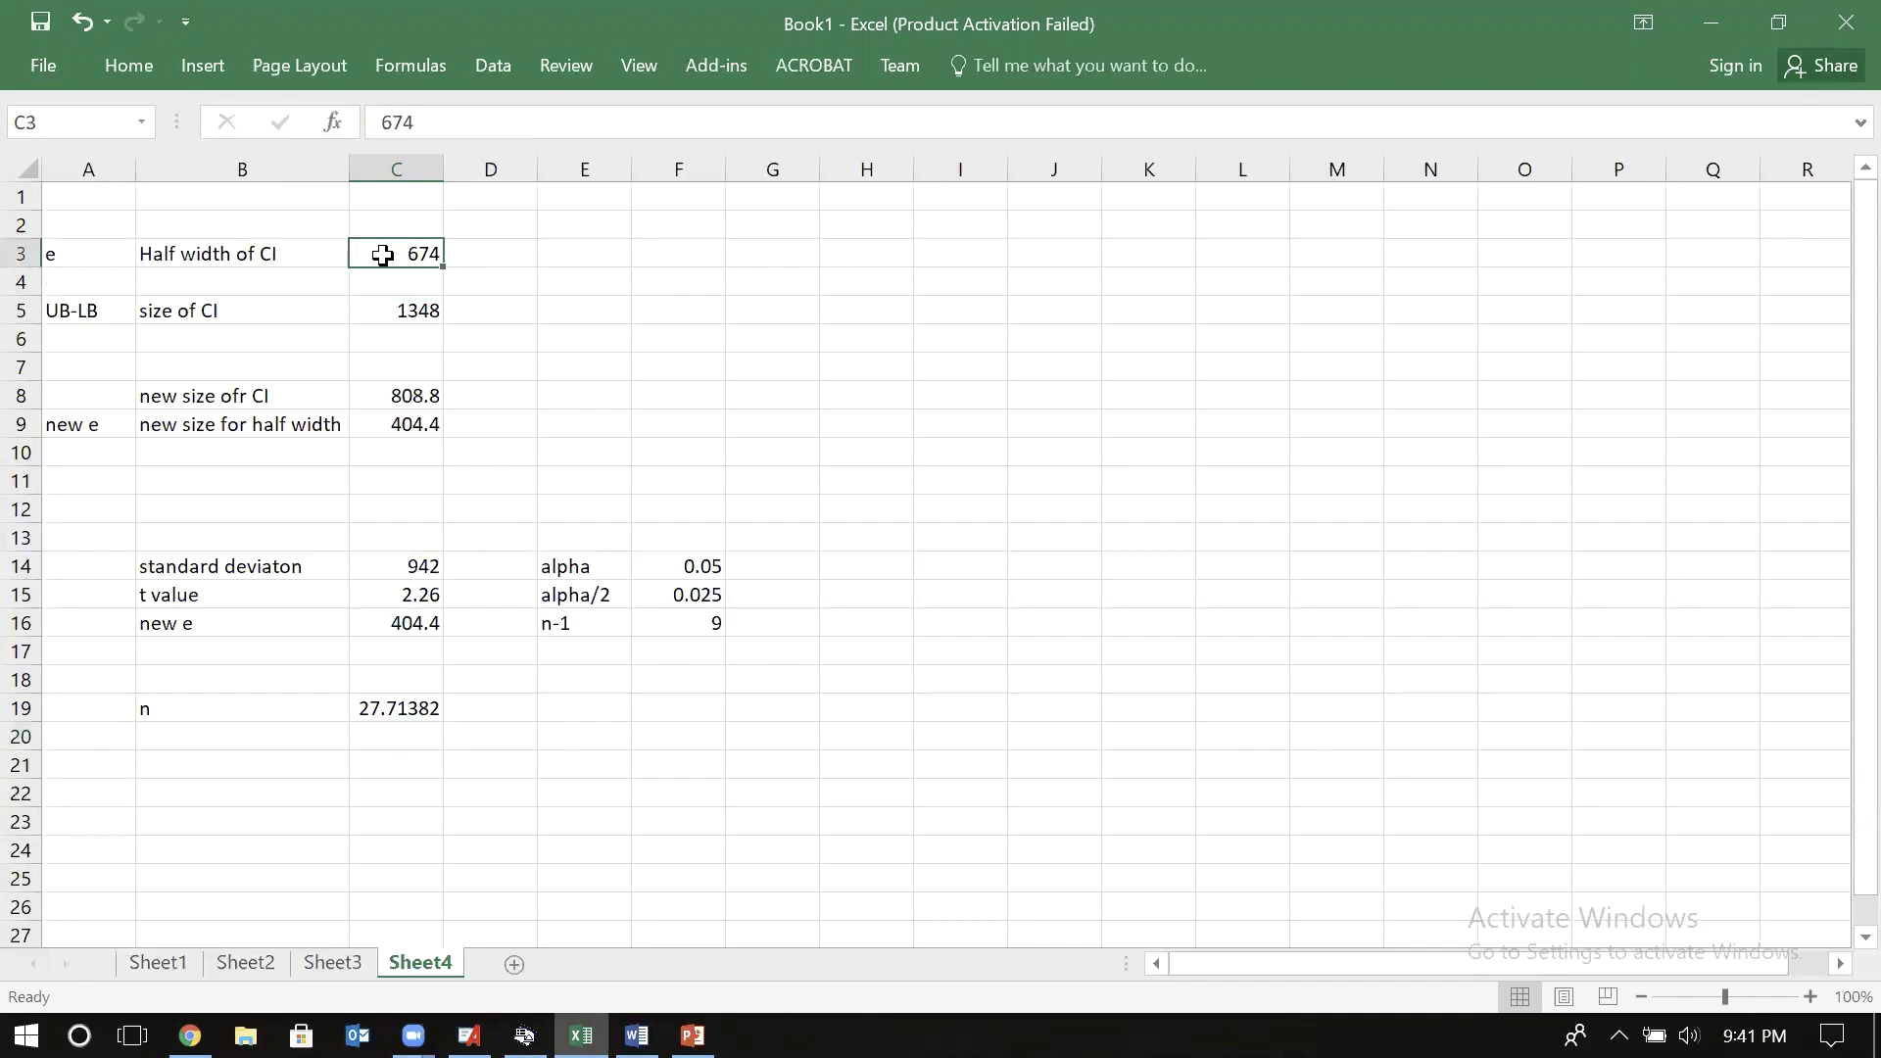
left_click(389, 314)
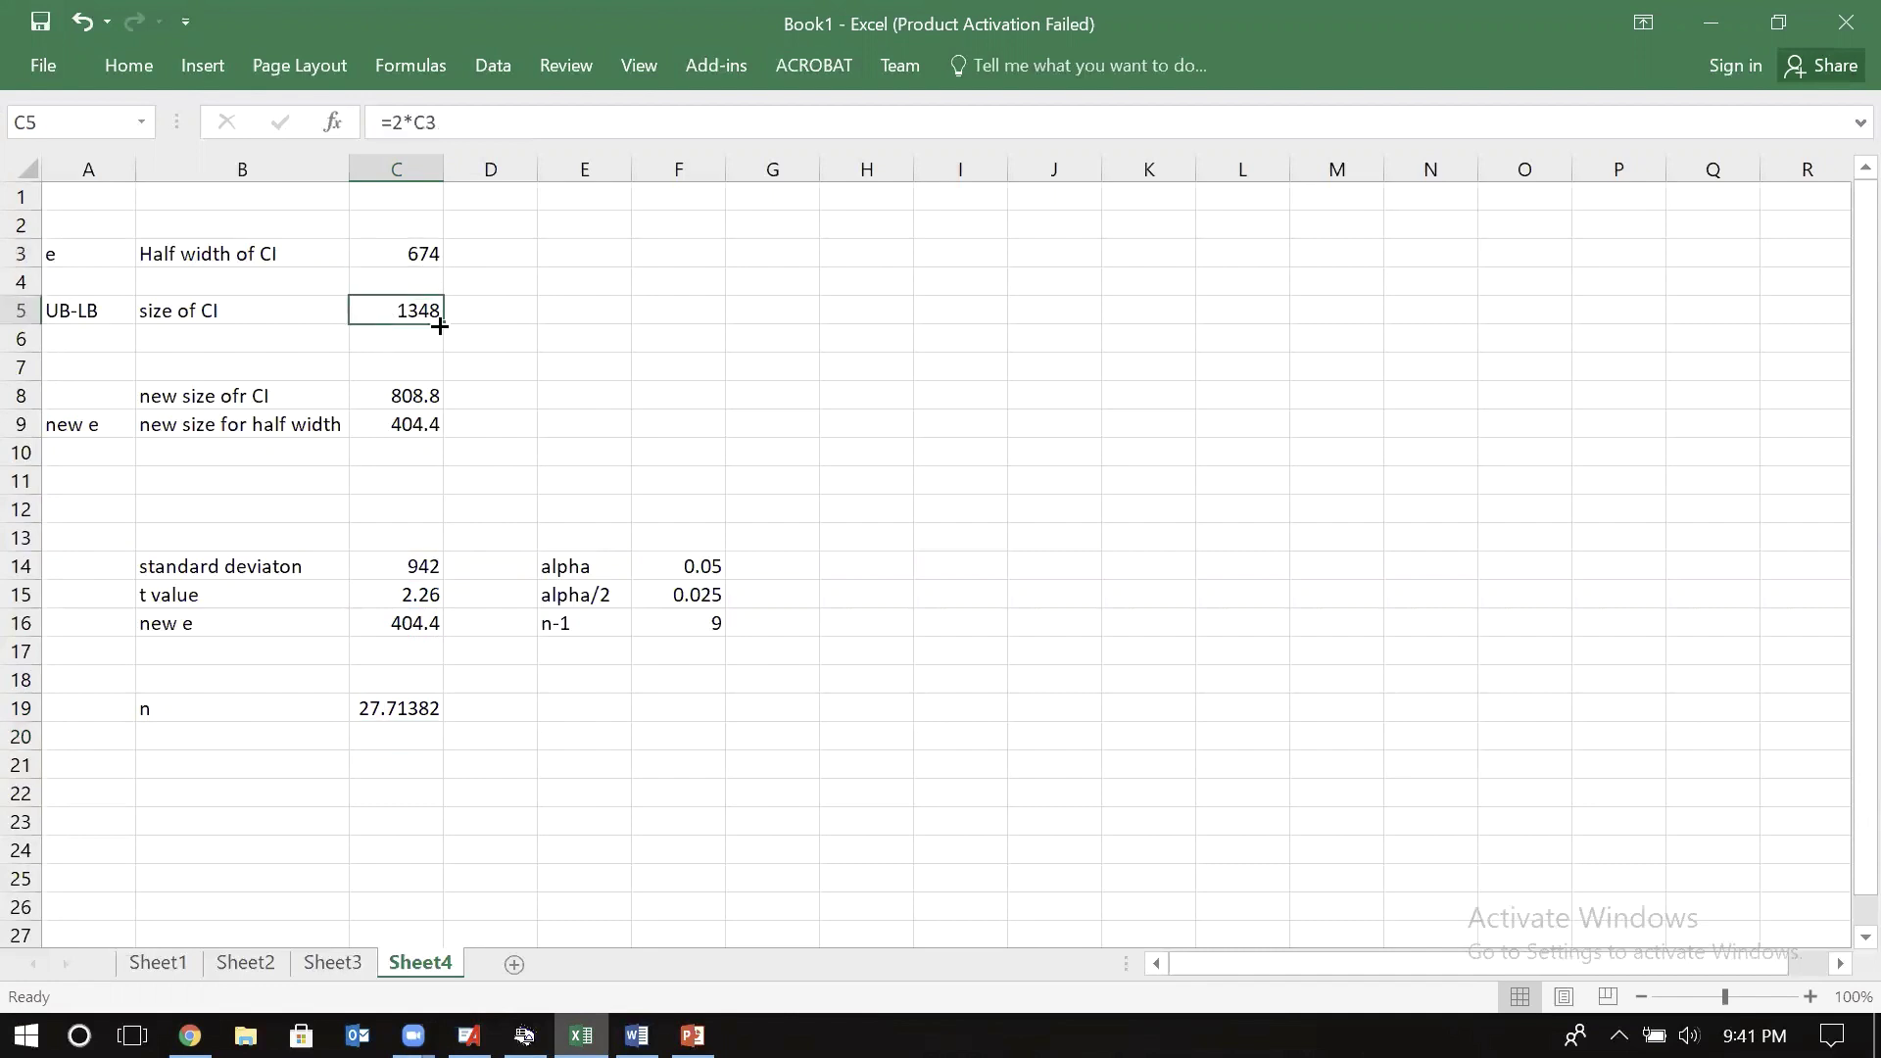
left_click(424, 402)
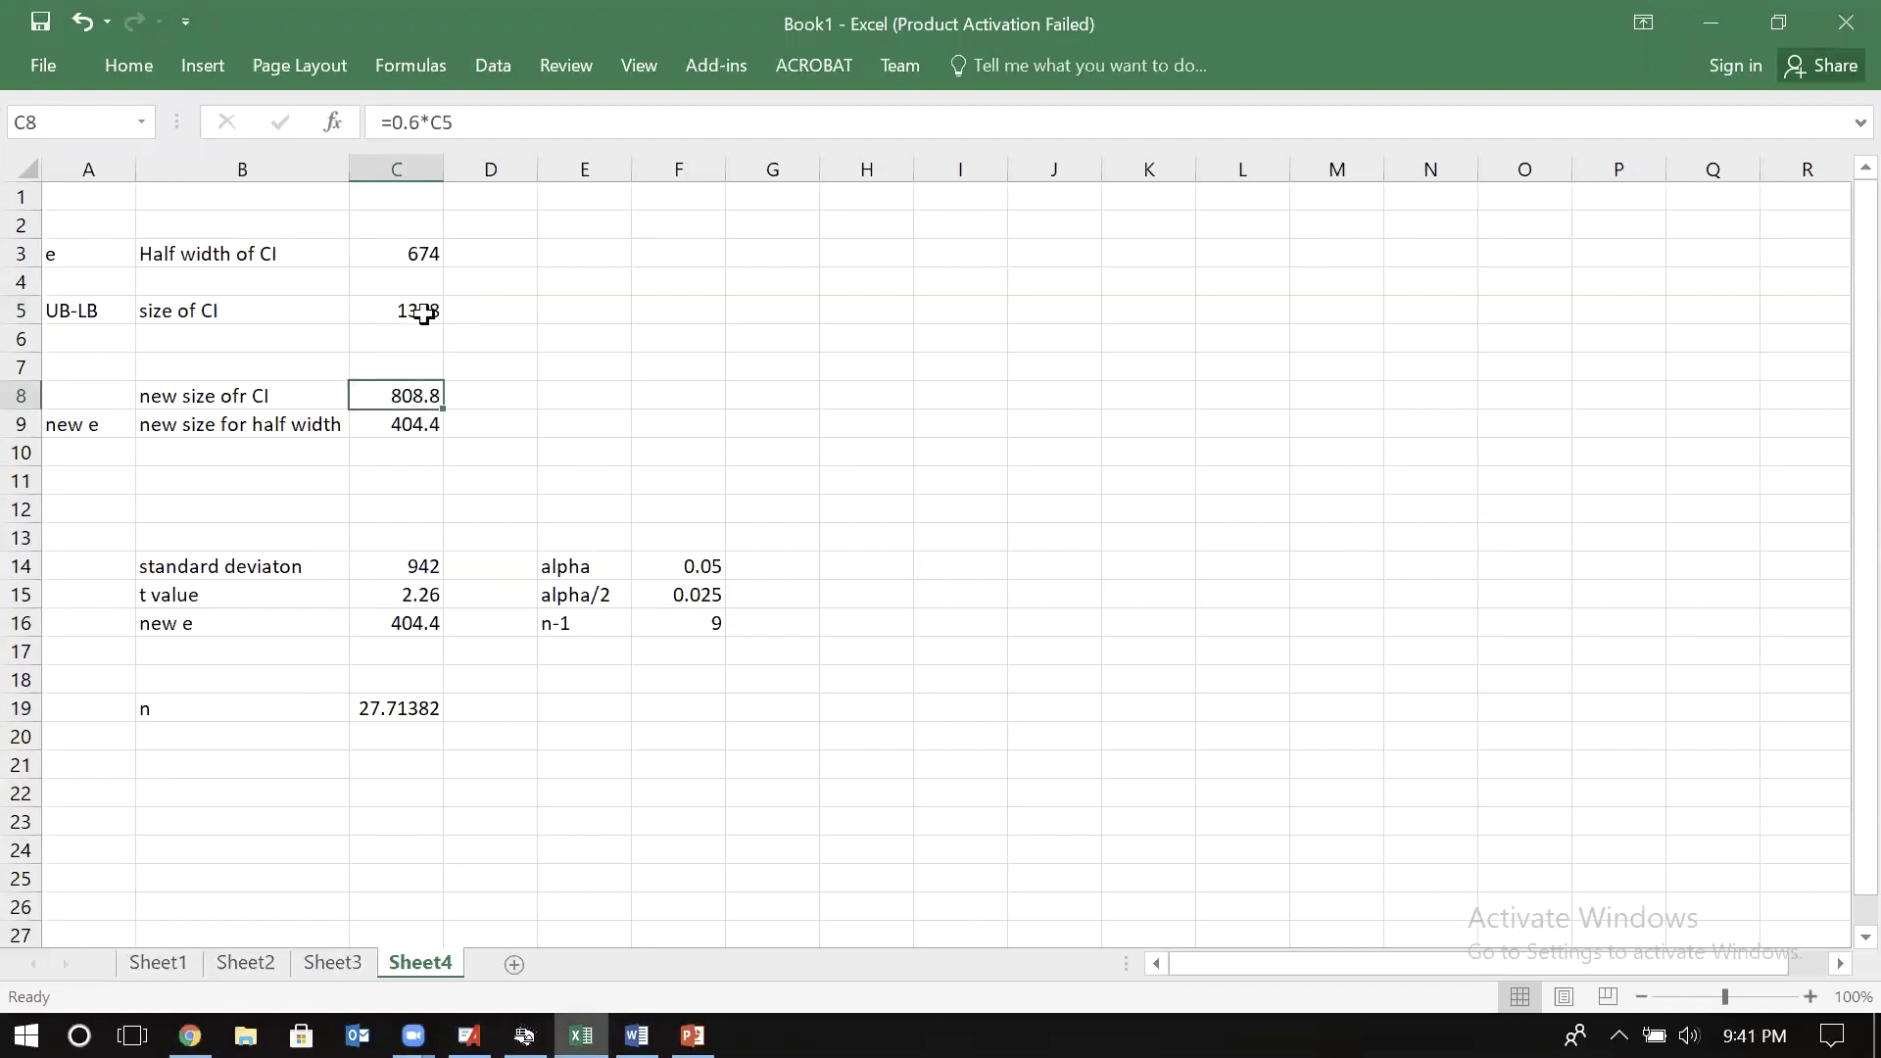
left_click(392, 258)
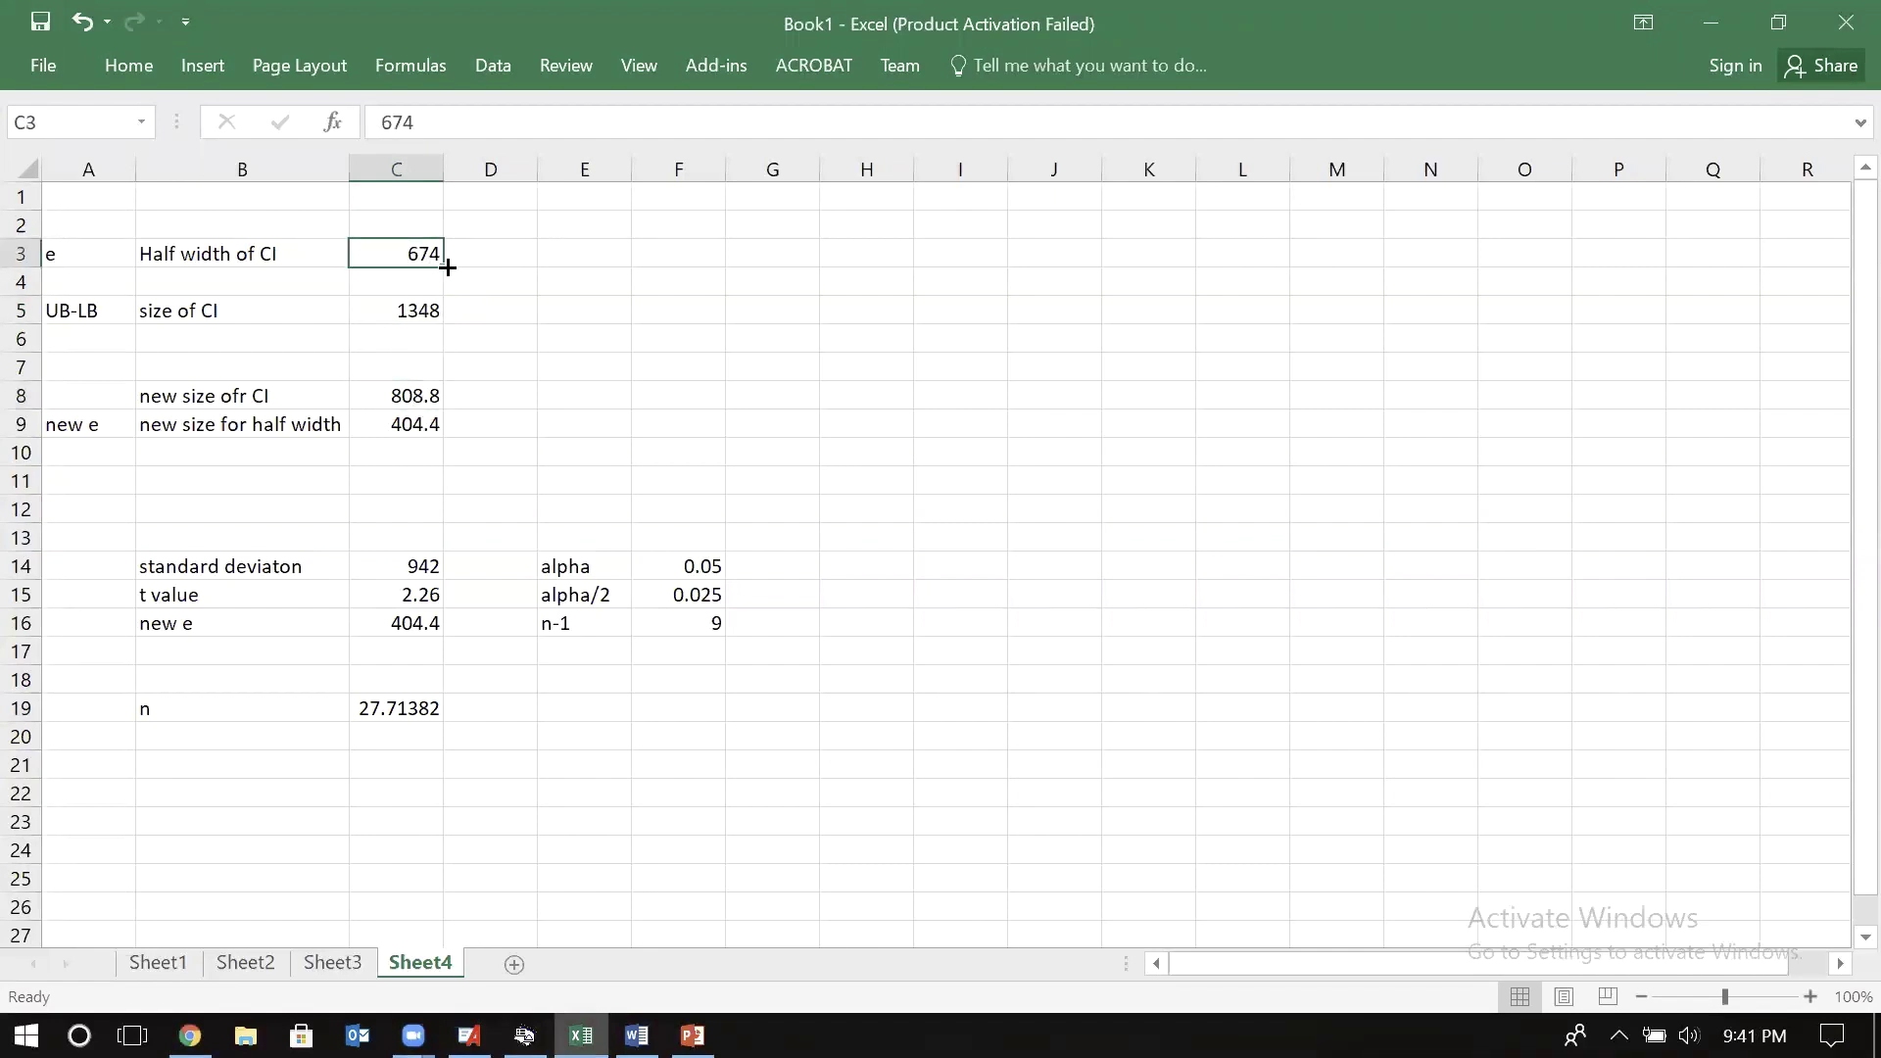
left_click(400, 426)
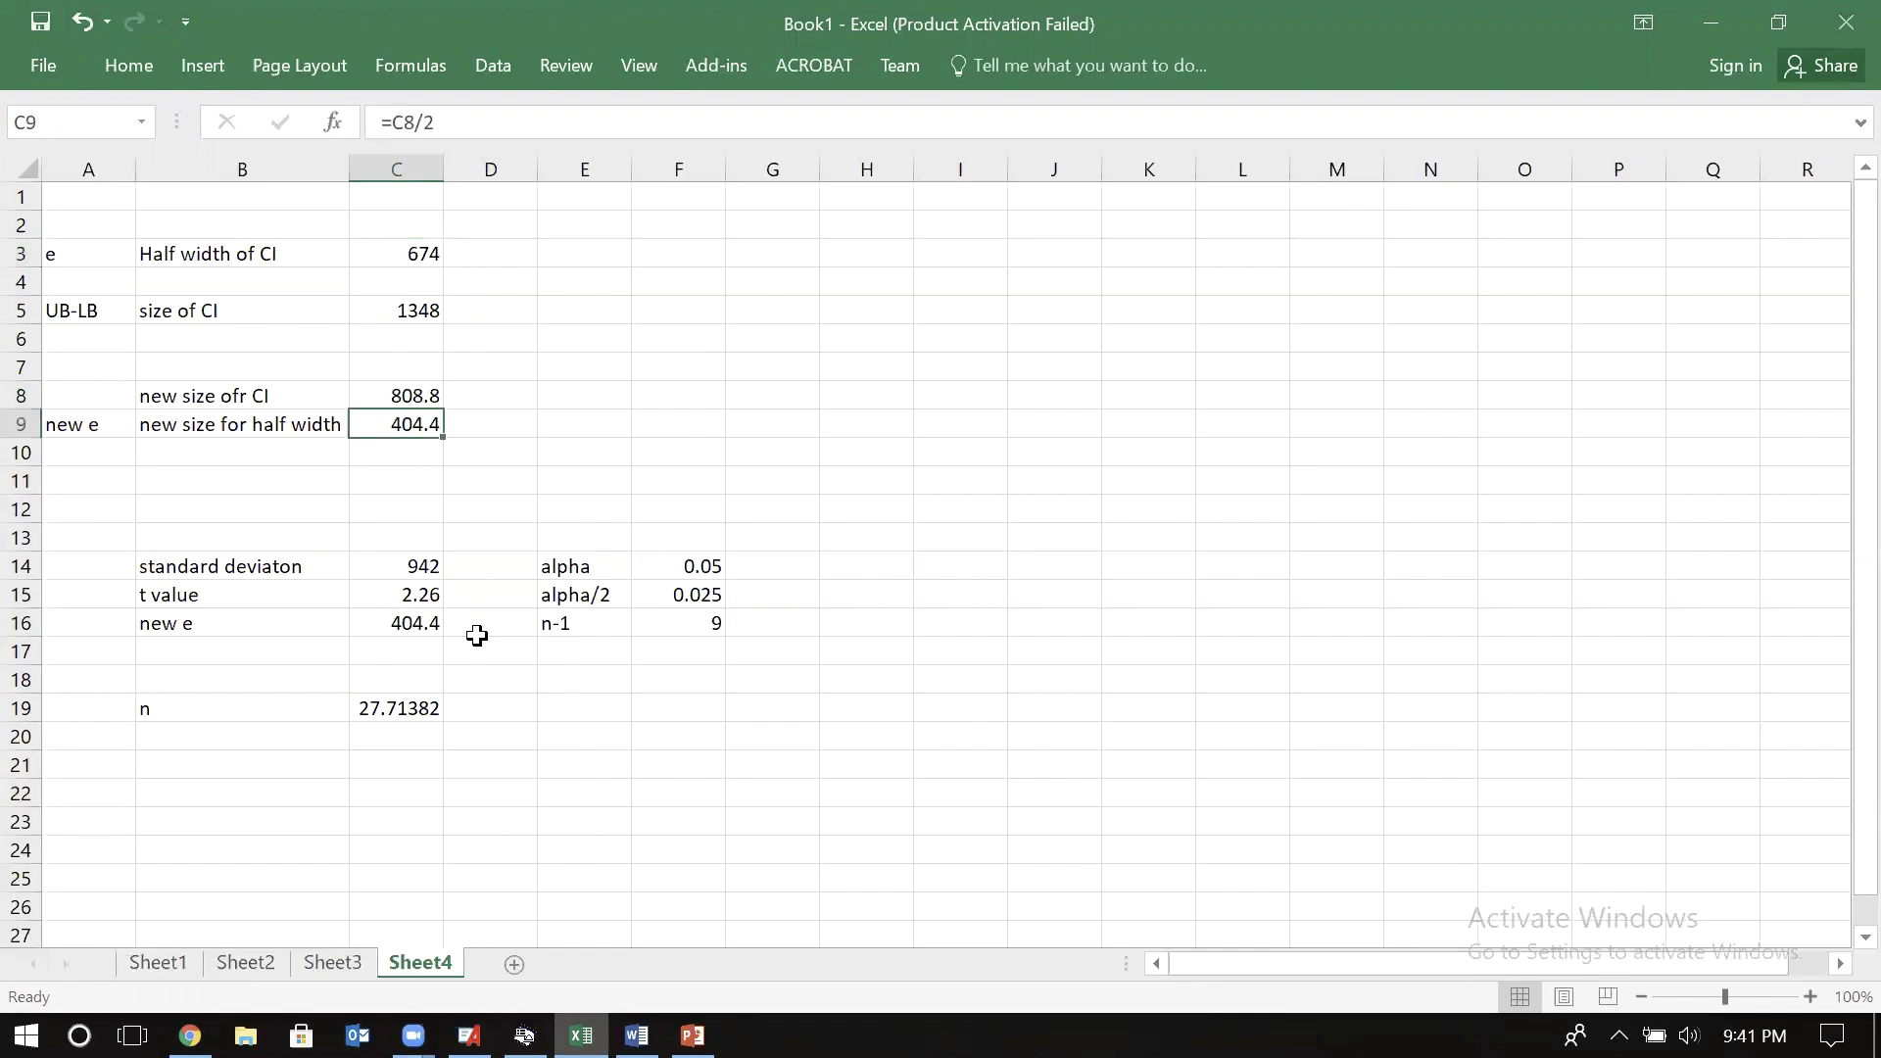
- Switch to Arena and change the Total Cost statistic's output file to NEWCITotalCost.dat
left_click(469, 1036)
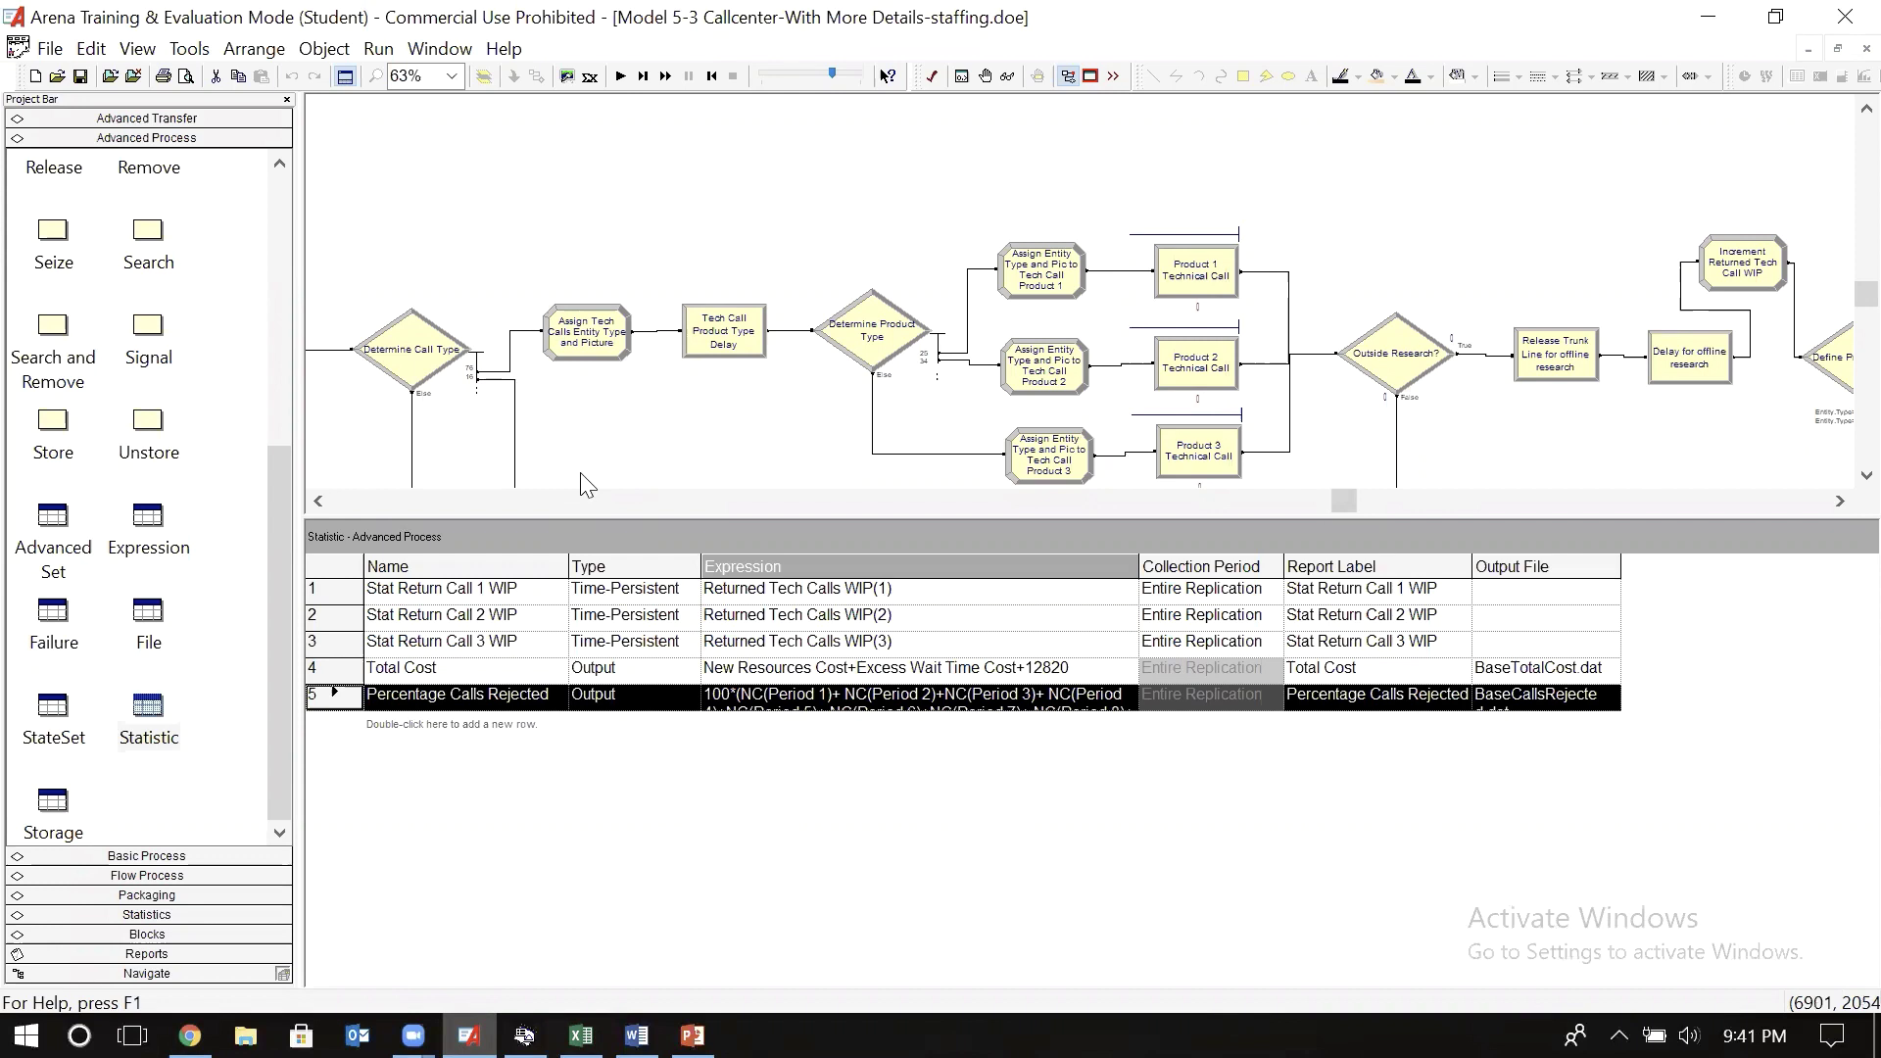
left_click(143, 710)
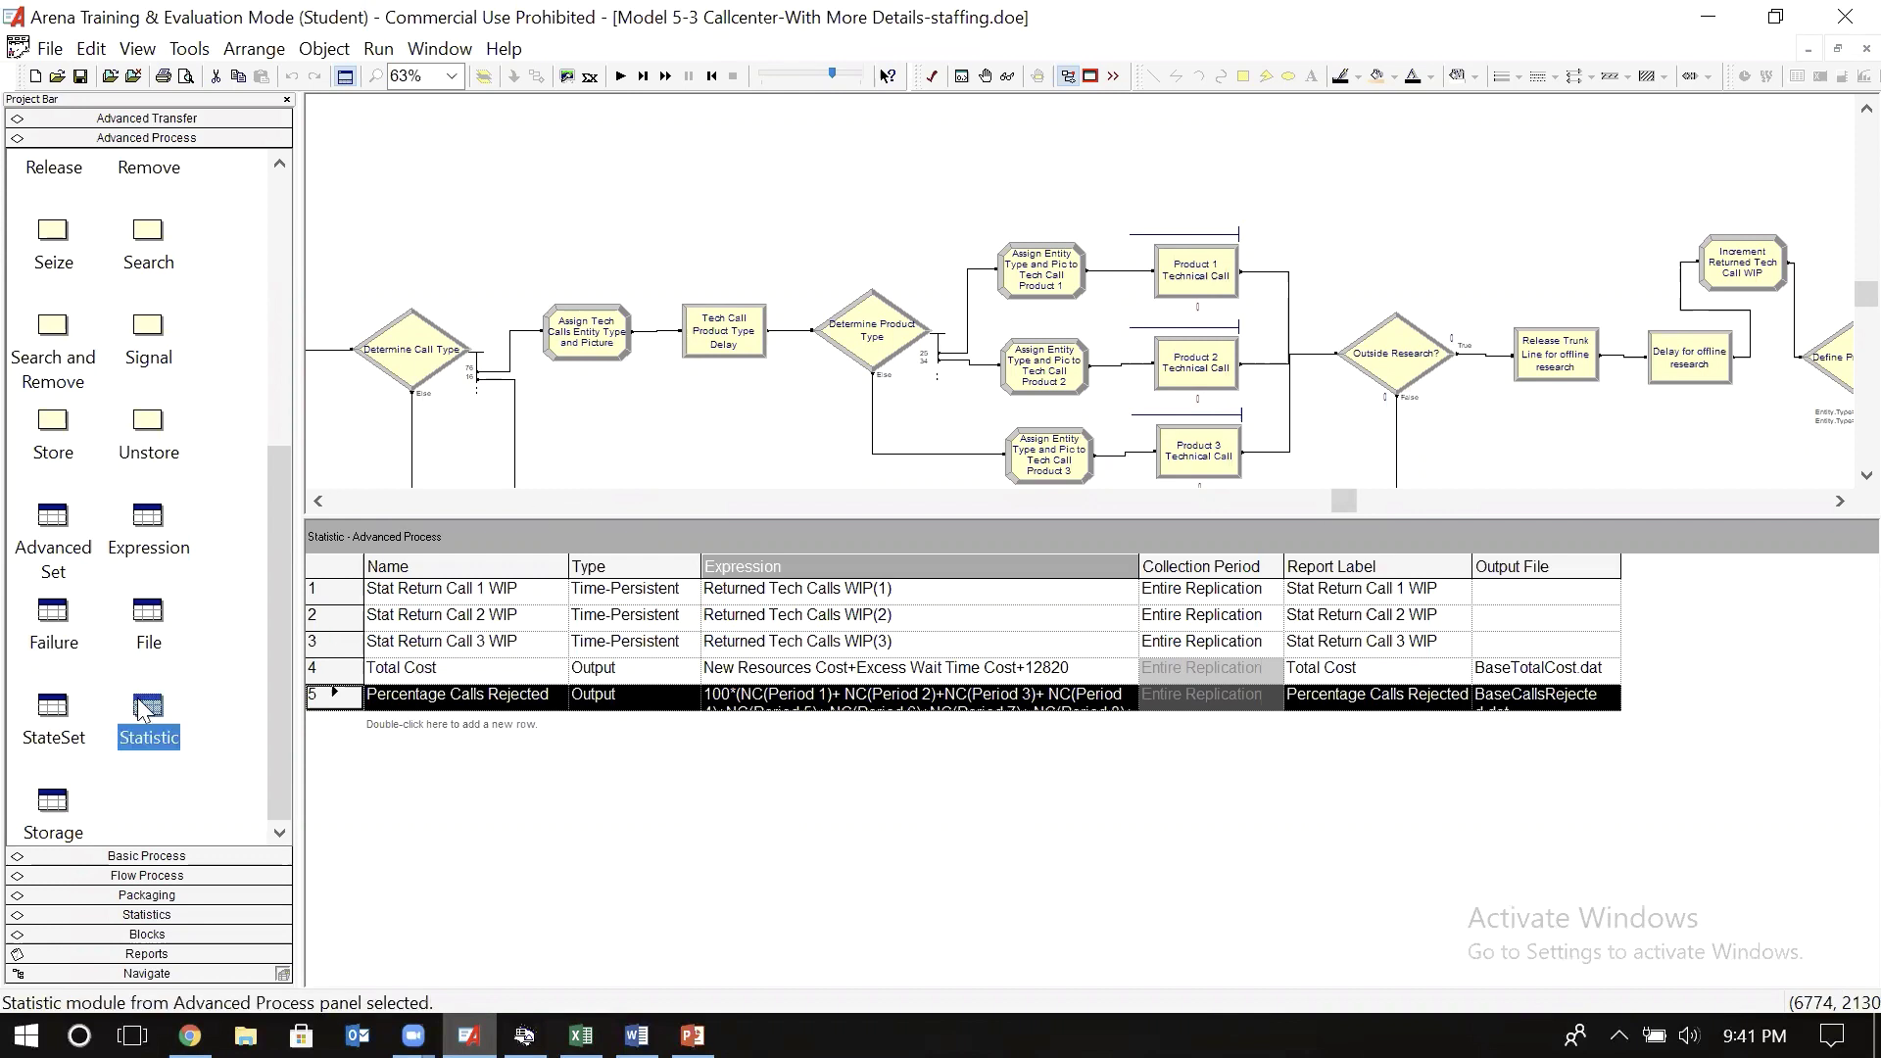
left_click(339, 671)
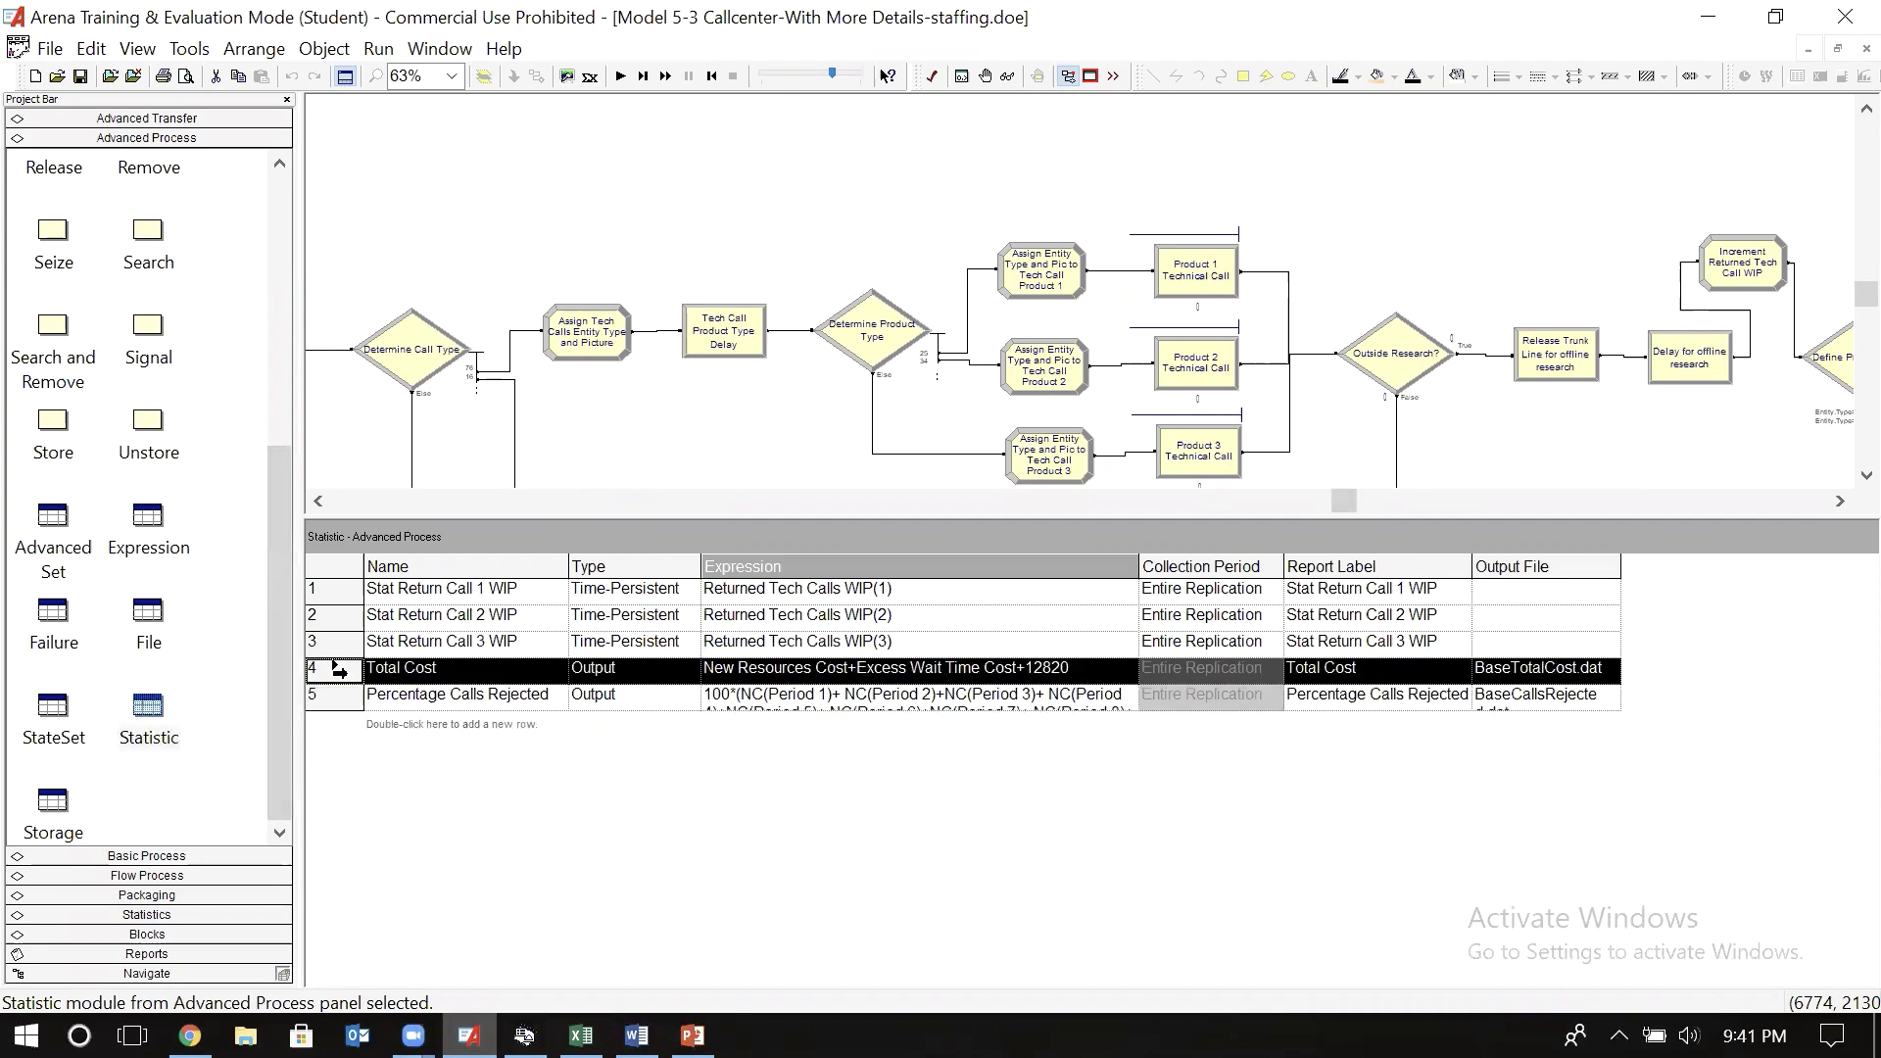
double_click(339, 671)
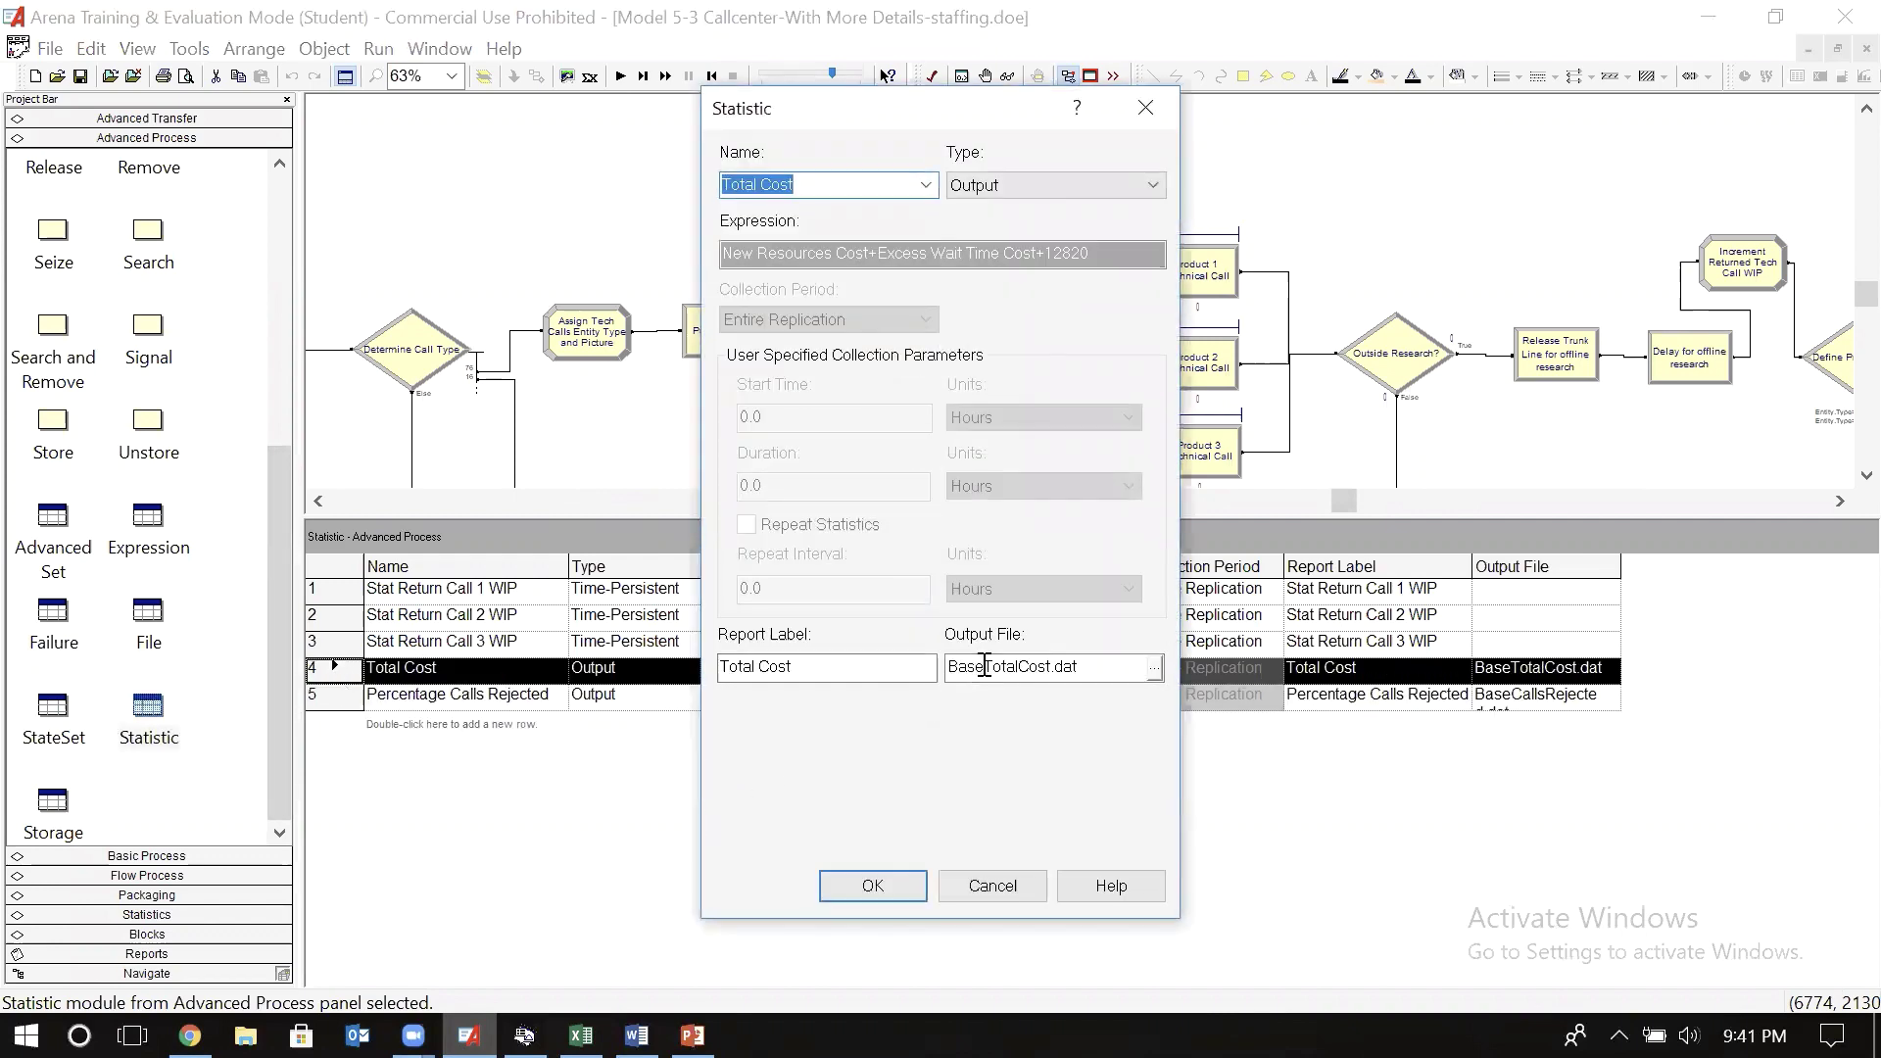
left_click(984, 667)
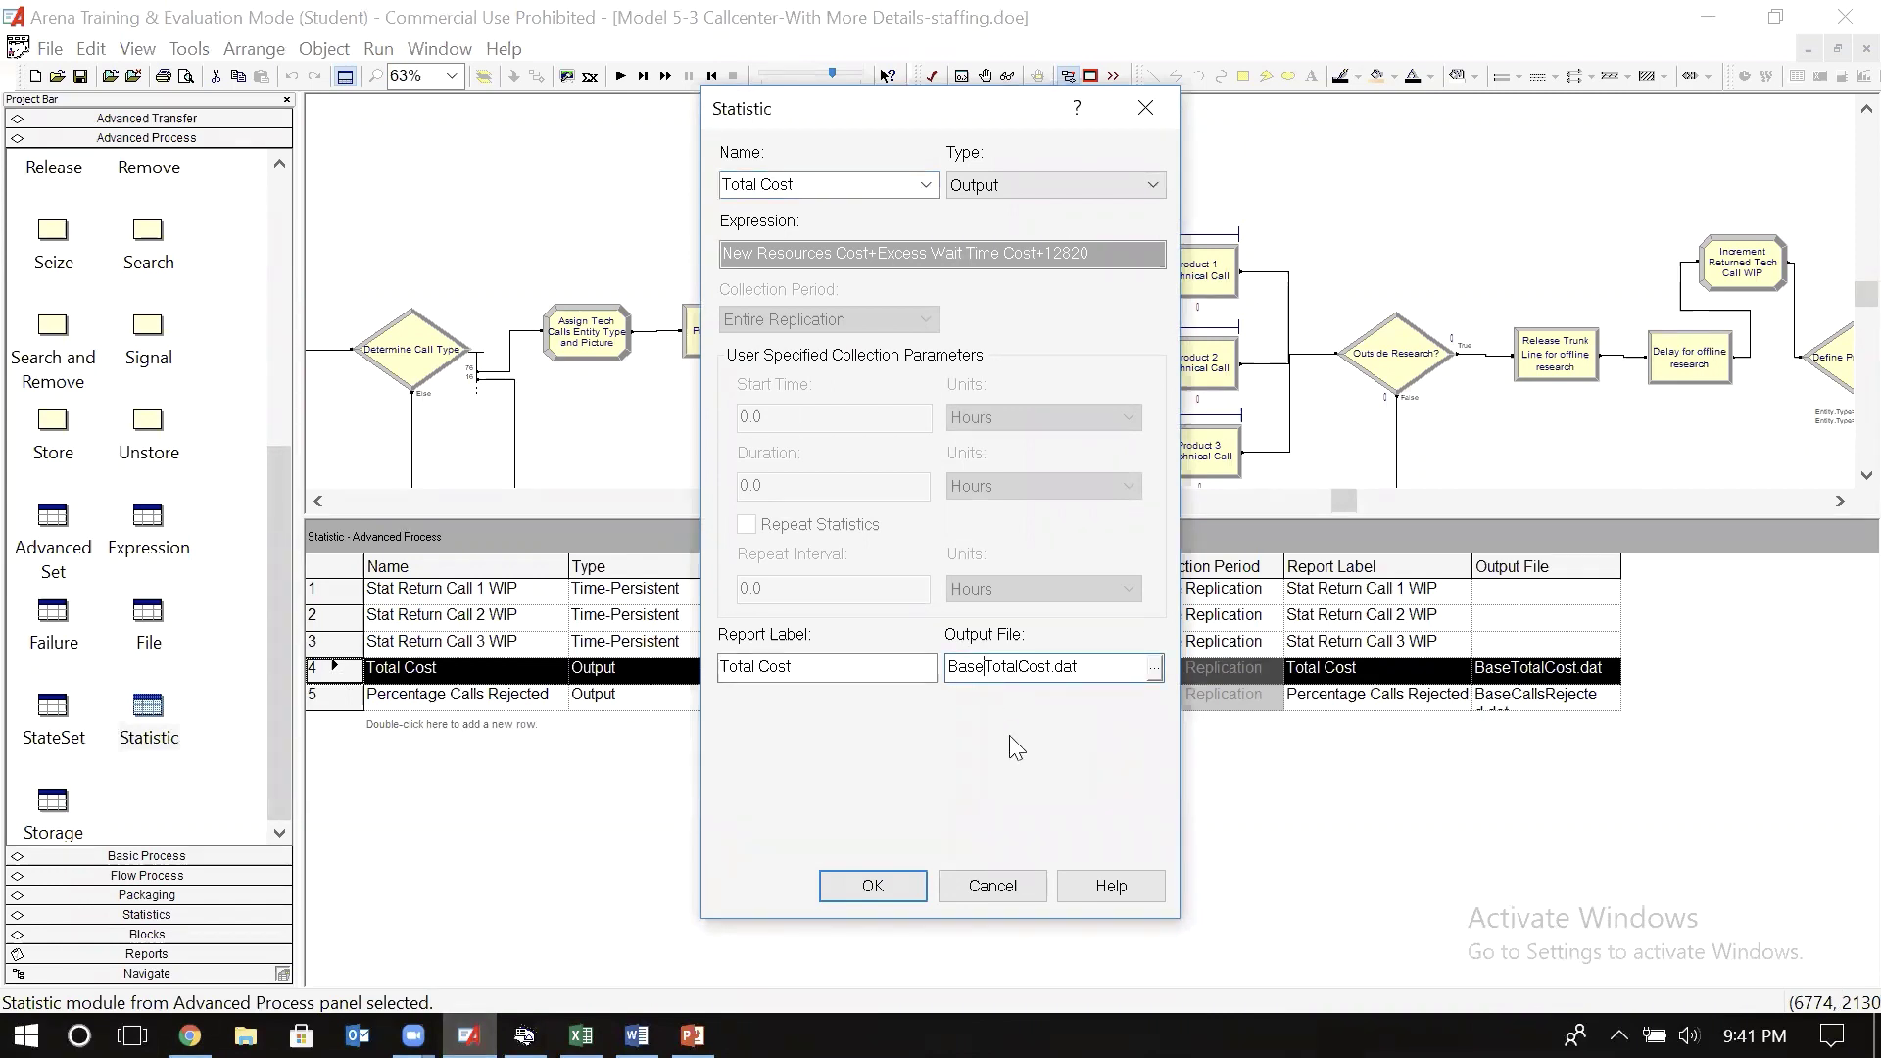
key("BackSpace")
key("BackSpace")
key("BackSpace")
key("BackSpace")
type("NEWCI")
left_click(875, 887)
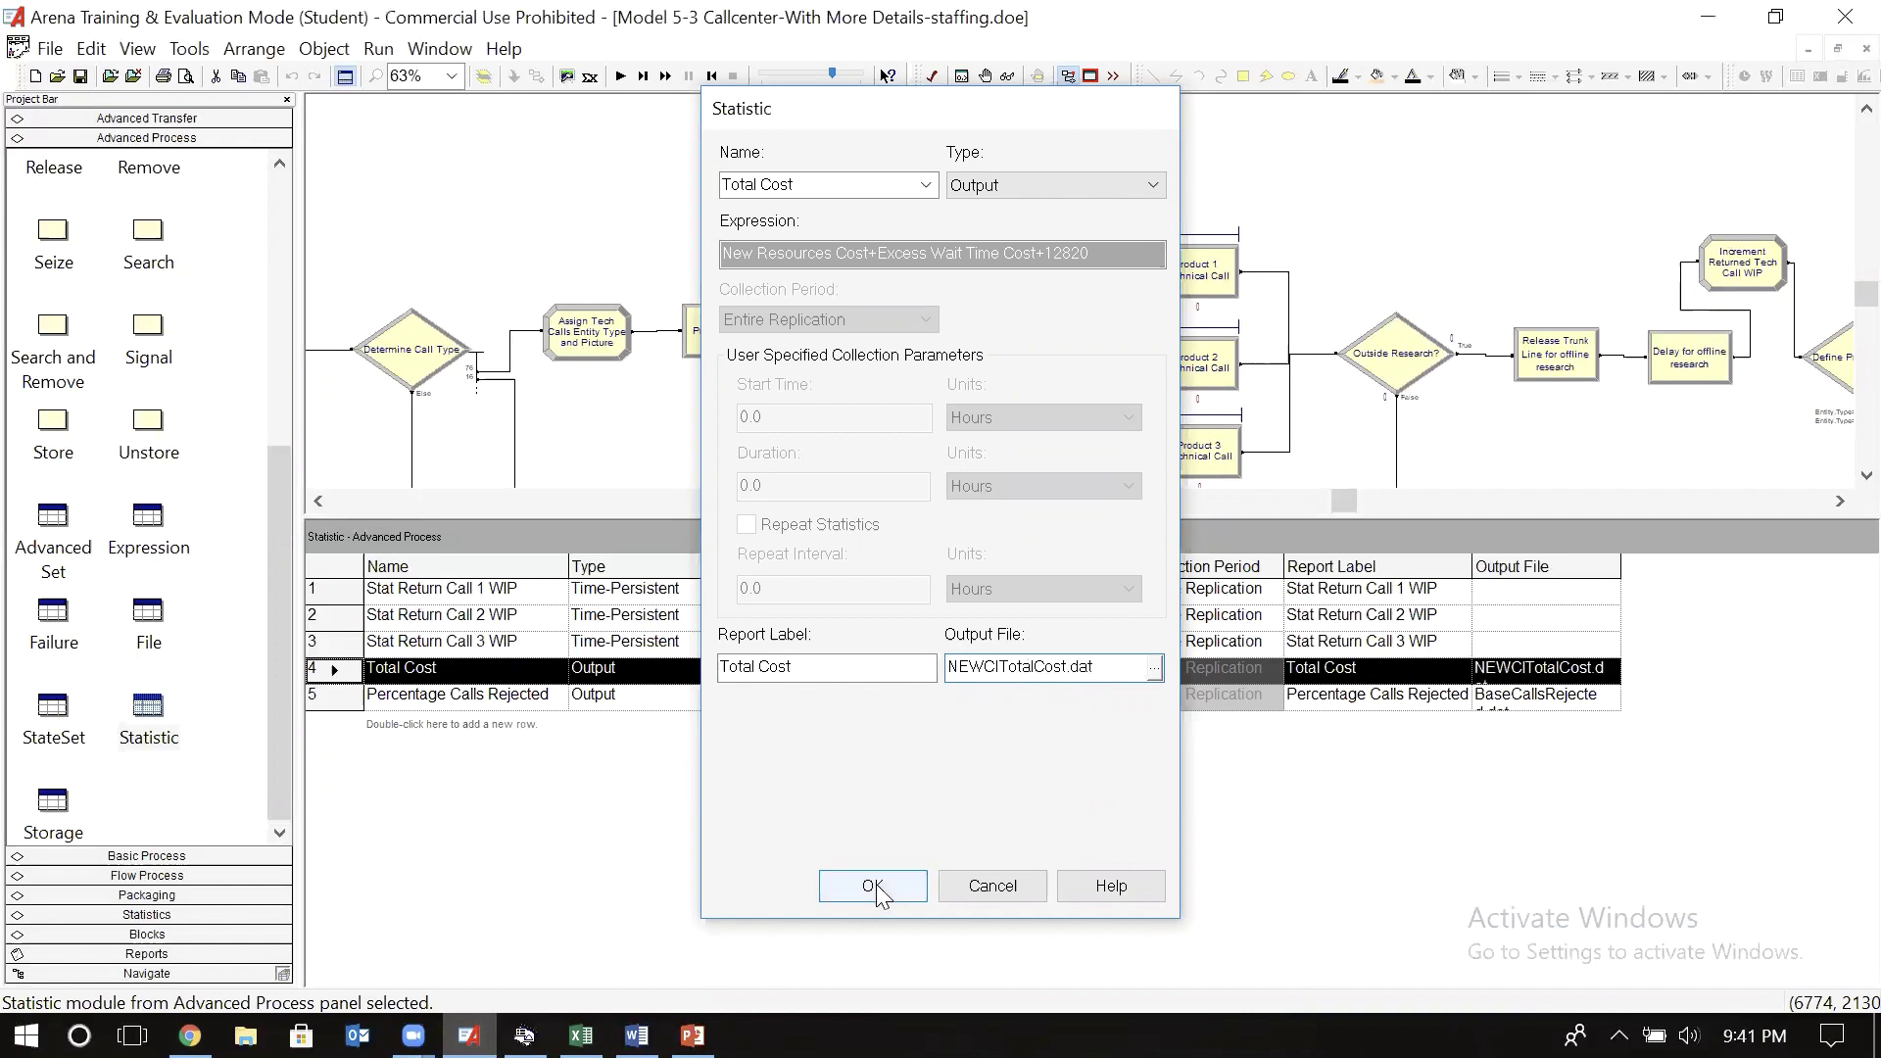
- Change the Percentage Calls Rejected statistic's output file to NEWCICallsRejected.dat
double_click(341, 693)
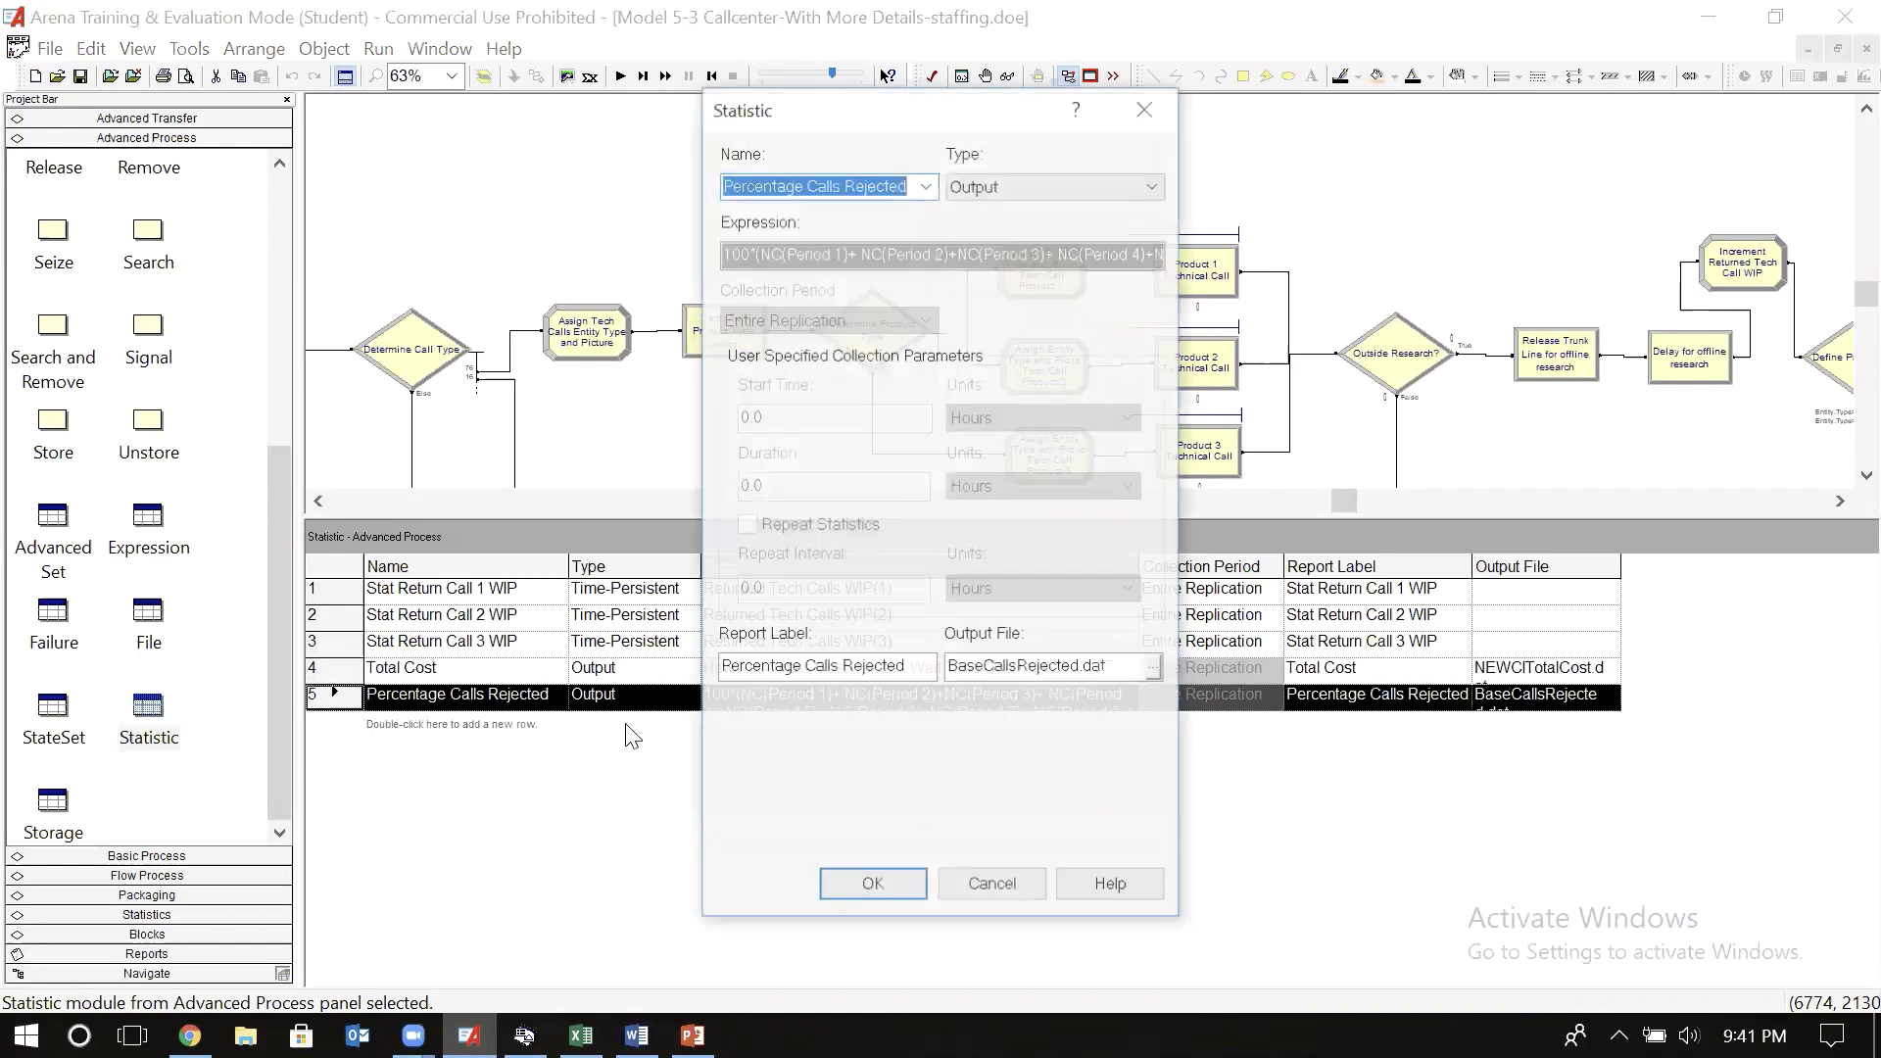
left_click(980, 658)
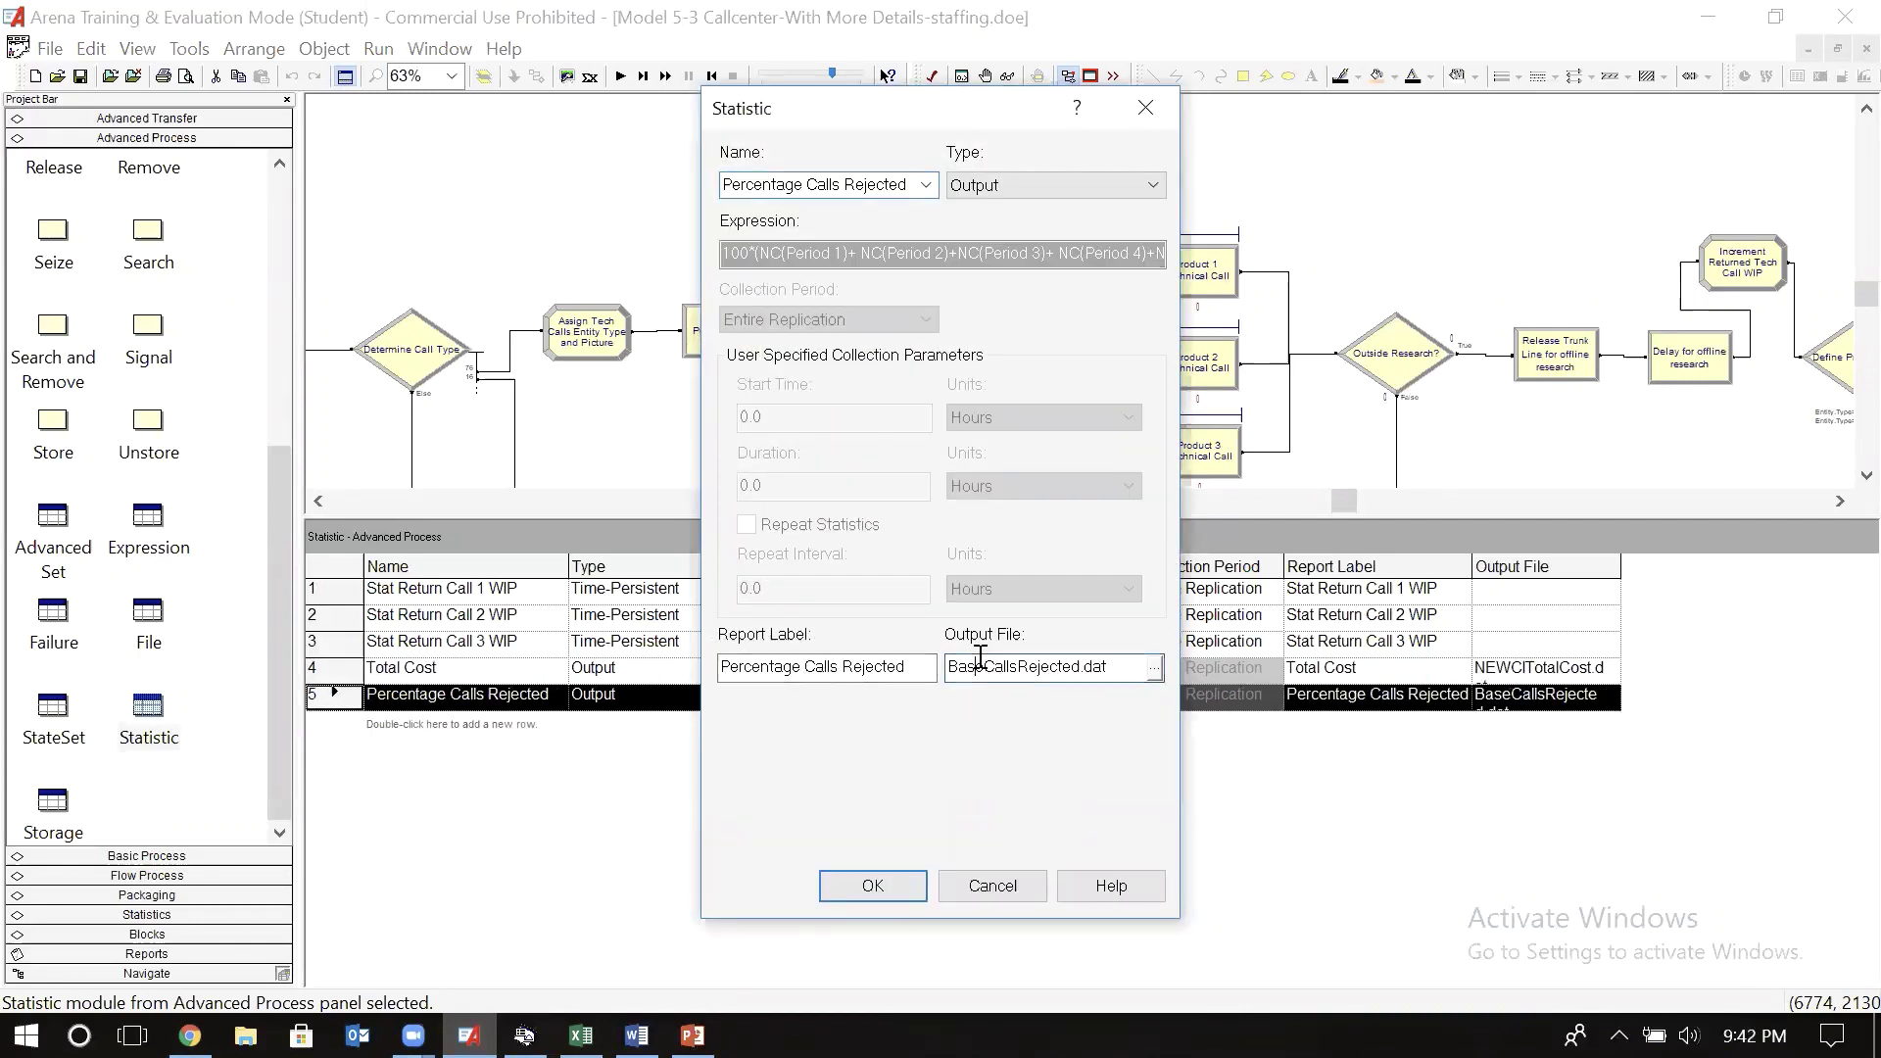
key("BackSpace")
key("BackSpace")
key("BackSpace")
key("BackSpace")
type("NEWCl")
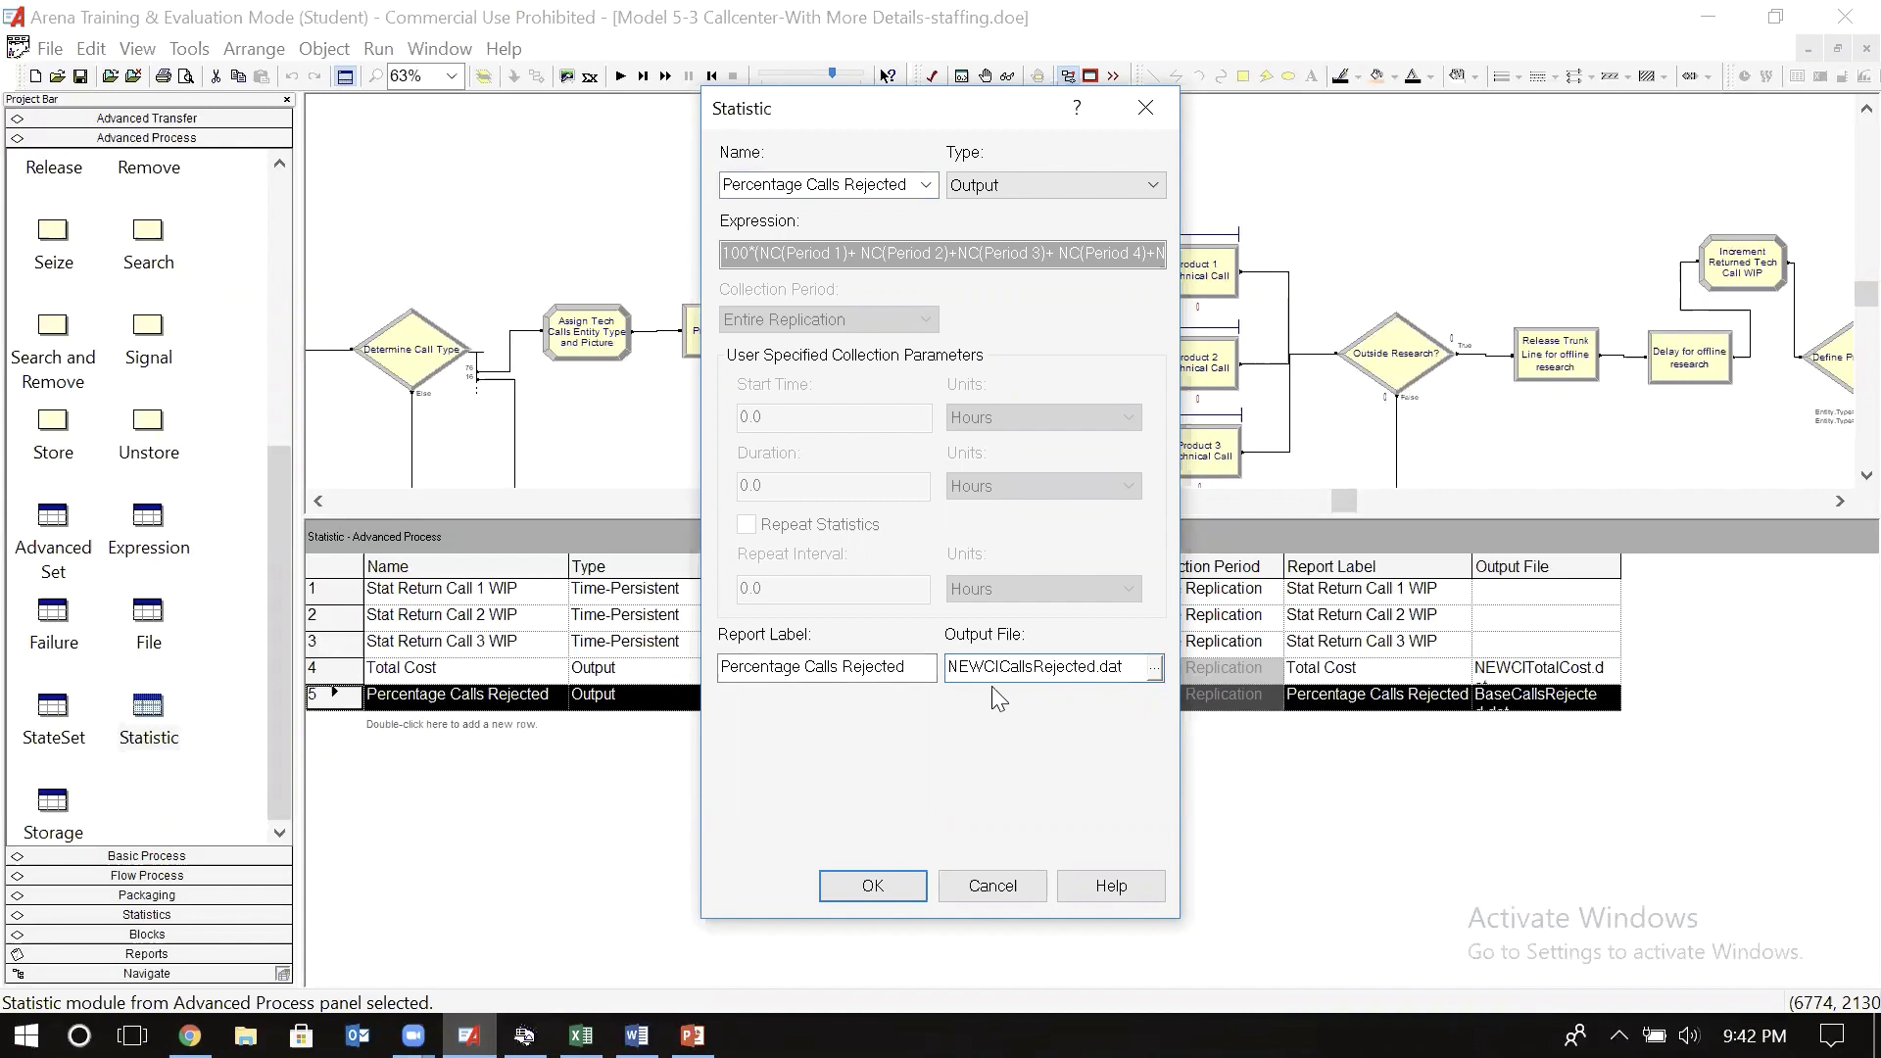
left_click(872, 888)
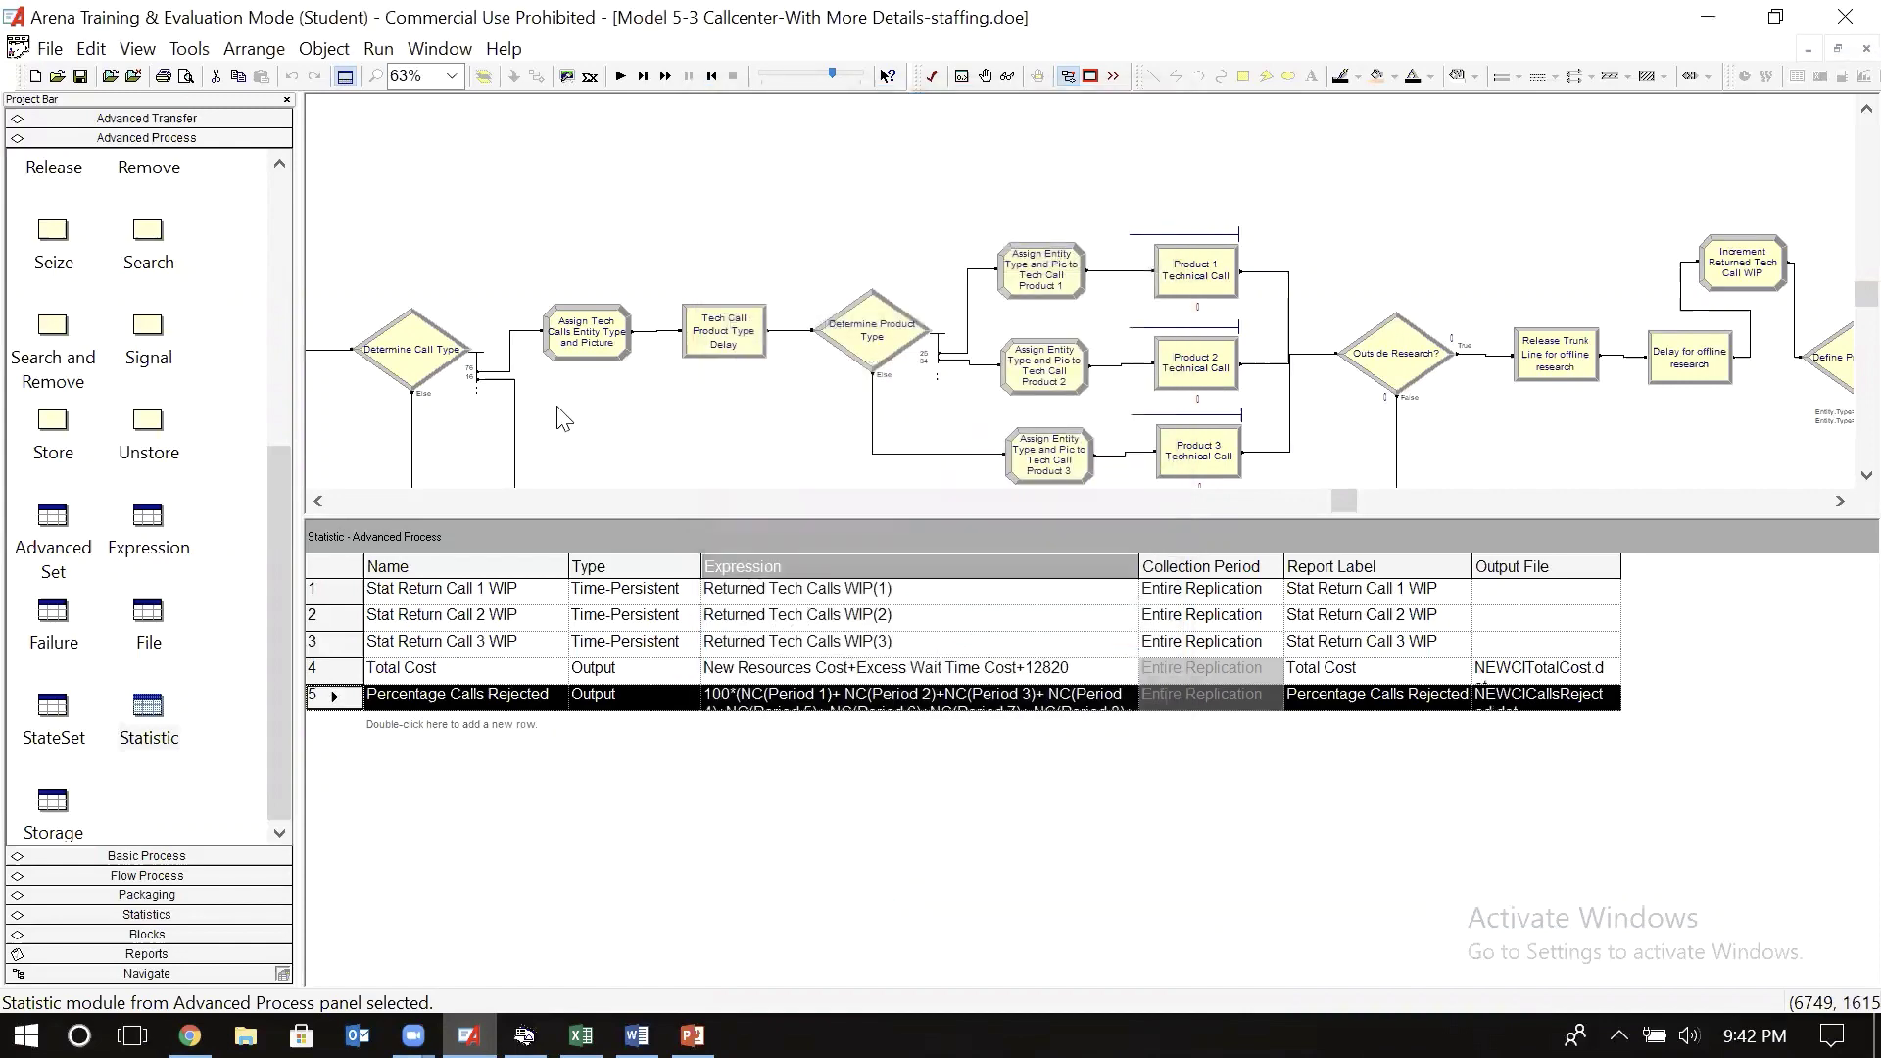
- Set the number of replications to 28 in the run setup
left_click(373, 53)
left_click(423, 80)
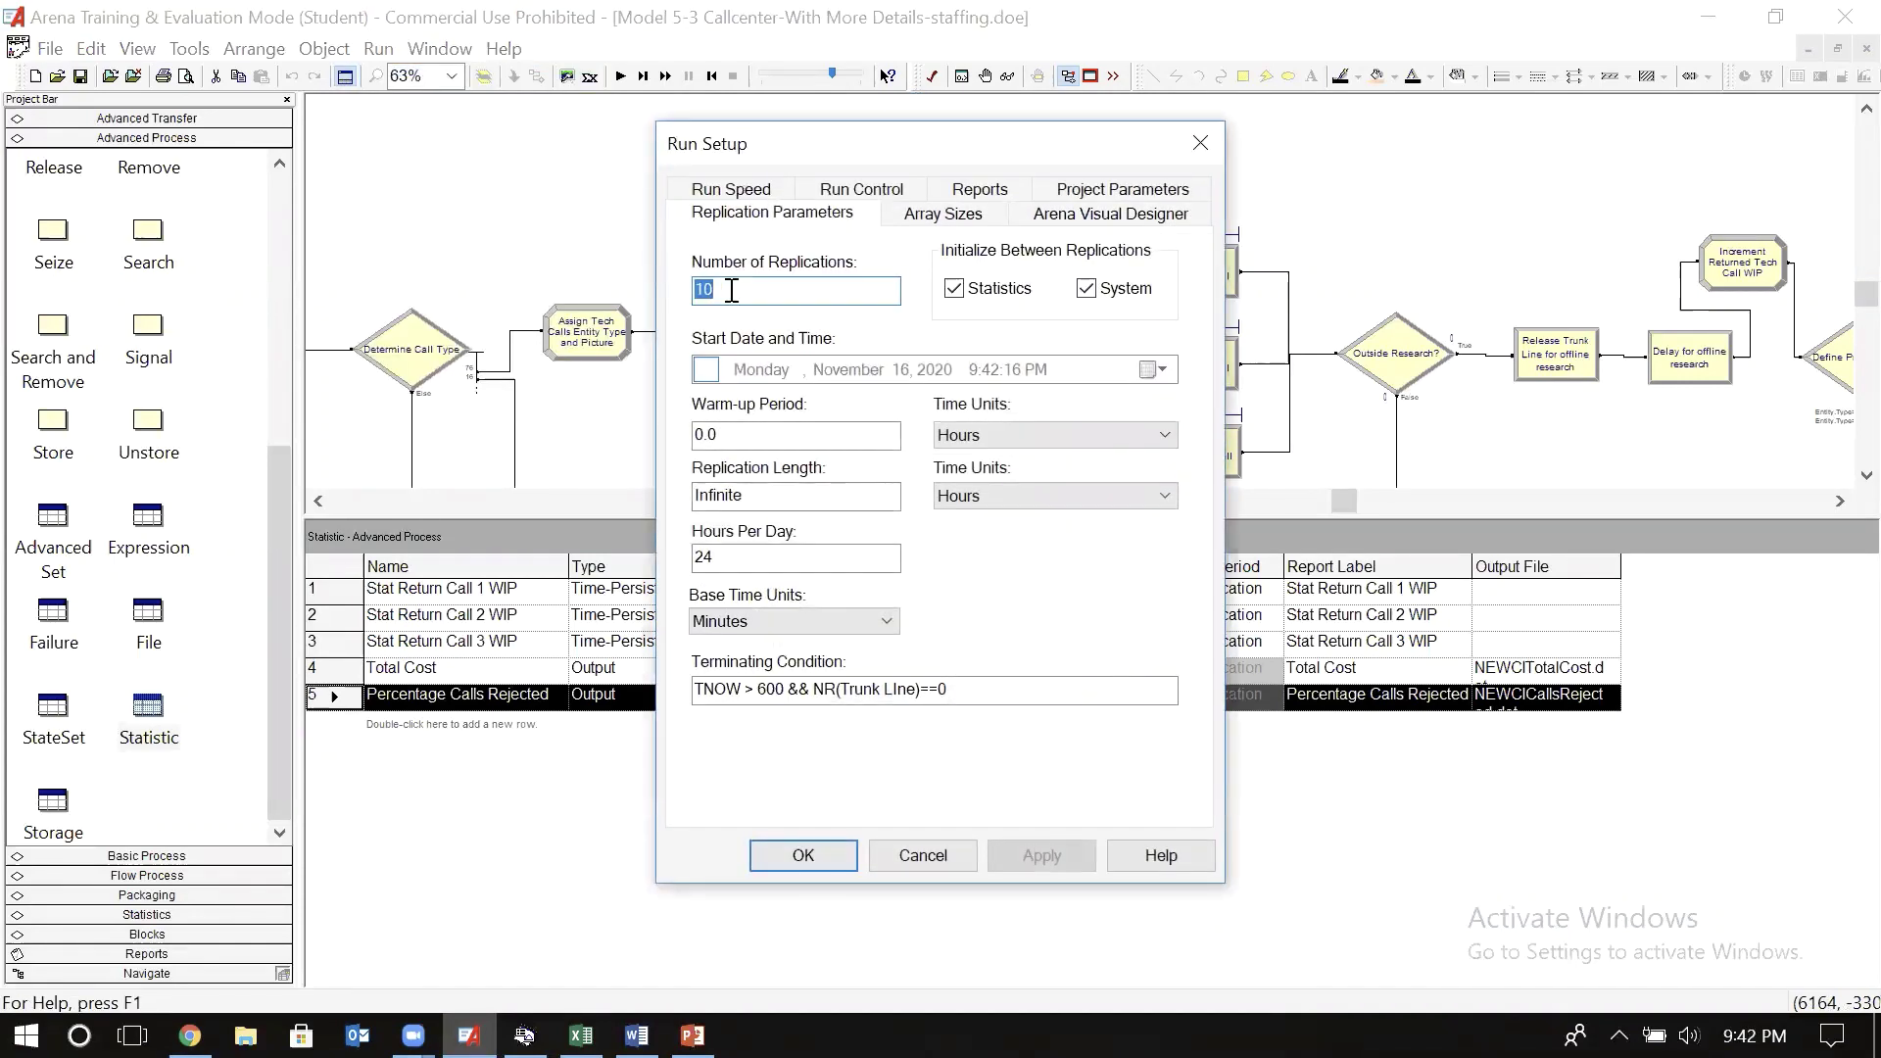
type("28")
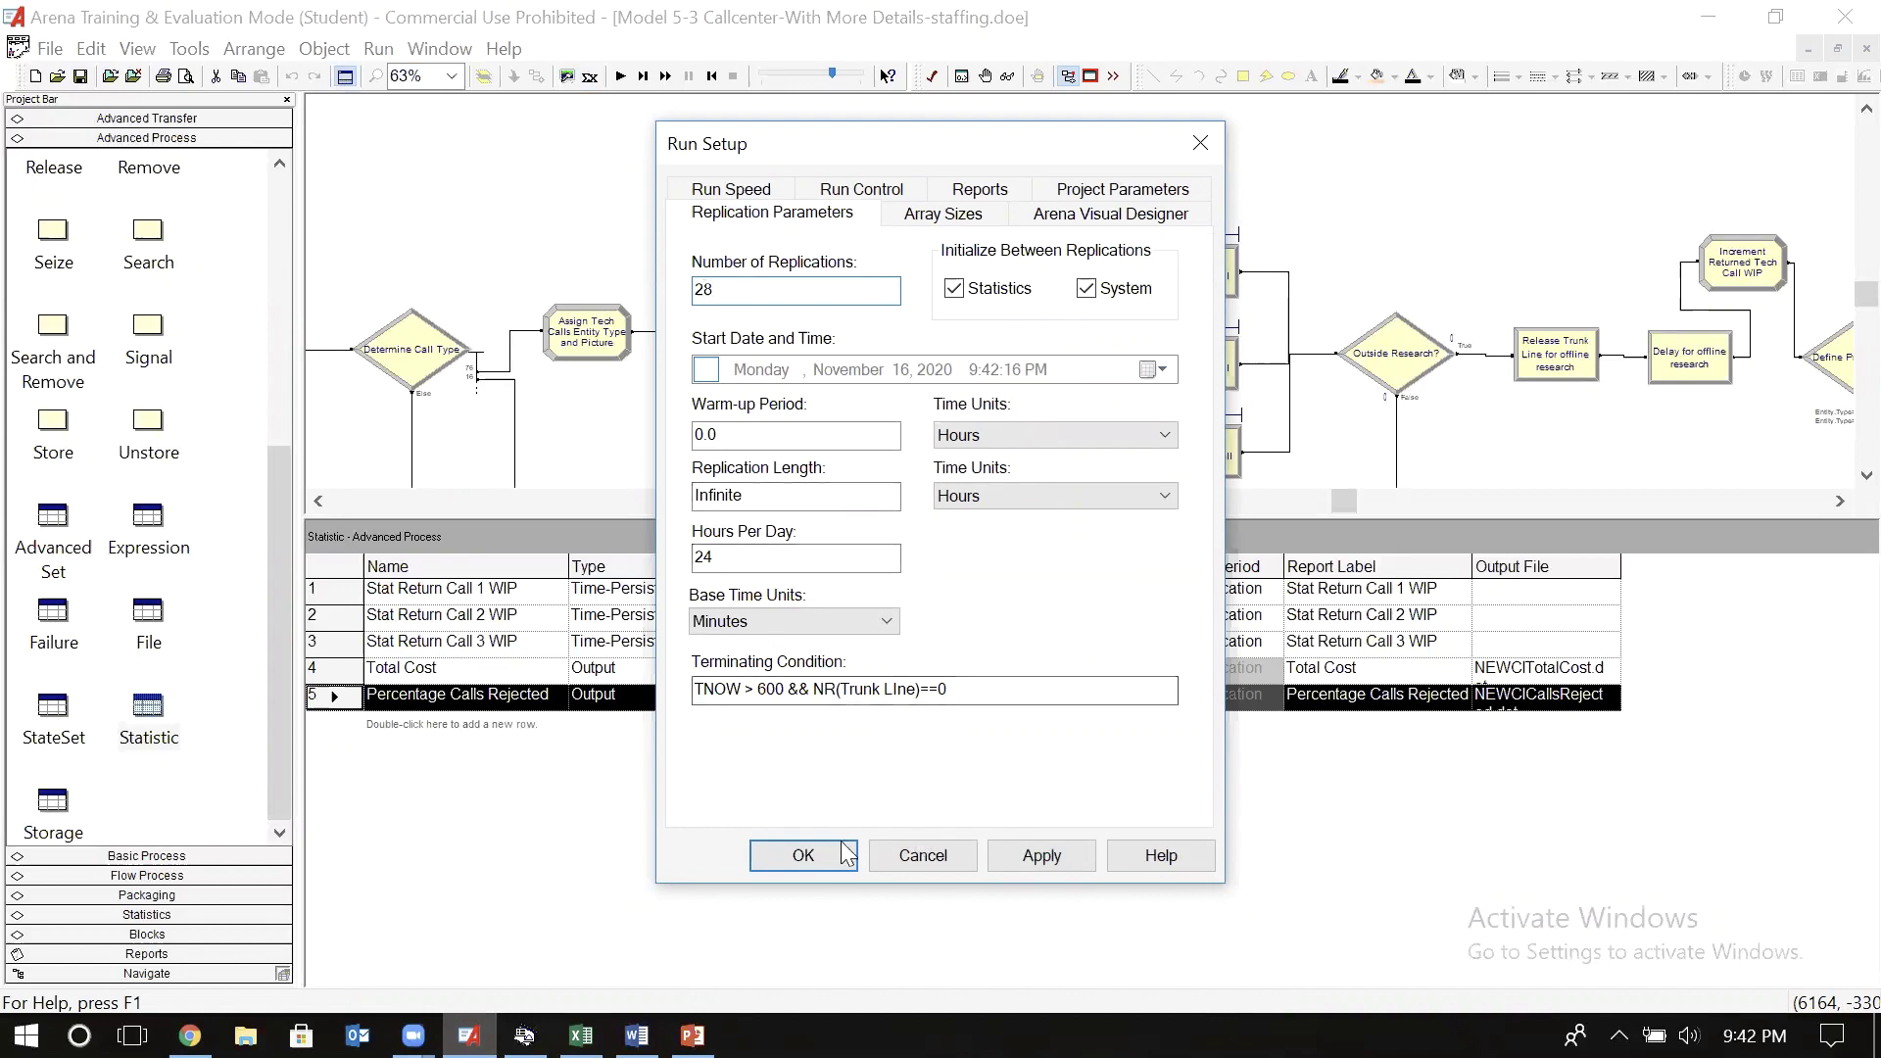
left_click(804, 855)
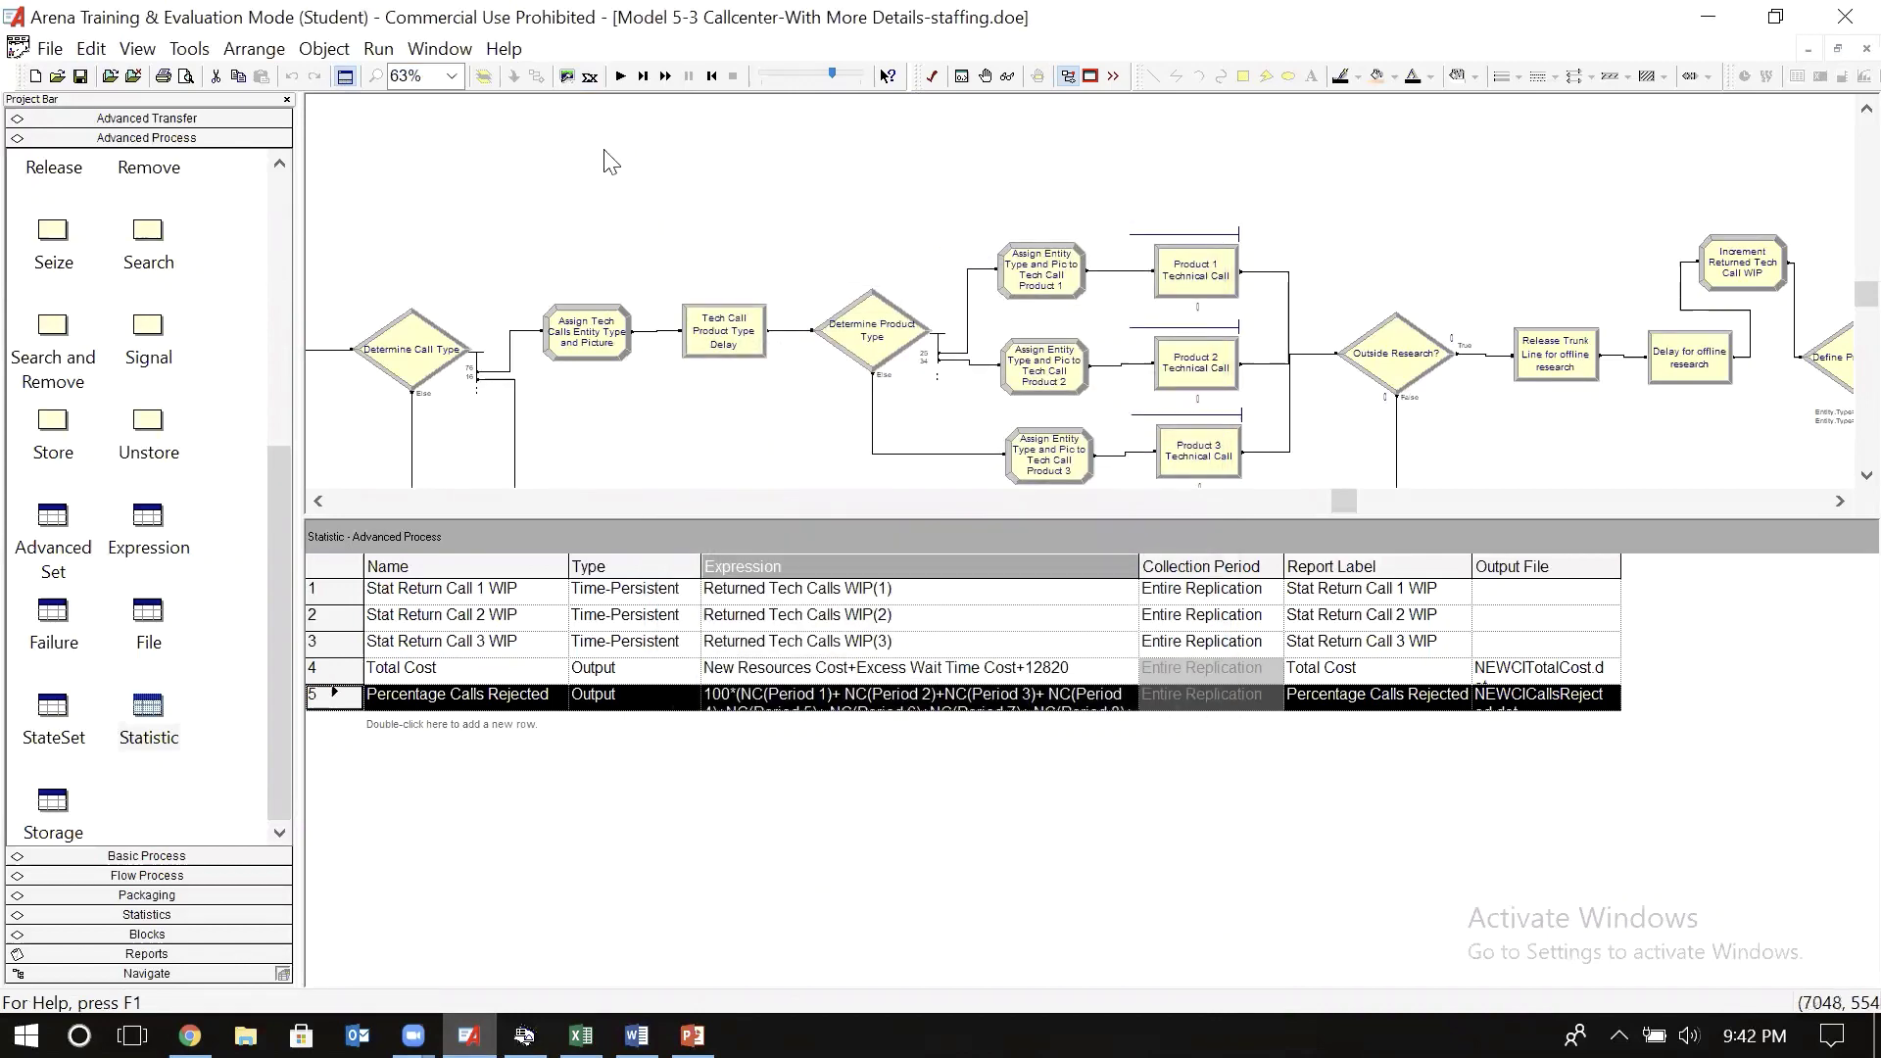
- Switch to Output Analyzer and generate a classical confidence interval on the mean with NEWCITotalCost.dat added, using lumped replications and a 0.95 level
key("alt+Tab")
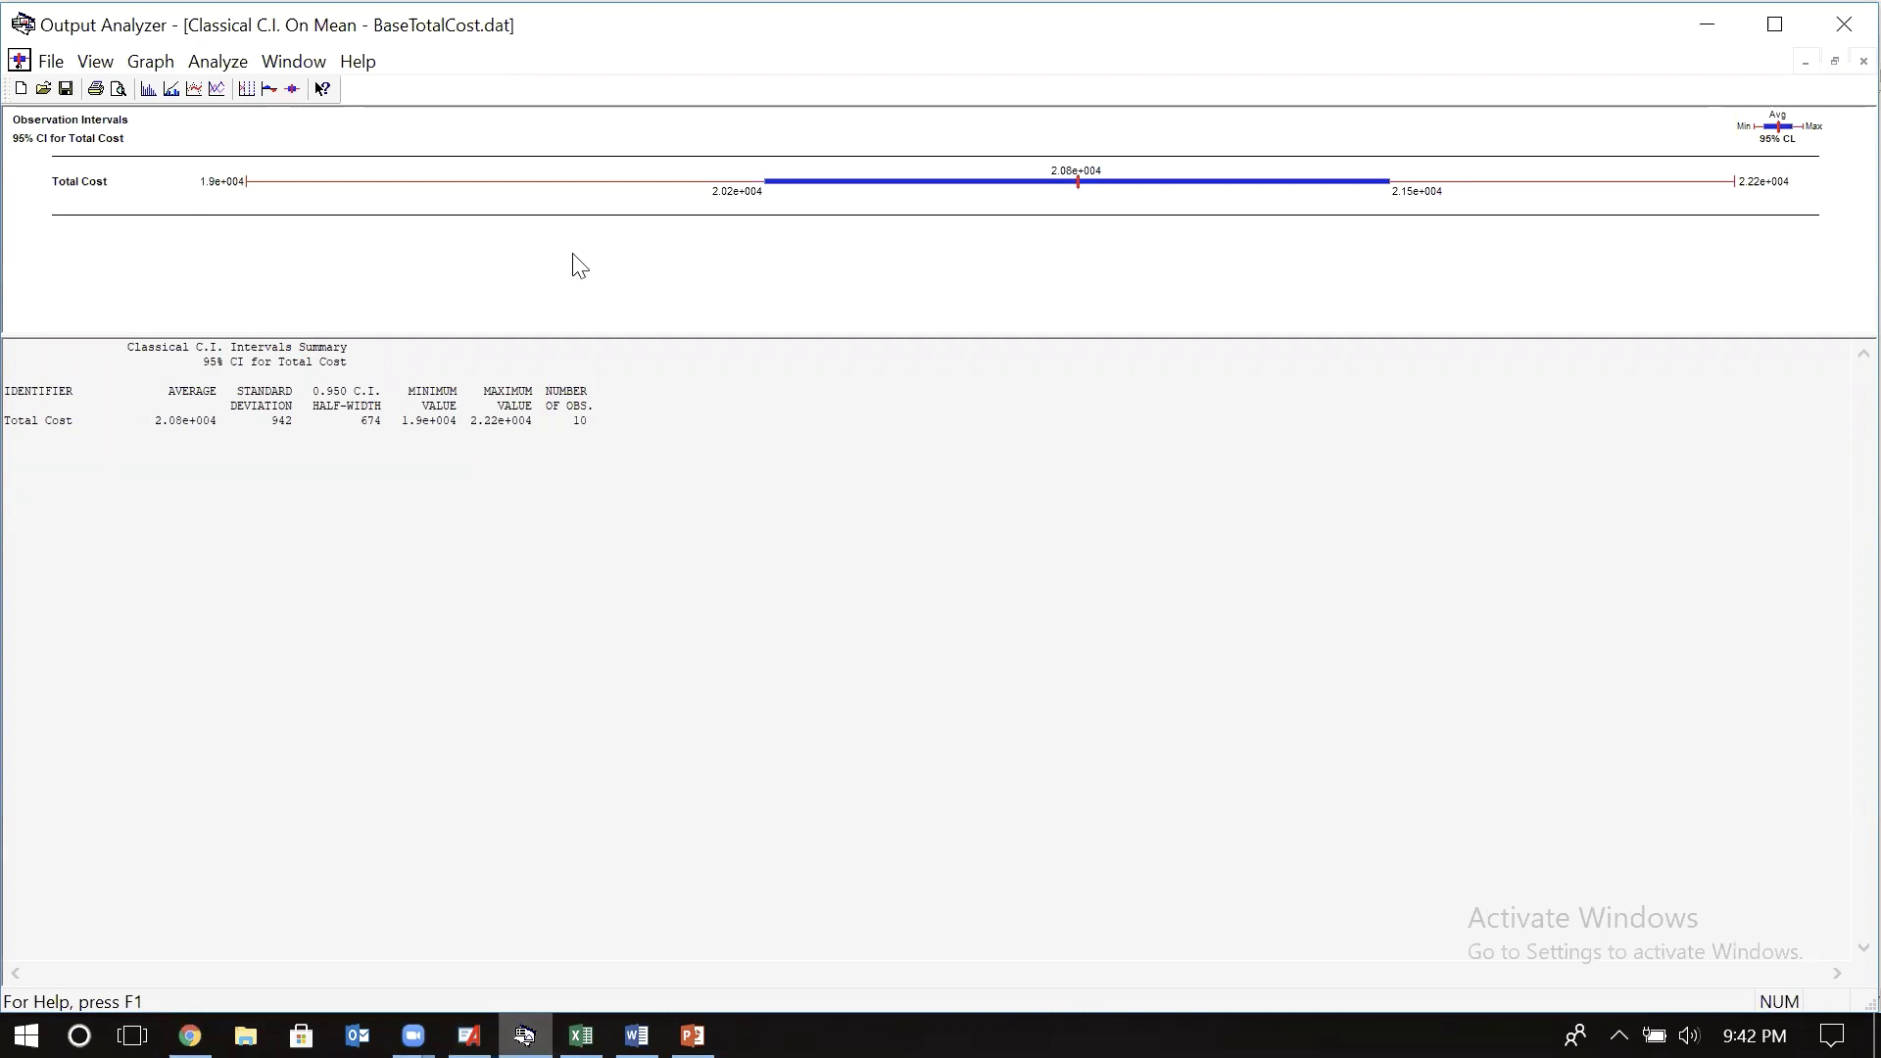
left_click(214, 72)
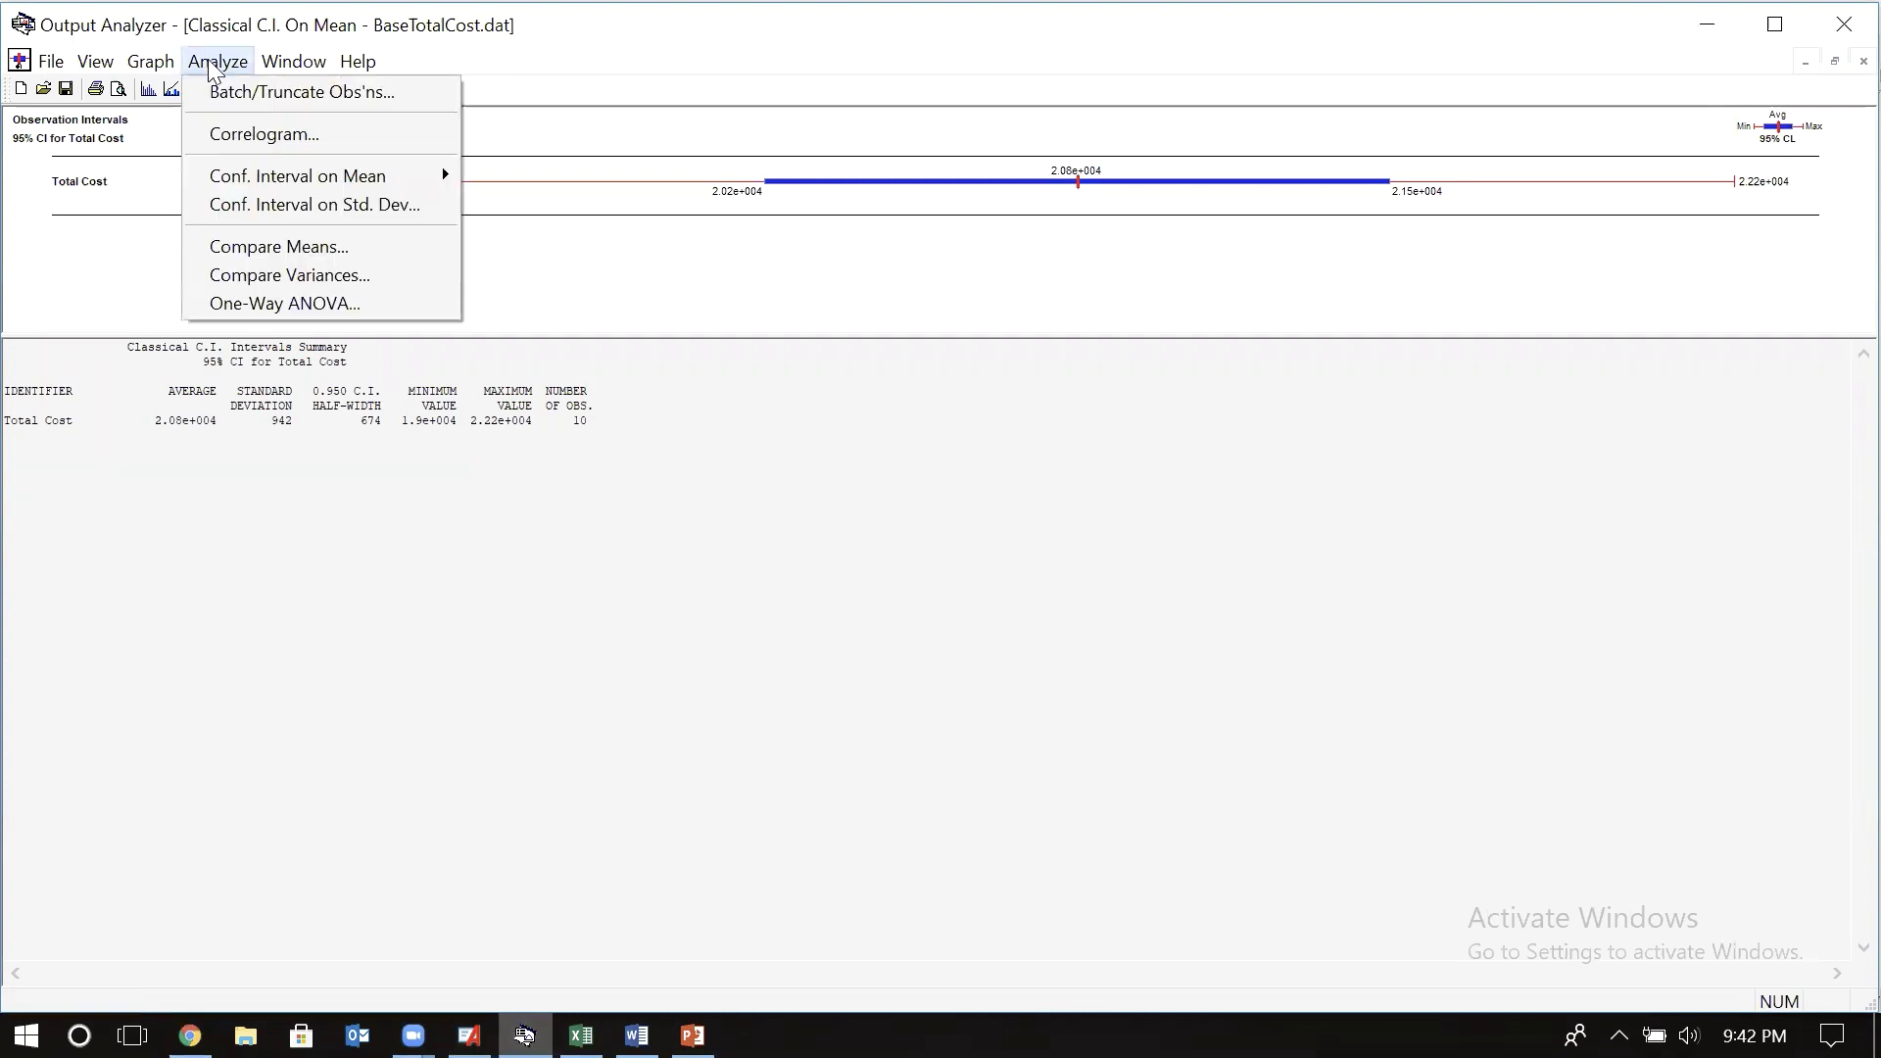
mouse_move(404, 175)
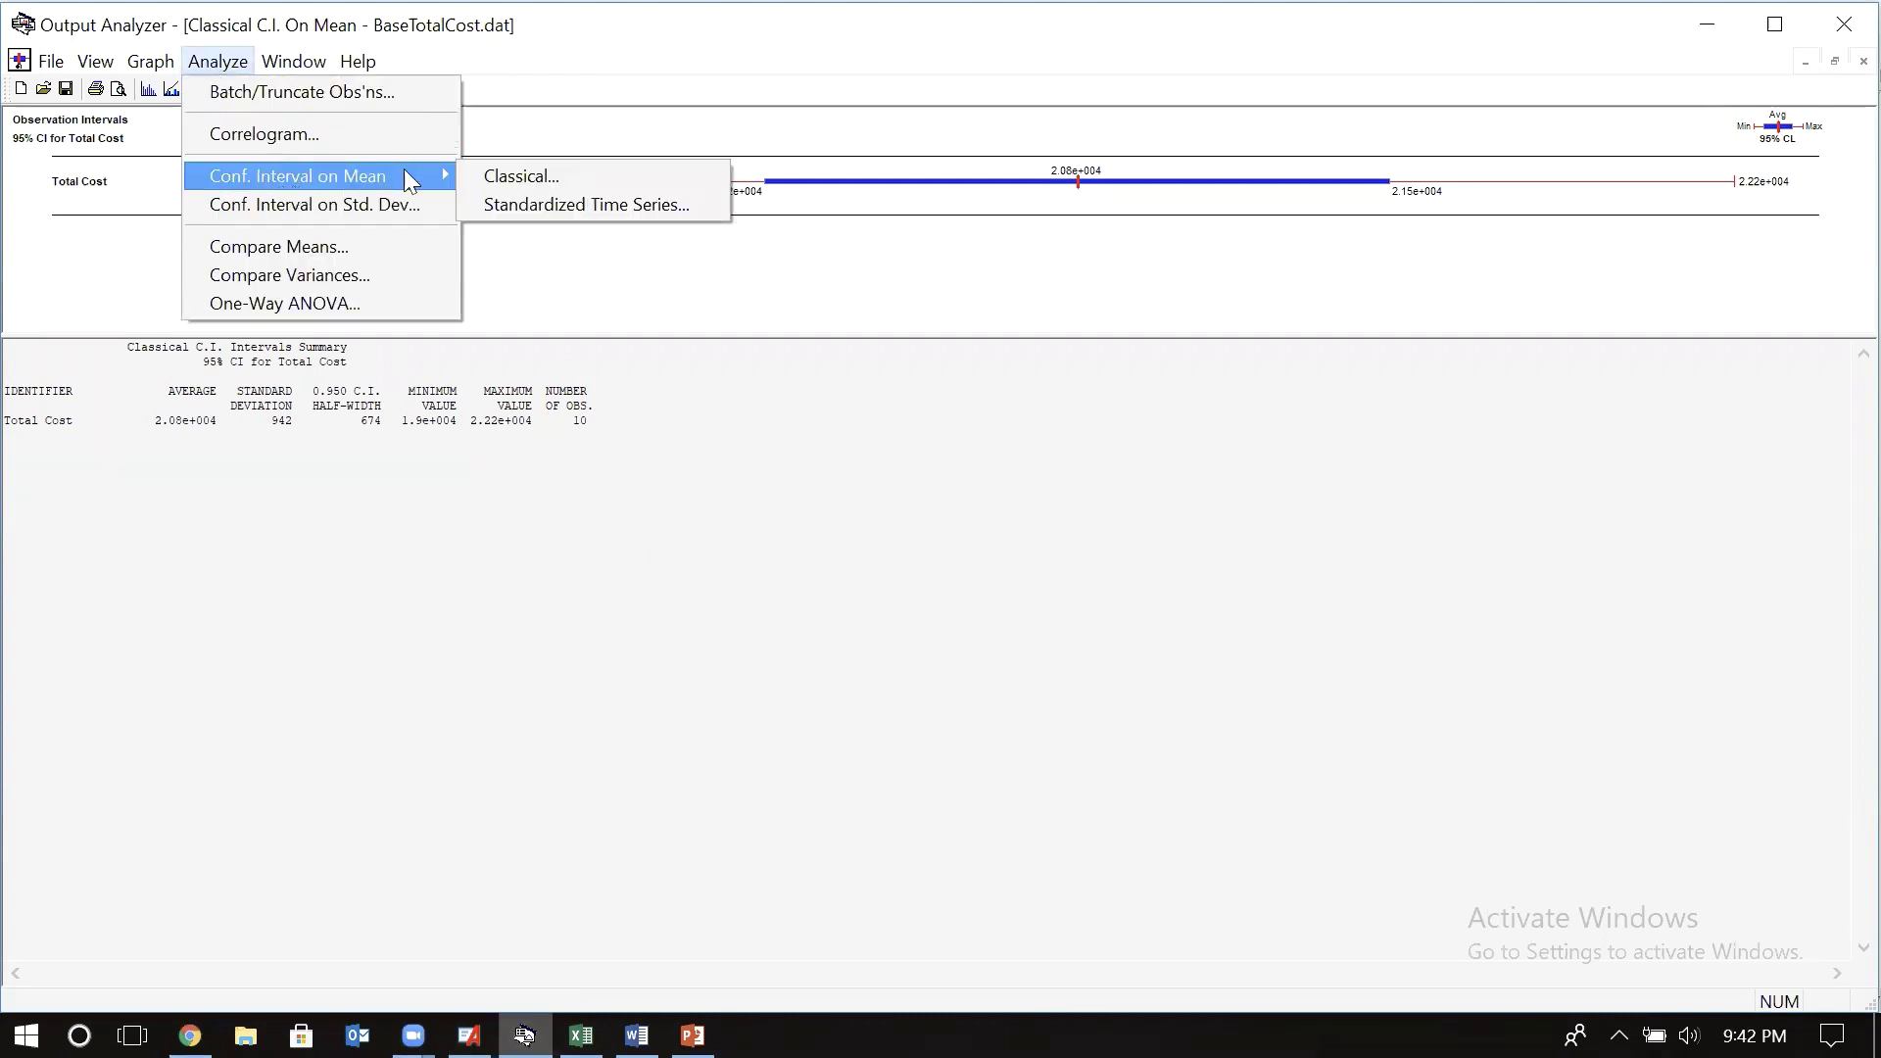
left_click(517, 180)
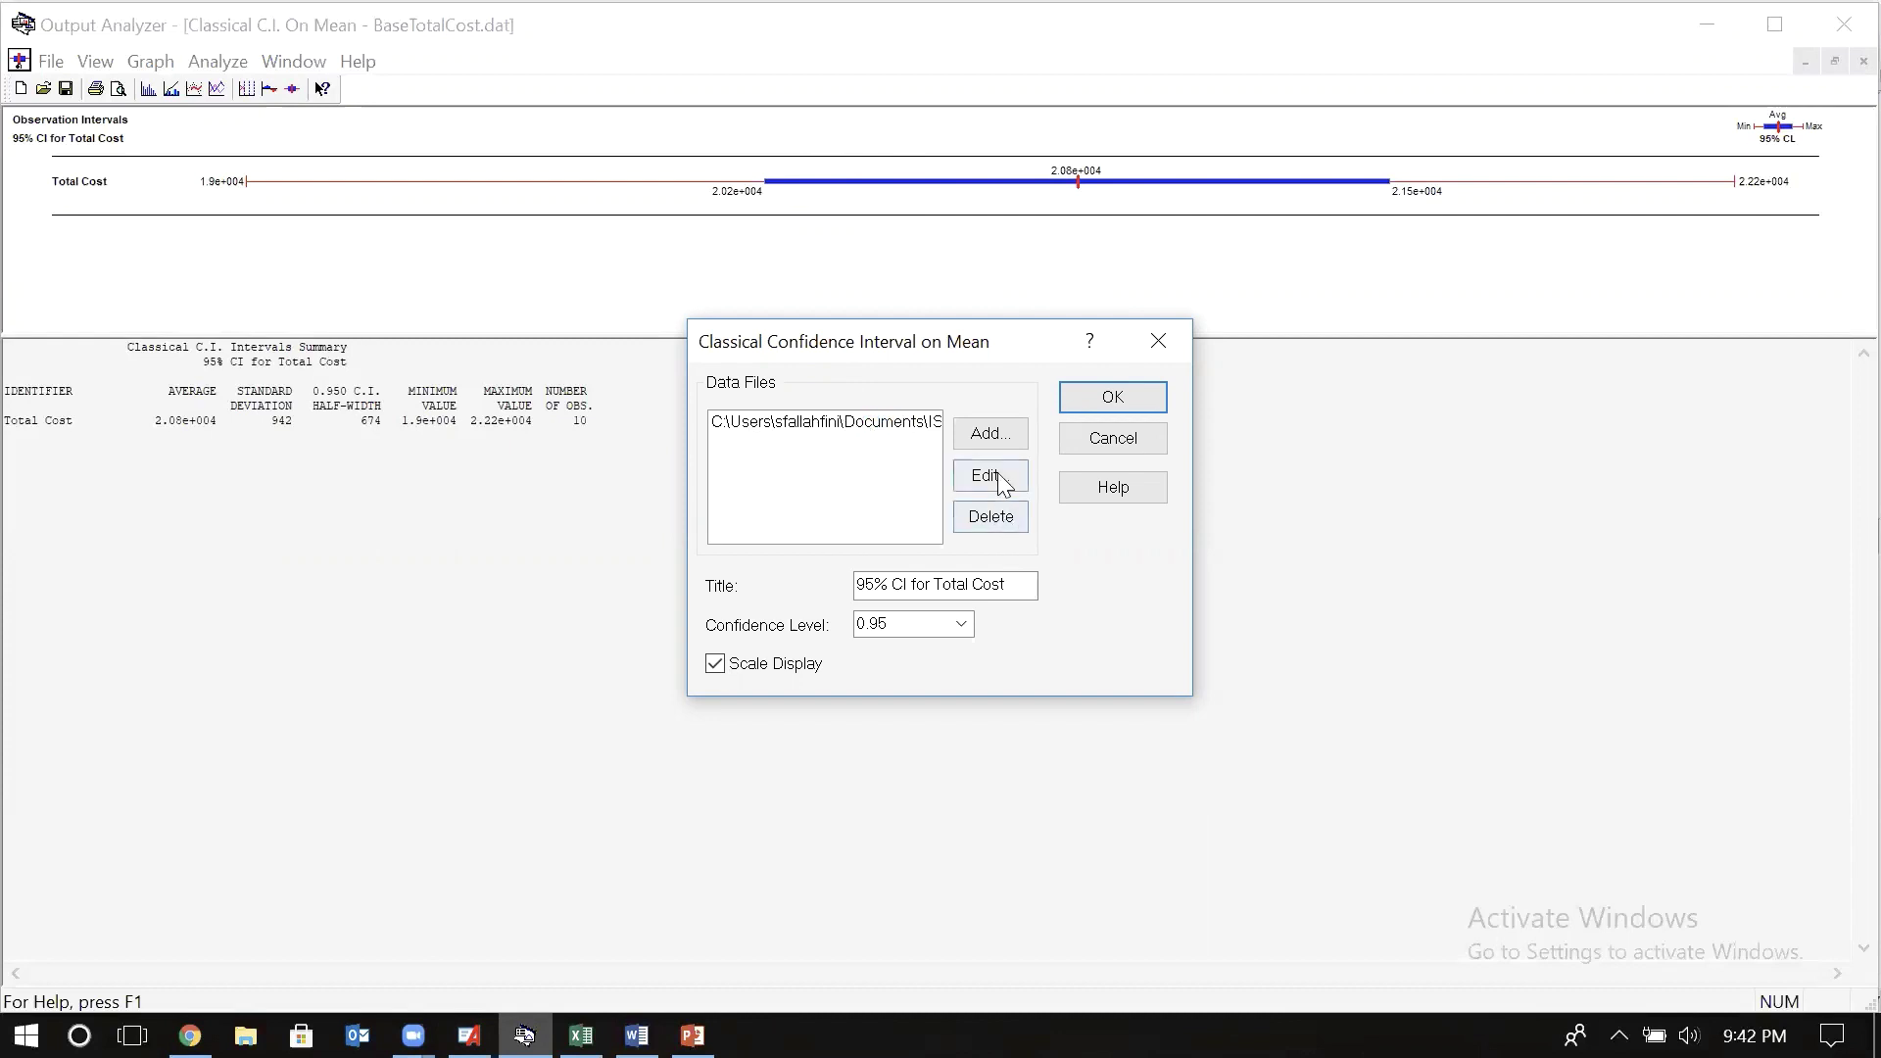
left_click(1003, 433)
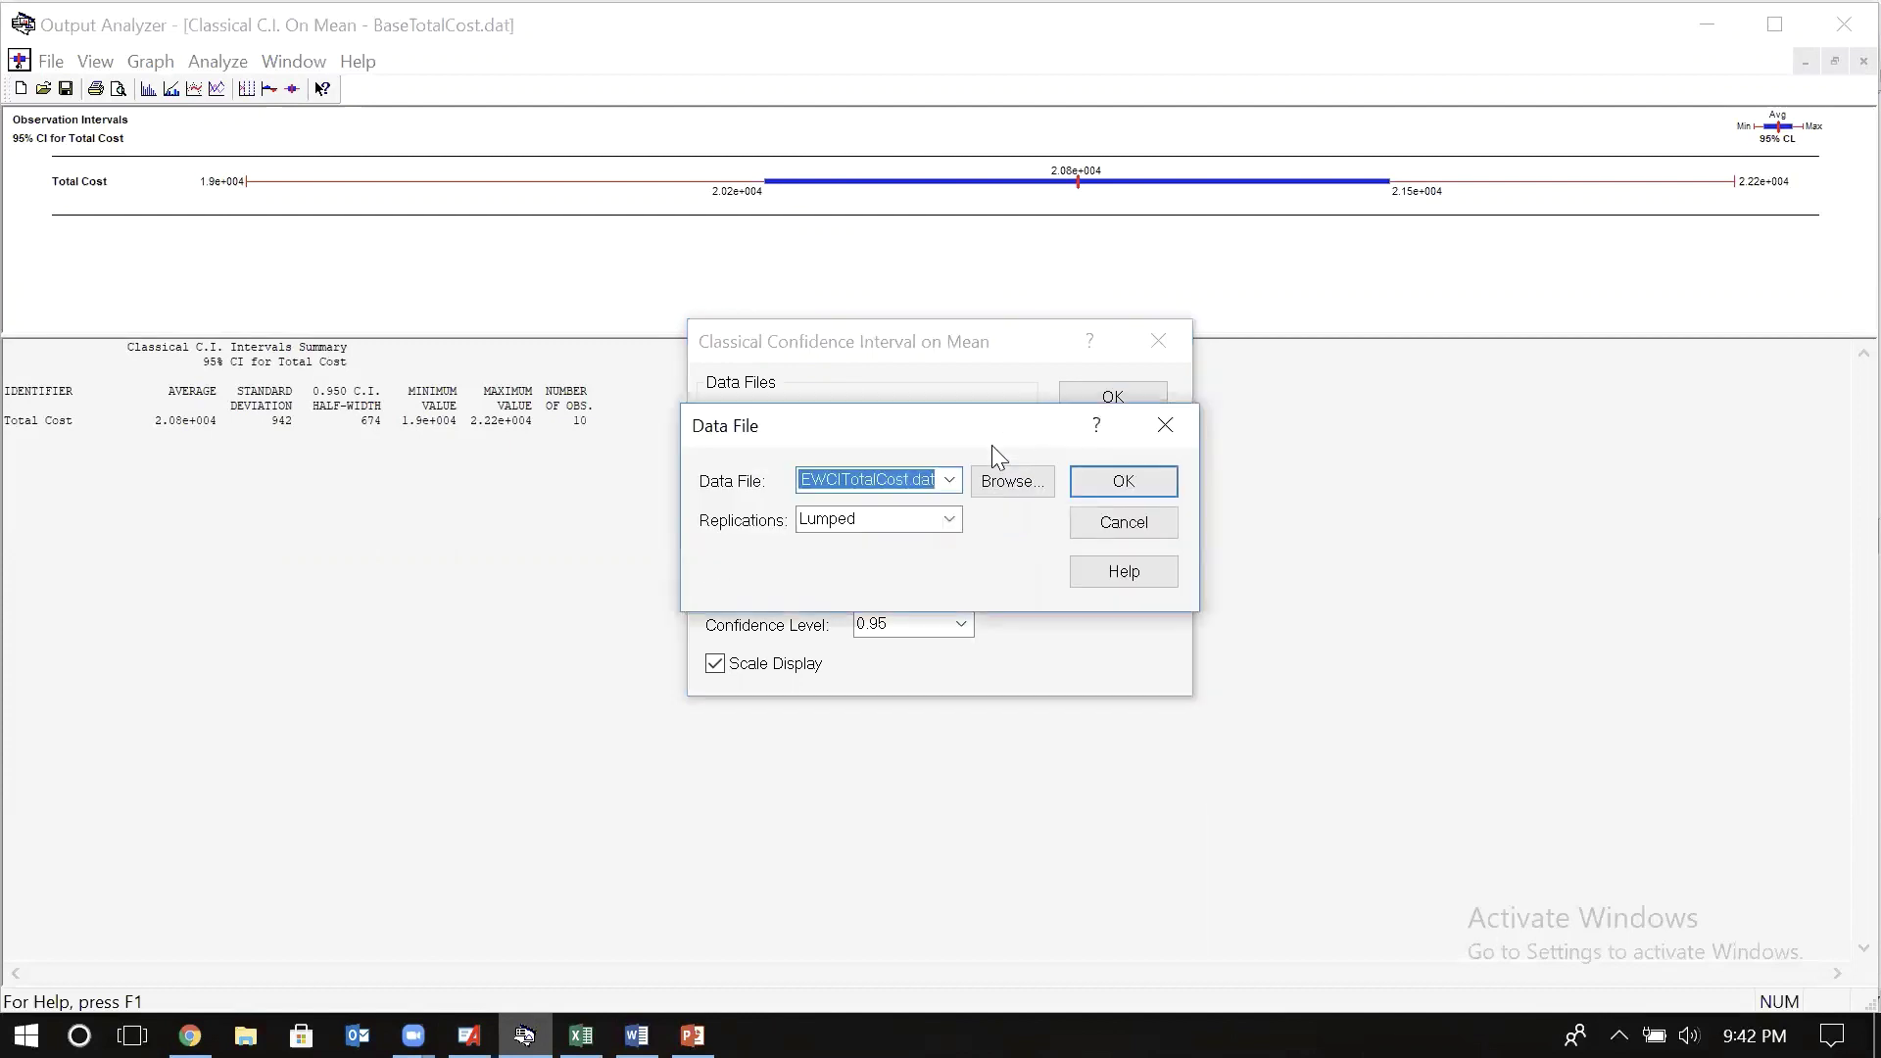
left_click(1036, 488)
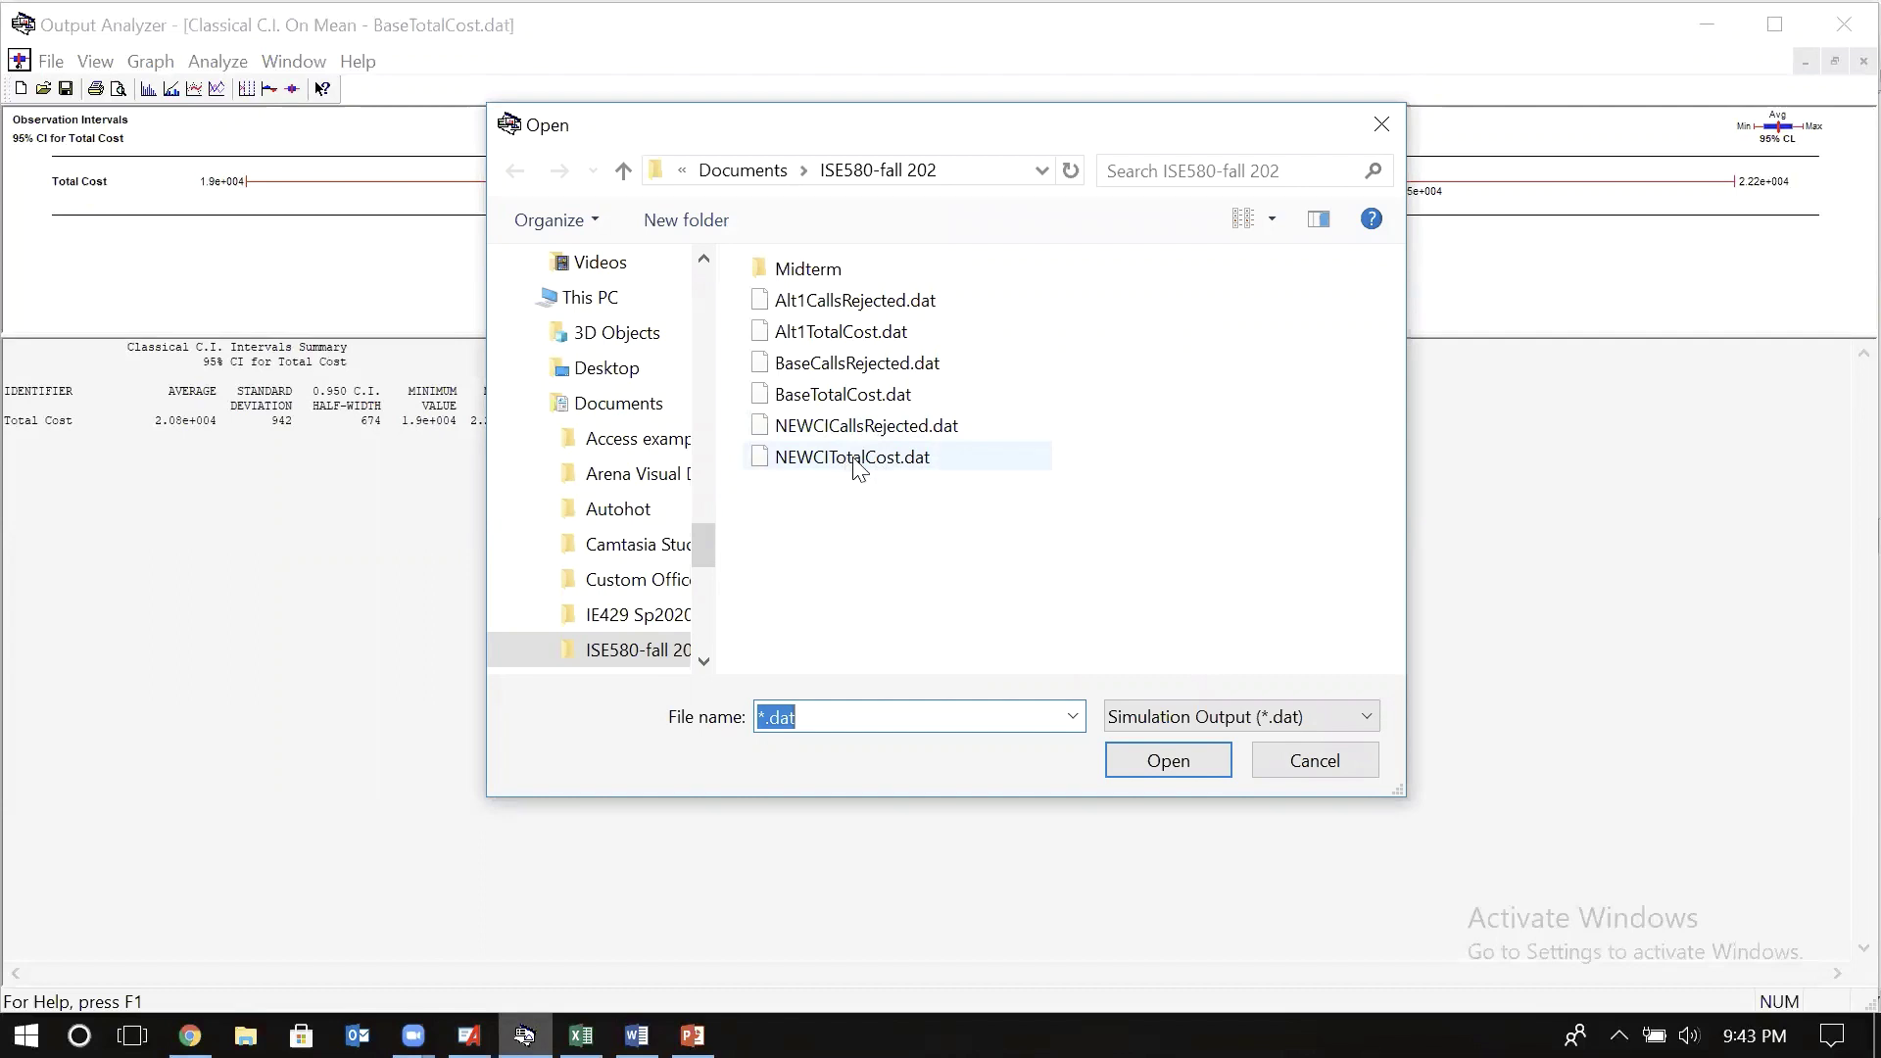
left_click(858, 461)
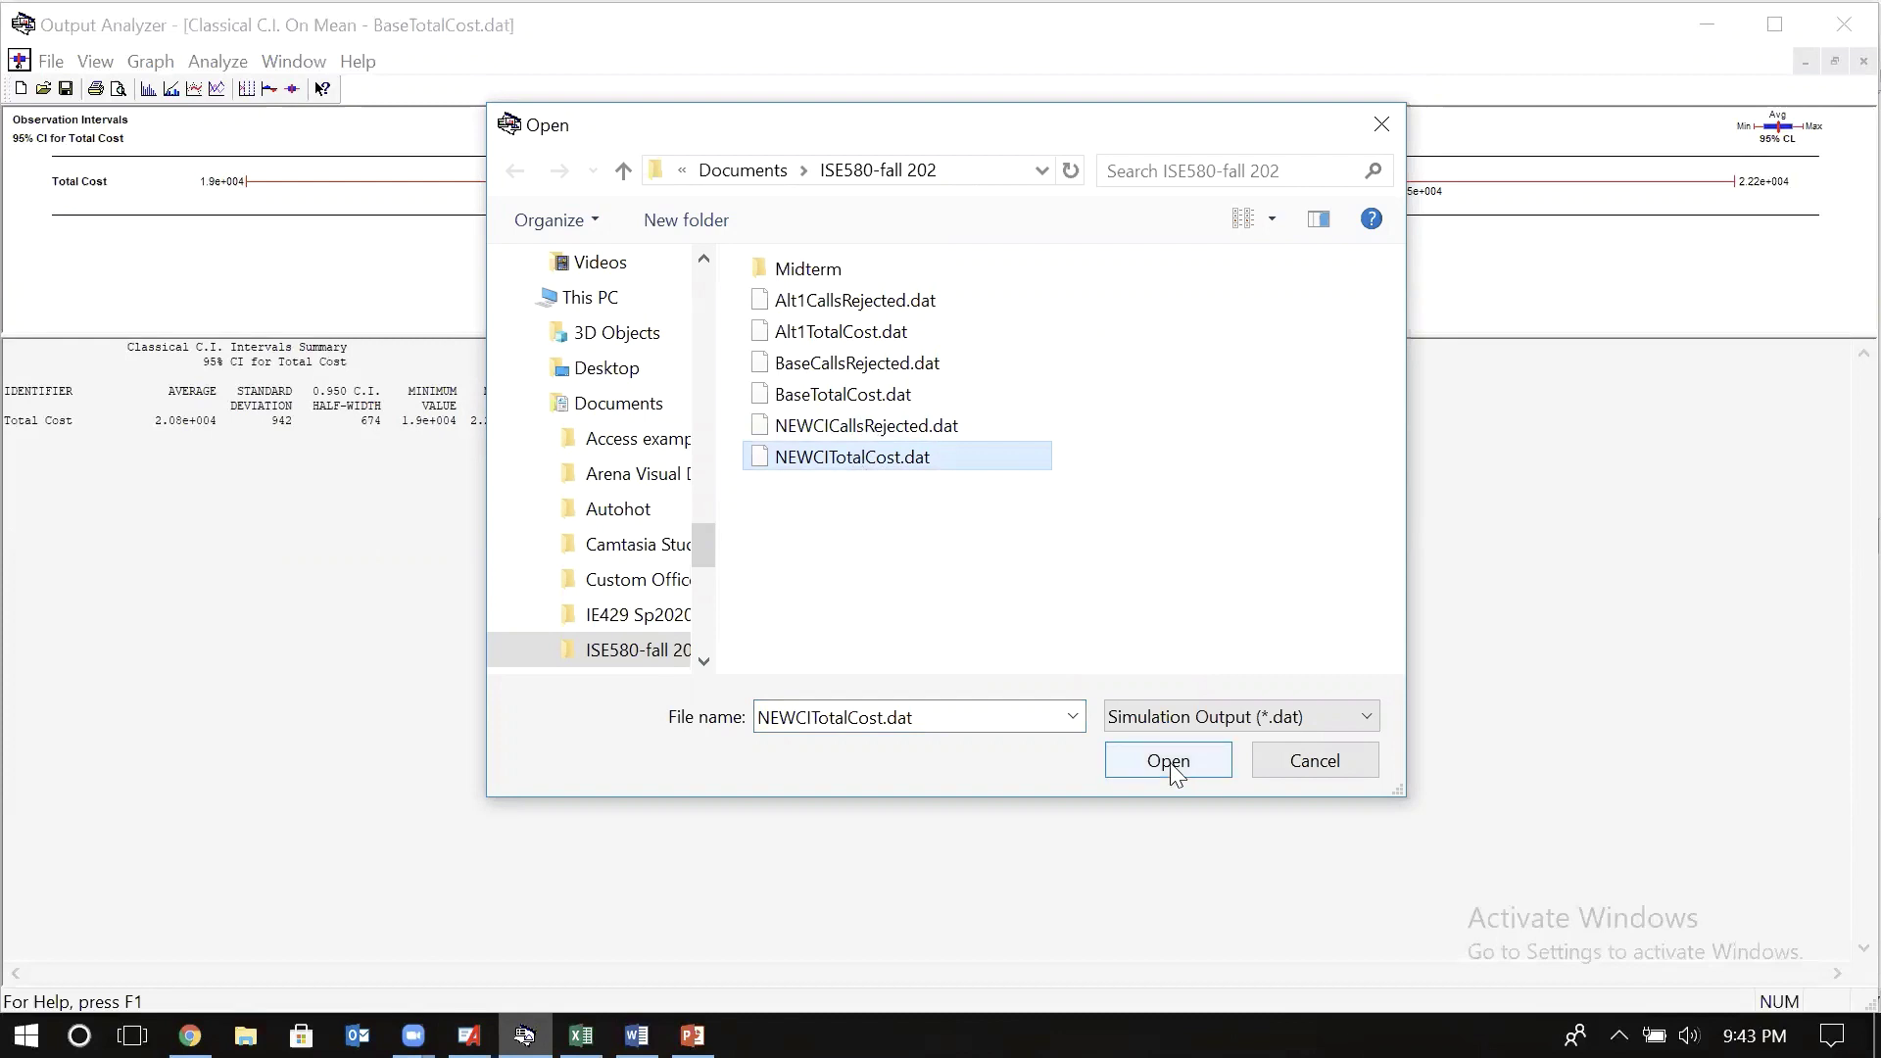
left_click(1169, 762)
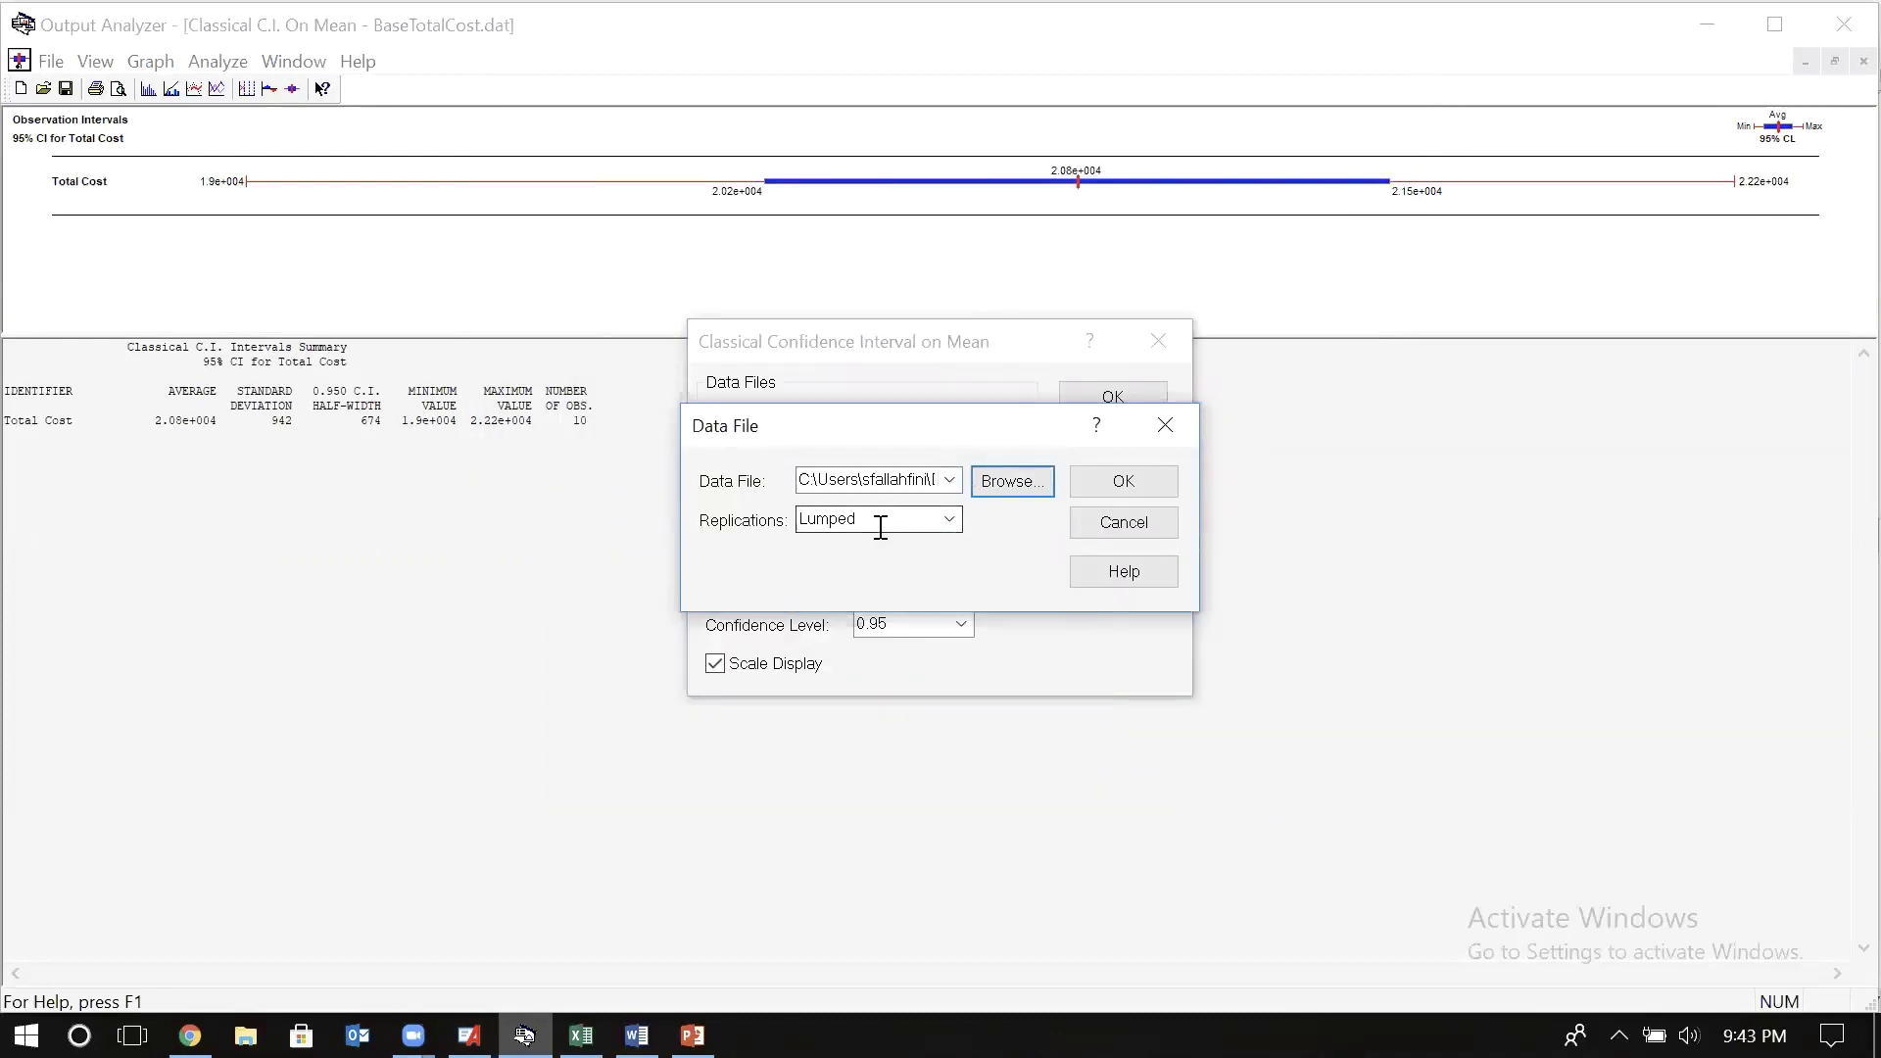
left_click(1134, 480)
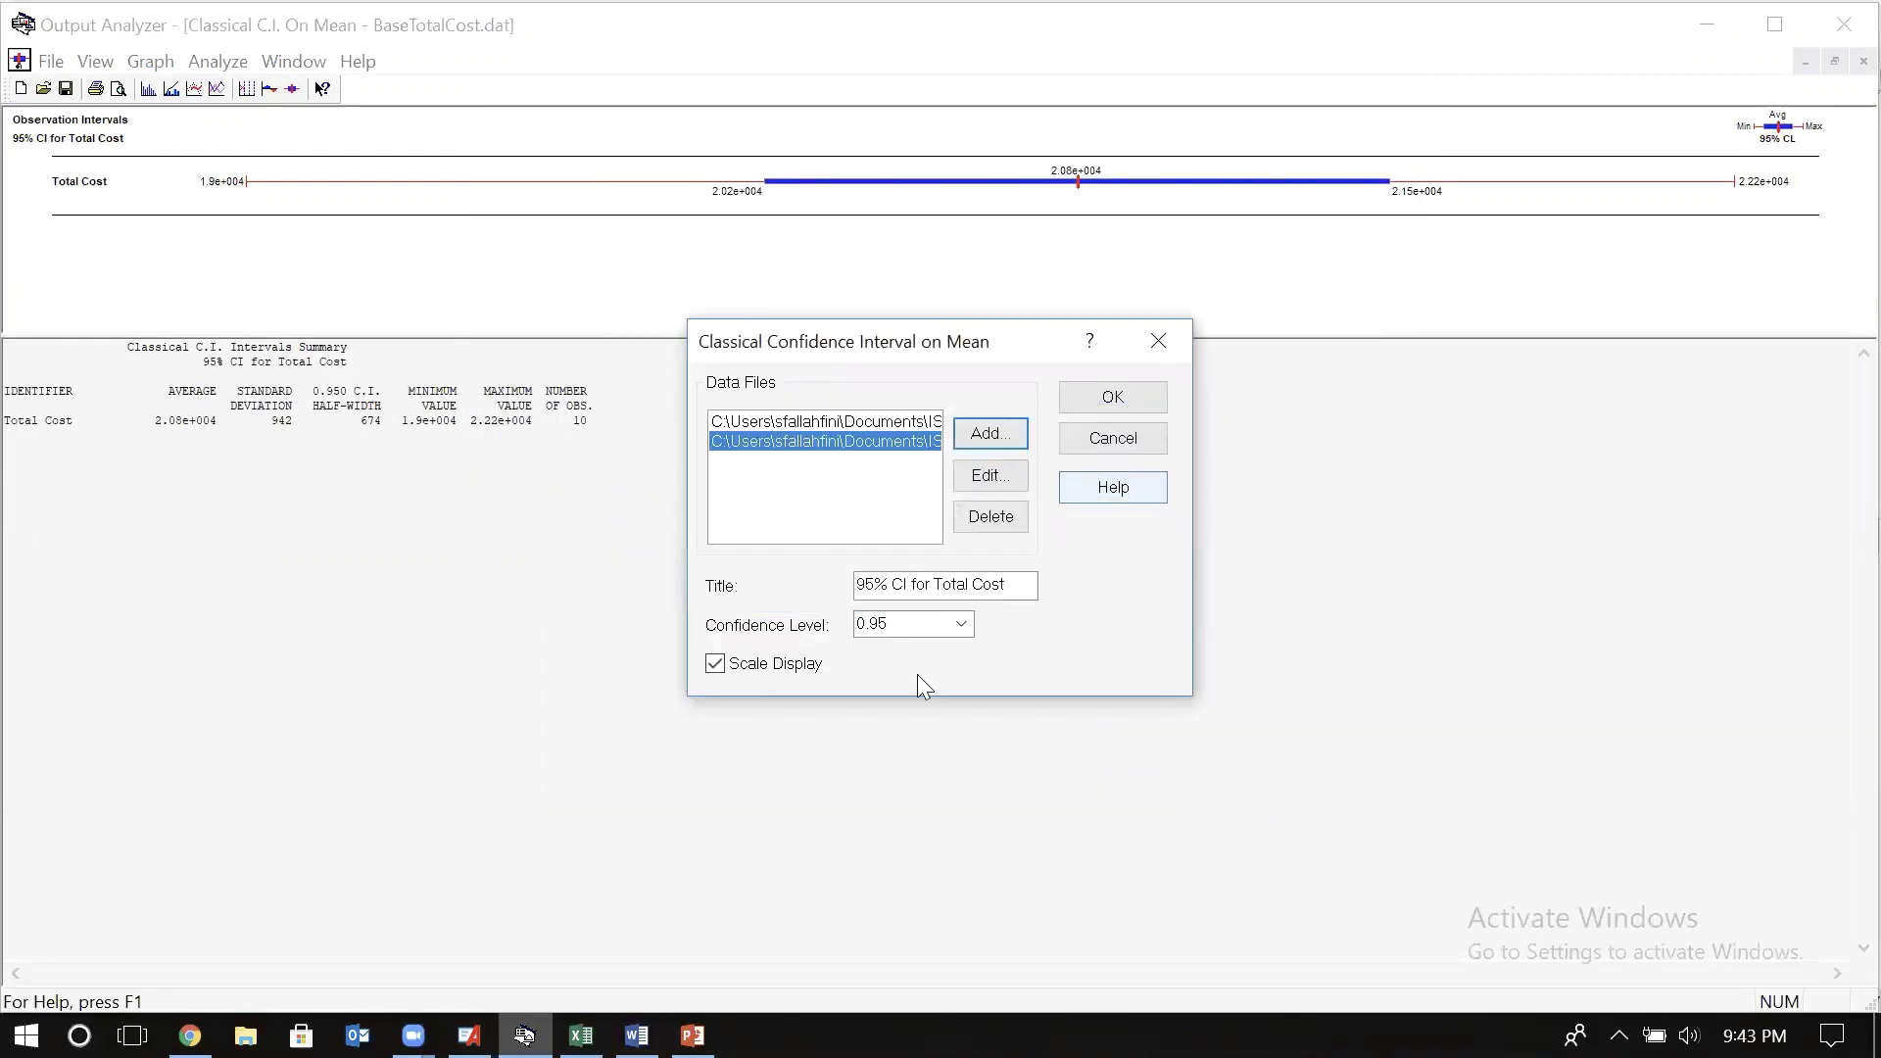
left_click(1086, 399)
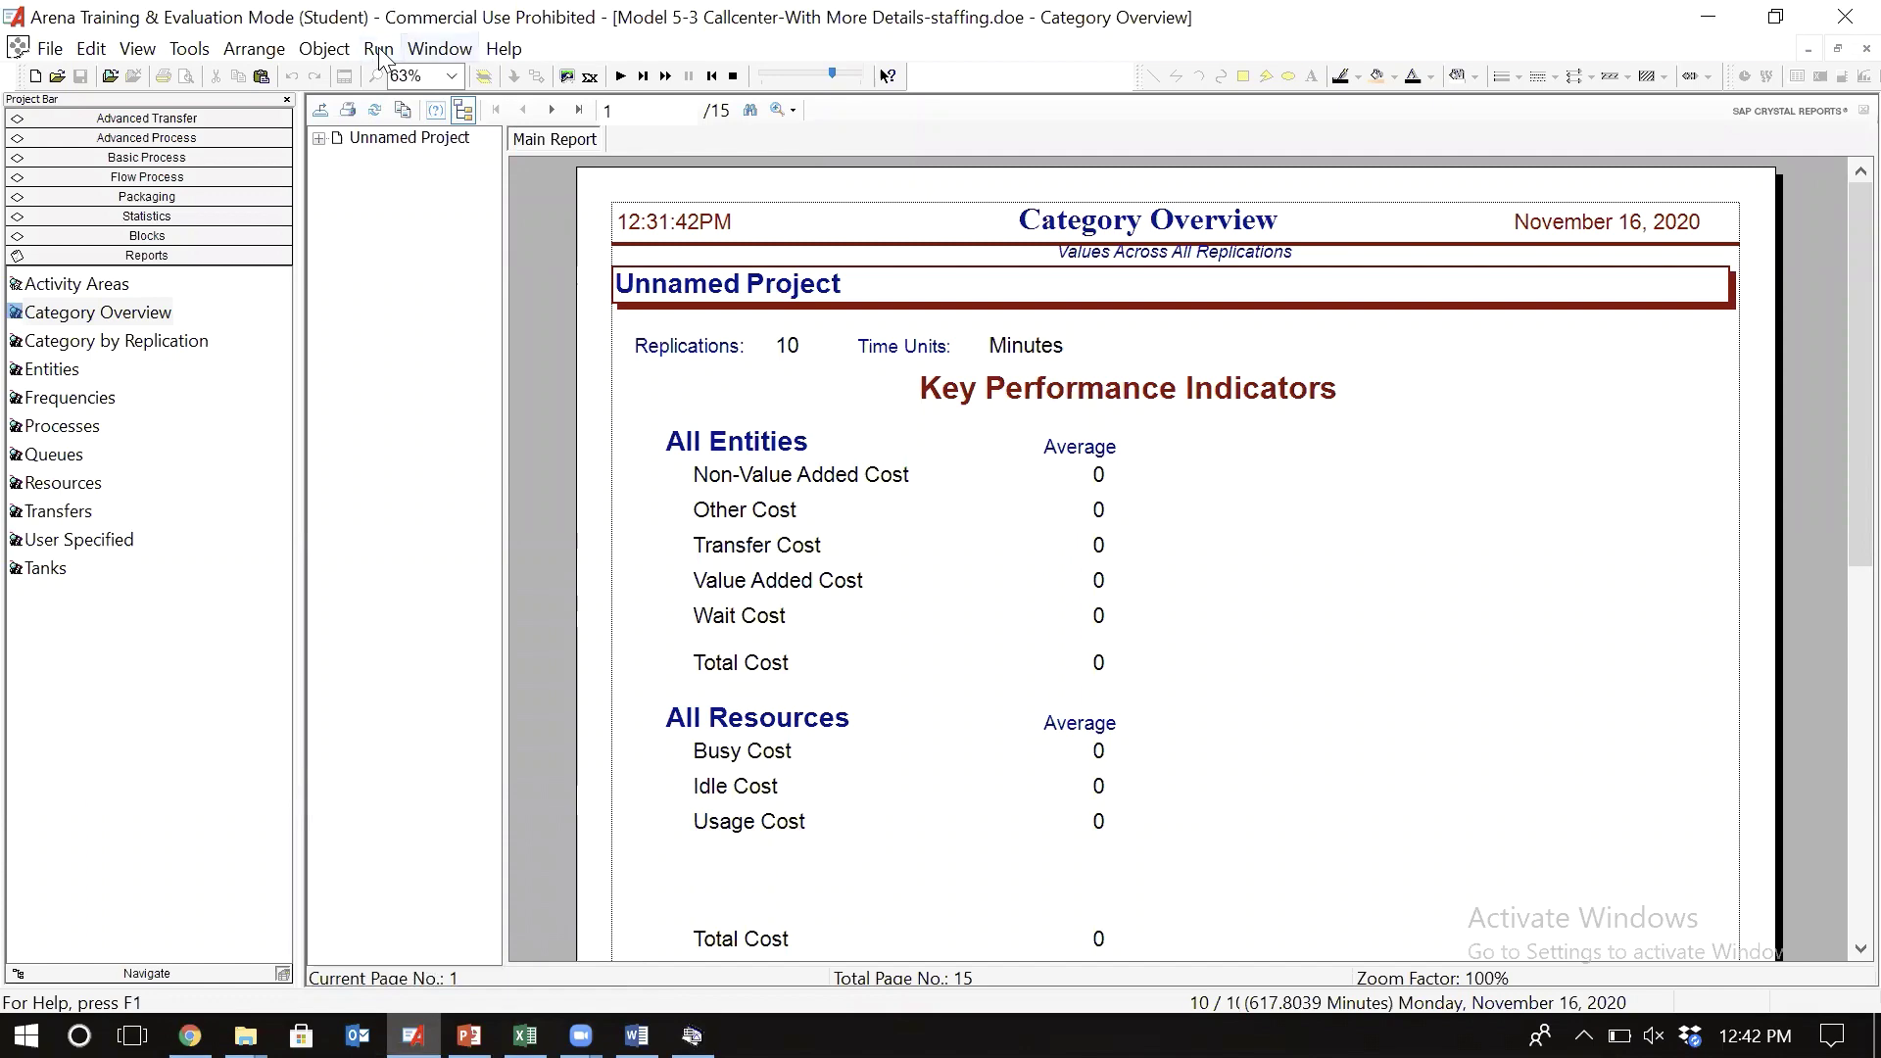
- Return from the Category Overview report to the call center model and add an initial value of 2 to the New Sales variable
left_click(440, 48)
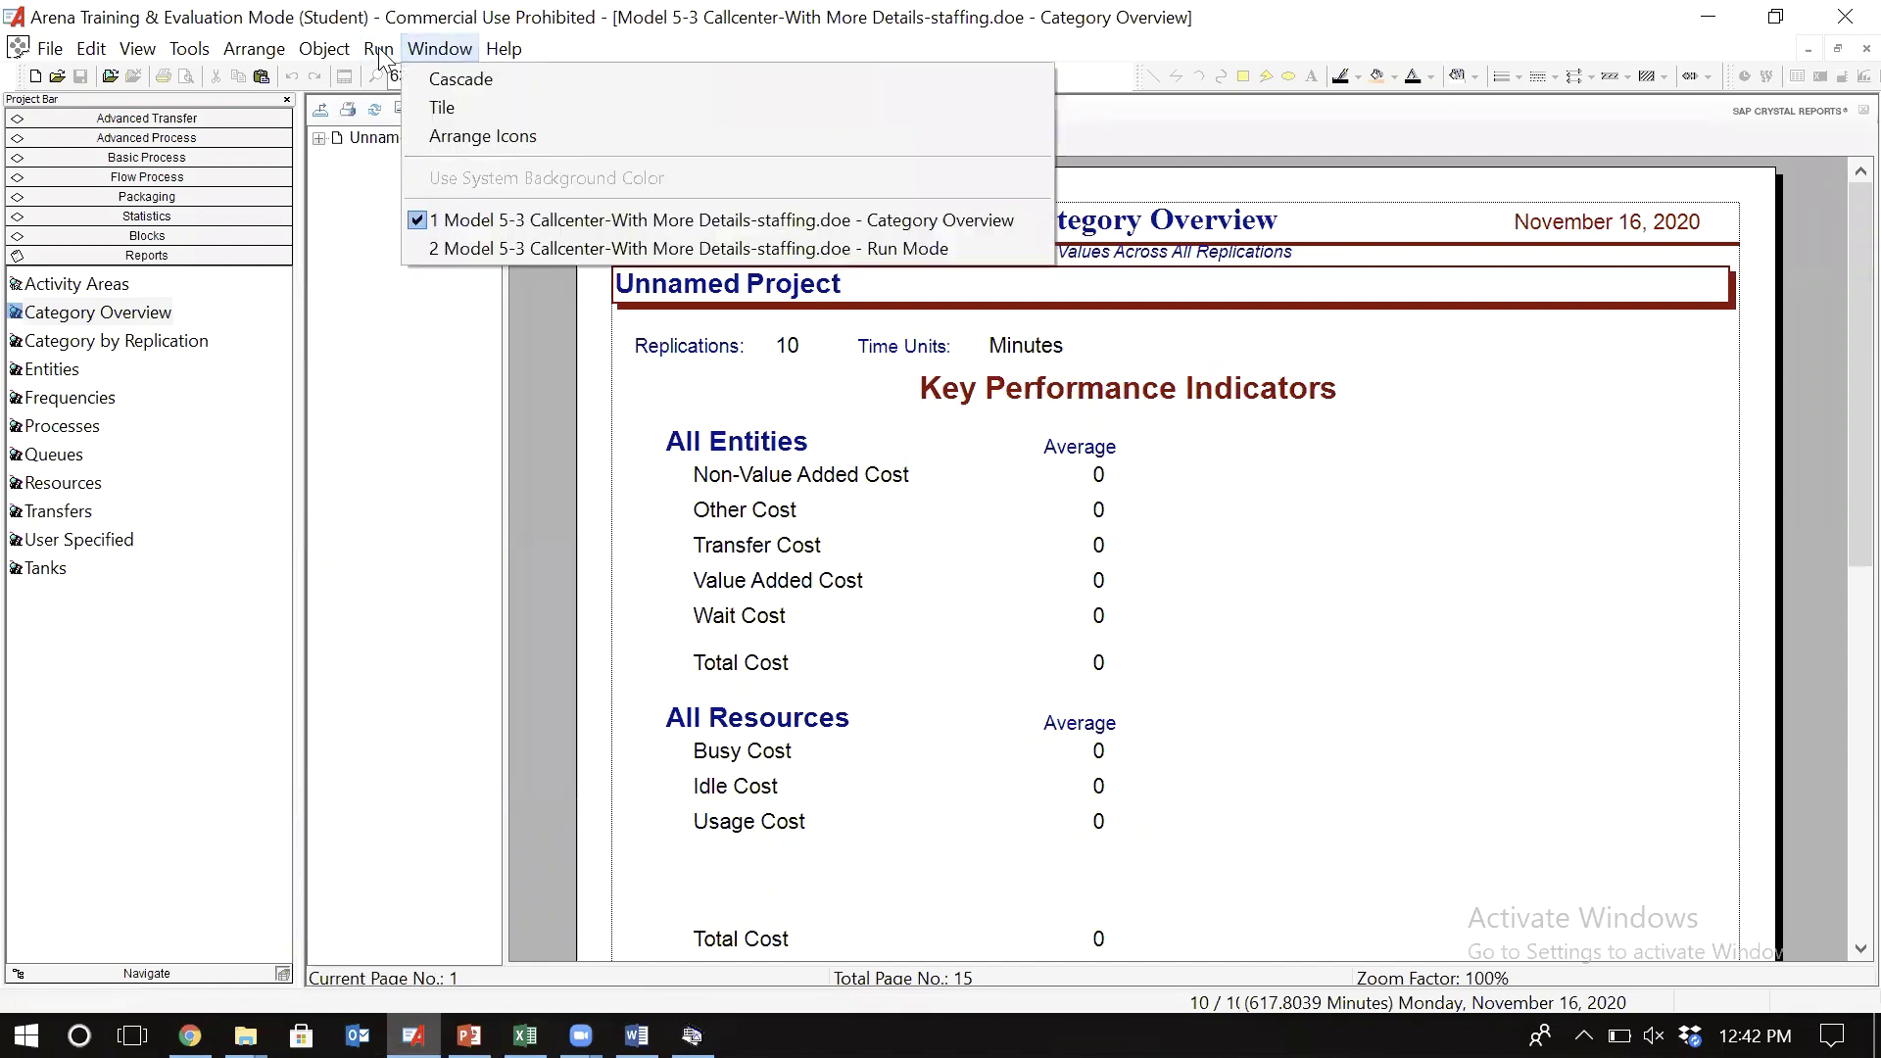
left_click(527, 248)
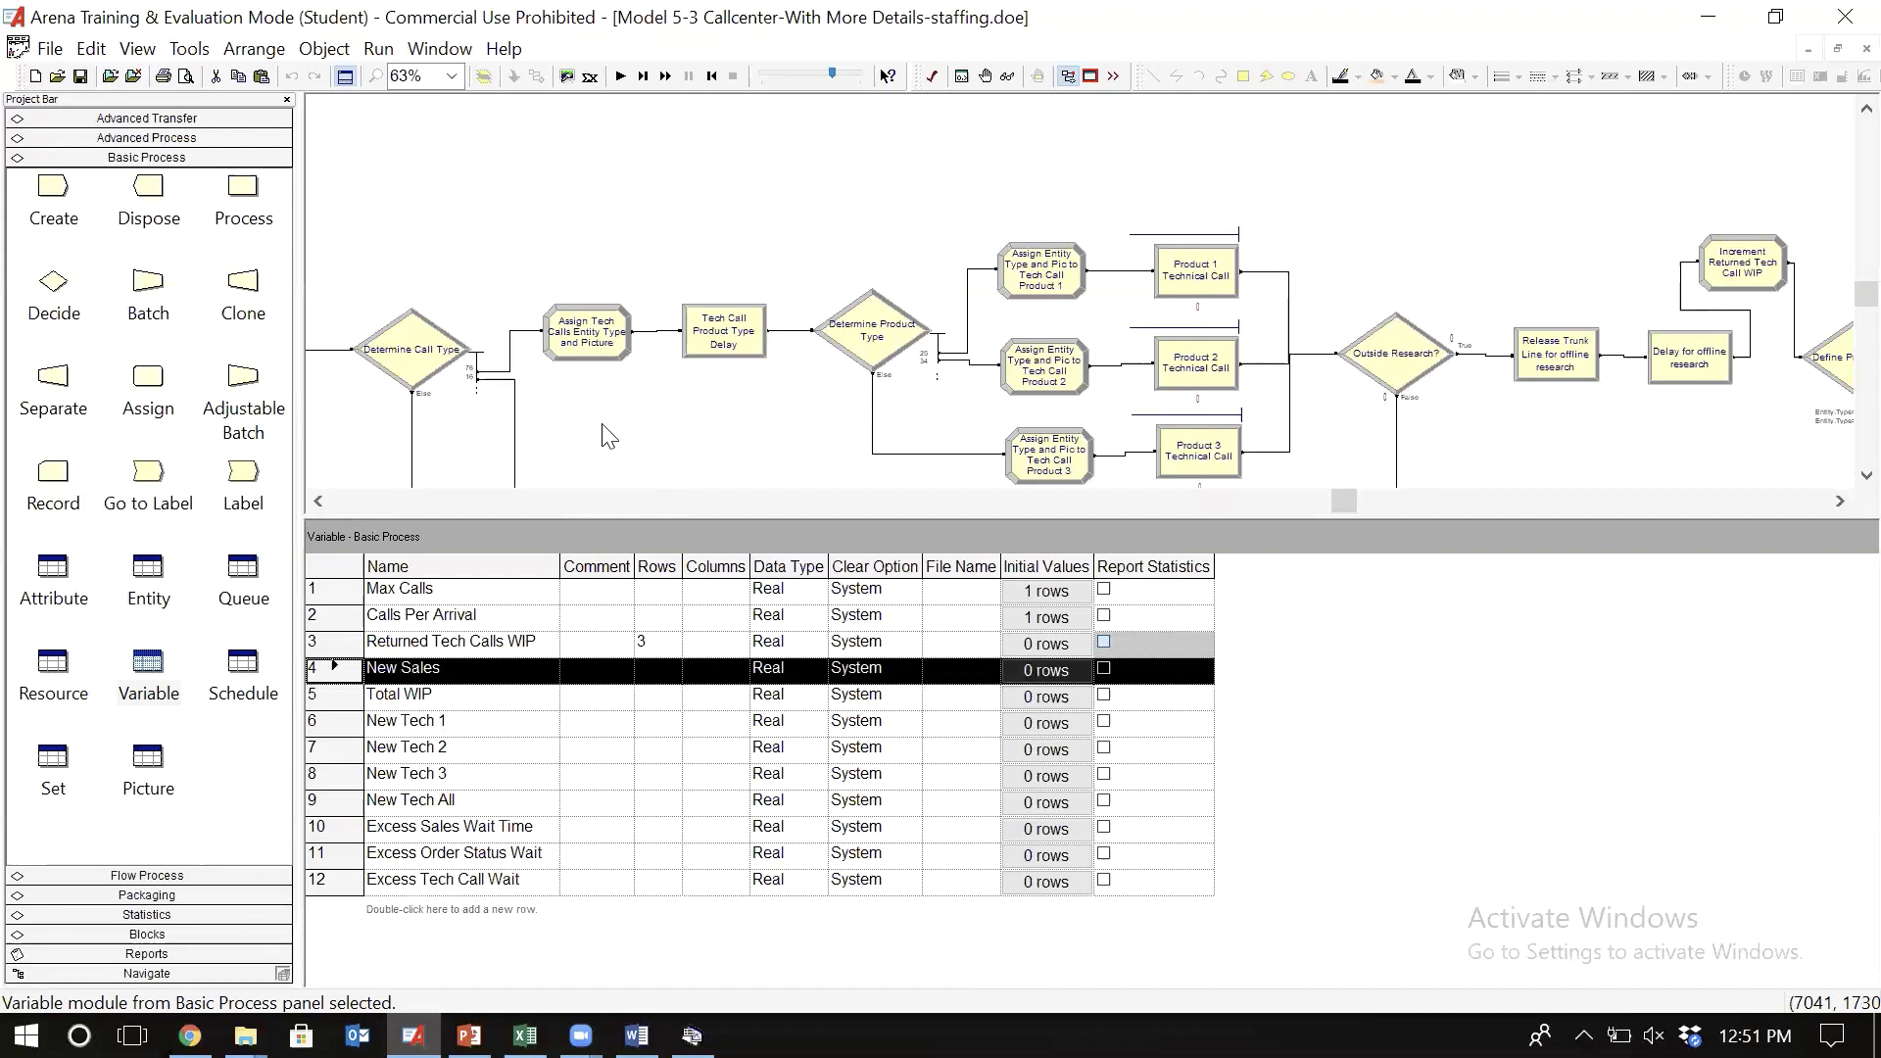
left_click(155, 672)
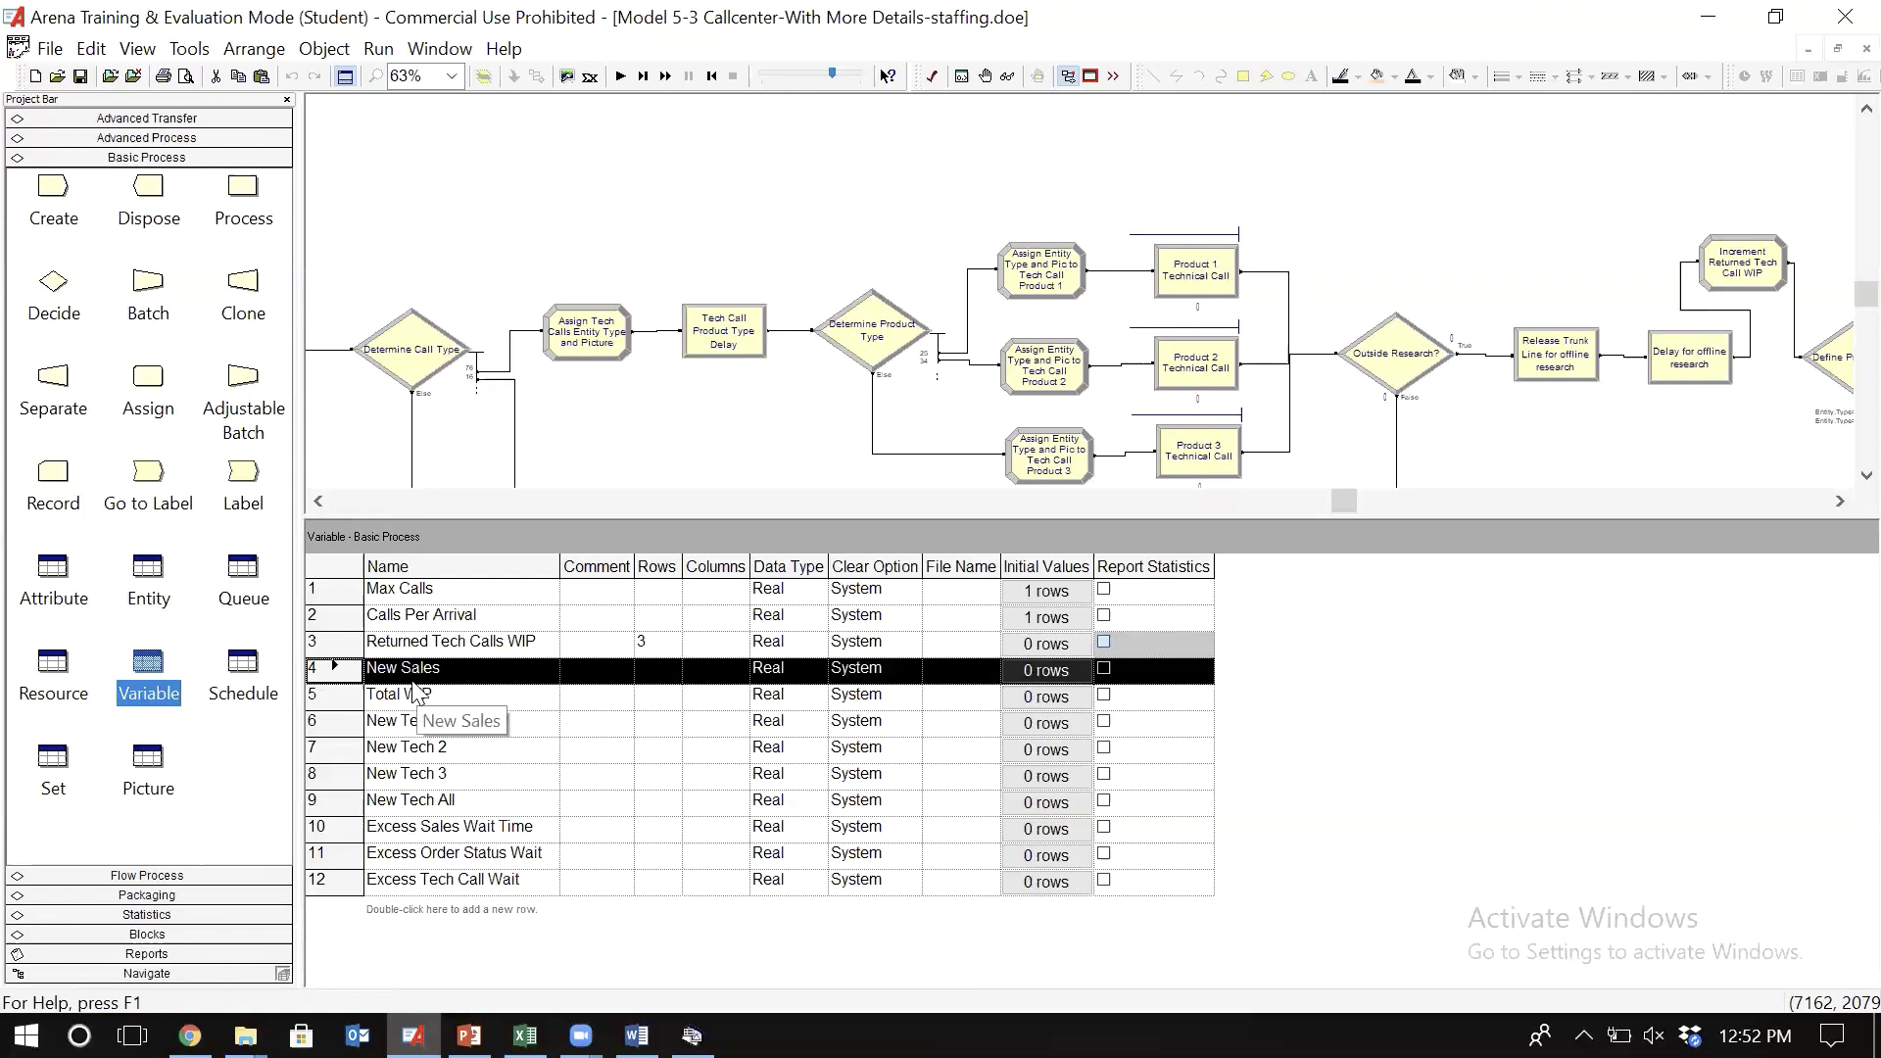
double_click(315, 672)
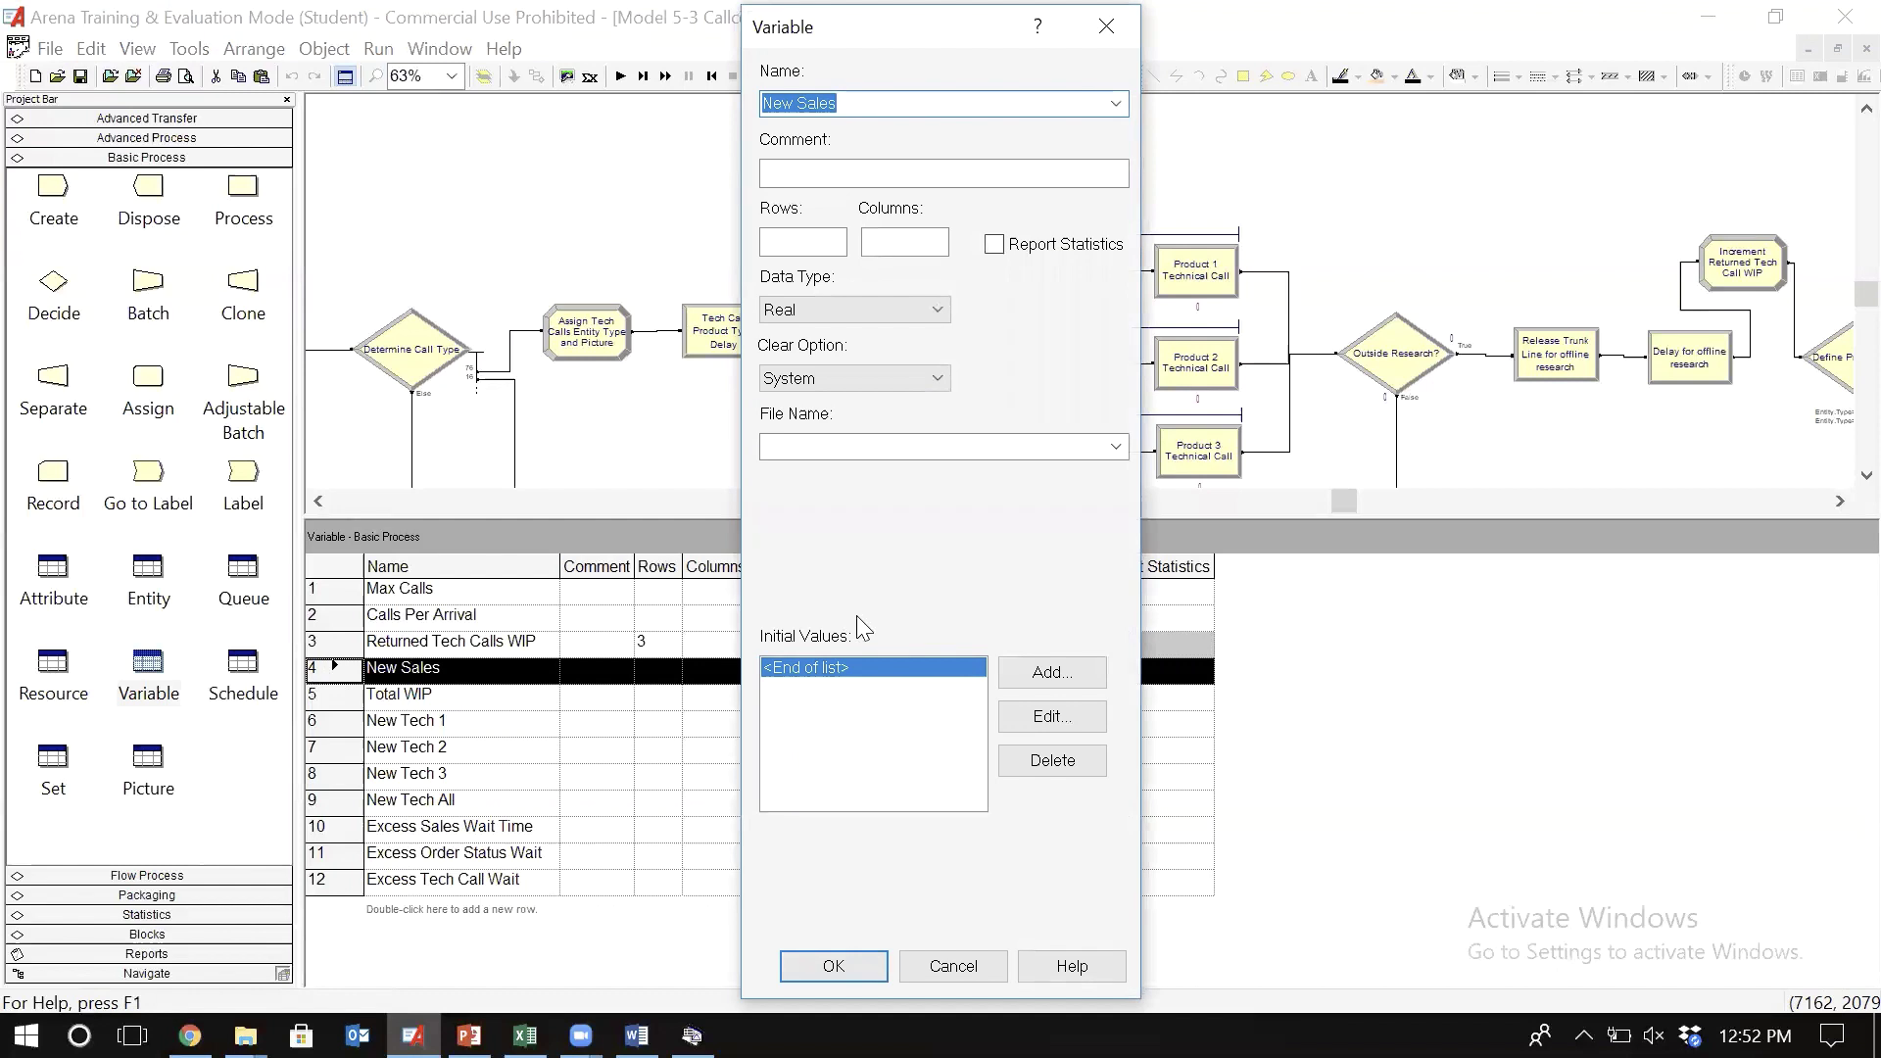
left_click(1051, 674)
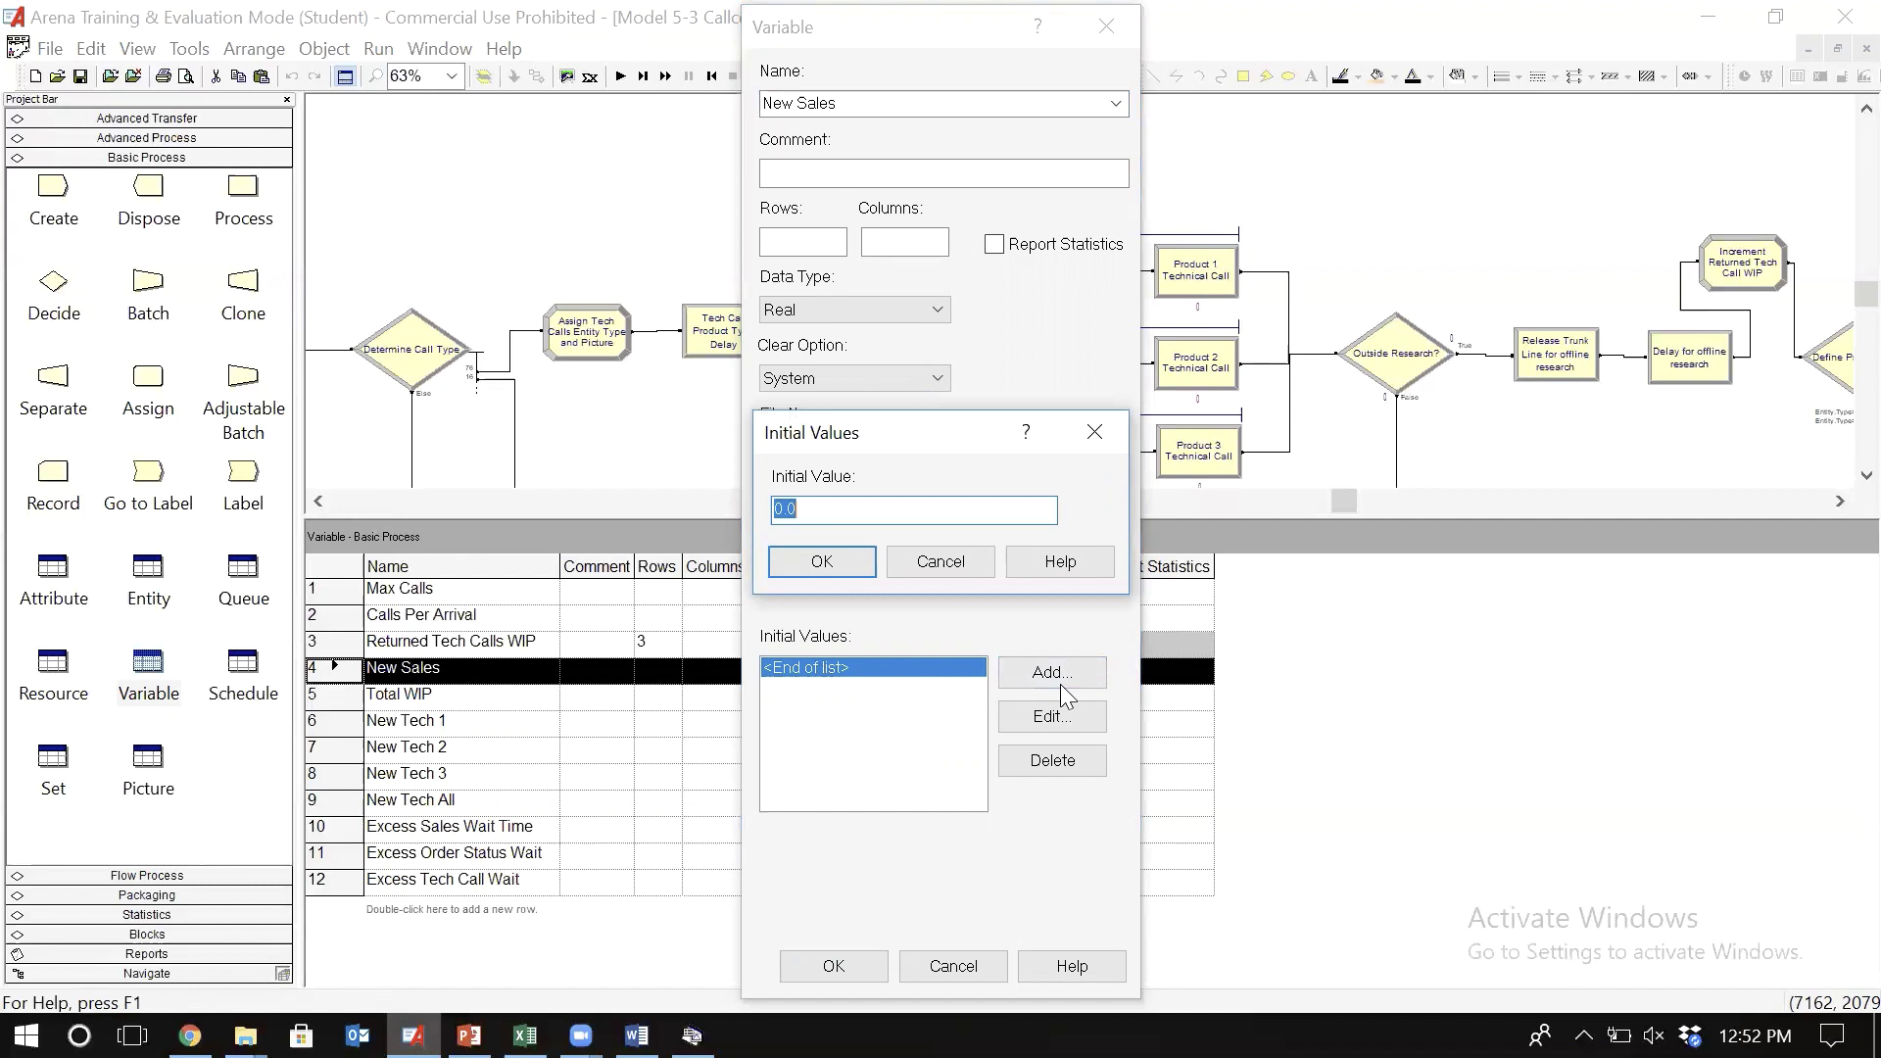
type("2")
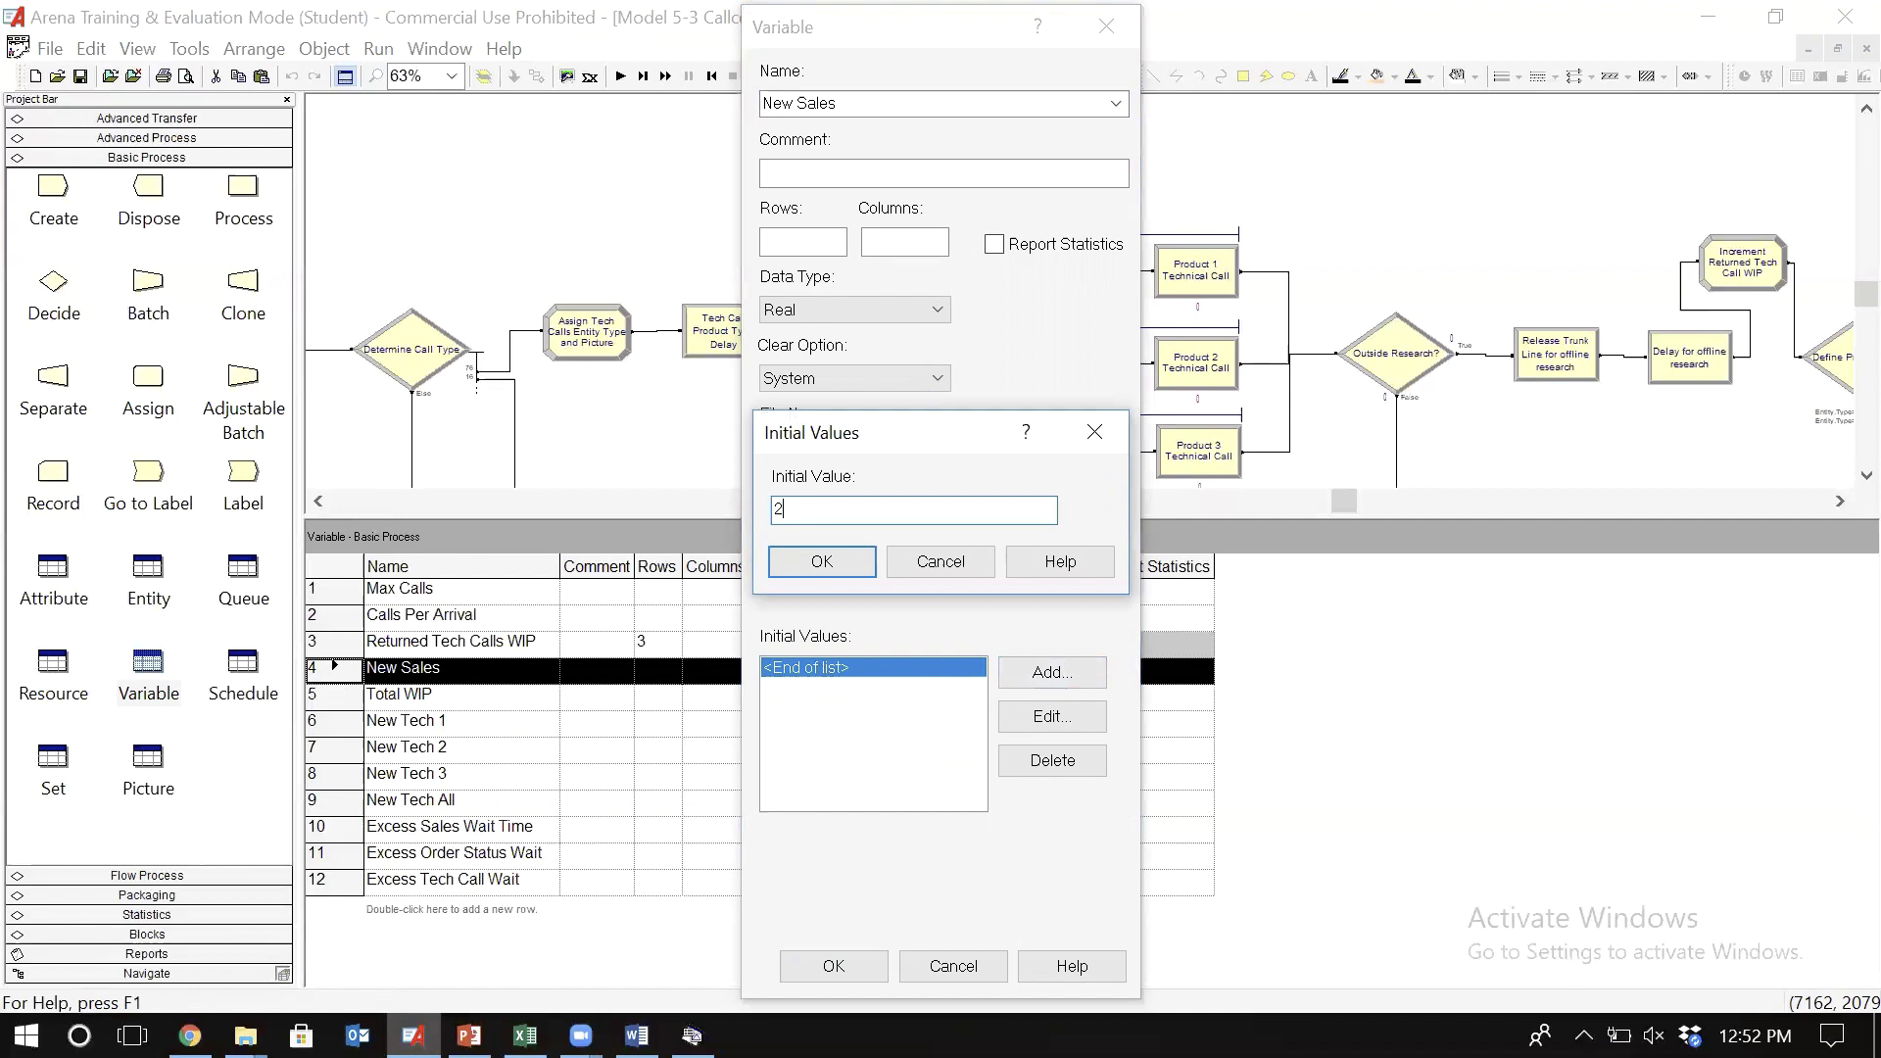
left_click(846, 567)
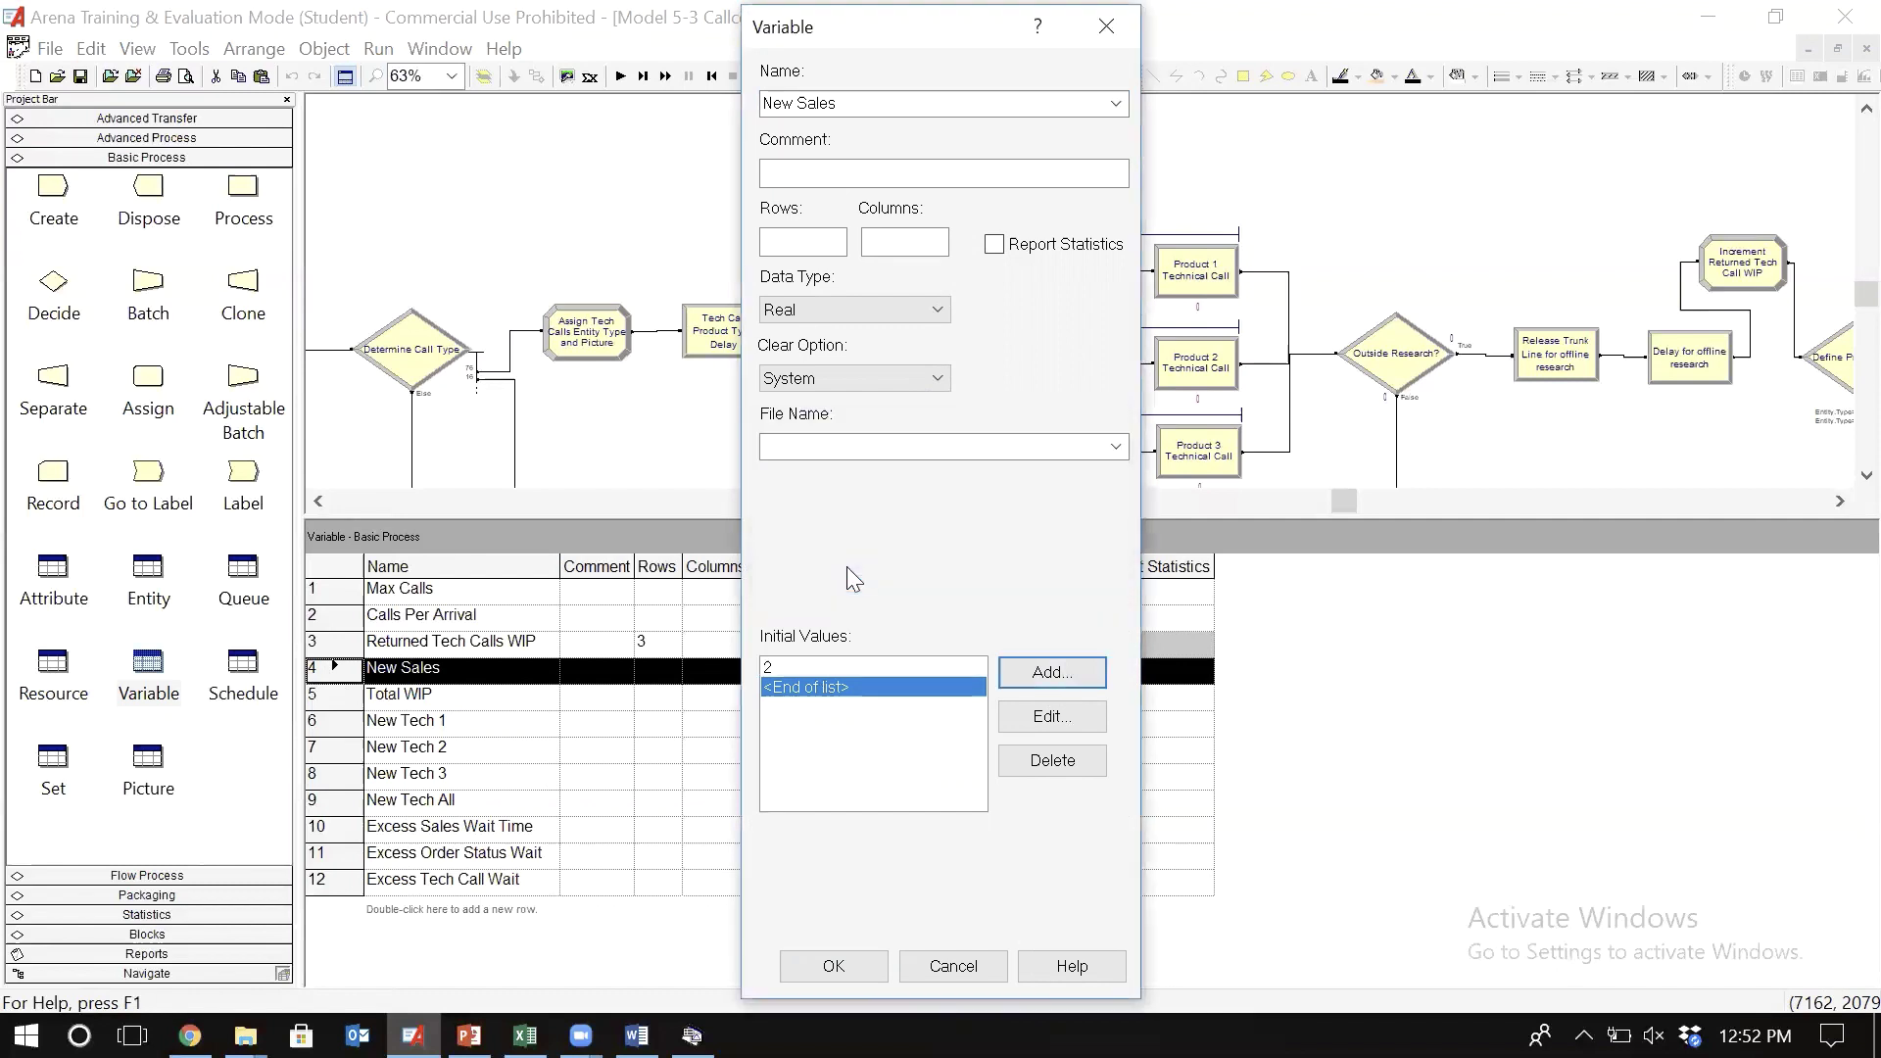
left_click(834, 969)
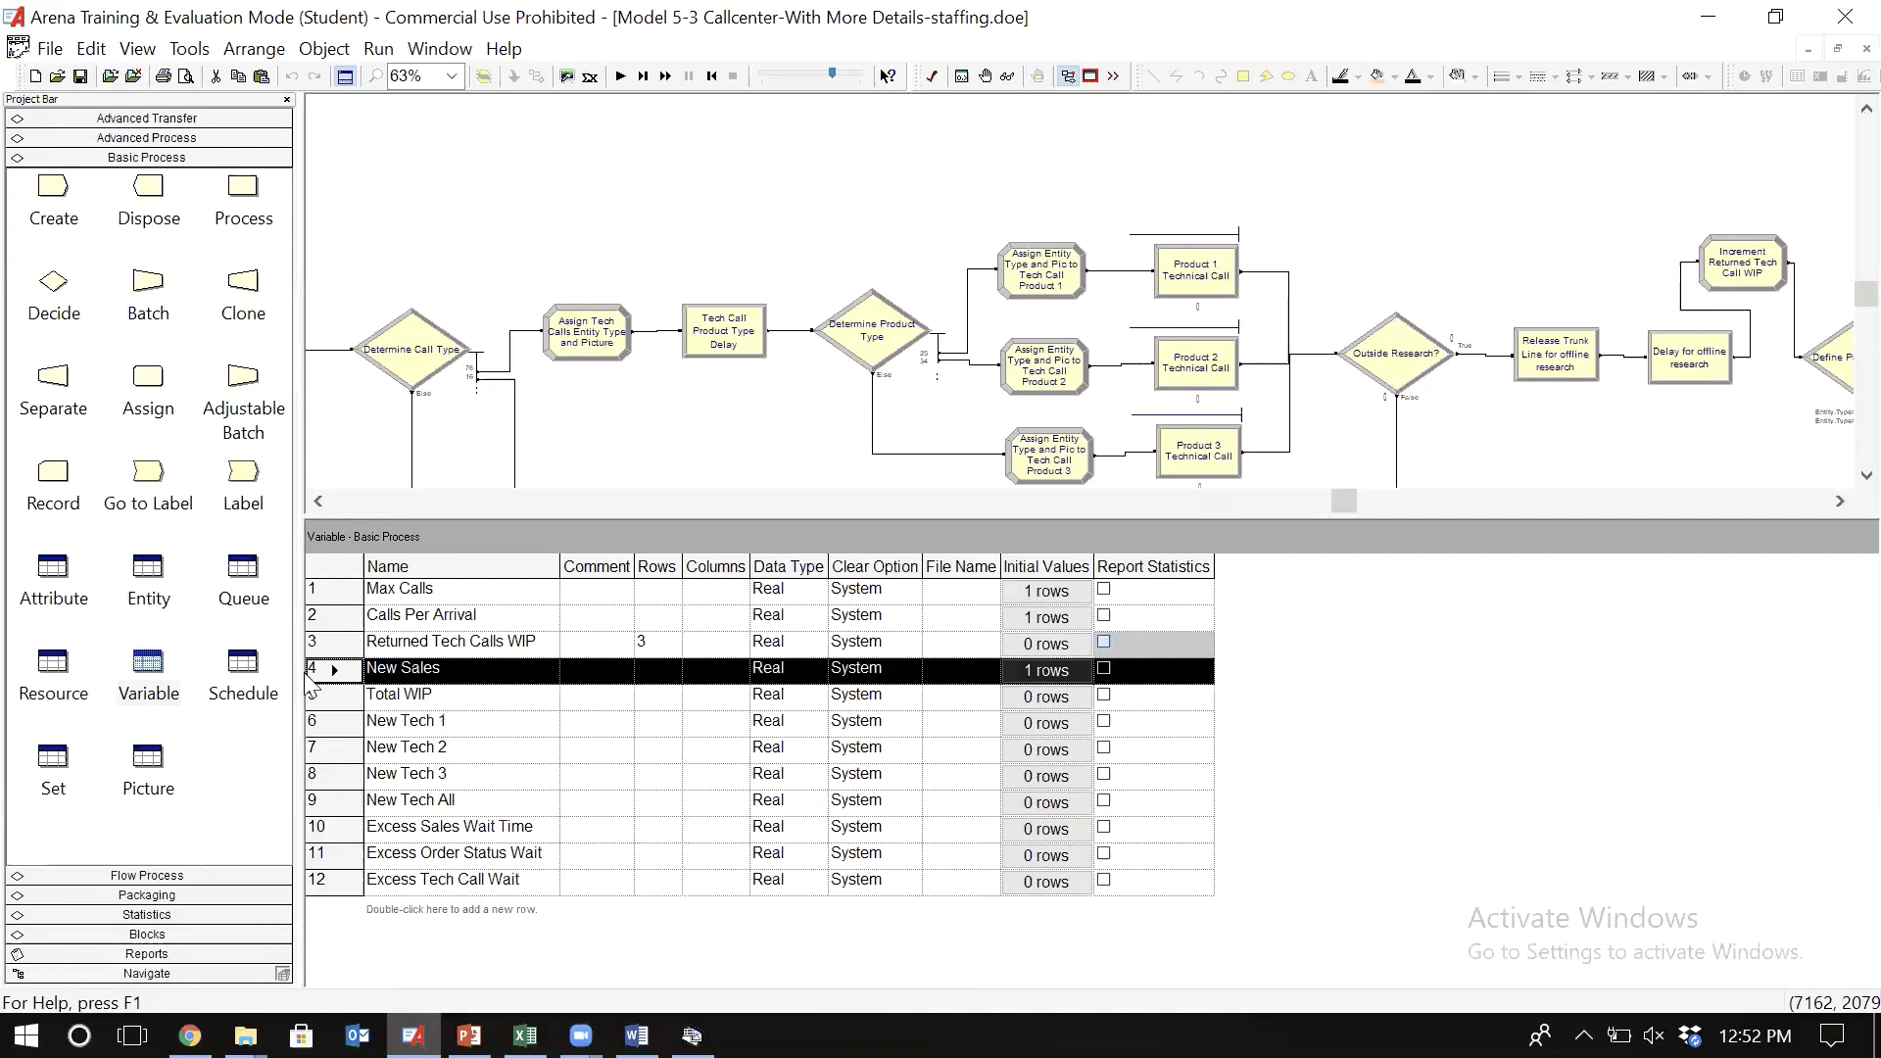
- Review the Sales Schedule's durations to see where the New Sales variable is used, leaving the schedule unedited
left_click(242, 667)
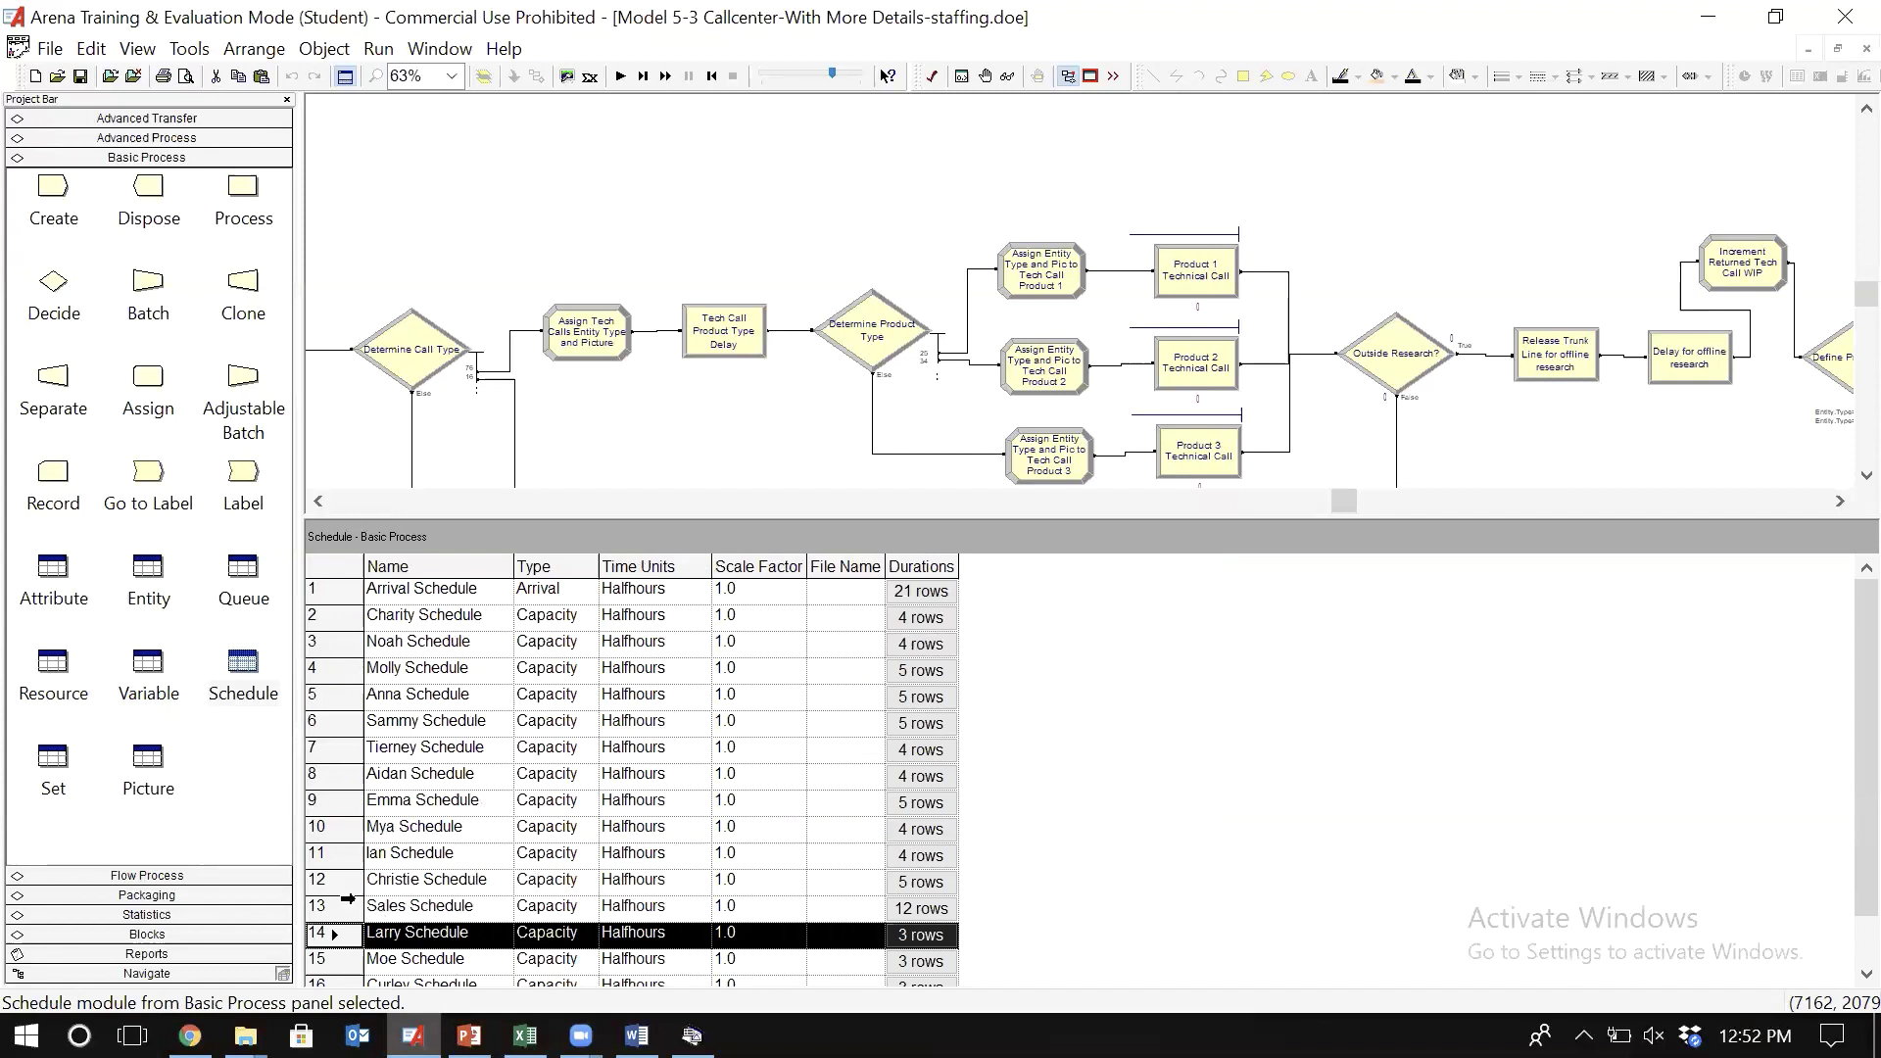
left_click(343, 905)
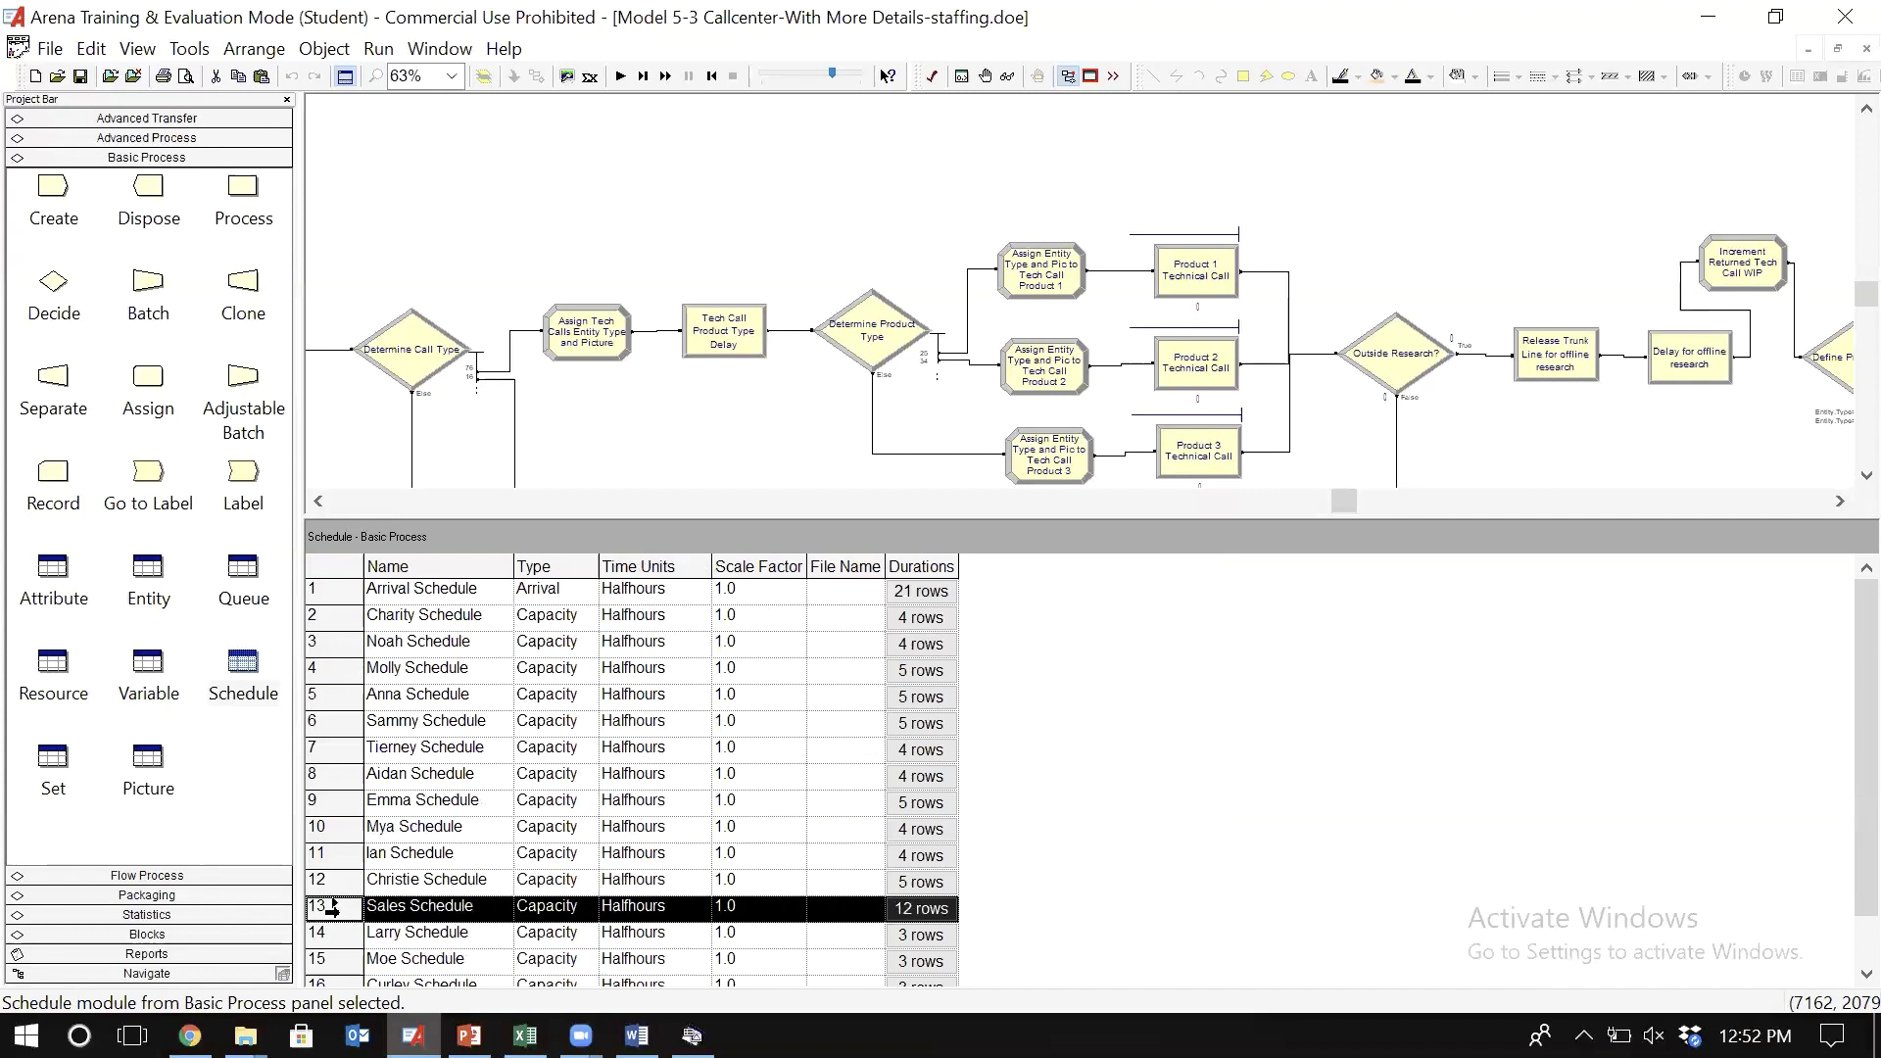
double_click(331, 907)
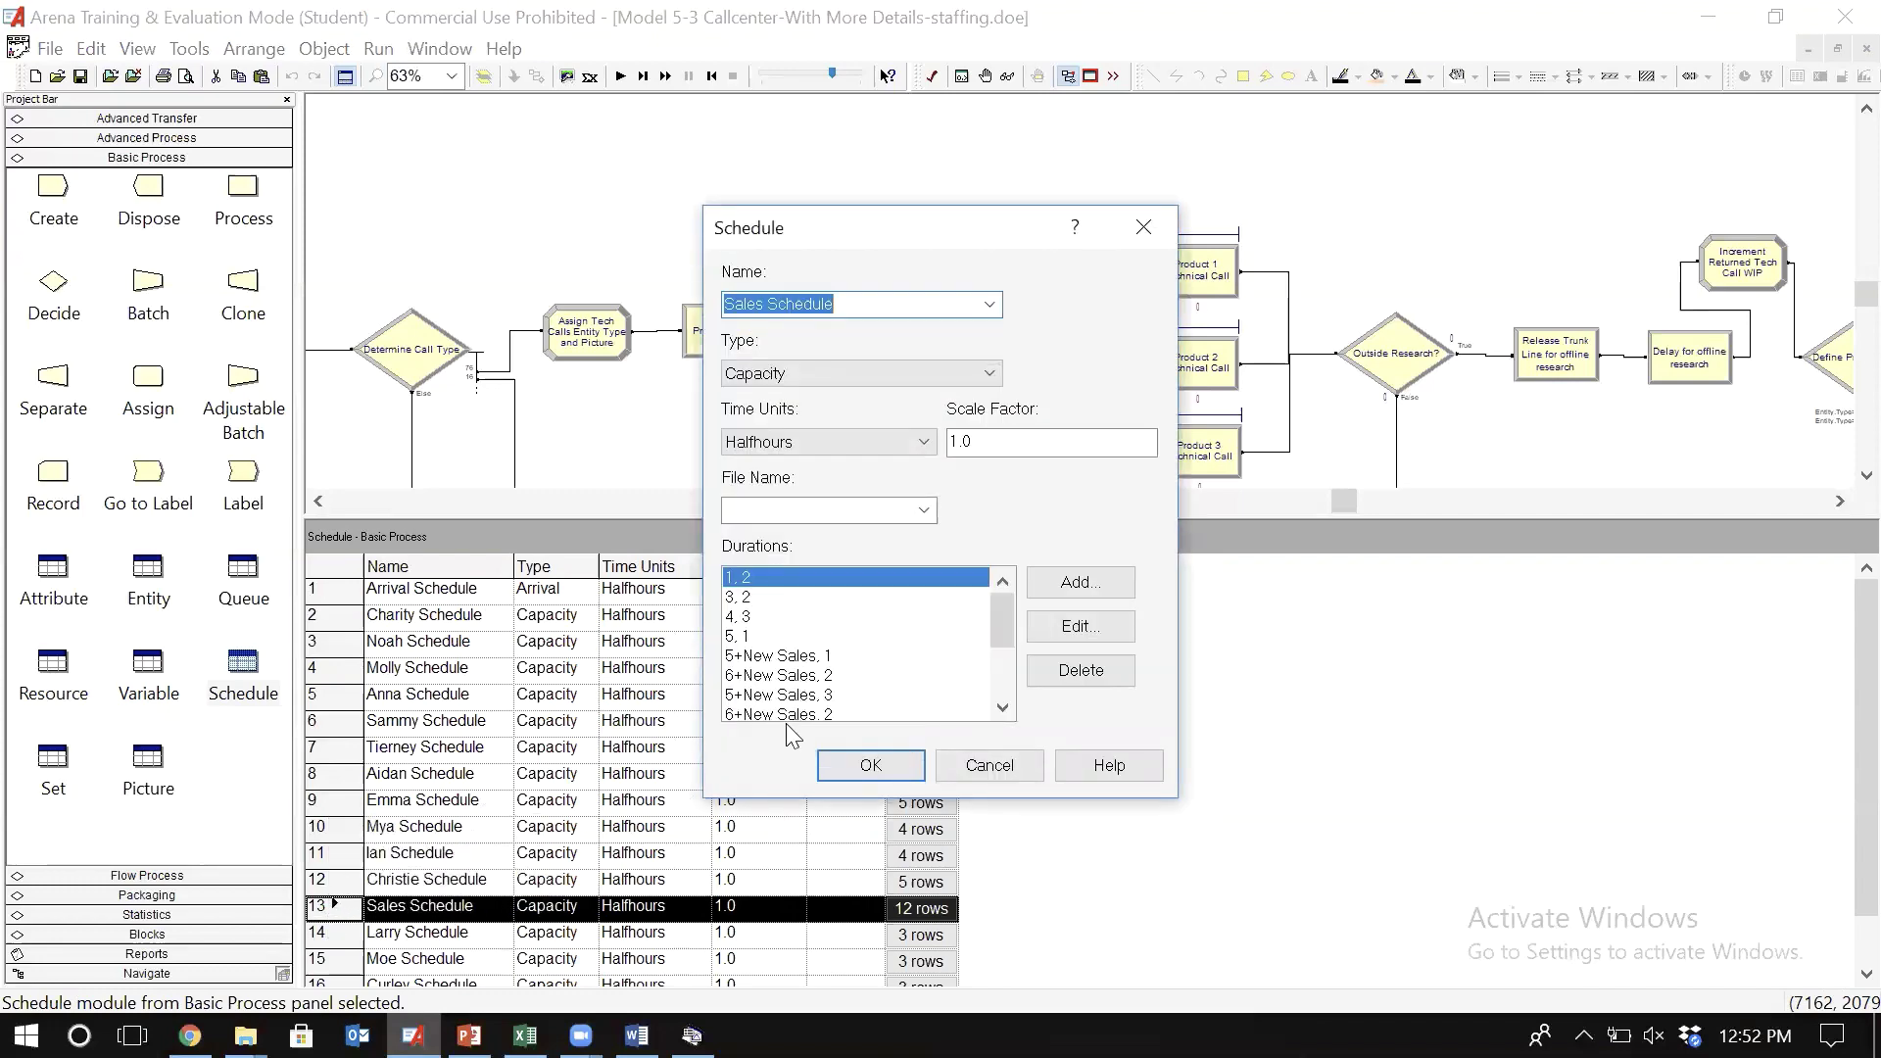
left_click(1010, 709)
left_click(1009, 710)
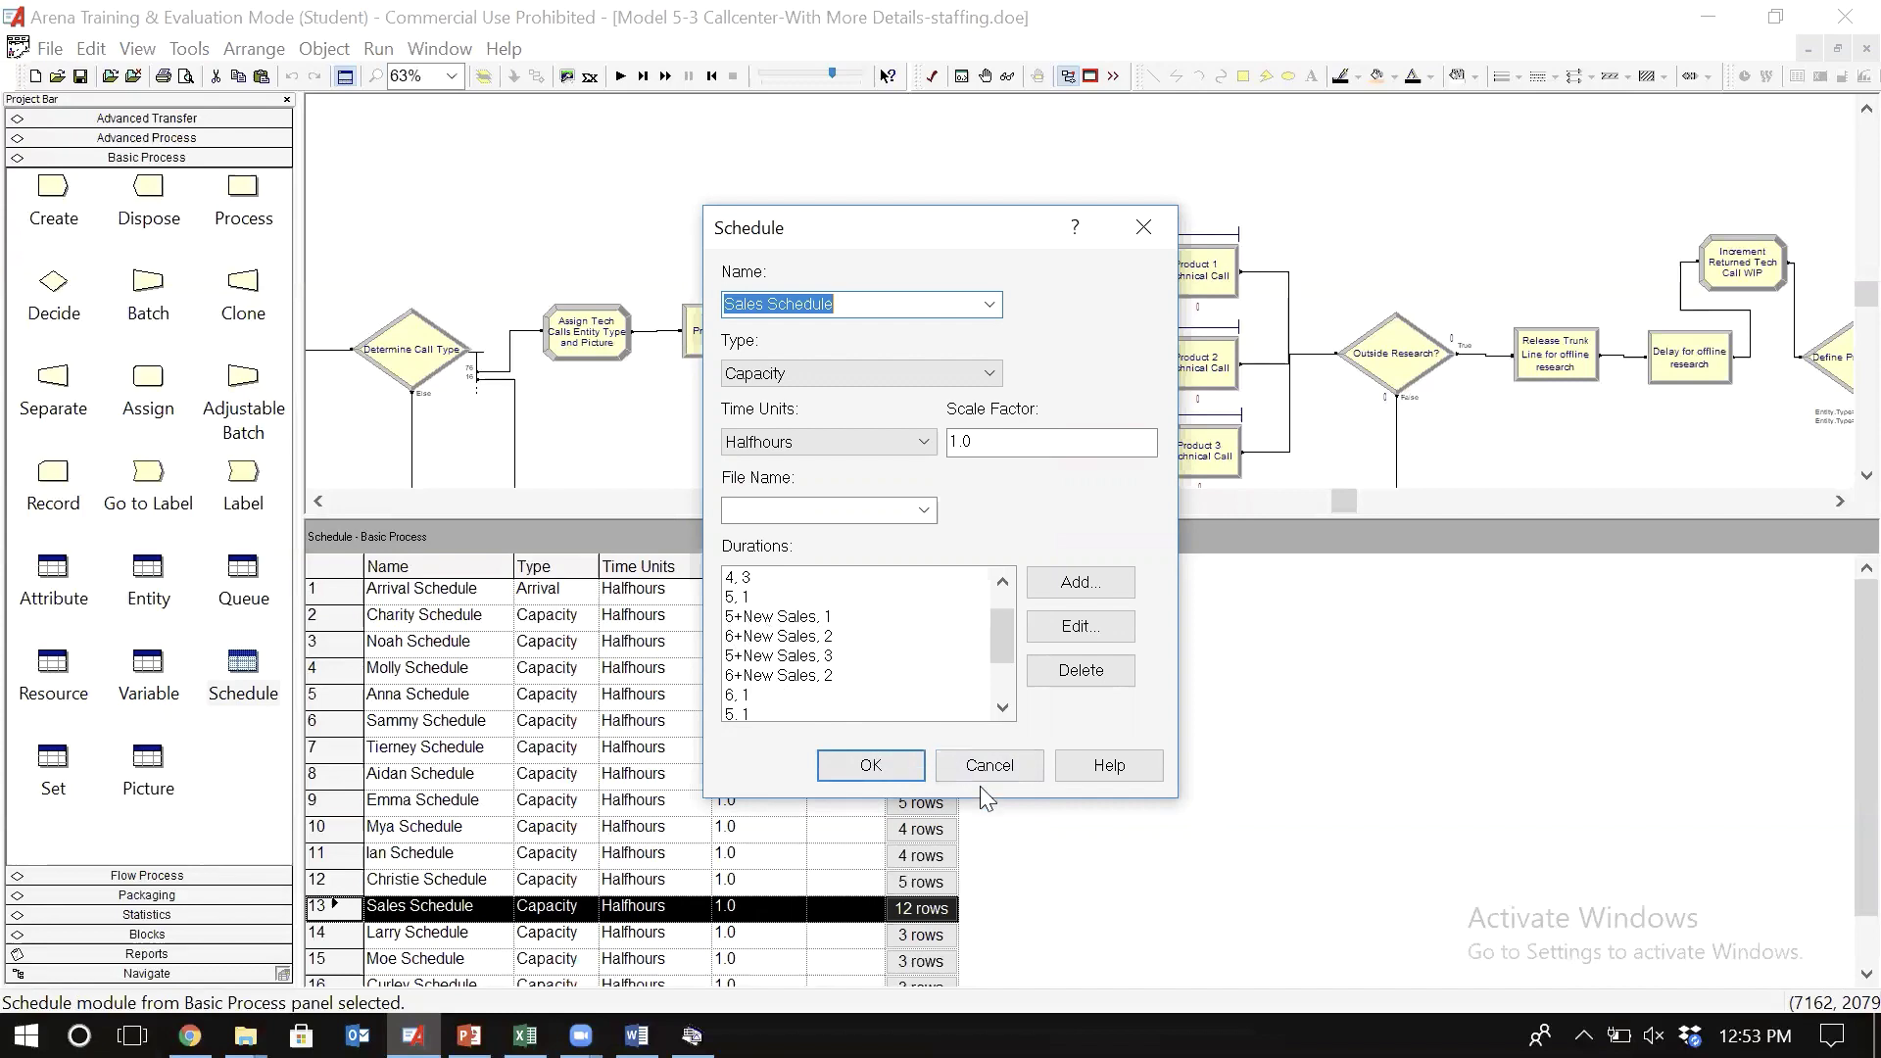
left_click(1010, 774)
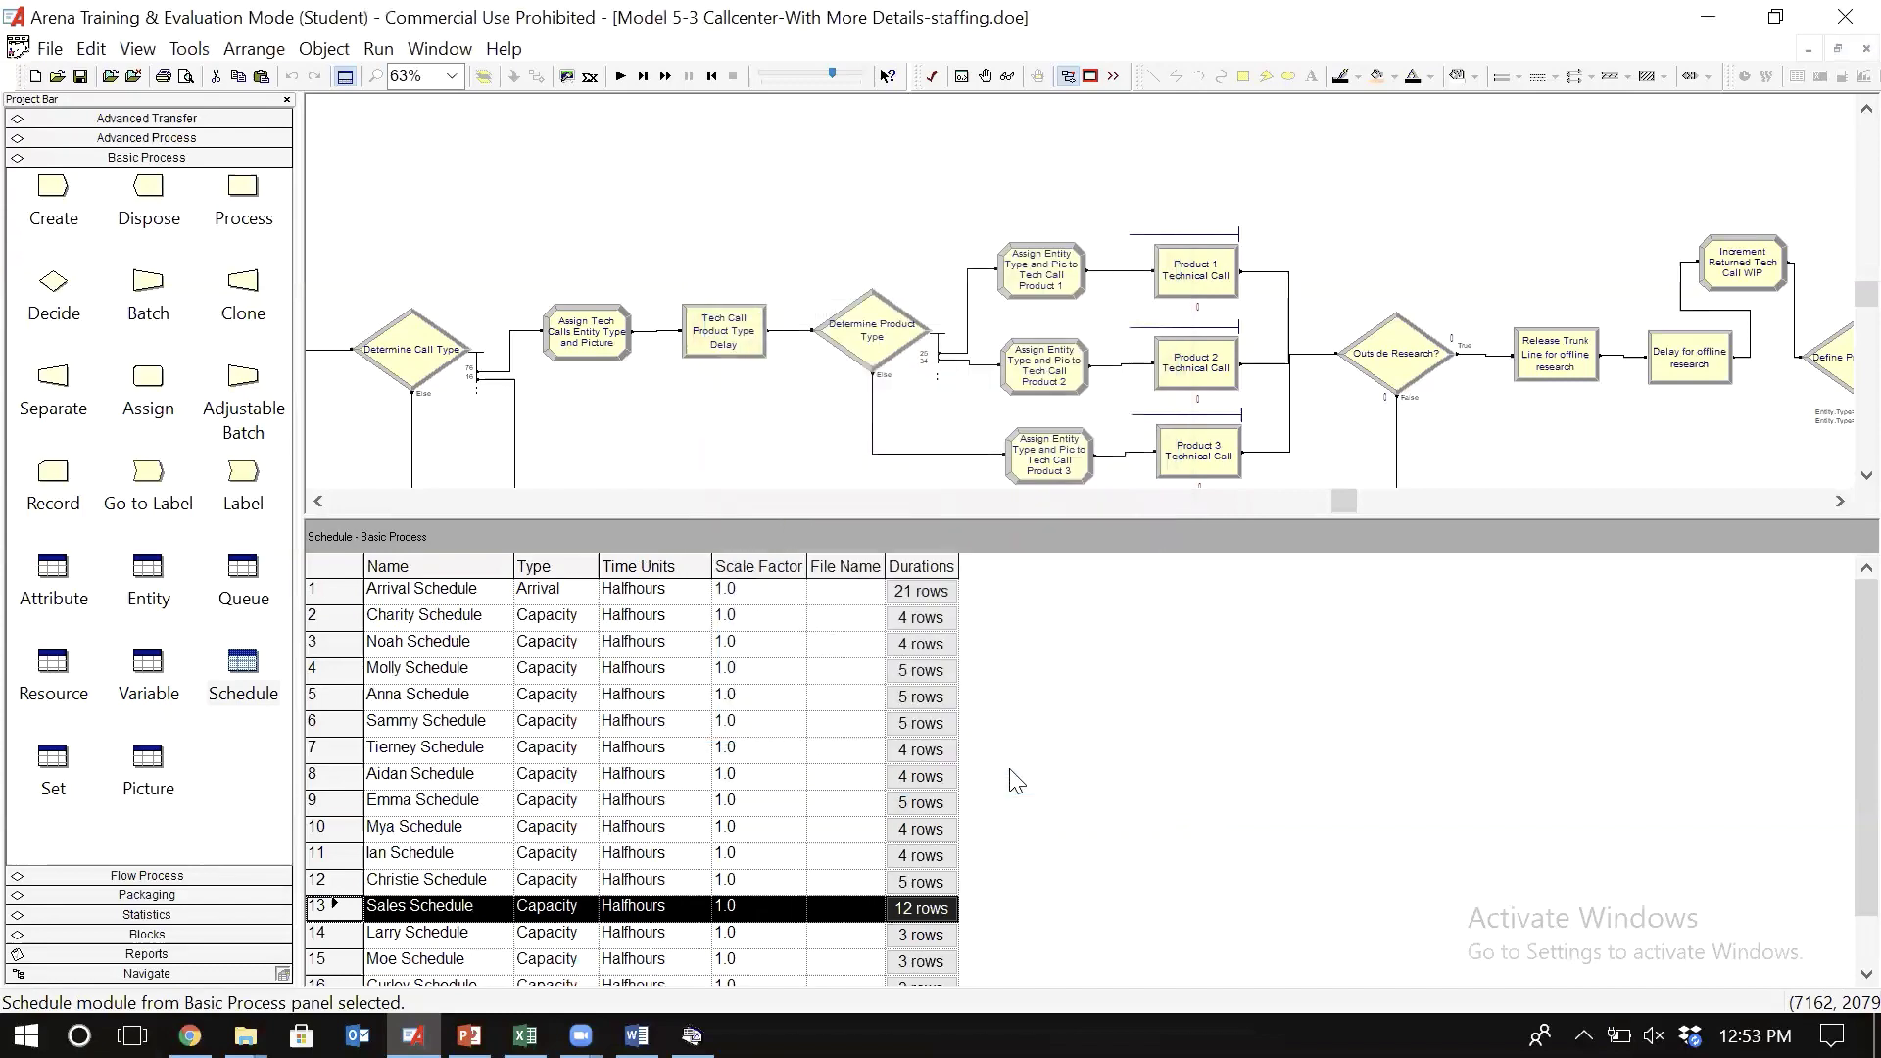
- Add an initial value of 1 to the New Tech 1 variable
left_click(152, 695)
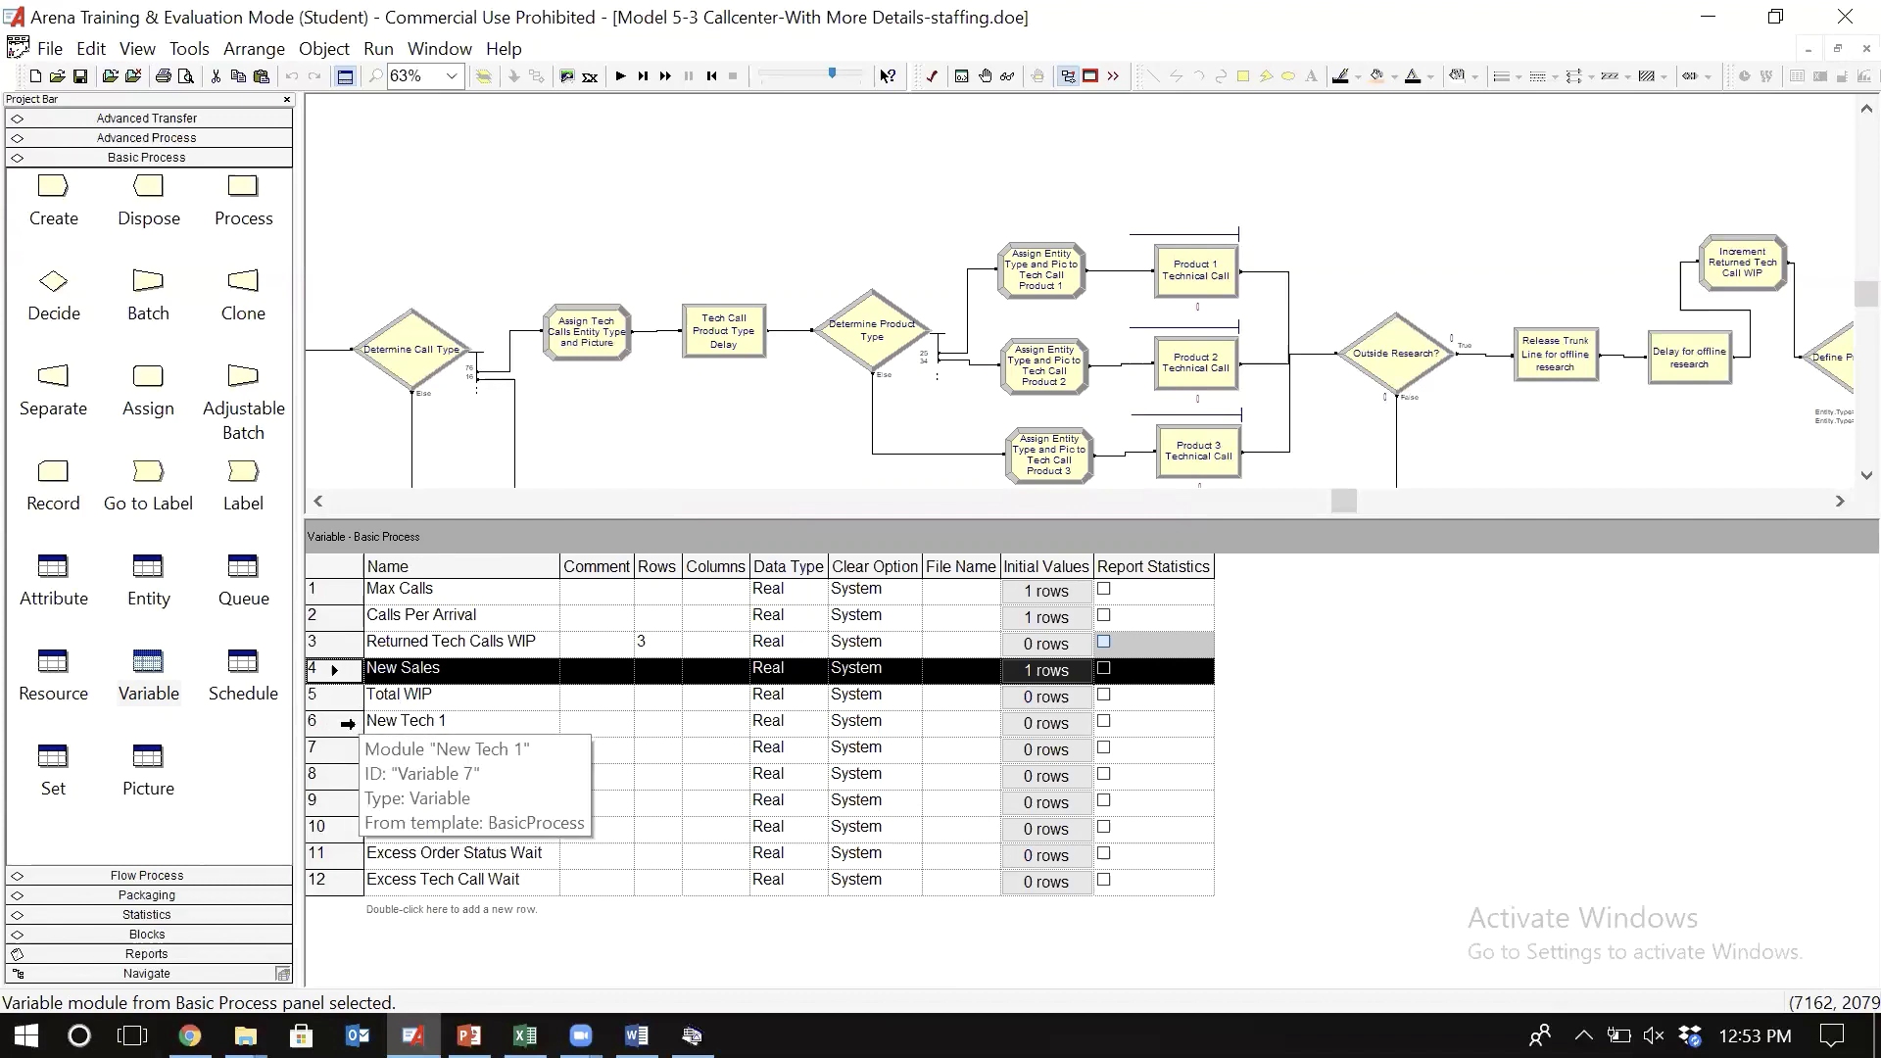
double_click(347, 724)
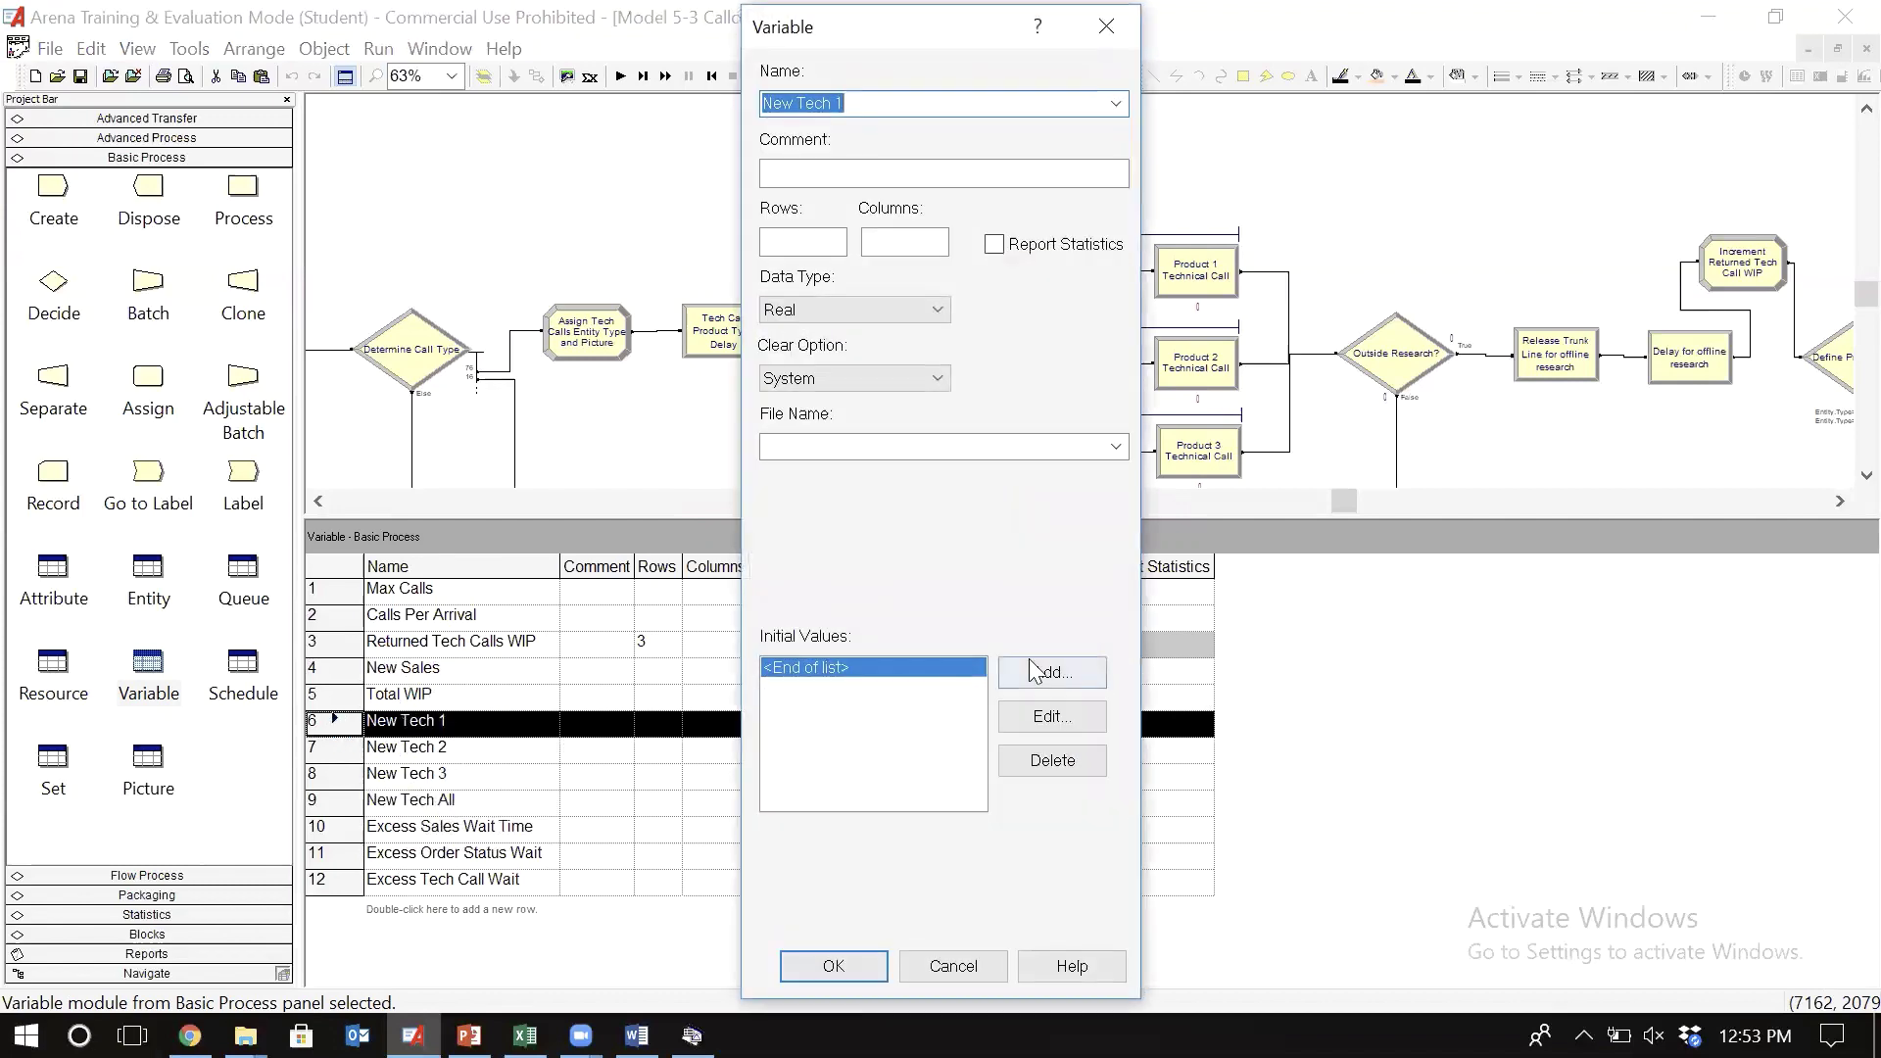
left_click(1066, 676)
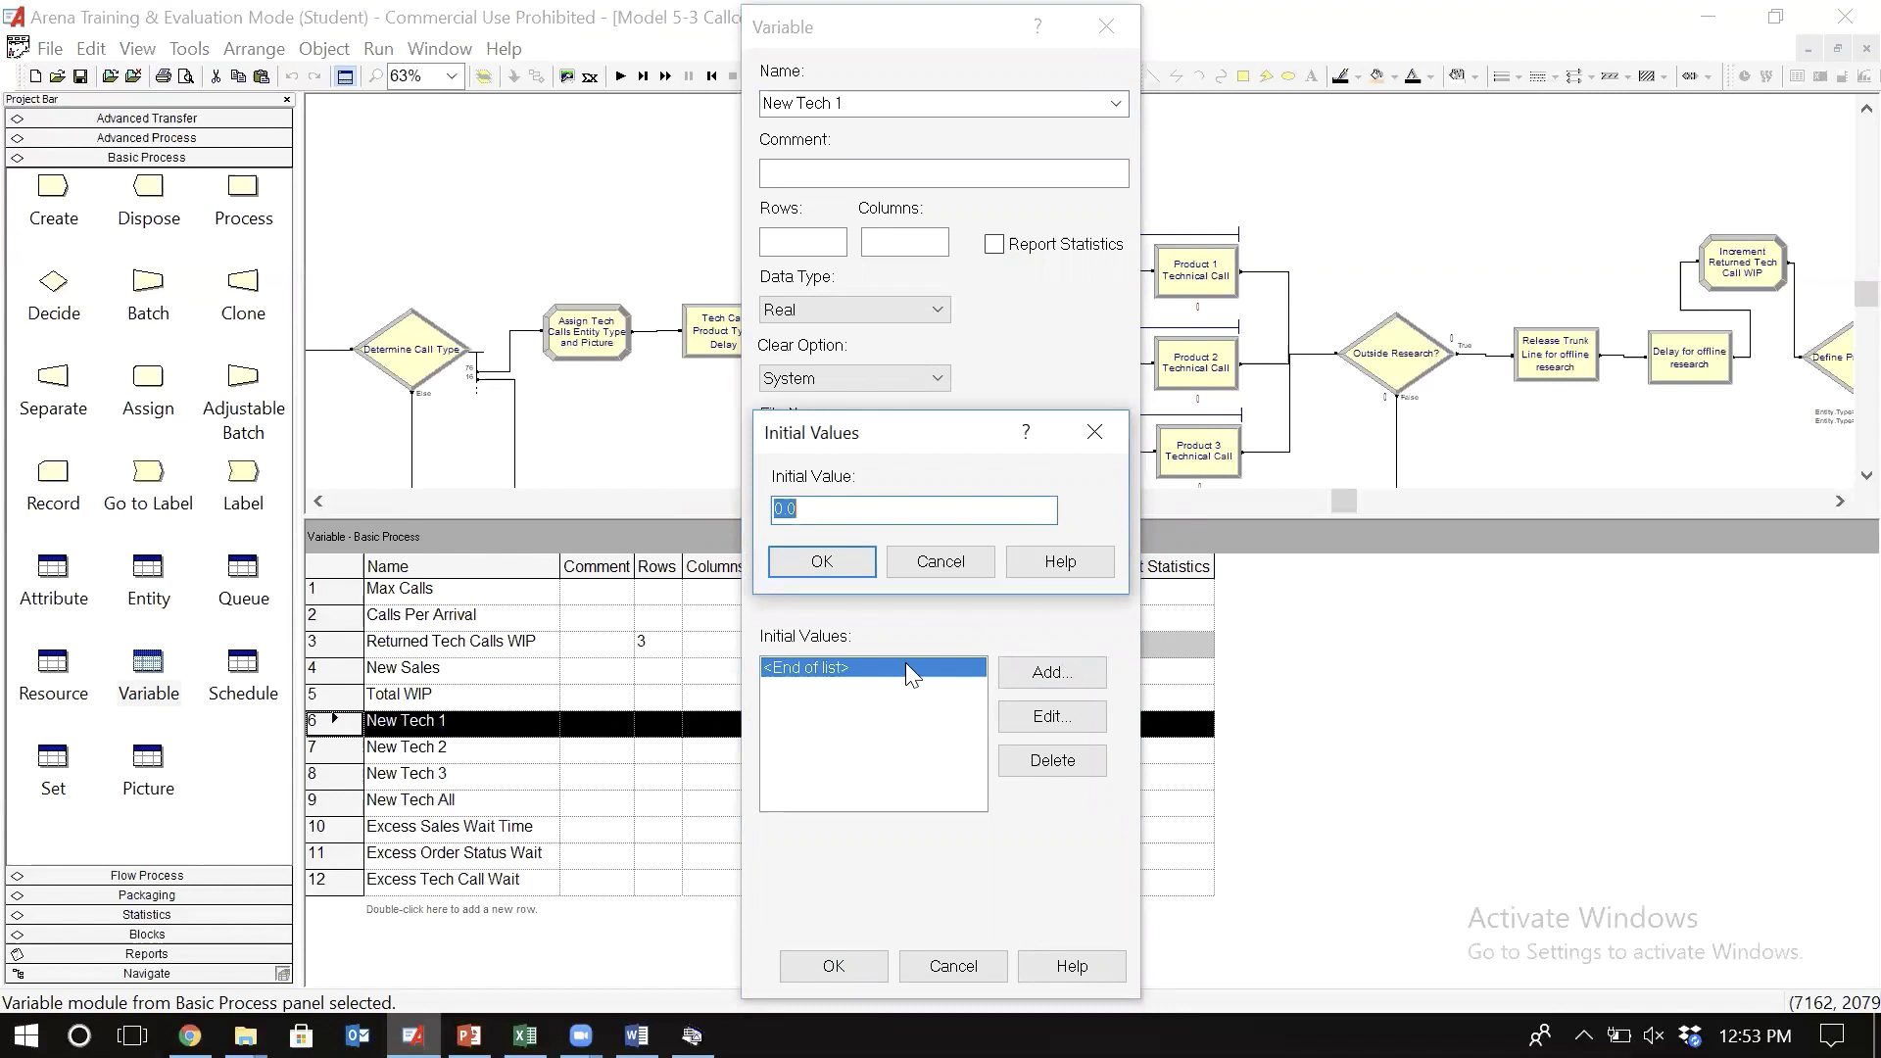
type("1")
left_click(811, 557)
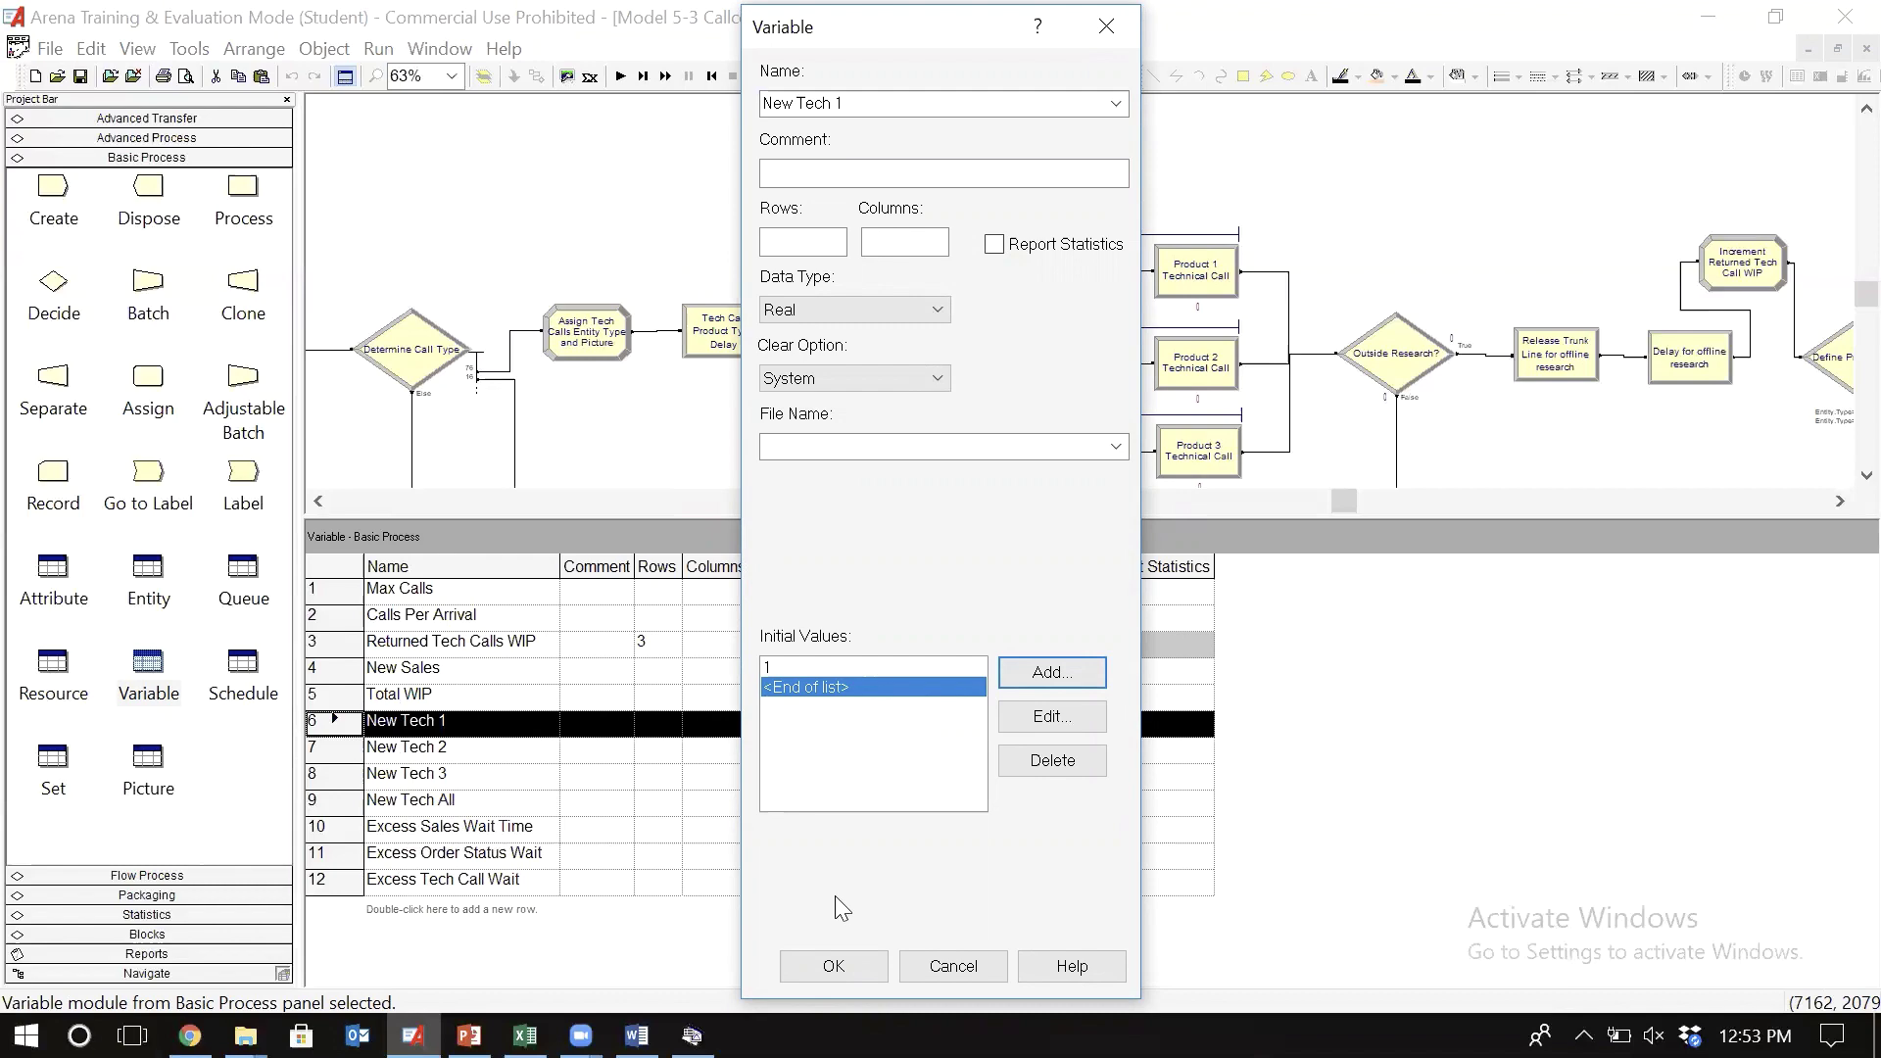
left_click(847, 976)
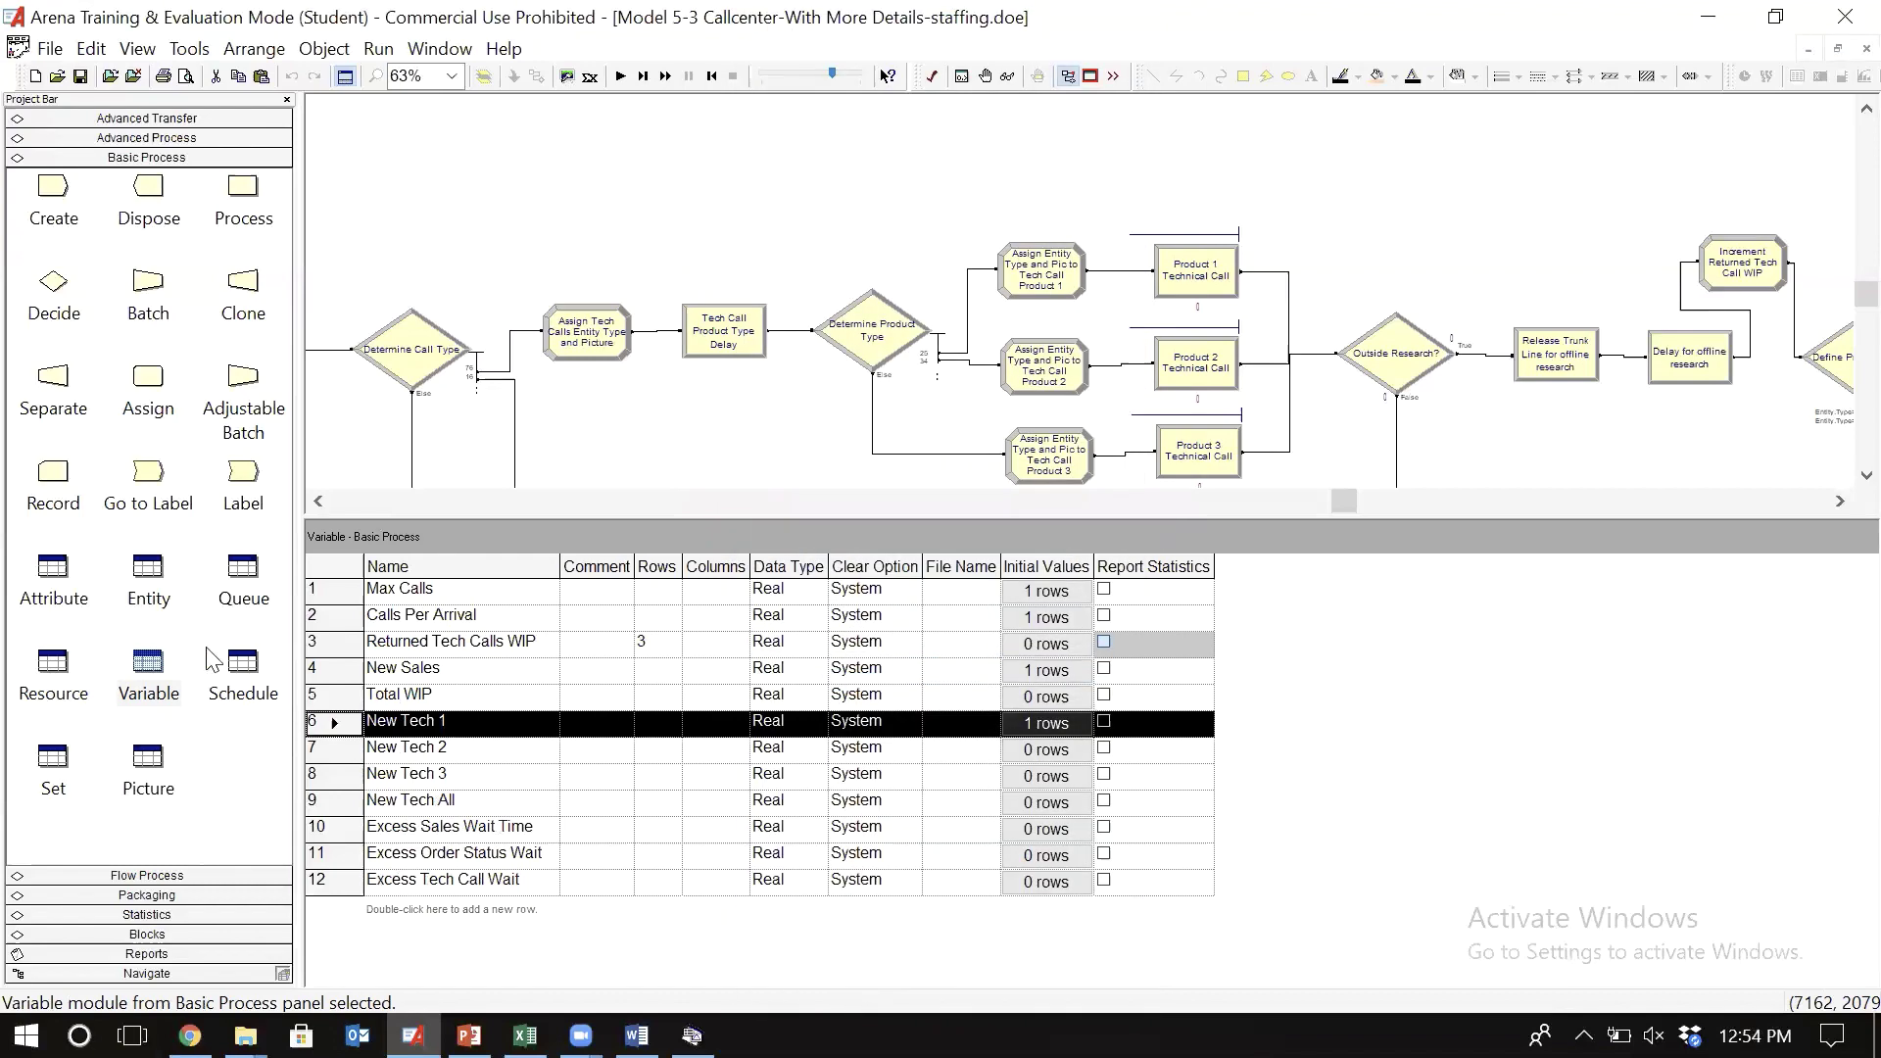
- Set the Trunk Line resource's fixed capacity to 29
left_click(56, 681)
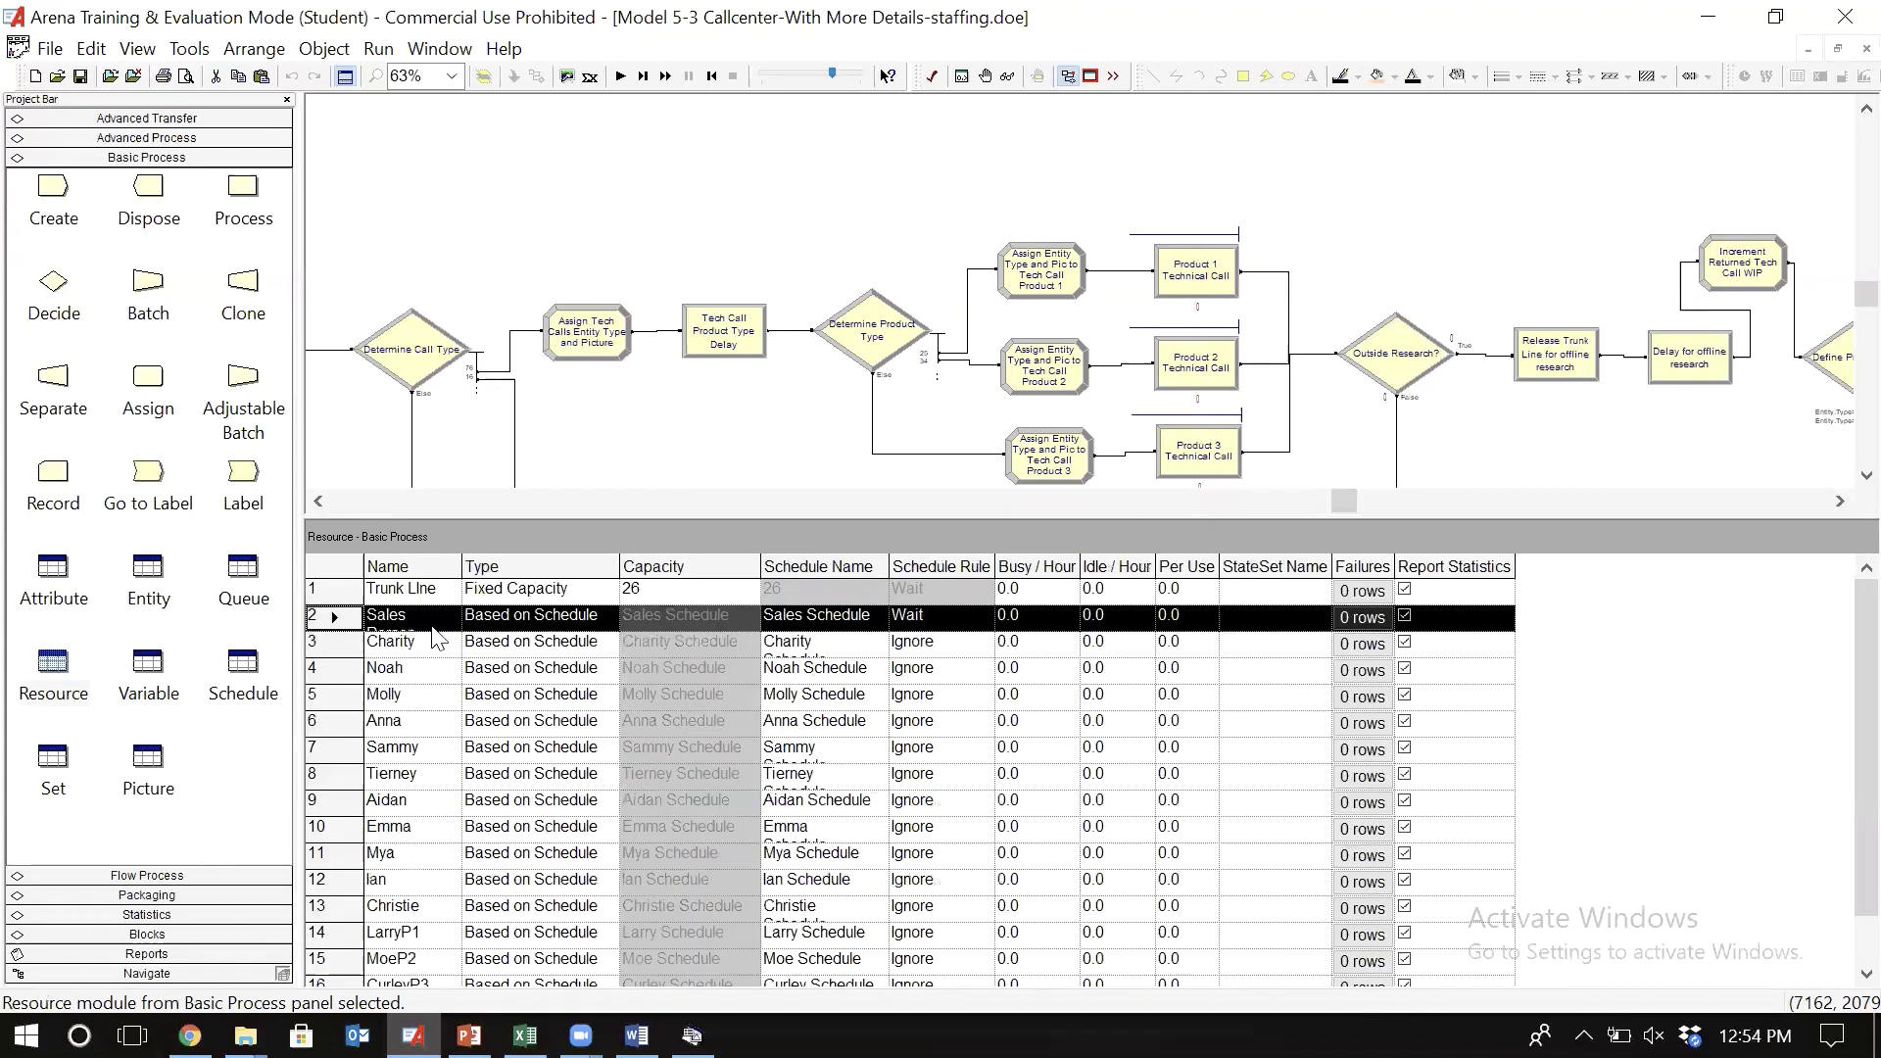
left_click(648, 592)
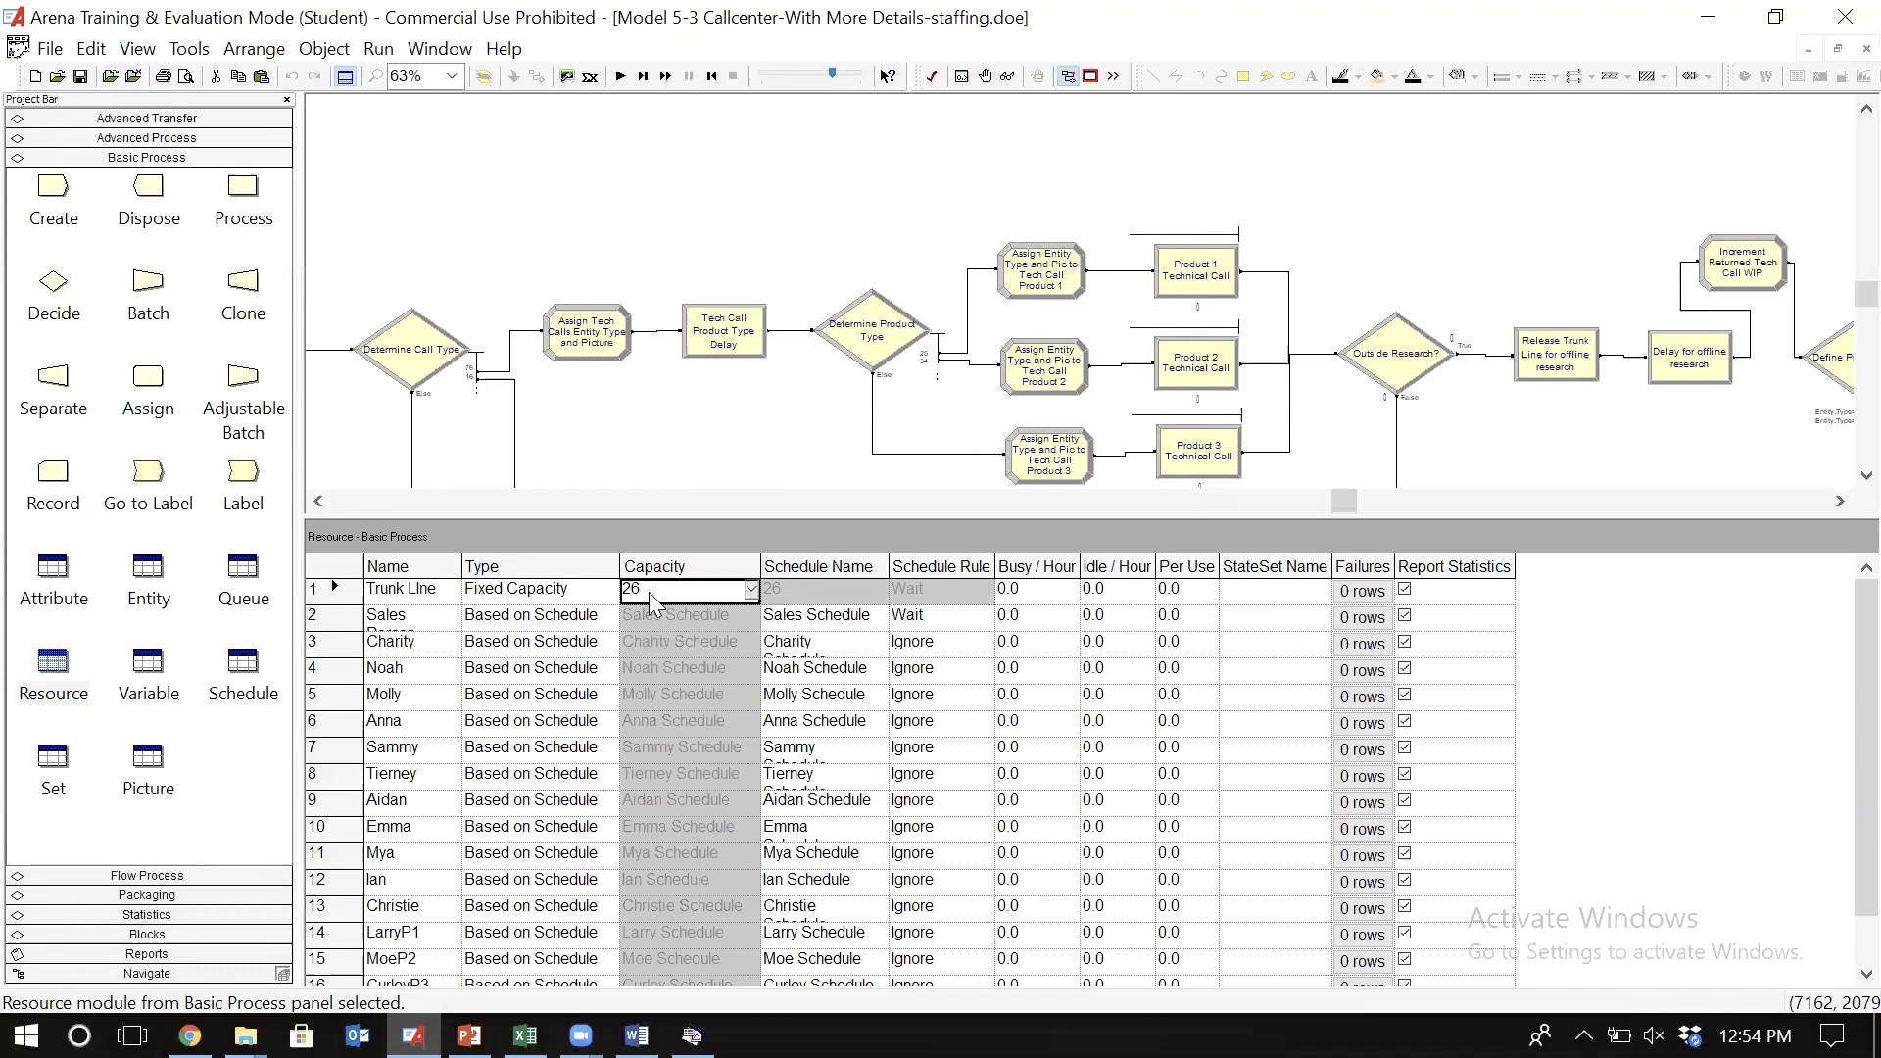
key("BackSpace")
type("9")
left_click(715, 431)
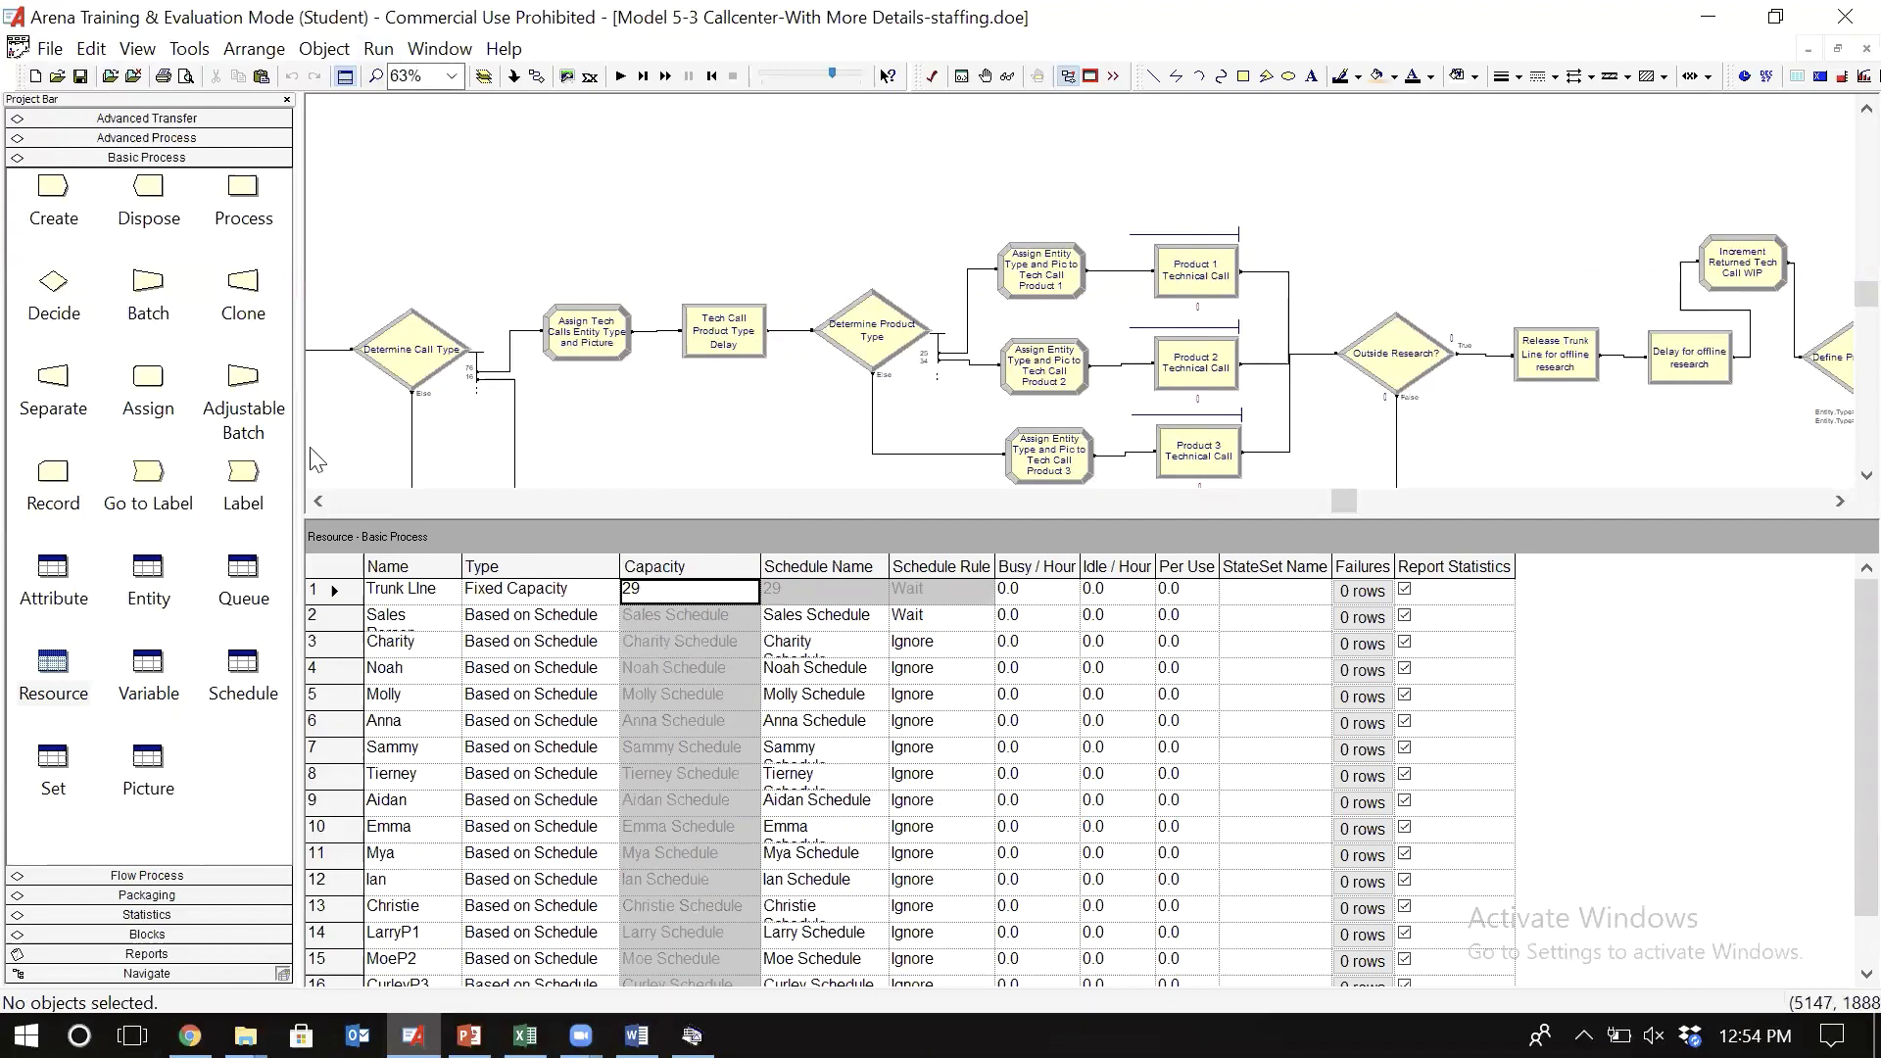
- Change the Total Cost statistic's output file to Alt1TotalCost.dat
left_click(186, 138)
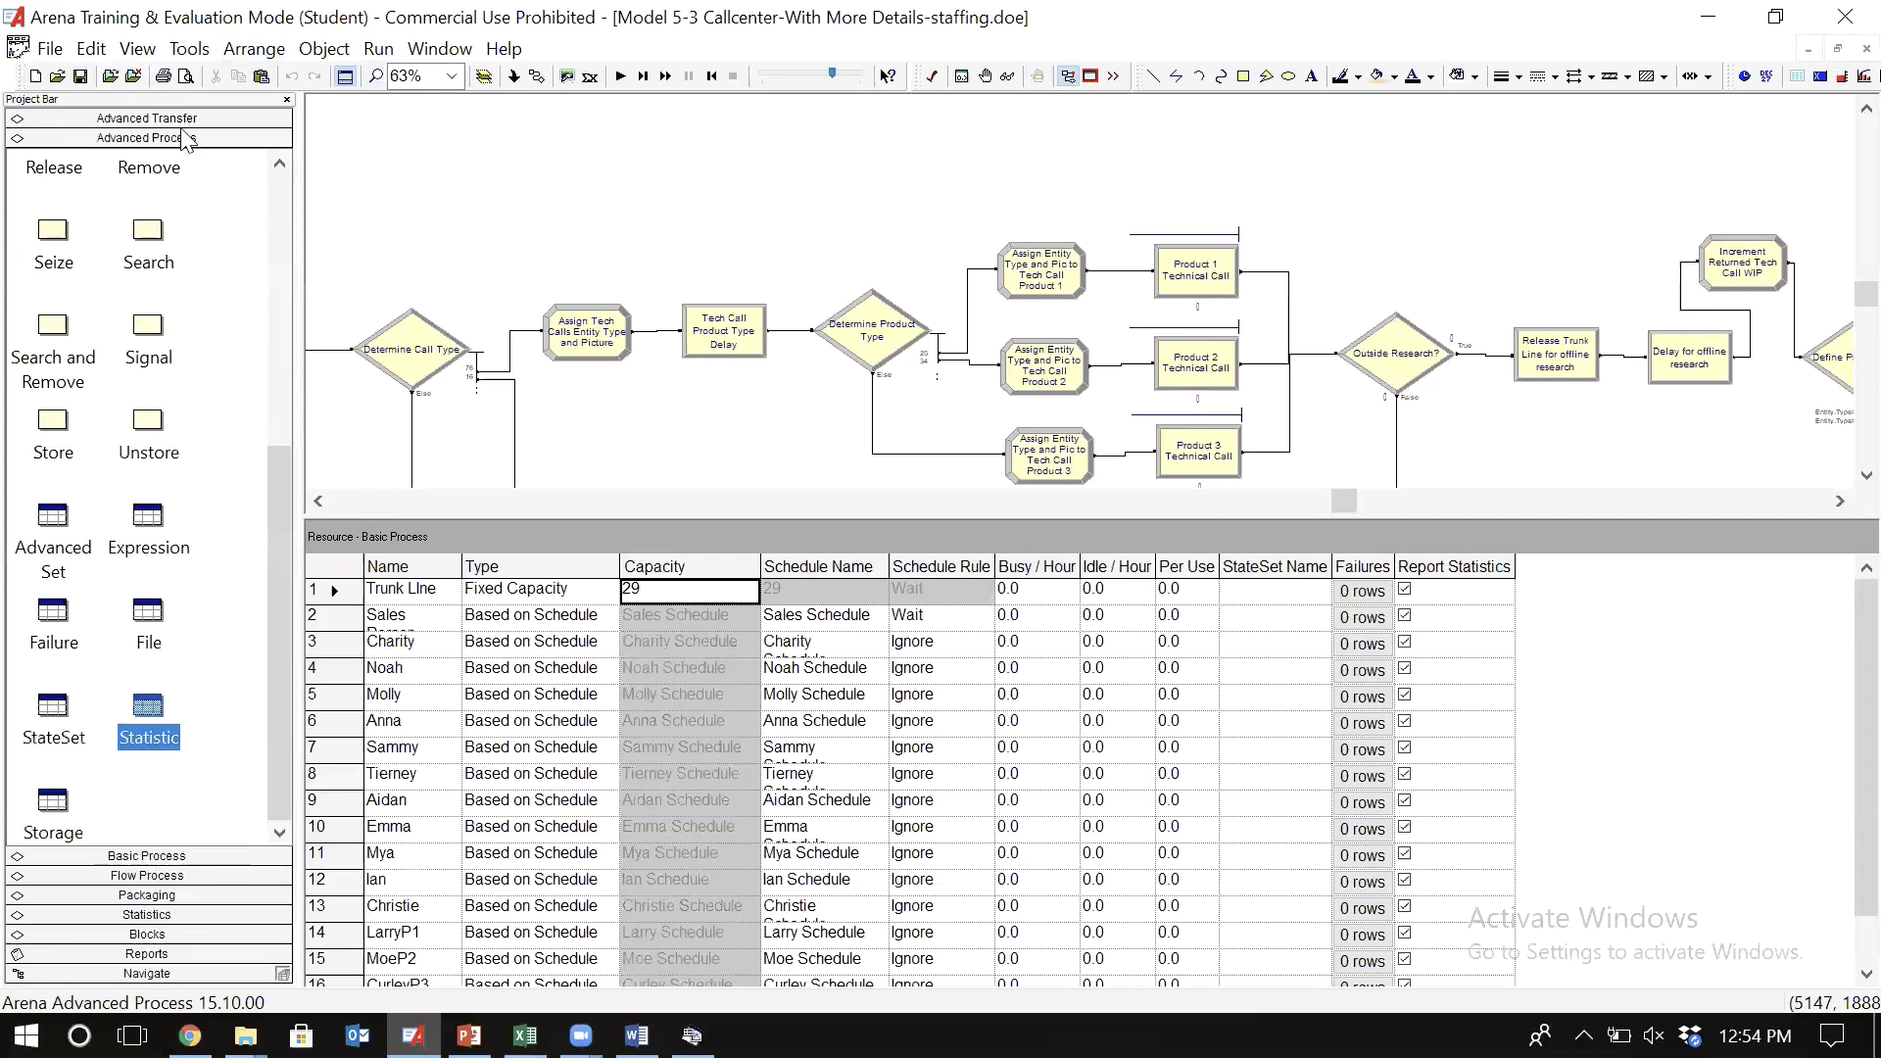
left_click(144, 720)
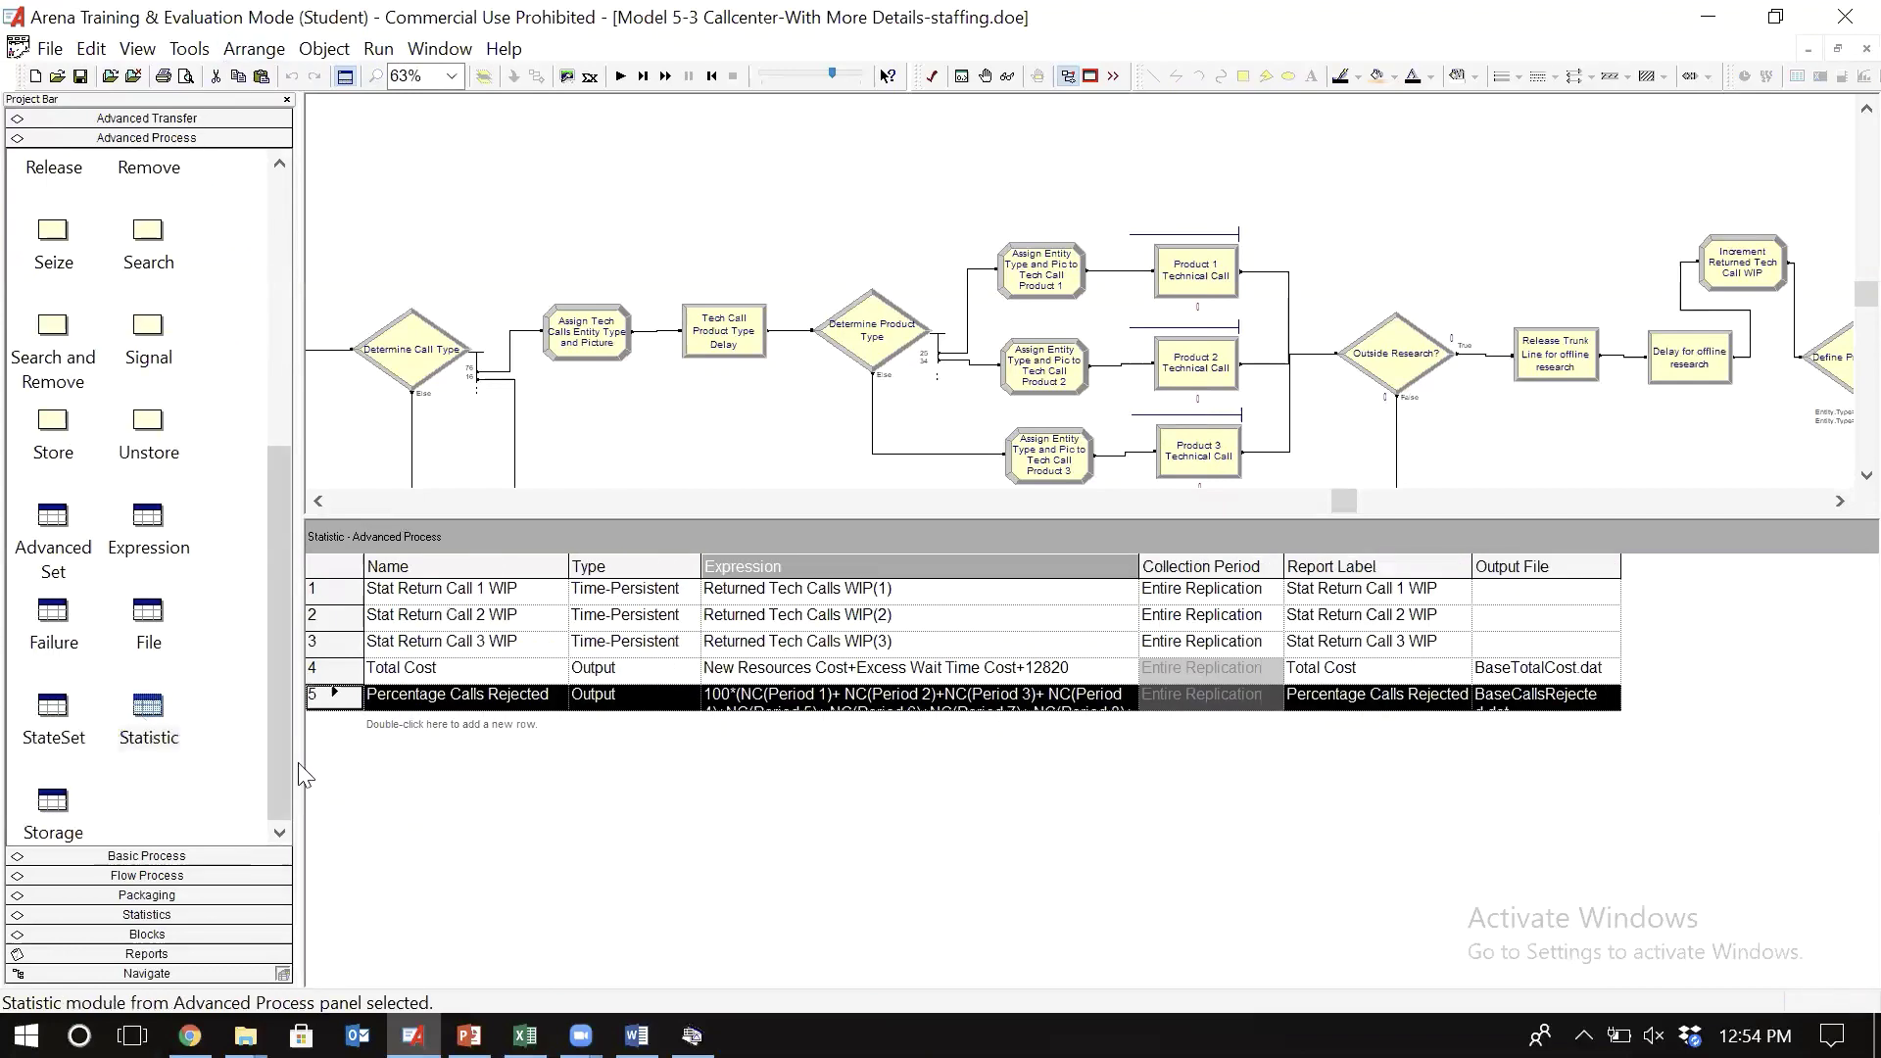
left_click(337, 670)
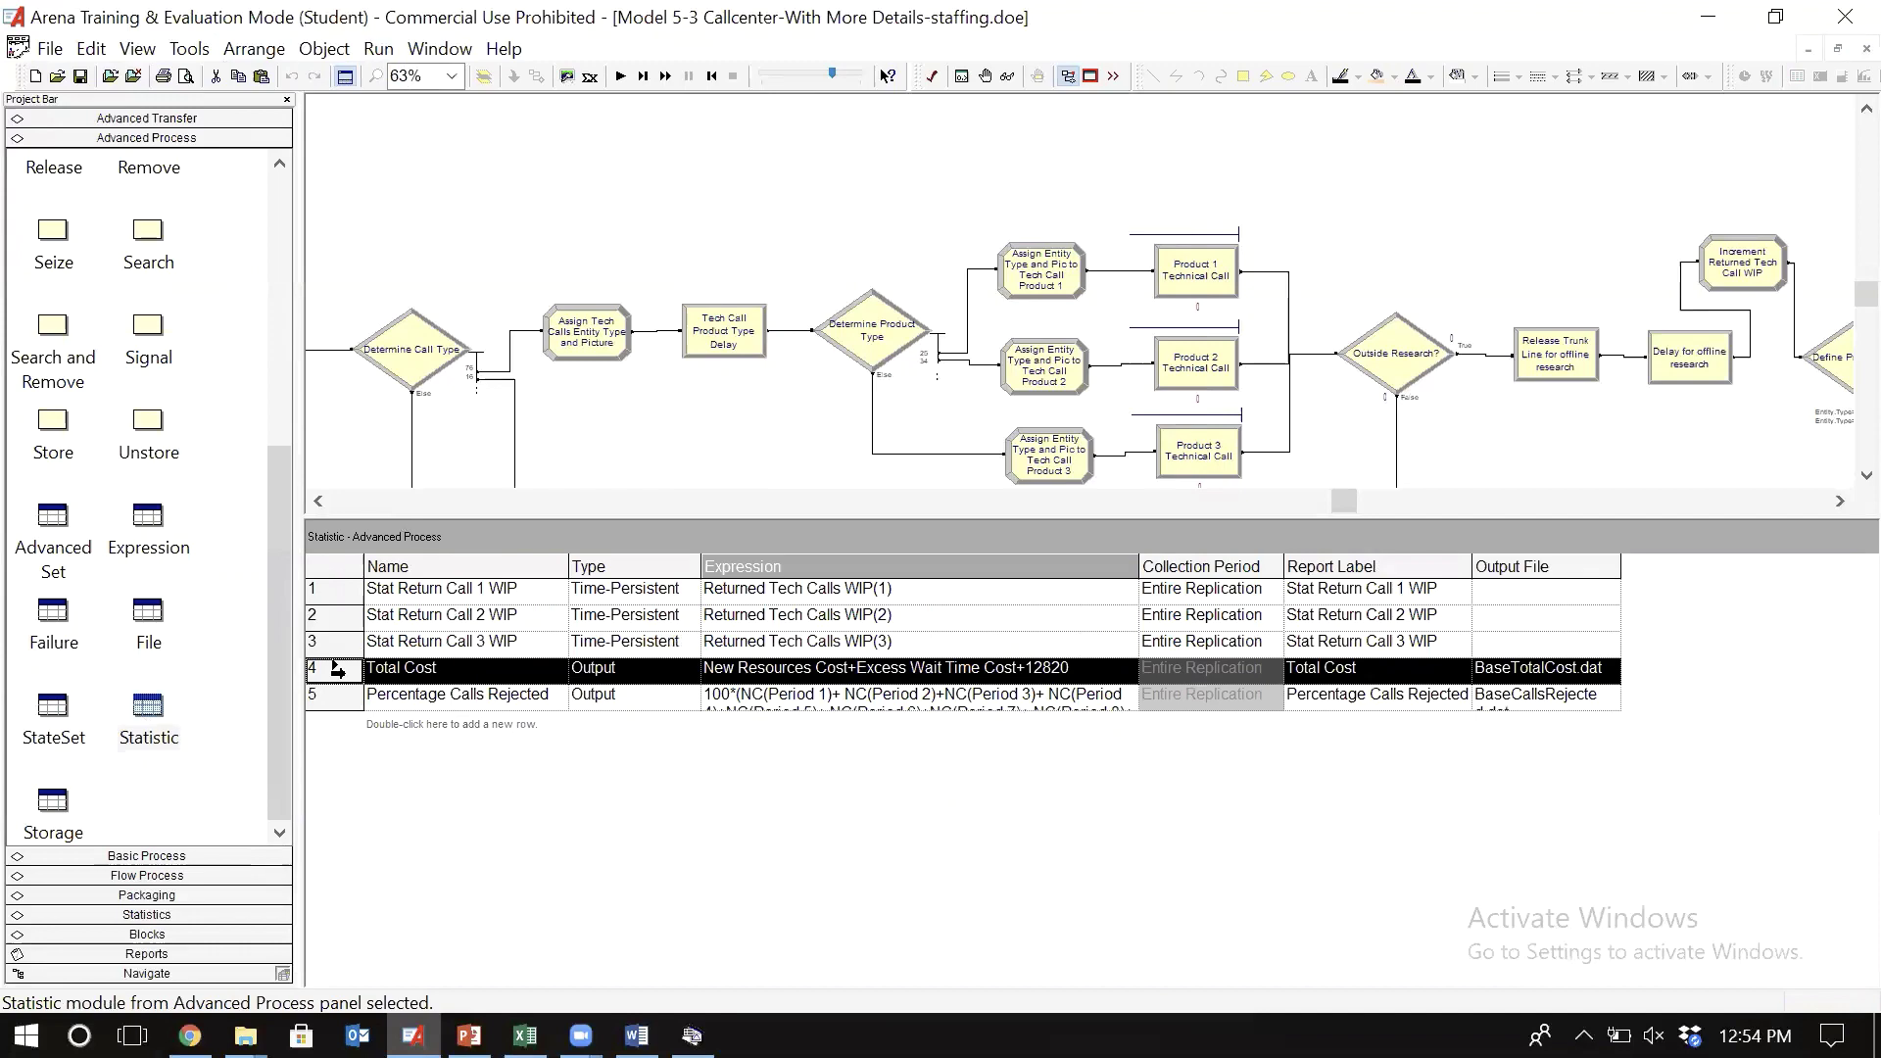
double_click(336, 670)
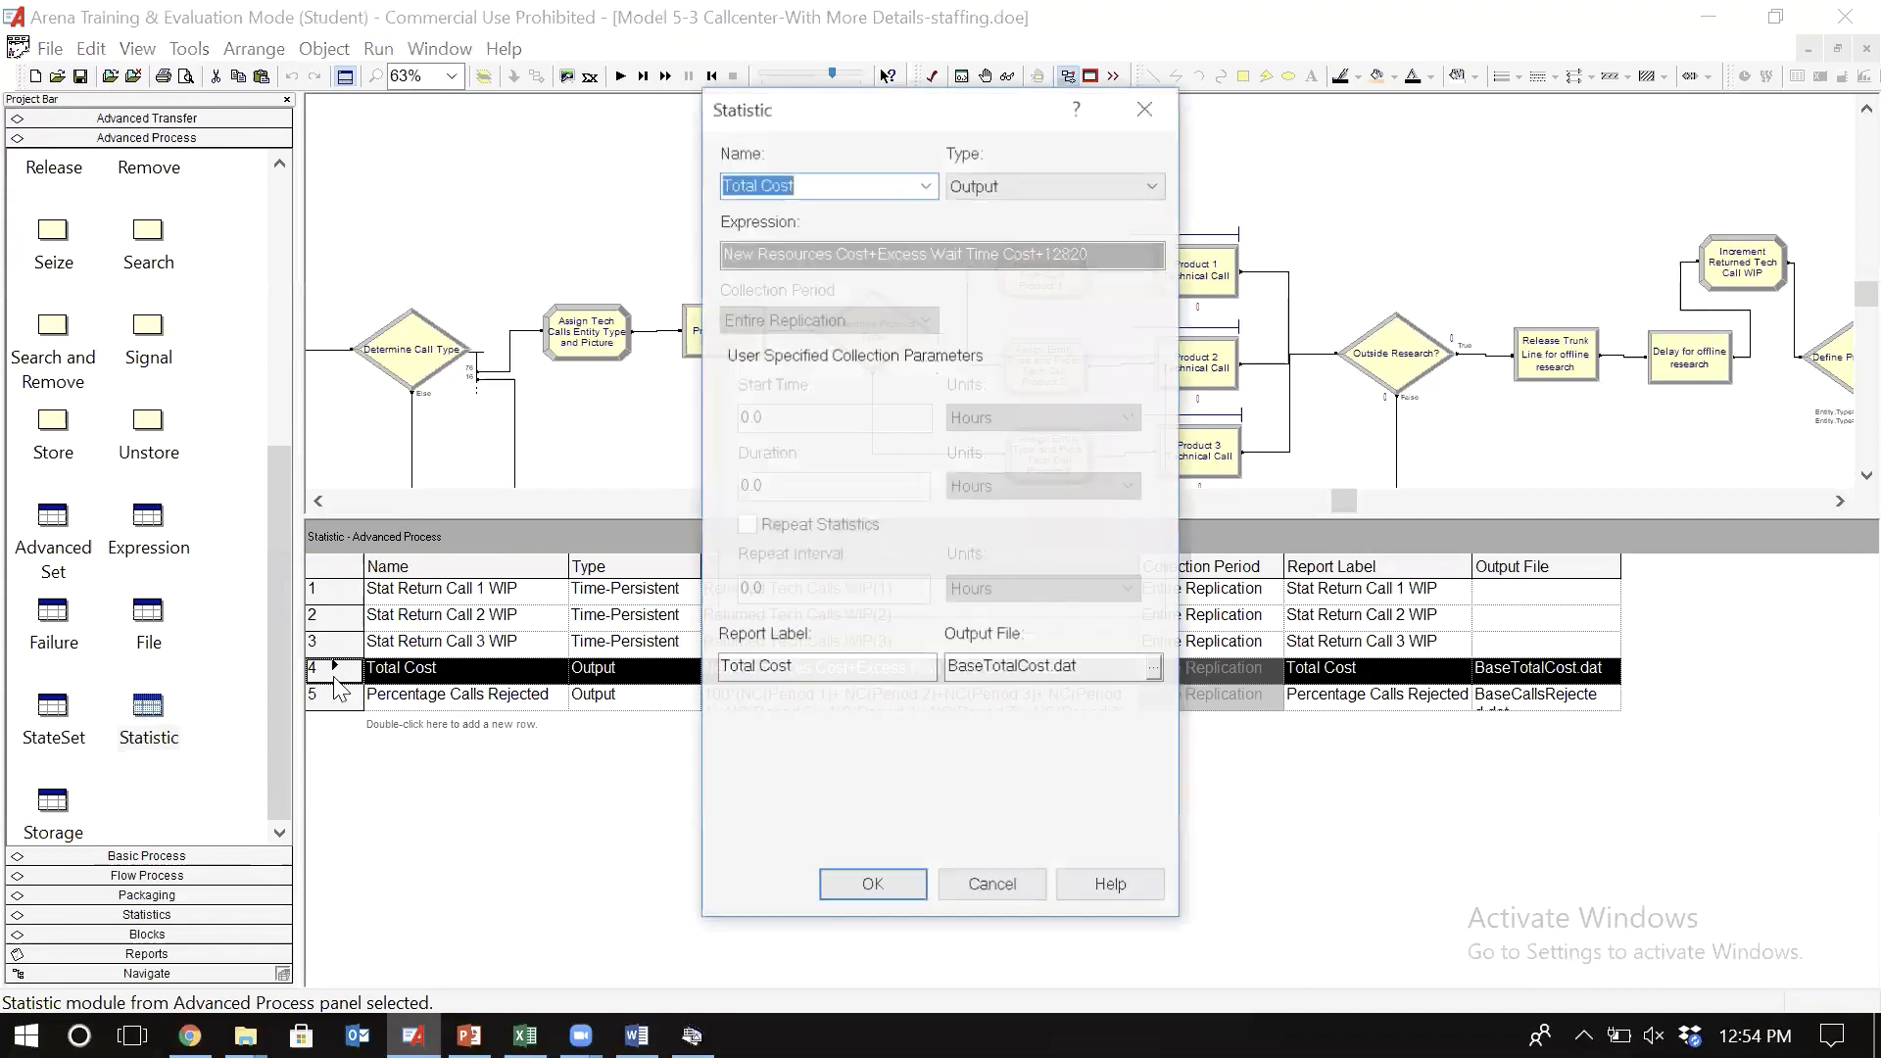
left_click(986, 666)
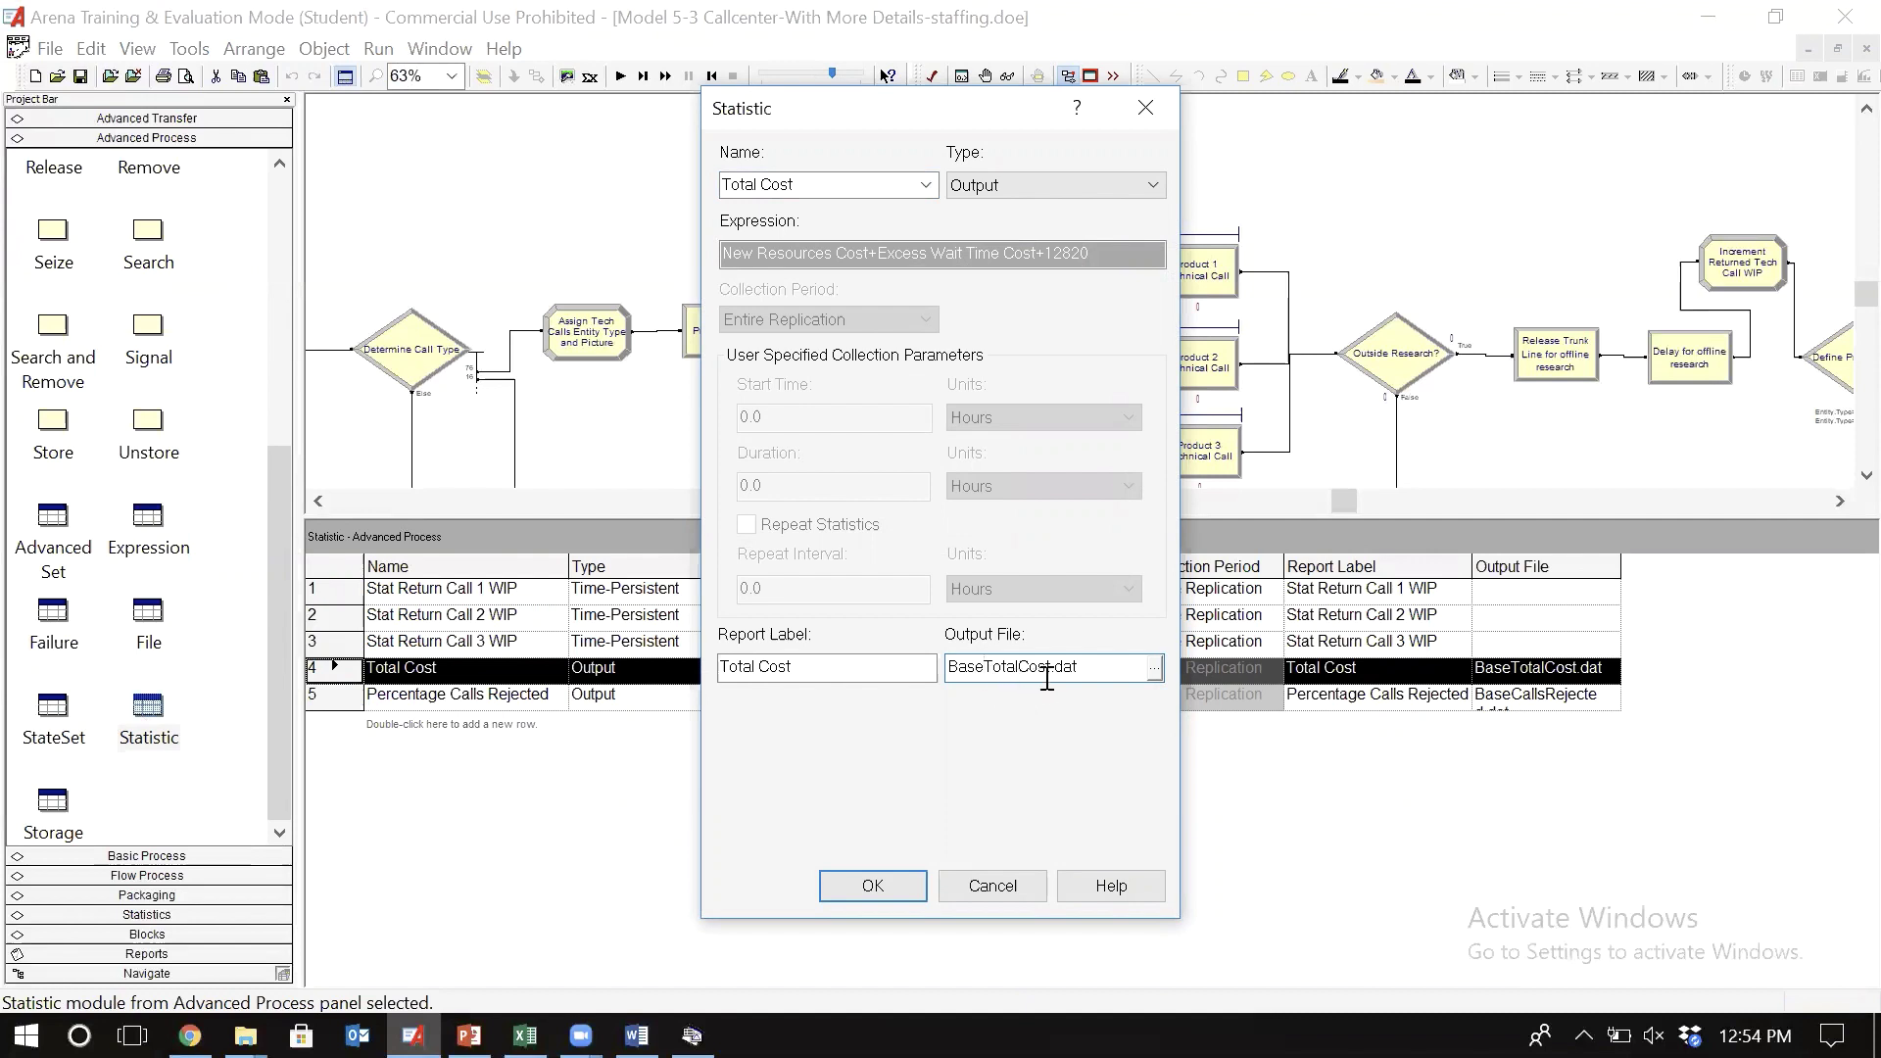
key("BackSpace")
key("BackSpace")
key("BackSpace")
key("BackSpace")
type("Alt1")
left_click(869, 892)
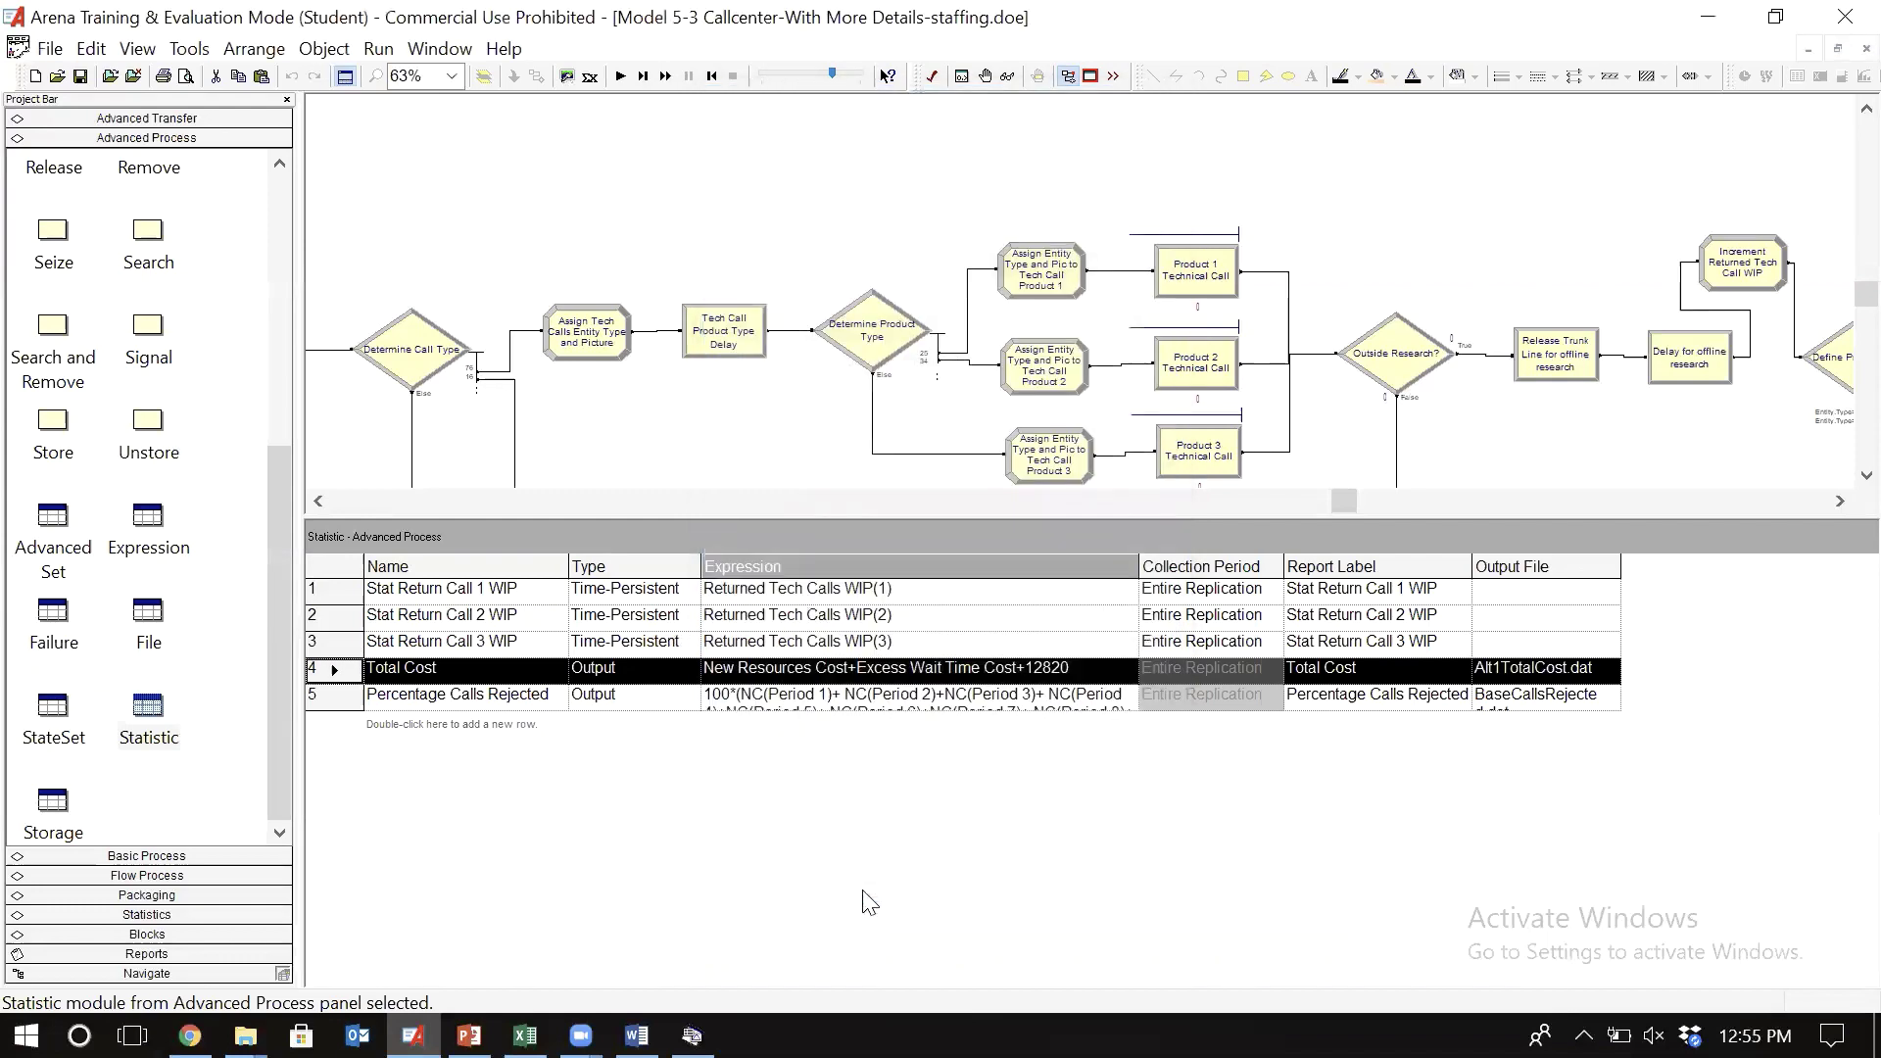
- Change the Percentage Calls Rejected statistic's output file to Alt1CallsRejected.dat and run the model
double_click(329, 693)
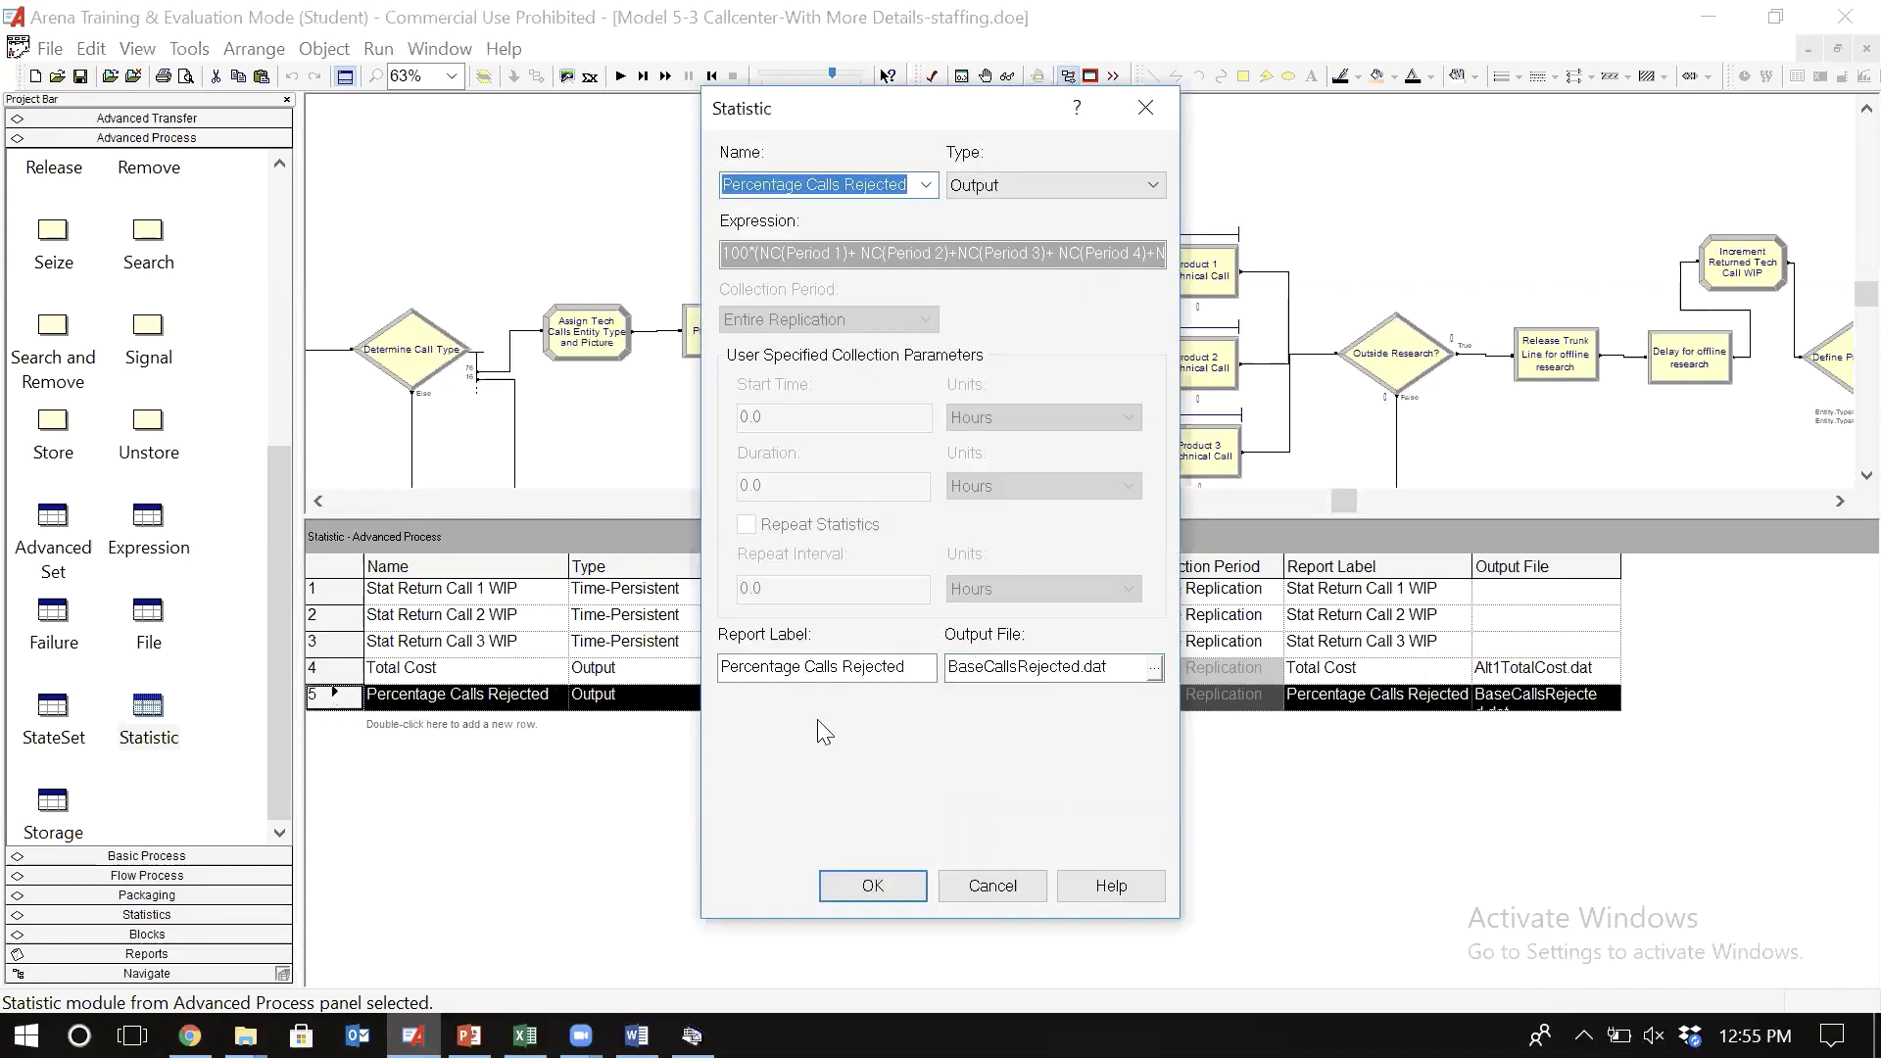
left_click(980, 671)
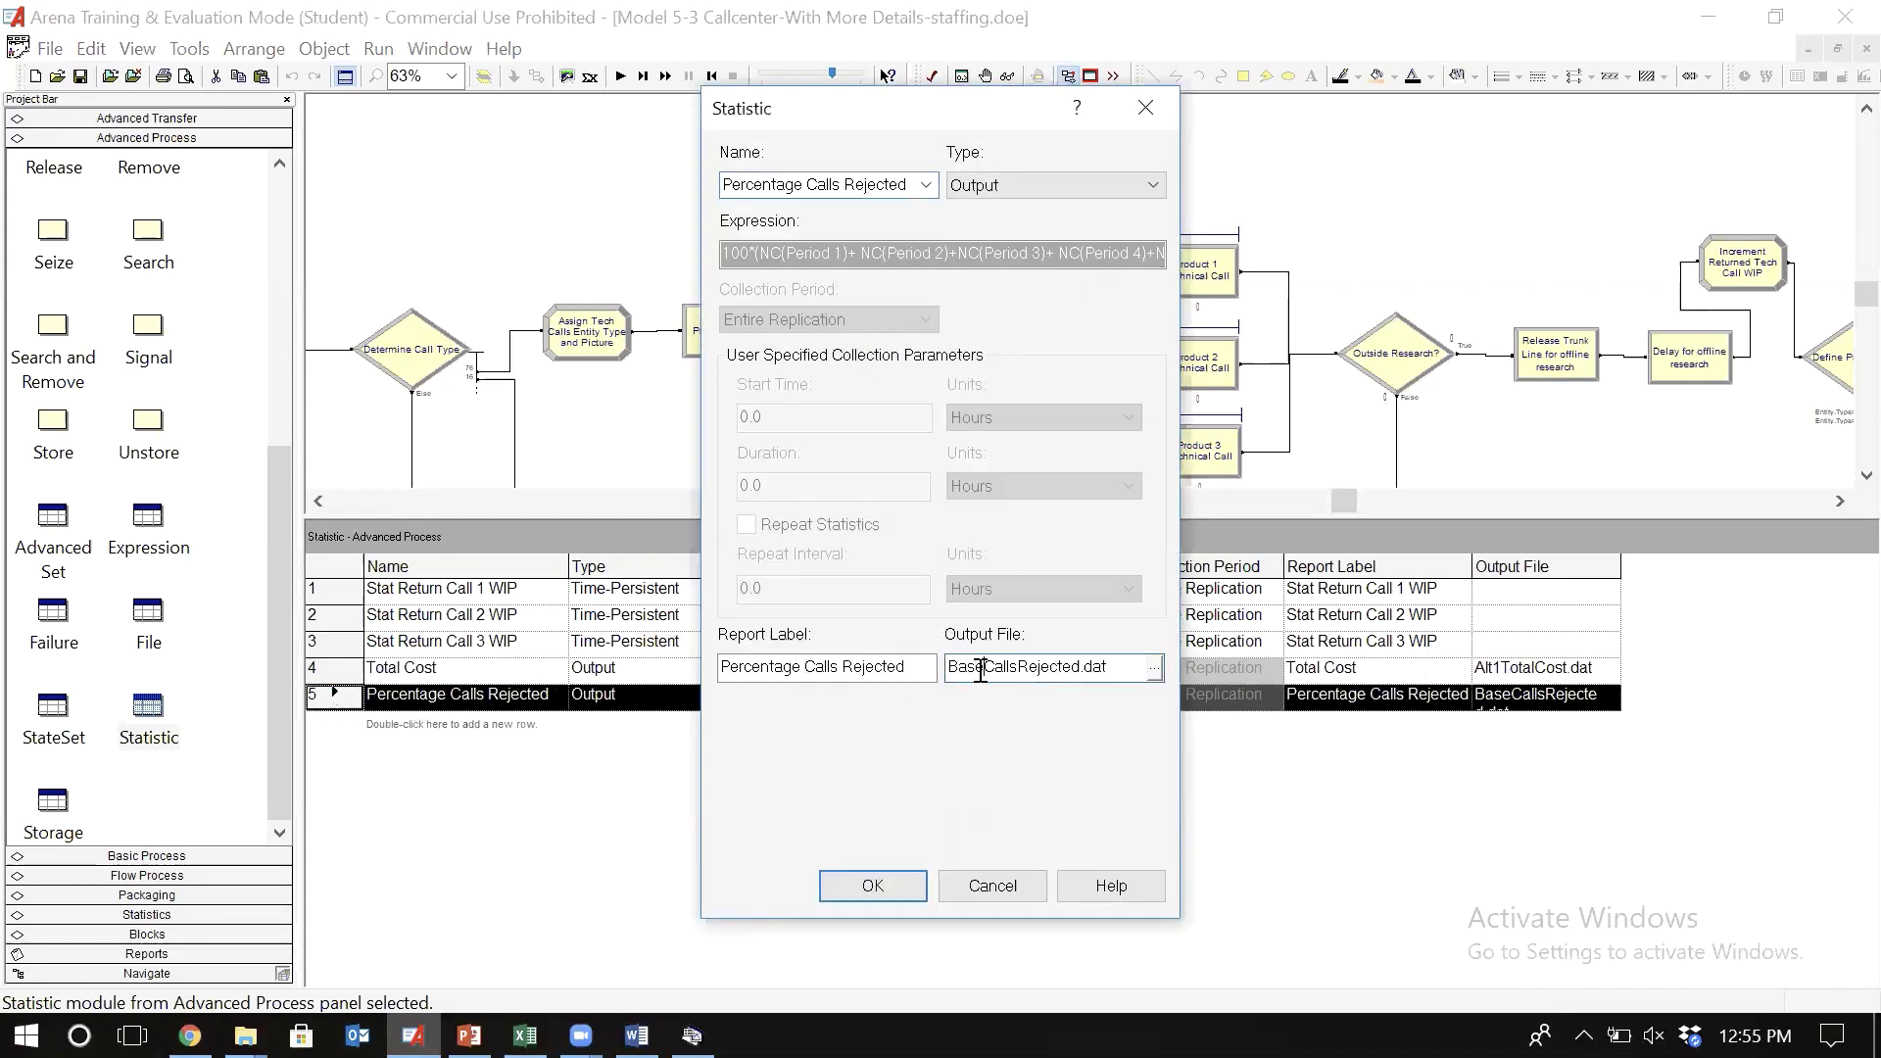
key("BackSpace")
key("BackSpace")
key("BackSpace")
key("BackSpace")
type("Al")
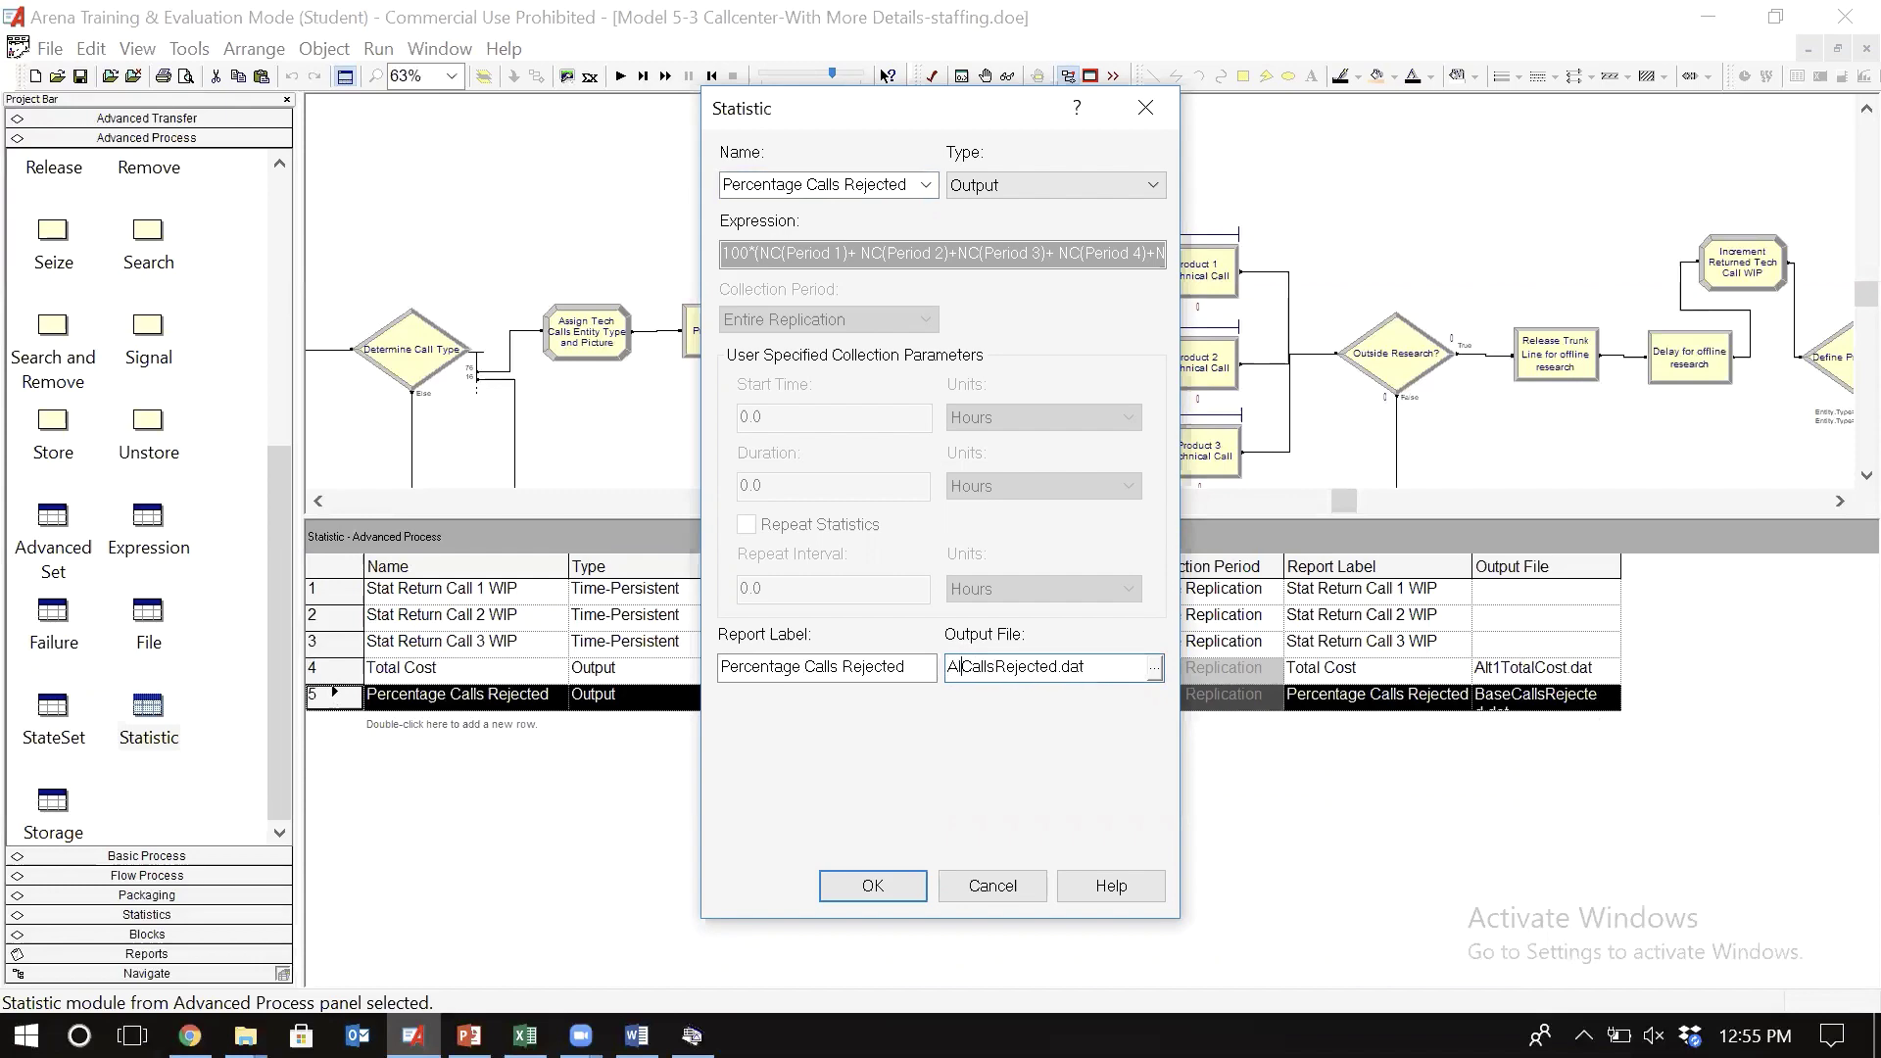
type("t1")
left_click(873, 885)
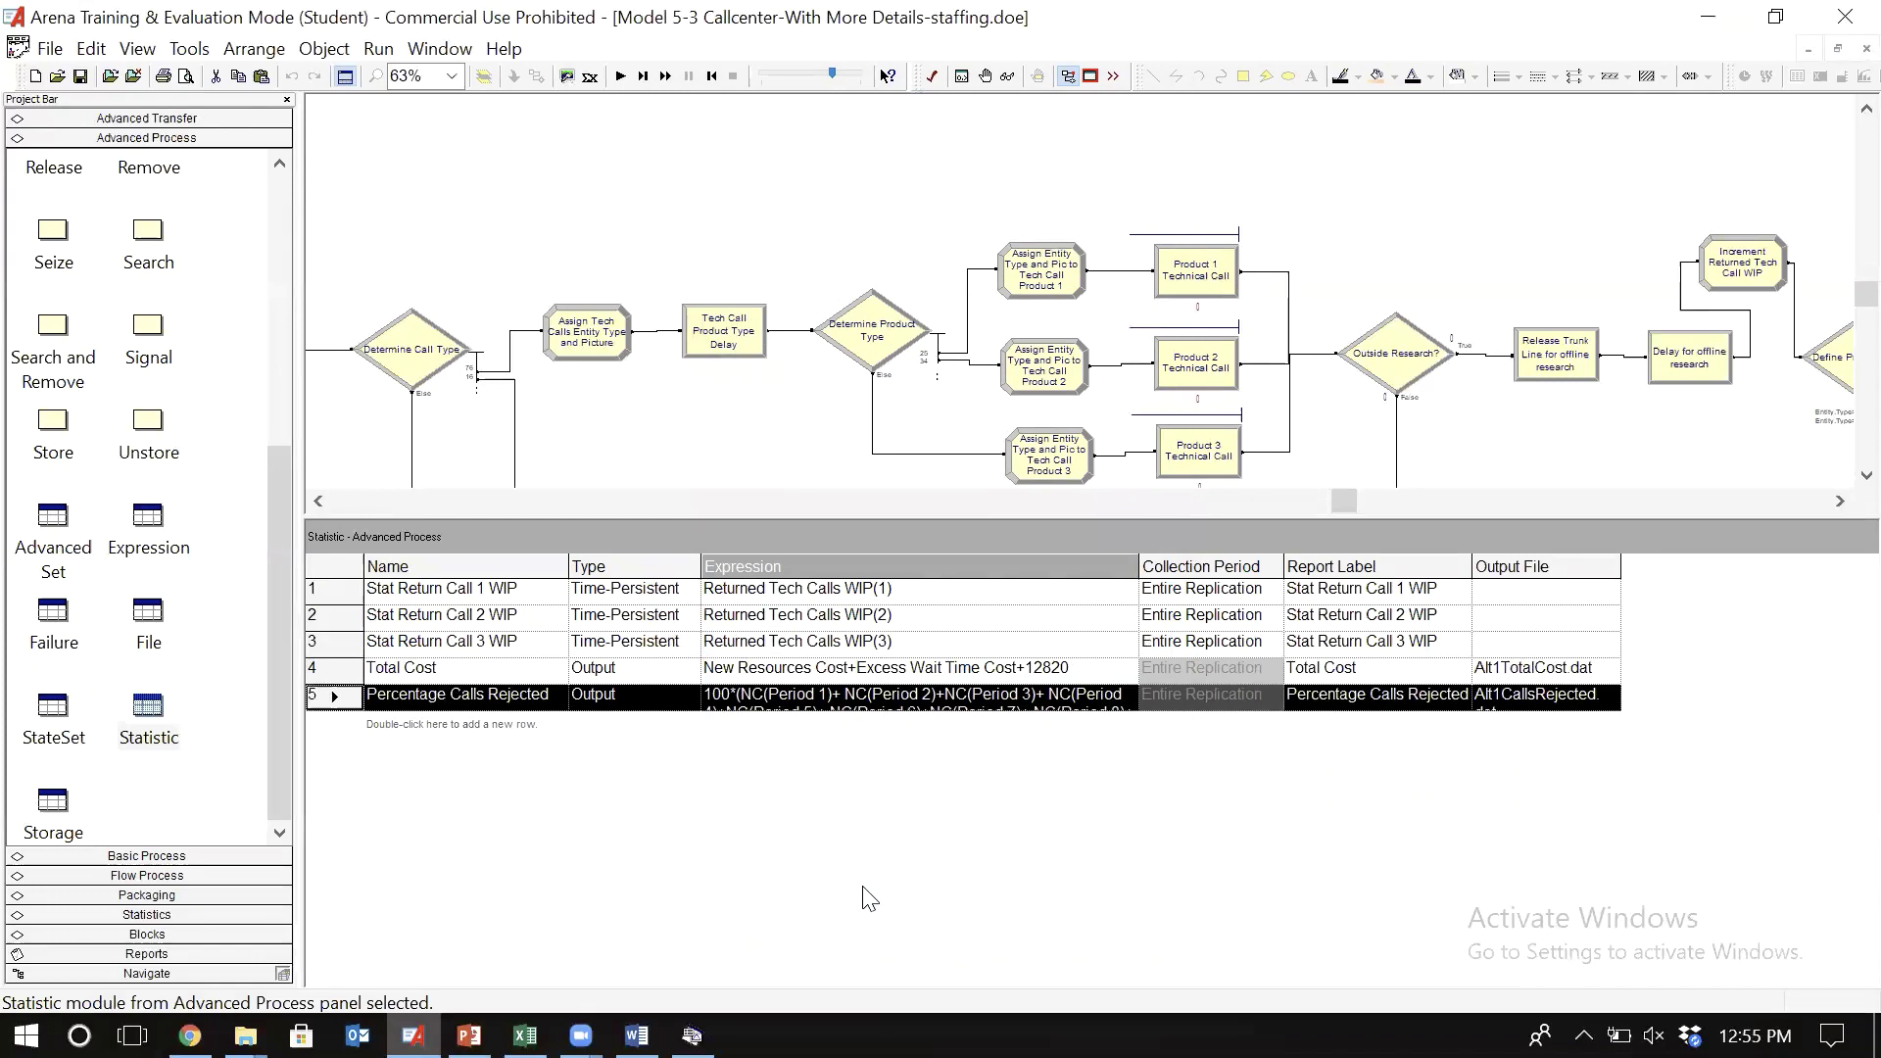
left_click(378, 51)
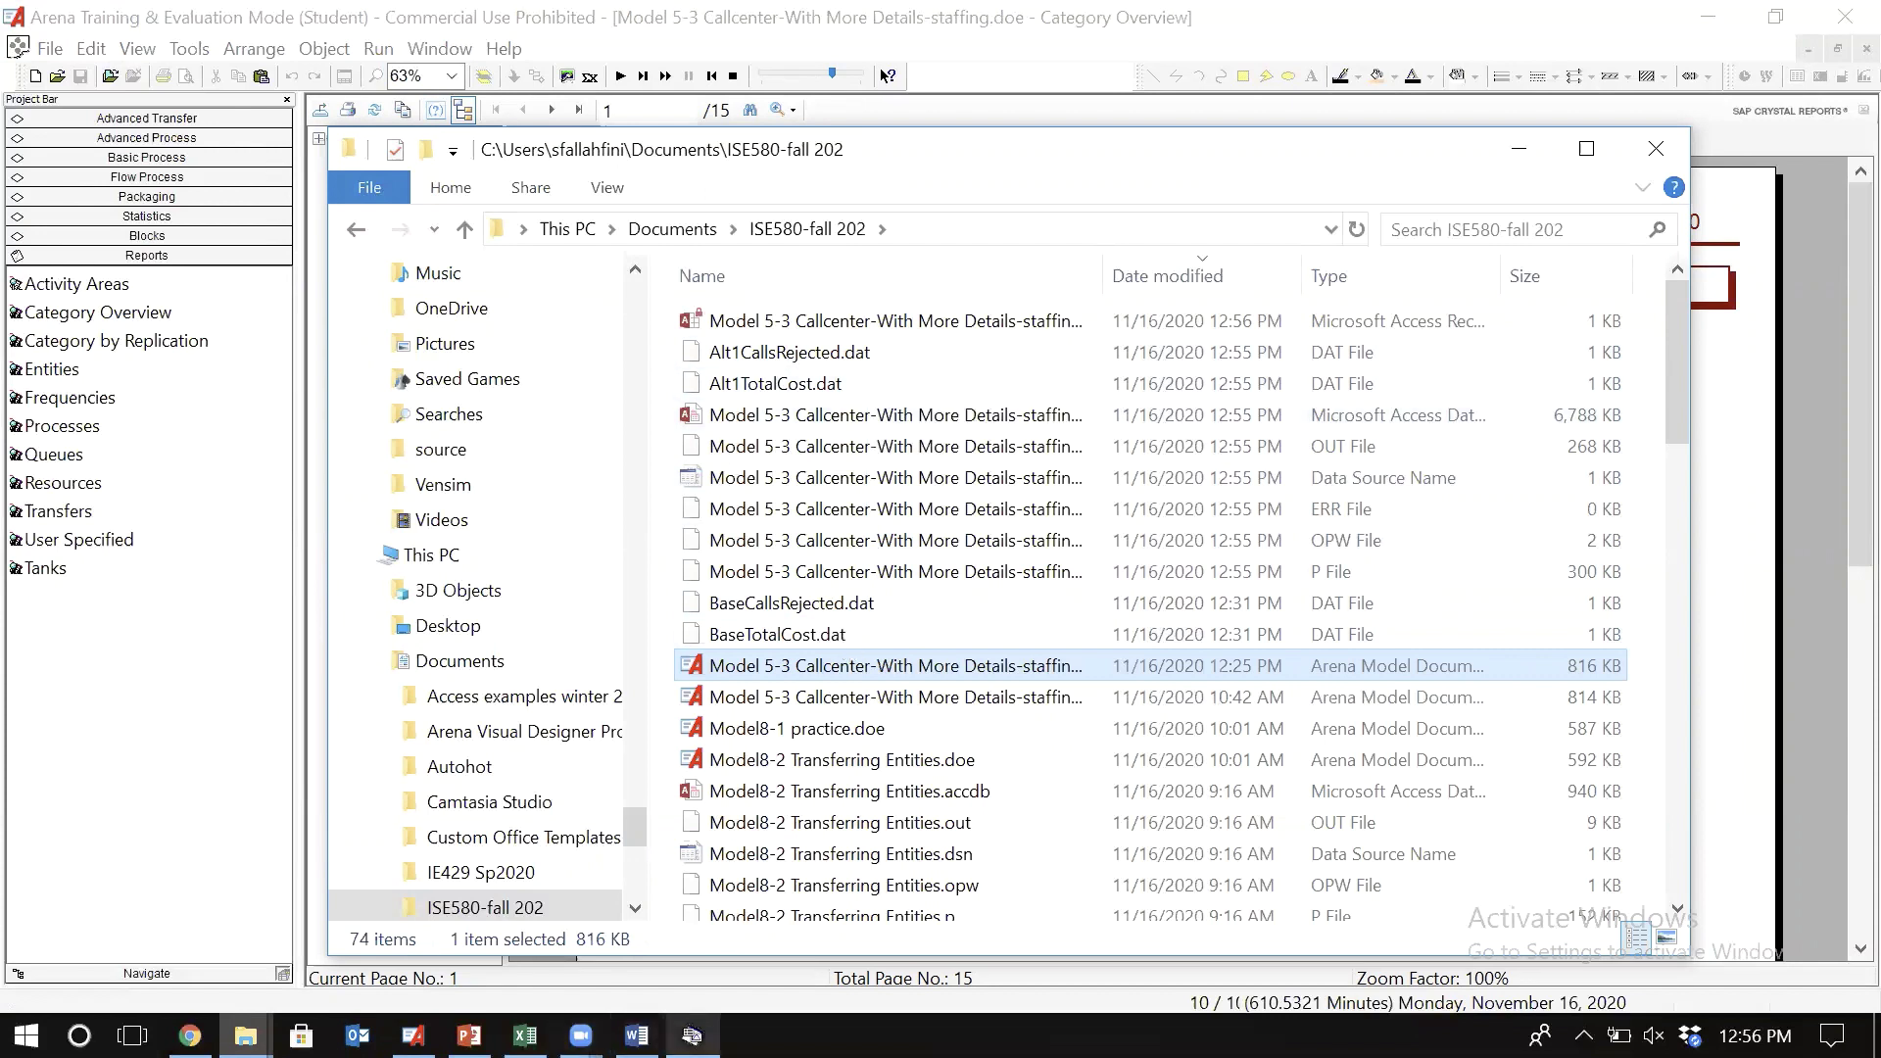
- Switch to Output Analyzer, start a classical confidence interval on the mean, and remove the data file already listed
left_click(692, 1035)
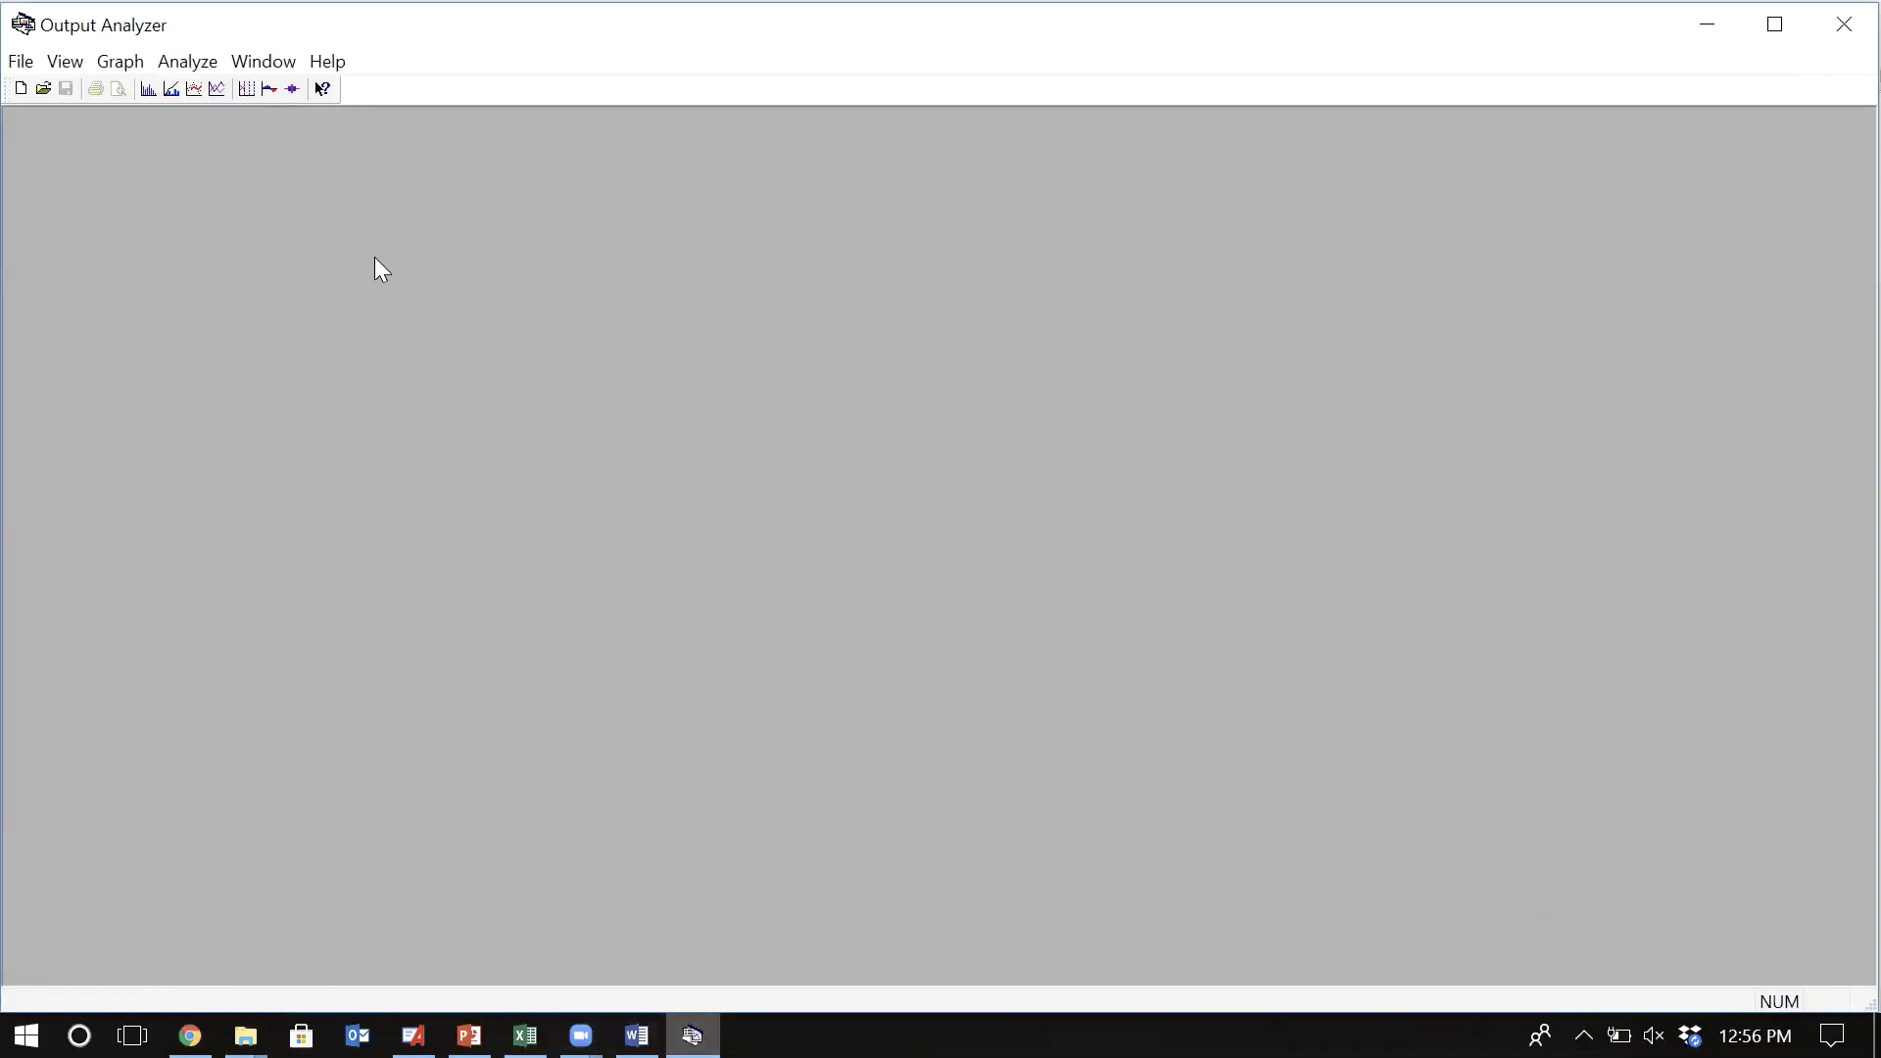
left_click(199, 66)
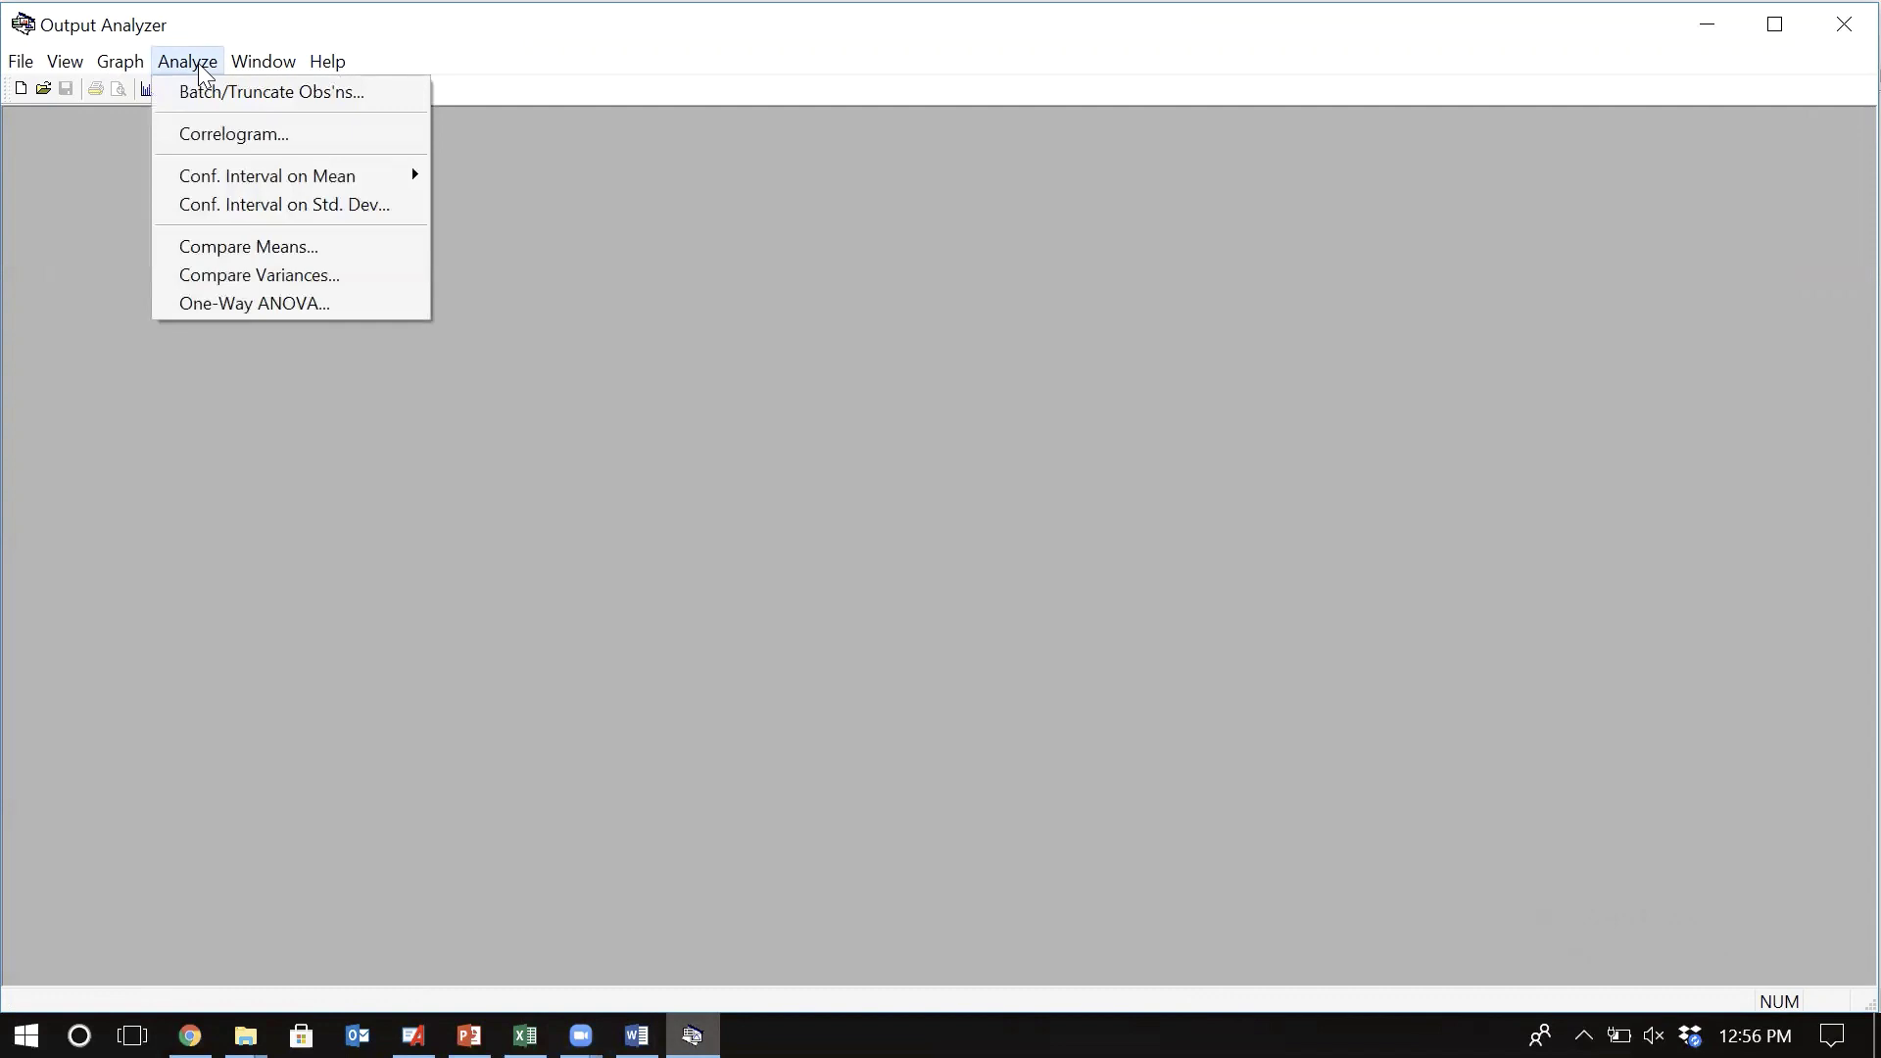
mouse_move(256, 180)
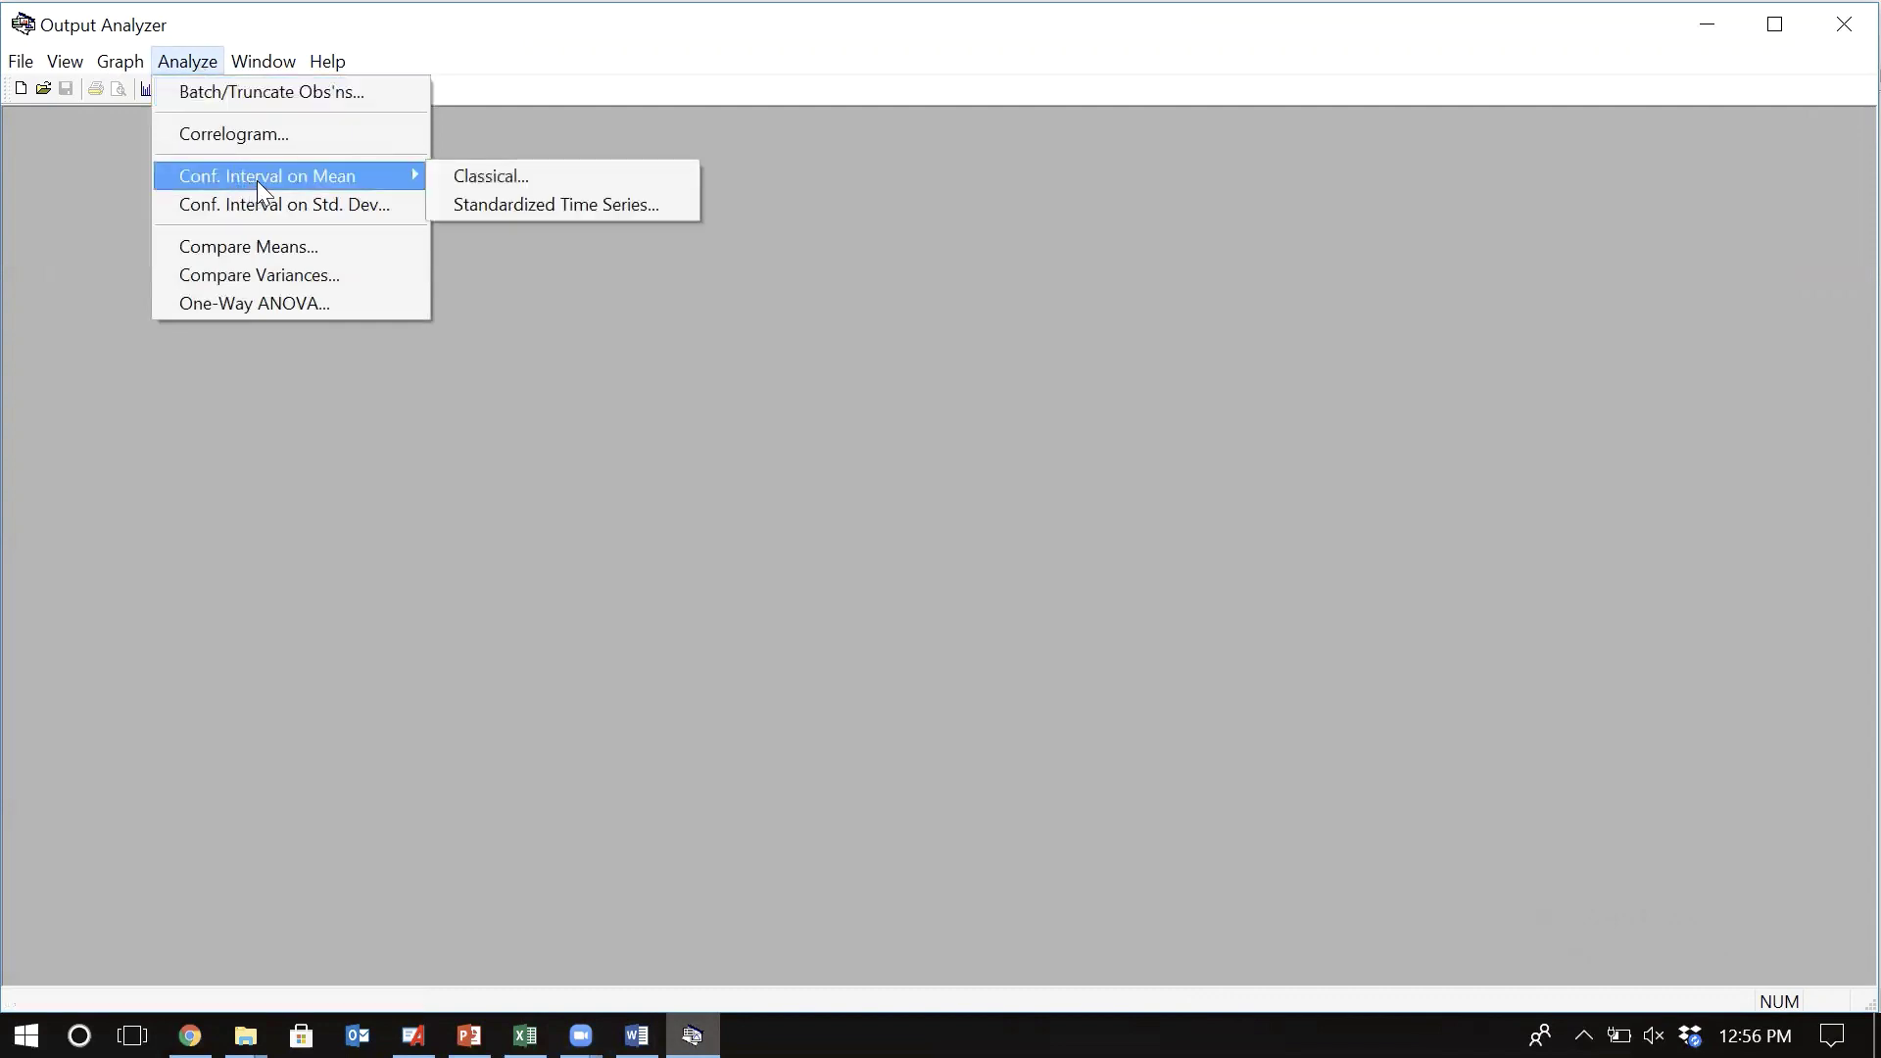
left_click(474, 175)
left_click(912, 422)
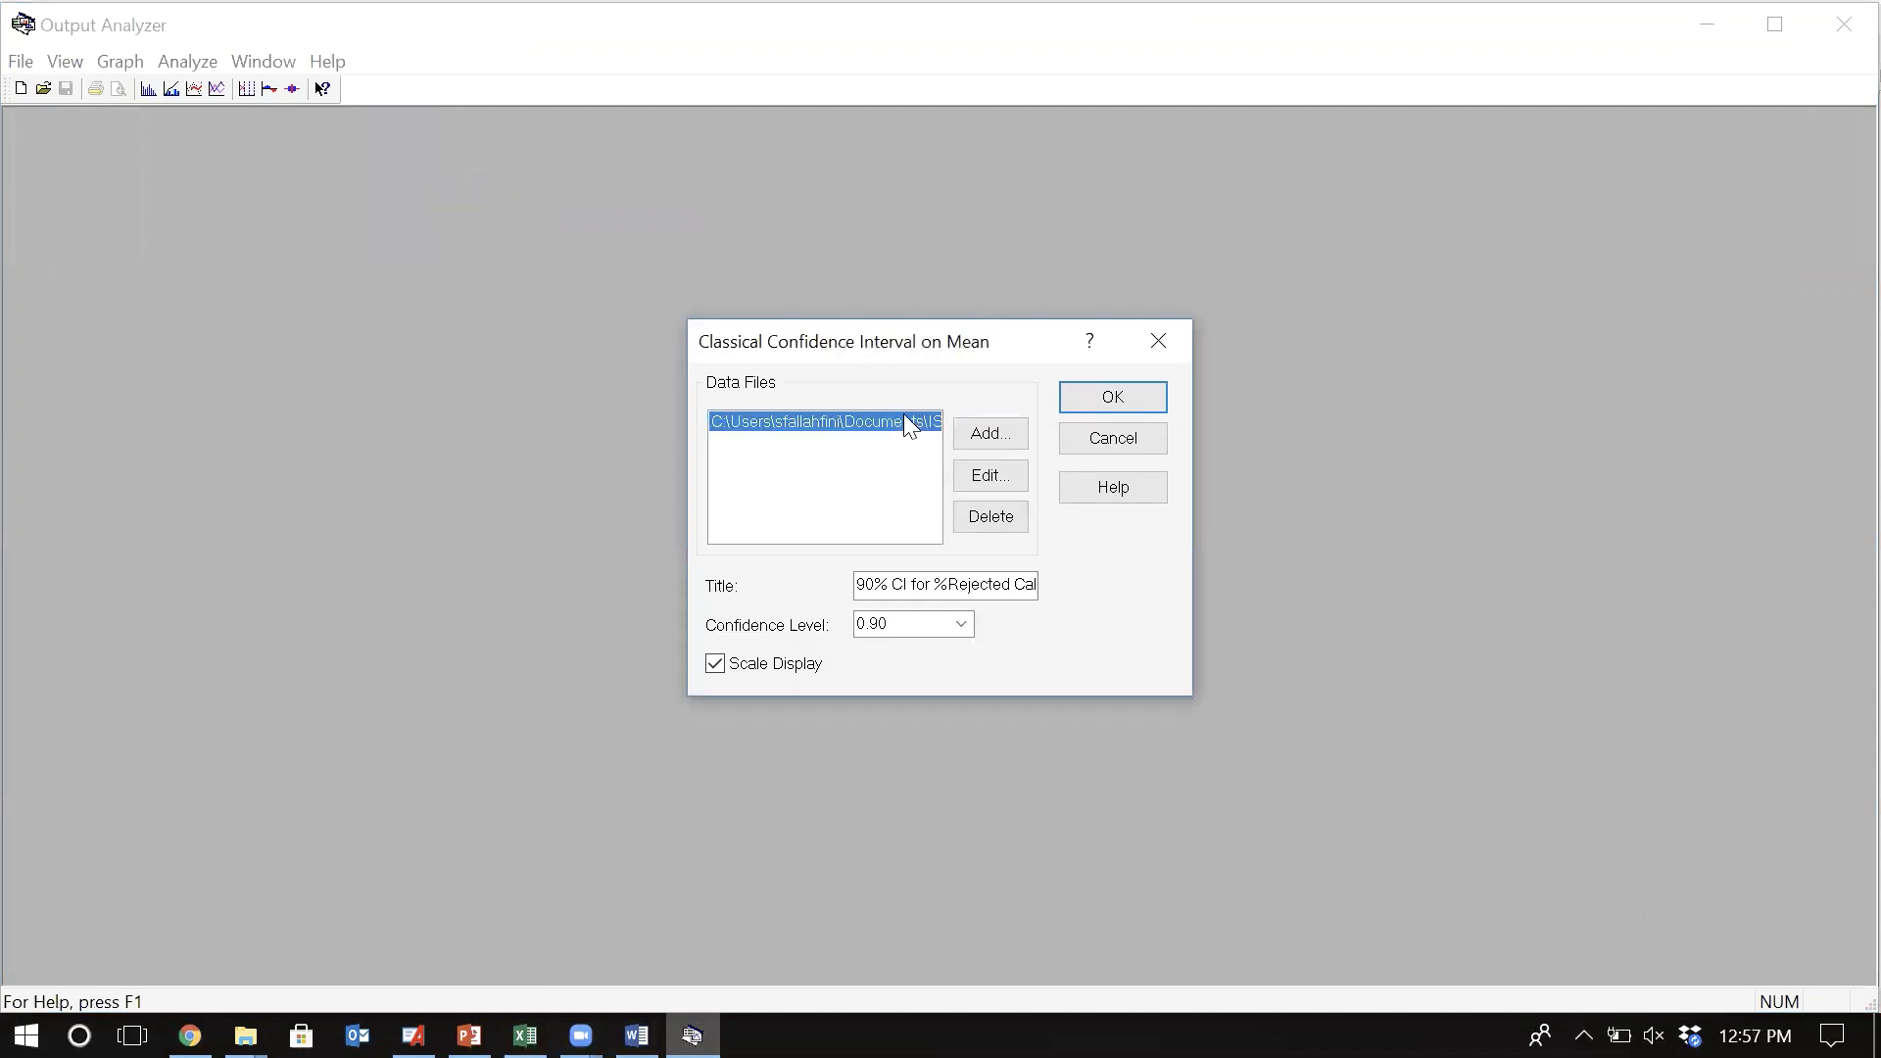
left_click(992, 516)
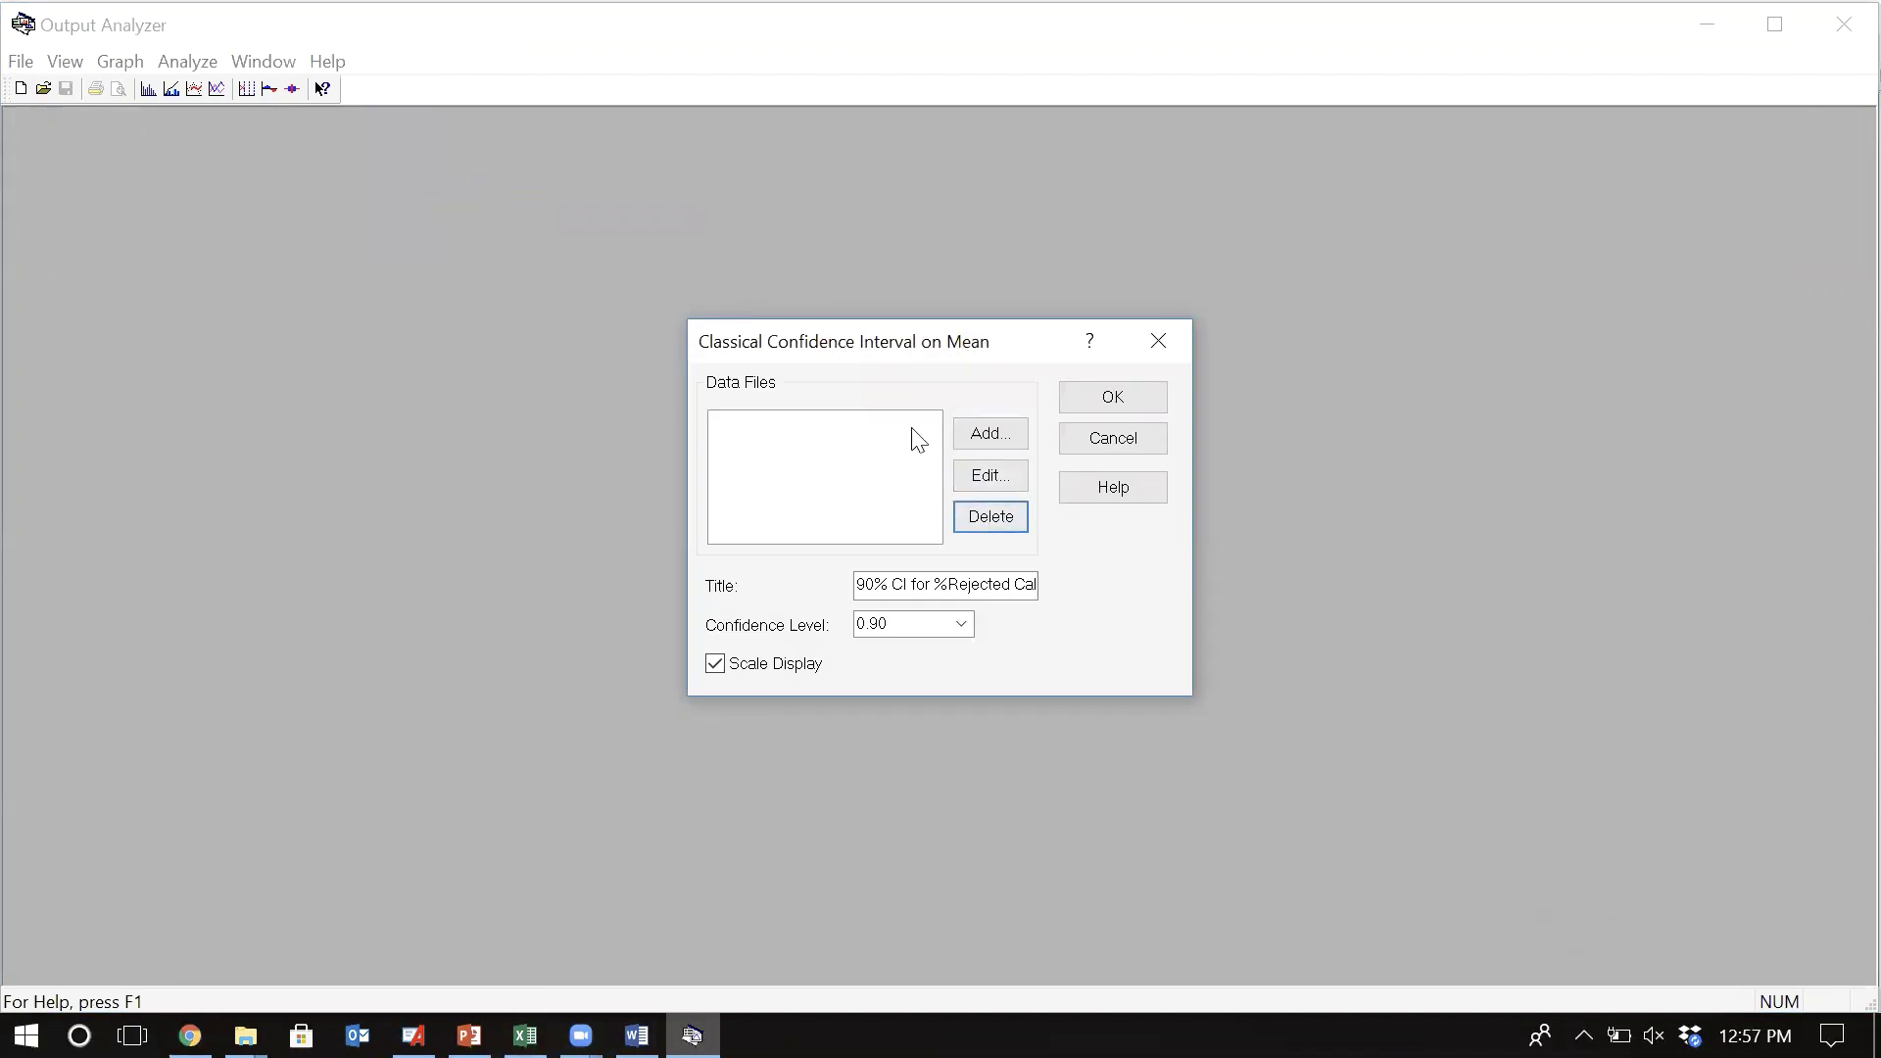
- Add BaseTotalCost.dat and Alt1TotalCost.dat as the interval's data files, both with lumped replications
left_click(1002, 439)
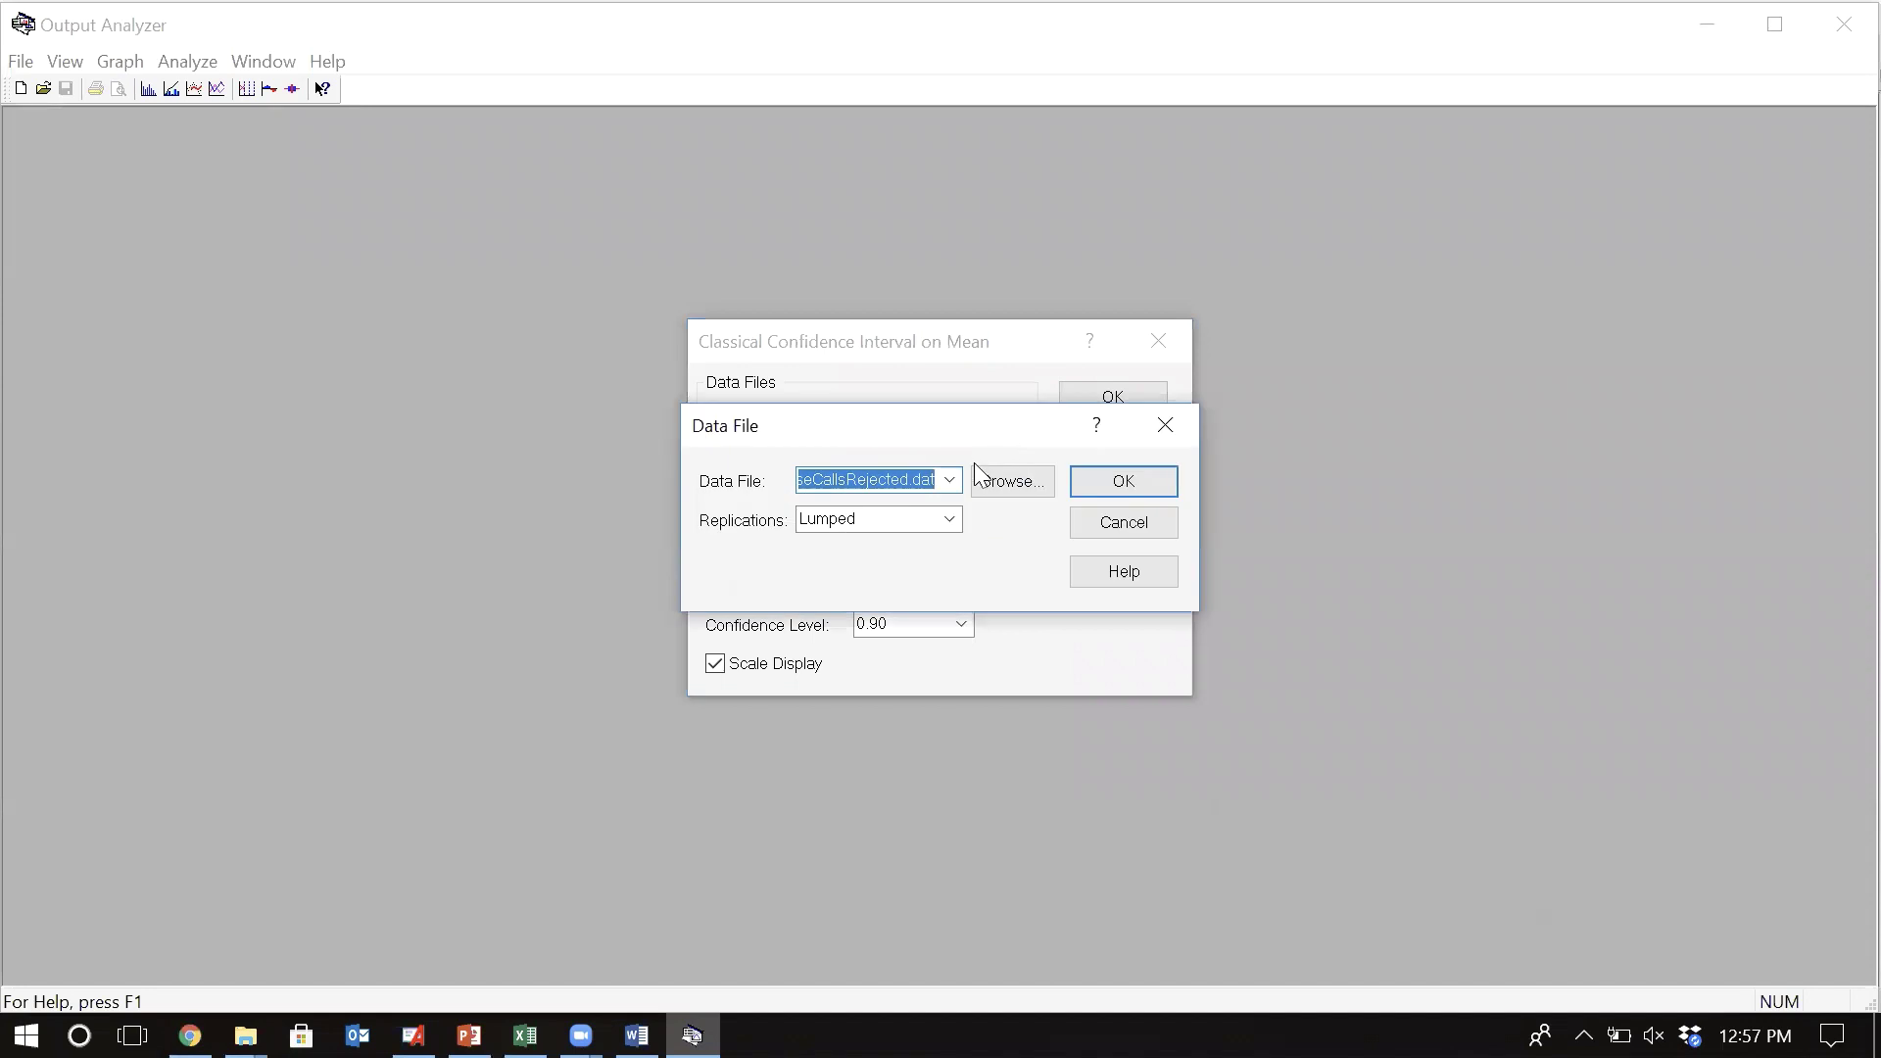
left_click(1009, 481)
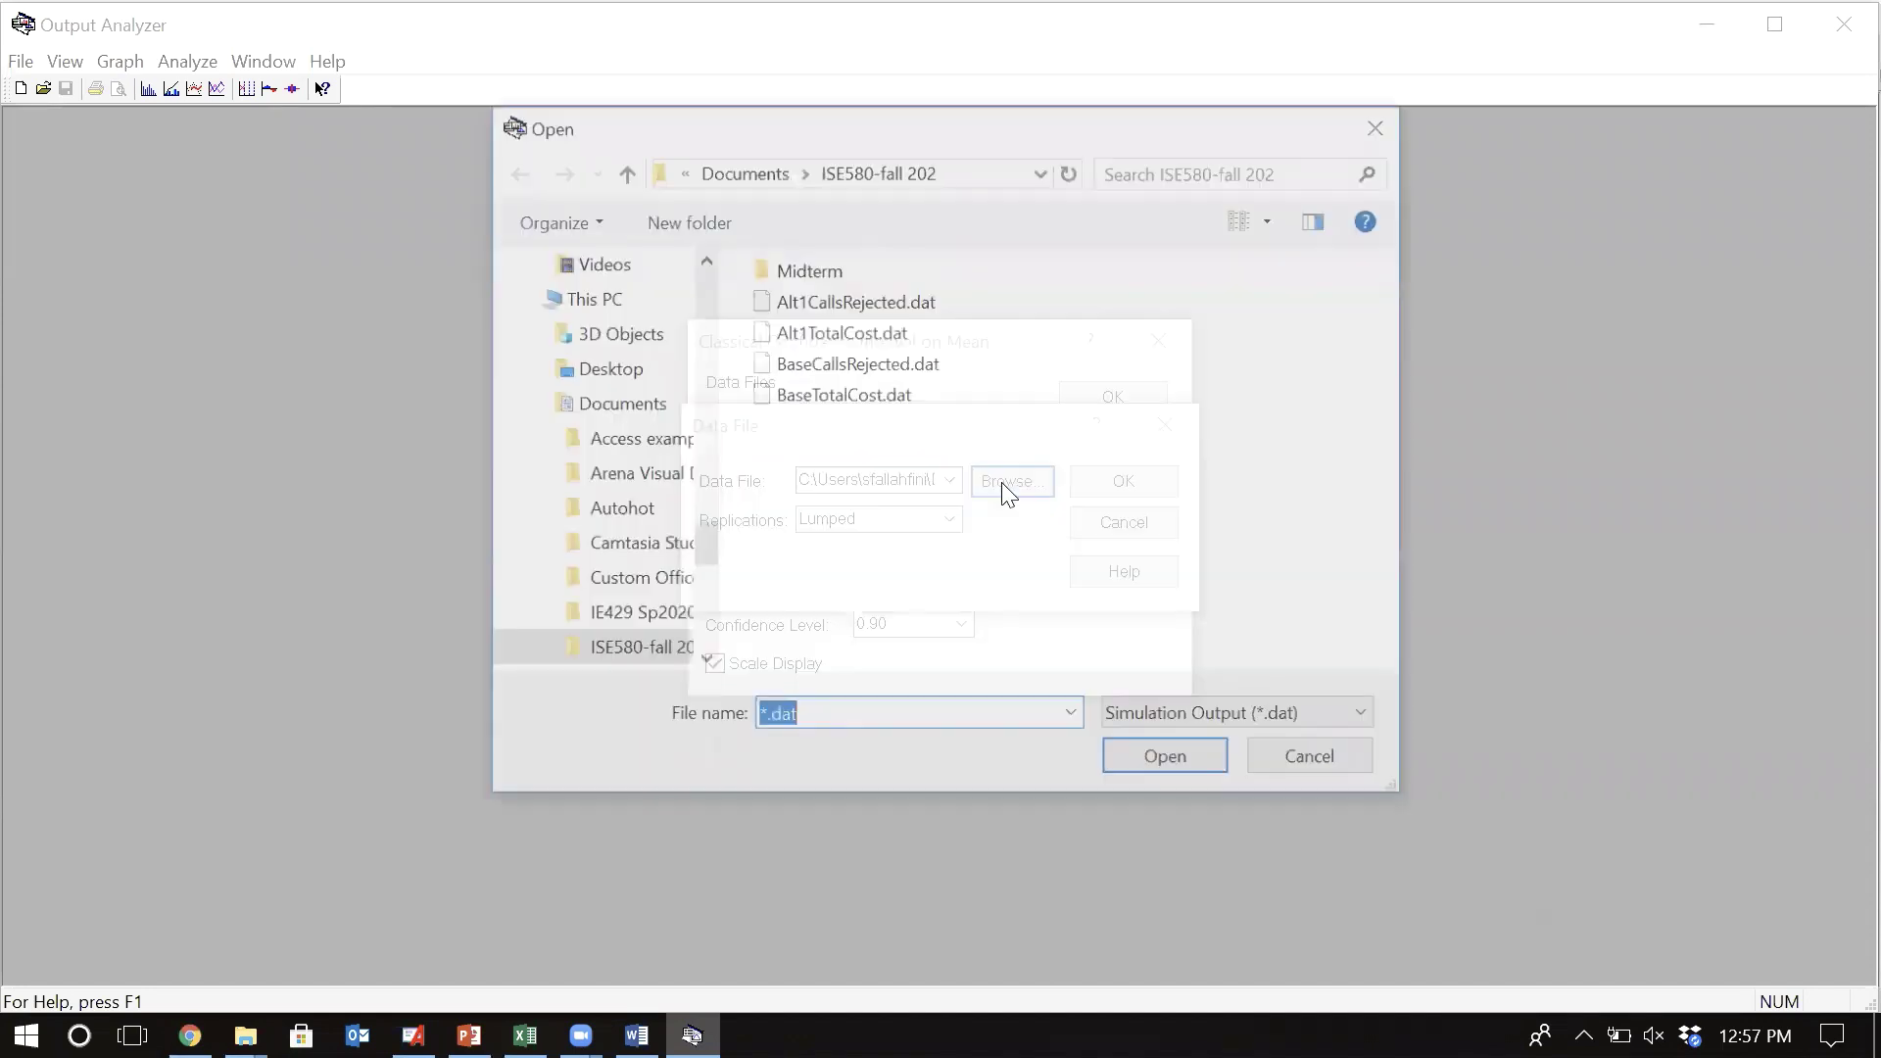
double_click(844, 400)
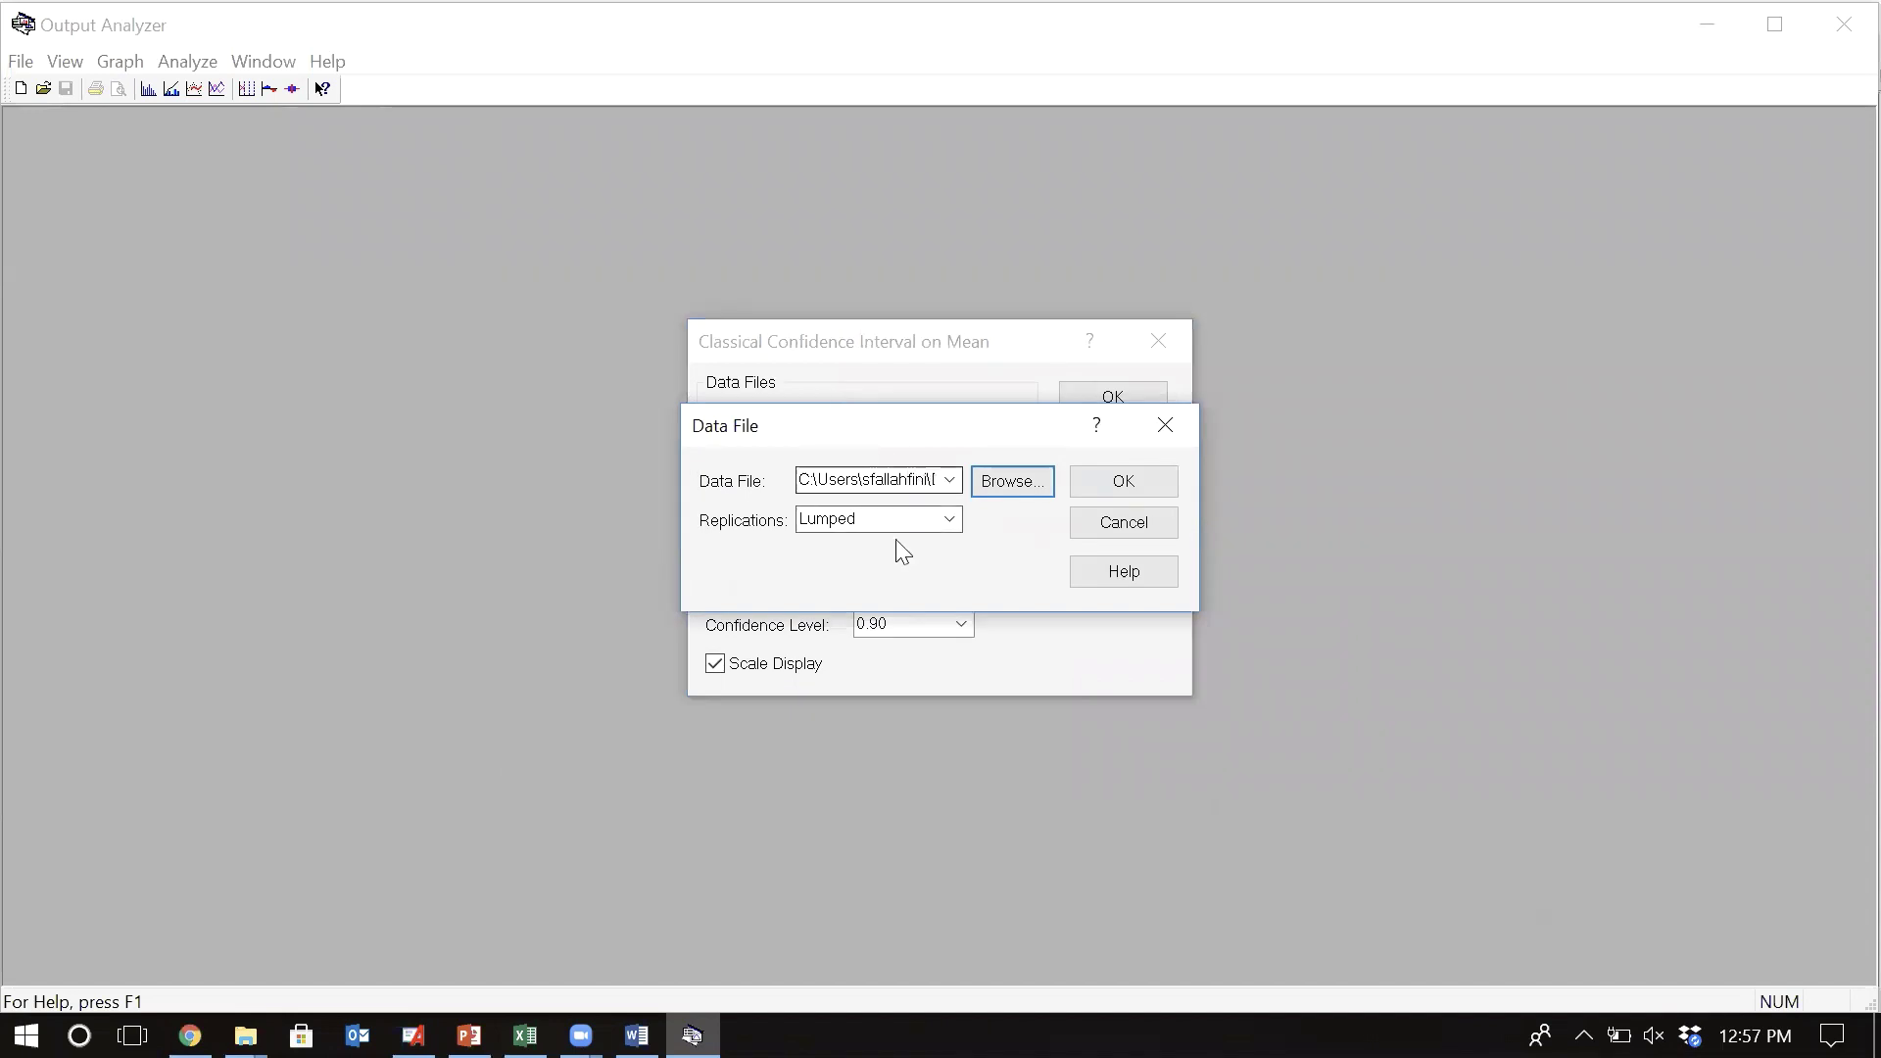
left_click(1129, 484)
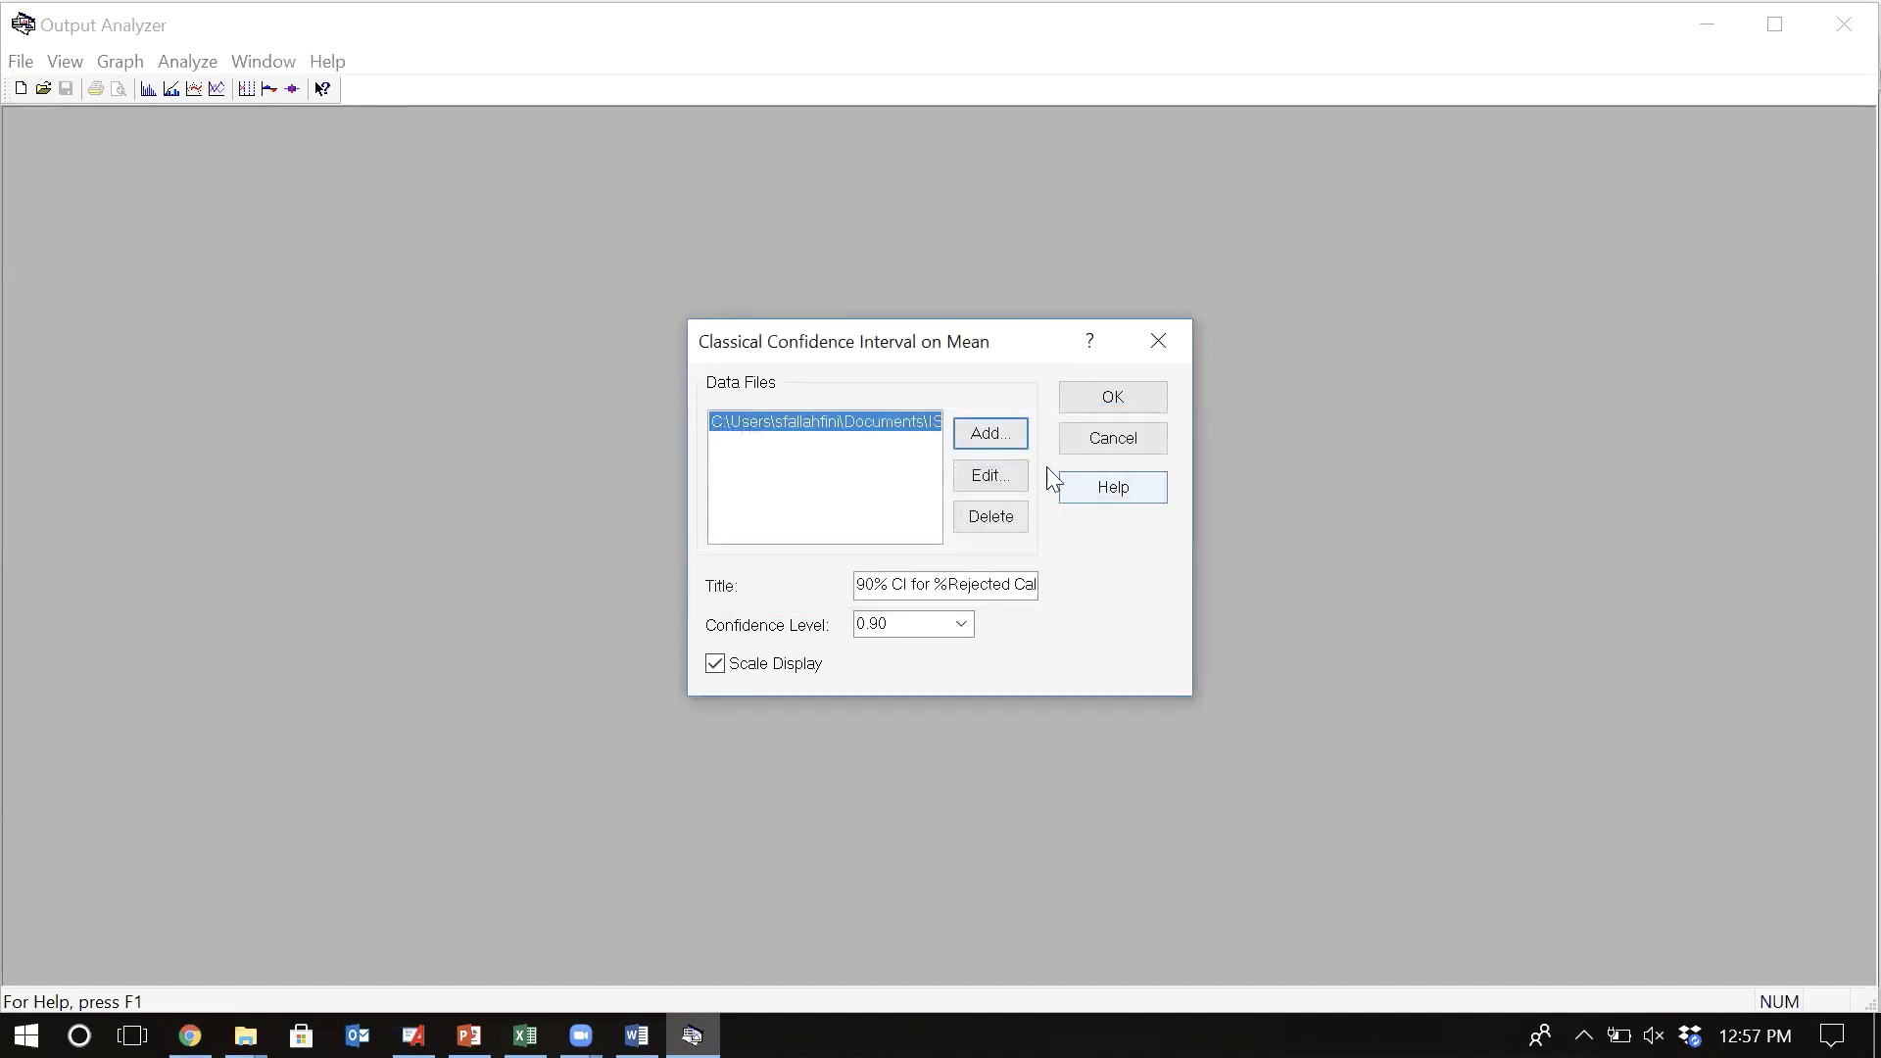
left_click(991, 433)
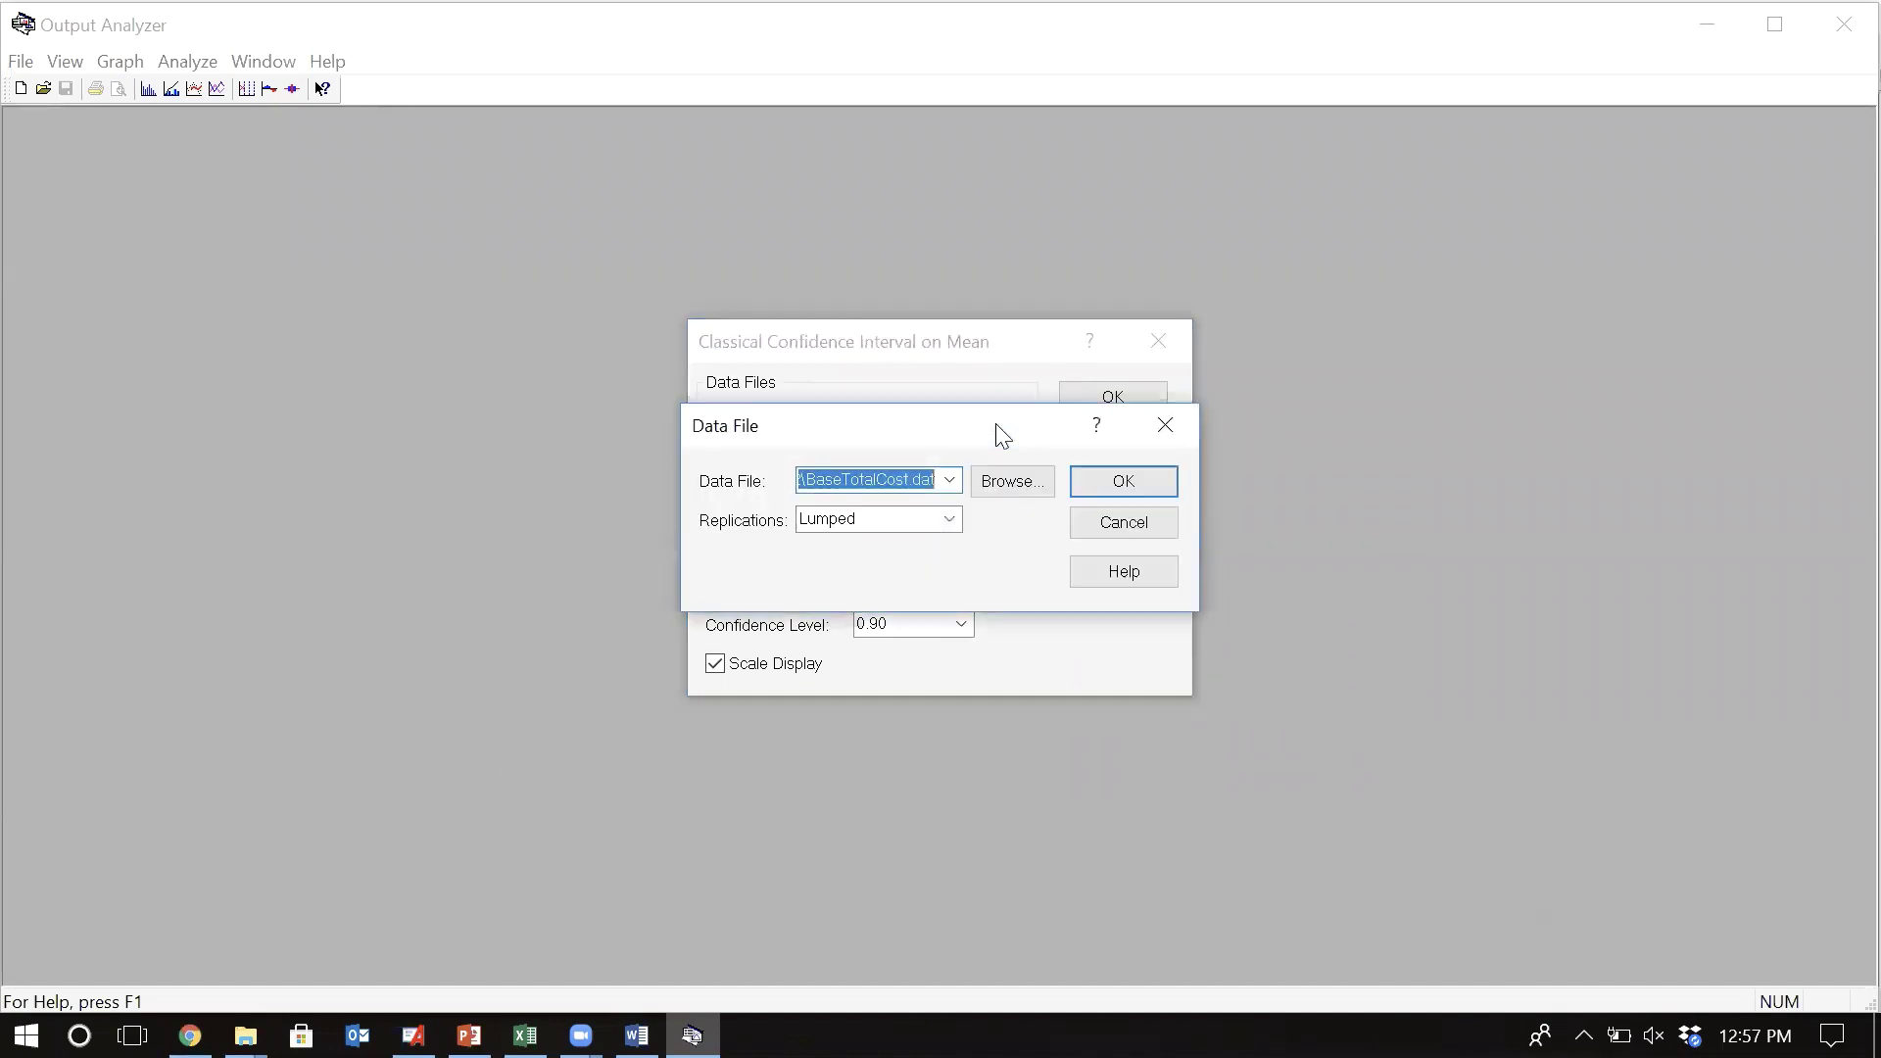
left_click(1013, 483)
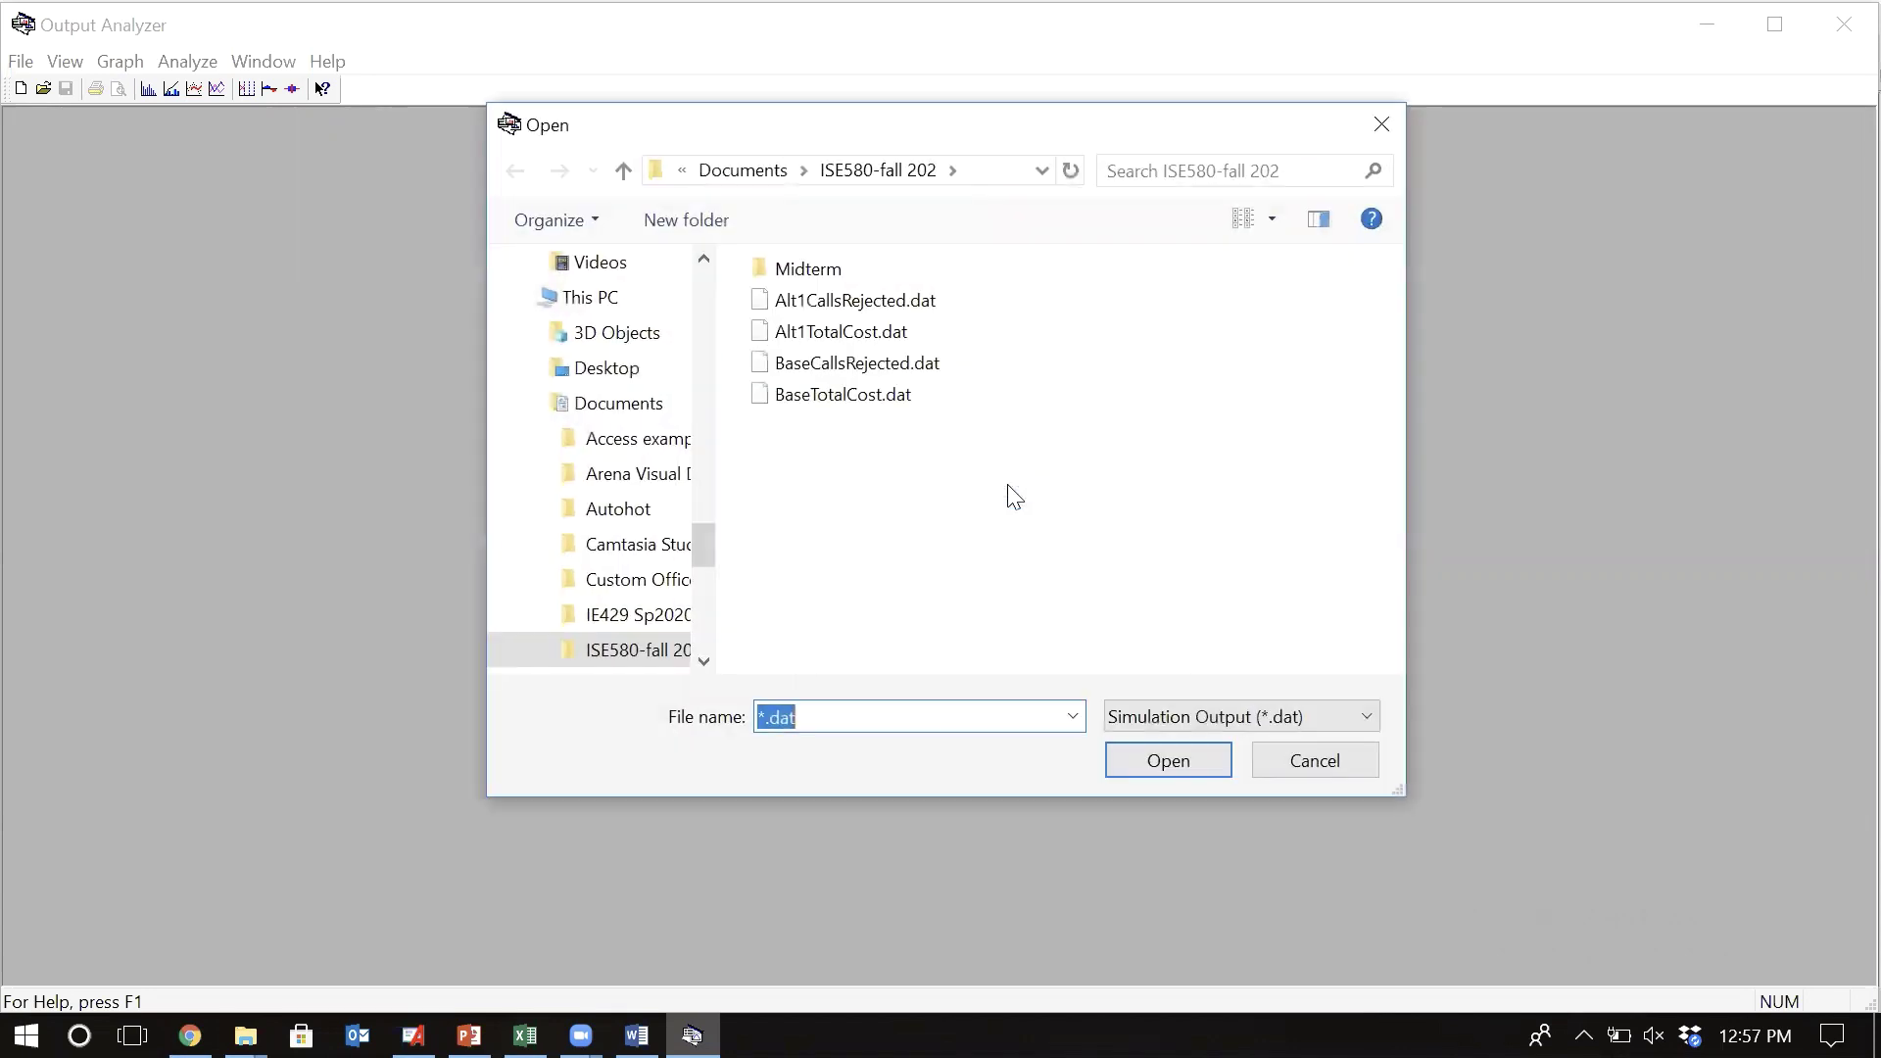
double_click(879, 331)
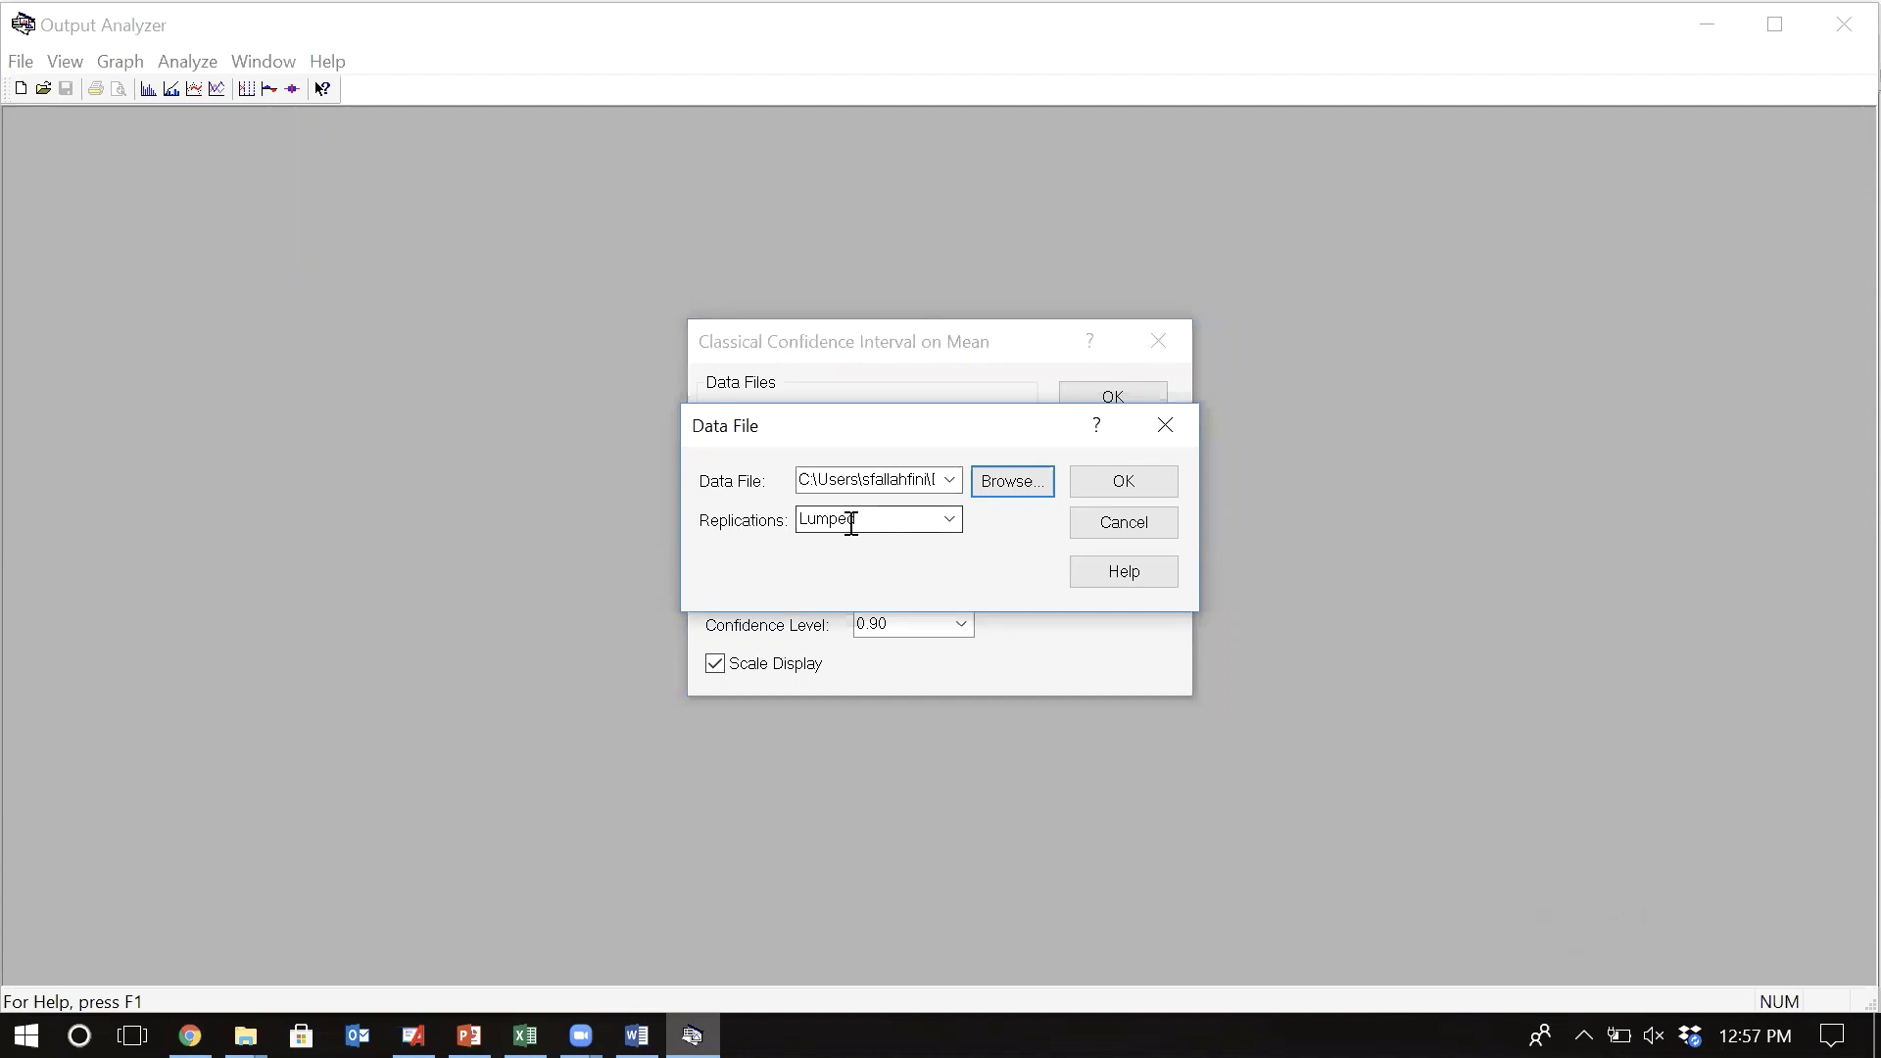
left_click(1109, 481)
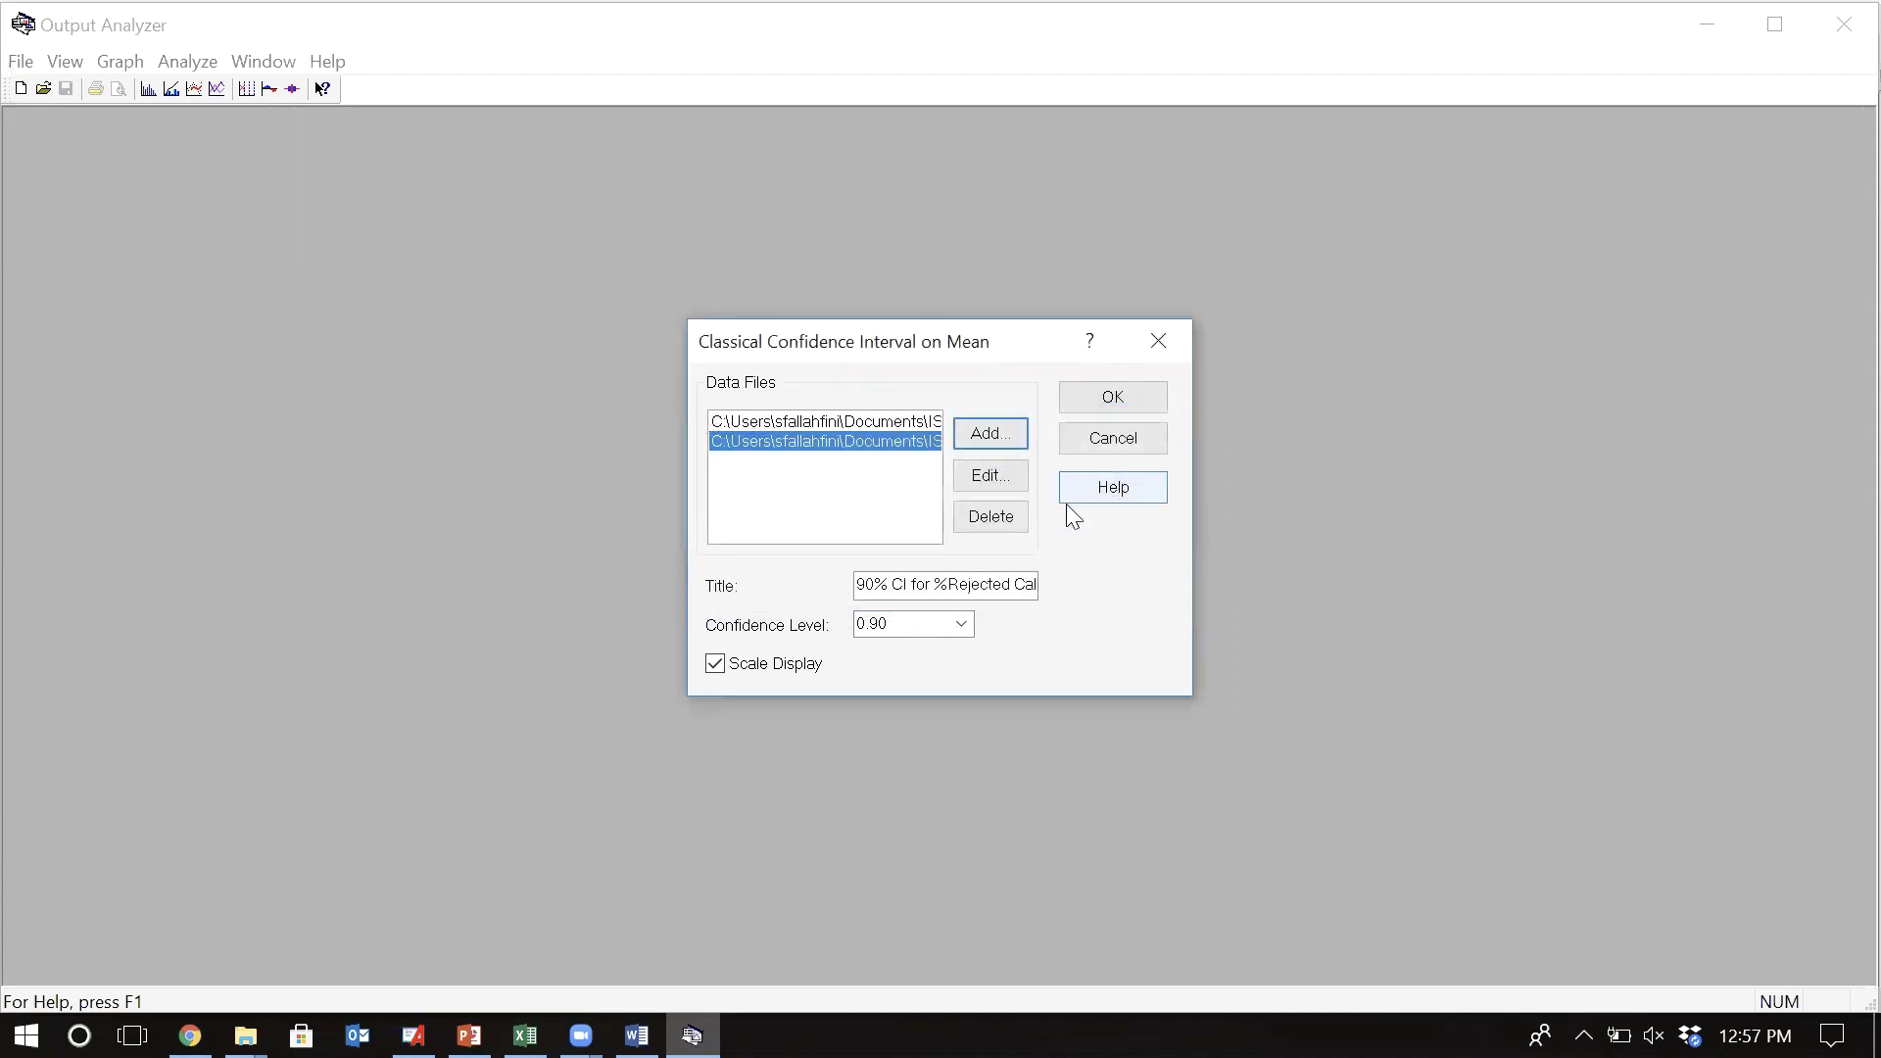
- Change the confidence interval title to "90% CI for Total Cost"
double_click(948, 584)
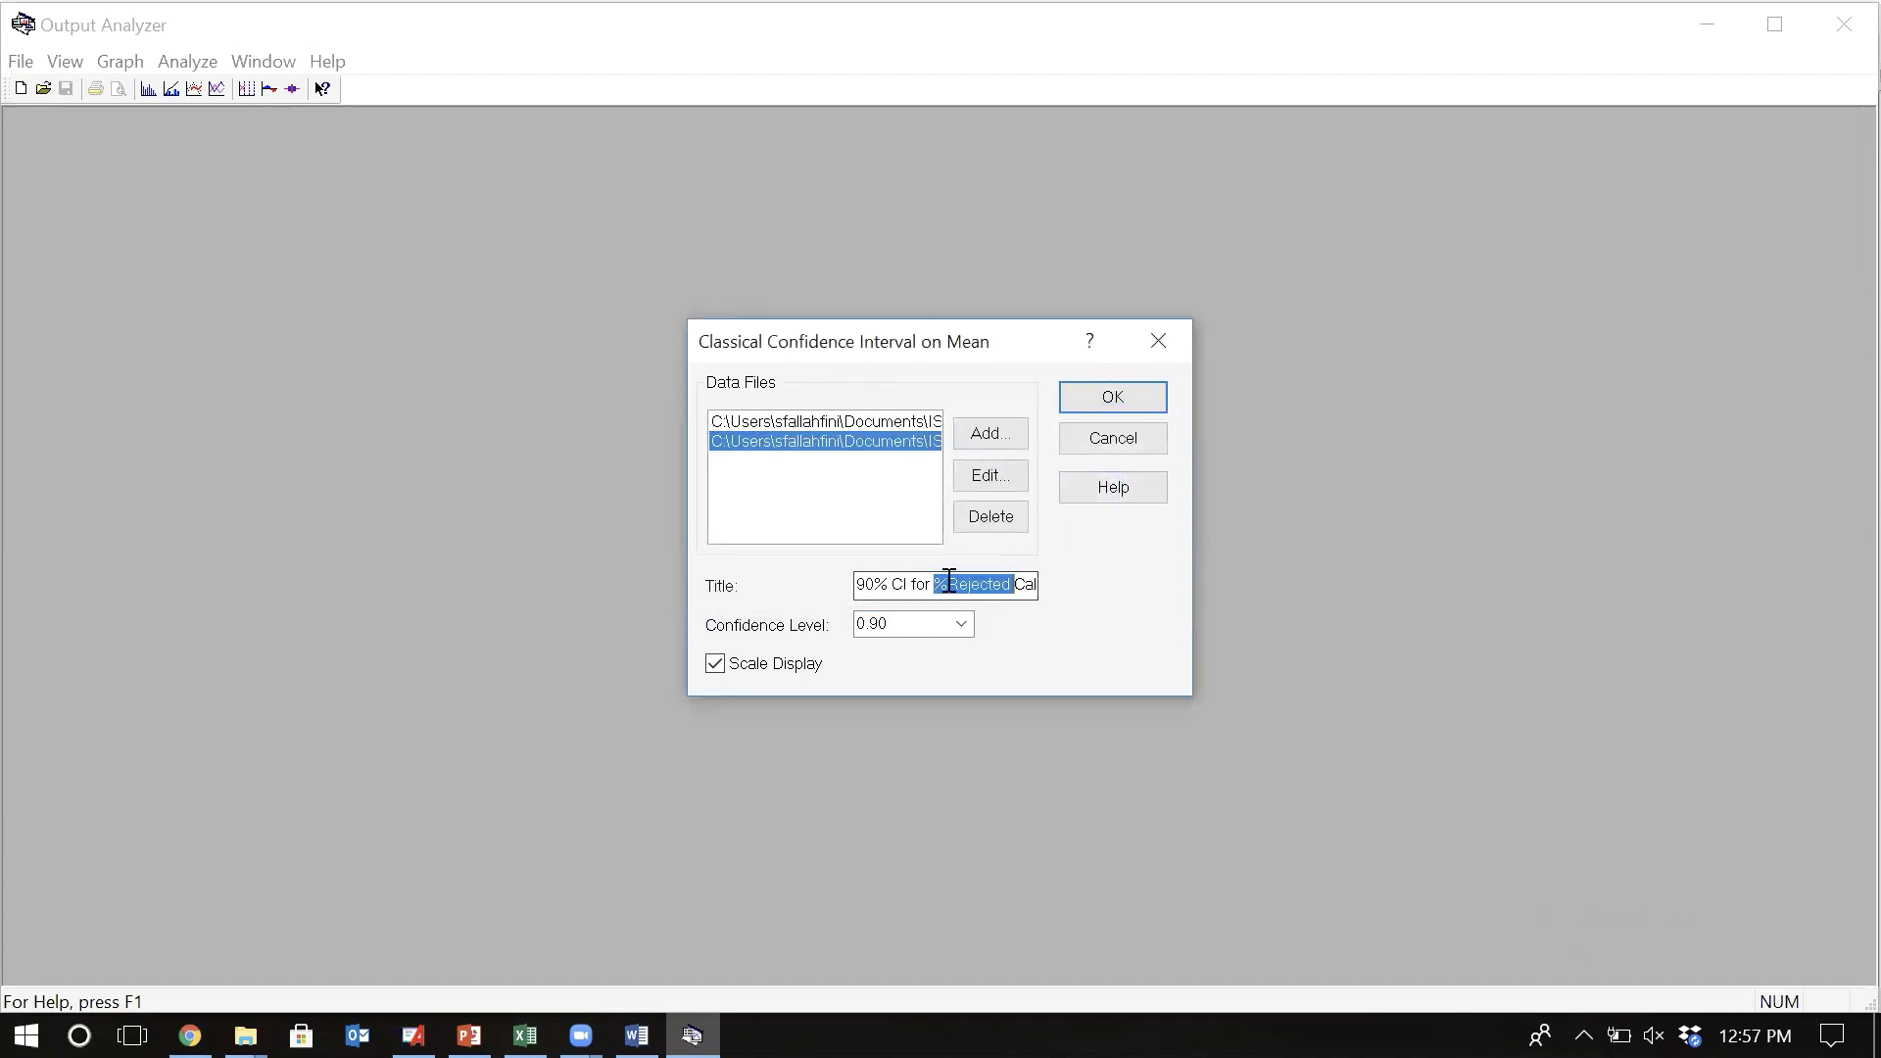
left_click(915, 584)
key("shift+Right")
key("shift+Right")
key("shift+Right")
key("shift+Right")
key("shift+Right")
key("shift+Right")
key("shift+Right")
key("shift+Right")
key("shift+Right")
key("shift+Right")
key("shift+Right")
key("shift+Right")
key("shift+Right")
key("shift+Right")
key("shift+Right")
key("shift+Right")
key("shift+Right")
key("shift+Right")
key("shift+Right")
type("for ")
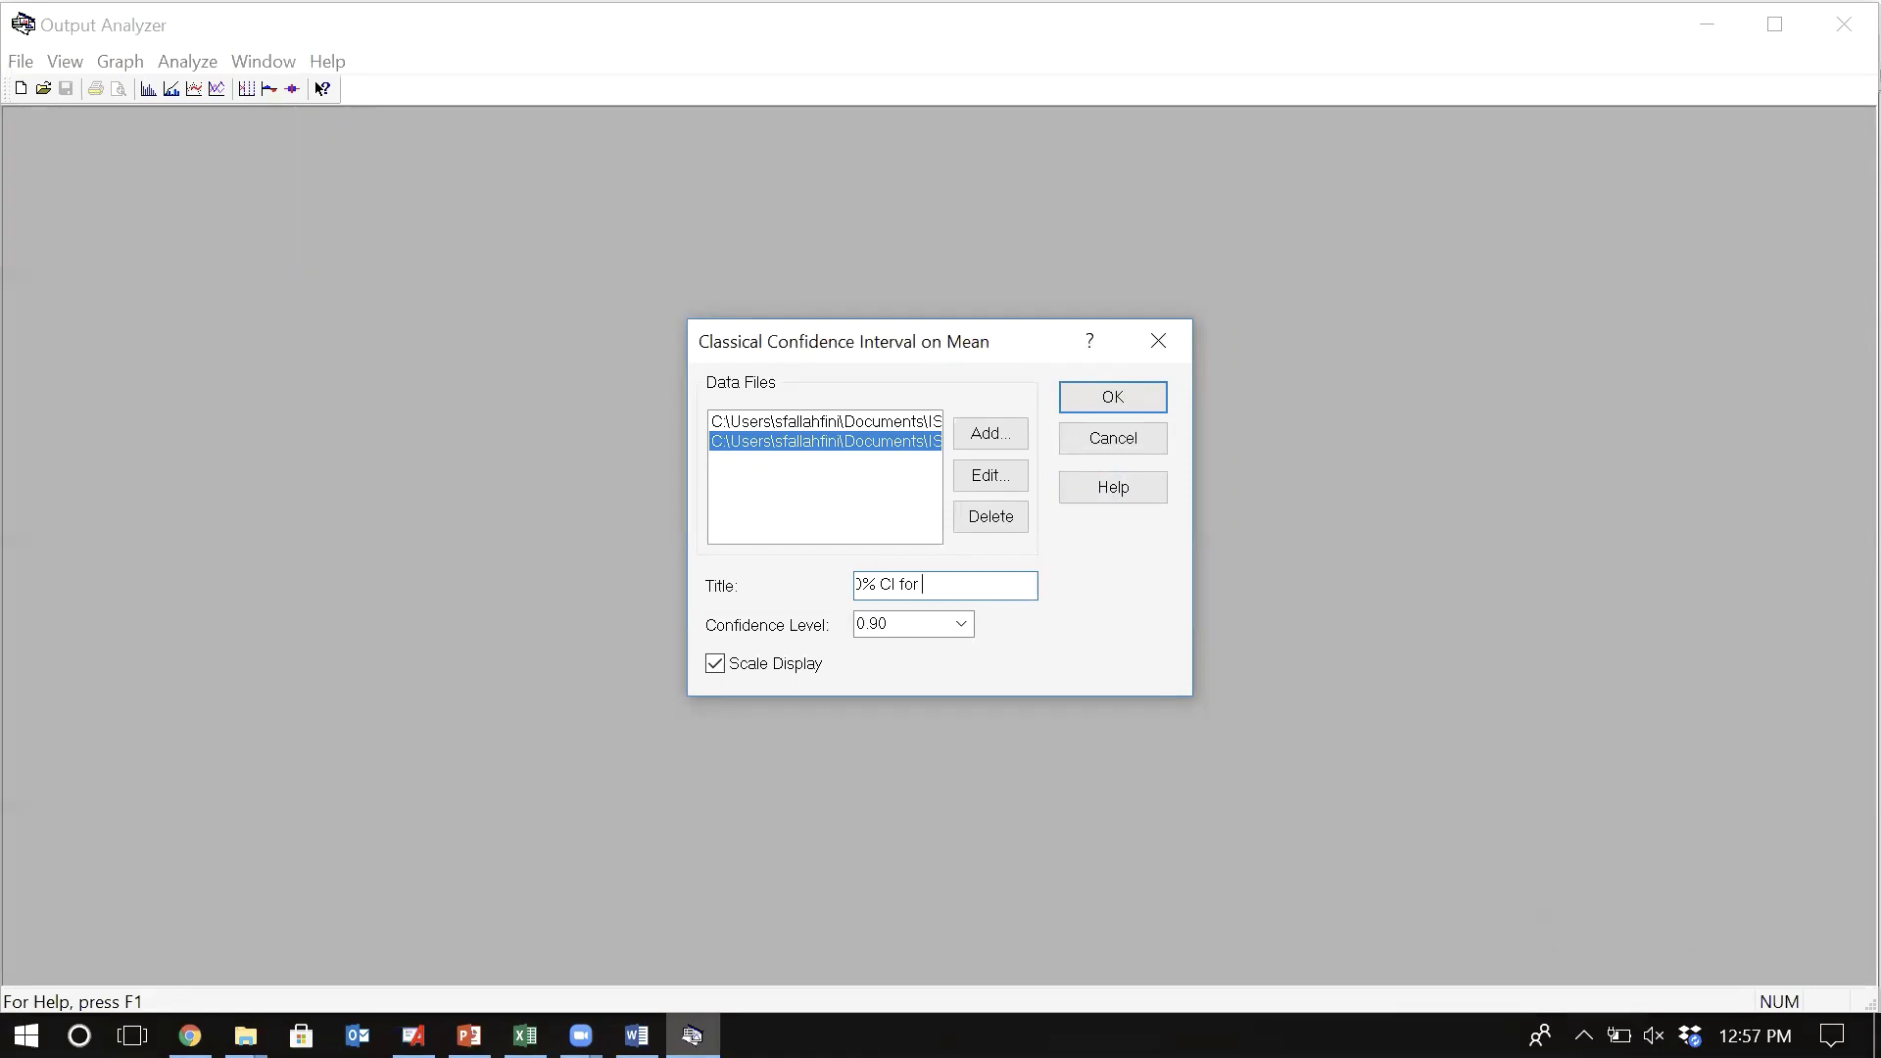
type("Total COs")
left_click(987, 585)
key("BackSpace")
type("o")
- Keep the confidence level at 0.90, generate the Total Cost intervals, and maximize the results window
left_click(961, 624)
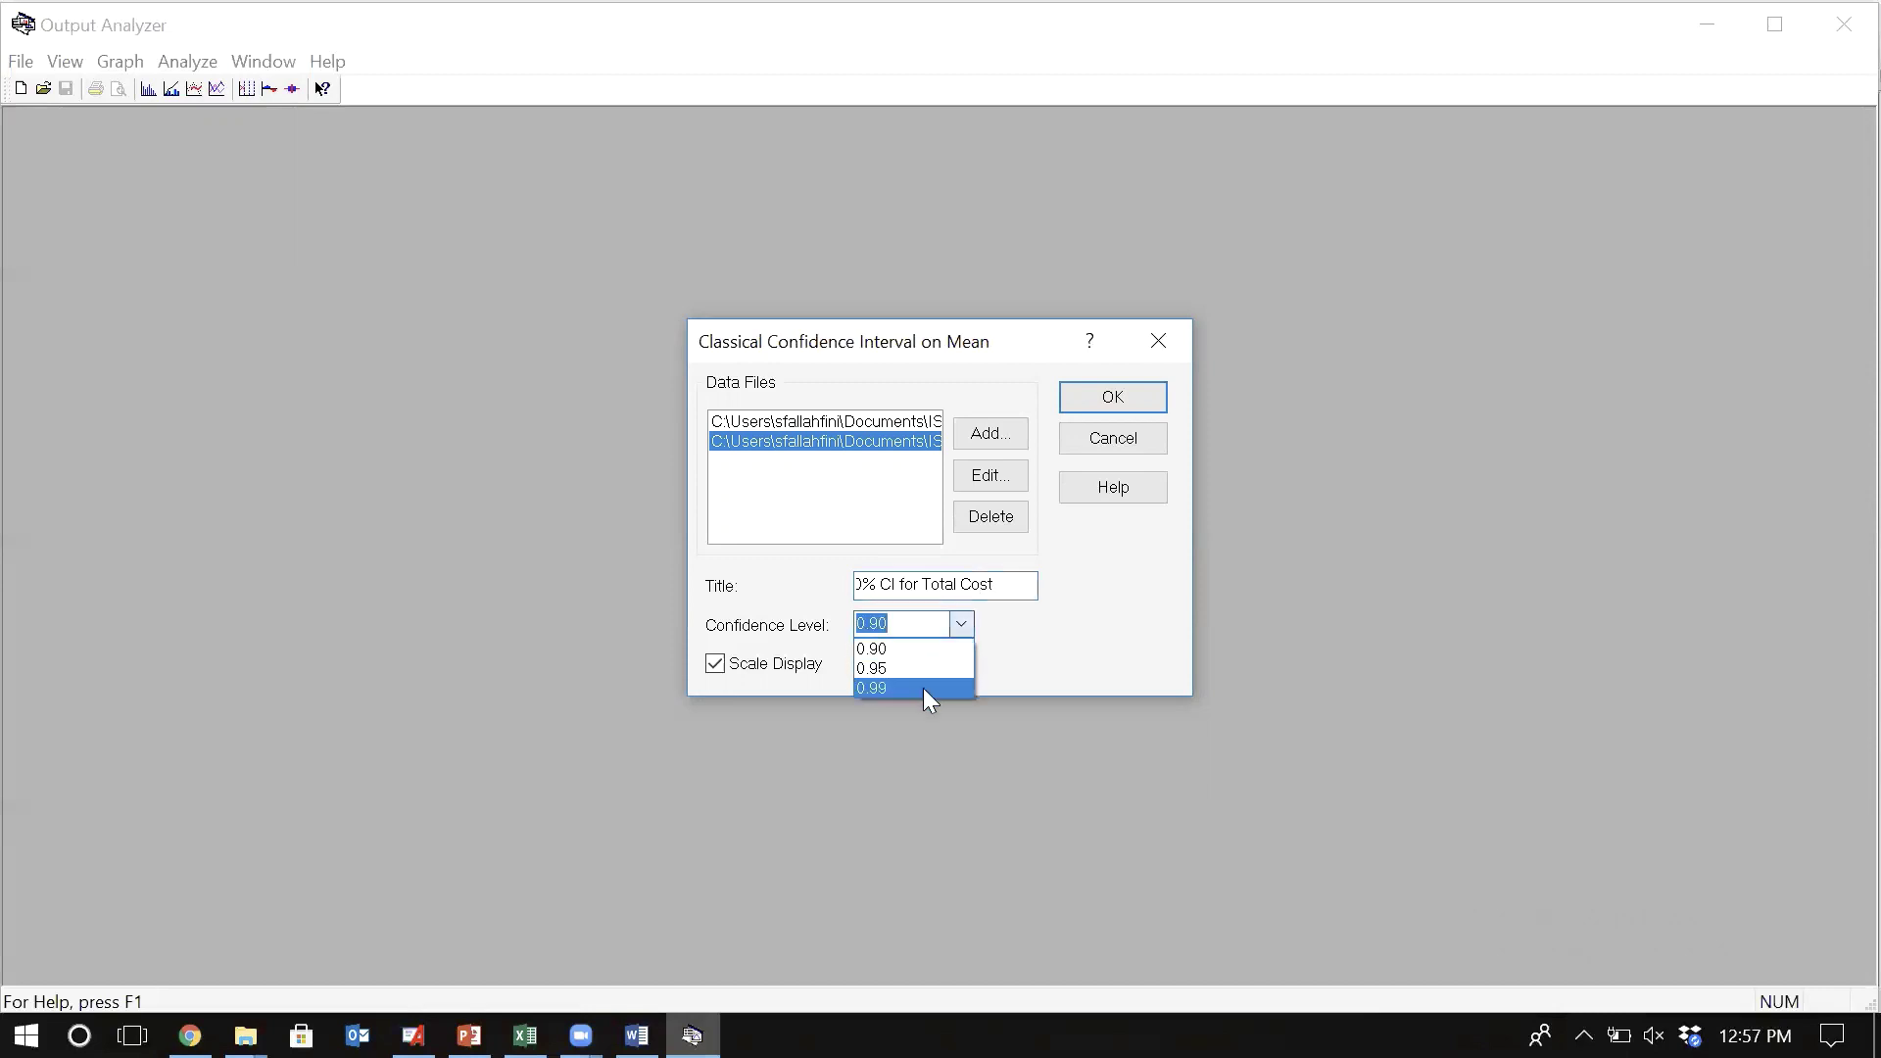
left_click(1078, 635)
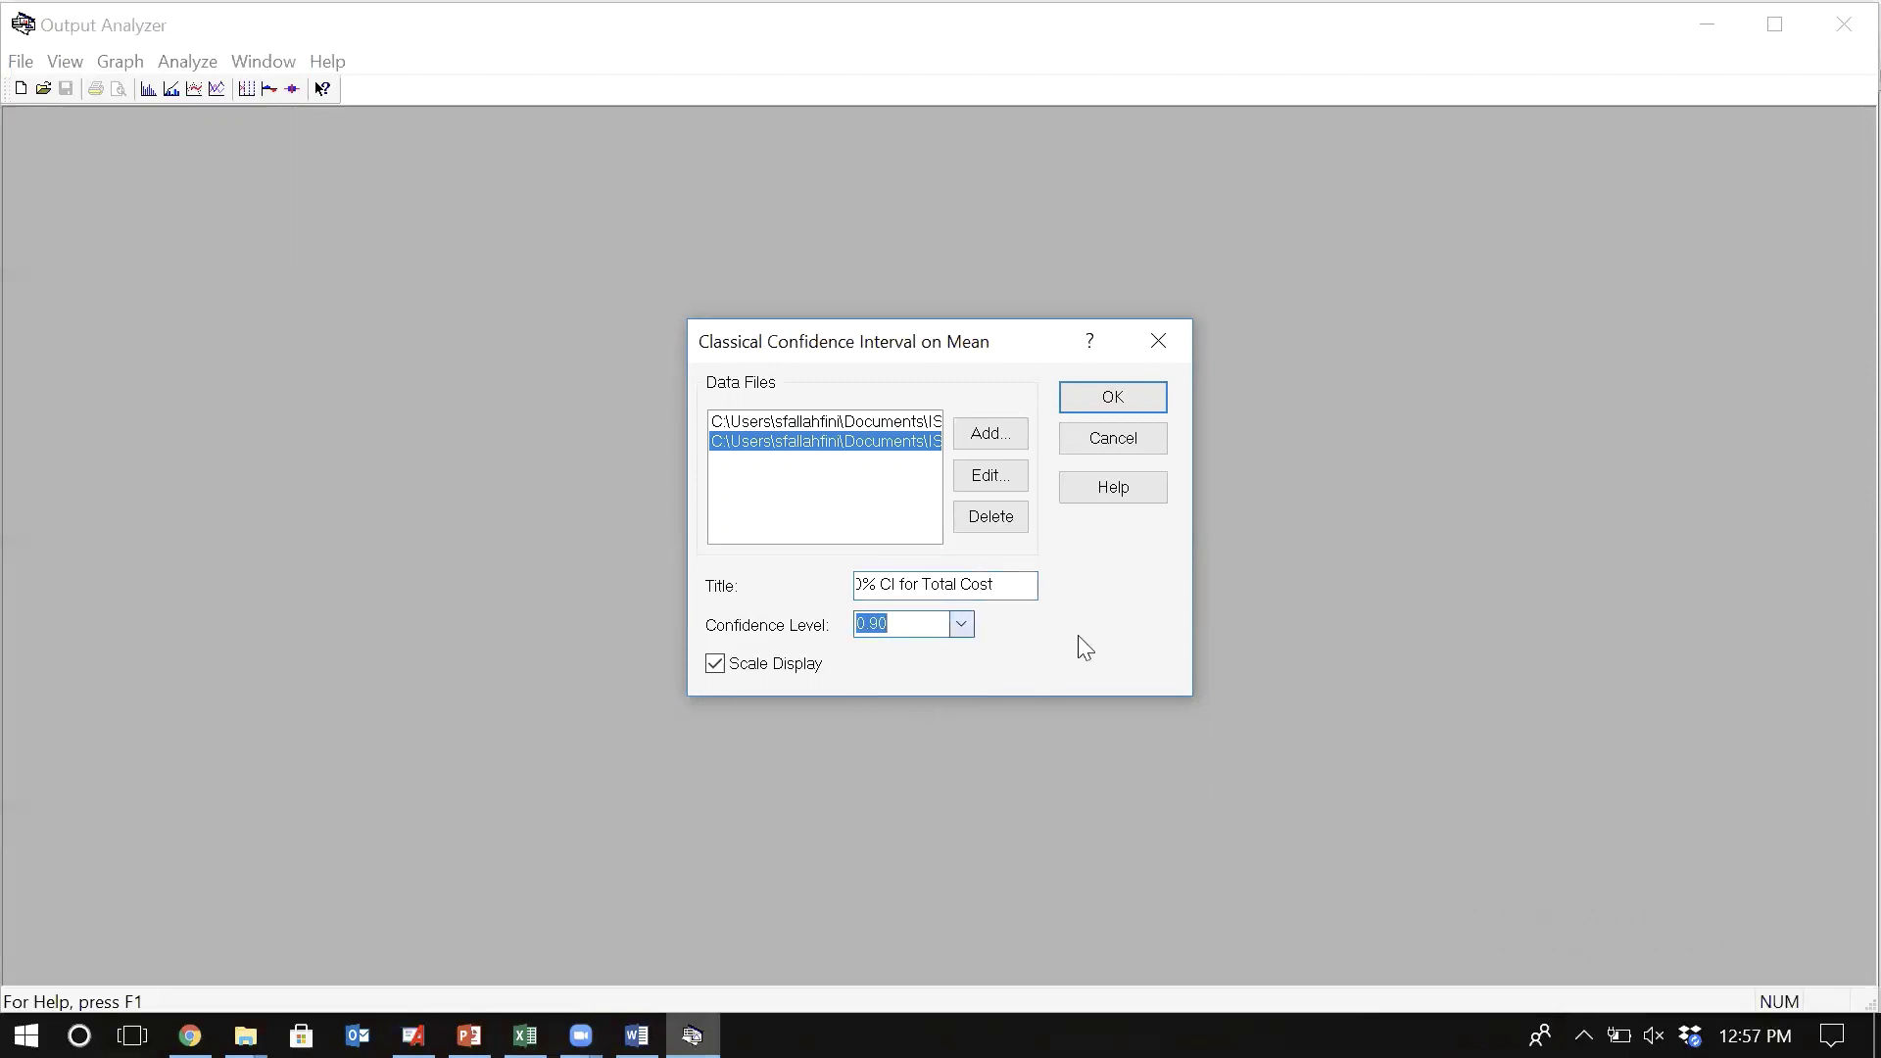
left_click(1104, 402)
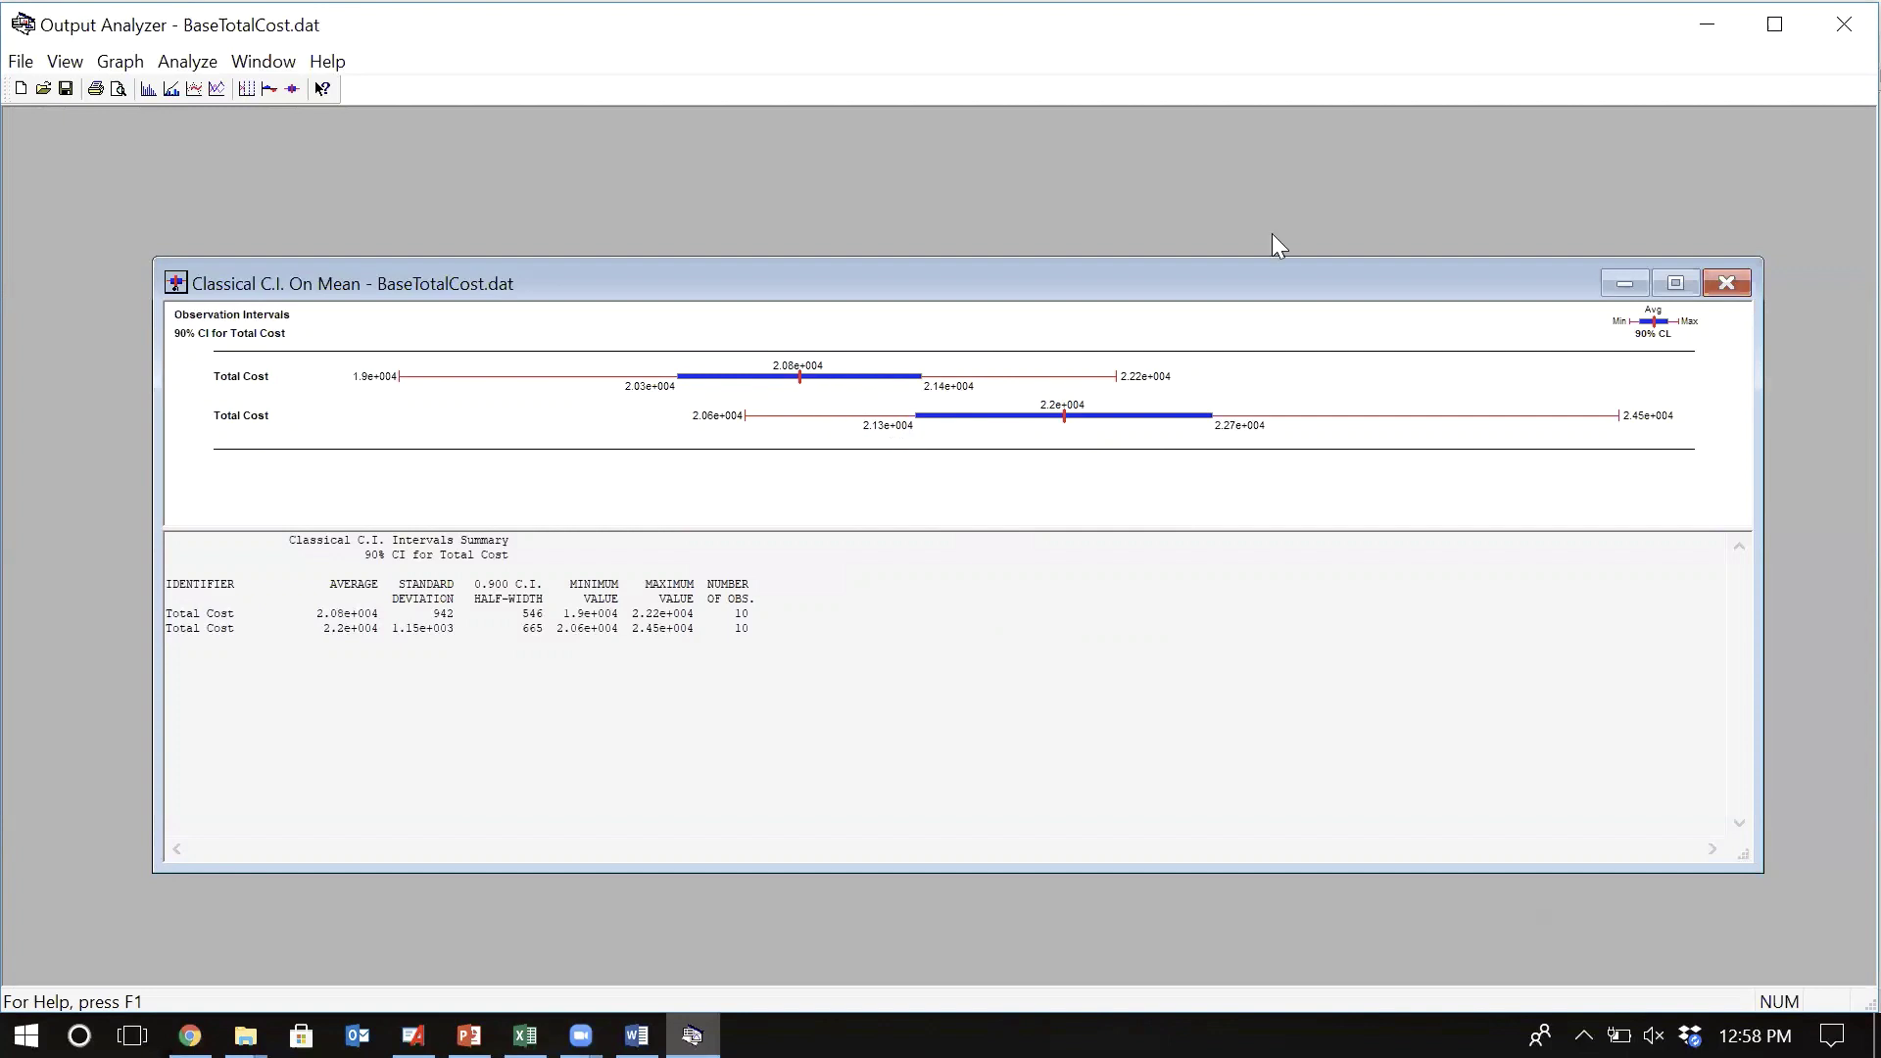
left_click(1675, 285)
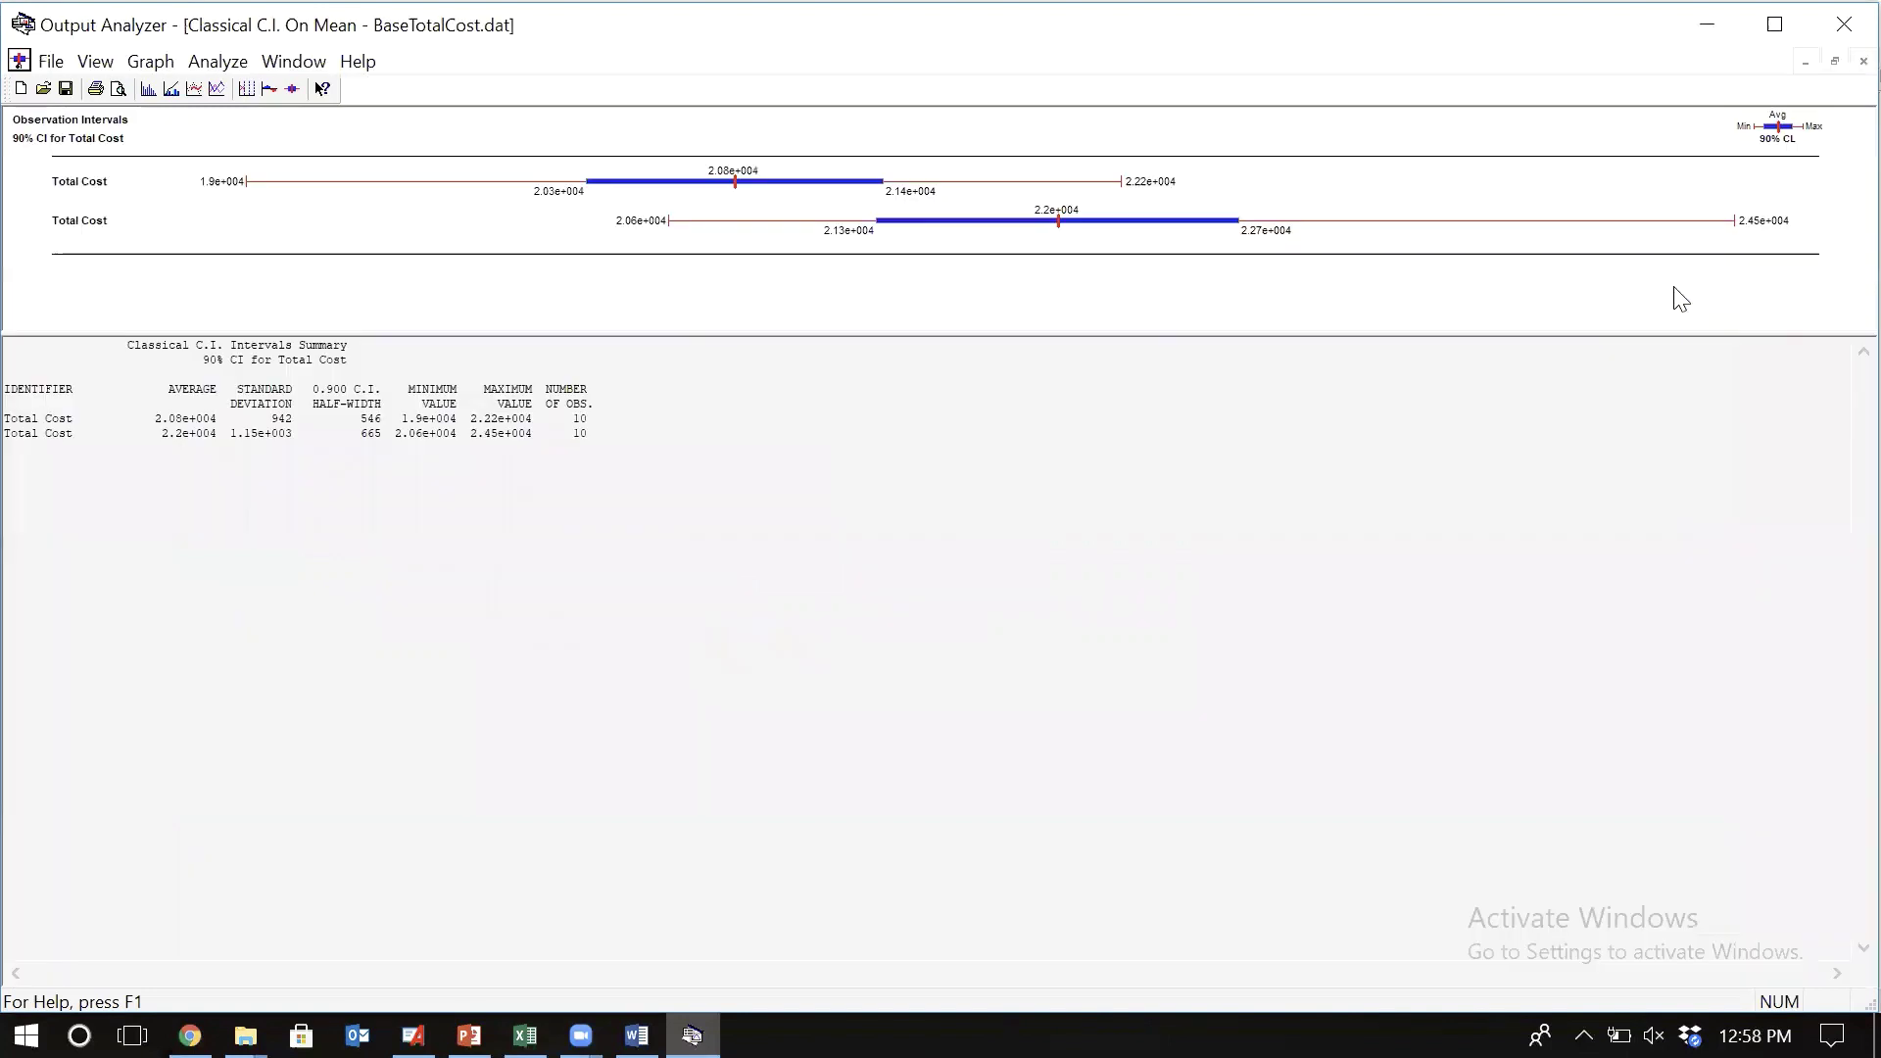